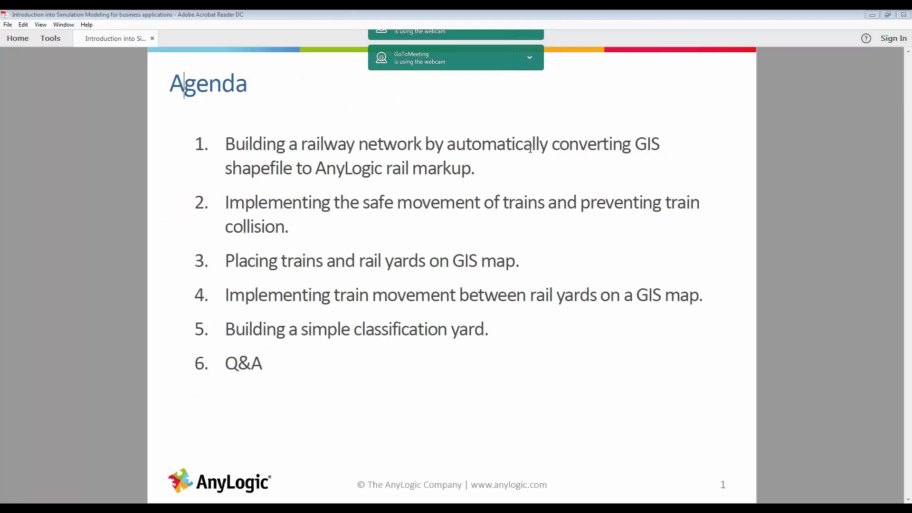
Switch from the slides to the AnyLogic rail model and pan around the Main canvas
{"action": "left_click", "coordinate": [530, 149]}
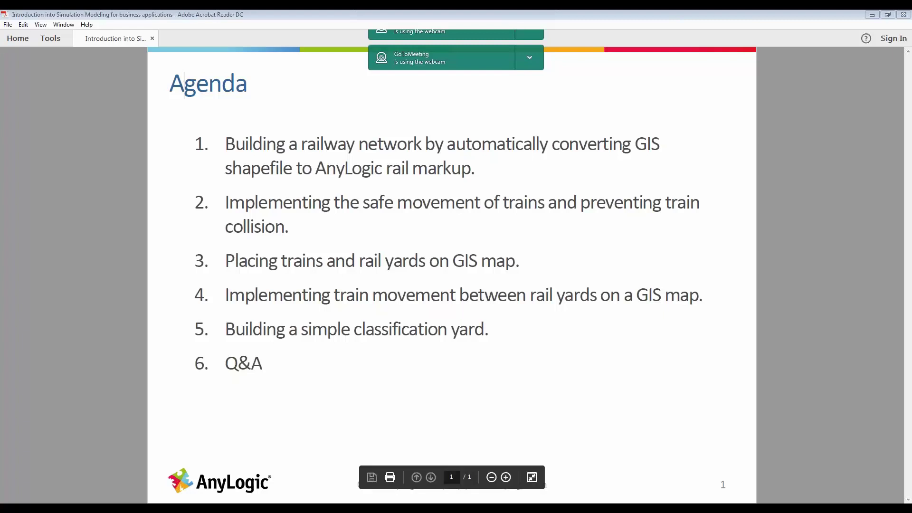
{"action": "mouse_move", "coordinate": [432, 509]}
{"action": "left_click", "coordinate": [433, 463]}
{"action": "left_click_drag", "start_coordinate": [546, 451], "coordinate": [520, 438]}
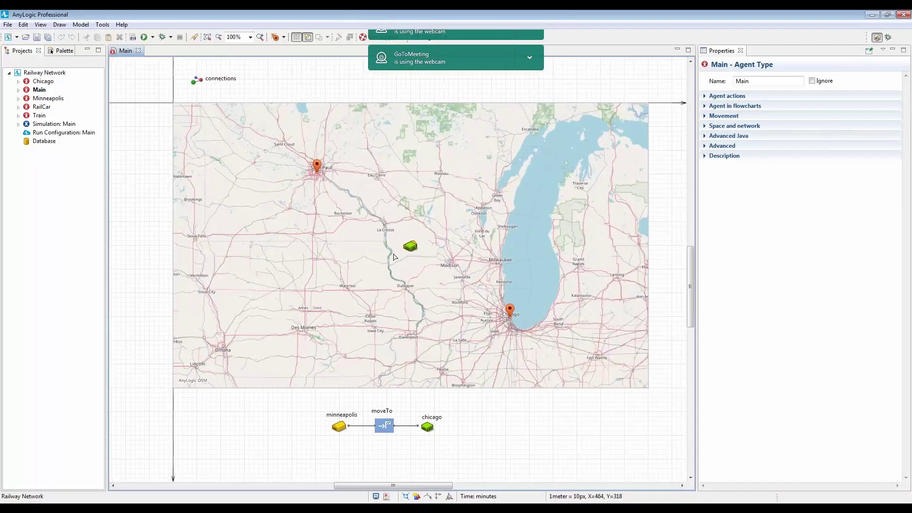
{"action": "left_click_drag", "start_coordinate": [464, 413], "coordinate": [469, 401]}
{"action": "left_click_drag", "start_coordinate": [420, 373], "coordinate": [439, 416]}
{"action": "left_click_drag", "start_coordinate": [558, 359], "coordinate": [564, 324]}
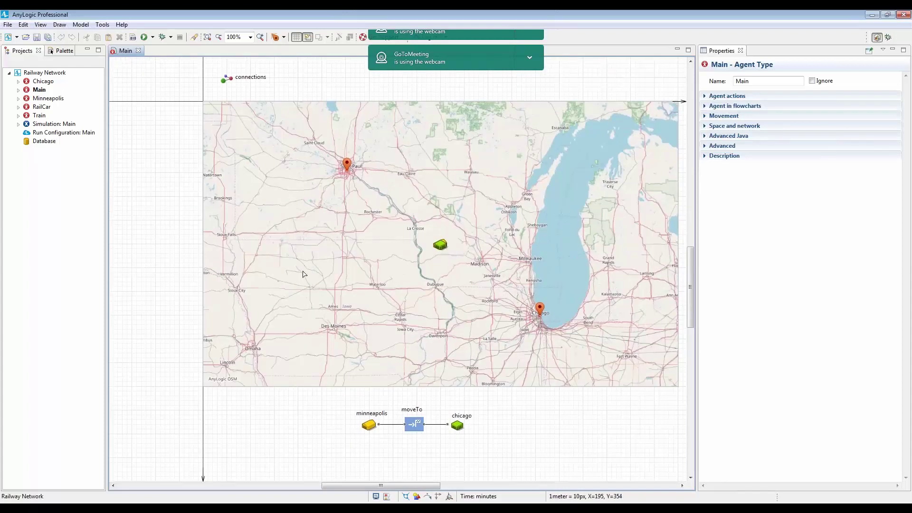
Open the minneapolis agent's diagram and pan to its train flowchart and track lines
{"action": "double_click", "coordinate": [56, 99]}
{"action": "left_click_drag", "start_coordinate": [425, 282], "coordinate": [464, 378]}
{"action": "left_click_drag", "start_coordinate": [607, 342], "coordinate": [453, 296]}
{"action": "scroll", "coordinate": [423, 309], "scroll_direction": "up", "scroll_amount": 2}
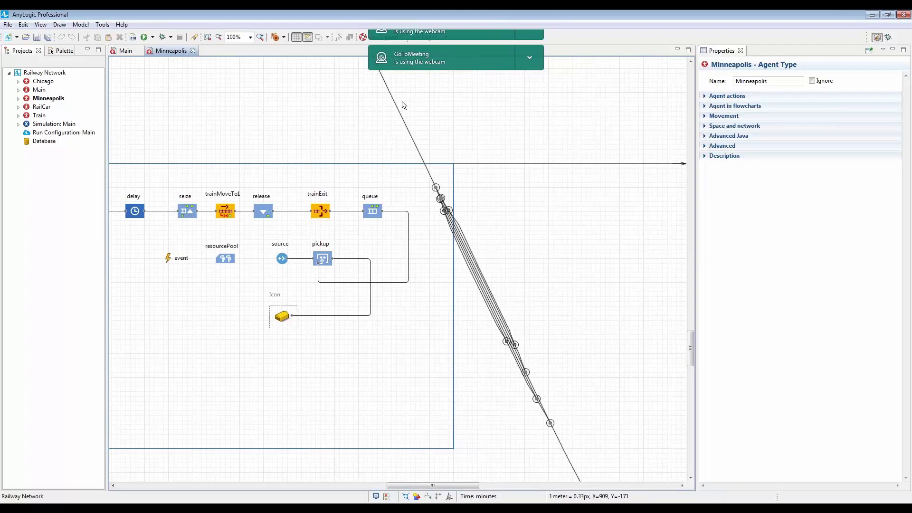
{"action": "left_click_drag", "start_coordinate": [327, 156], "coordinate": [368, 158]}
{"action": "left_click_drag", "start_coordinate": [387, 340], "coordinate": [344, 324]}
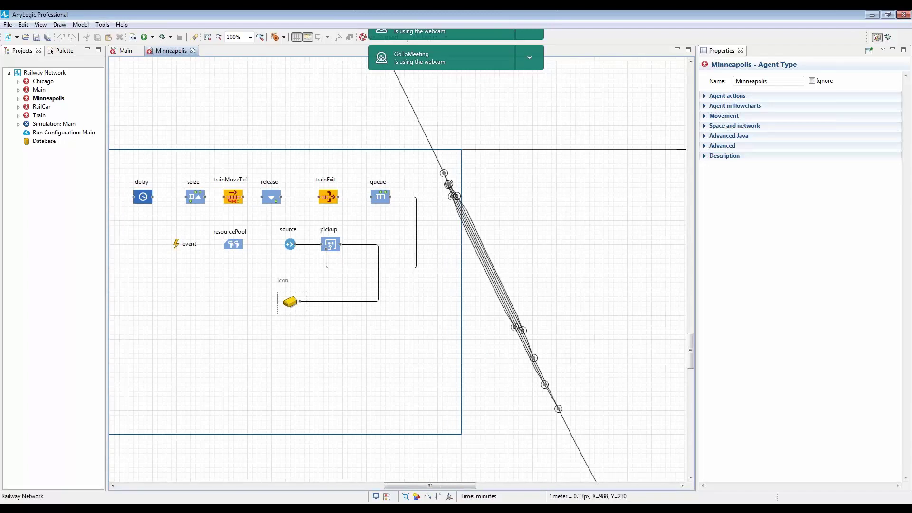
{"action": "left_click_drag", "start_coordinate": [433, 272], "coordinate": [527, 270]}
{"action": "left_click_drag", "start_coordinate": [286, 266], "coordinate": [333, 276]}
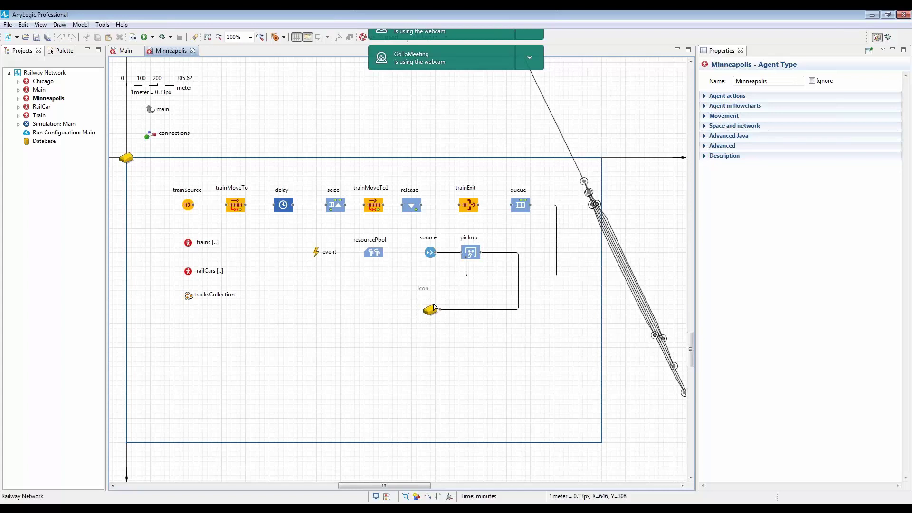
View the Chicago diagram's rail yard flowchart and tracks, then return to the Main map
{"action": "left_click", "coordinate": [122, 52]}
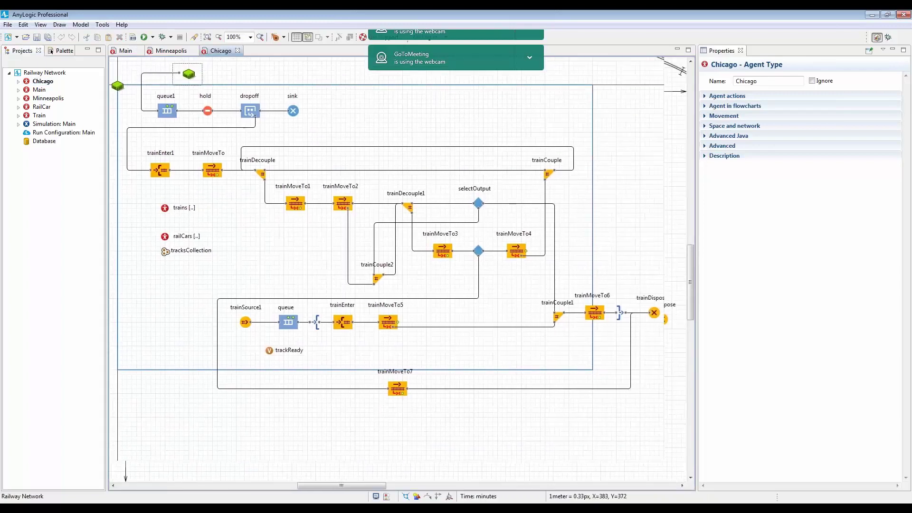
{"action": "left_click_drag", "start_coordinate": [268, 250], "coordinate": [313, 276]}
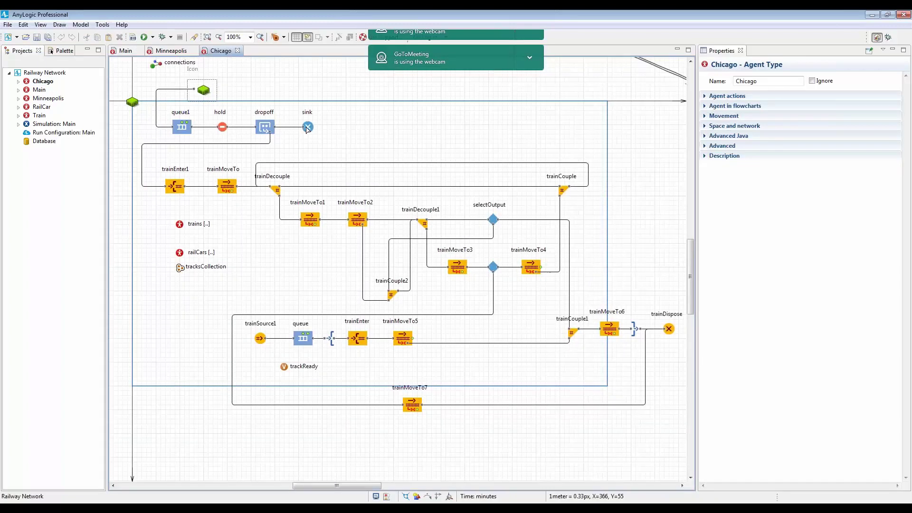
{"action": "left_click_drag", "start_coordinate": [525, 164], "coordinate": [167, 124]}
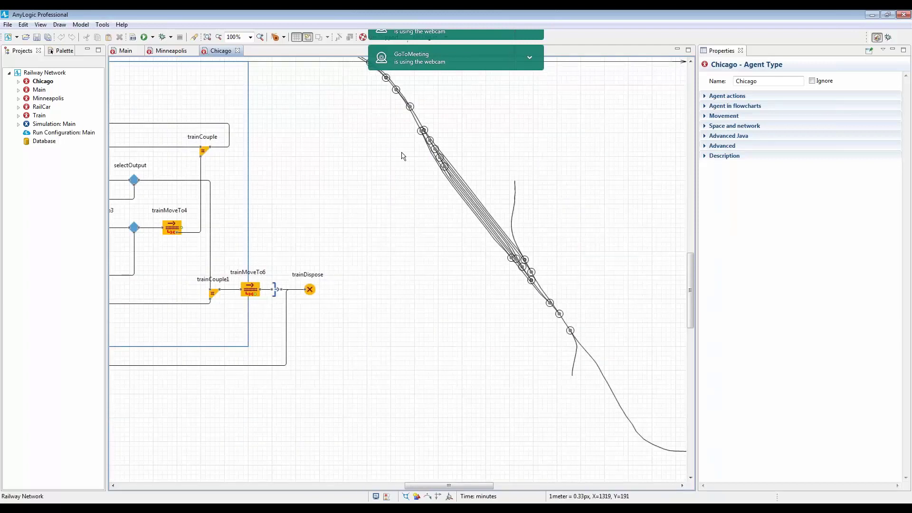
{"action": "left_click_drag", "start_coordinate": [381, 151], "coordinate": [424, 167]}
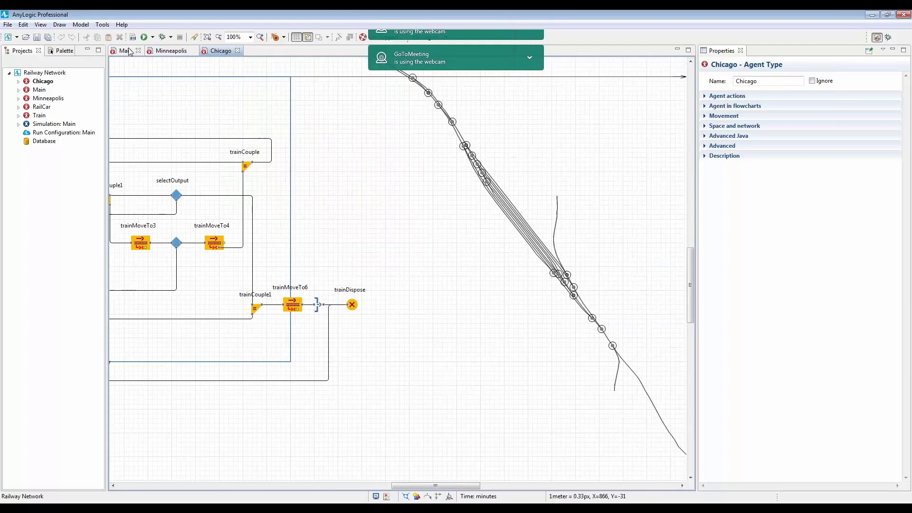
{"action": "left_click", "coordinate": [124, 51]}
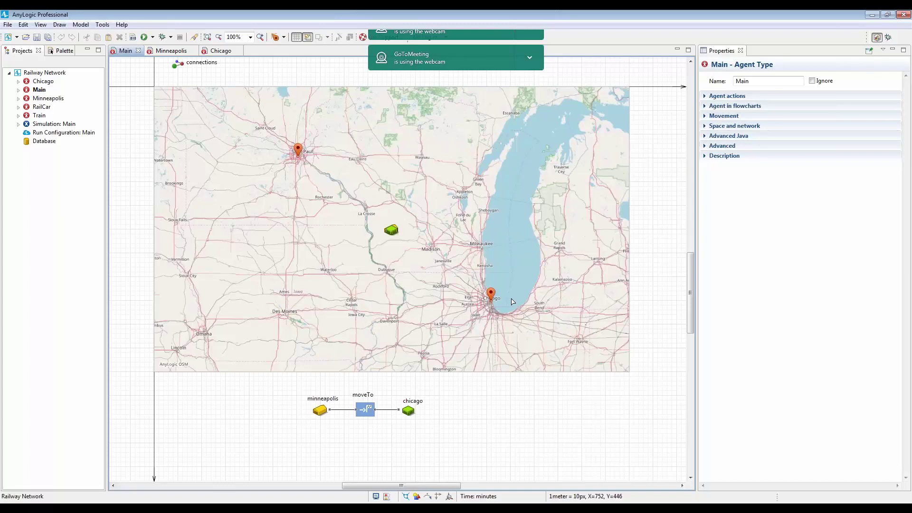
Pan the Main GIS map slightly down and right
{"action": "left_click_drag", "start_coordinate": [505, 235], "coordinate": [524, 260]}
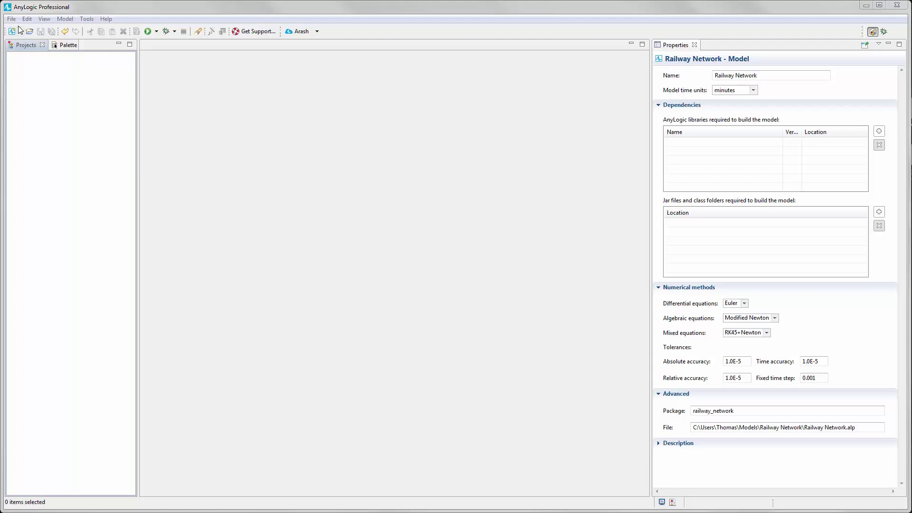
Create a new model named 'Railway Network' with model time units set to minutes
{"action": "left_click", "coordinate": [20, 31]}
{"action": "left_click", "coordinate": [28, 43]}
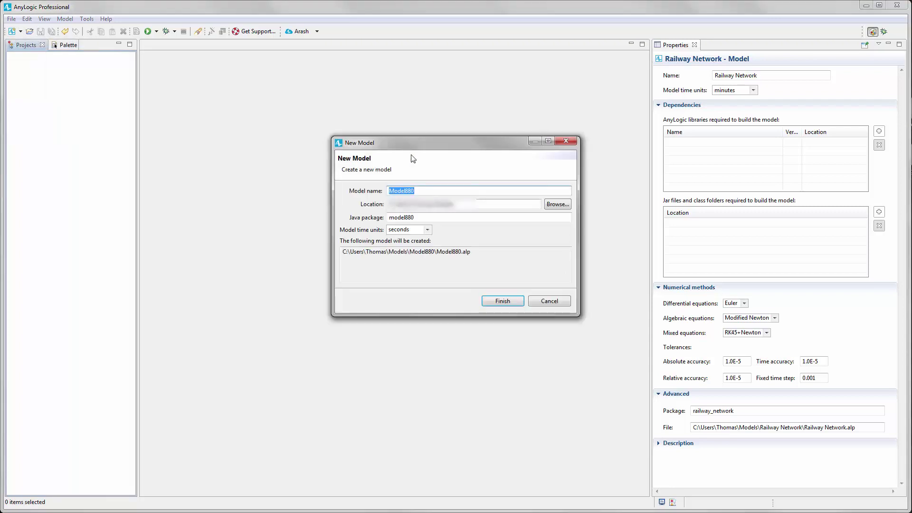
{"action": "type", "text": "Railway Network"}
{"action": "left_click", "coordinate": [427, 230]}
{"action": "left_click", "coordinate": [409, 255]}
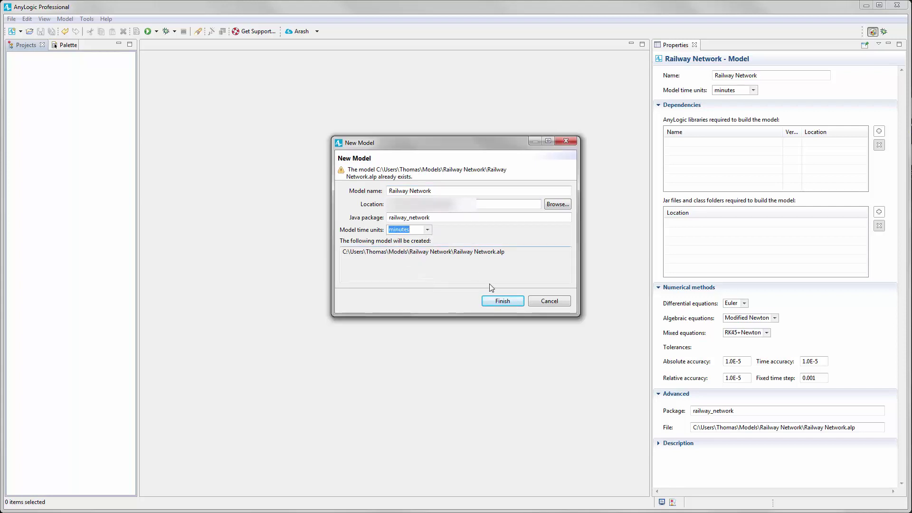
{"action": "left_click", "coordinate": [505, 300]}
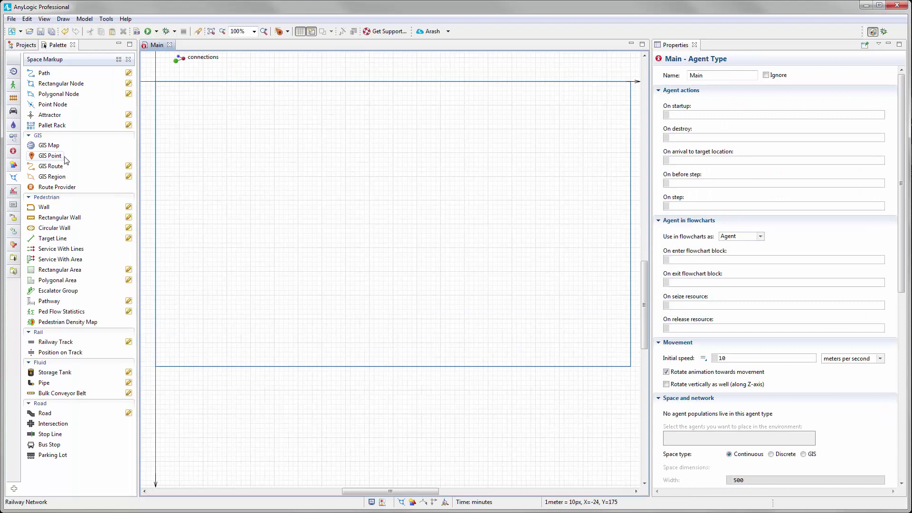
Place a single agent on Main, defining a new agent type named Minneapolis
{"action": "left_click", "coordinate": [13, 151]}
{"action": "left_click_drag", "start_coordinate": [36, 76], "coordinate": [353, 189]}
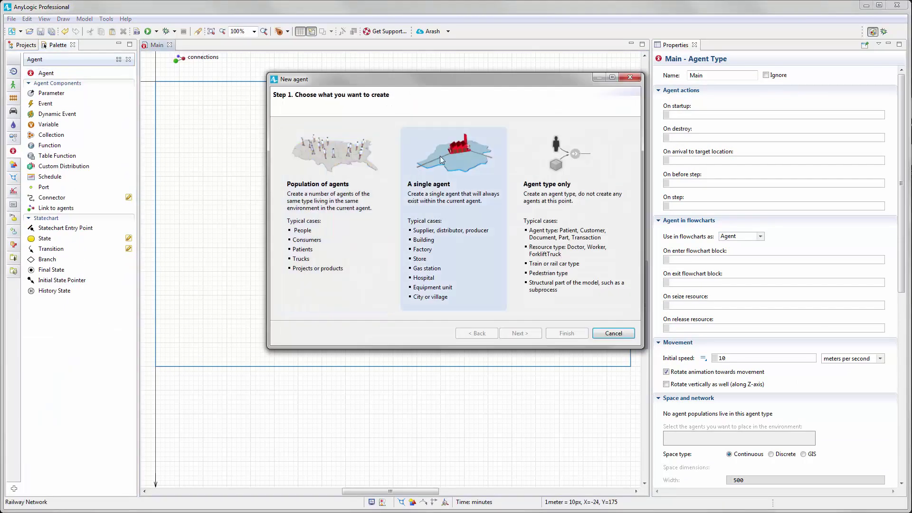
{"action": "left_click", "coordinate": [456, 182]}
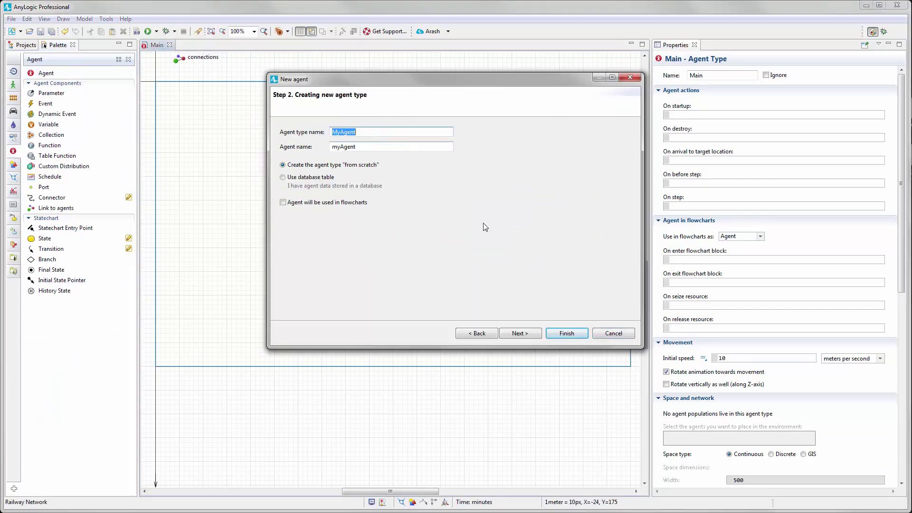
{"action": "type", "text": "Minneapolis"}
{"action": "left_click", "coordinate": [559, 333]}
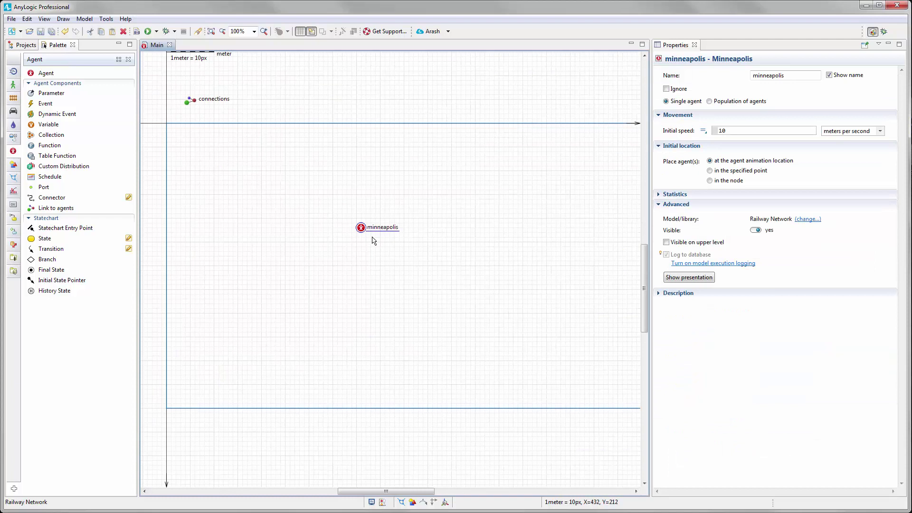
{"action": "left_click", "coordinate": [25, 45]}
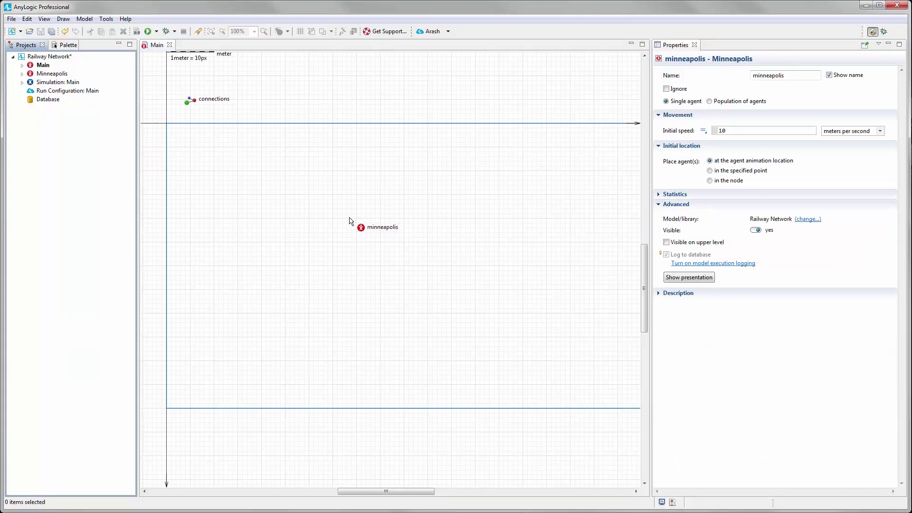
In the Minneapolis diagram, place a 1000 by 600 GIS Map at the top-left and add a shapefile
{"action": "left_click", "coordinate": [361, 228]}
{"action": "double_click", "coordinate": [361, 229]}
{"action": "left_click", "coordinate": [62, 45]}
{"action": "left_click", "coordinate": [13, 177]}
{"action": "left_click_drag", "start_coordinate": [48, 145], "coordinate": [167, 98]}
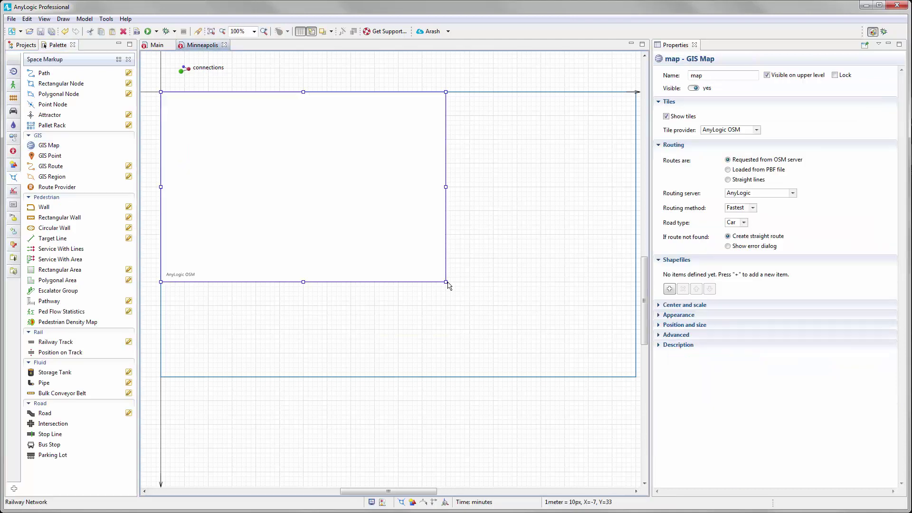
{"action": "left_click_drag", "start_coordinate": [446, 282], "coordinate": [636, 377]}
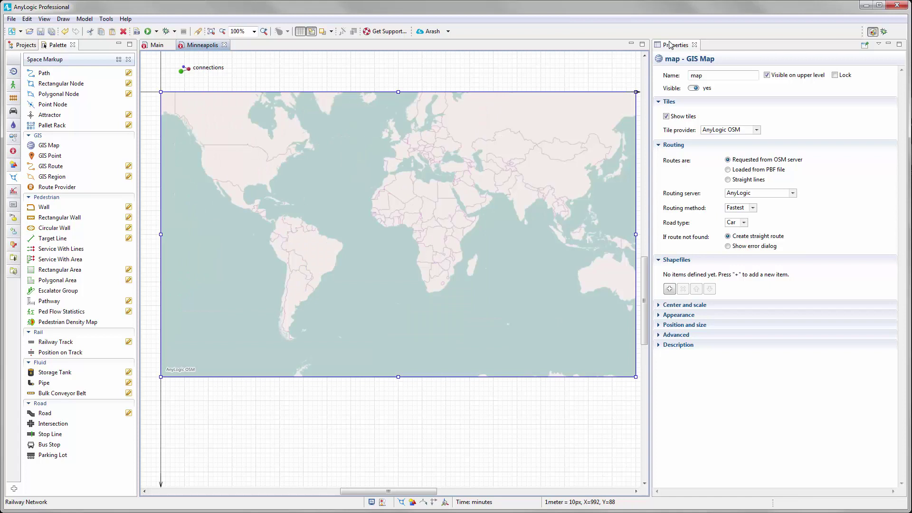
{"action": "left_click", "coordinate": [670, 289]}
Load Minneapolis.shp onto the GIS map, confirming the replacement of the existing shapefile
{"action": "left_click", "coordinate": [357, 164]}
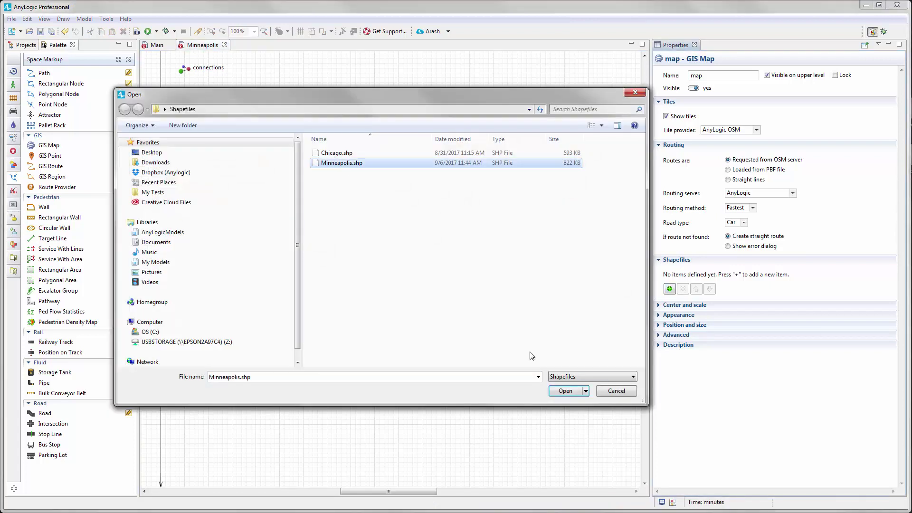
{"action": "left_click", "coordinate": [564, 390]}
{"action": "left_click", "coordinate": [506, 266]}
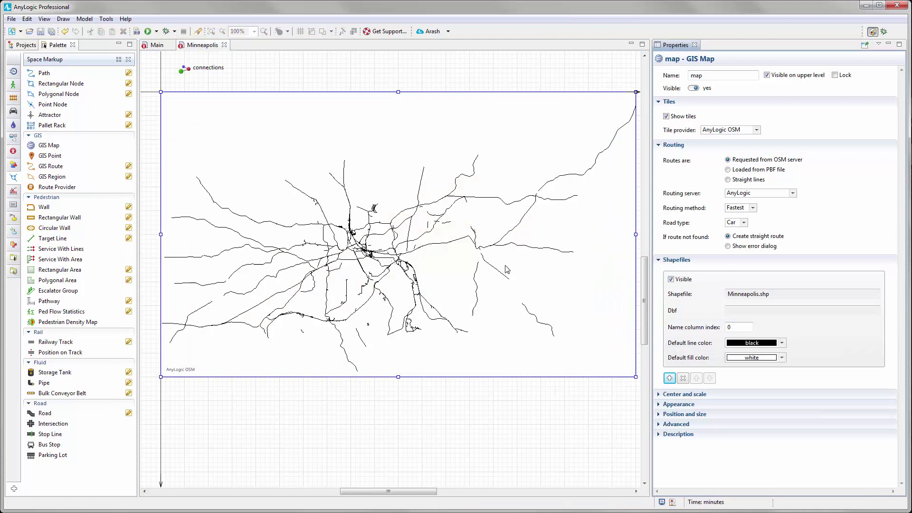
Zoom and pan the map in on the south Minneapolis rail lines
{"action": "double_click", "coordinate": [367, 259]}
{"action": "left_click_drag", "start_coordinate": [367, 259], "coordinate": [418, 241]}
{"action": "scroll", "coordinate": [424, 231], "scroll_direction": "up", "scroll_amount": 1}
{"action": "scroll", "coordinate": [435, 234], "scroll_direction": "up", "scroll_amount": 1}
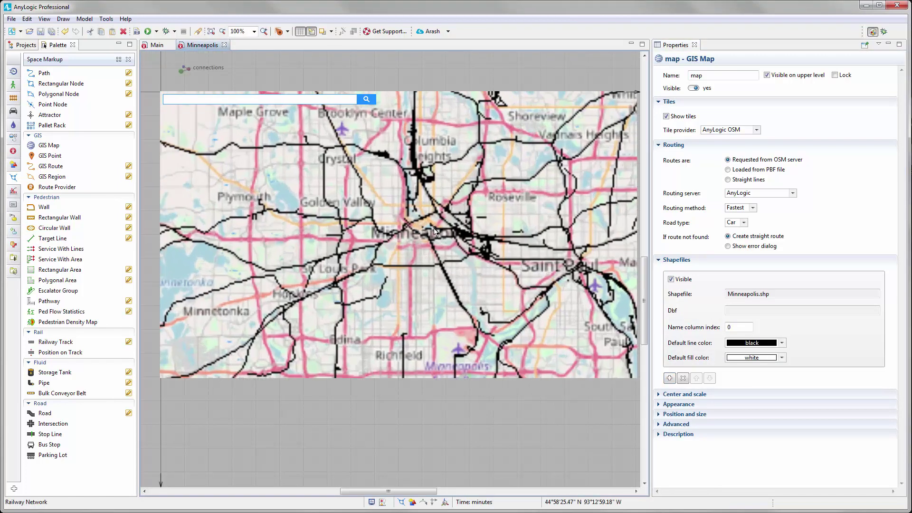
{"action": "left_click_drag", "start_coordinate": [452, 267], "coordinate": [433, 225]}
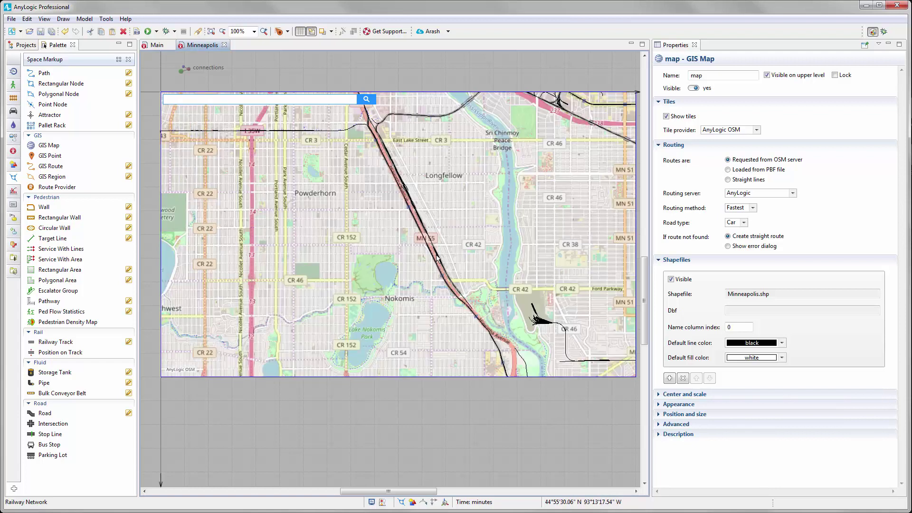
{"action": "scroll", "coordinate": [433, 245], "scroll_direction": "up", "scroll_amount": 1}
{"action": "left_click_drag", "start_coordinate": [466, 272], "coordinate": [420, 234]}
{"action": "scroll", "coordinate": [400, 230], "scroll_direction": "up", "scroll_amount": 1}
{"action": "scroll", "coordinate": [399, 229], "scroll_direction": "up", "scroll_amount": 1}
{"action": "scroll", "coordinate": [399, 230], "scroll_direction": "up", "scroll_amount": 1}
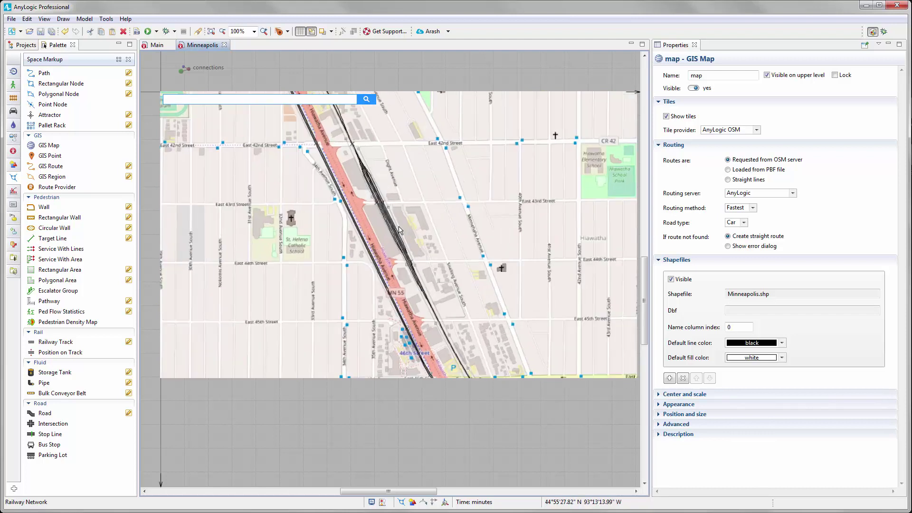
{"action": "left_click", "coordinate": [483, 425]}
{"action": "left_click_drag", "start_coordinate": [470, 423], "coordinate": [456, 409]}
Convert the map's shapefile to Railway space markup and delete the GIS map image
{"action": "scroll", "coordinate": [454, 412], "scroll_direction": "down", "scroll_amount": 1}
{"action": "right_click", "coordinate": [461, 237]}
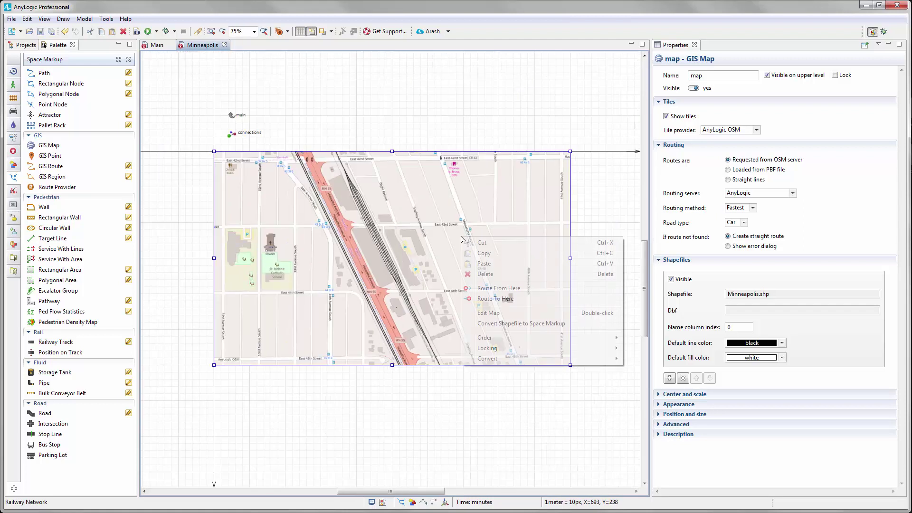
{"action": "left_click", "coordinate": [526, 325]}
{"action": "left_click", "coordinate": [492, 264]}
{"action": "left_click", "coordinate": [489, 281]}
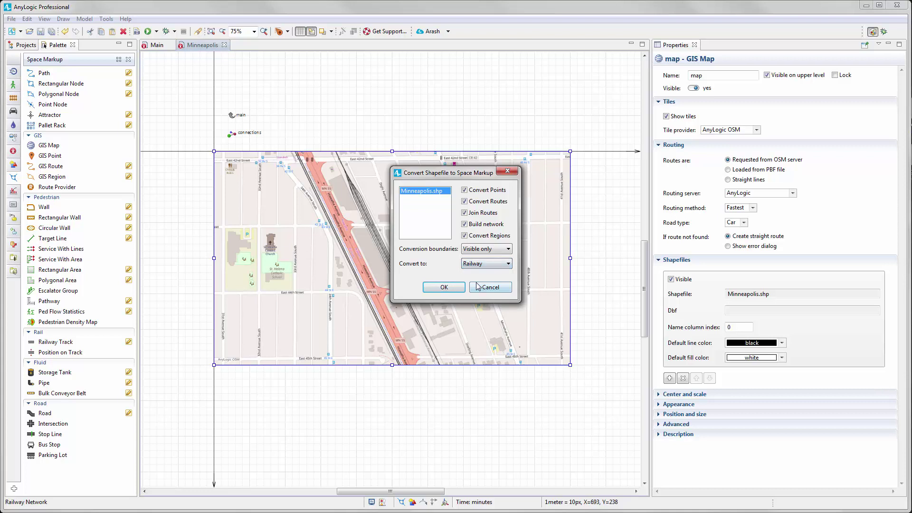
{"action": "left_click", "coordinate": [449, 288]}
{"action": "left_click", "coordinate": [501, 266]}
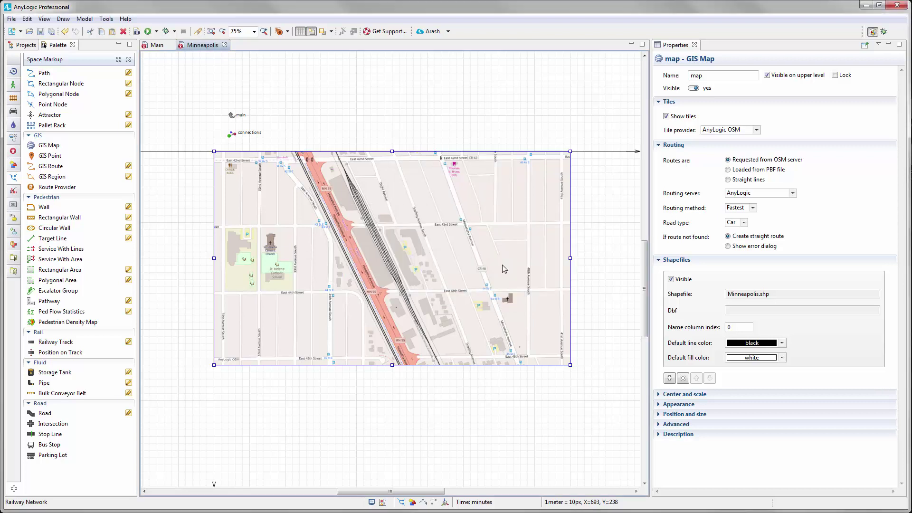
{"action": "left_click_drag", "start_coordinate": [527, 361], "coordinate": [540, 340]}
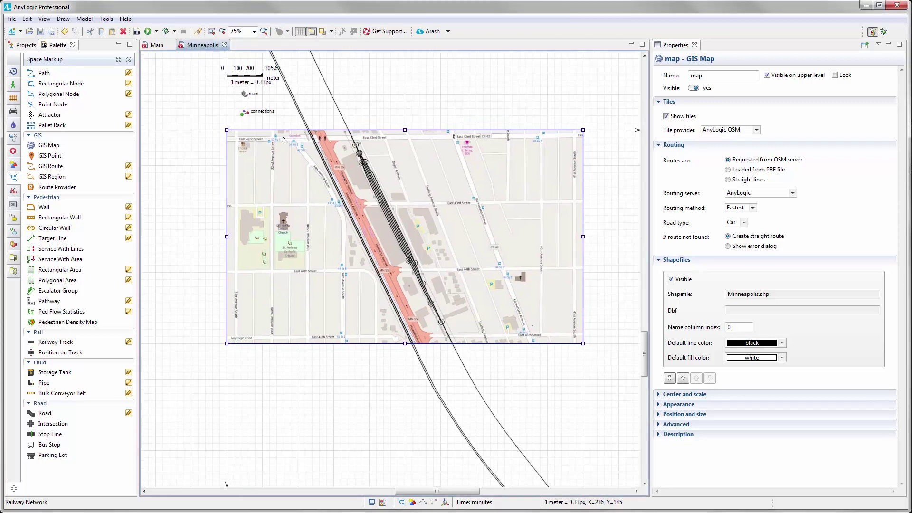
{"action": "key", "text": "Delete"}
Delete the duplicate railwayNetwork1 and railwayNetwork2 from the Presentation tree, keeping railwayNetwork
{"action": "left_click", "coordinate": [26, 45]}
{"action": "left_click", "coordinate": [22, 74]}
{"action": "left_click", "coordinate": [31, 83]}
{"action": "left_click", "coordinate": [61, 99]}
{"action": "left_click", "coordinate": [61, 108]}
{"action": "left_click", "coordinate": [62, 116]}
{"action": "left_click", "coordinate": [63, 110]}
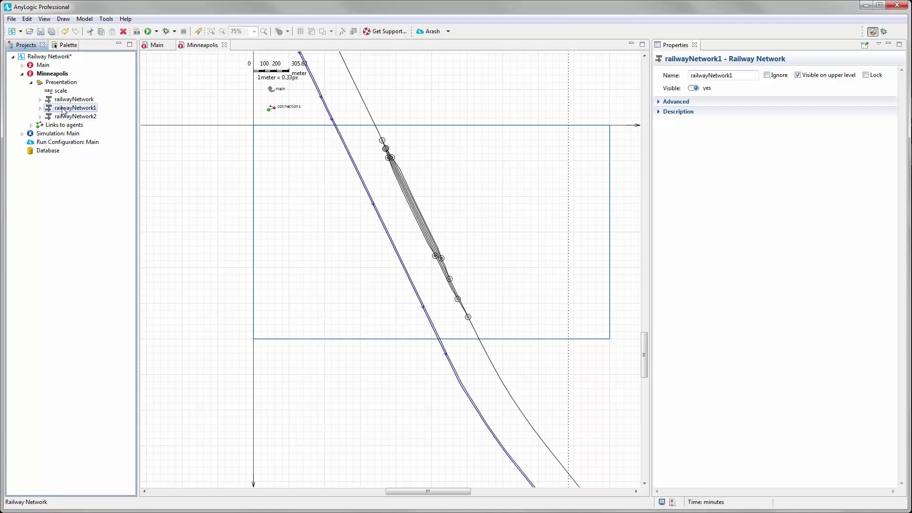
{"action": "left_click", "coordinate": [63, 116], "text": "shift"}
{"action": "right_click", "coordinate": [67, 109]}
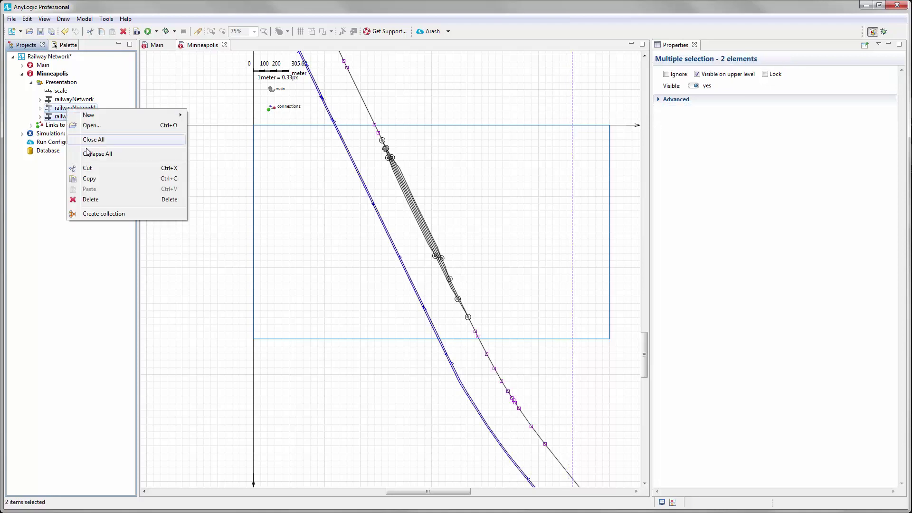
{"action": "left_click", "coordinate": [101, 200]}
{"action": "left_click", "coordinate": [81, 101]}
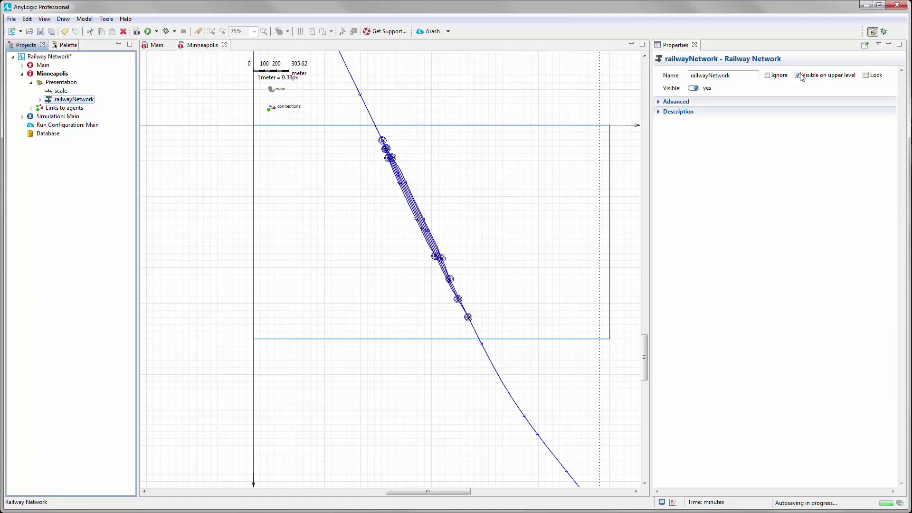
Uncheck 'Visible on upper level' for the railway network and shift it right
{"action": "left_click", "coordinate": [799, 75]}
{"action": "left_click_drag", "start_coordinate": [474, 207], "coordinate": [380, 193]}
{"action": "left_click_drag", "start_coordinate": [320, 191], "coordinate": [534, 194]}
{"action": "left_click_drag", "start_coordinate": [316, 209], "coordinate": [364, 189]}
{"action": "left_click", "coordinate": [469, 203]}
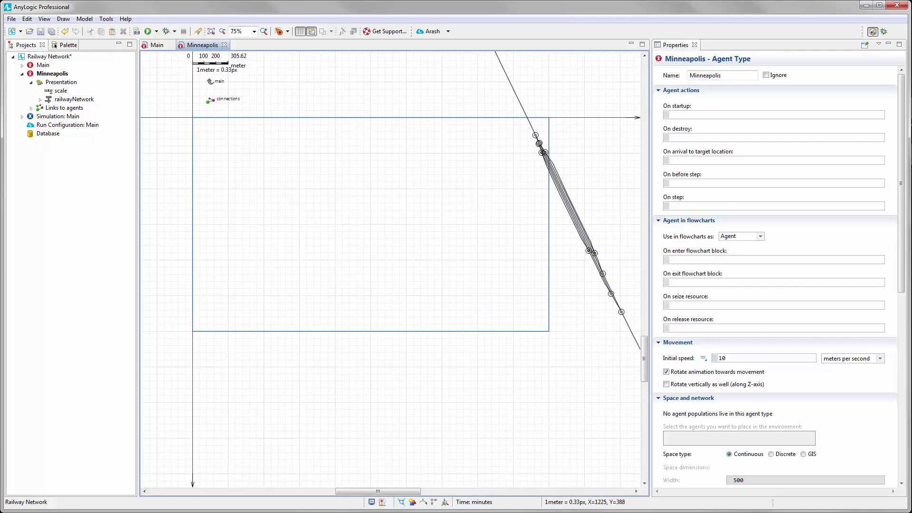
Change the direction of railwayTrack10 on the lower part of the network
{"action": "left_click_drag", "start_coordinate": [565, 276], "coordinate": [405, 309]}
{"action": "scroll", "coordinate": [416, 265], "scroll_direction": "up", "scroll_amount": 1}
{"action": "scroll", "coordinate": [417, 265], "scroll_direction": "down", "scroll_amount": 1}
{"action": "scroll", "coordinate": [416, 267], "scroll_direction": "down", "scroll_amount": 1}
{"action": "left_click", "coordinate": [482, 382]}
{"action": "scroll", "coordinate": [401, 192], "scroll_direction": "up", "scroll_amount": 2}
{"action": "scroll", "coordinate": [436, 265], "scroll_direction": "up", "scroll_amount": 2}
{"action": "left_click_drag", "start_coordinate": [492, 319], "coordinate": [416, 124]}
{"action": "left_click_drag", "start_coordinate": [526, 387], "coordinate": [425, 100]}
{"action": "right_click", "coordinate": [497, 306]}
{"action": "left_click", "coordinate": [481, 309]}
{"action": "left_click_drag", "start_coordinate": [483, 332], "coordinate": [469, 328]}
{"action": "right_click", "coordinate": [492, 316]}
{"action": "left_click", "coordinate": [551, 397]}
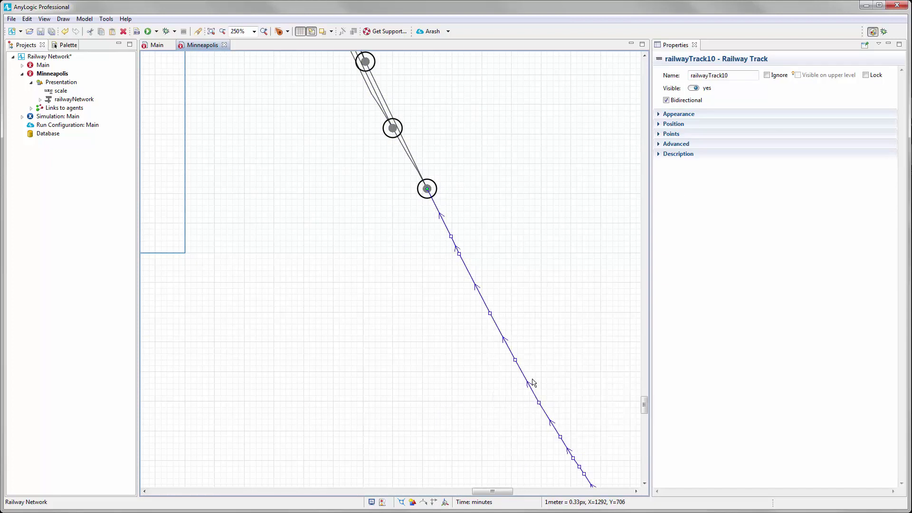
Reverse the direction of the upper tracks railwayTrack15 and railwayTrack13
{"action": "left_click_drag", "start_coordinate": [466, 200], "coordinate": [513, 386]}
{"action": "left_click_drag", "start_coordinate": [403, 201], "coordinate": [444, 243]}
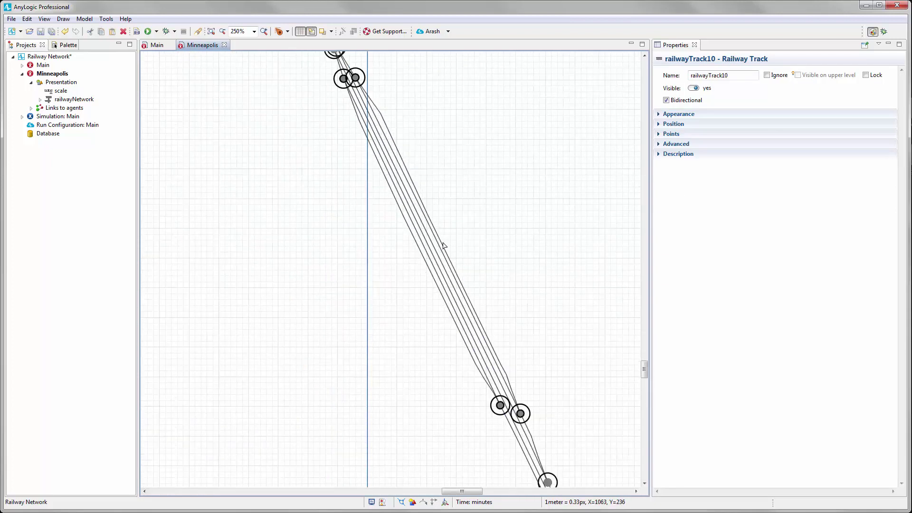
{"action": "right_click", "coordinate": [444, 246]}
{"action": "left_click", "coordinate": [484, 324]}
{"action": "left_click", "coordinate": [450, 270]}
{"action": "left_click", "coordinate": [449, 275]}
{"action": "right_click", "coordinate": [448, 274]}
{"action": "left_click", "coordinate": [485, 359]}
Reverse the direction of railwayTrack5 and railwayTrack11
{"action": "left_click", "coordinate": [450, 287]}
{"action": "right_click", "coordinate": [450, 288]}
{"action": "left_click", "coordinate": [498, 369]}
{"action": "left_click", "coordinate": [455, 310]}
{"action": "right_click", "coordinate": [454, 310]}
{"action": "left_click", "coordinate": [448, 310]}
{"action": "right_click", "coordinate": [447, 305]}
{"action": "left_click", "coordinate": [493, 391]}
Reverse the direction of railwayTrack8
{"action": "left_click_drag", "start_coordinate": [500, 251], "coordinate": [565, 404]}
{"action": "left_click_drag", "start_coordinate": [411, 143], "coordinate": [496, 323]}
{"action": "left_click", "coordinate": [403, 210]}
{"action": "right_click", "coordinate": [403, 210]}
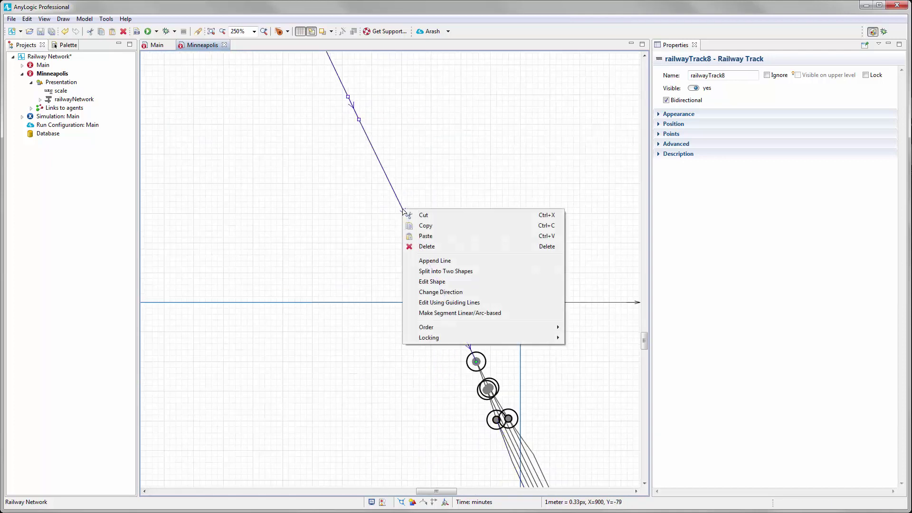
{"action": "left_click", "coordinate": [441, 291]}
{"action": "scroll", "coordinate": [420, 201], "scroll_direction": "down", "scroll_amount": 5}
{"action": "left_click_drag", "start_coordinate": [392, 242], "coordinate": [369, 264]}
{"action": "scroll", "coordinate": [477, 200], "scroll_direction": "down", "scroll_amount": 3}
Bring up the element palette with nothing selected on the canvas
{"action": "left_click", "coordinate": [48, 56]}
{"action": "left_click", "coordinate": [68, 45]}
{"action": "left_click", "coordinate": [316, 247]}
{"action": "scroll", "coordinate": [314, 243], "scroll_direction": "up", "scroll_amount": 2}
{"action": "scroll", "coordinate": [313, 242], "scroll_direction": "up", "scroll_amount": 2}
Add a Train Source with interarrival time 1 and arrivals limited to a maximum of 1
{"action": "left_click", "coordinate": [13, 100]}
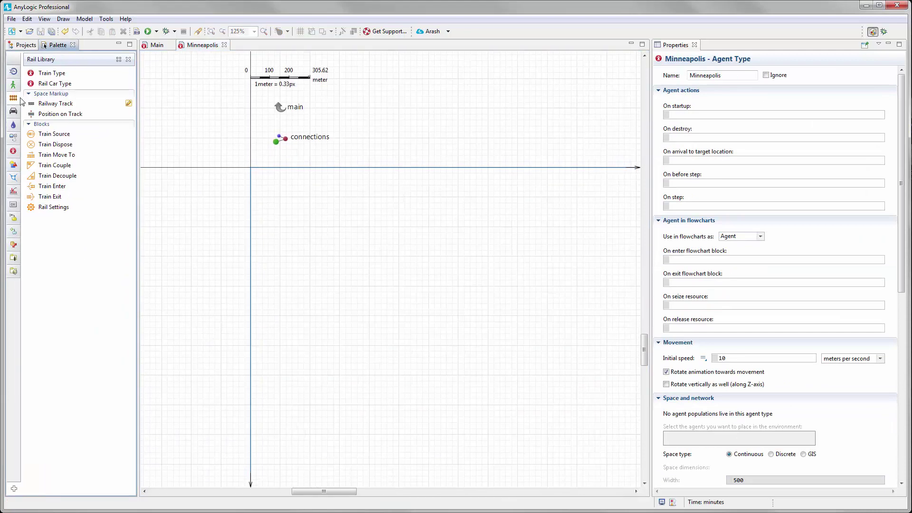
{"action": "left_click_drag", "start_coordinate": [51, 138], "coordinate": [329, 230]}
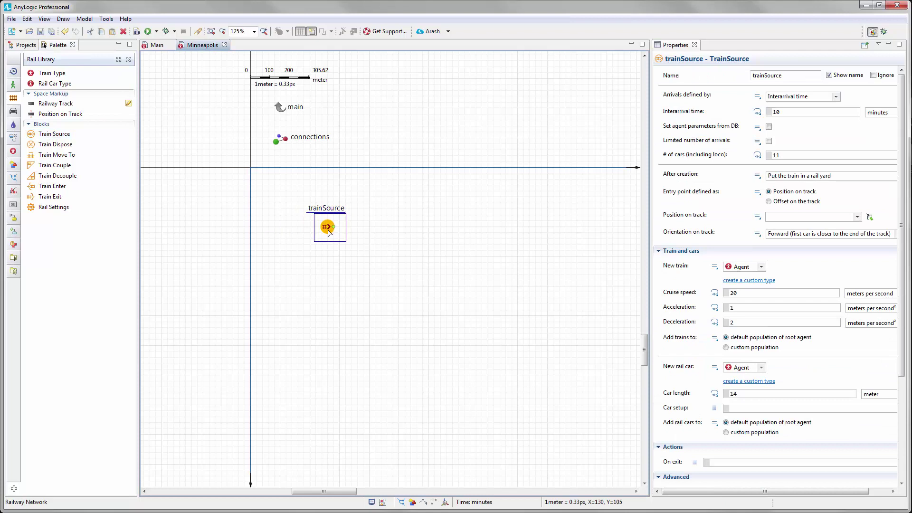
{"action": "left_click_drag", "start_coordinate": [652, 188], "coordinate": [608, 189]}
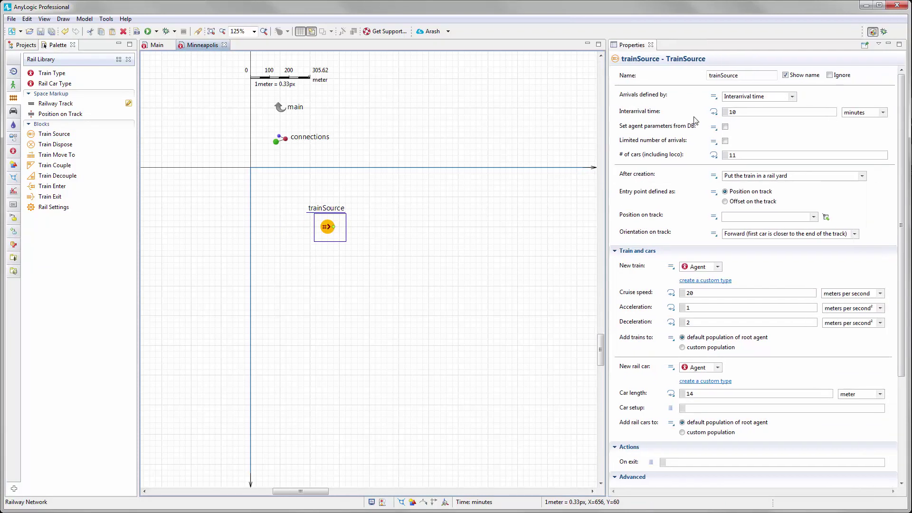
{"action": "double_click", "coordinate": [731, 112]}
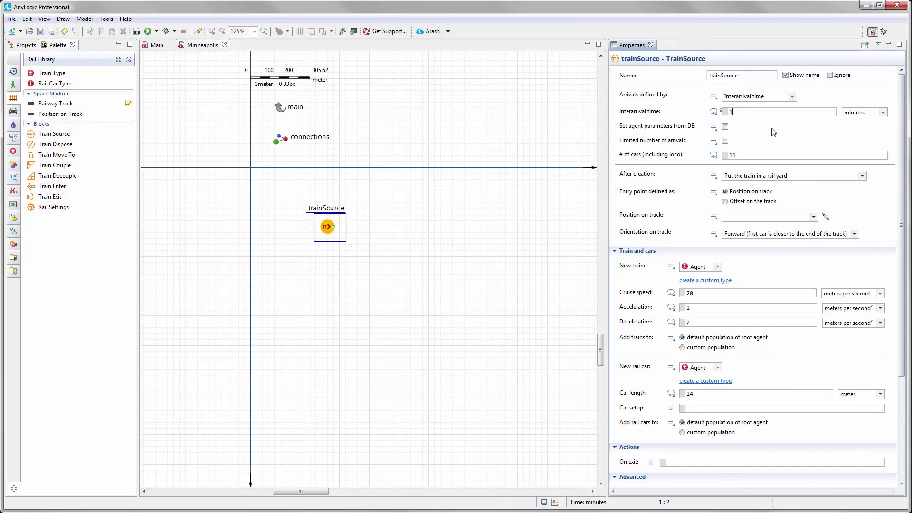
{"action": "type", "text": "1"}
{"action": "left_click", "coordinate": [726, 141]}
{"action": "double_click", "coordinate": [737, 155]}
{"action": "type", "text": "1"}
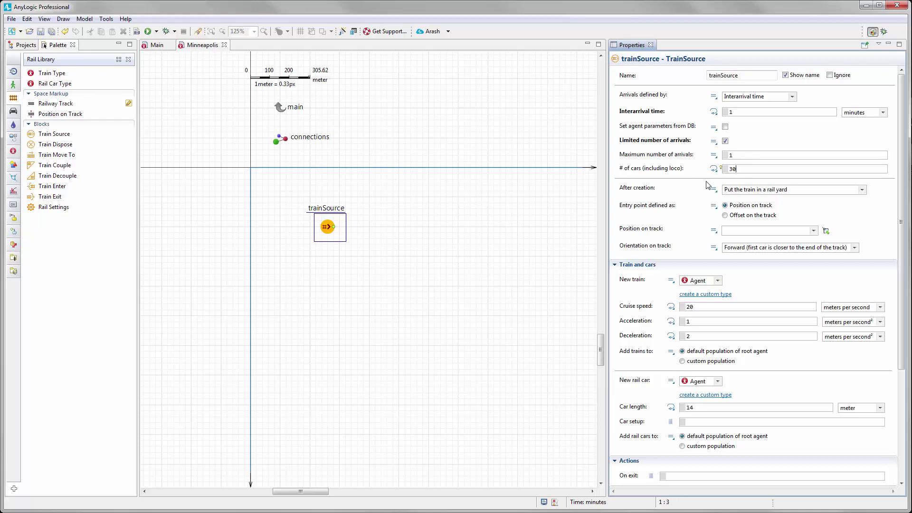
{"action": "scroll", "coordinate": [708, 184], "scroll_direction": "down", "scroll_amount": 3}
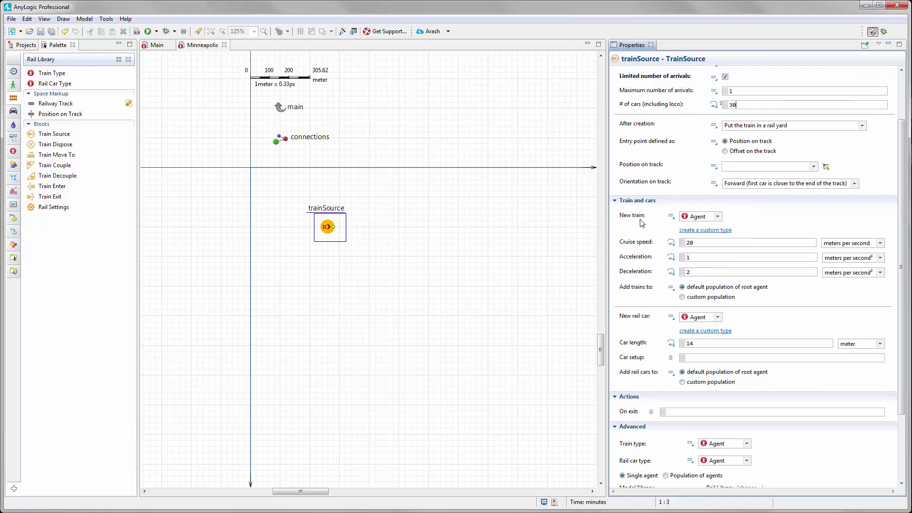
Create a custom Train agent type for the train source and return to Minneapolis
{"action": "left_click", "coordinate": [703, 230]}
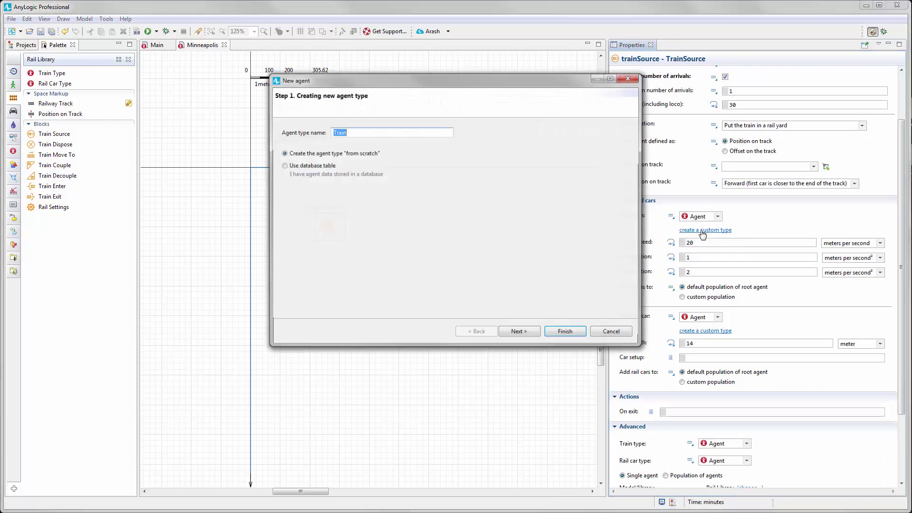
{"action": "left_click", "coordinate": [567, 333]}
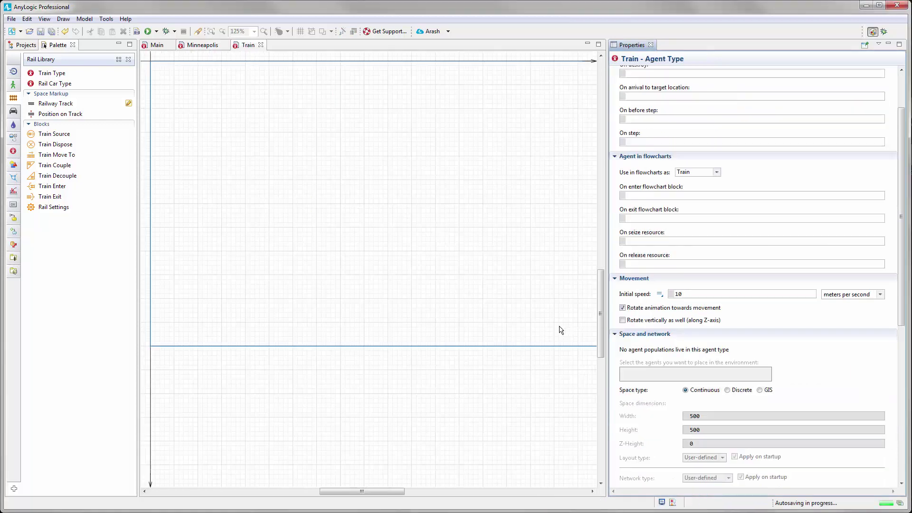
{"action": "left_click", "coordinate": [261, 46]}
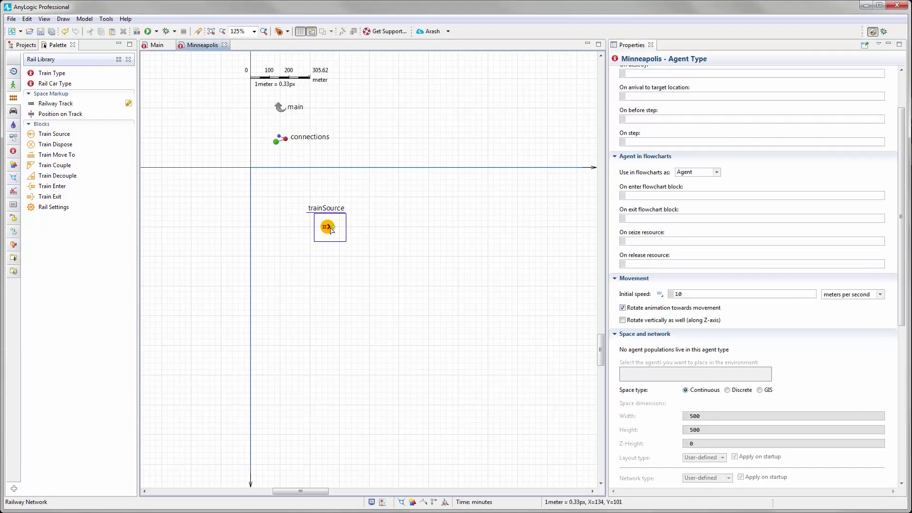
Create a custom RailCar agent type with the default Locomotive animation
{"action": "scroll", "coordinate": [729, 228], "scroll_direction": "down", "scroll_amount": 3}
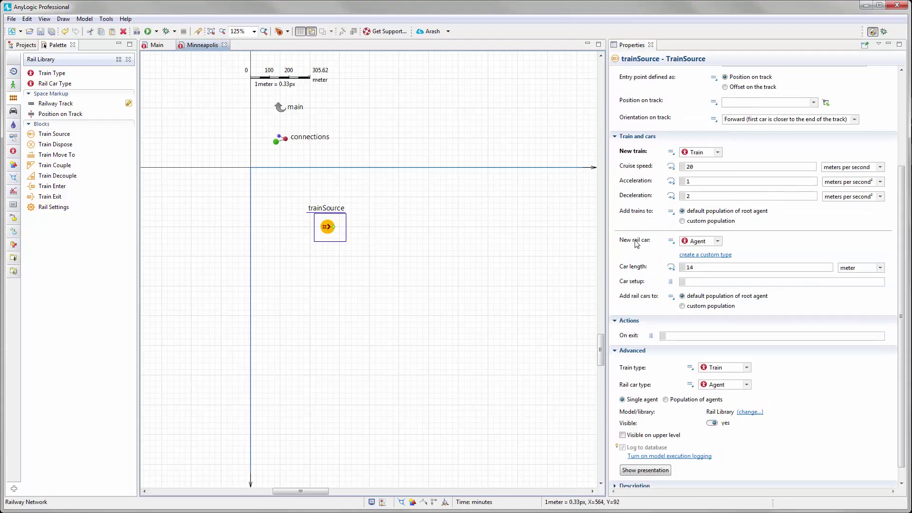
{"action": "left_click", "coordinate": [715, 256]}
{"action": "left_click", "coordinate": [519, 334]}
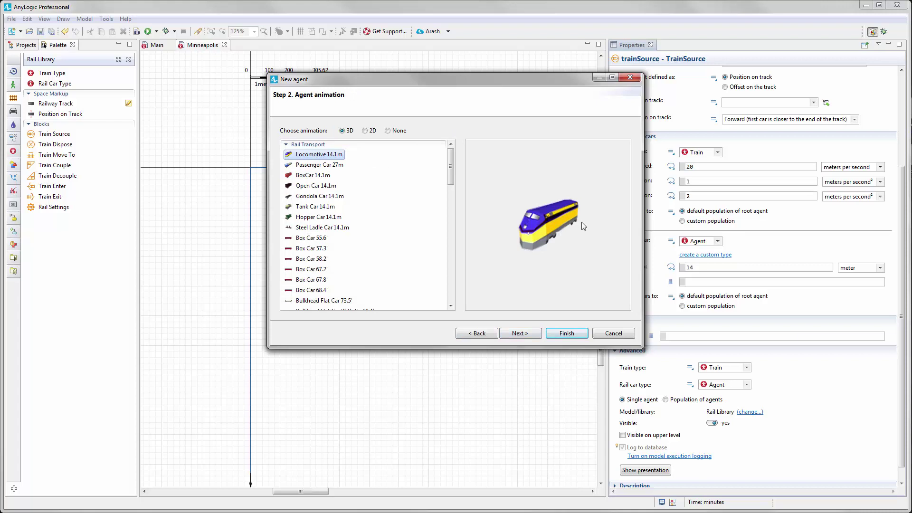
{"action": "left_click", "coordinate": [567, 333]}
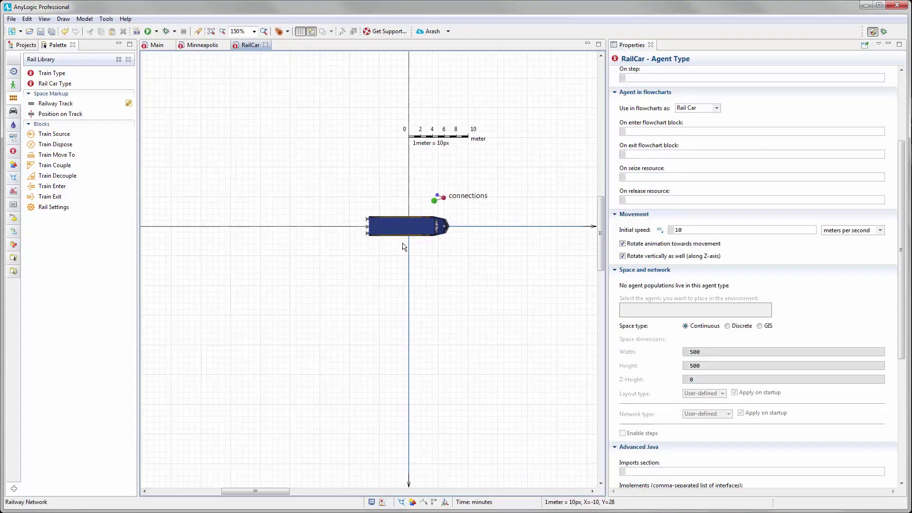
{"action": "left_click", "coordinate": [14, 269]}
Replace the RailCar's locomotive shape with an auto-scaled BoxCar 14.1m 3D object in the same spot
{"action": "left_click", "coordinate": [14, 270]}
{"action": "left_click_drag", "start_coordinate": [101, 281], "coordinate": [356, 193]}
{"action": "left_click", "coordinate": [465, 266]}
{"action": "left_click", "coordinate": [684, 87]}
{"action": "left_click", "coordinate": [417, 263]}
{"action": "left_click", "coordinate": [425, 230]}
{"action": "left_click_drag", "start_coordinate": [424, 227], "coordinate": [424, 227]}
{"action": "left_click_drag", "start_coordinate": [462, 282], "coordinate": [428, 252]}
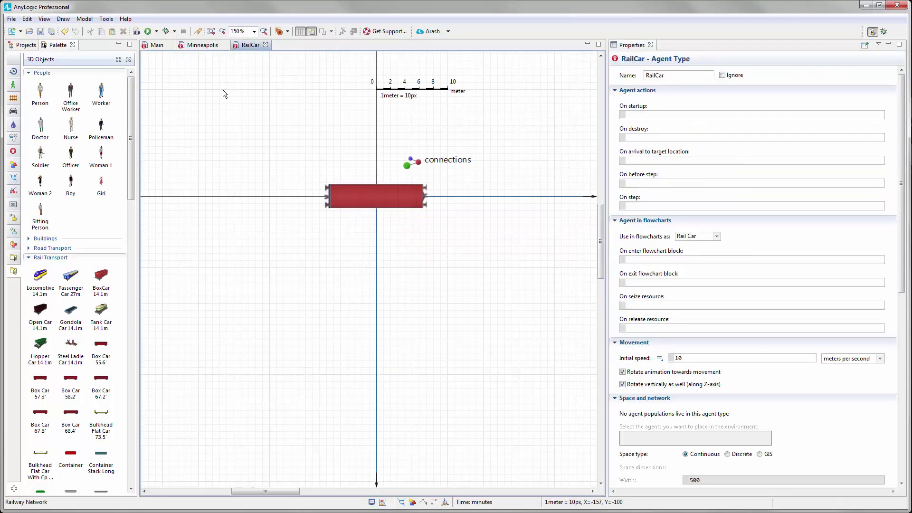
Close the RailCar diagram and go back to the Minneapolis trainSource
{"action": "left_click", "coordinate": [265, 45]}
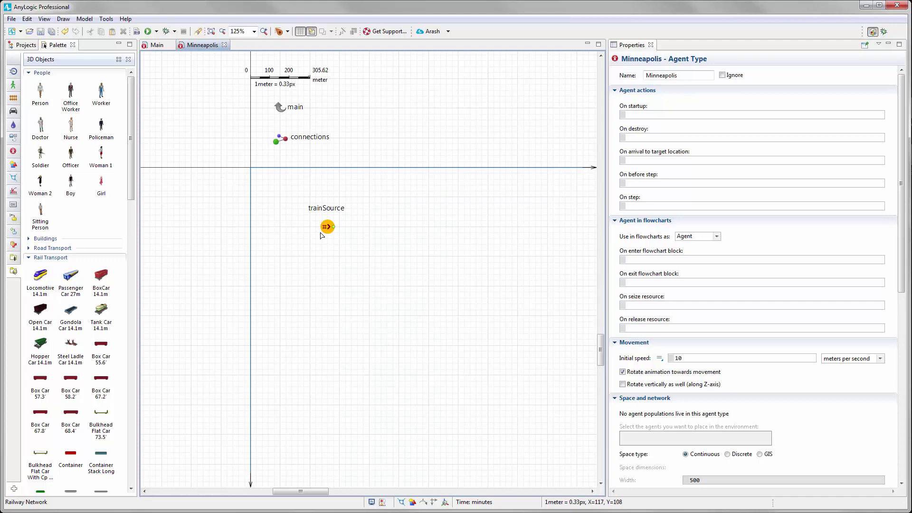
{"action": "scroll", "coordinate": [671, 290], "scroll_direction": "down", "scroll_amount": 3}
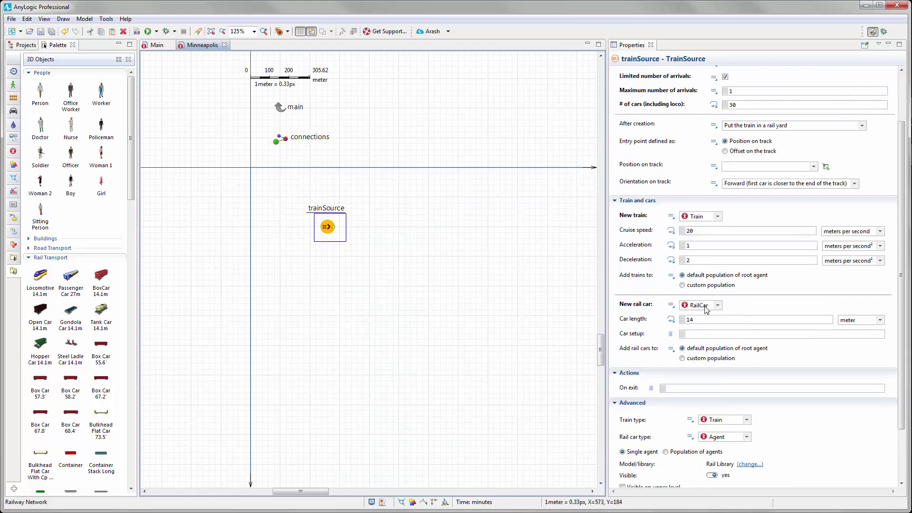
{"action": "left_click_drag", "start_coordinate": [223, 215], "coordinate": [249, 180]}
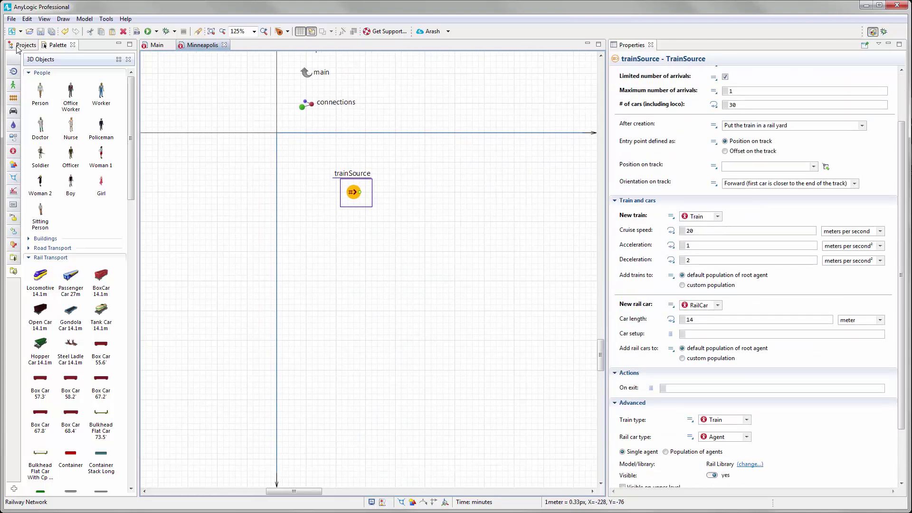
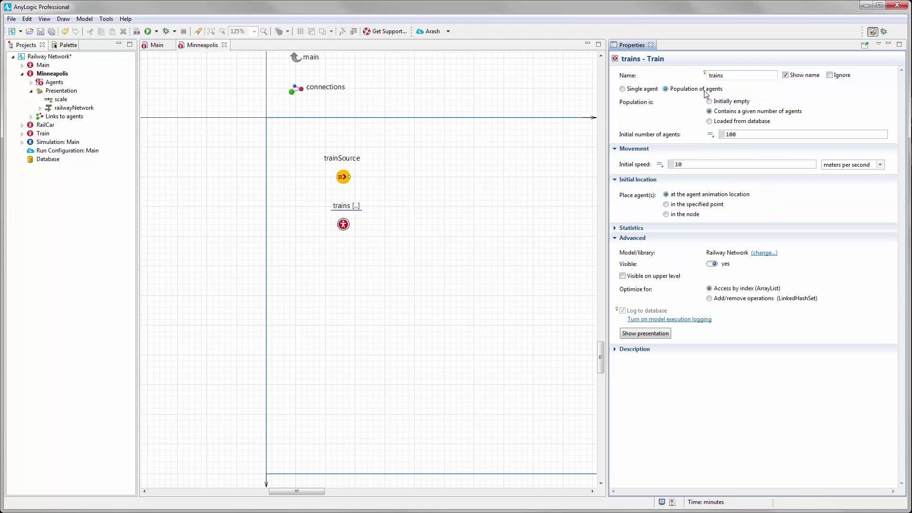
Set trains to Initially empty and add RailCar as the initially empty railCars population
{"action": "left_click", "coordinate": [710, 101]}
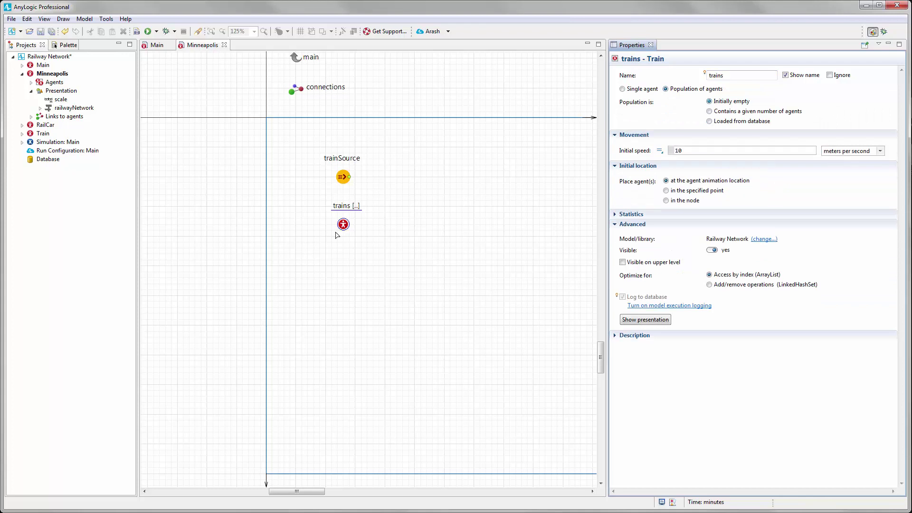
{"action": "left_click_drag", "start_coordinate": [352, 213], "coordinate": [373, 230]}
{"action": "left_click_drag", "start_coordinate": [44, 125], "coordinate": [349, 266]}
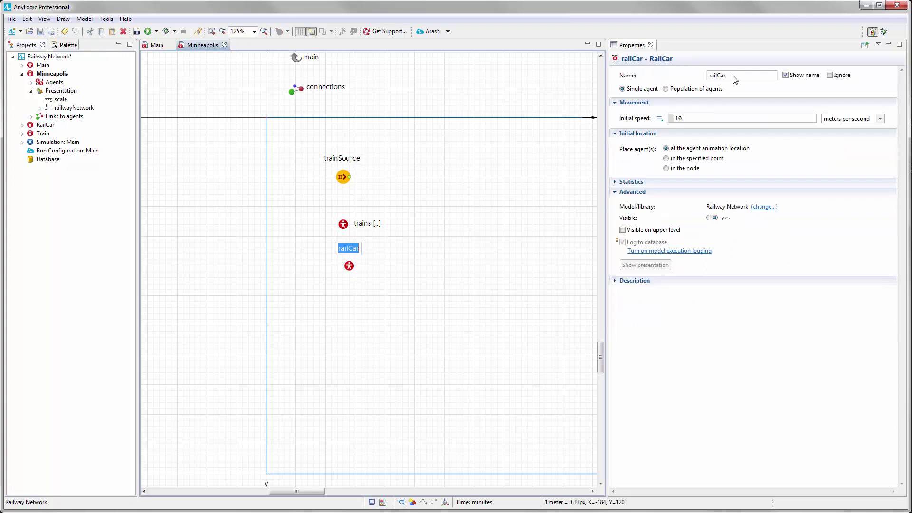
{"action": "left_click", "coordinate": [665, 89]}
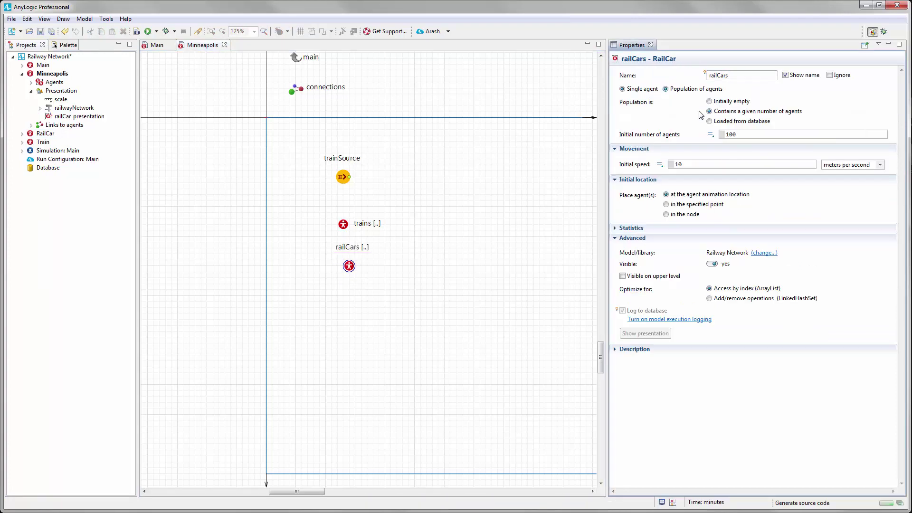
{"action": "left_click", "coordinate": [718, 102]}
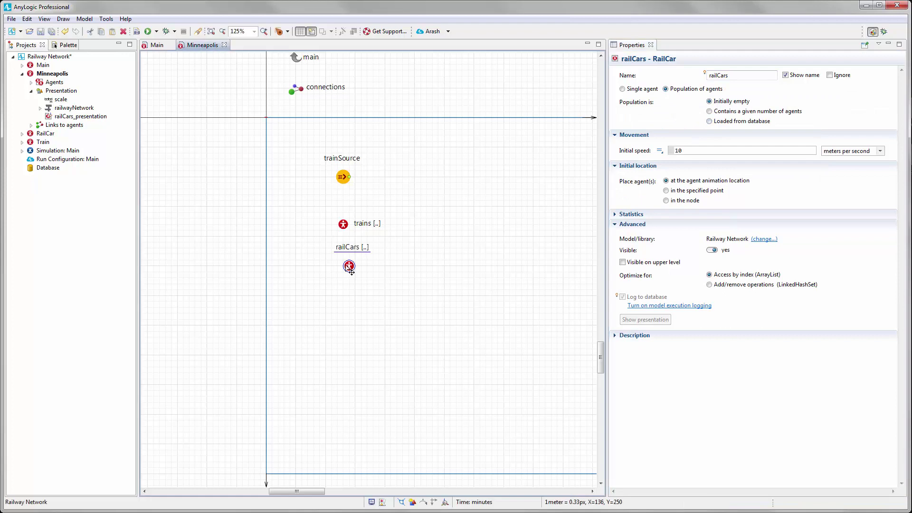
{"action": "left_click_drag", "start_coordinate": [349, 267], "coordinate": [370, 263]}
{"action": "left_click", "coordinate": [366, 291]}
{"action": "left_click", "coordinate": [343, 259]}
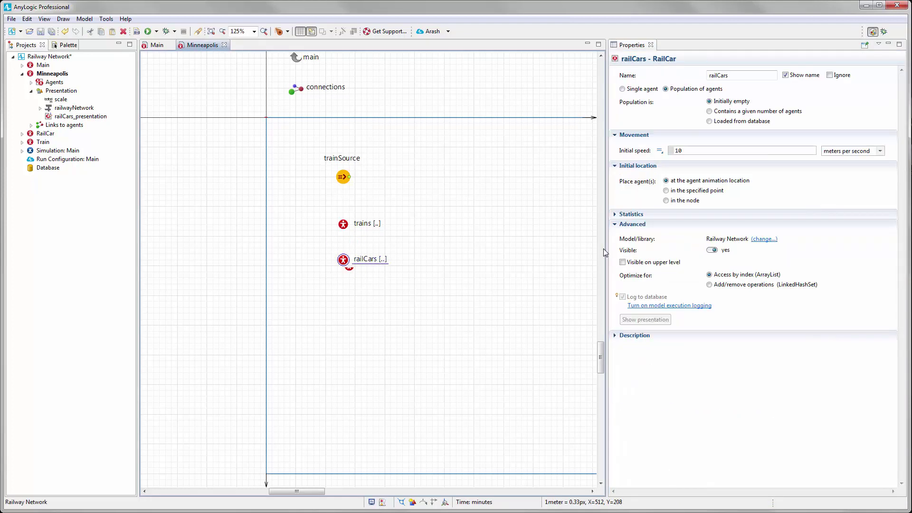
Pan back to the flowchart blocks and select trainSource
{"action": "left_click_drag", "start_coordinate": [421, 199], "coordinate": [442, 224]}
{"action": "left_click_drag", "start_coordinate": [313, 169], "coordinate": [279, 142]}
{"action": "scroll", "coordinate": [298, 167], "scroll_direction": "up", "scroll_amount": 5}
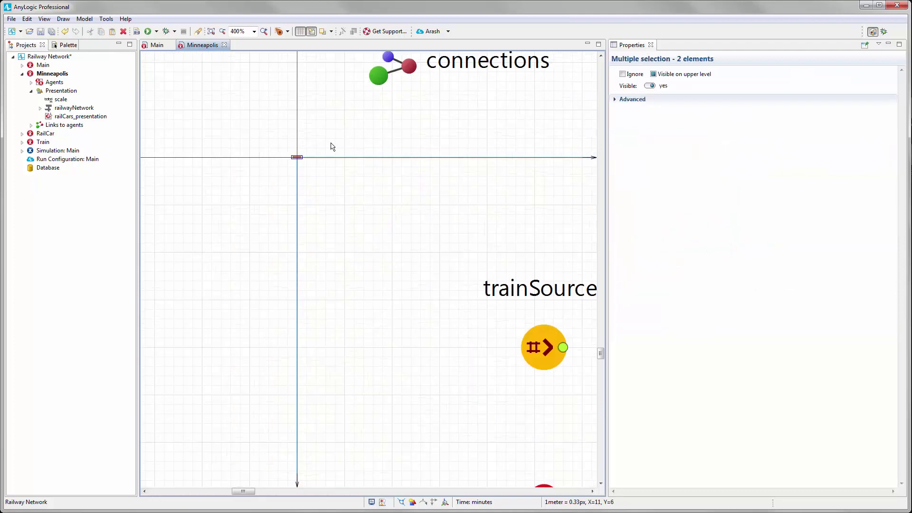
{"action": "left_click_drag", "start_coordinate": [418, 256], "coordinate": [291, 173]}
{"action": "scroll", "coordinate": [362, 165], "scroll_direction": "down", "scroll_amount": 5}
{"action": "left_click", "coordinate": [342, 205]}
Have trainSource add new trains to the custom trains population
{"action": "scroll", "coordinate": [685, 177], "scroll_direction": "down", "scroll_amount": 3}
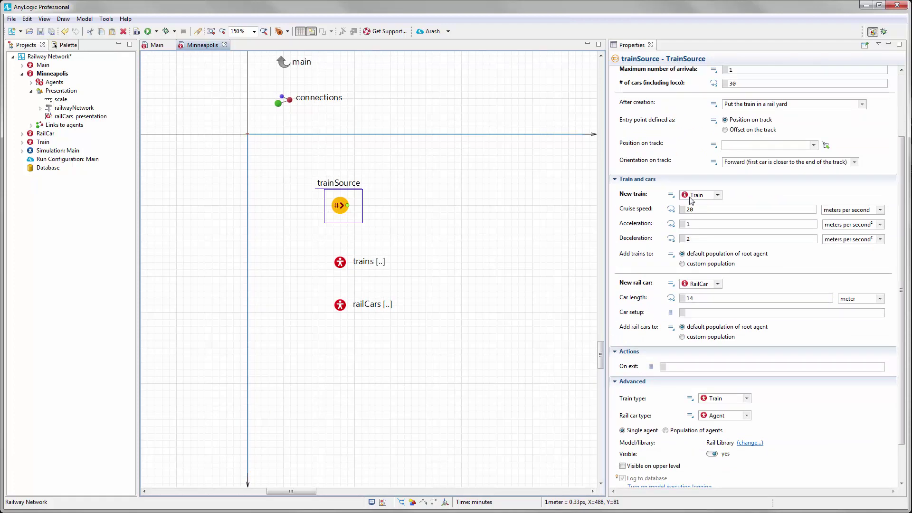
{"action": "left_click", "coordinate": [696, 264]}
{"action": "left_click", "coordinate": [773, 280]}
{"action": "left_click", "coordinate": [705, 298]}
Send new rail cars to the custom railCars population
{"action": "scroll", "coordinate": [803, 276], "scroll_direction": "down", "scroll_amount": 3}
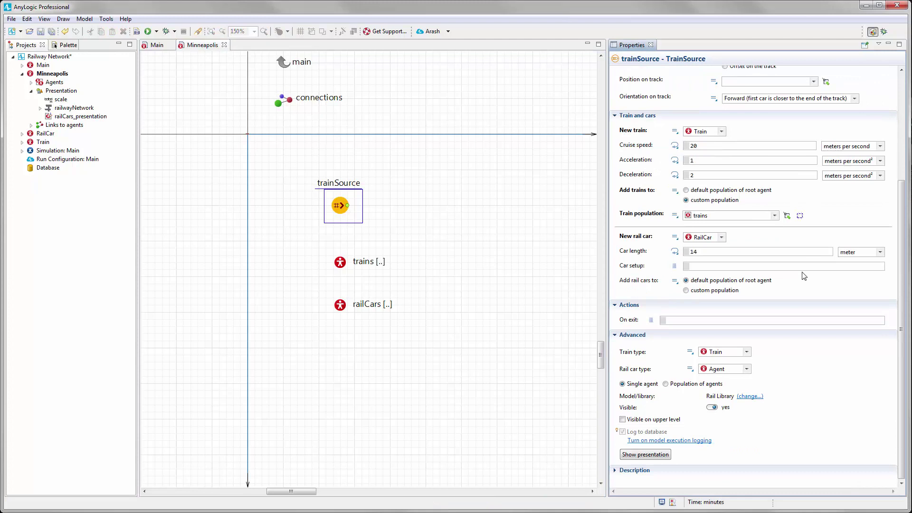
{"action": "left_click", "coordinate": [701, 292]}
{"action": "left_click", "coordinate": [774, 306]}
{"action": "left_click", "coordinate": [731, 316]}
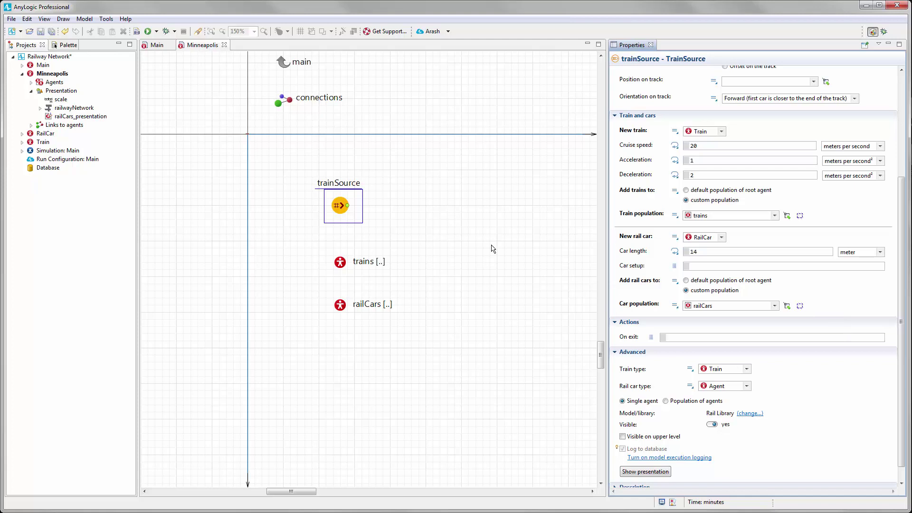
{"action": "left_click", "coordinate": [497, 271]}
{"action": "scroll", "coordinate": [428, 220], "scroll_direction": "down", "scroll_amount": 4}
{"action": "scroll", "coordinate": [428, 220], "scroll_direction": "down", "scroll_amount": 1}
{"action": "left_click_drag", "start_coordinate": [427, 241], "coordinate": [330, 224]}
{"action": "left_click_drag", "start_coordinate": [433, 256], "coordinate": [389, 233]}
{"action": "scroll", "coordinate": [515, 320], "scroll_direction": "up", "scroll_amount": 2}
{"action": "scroll", "coordinate": [517, 324], "scroll_direction": "up", "scroll_amount": 2}
Place a Position on Track marker from the Rail Library onto the track
{"action": "left_click", "coordinate": [61, 46]}
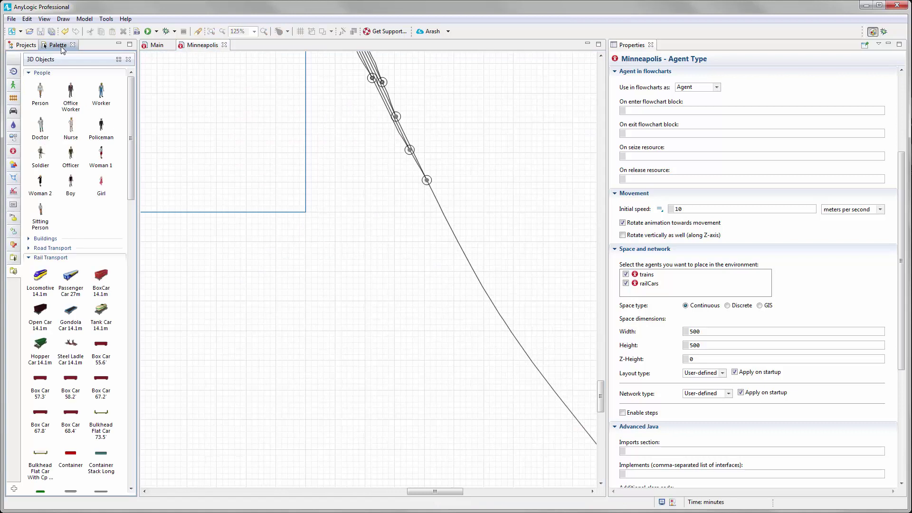
{"action": "left_click", "coordinate": [13, 98]}
{"action": "left_click", "coordinate": [51, 114]}
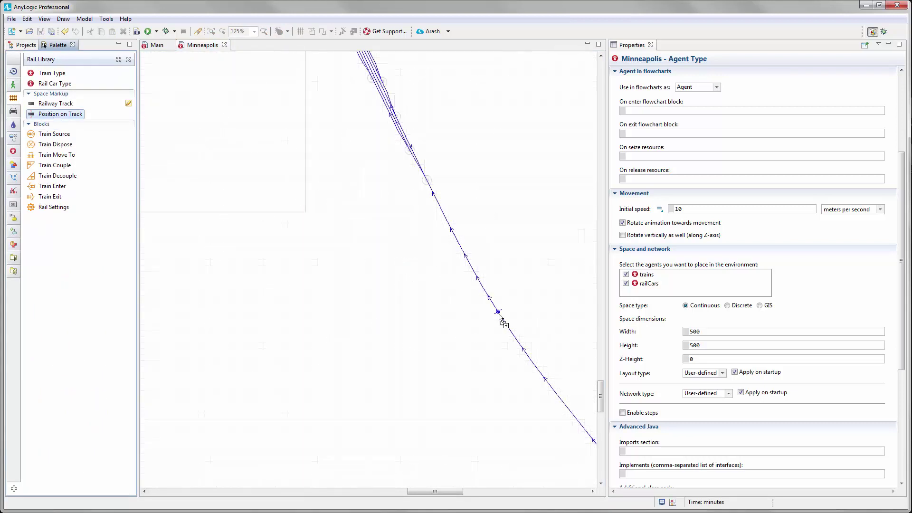
{"action": "left_click", "coordinate": [496, 313]}
{"action": "left_click", "coordinate": [289, 252]}
{"action": "scroll", "coordinate": [409, 268], "scroll_direction": "down", "scroll_amount": 5}
{"action": "scroll", "coordinate": [212, 133], "scroll_direction": "up", "scroll_amount": 5}
Set trainSource's Position on track to pointOnTrack
{"action": "left_click", "coordinate": [263, 179]}
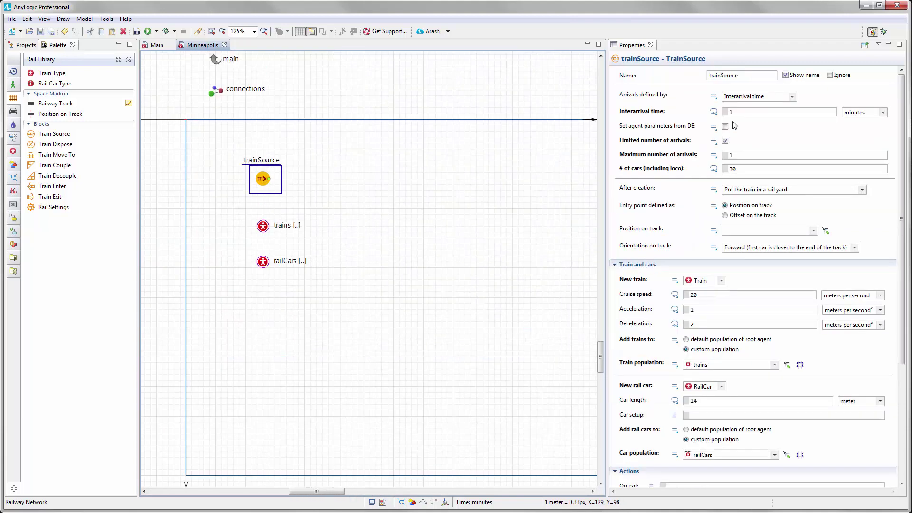
{"action": "left_click", "coordinate": [813, 232]}
{"action": "left_click", "coordinate": [742, 243]}
{"action": "scroll", "coordinate": [473, 228], "scroll_direction": "down", "scroll_amount": 6}
{"action": "left_click_drag", "start_coordinate": [472, 246], "coordinate": [351, 213]}
{"action": "left_click", "coordinate": [293, 163]}
{"action": "left_click", "coordinate": [251, 163]}
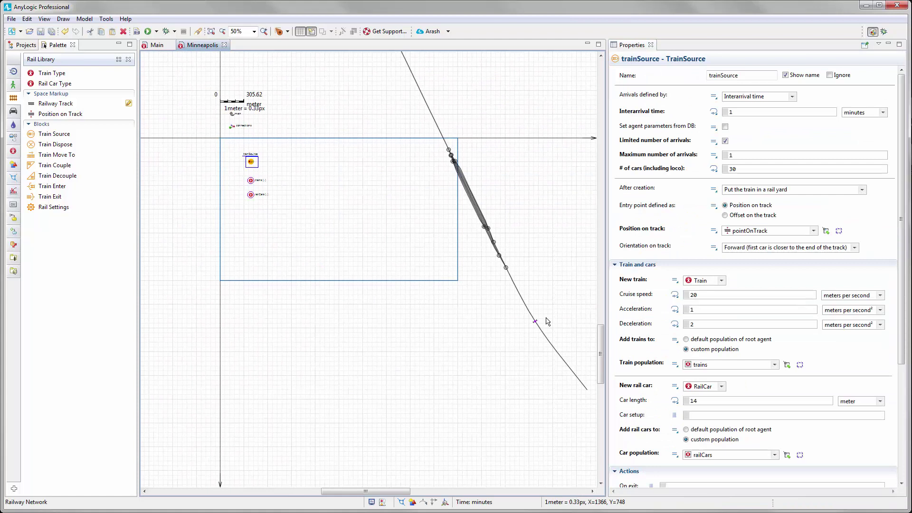
{"action": "scroll", "coordinate": [411, 287], "scroll_direction": "up", "scroll_amount": 3}
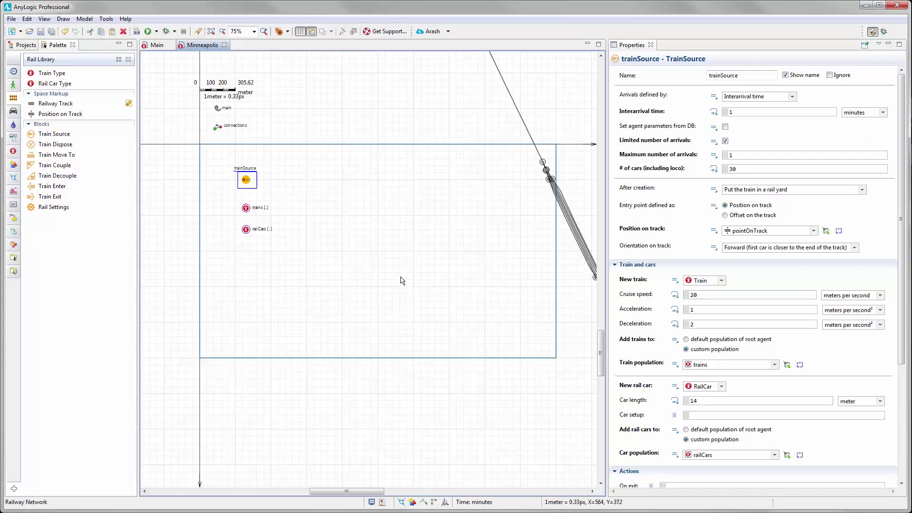
{"action": "left_click_drag", "start_coordinate": [400, 280], "coordinate": [380, 269]}
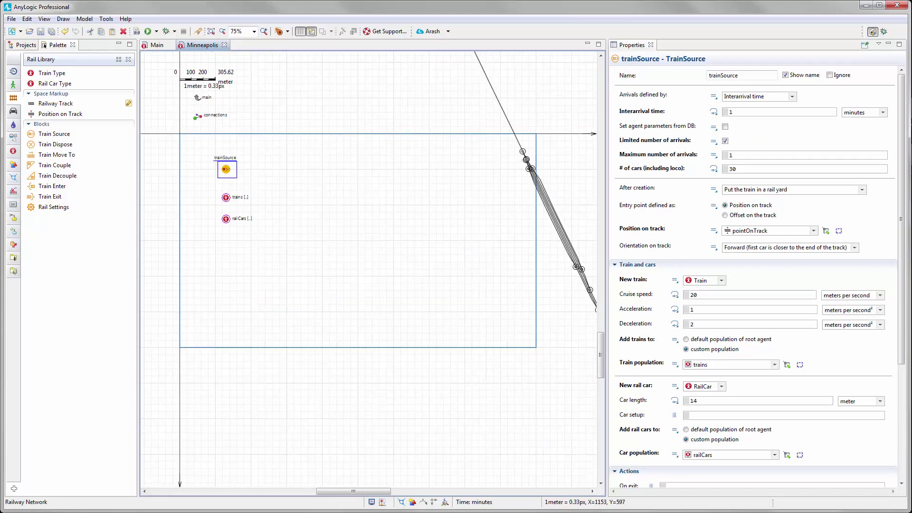
{"action": "scroll", "coordinate": [301, 230], "scroll_direction": "up", "scroll_amount": 2}
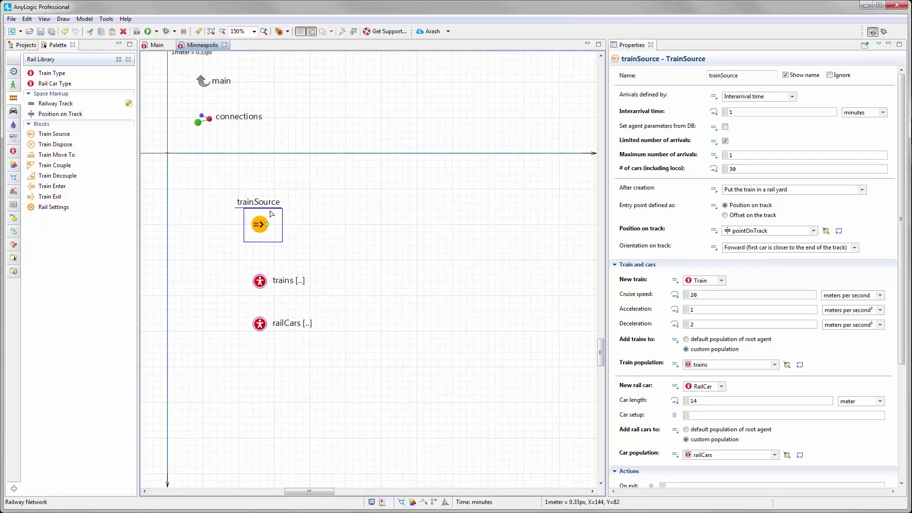
Add a Train Move To block after trainSource and check the track names
{"action": "left_click_drag", "start_coordinate": [54, 158], "coordinate": [333, 223]}
{"action": "left_click_drag", "start_coordinate": [413, 305], "coordinate": [346, 231]}
{"action": "scroll", "coordinate": [346, 231], "scroll_direction": "down", "scroll_amount": 1}
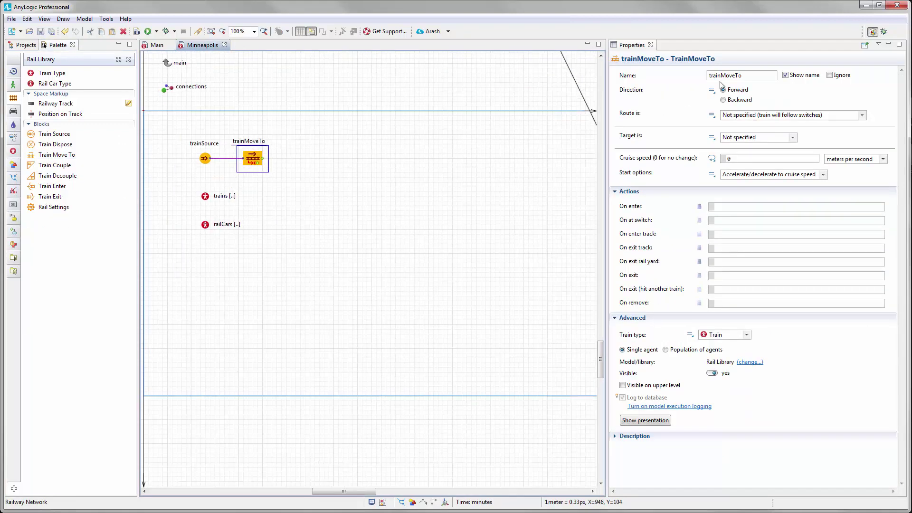
{"action": "left_click_drag", "start_coordinate": [507, 235], "coordinate": [251, 142]}
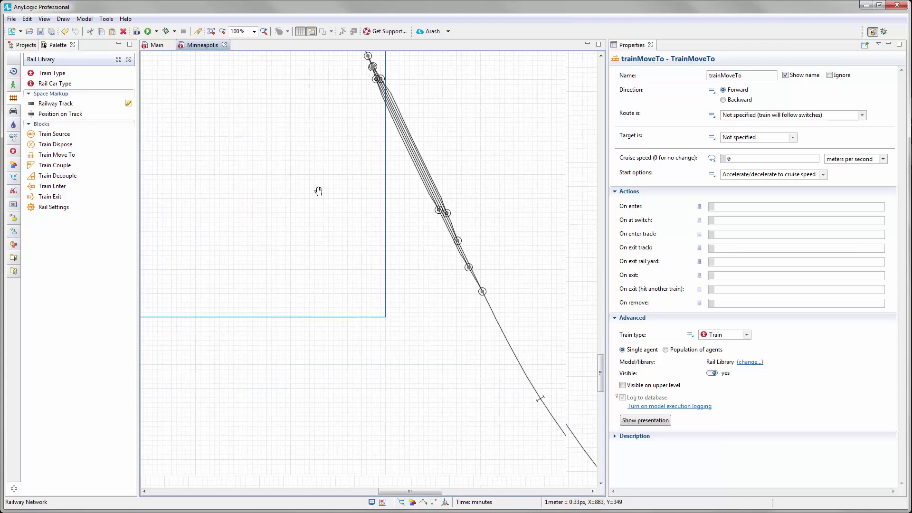
{"action": "left_click", "coordinate": [506, 363]}
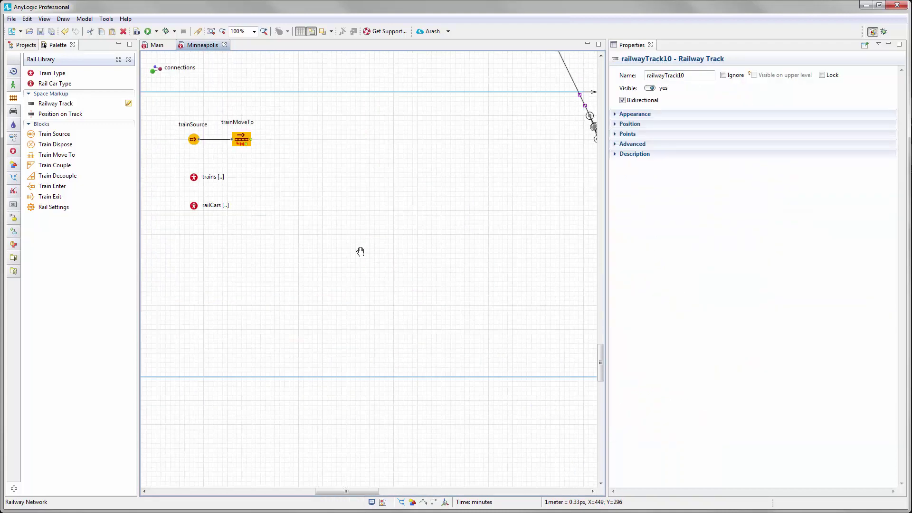
{"action": "scroll", "coordinate": [362, 250], "scroll_direction": "up", "scroll_amount": 2}
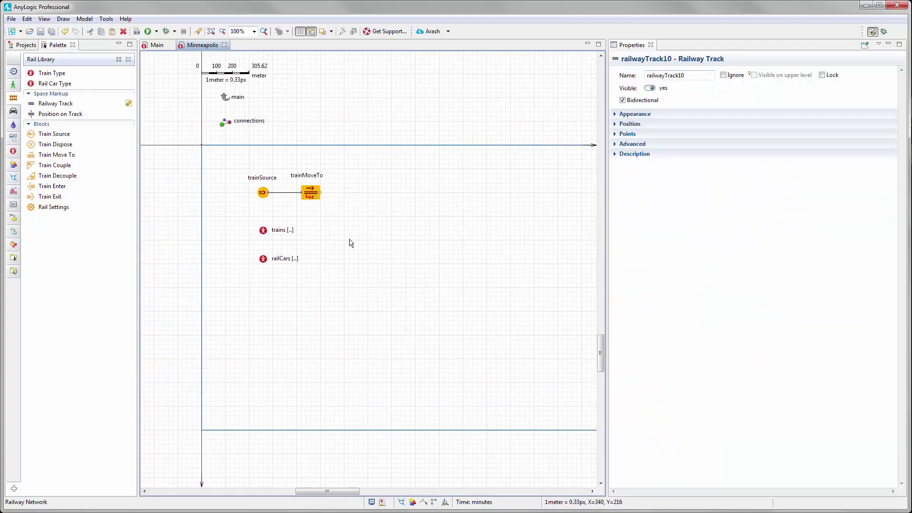
Set trainMoveTo's route to Calculated automatically and its target to a given offset on a track
{"action": "left_click", "coordinate": [291, 184]}
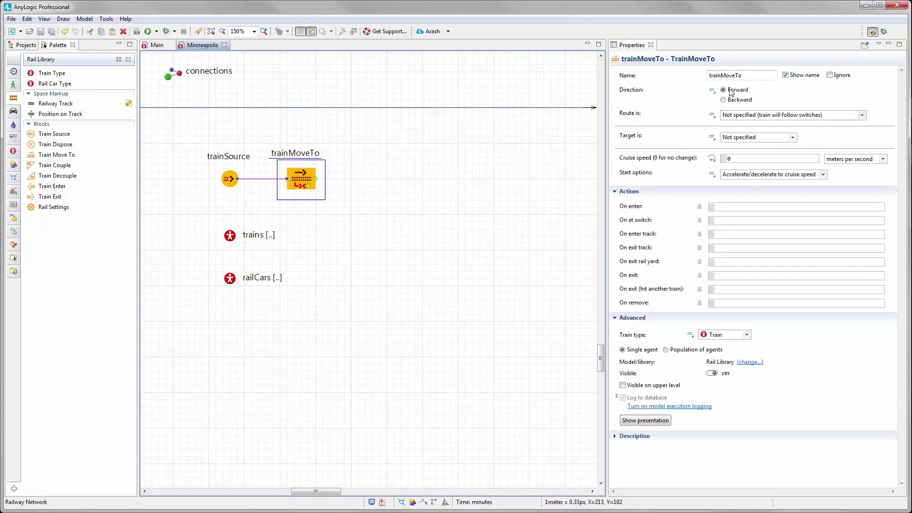
{"action": "left_click", "coordinate": [862, 116]}
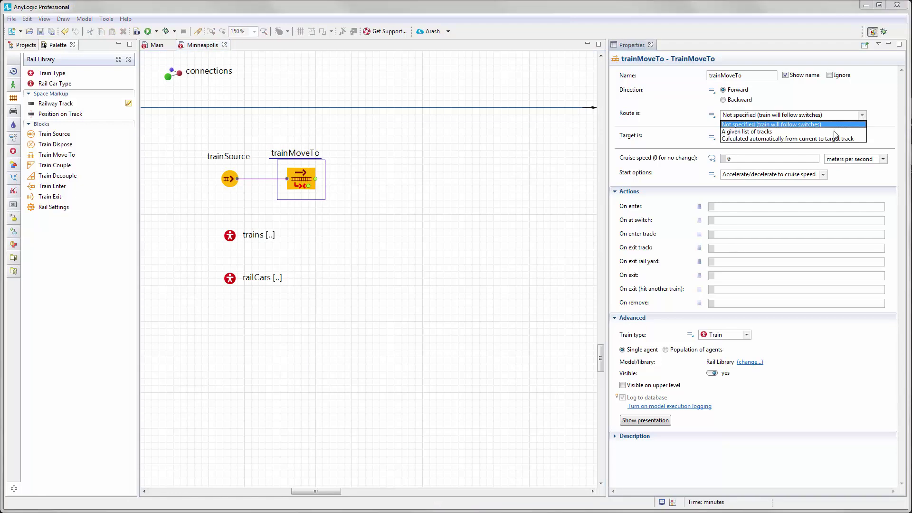
{"action": "left_click", "coordinate": [806, 139]}
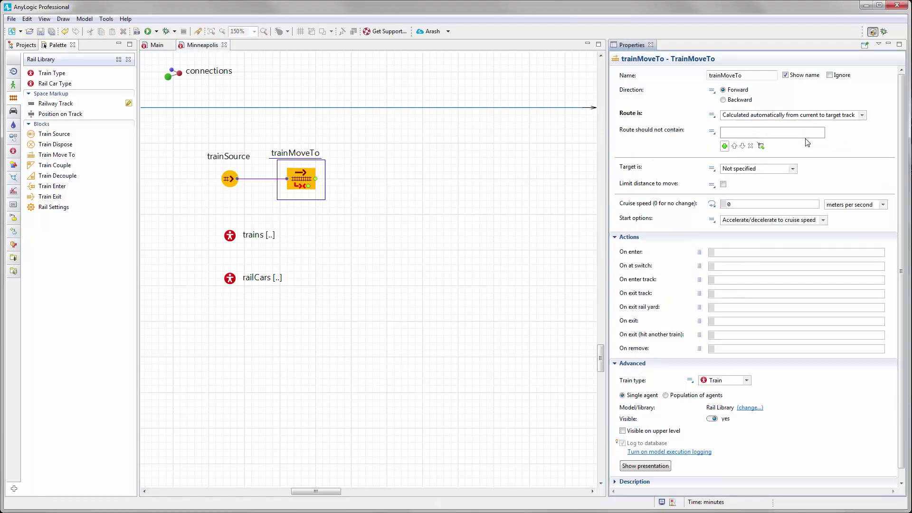
{"action": "left_click", "coordinate": [792, 169]}
{"action": "left_click", "coordinate": [759, 193]}
Pick railwayTrack15 as the target track with an offset of 100
{"action": "left_click_drag", "start_coordinate": [517, 241], "coordinate": [376, 240]}
{"action": "left_click_drag", "start_coordinate": [523, 263], "coordinate": [293, 226]}
{"action": "left_click_drag", "start_coordinate": [439, 250], "coordinate": [350, 246]}
{"action": "left_click", "coordinate": [830, 186]}
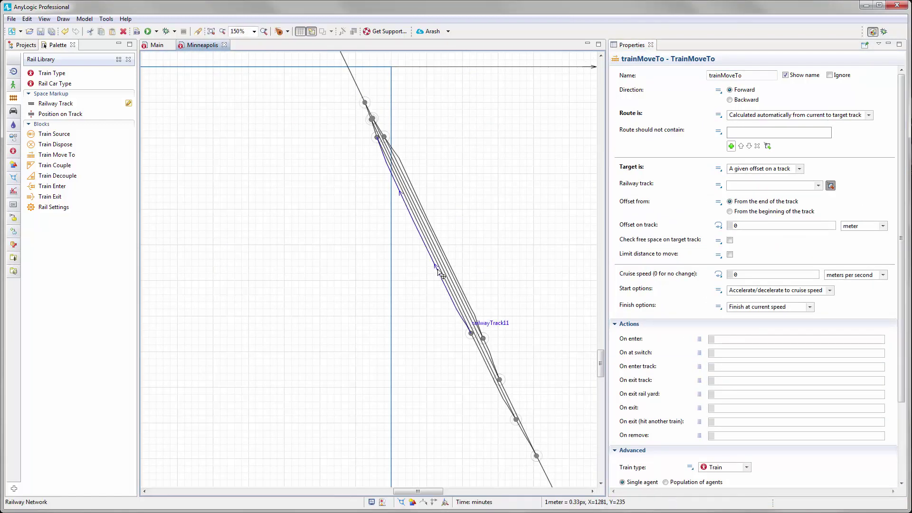
{"action": "left_click", "coordinate": [440, 241]}
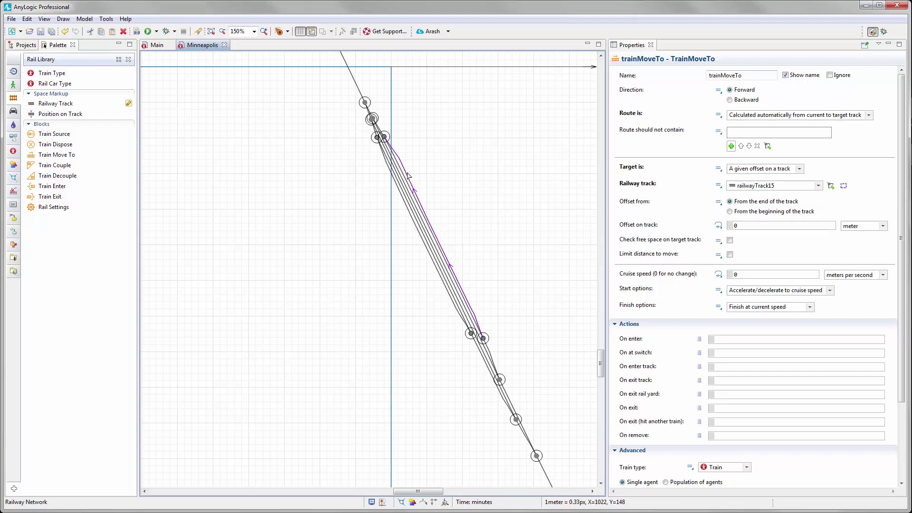
{"action": "left_click", "coordinate": [737, 225]}
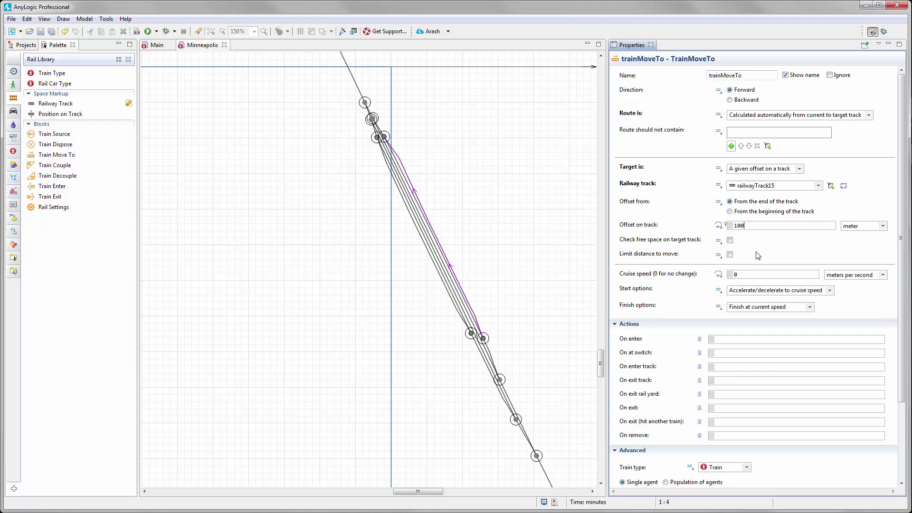
{"action": "left_click_drag", "start_coordinate": [257, 271], "coordinate": [413, 284]}
{"action": "scroll", "coordinate": [413, 284], "scroll_direction": "down", "scroll_amount": 3}
{"action": "scroll", "coordinate": [356, 266], "scroll_direction": "up", "scroll_amount": 3}
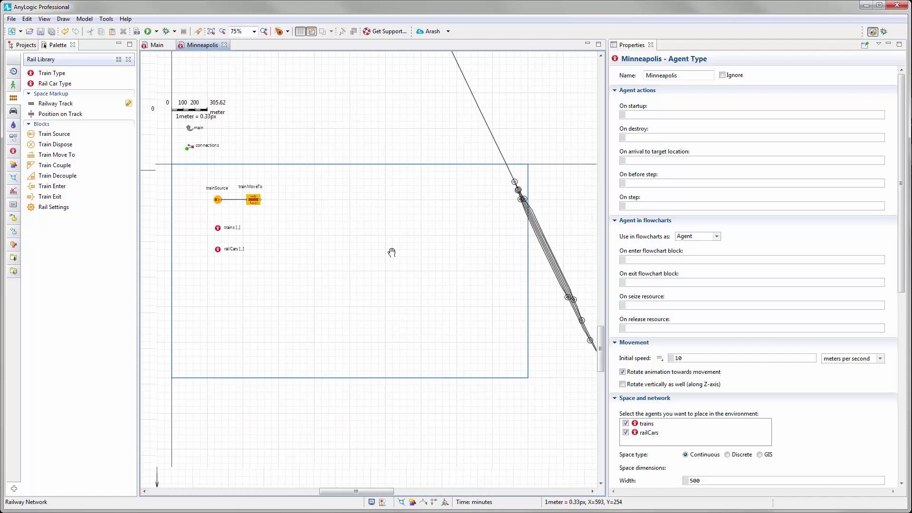
{"action": "left_click_drag", "start_coordinate": [382, 240], "coordinate": [335, 224]}
Add a delay block after trainMoveTo with a 5, 10 minute delay and unlimited capacity
{"action": "left_click", "coordinate": [16, 74]}
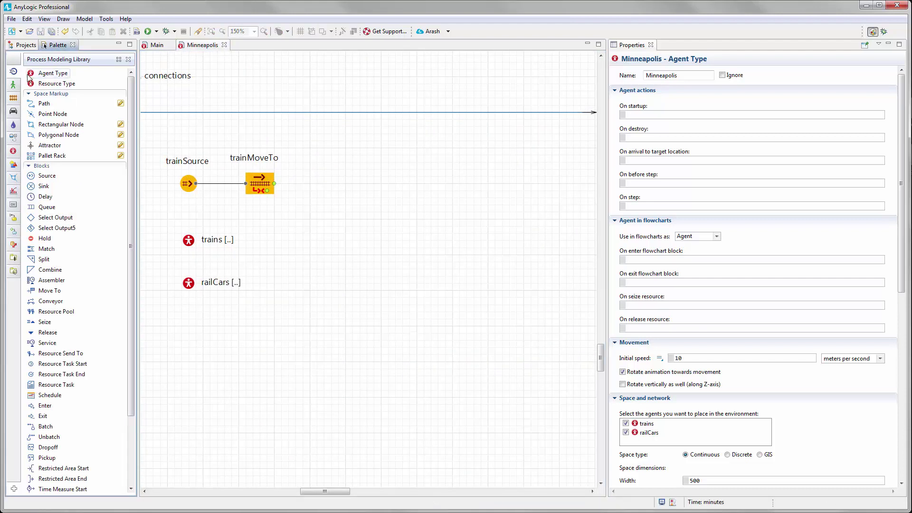
{"action": "left_click_drag", "start_coordinate": [45, 196], "coordinate": [337, 188]}
{"action": "left_click", "coordinate": [341, 190]}
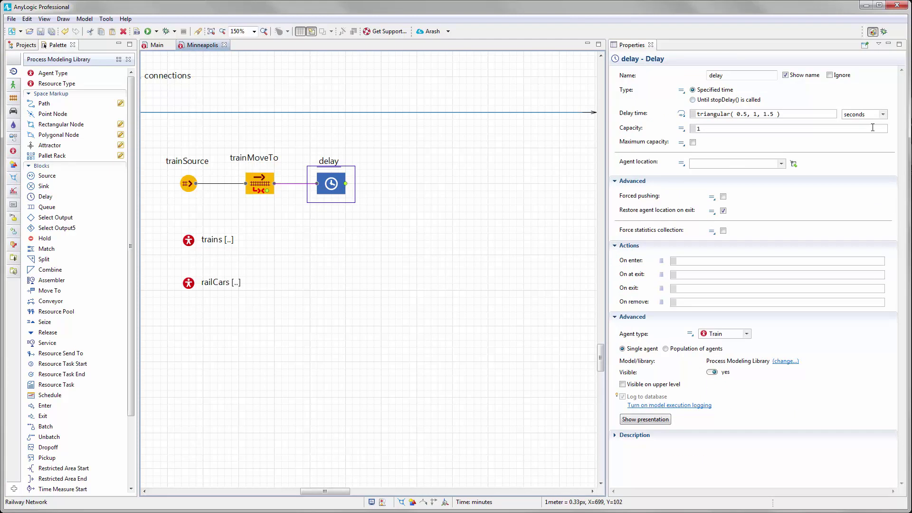
{"action": "left_click", "coordinate": [882, 114]}
{"action": "left_click", "coordinate": [856, 142]}
{"action": "left_click", "coordinate": [744, 114]}
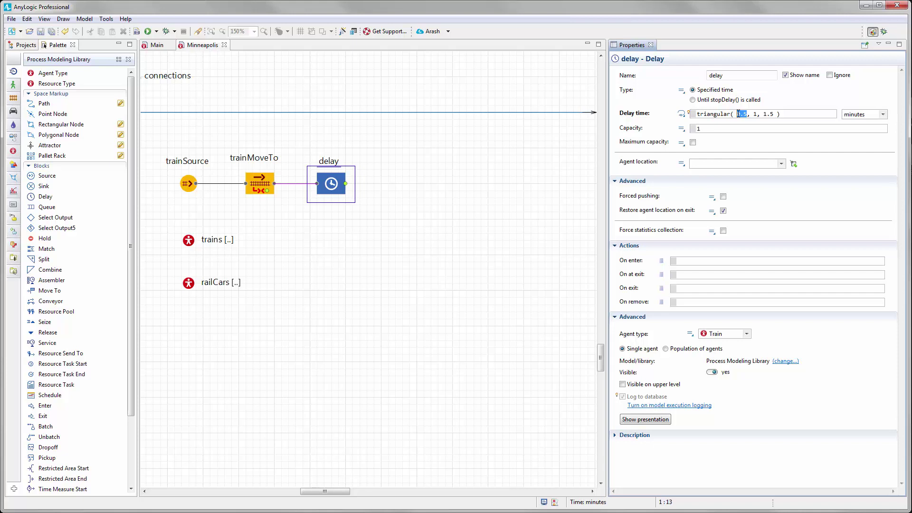
{"action": "type", "text": "5, 1"}
{"action": "type", "text": "0"}
{"action": "left_click", "coordinate": [694, 143]}
Pan around the flowchart and recheck trainMoveTo's settings
{"action": "left_click", "coordinate": [428, 224]}
{"action": "left_click_drag", "start_coordinate": [316, 249], "coordinate": [348, 225]}
{"action": "scroll", "coordinate": [349, 225], "scroll_direction": "down", "scroll_amount": 1}
{"action": "left_click_drag", "start_coordinate": [410, 246], "coordinate": [372, 239]}
{"action": "left_click_drag", "start_coordinate": [495, 265], "coordinate": [447, 263]}
{"action": "left_click", "coordinate": [237, 180]}
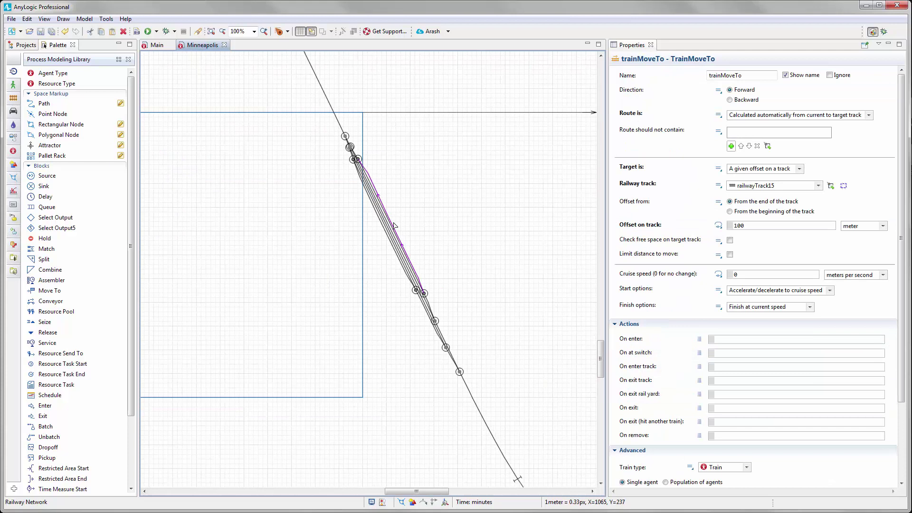
{"action": "left_click_drag", "start_coordinate": [190, 175], "coordinate": [407, 205]}
{"action": "left_click_drag", "start_coordinate": [314, 214], "coordinate": [336, 200]}
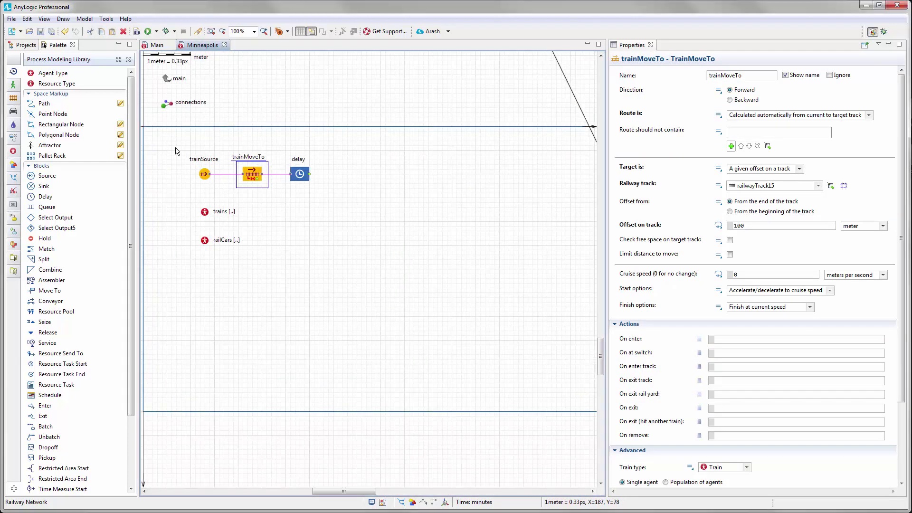
{"action": "left_click", "coordinate": [14, 98]}
Add trainMoveTo1 after delay, routed automatically to an offset on railwayTrack8
{"action": "left_click_drag", "start_coordinate": [56, 155], "coordinate": [355, 181]}
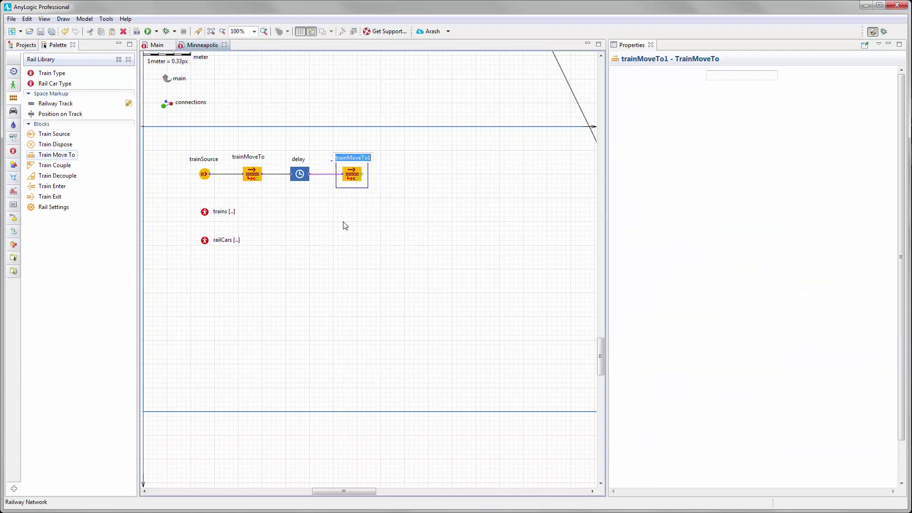
{"action": "left_click_drag", "start_coordinate": [406, 234], "coordinate": [340, 216]}
{"action": "scroll", "coordinate": [341, 217], "scroll_direction": "down", "scroll_amount": 1}
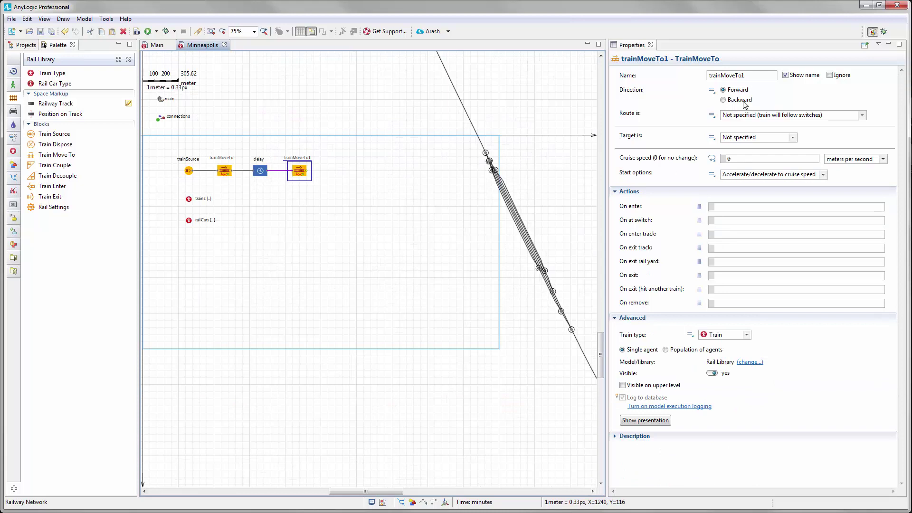
{"action": "left_click", "coordinate": [850, 115]}
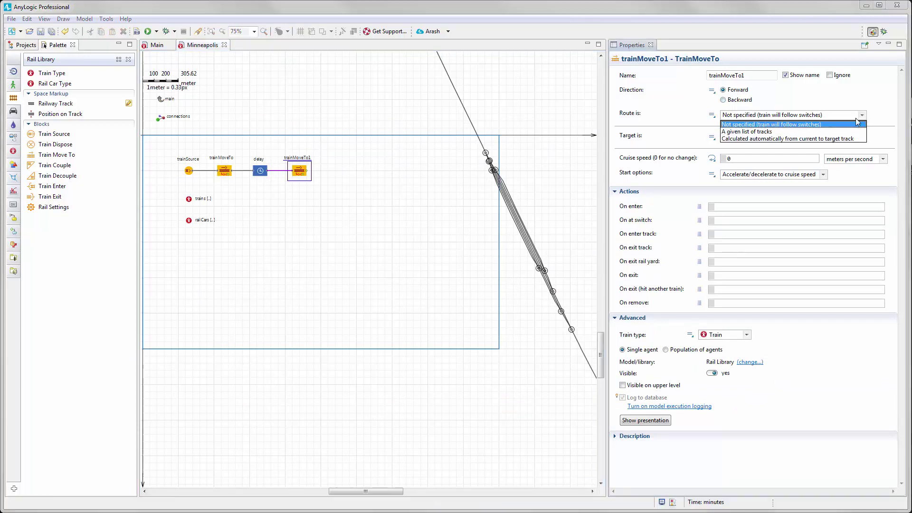
{"action": "left_click", "coordinate": [808, 138]}
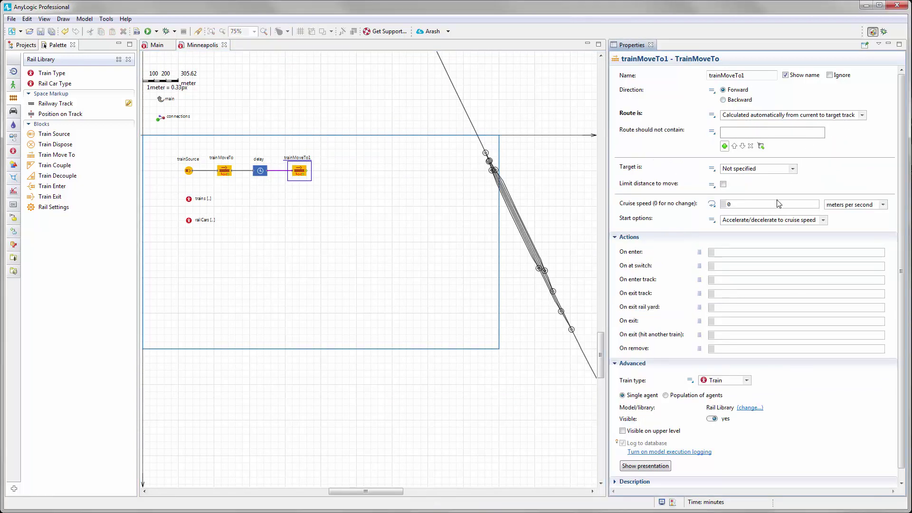
{"action": "left_click", "coordinate": [793, 169]}
{"action": "left_click", "coordinate": [747, 192]}
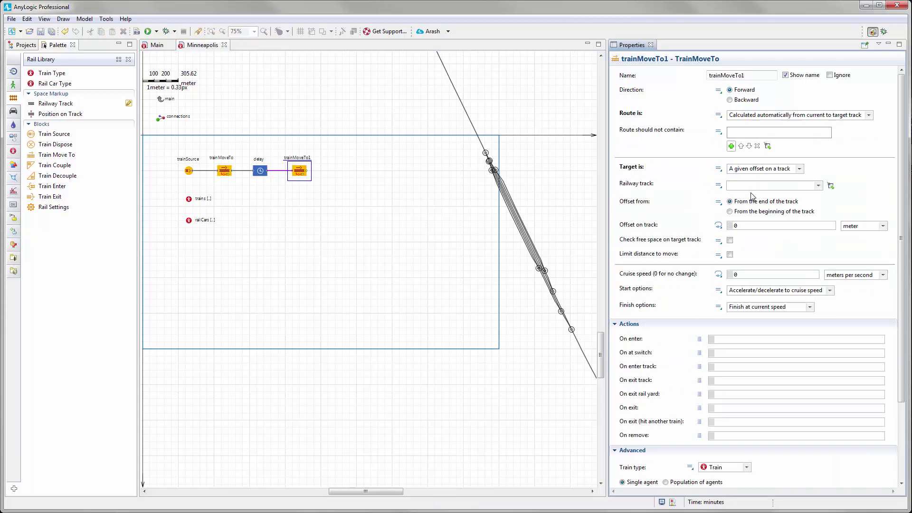
{"action": "left_click", "coordinate": [831, 185]}
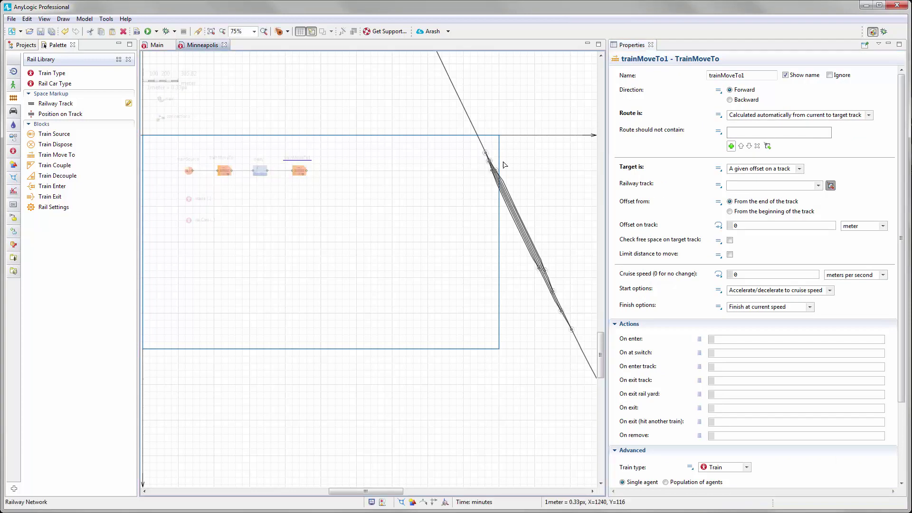
{"action": "left_click", "coordinate": [464, 104]}
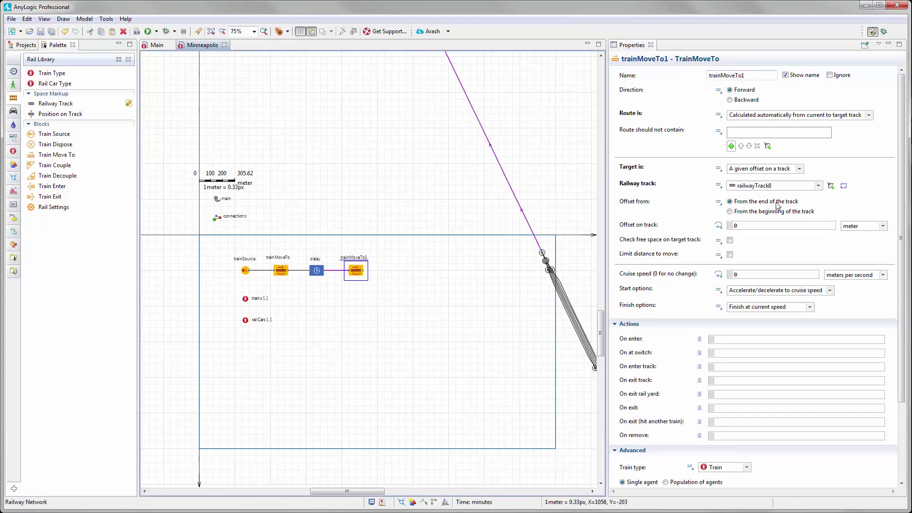
{"action": "left_click", "coordinate": [736, 225]}
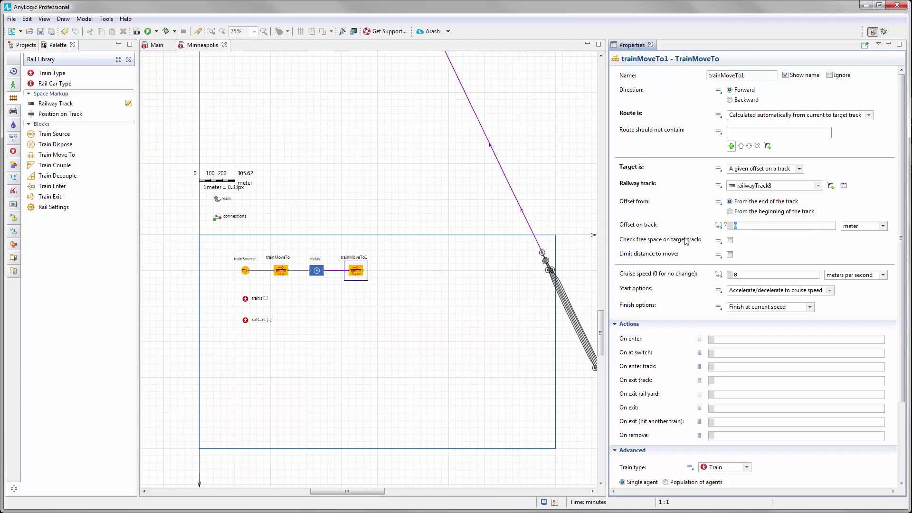
Finish the flowchart with a trainDispose block after trainMoveTo1
{"action": "left_click", "coordinate": [490, 279]}
{"action": "left_click_drag", "start_coordinate": [371, 289], "coordinate": [369, 224]}
{"action": "scroll", "coordinate": [372, 283], "scroll_direction": "up", "scroll_amount": 1}
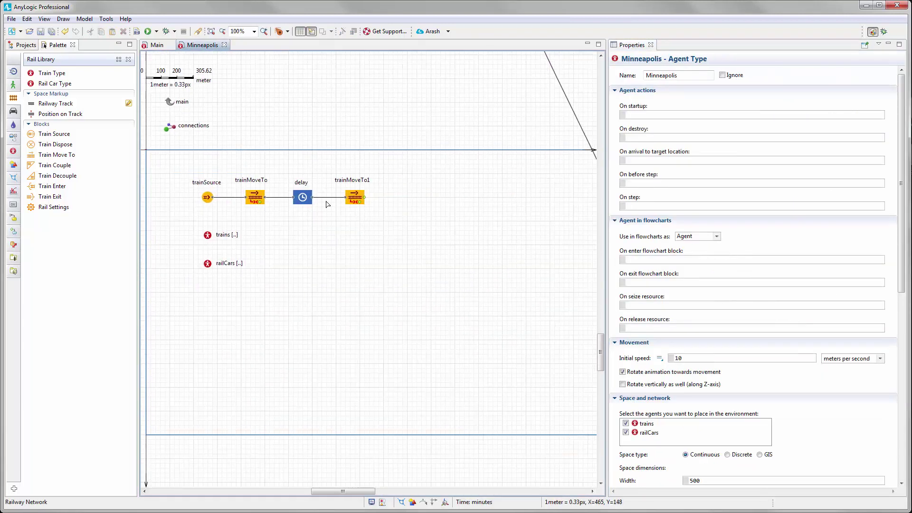
{"action": "left_click_drag", "start_coordinate": [57, 144], "coordinate": [408, 203]}
{"action": "left_click", "coordinate": [369, 232]}
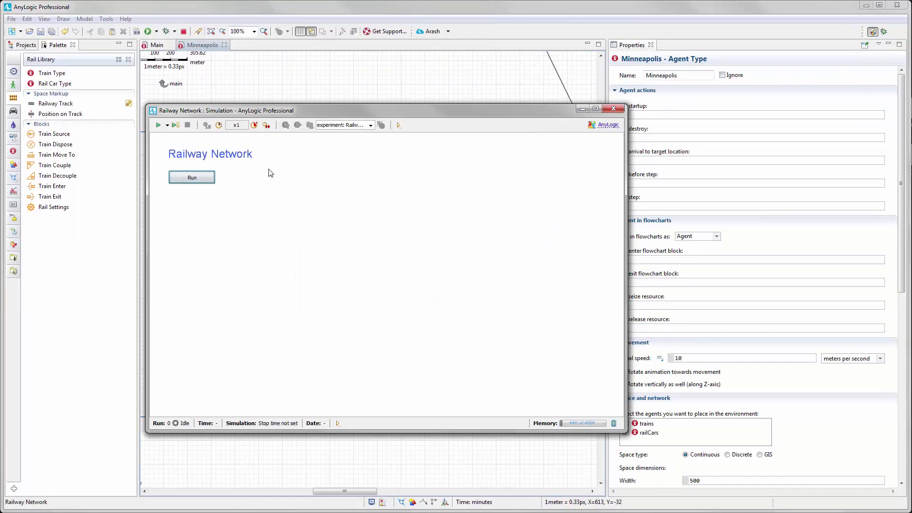
{"action": "left_click", "coordinate": [211, 178]}
{"action": "double_click", "coordinate": [348, 240]}
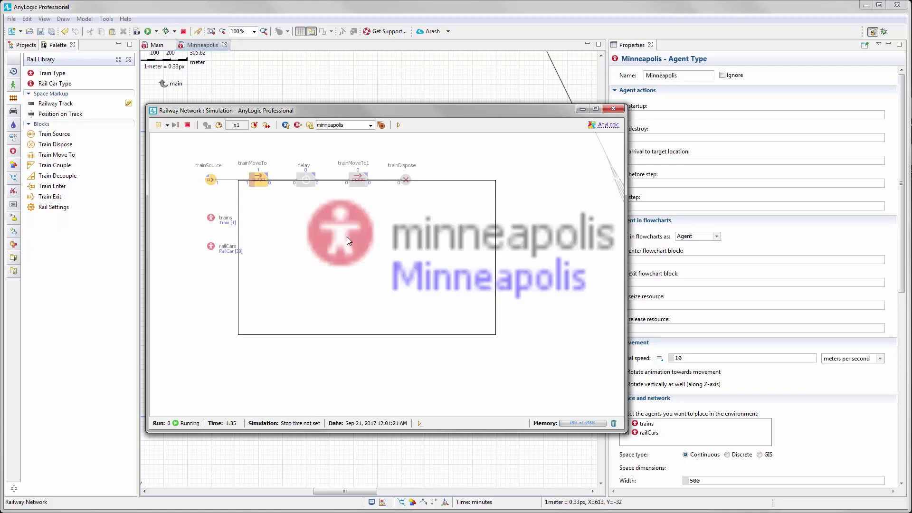
{"action": "left_click_drag", "start_coordinate": [418, 234], "coordinate": [400, 227]}
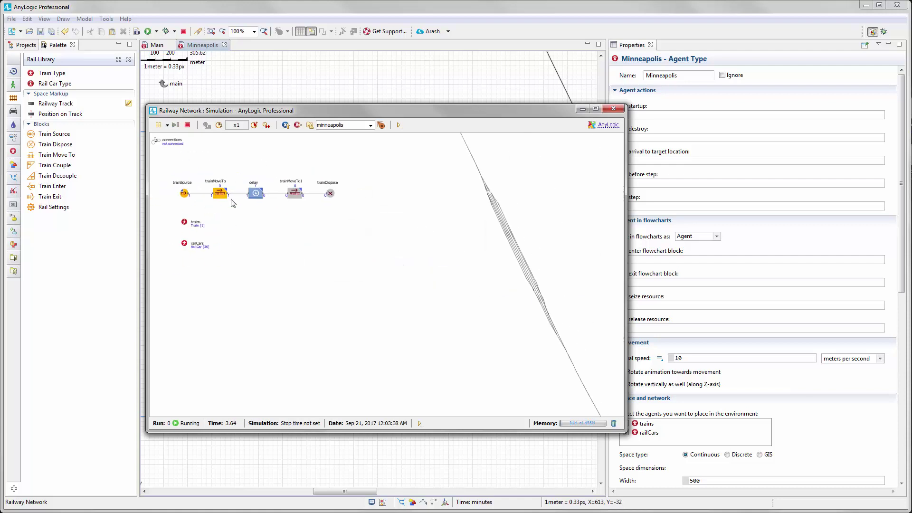
{"action": "left_click_drag", "start_coordinate": [554, 336], "coordinate": [521, 283]}
{"action": "left_click_drag", "start_coordinate": [429, 285], "coordinate": [450, 307]}
{"action": "scroll", "coordinate": [470, 218], "scroll_direction": "up", "scroll_amount": 4}
{"action": "left_click_drag", "start_coordinate": [476, 207], "coordinate": [458, 236]}
{"action": "scroll", "coordinate": [458, 236], "scroll_direction": "down", "scroll_amount": 2}
{"action": "left_click_drag", "start_coordinate": [340, 235], "coordinate": [448, 235]}
{"action": "left_click_drag", "start_coordinate": [281, 231], "coordinate": [338, 231]}
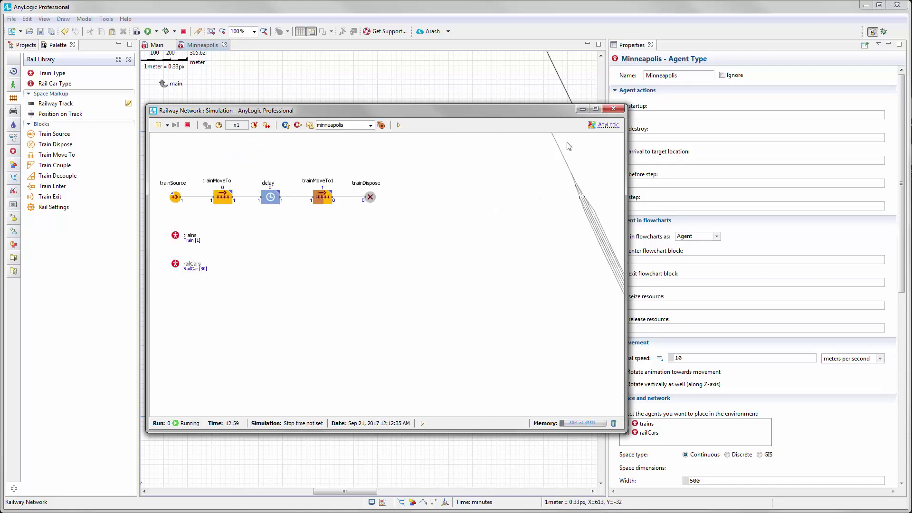
{"action": "left_click", "coordinate": [613, 110]}
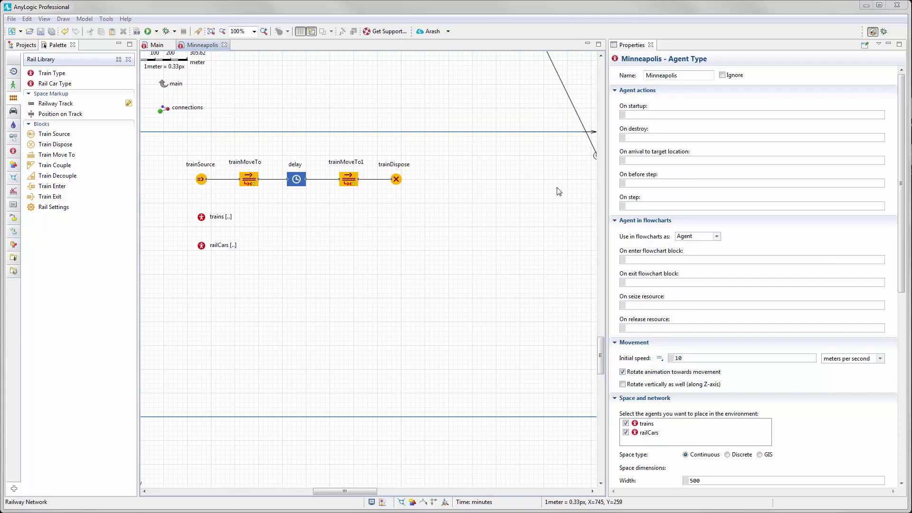
Start trainSource's car setup code with if (carindex == 0) and a car.locomotive line
{"action": "left_click_drag", "start_coordinate": [335, 206], "coordinate": [380, 230]}
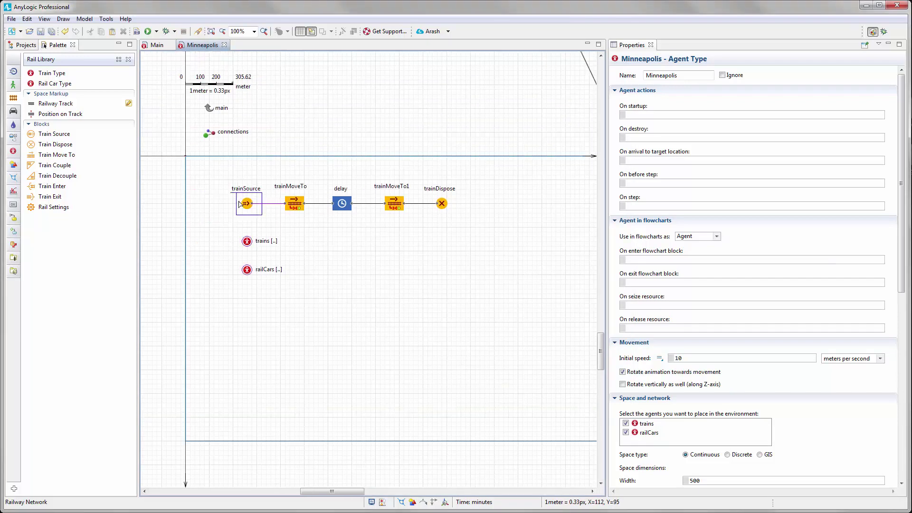
{"action": "left_click_drag", "start_coordinate": [606, 233], "coordinate": [491, 237]}
{"action": "scroll", "coordinate": [607, 276], "scroll_direction": "down", "scroll_amount": 3}
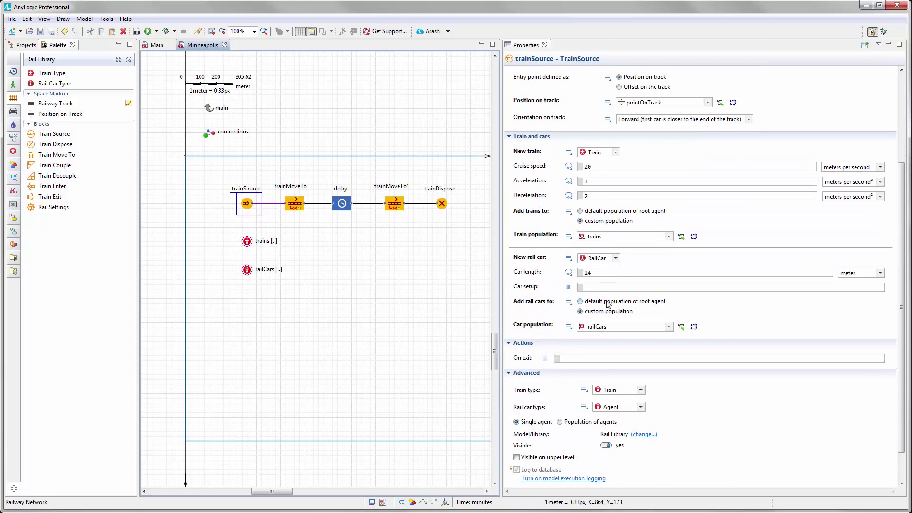
{"action": "left_click", "coordinate": [599, 287]}
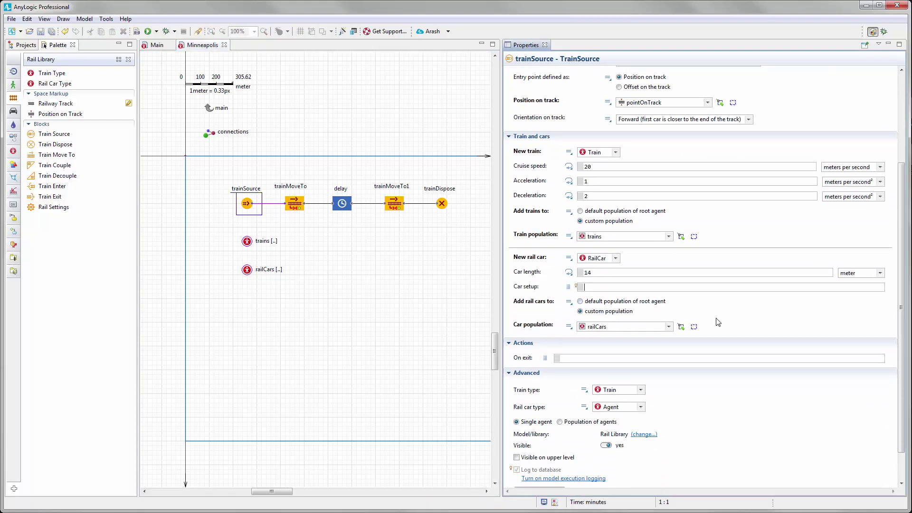
{"action": "mouse_move", "coordinate": [577, 285]}
{"action": "type", "text": "rindex == 0"}
{"action": "key", "text": "Return"}
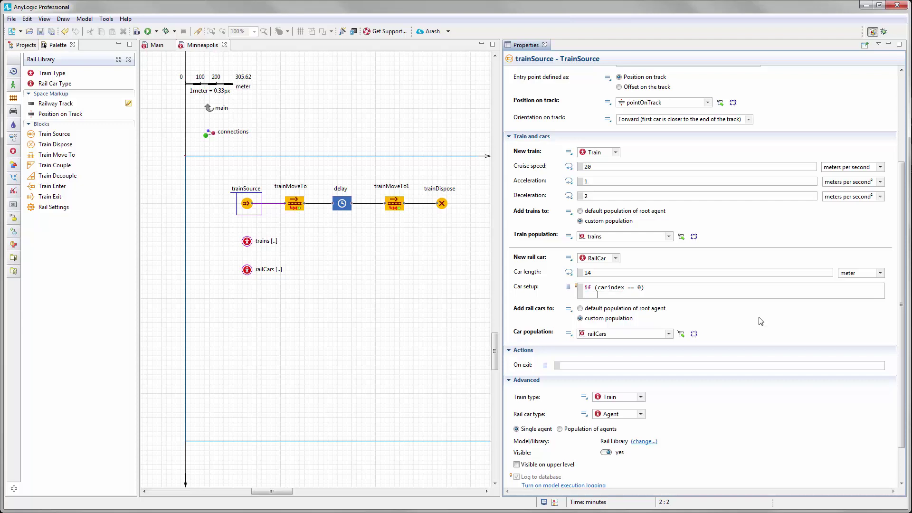
{"action": "type", "text": "car.lo"}
{"action": "key", "text": "ctrl+space"}
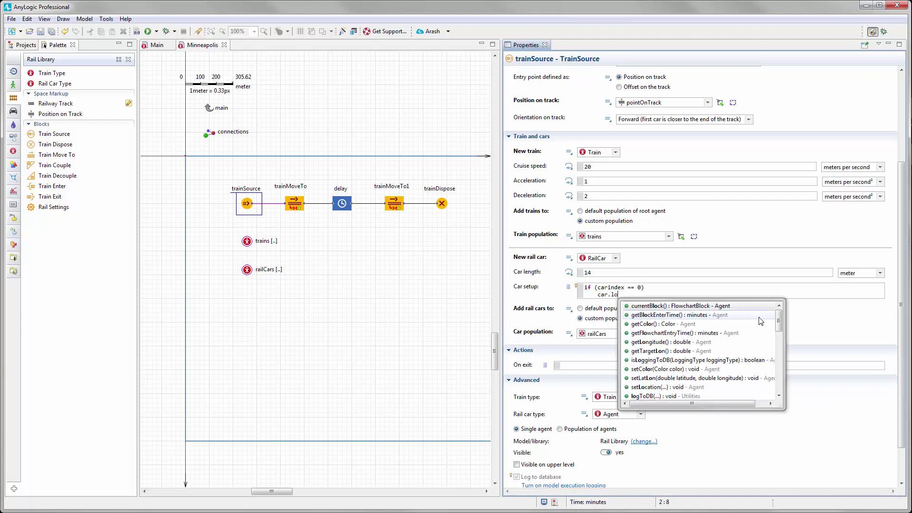
{"action": "type", "text": "co"}
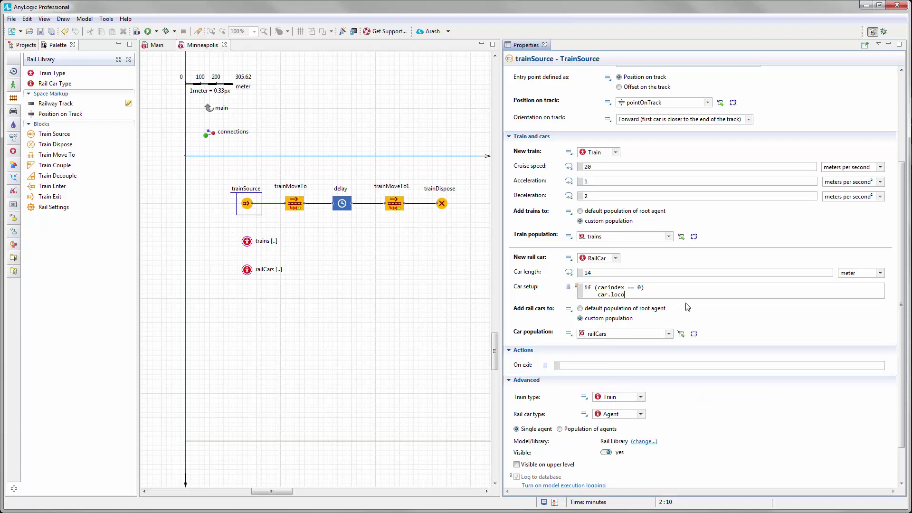
Set the Rail car type to RailCar
{"action": "left_click", "coordinate": [641, 413]}
{"action": "left_click", "coordinate": [623, 460]}
{"action": "left_click", "coordinate": [632, 297]}
Complete the first-car line as car.locomotive.setVisible(true)
{"action": "type", "text": "motive.set"}
{"action": "key", "text": "ctrl+space"}
{"action": "type", "text": "vi"}
{"action": "double_click", "coordinate": [724, 306]}
{"action": "type", "text": "true);"}
{"action": "key", "text": "Return"}
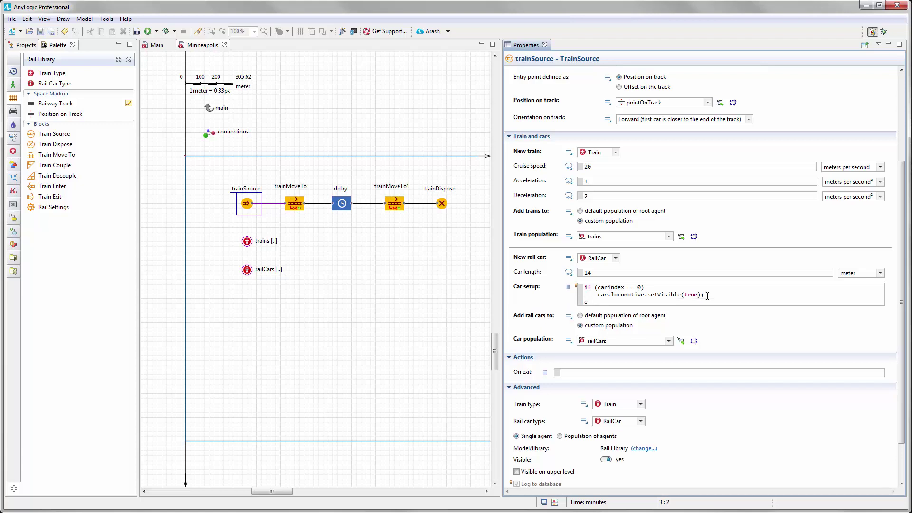
Add an else branch calling car.boxCar.setVisible for the remaining cars
{"action": "type", "text": "else"}
{"action": "key", "text": "Return"}
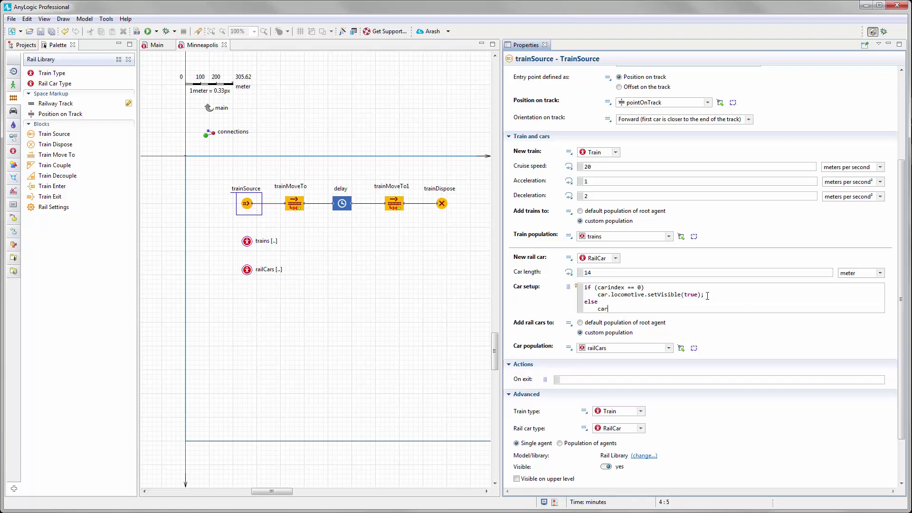
{"action": "type", "text": "car."}
{"action": "double_click", "coordinate": [687, 330]}
{"action": "type", "text": ".setVi"}
{"action": "key", "text": "ctrl+space"}
{"action": "left_click_drag", "start_coordinate": [499, 302], "coordinate": [591, 300]}
Launch a second Railway Network run and open the minneapolis agent's flowchart and tracks
{"action": "left_click", "coordinate": [478, 260]}
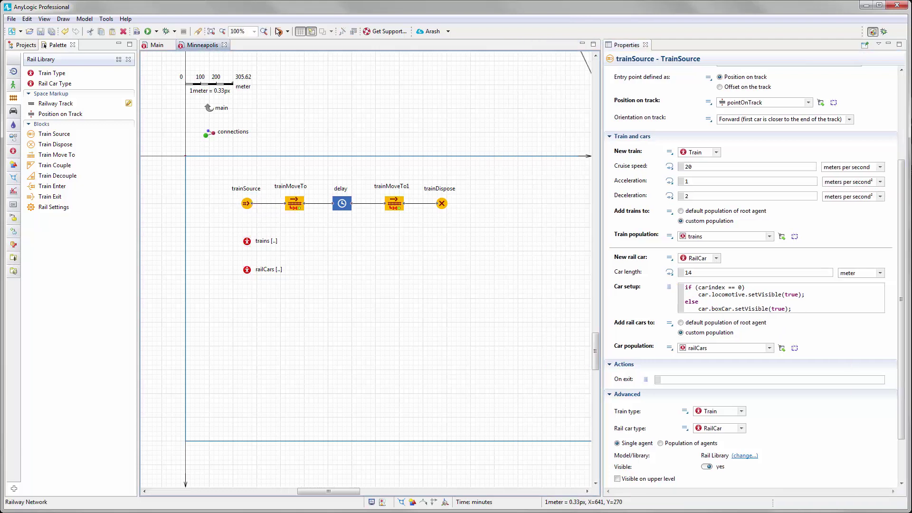
{"action": "left_click", "coordinate": [164, 44]}
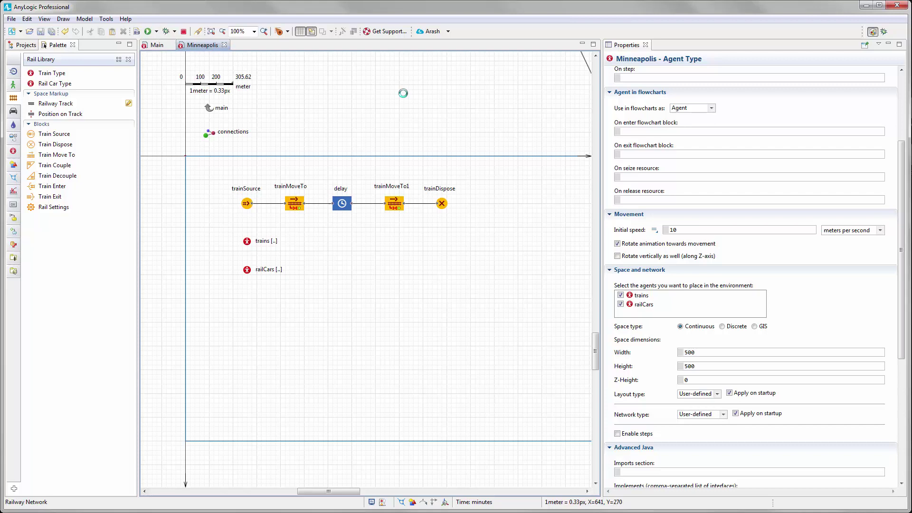
{"action": "left_click", "coordinate": [228, 183]}
{"action": "left_click", "coordinate": [382, 242]}
{"action": "left_click_drag", "start_coordinate": [533, 244], "coordinate": [368, 266]}
Follow the trains at x1/5 then x1/2 speed, then close the simulation window
{"action": "left_click", "coordinate": [254, 130]}
{"action": "left_click", "coordinate": [254, 131]}
{"action": "left_click_drag", "start_coordinate": [465, 218], "coordinate": [513, 302]}
{"action": "scroll", "coordinate": [461, 247], "scroll_direction": "up", "scroll_amount": 2}
{"action": "left_click_drag", "start_coordinate": [501, 244], "coordinate": [503, 265]}
{"action": "scroll", "coordinate": [434, 264], "scroll_direction": "down", "scroll_amount": 3}
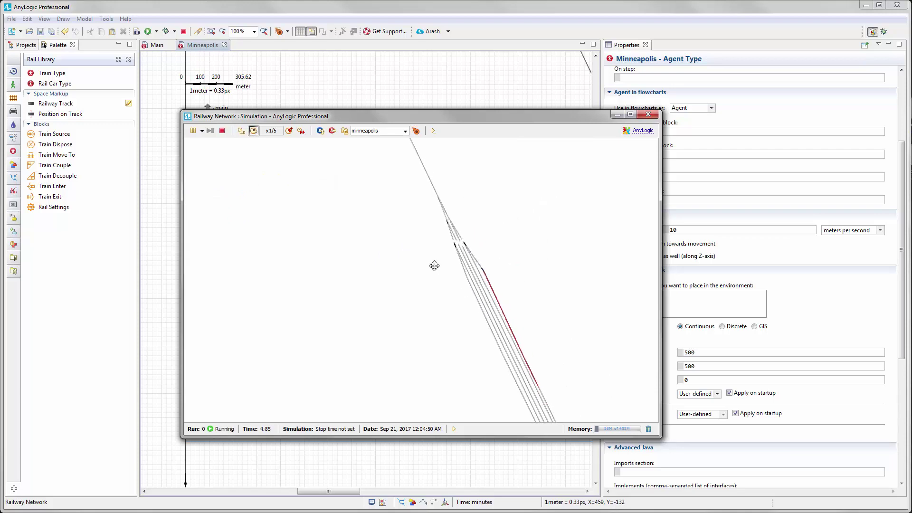
{"action": "left_click", "coordinate": [289, 130]}
{"action": "left_click_drag", "start_coordinate": [382, 235], "coordinate": [394, 238]}
{"action": "left_click_drag", "start_coordinate": [424, 265], "coordinate": [401, 250]}
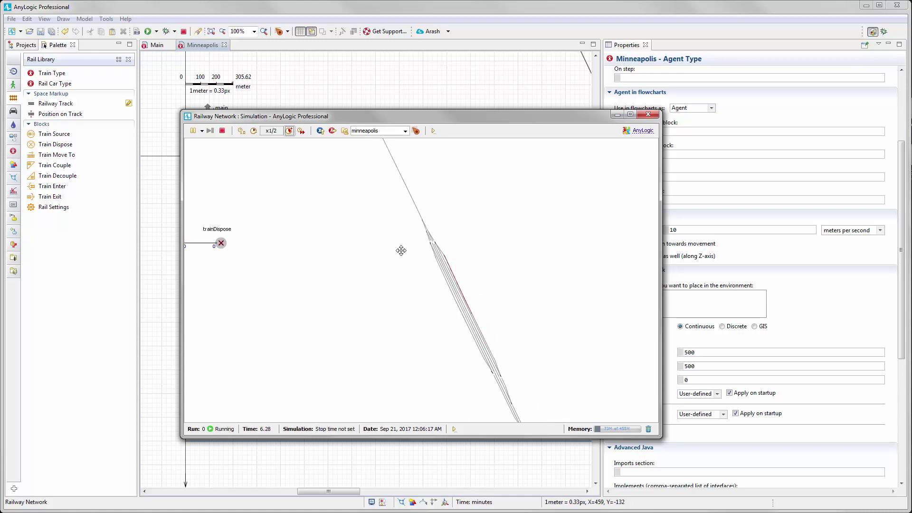
{"action": "scroll", "coordinate": [427, 264], "scroll_direction": "up", "scroll_amount": 2}
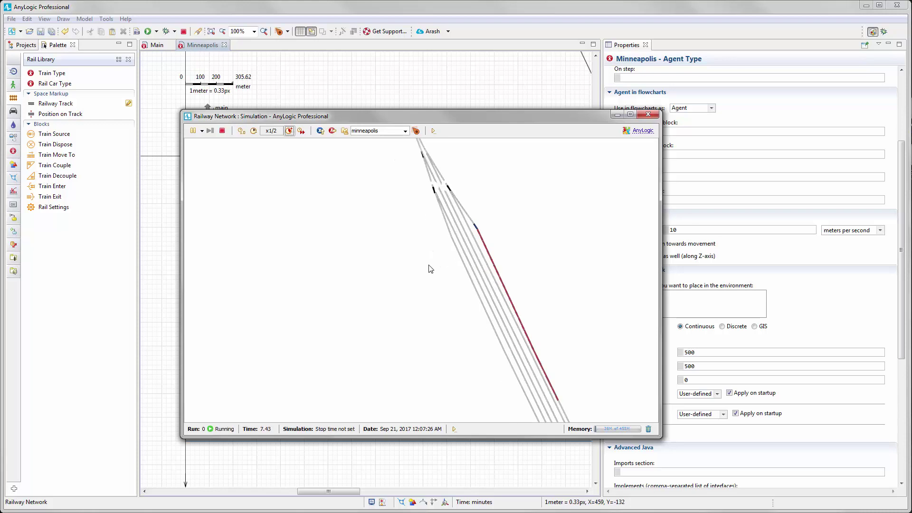
{"action": "scroll", "coordinate": [430, 267], "scroll_direction": "down", "scroll_amount": 2}
{"action": "left_click_drag", "start_coordinate": [401, 258], "coordinate": [418, 271]}
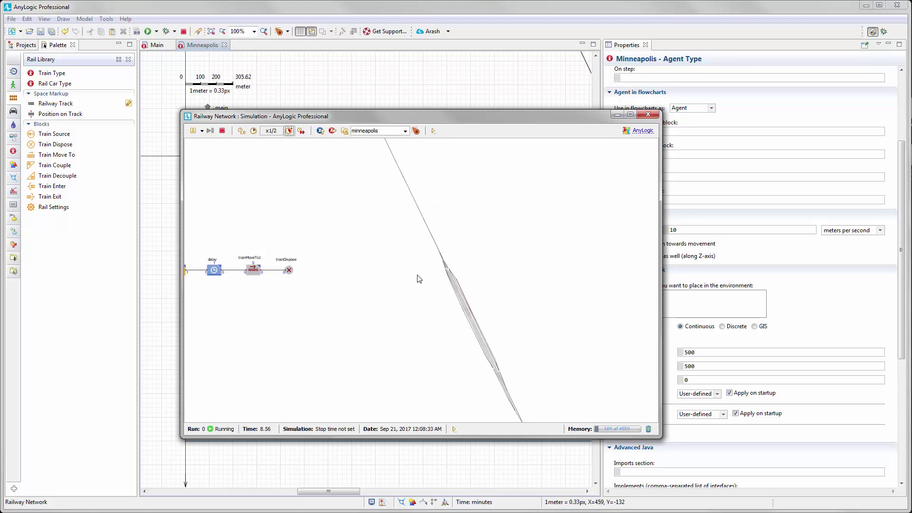
{"action": "left_click_drag", "start_coordinate": [424, 222], "coordinate": [480, 301]}
{"action": "scroll", "coordinate": [481, 300], "scroll_direction": "down", "scroll_amount": 5}
{"action": "scroll", "coordinate": [444, 228], "scroll_direction": "up", "scroll_amount": 3}
{"action": "scroll", "coordinate": [444, 228], "scroll_direction": "up", "scroll_amount": 4}
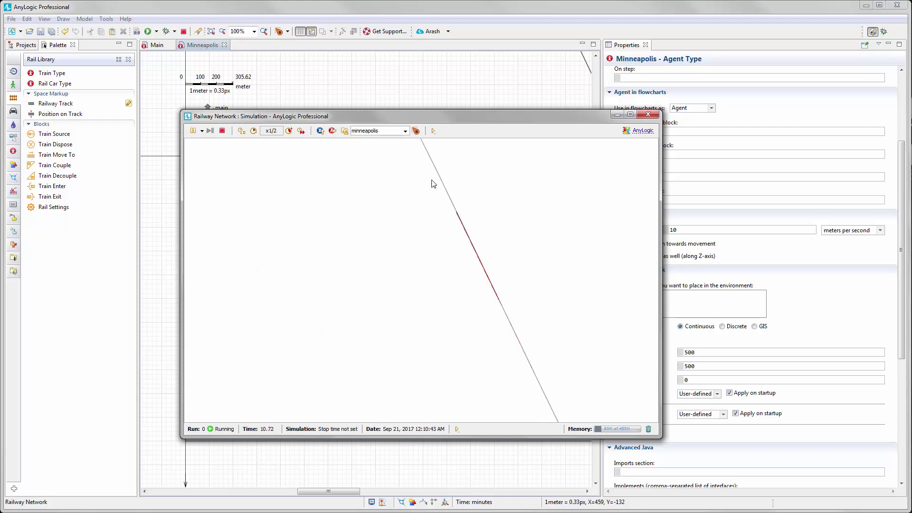
{"action": "scroll", "coordinate": [411, 215], "scroll_direction": "down", "scroll_amount": 3}
{"action": "scroll", "coordinate": [408, 235], "scroll_direction": "down", "scroll_amount": 2}
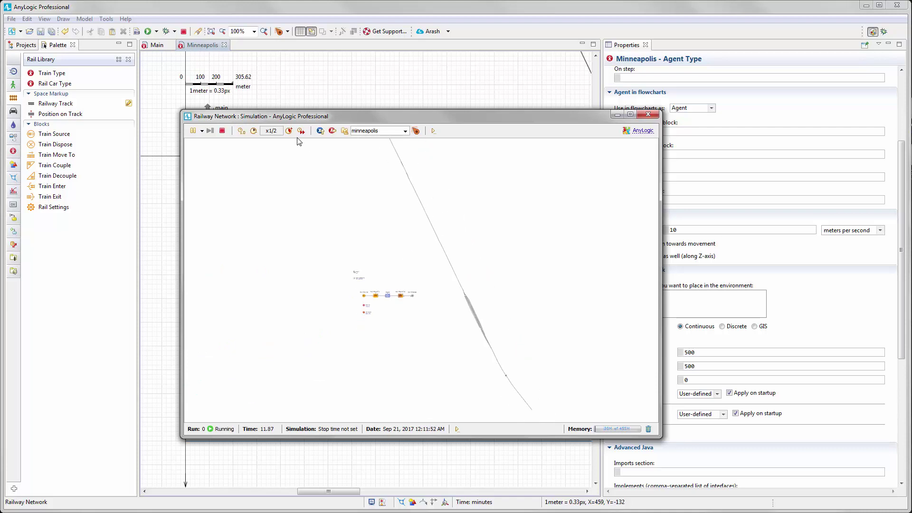
{"action": "left_click", "coordinate": [649, 114]}
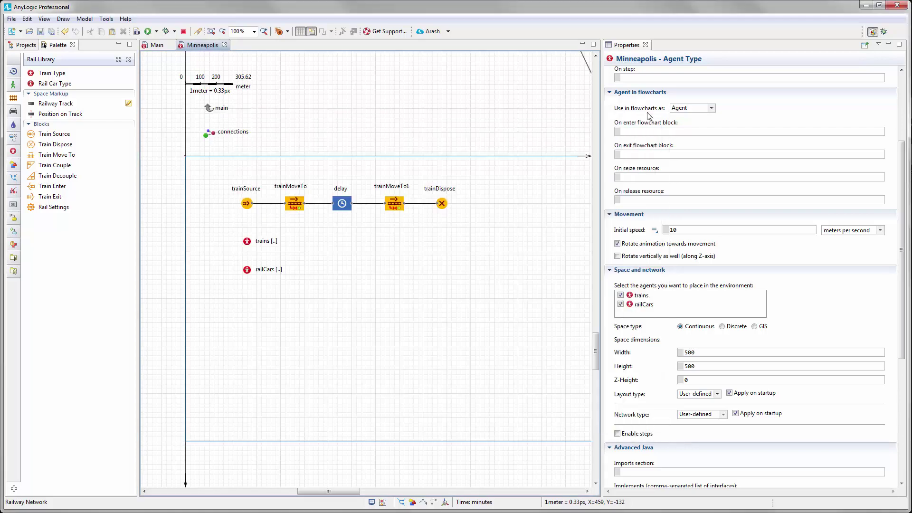
Set trainSource's Maximum number of arrivals to 6
{"action": "left_click_drag", "start_coordinate": [441, 256], "coordinate": [482, 257]}
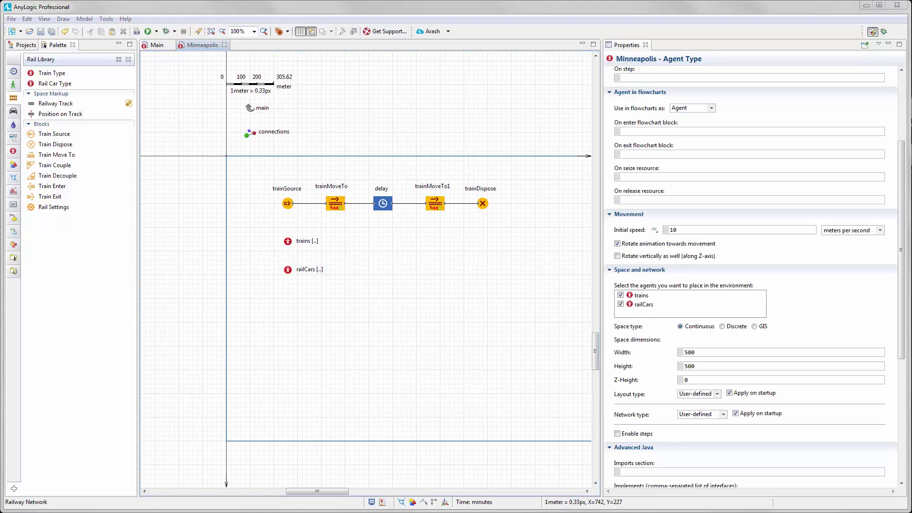
{"action": "left_click", "coordinate": [290, 205]}
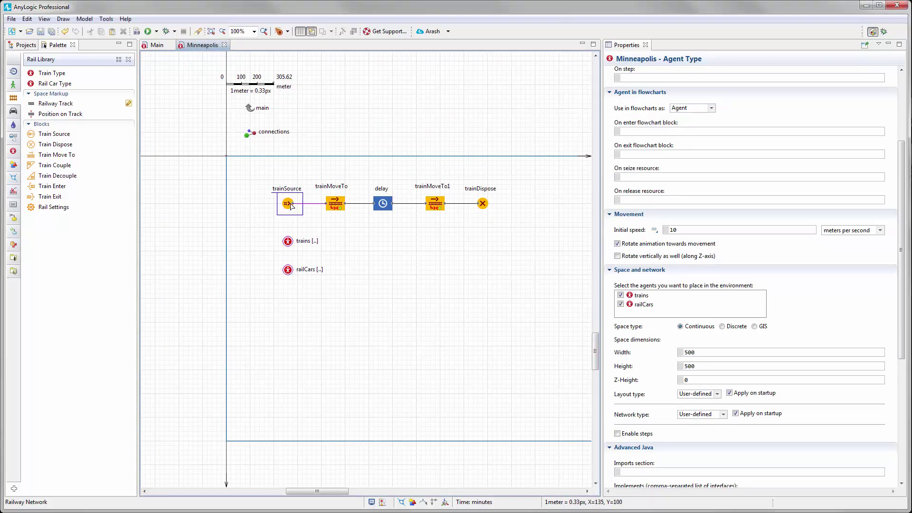
{"action": "scroll", "coordinate": [708, 111], "scroll_direction": "up", "scroll_amount": 5}
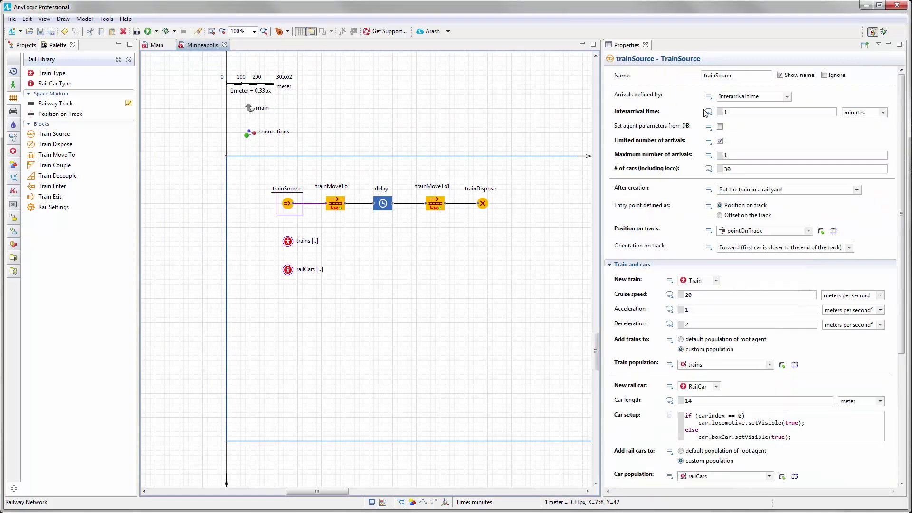
{"action": "double_click", "coordinate": [726, 155]}
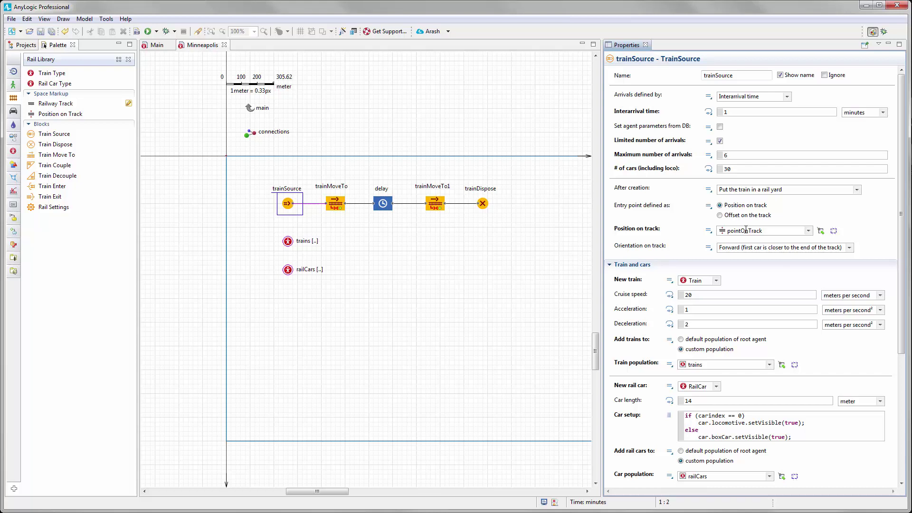
Deselect trainSource and pan the view onto the railway yard tracks
{"action": "left_click", "coordinate": [512, 291]}
{"action": "left_click_drag", "start_coordinate": [509, 271], "coordinate": [453, 268]}
{"action": "left_click", "coordinate": [279, 199]}
{"action": "left_click_drag", "start_coordinate": [380, 239], "coordinate": [253, 240]}
{"action": "scroll", "coordinate": [283, 240], "scroll_direction": "down", "scroll_amount": 2}
{"action": "scroll", "coordinate": [369, 259], "scroll_direction": "up", "scroll_amount": 2}
{"action": "left_click_drag", "start_coordinate": [434, 271], "coordinate": [384, 269]}
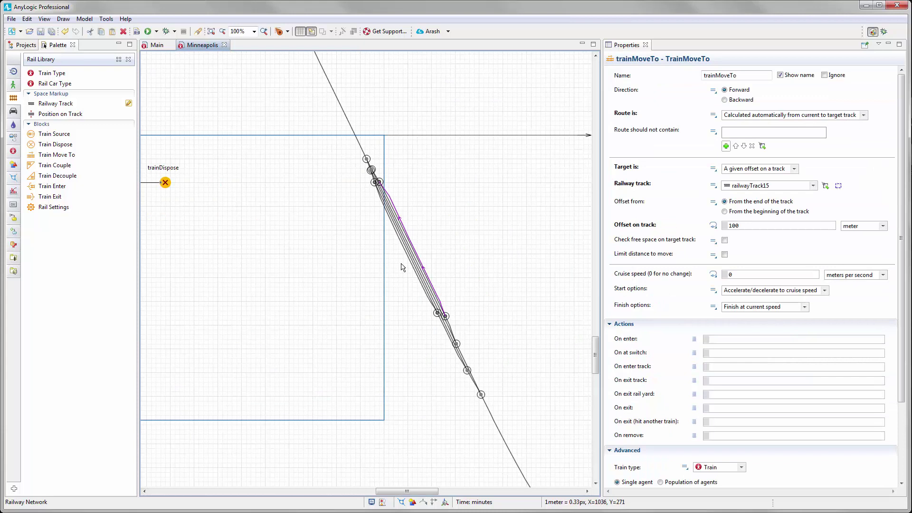
Select all six parallel yard tracks and create a collection from them
{"action": "left_click_drag", "start_coordinate": [404, 289], "coordinate": [398, 321]}
{"action": "scroll", "coordinate": [398, 322], "scroll_direction": "up", "scroll_amount": 5}
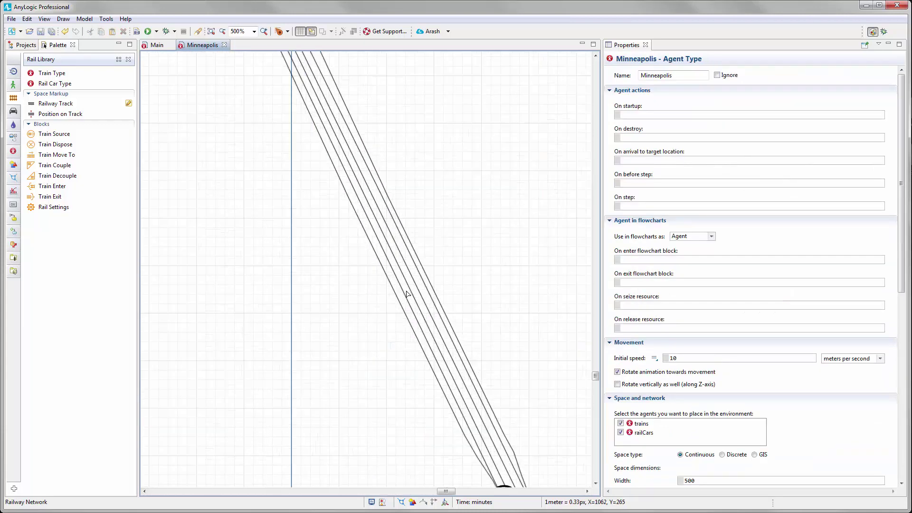
{"action": "left_click", "coordinate": [435, 278]}
{"action": "left_click", "coordinate": [431, 285], "text": "shift"}
{"action": "left_click", "coordinate": [422, 292], "text": "shift"}
{"action": "left_click", "coordinate": [417, 295], "text": "shift"}
{"action": "left_click", "coordinate": [410, 297], "text": "shift"}
{"action": "left_click", "coordinate": [402, 300], "text": "shift"}
{"action": "right_click", "coordinate": [414, 299]}
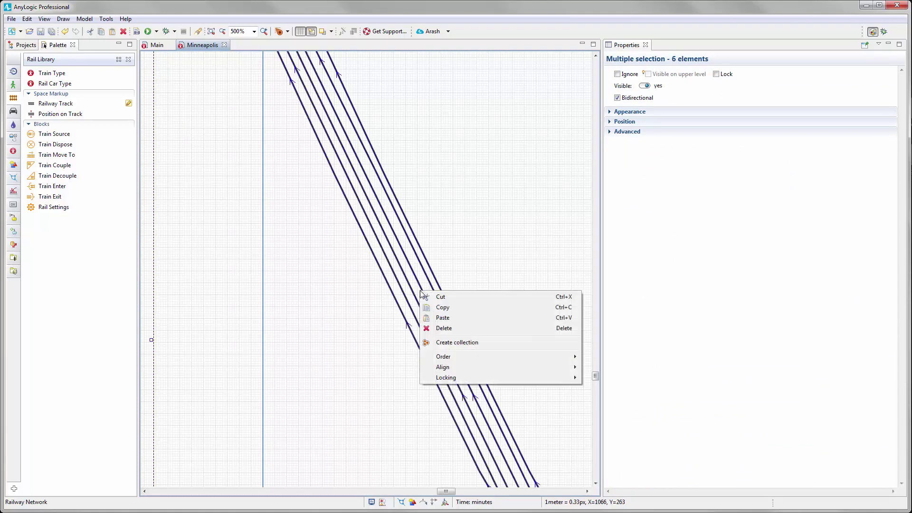
{"action": "left_click", "coordinate": [463, 343]}
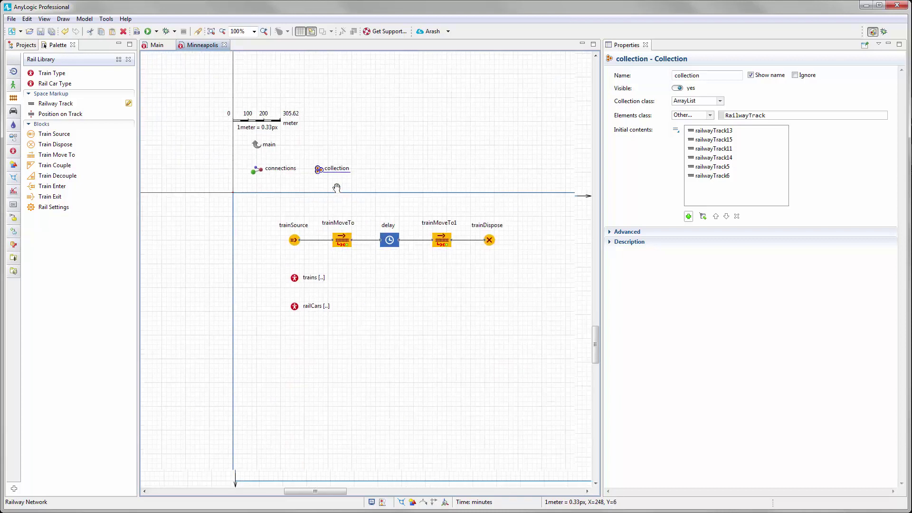
Move the new collection below railCars and rename it tracksCollection
{"action": "left_click_drag", "start_coordinate": [299, 189], "coordinate": [275, 323]}
{"action": "left_click", "coordinate": [675, 75]}
{"action": "type", "text": "tracks"}
{"action": "key", "text": "Delete"}
{"action": "type", "text": "C"}
{"action": "left_click_drag", "start_coordinate": [549, 218], "coordinate": [485, 197]}
{"action": "scroll", "coordinate": [485, 196], "scroll_direction": "down", "scroll_amount": 2}
{"action": "left_click_drag", "start_coordinate": [498, 232], "coordinate": [454, 224]}
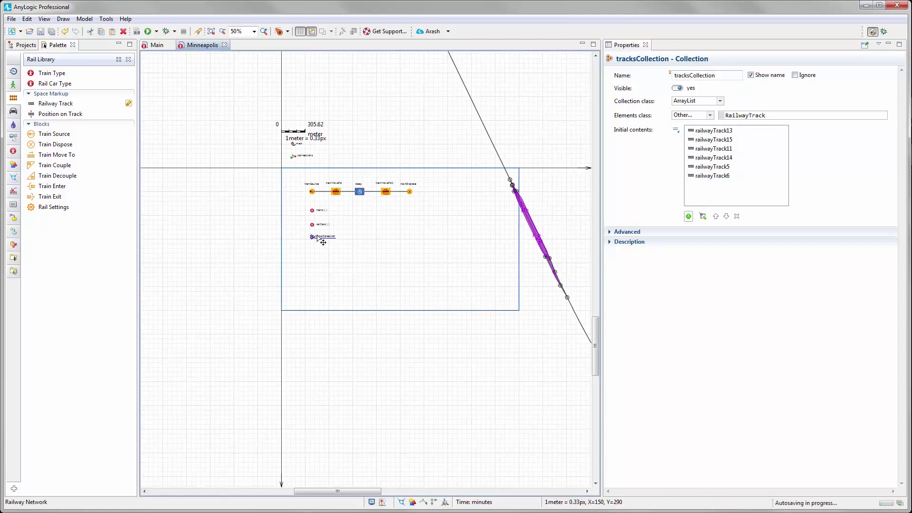
{"action": "left_click", "coordinate": [342, 258]}
{"action": "scroll", "coordinate": [342, 258], "scroll_direction": "up", "scroll_amount": 3}
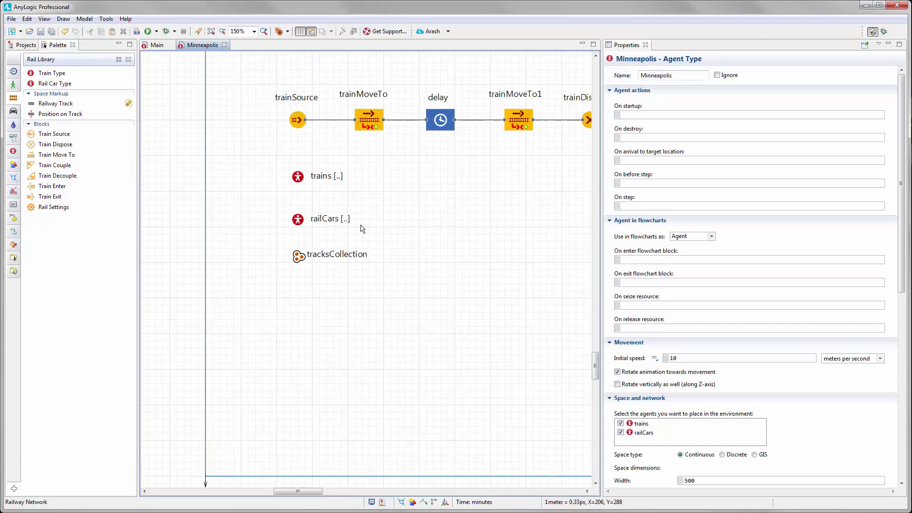
Switch trainMoveTo's Railway track to an expression calling tracksCollection.remove(index)
{"action": "left_click", "coordinate": [367, 190]}
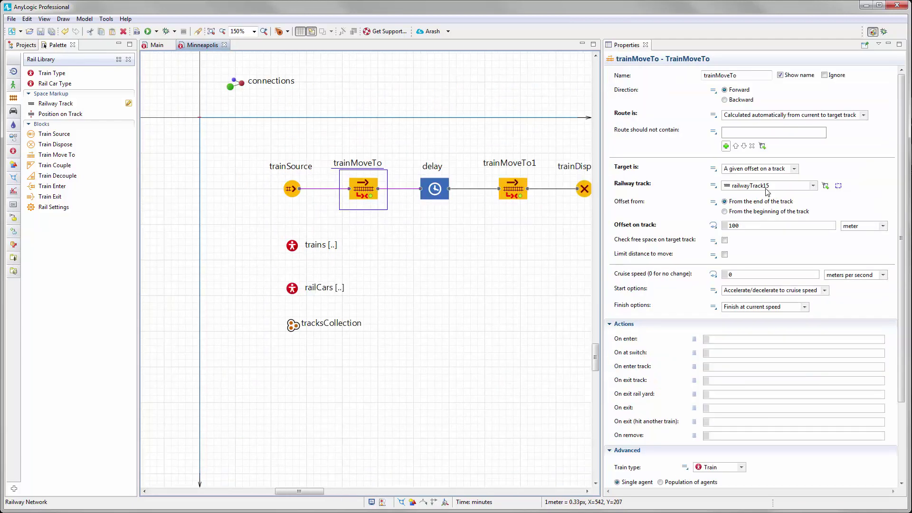
{"action": "left_click", "coordinate": [712, 188]}
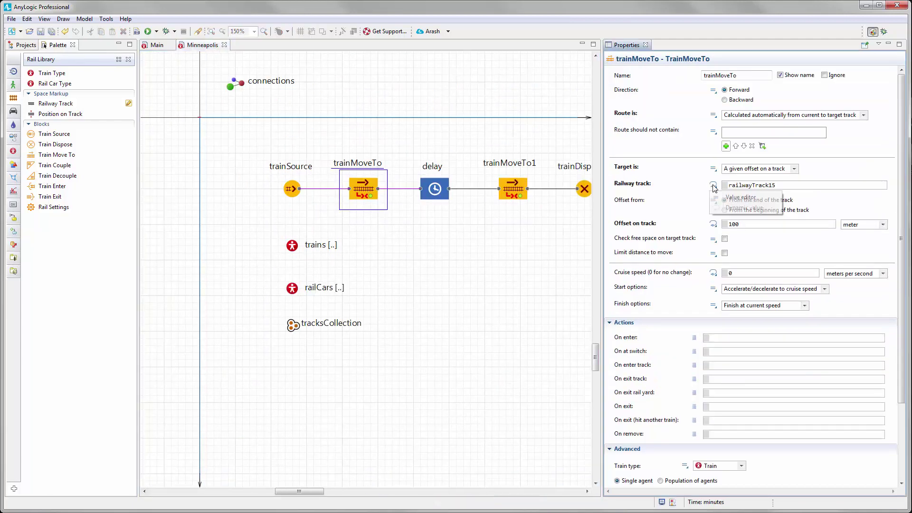
{"action": "double_click", "coordinate": [742, 185]}
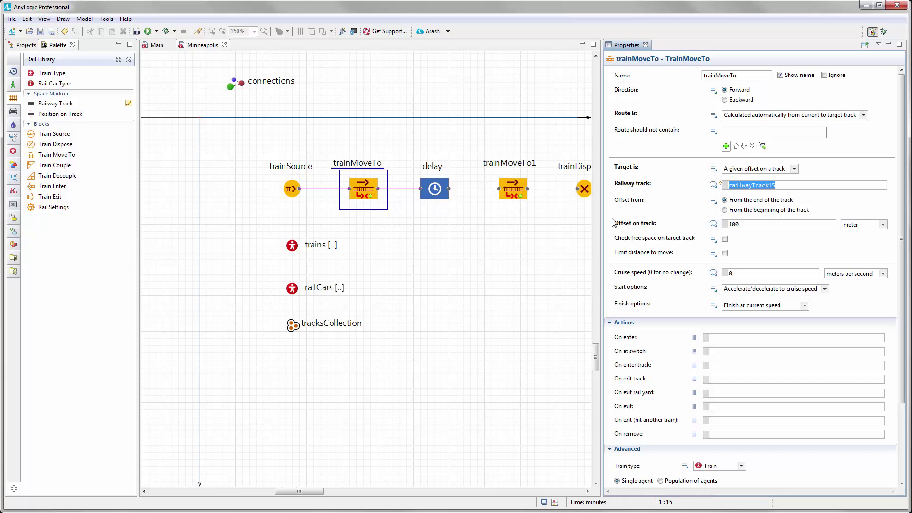
{"action": "left_click_drag", "start_coordinate": [601, 222], "coordinate": [400, 224]}
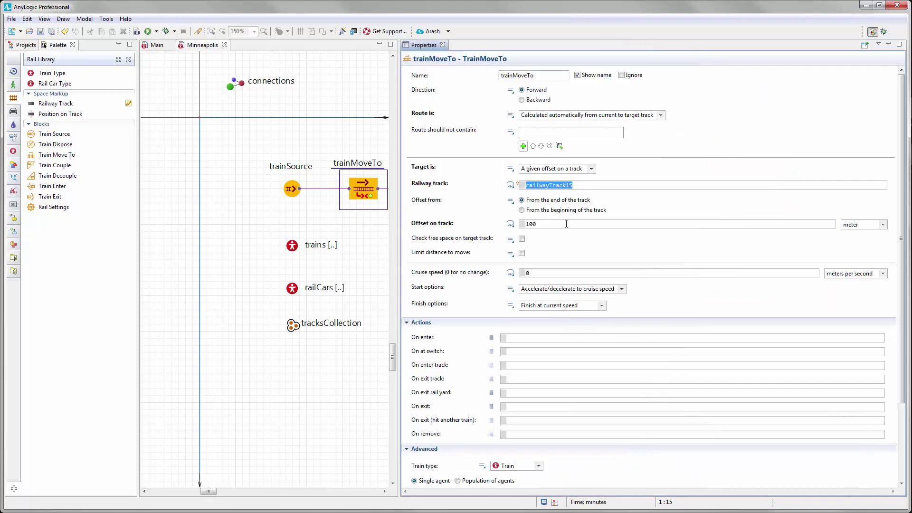
{"action": "type", "text": "tracksCollection.remove"}
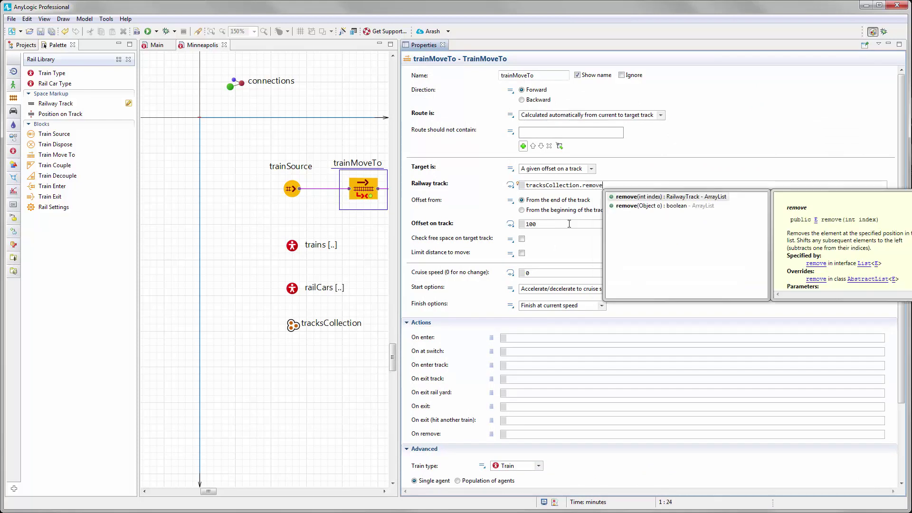
{"action": "double_click", "coordinate": [685, 197]}
{"action": "double_click", "coordinate": [616, 185]}
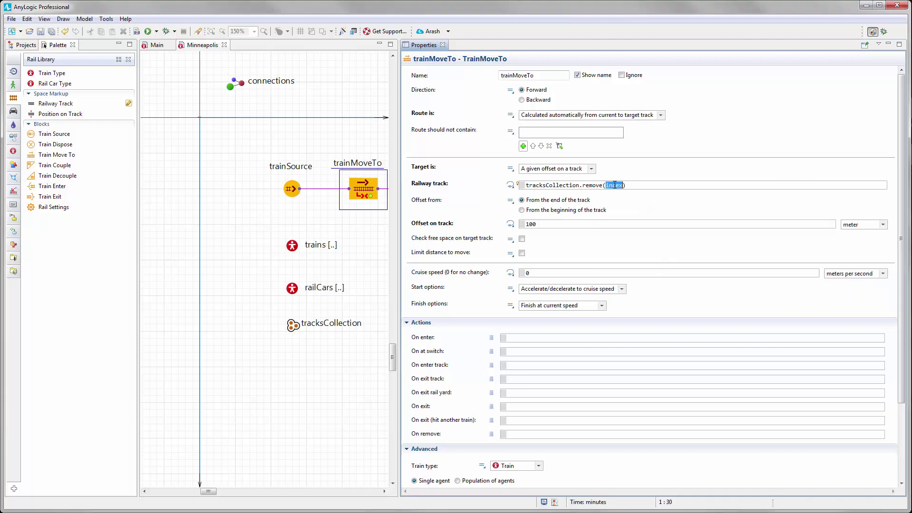
Fill the index with uniform_discr(0, tracksCollection.size()-1) using the Uniform (discrete) distribution
{"action": "left_click", "coordinate": [343, 31]}
{"action": "scroll", "coordinate": [288, 87], "scroll_direction": "up", "scroll_amount": 5}
{"action": "left_click", "coordinate": [289, 86]}
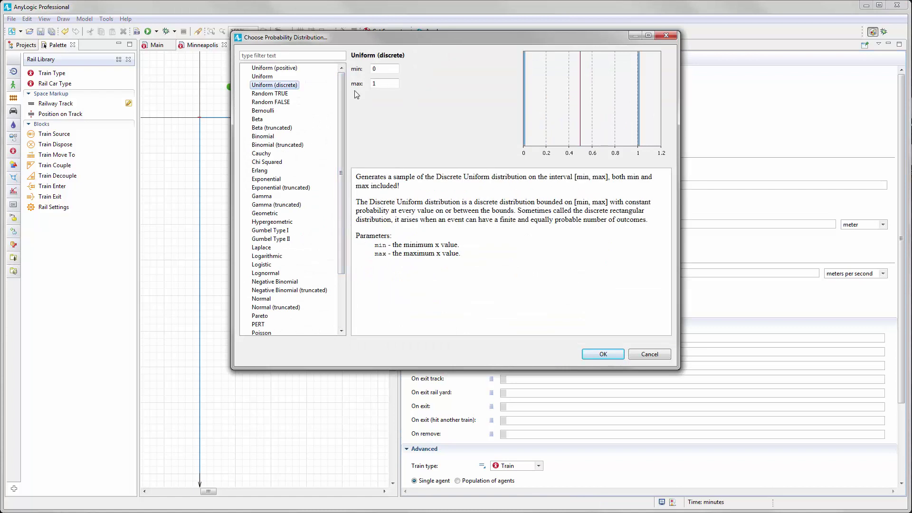
{"action": "left_click", "coordinate": [603, 354]}
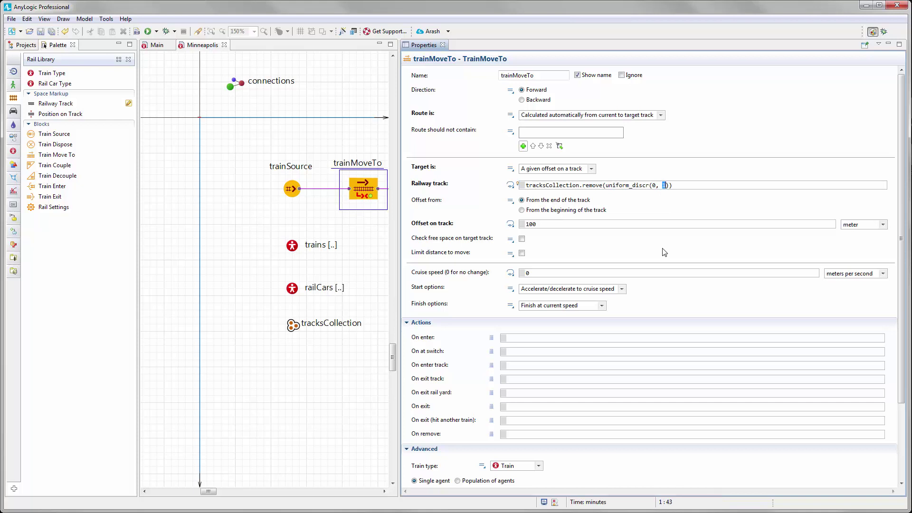
{"action": "type", "text": "tracksCollection.si"}
{"action": "key", "text": "ctrl+space"}
{"action": "key", "text": "Return"}
{"action": "left_click_drag", "start_coordinate": [653, 185], "coordinate": [746, 186]}
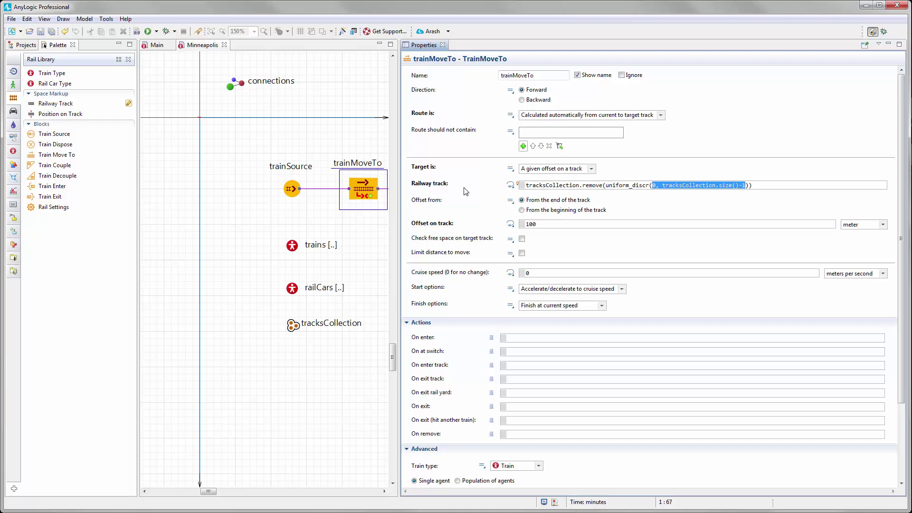
{"action": "left_click_drag", "start_coordinate": [399, 204], "coordinate": [617, 206]}
{"action": "left_click_drag", "start_coordinate": [532, 273], "coordinate": [452, 266]}
{"action": "scroll", "coordinate": [442, 263], "scroll_direction": "down", "scroll_amount": 2}
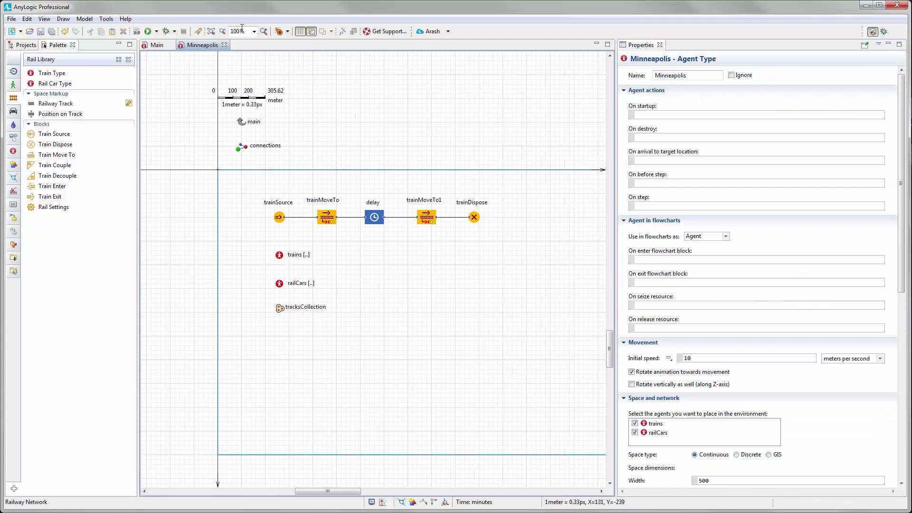
{"action": "left_click", "coordinate": [157, 32]}
{"action": "left_click_drag", "start_coordinate": [363, 10], "coordinate": [519, 98]}
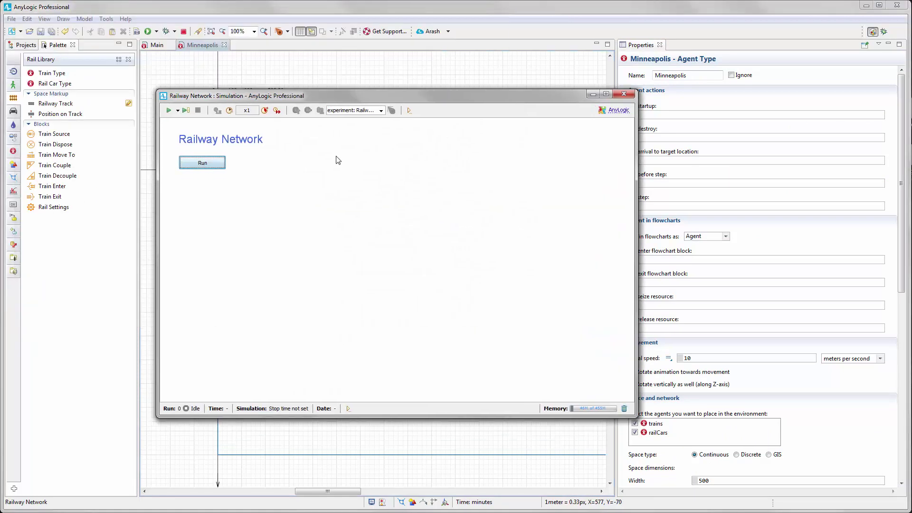
{"action": "left_click", "coordinate": [202, 163]}
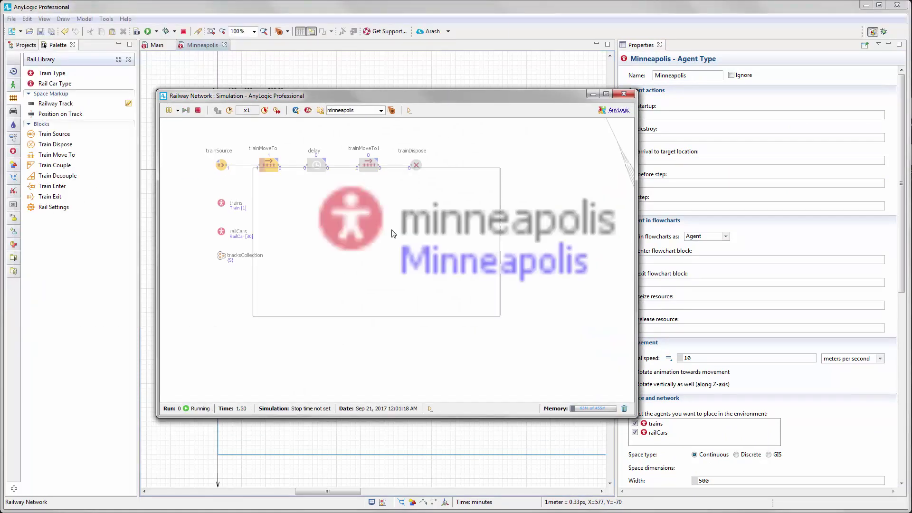
{"action": "left_click_drag", "start_coordinate": [459, 227], "coordinate": [357, 240]}
{"action": "left_click_drag", "start_coordinate": [430, 231], "coordinate": [395, 243]}
{"action": "scroll", "coordinate": [407, 251], "scroll_direction": "up", "scroll_amount": 2}
{"action": "left_click_drag", "start_coordinate": [423, 207], "coordinate": [439, 242]}
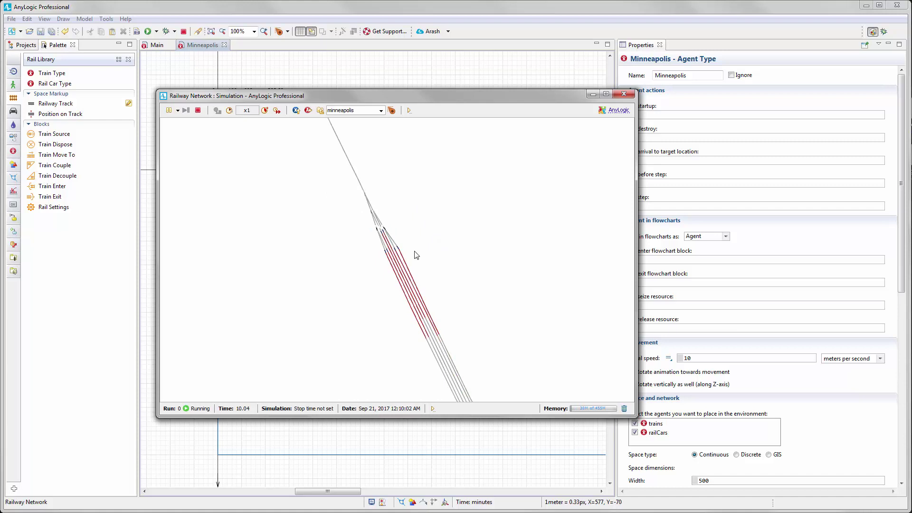
{"action": "left_click", "coordinate": [397, 277]}
{"action": "scroll", "coordinate": [380, 245], "scroll_direction": "up", "scroll_amount": 3}
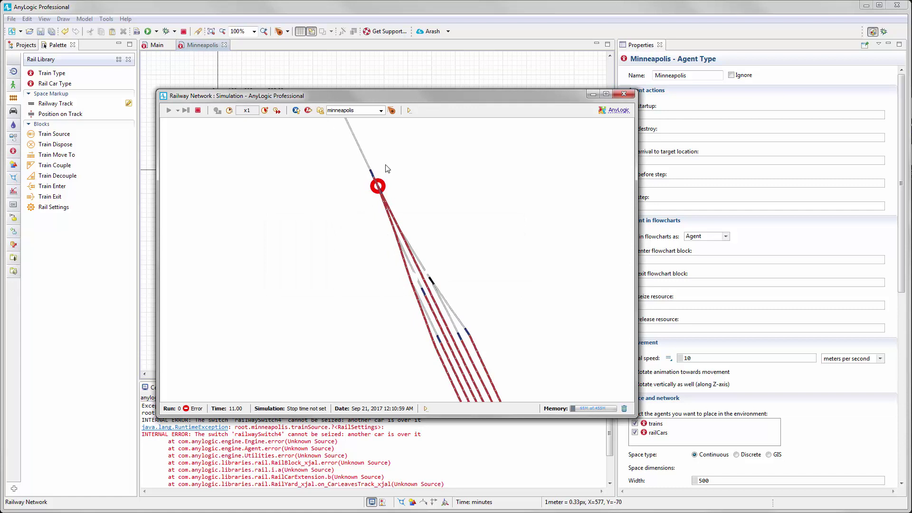
{"action": "scroll", "coordinate": [399, 202], "scroll_direction": "down", "scroll_amount": 2}
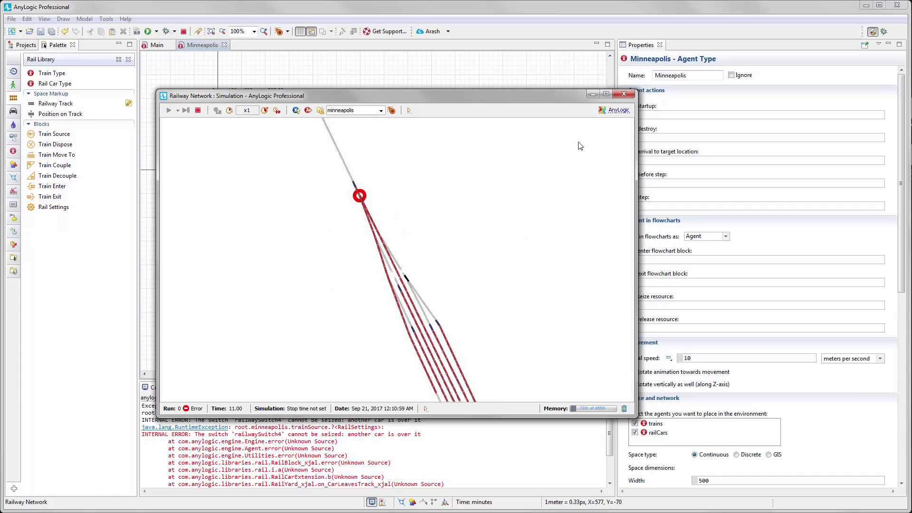
{"action": "left_click", "coordinate": [624, 94]}
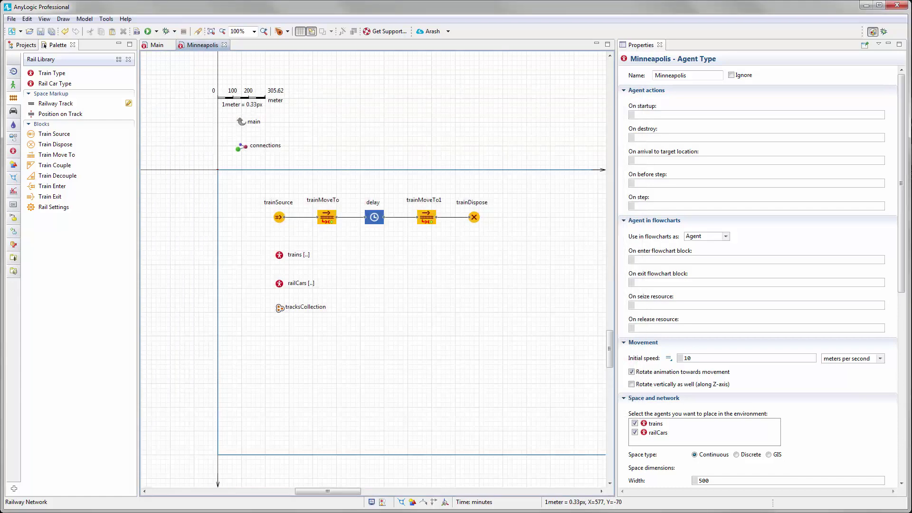
Move trainMoveTo1 and trainDispose to the right to make room for new blocks
{"action": "scroll", "coordinate": [446, 300], "scroll_direction": "up", "scroll_amount": 2}
{"action": "left_click_drag", "start_coordinate": [510, 283], "coordinate": [366, 161]}
{"action": "left_click_drag", "start_coordinate": [401, 227], "coordinate": [457, 227]}
{"action": "left_click_drag", "start_coordinate": [468, 284], "coordinate": [424, 279]}
{"action": "left_click_drag", "start_coordinate": [485, 224], "coordinate": [549, 225]}
{"action": "left_click_drag", "start_coordinate": [418, 265], "coordinate": [434, 245]}
Add a Seize before trainMoveTo1, a Release before trainDispose, and a Resource Pool below
{"action": "left_click", "coordinate": [13, 71]}
{"action": "scroll", "coordinate": [71, 262], "scroll_direction": "down", "scroll_amount": 5}
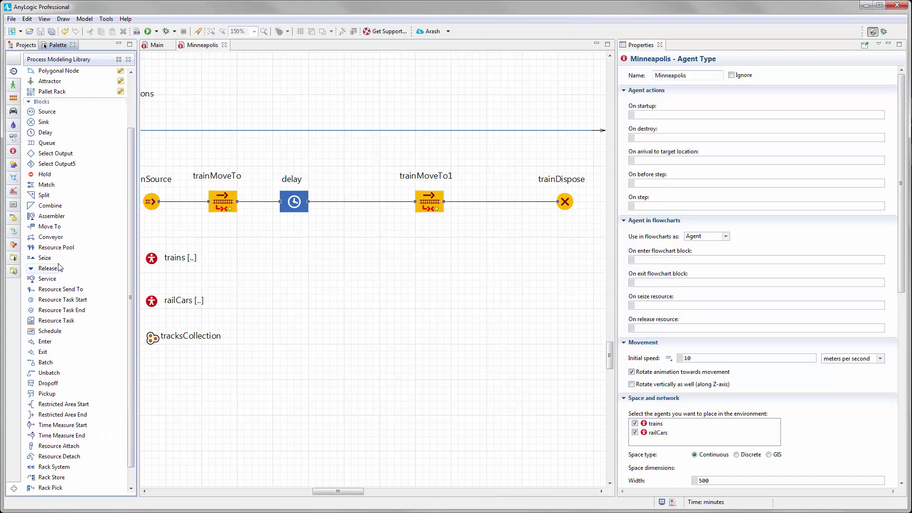
{"action": "left_click_drag", "start_coordinate": [45, 260], "coordinate": [373, 203]}
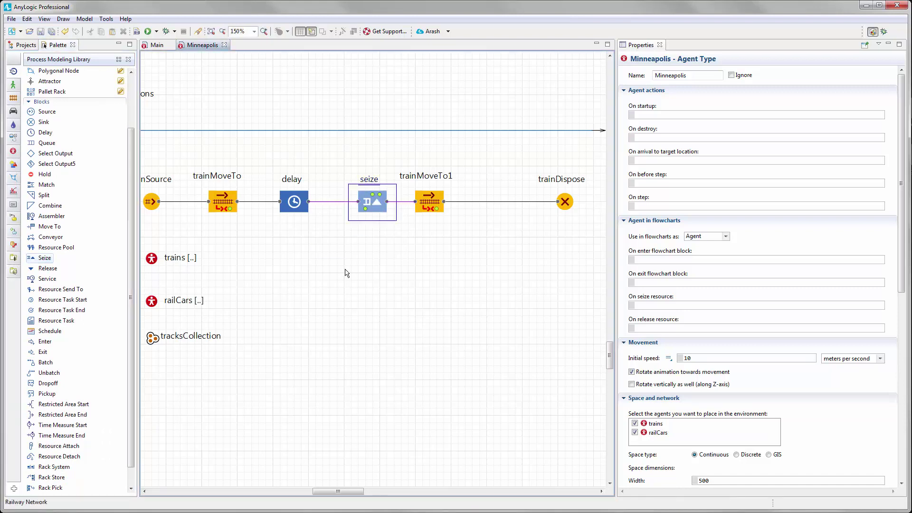
{"action": "left_click_drag", "start_coordinate": [48, 269], "coordinate": [494, 201]}
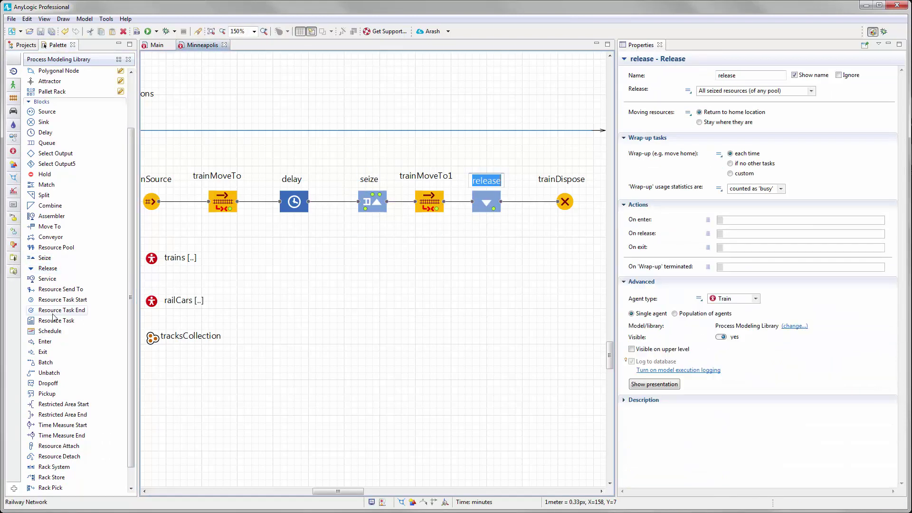
{"action": "left_click_drag", "start_coordinate": [56, 248], "coordinate": [431, 279]}
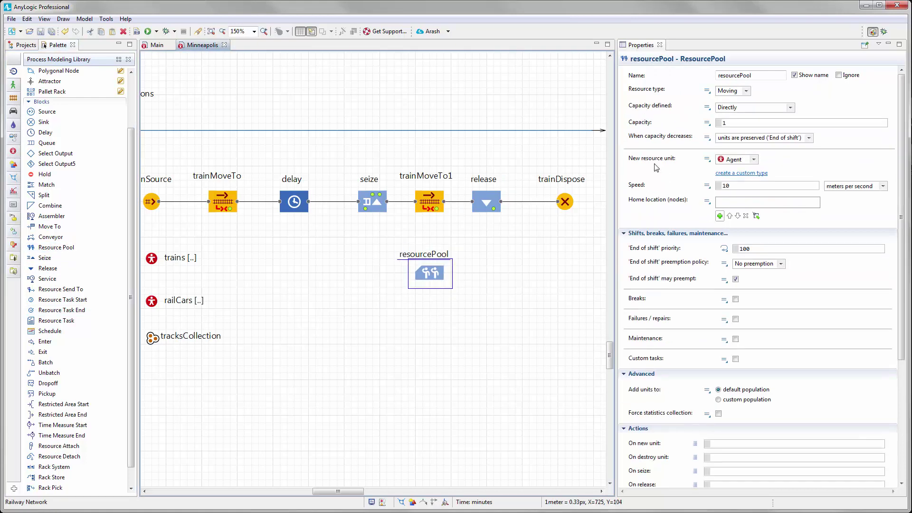
Give seize an unlimited queue and make it seize units from resourcePool
{"action": "left_click", "coordinate": [372, 204]}
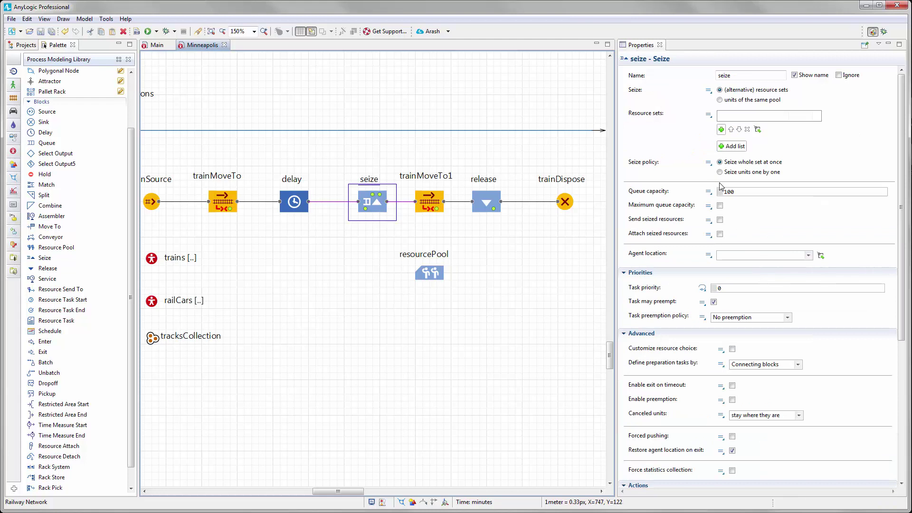
{"action": "left_click", "coordinate": [720, 207]}
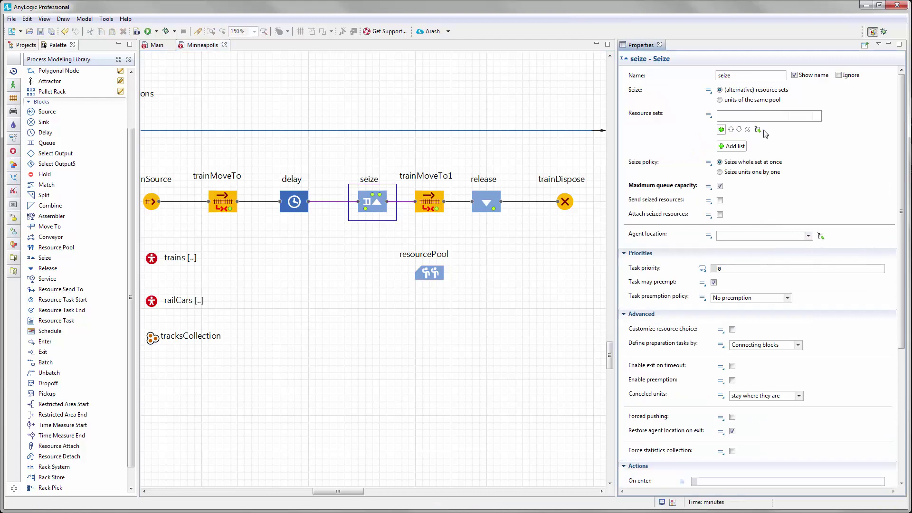
{"action": "left_click", "coordinate": [754, 101]}
{"action": "left_click", "coordinate": [821, 115]}
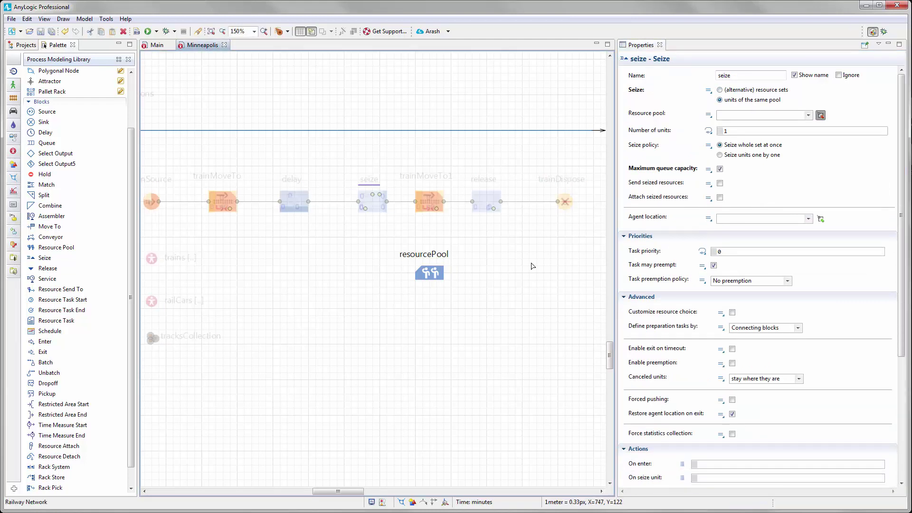
{"action": "left_click", "coordinate": [429, 273]}
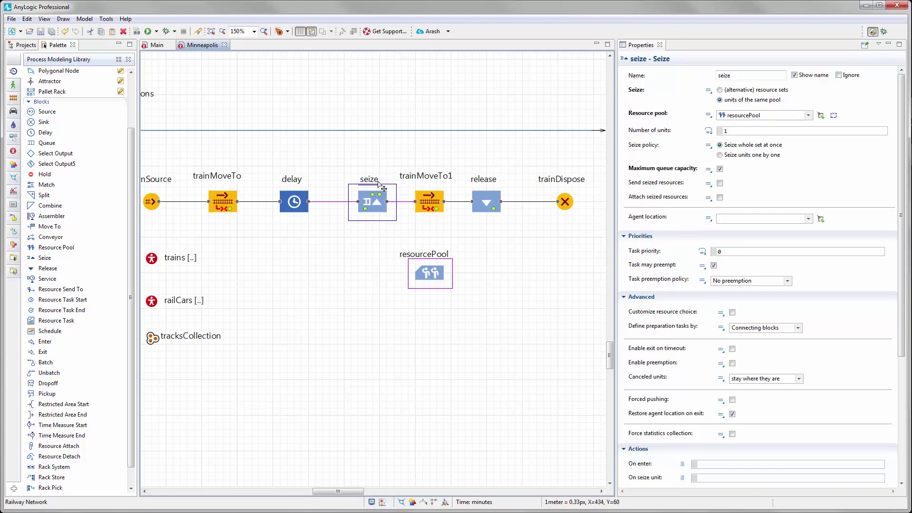
{"action": "double_click", "coordinate": [727, 131]}
{"action": "left_click", "coordinate": [516, 258]}
{"action": "left_click_drag", "start_coordinate": [520, 279], "coordinate": [472, 275]}
{"action": "scroll", "coordinate": [470, 268], "scroll_direction": "down", "scroll_amount": 1}
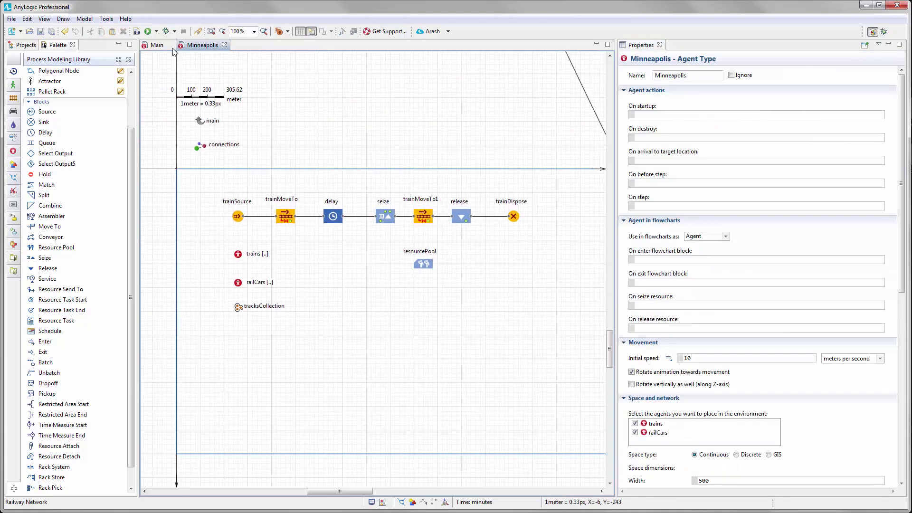
{"action": "left_click", "coordinate": [156, 32]}
{"action": "left_click", "coordinate": [167, 44]}
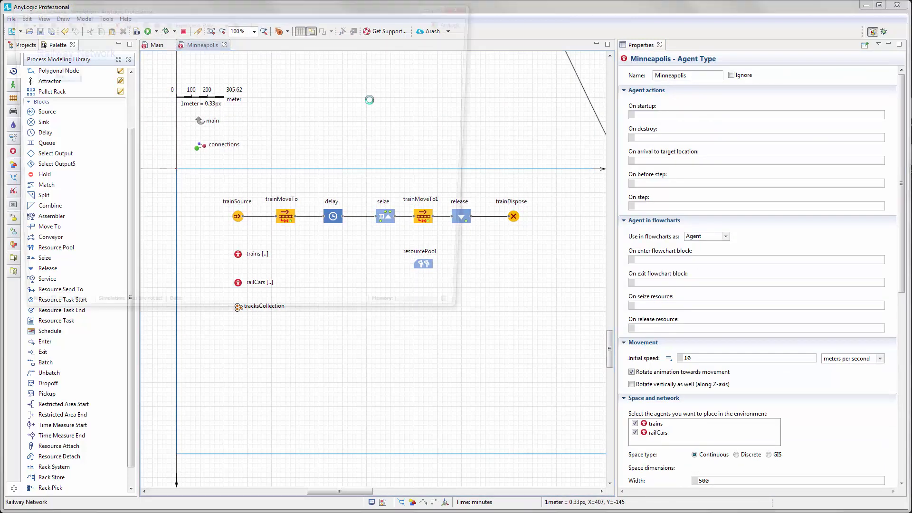
{"action": "left_click_drag", "start_coordinate": [162, 4], "coordinate": [319, 100]}
{"action": "left_click", "coordinate": [214, 169]}
{"action": "left_click_drag", "start_coordinate": [616, 194], "coordinate": [379, 262]}
{"action": "scroll", "coordinate": [394, 251], "scroll_direction": "up", "scroll_amount": 3}
{"action": "scroll", "coordinate": [394, 251], "scroll_direction": "up", "scroll_amount": 3}
{"action": "scroll", "coordinate": [397, 259], "scroll_direction": "up", "scroll_amount": 2}
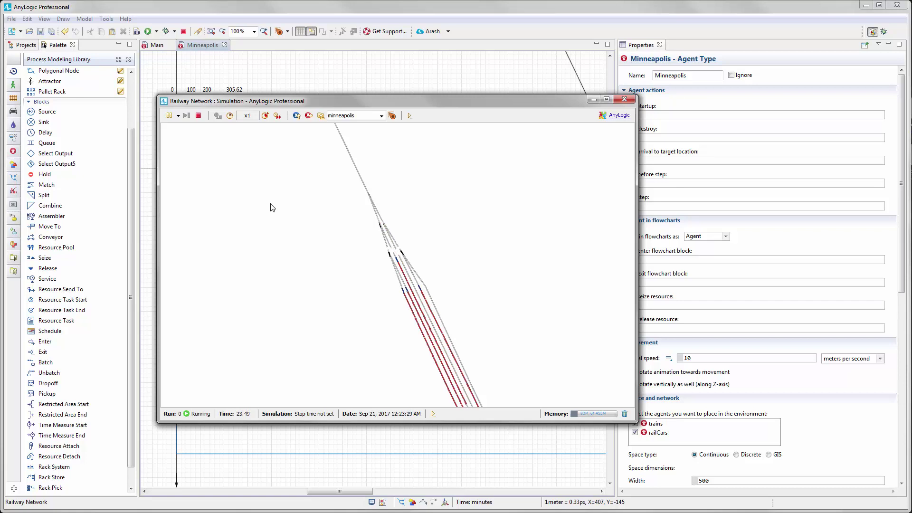
{"action": "left_click", "coordinate": [265, 116]}
{"action": "left_click", "coordinate": [265, 116]}
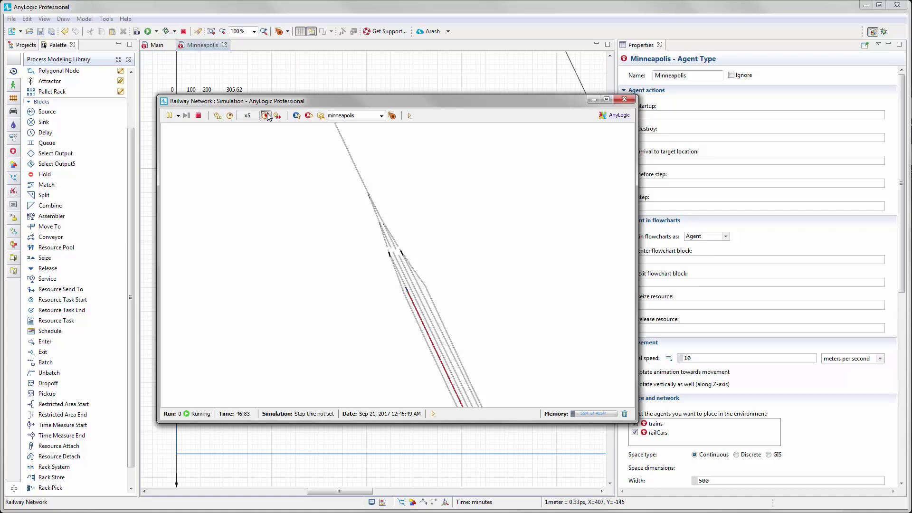
{"action": "left_click", "coordinate": [624, 99]}
{"action": "left_click_drag", "start_coordinate": [550, 214], "coordinate": [504, 233]}
{"action": "left_click_drag", "start_coordinate": [502, 276], "coordinate": [481, 272]}
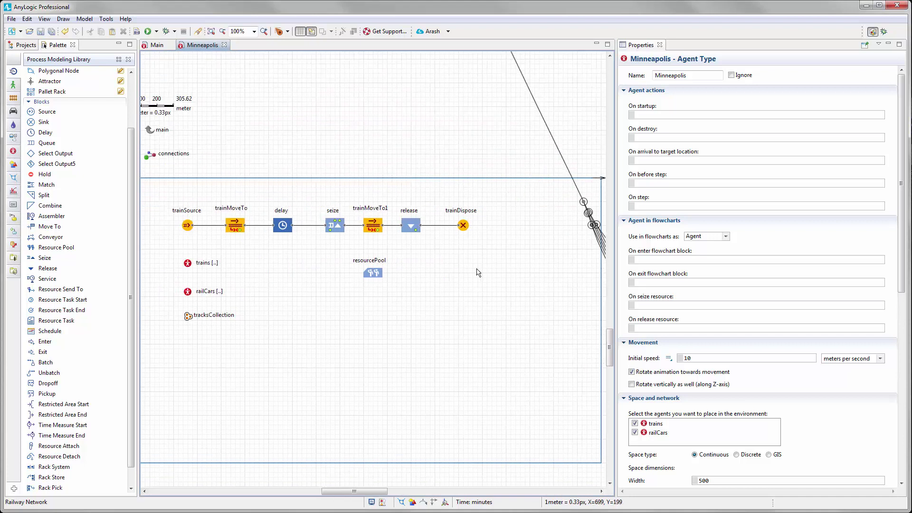
Start trainMoveTo1's On enter code with a tracksCollection.add call
{"action": "left_click", "coordinate": [373, 221]}
{"action": "scroll", "coordinate": [660, 243], "scroll_direction": "down", "scroll_amount": 3}
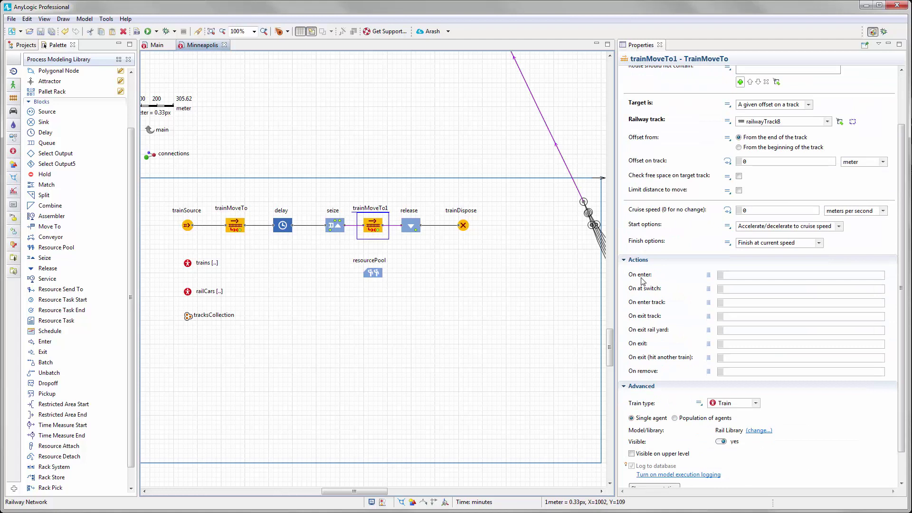
{"action": "left_click", "coordinate": [730, 274]}
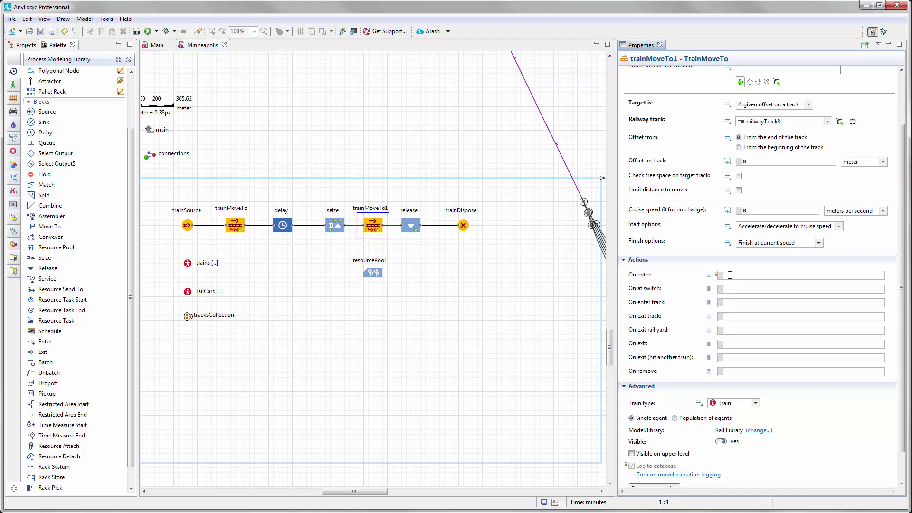
{"action": "type", "text": "tracksCo"}
{"action": "key", "text": "ctrl+space"}
{"action": "key", "text": "ctrl+space"}
{"action": "key", "text": "Return"}
{"action": "key", "text": "Return"}
Pass train.getTrack(true) as the argument, completing tracksCollection.add(train.getTrack(true));
{"action": "left_click_drag", "start_coordinate": [844, 277], "coordinate": [796, 276]}
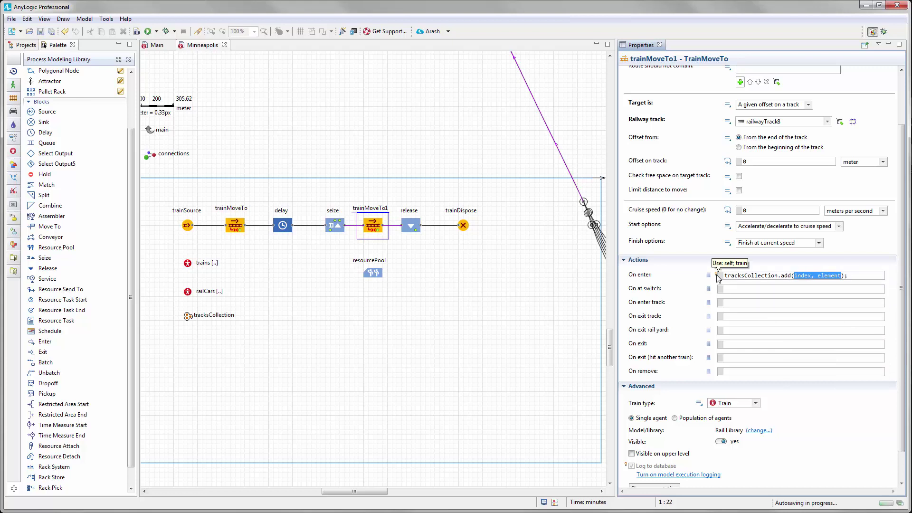
{"action": "type", "text": "train.g"}
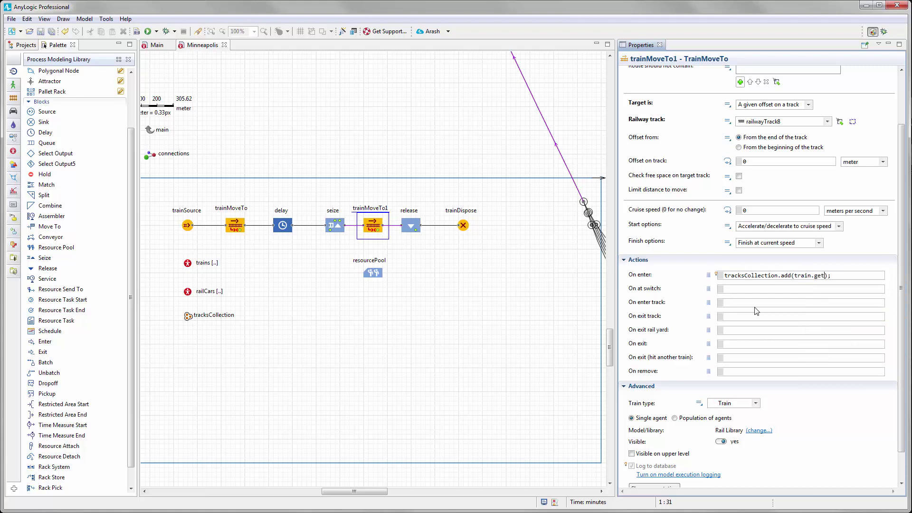
{"action": "type", "text": "etTr"}
{"action": "key", "text": "Down"}
{"action": "key", "text": "Return"}
{"action": "double_click", "coordinate": [856, 275]}
{"action": "type", "text": "true)"}
{"action": "left_click_drag", "start_coordinate": [537, 268], "coordinate": [410, 269]}
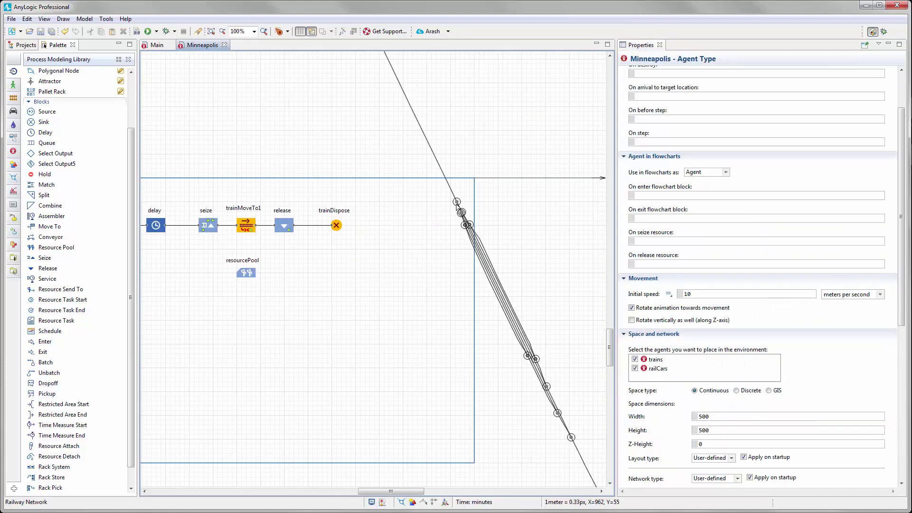
{"action": "left_click_drag", "start_coordinate": [344, 304], "coordinate": [306, 274]}
{"action": "left_click_drag", "start_coordinate": [541, 336], "coordinate": [470, 317]}
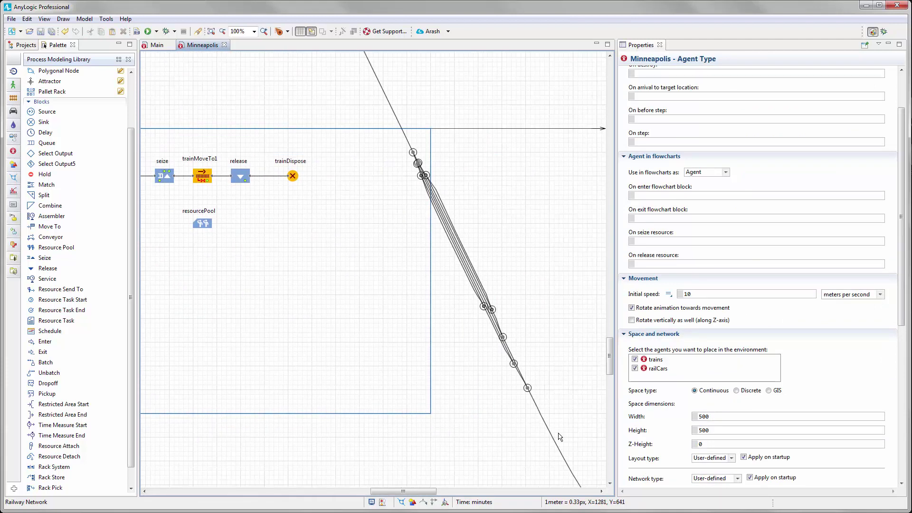
{"action": "scroll", "coordinate": [417, 265], "scroll_direction": "left", "scroll_amount": 4}
{"action": "scroll", "coordinate": [245, 222], "scroll_direction": "up", "scroll_amount": 1}
Add an event set to User control, timeout 20, with action trainSource.inject();
{"action": "left_click", "coordinate": [14, 152]}
{"action": "left_click_drag", "start_coordinate": [46, 103], "coordinate": [327, 243]}
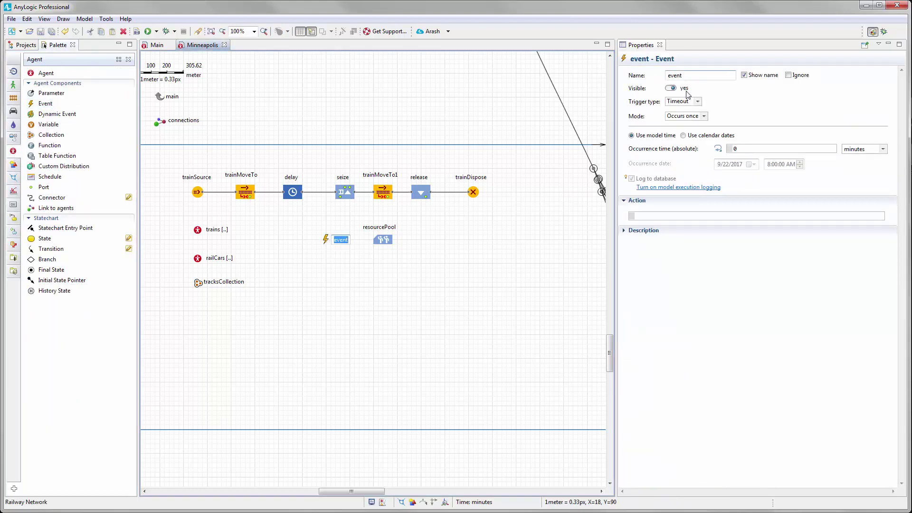
{"action": "left_click", "coordinate": [705, 117]}
{"action": "left_click", "coordinate": [688, 131]}
{"action": "double_click", "coordinate": [688, 133]}
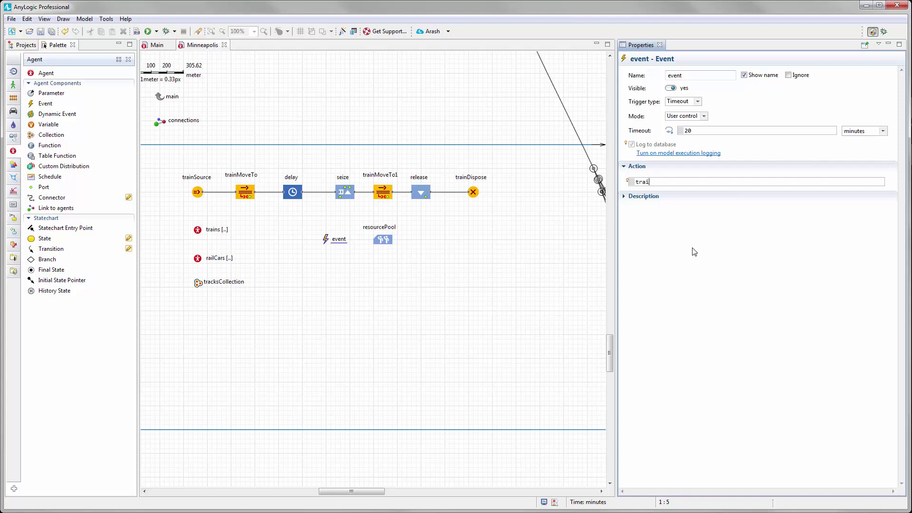
{"action": "key", "text": "ctrl+space"}
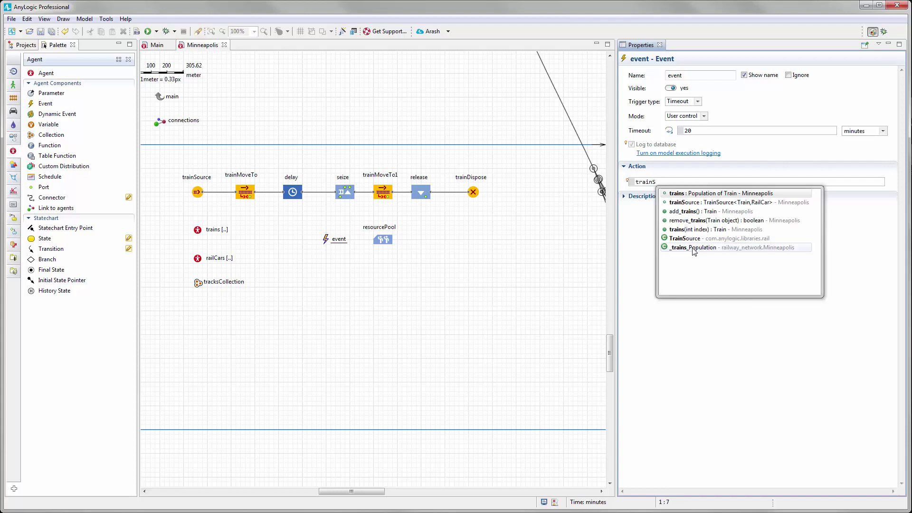
{"action": "double_click", "coordinate": [707, 203]}
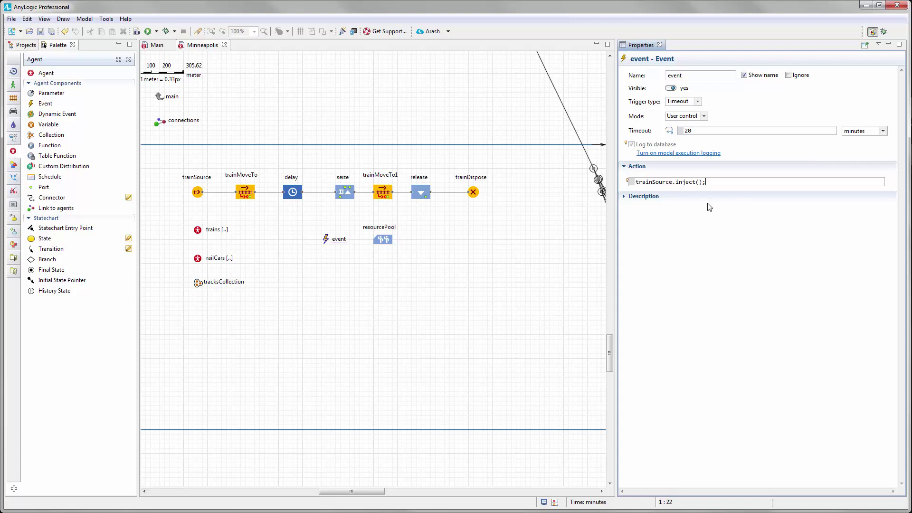
Append event.restart(); as a second line of trainMoveTo1's On enter code
{"action": "left_click", "coordinate": [387, 196]}
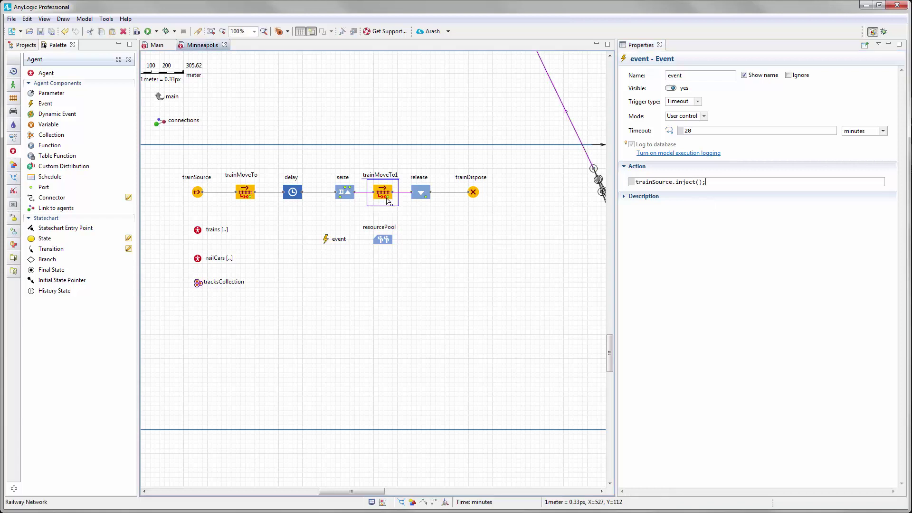
{"action": "left_click", "coordinate": [876, 340]}
{"action": "key", "text": "Return"}
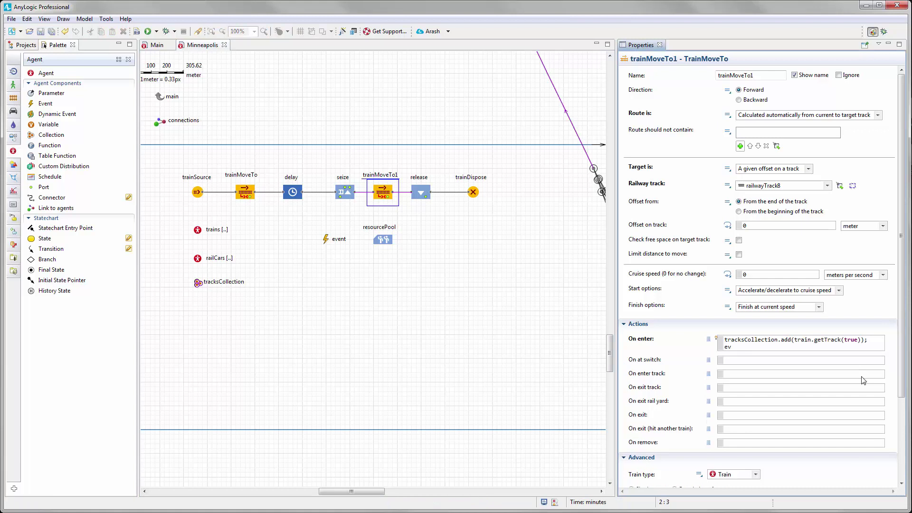
{"action": "type", "text": "ev"}
{"action": "key", "text": "ctrl+space"}
{"action": "double_click", "coordinate": [798, 358]}
{"action": "type", "text": "."}
{"action": "key", "text": "ctrl+space"}
{"action": "type", "text": "restart"}
{"action": "key", "text": "ctrl+space"}
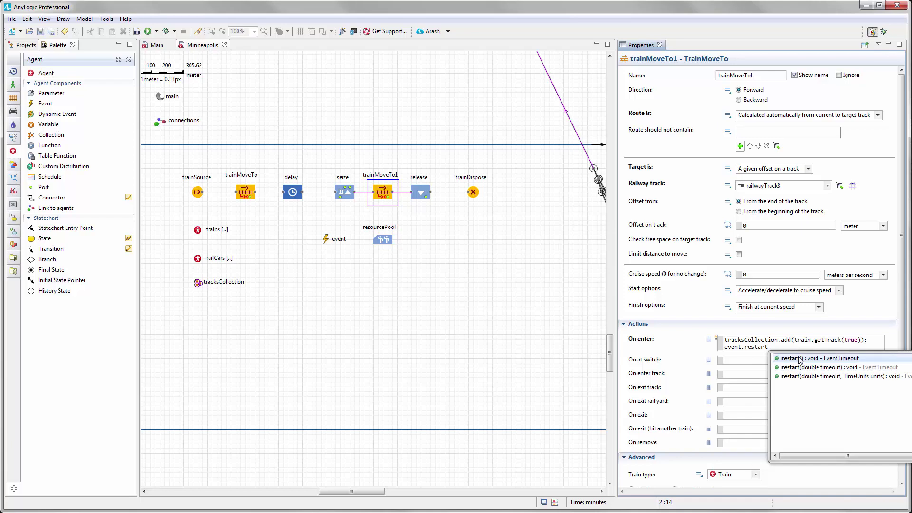
{"action": "double_click", "coordinate": [826, 358]}
{"action": "left_click_drag", "start_coordinate": [498, 278], "coordinate": [412, 244]}
{"action": "scroll", "coordinate": [489, 279], "scroll_direction": "down", "scroll_amount": 1}
{"action": "left_click", "coordinate": [156, 33]}
{"action": "left_click", "coordinate": [48, 74]}
{"action": "left_click", "coordinate": [370, 235]}
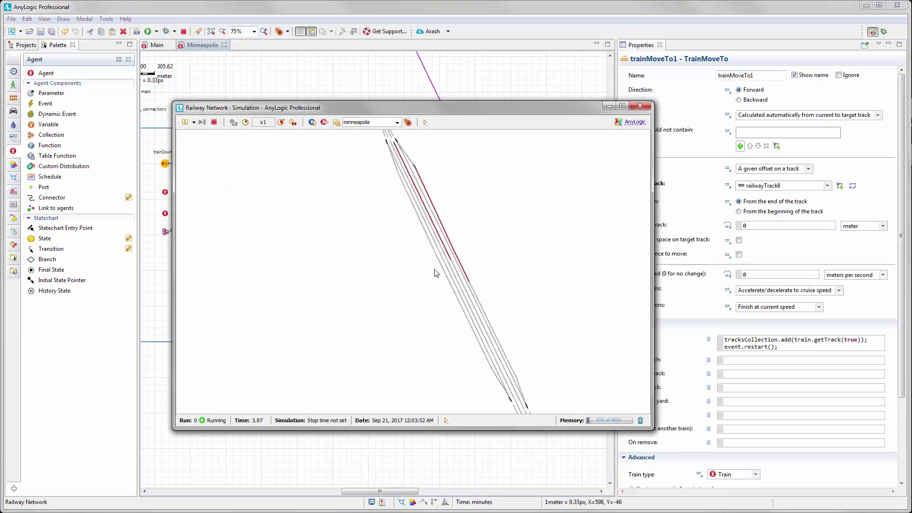
{"action": "left_click", "coordinate": [282, 122]}
{"action": "left_click", "coordinate": [281, 122]}
{"action": "left_click", "coordinate": [282, 122]}
{"action": "left_click_drag", "start_coordinate": [356, 207], "coordinate": [354, 230]}
{"action": "scroll", "coordinate": [356, 233], "scroll_direction": "down", "scroll_amount": 2}
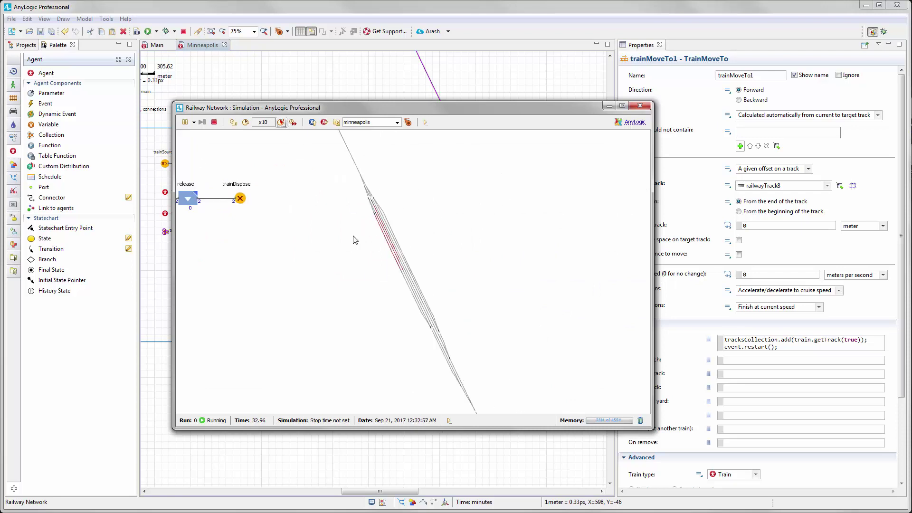
{"action": "left_click_drag", "start_coordinate": [315, 267], "coordinate": [430, 243]}
{"action": "scroll", "coordinate": [431, 244], "scroll_direction": "down", "scroll_amount": 4}
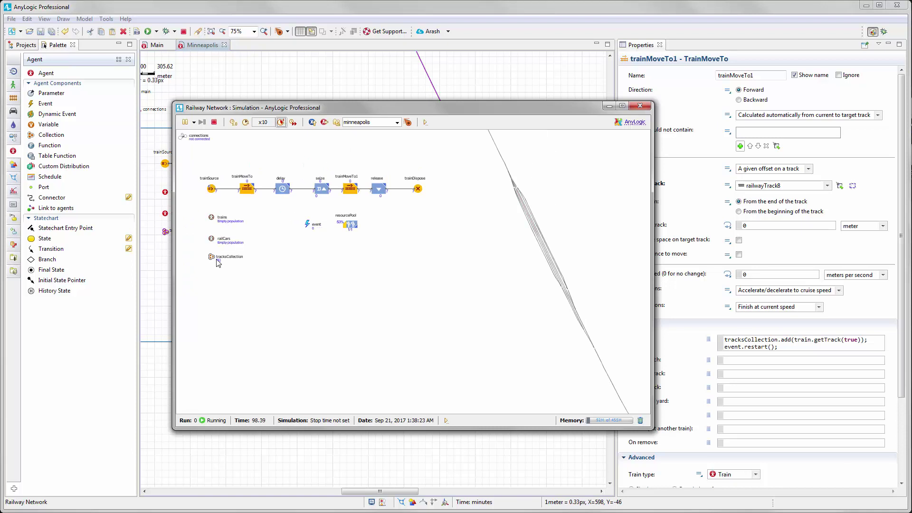
{"action": "scroll", "coordinate": [216, 263], "scroll_direction": "up", "scroll_amount": 4}
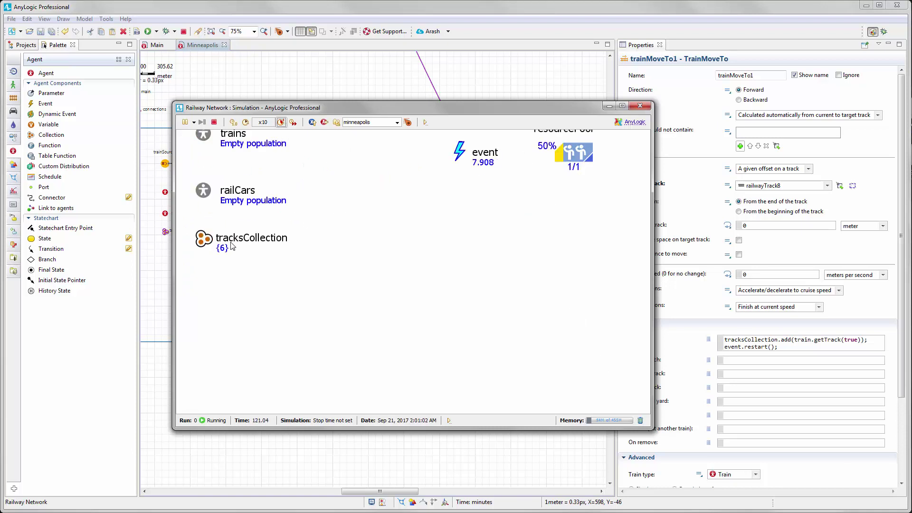
{"action": "scroll", "coordinate": [259, 249], "scroll_direction": "down", "scroll_amount": 6}
{"action": "scroll", "coordinate": [479, 263], "scroll_direction": "up", "scroll_amount": 1}
{"action": "scroll", "coordinate": [480, 250], "scroll_direction": "up", "scroll_amount": 1}
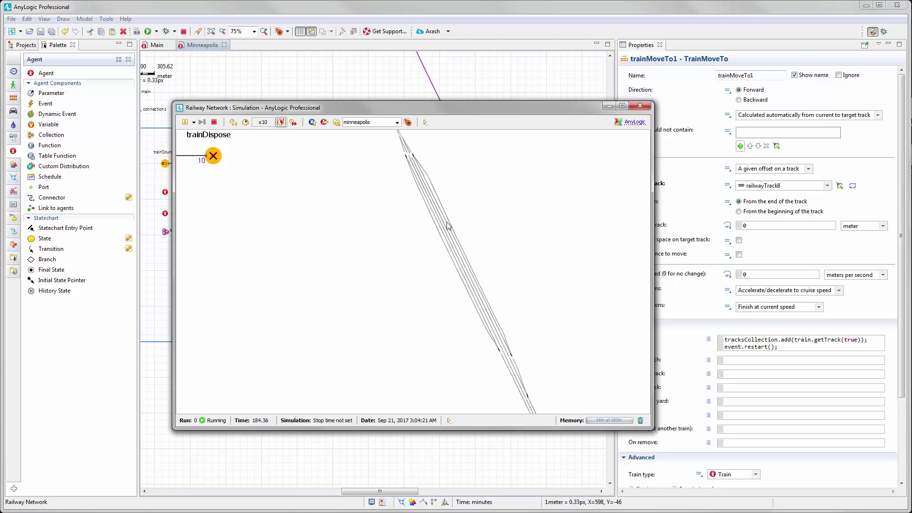
{"action": "scroll", "coordinate": [552, 249], "scroll_direction": "down", "scroll_amount": 3}
{"action": "left_click_drag", "start_coordinate": [381, 220], "coordinate": [426, 243]}
{"action": "scroll", "coordinate": [424, 244], "scroll_direction": "up", "scroll_amount": 6}
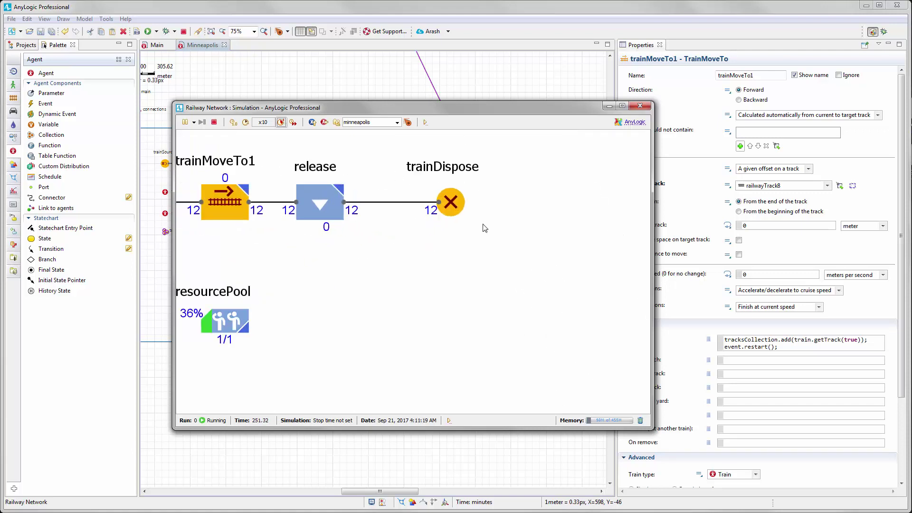
{"action": "scroll", "coordinate": [444, 236], "scroll_direction": "down", "scroll_amount": 3}
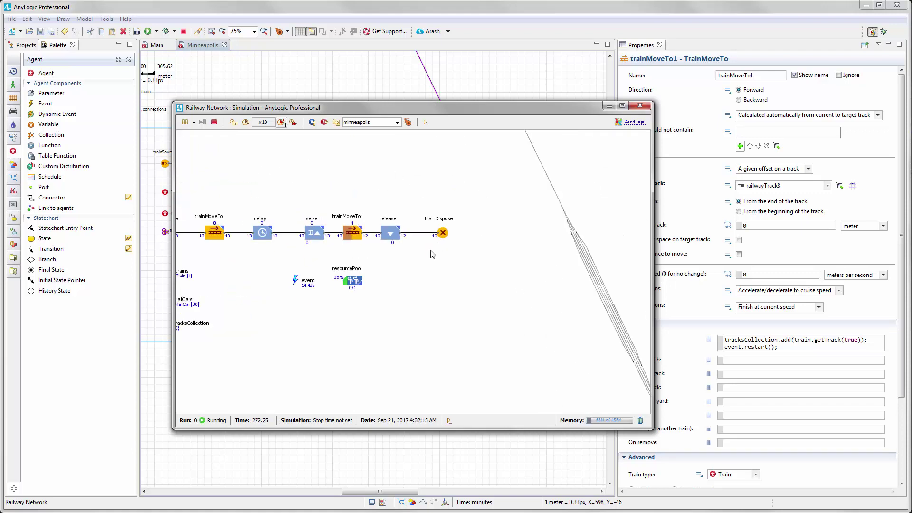
{"action": "left_click", "coordinate": [324, 122]}
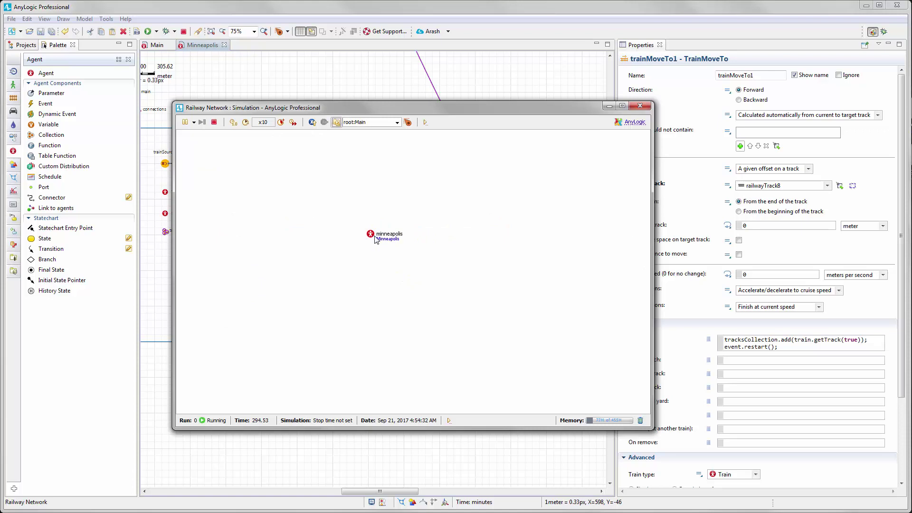
{"action": "left_click", "coordinate": [640, 106]}
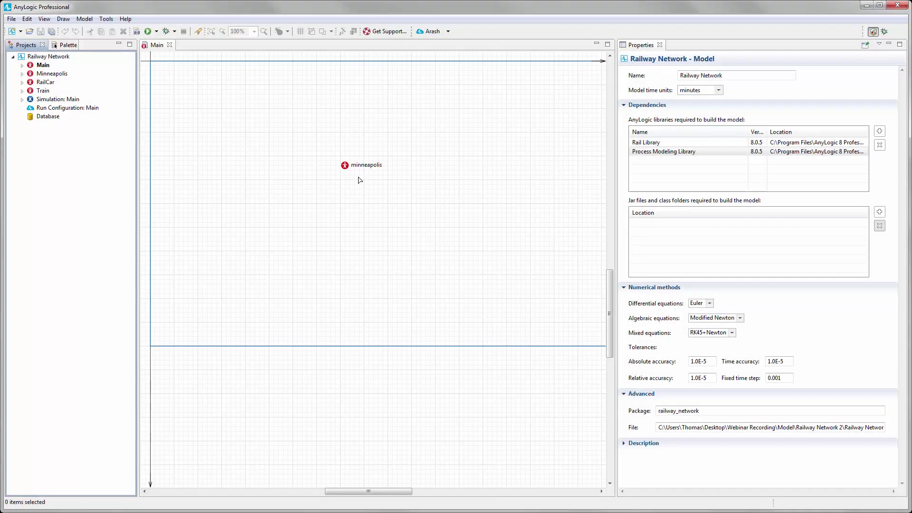
Shift minneapolis right and add a single agent of new type Chicago beside it in Main
{"action": "left_click", "coordinate": [374, 191]}
{"action": "left_click_drag", "start_coordinate": [373, 190], "coordinate": [412, 196]}
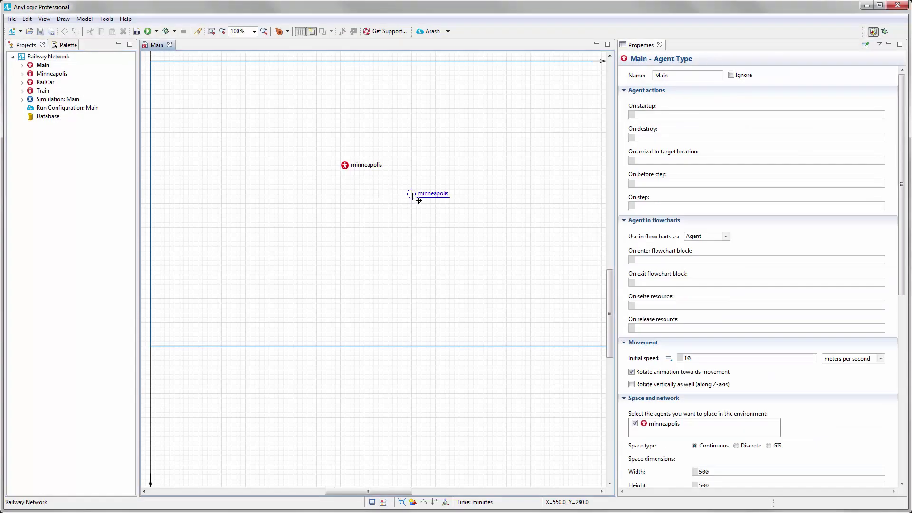
{"action": "left_click", "coordinate": [66, 46]}
{"action": "left_click", "coordinate": [13, 151]}
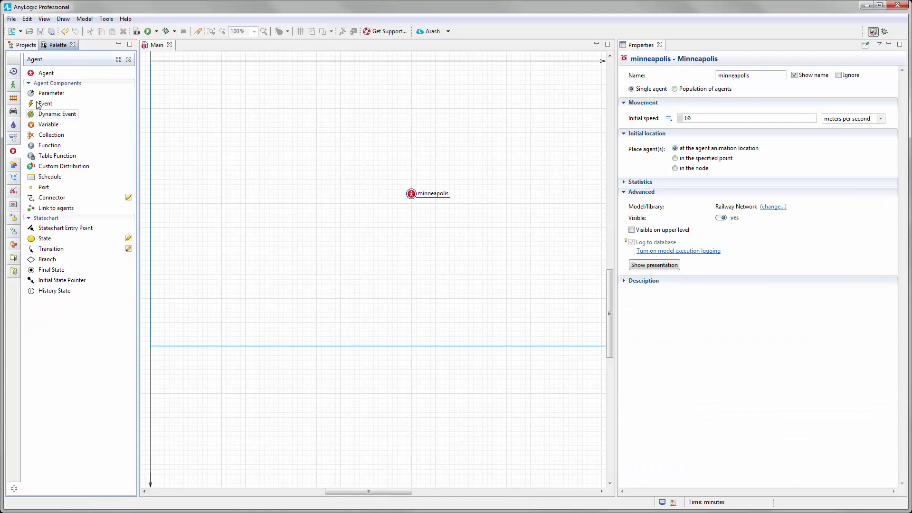
{"action": "left_click_drag", "start_coordinate": [46, 78], "coordinate": [332, 189]}
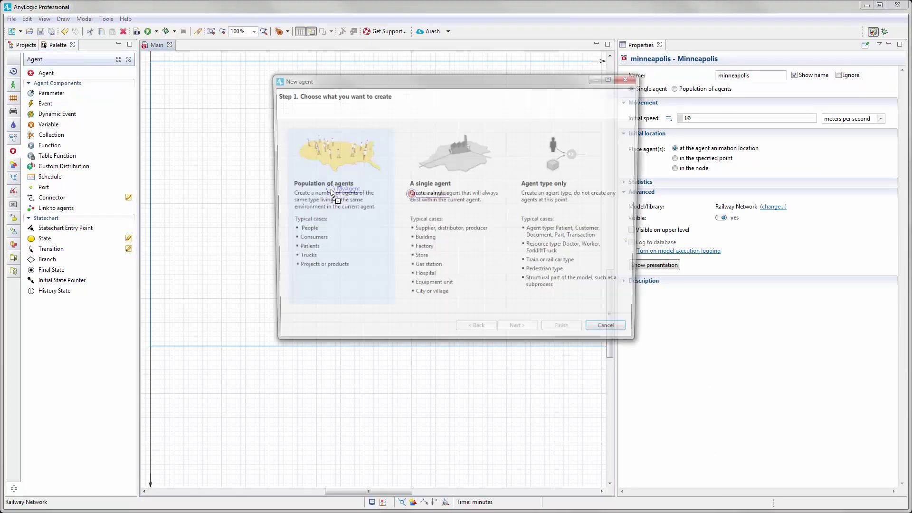
{"action": "left_click", "coordinate": [462, 183]}
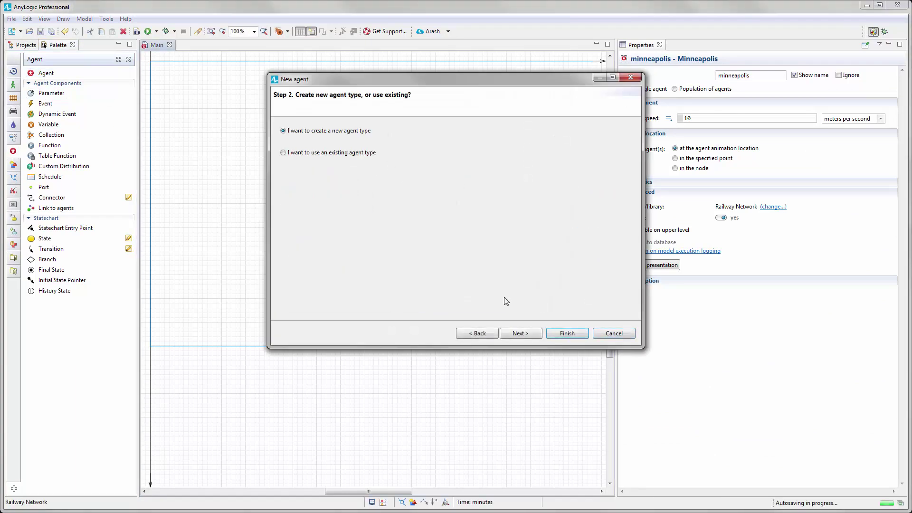
{"action": "left_click", "coordinate": [516, 333]}
{"action": "type", "text": "Chicago"}
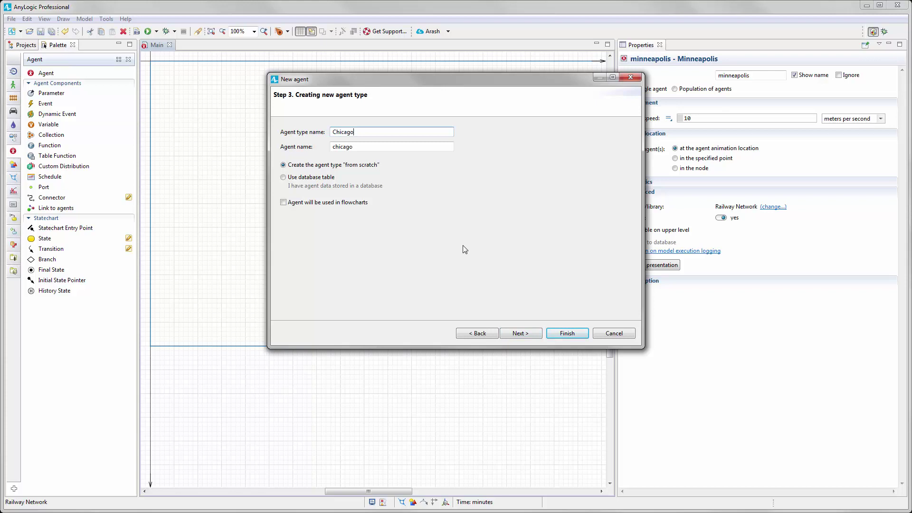
{"action": "left_click", "coordinate": [564, 336]}
{"action": "left_click_drag", "start_coordinate": [485, 320], "coordinate": [454, 291]}
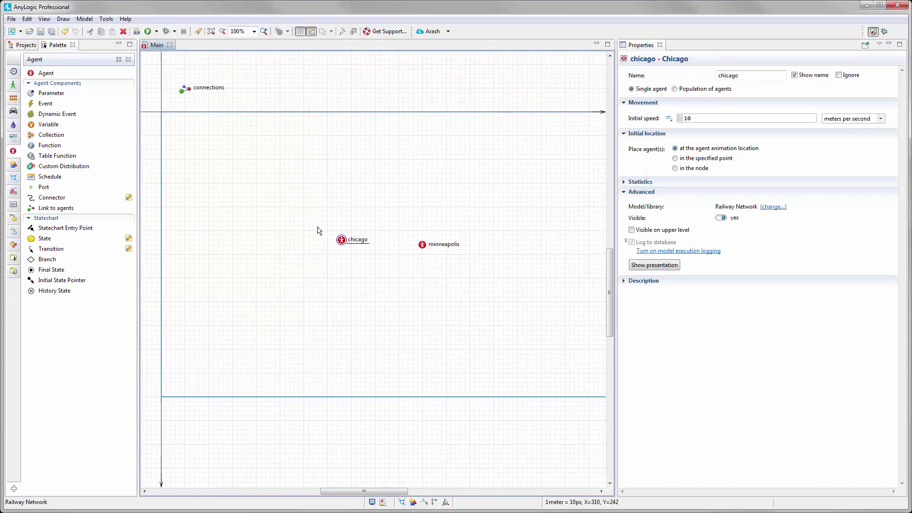
Place a GIS map in the Chicago agent's diagram and load the Chicago.shp shapefile onto it
{"action": "double_click", "coordinate": [342, 240]}
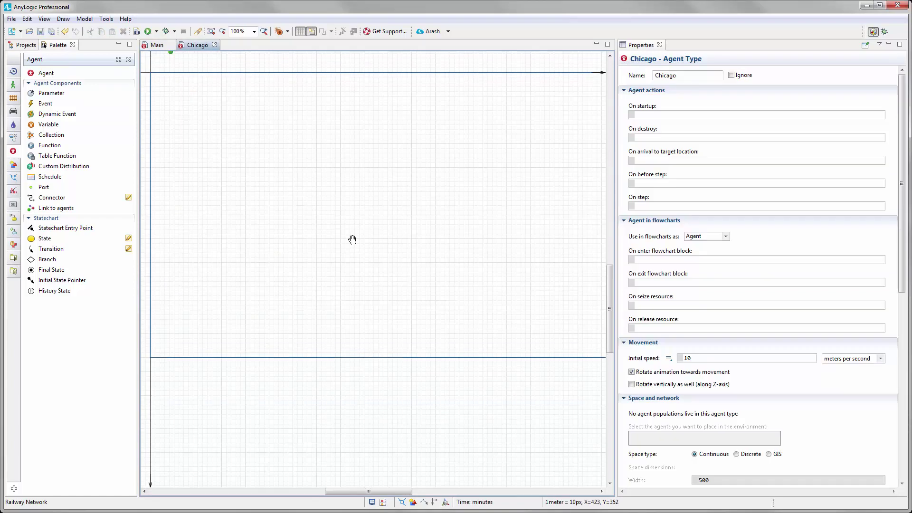
{"action": "left_click_drag", "start_coordinate": [351, 241], "coordinate": [331, 246]}
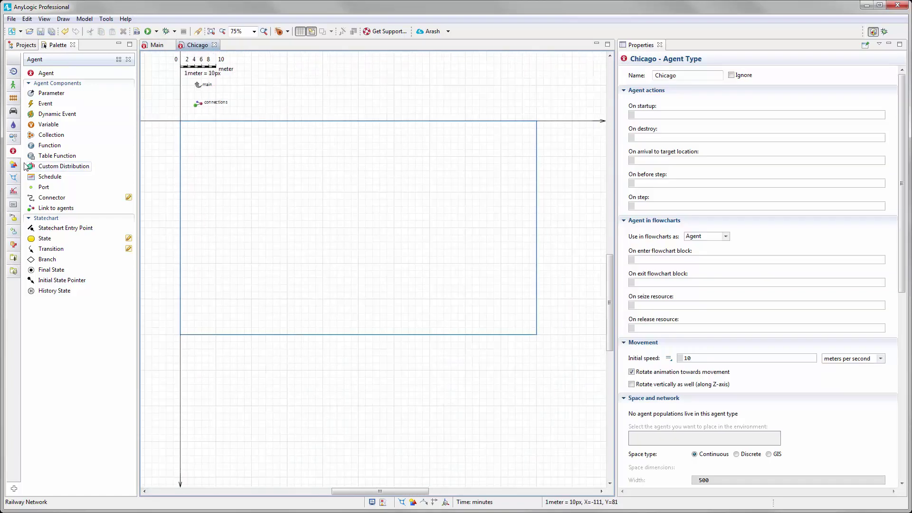
{"action": "left_click", "coordinate": [16, 177]}
{"action": "left_click", "coordinate": [49, 144]}
{"action": "left_click", "coordinate": [181, 121]}
{"action": "left_click_drag", "start_coordinate": [504, 318], "coordinate": [536, 335]}
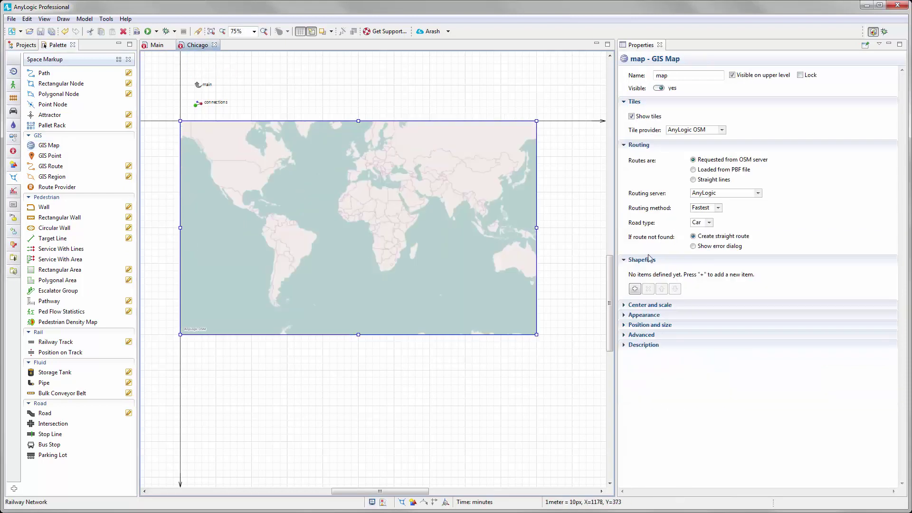
{"action": "left_click", "coordinate": [637, 286]}
{"action": "left_click", "coordinate": [340, 154]}
{"action": "left_click", "coordinate": [565, 391]}
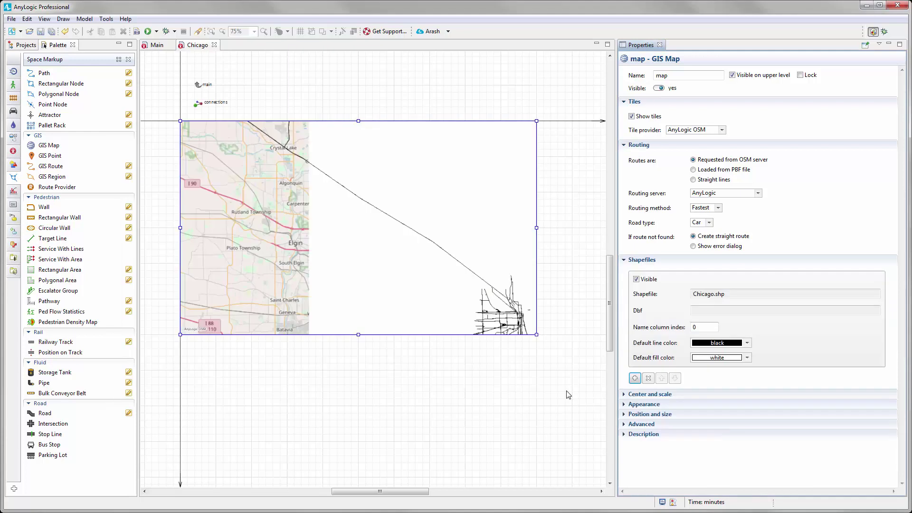
Zoom the GIS map in on downtown Chicago's rail lines
{"action": "double_click", "coordinate": [429, 265]}
{"action": "left_click_drag", "start_coordinate": [429, 265], "coordinate": [281, 203]}
{"action": "left_click_drag", "start_coordinate": [378, 258], "coordinate": [356, 250]}
{"action": "scroll", "coordinate": [356, 250], "scroll_direction": "up", "scroll_amount": 1}
{"action": "scroll", "coordinate": [356, 252], "scroll_direction": "up", "scroll_amount": 2}
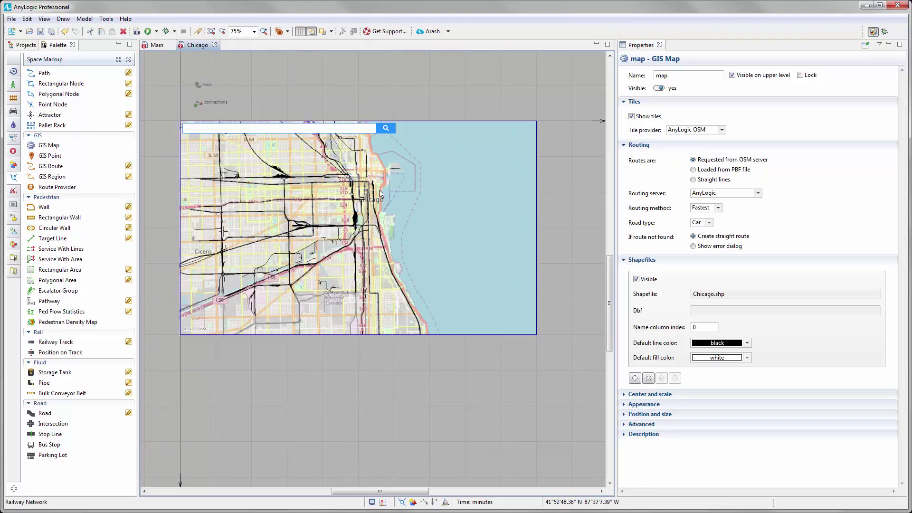
{"action": "scroll", "coordinate": [351, 205], "scroll_direction": "up", "scroll_amount": 2}
{"action": "scroll", "coordinate": [360, 209], "scroll_direction": "up", "scroll_amount": 3}
{"action": "left_click_drag", "start_coordinate": [357, 165], "coordinate": [398, 241]}
{"action": "scroll", "coordinate": [385, 216], "scroll_direction": "up", "scroll_amount": 3}
{"action": "scroll", "coordinate": [371, 232], "scroll_direction": "down", "scroll_amount": 3}
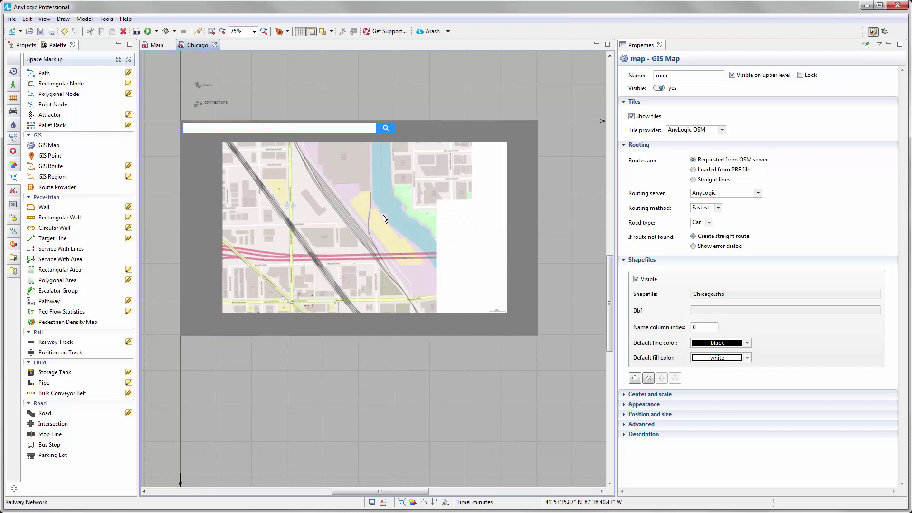
{"action": "left_click_drag", "start_coordinate": [384, 218], "coordinate": [398, 228]}
Convert the shapefile lines to Railway space markup and delete the leftover map image
{"action": "left_click", "coordinate": [438, 380]}
{"action": "right_click", "coordinate": [437, 227]}
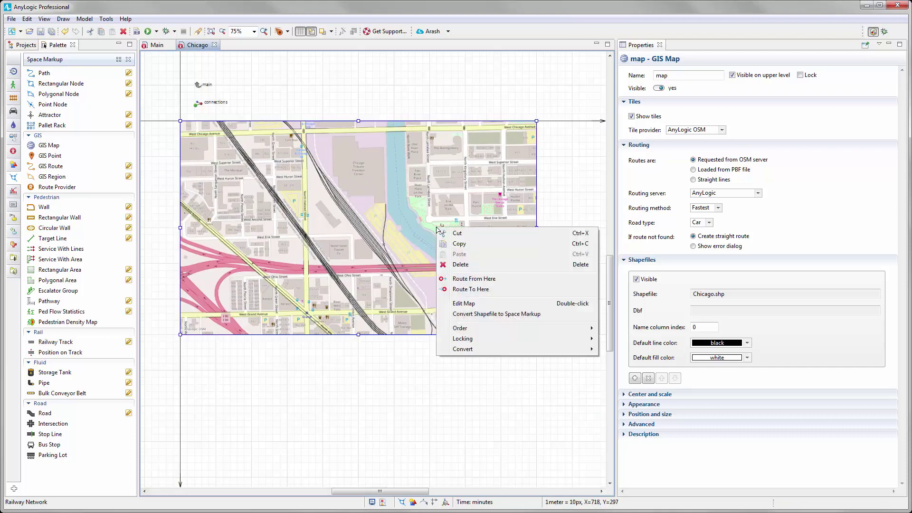
{"action": "left_click", "coordinate": [508, 314]}
{"action": "left_click", "coordinate": [494, 263]}
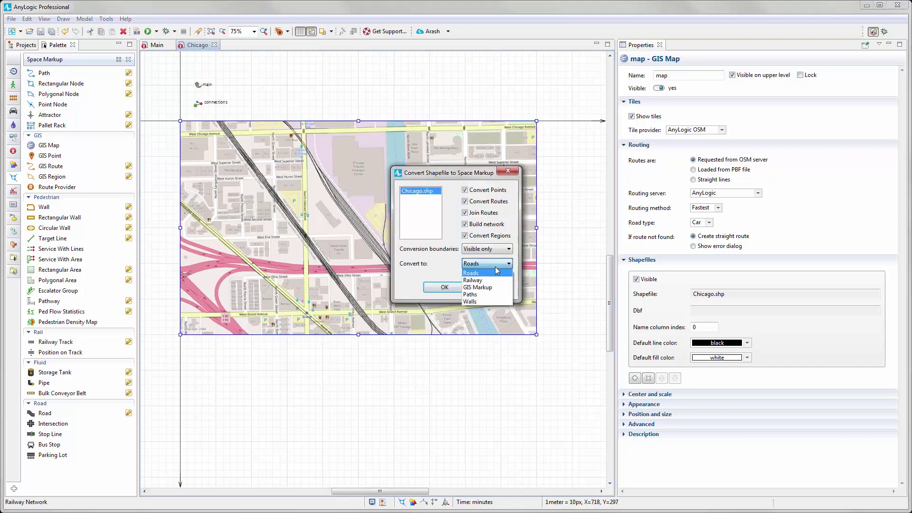
{"action": "left_click", "coordinate": [491, 281]}
{"action": "left_click", "coordinate": [454, 285]}
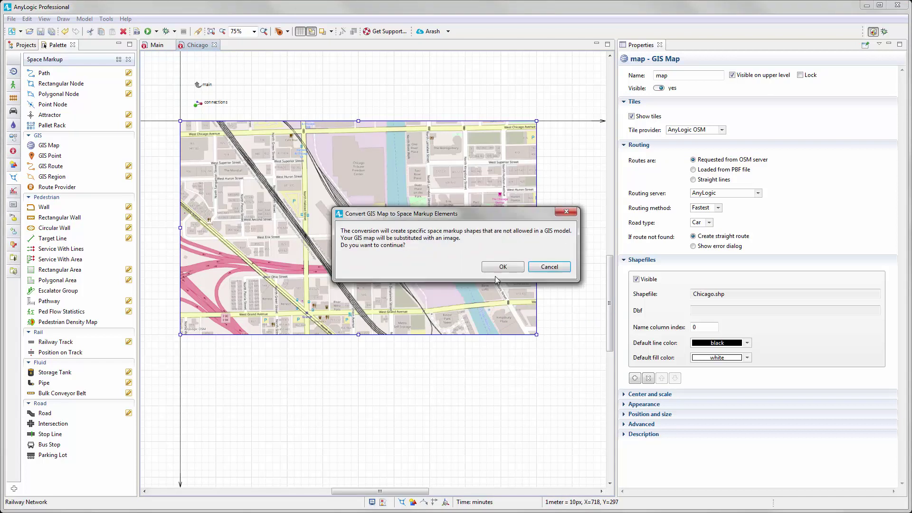
{"action": "left_click", "coordinate": [503, 267]}
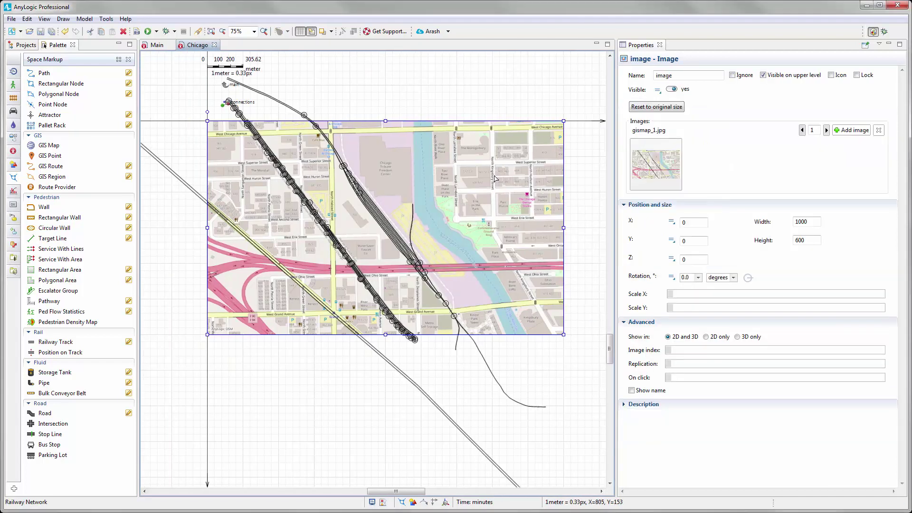
{"action": "key", "text": "Delete"}
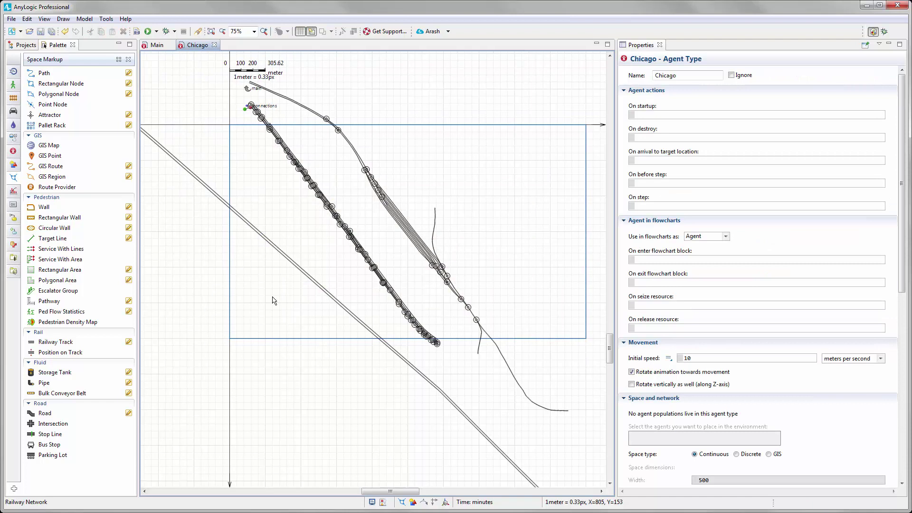
Delete railwayNetwork from the Chicago agent's presentation elements in the project tree
{"action": "left_click", "coordinate": [26, 46]}
{"action": "left_click", "coordinate": [22, 65]}
{"action": "left_click", "coordinate": [31, 74]}
{"action": "left_click", "coordinate": [66, 93]}
{"action": "left_click", "coordinate": [69, 101]}
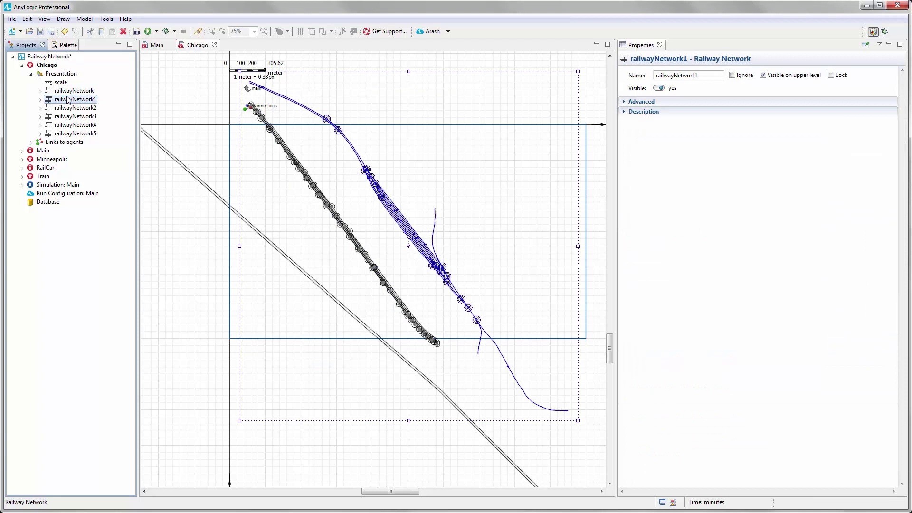
{"action": "left_click", "coordinate": [70, 93]}
{"action": "right_click", "coordinate": [70, 94]}
{"action": "left_click", "coordinate": [95, 179]}
Delete railwayNetwork2 through railwayNetwork5 and turn off Visible on upper level for railwayNetwork1
{"action": "left_click", "coordinate": [88, 91]}
{"action": "left_click", "coordinate": [88, 100]}
{"action": "left_click", "coordinate": [88, 126], "text": "shift"}
{"action": "right_click", "coordinate": [85, 108]}
{"action": "left_click", "coordinate": [111, 199]}
{"action": "left_click", "coordinate": [71, 91]}
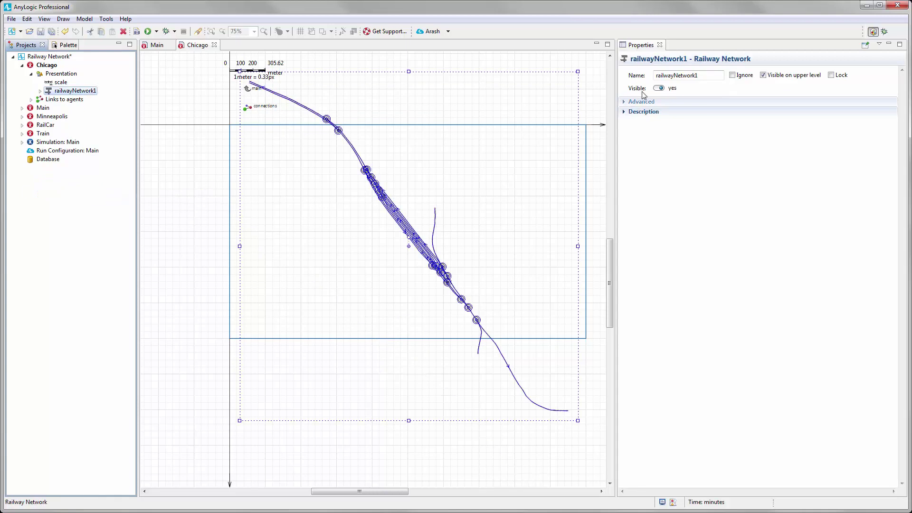
{"action": "left_click", "coordinate": [763, 75]}
{"action": "left_click_drag", "start_coordinate": [505, 177], "coordinate": [363, 177]}
Reposition railwayNetwork1 and zoom in on its upper track junctions
{"action": "left_click_drag", "start_coordinate": [266, 227], "coordinate": [515, 222]}
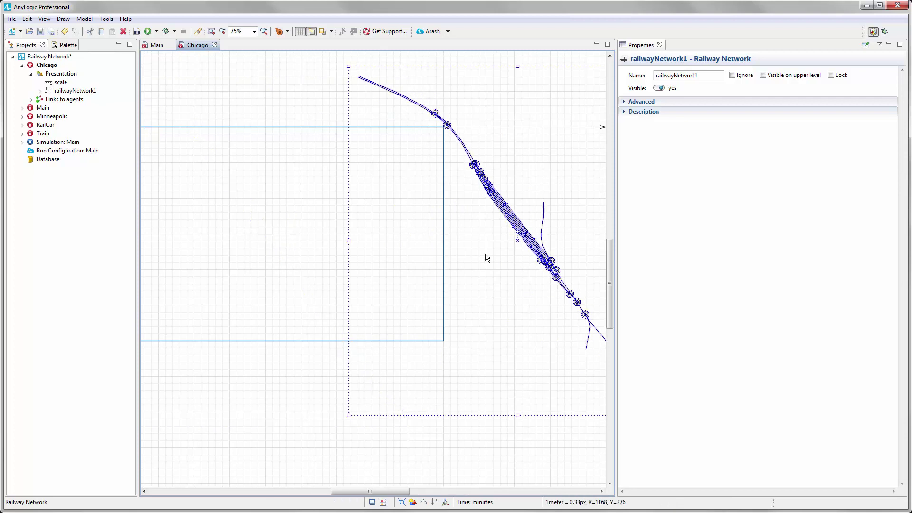
{"action": "left_click_drag", "start_coordinate": [476, 268], "coordinate": [388, 279]}
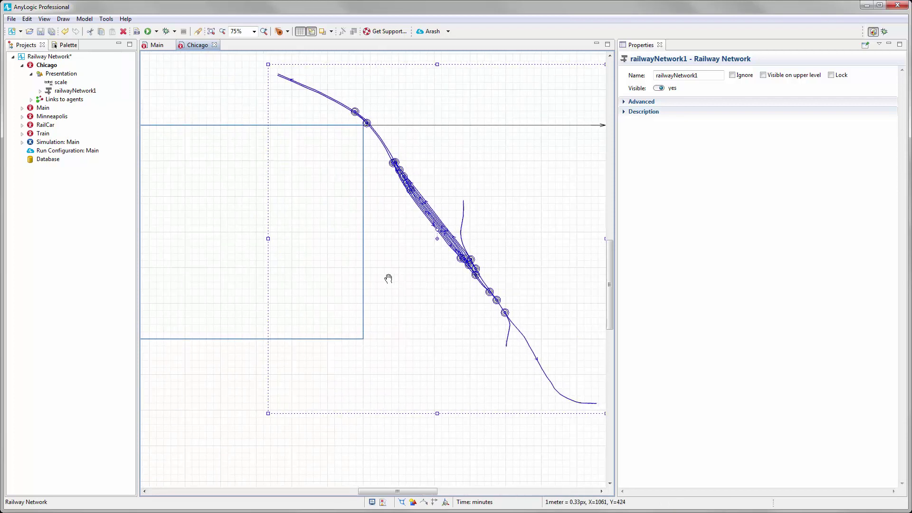
{"action": "left_click", "coordinate": [388, 281]}
{"action": "scroll", "coordinate": [393, 244], "scroll_direction": "up", "scroll_amount": 1}
{"action": "scroll", "coordinate": [399, 252], "scroll_direction": "right", "scroll_amount": 2}
{"action": "scroll", "coordinate": [475, 345], "scroll_direction": "down", "scroll_amount": 2}
{"action": "left_click", "coordinate": [495, 345]}
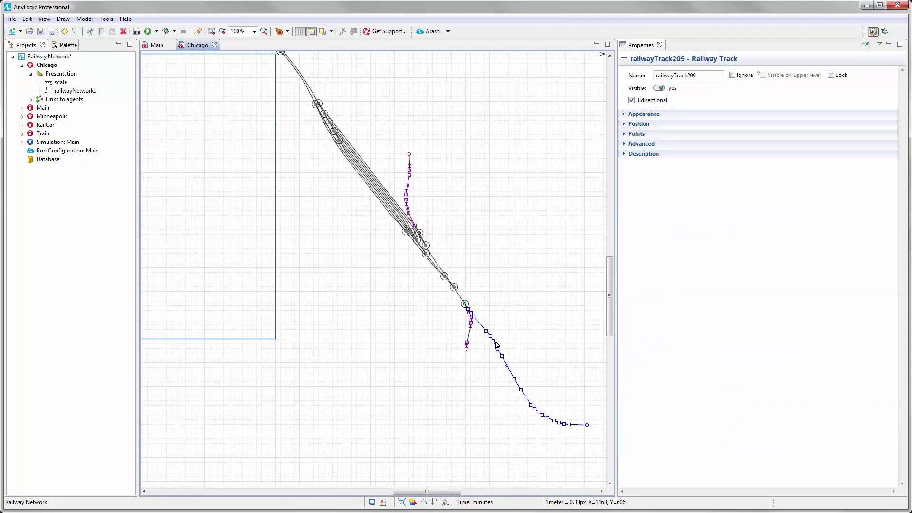
{"action": "left_click", "coordinate": [378, 285]}
{"action": "scroll", "coordinate": [378, 259], "scroll_direction": "up", "scroll_amount": 5}
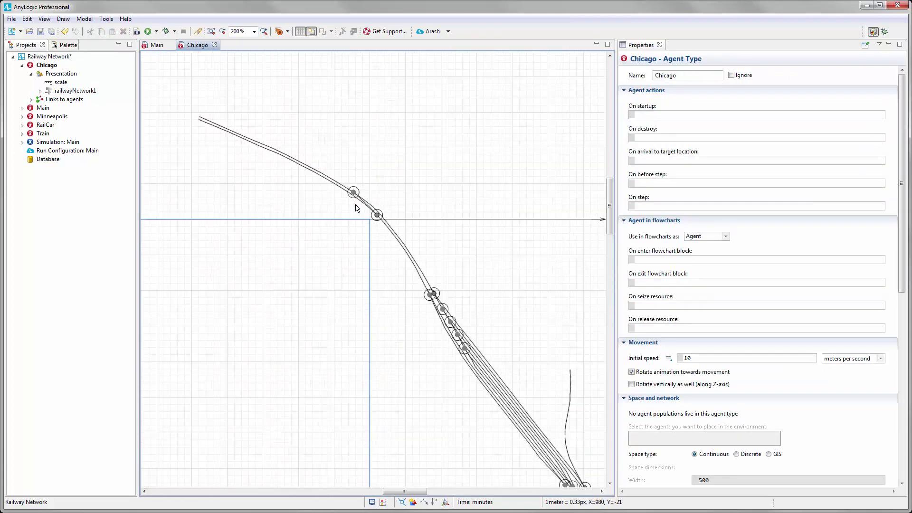
{"action": "scroll", "coordinate": [383, 267], "scroll_direction": "up", "scroll_amount": 1}
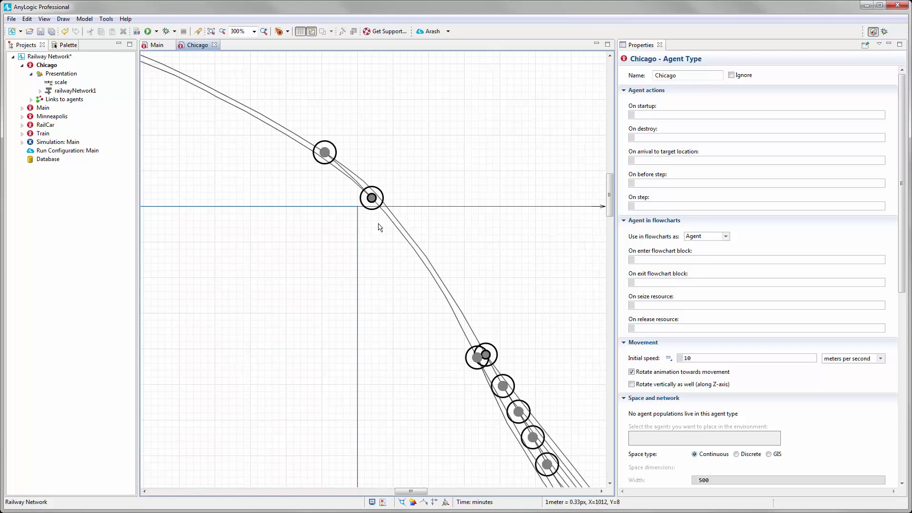
{"action": "left_click_drag", "start_coordinate": [400, 290], "coordinate": [343, 256]}
{"action": "scroll", "coordinate": [371, 264], "scroll_direction": "up", "scroll_amount": 1}
{"action": "left_click_drag", "start_coordinate": [308, 210], "coordinate": [313, 216]}
Draw a new railway track from the existing line at the top of railwayNetwork1
{"action": "left_click", "coordinate": [76, 90]}
{"action": "left_click", "coordinate": [58, 45]}
{"action": "left_click", "coordinate": [13, 98]}
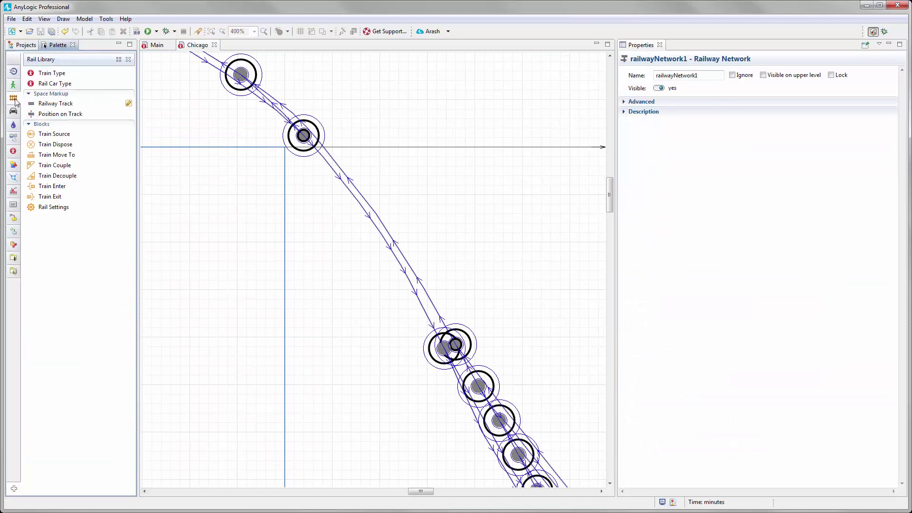
{"action": "double_click", "coordinate": [56, 105]}
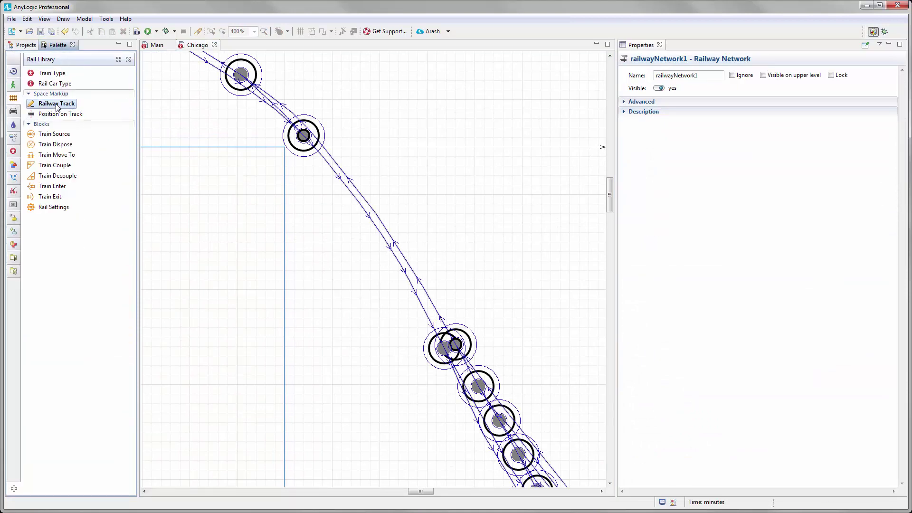
{"action": "left_click", "coordinate": [399, 251]}
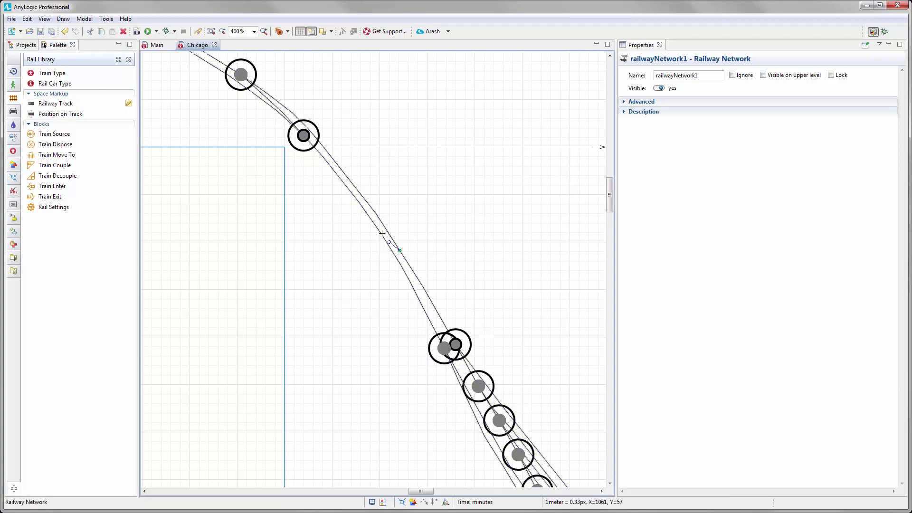
{"action": "double_click", "coordinate": [343, 184]}
Select railwayNetwork1 in the project tree and recentre the view on the track network
{"action": "left_click", "coordinate": [23, 45]}
{"action": "left_click", "coordinate": [71, 90]}
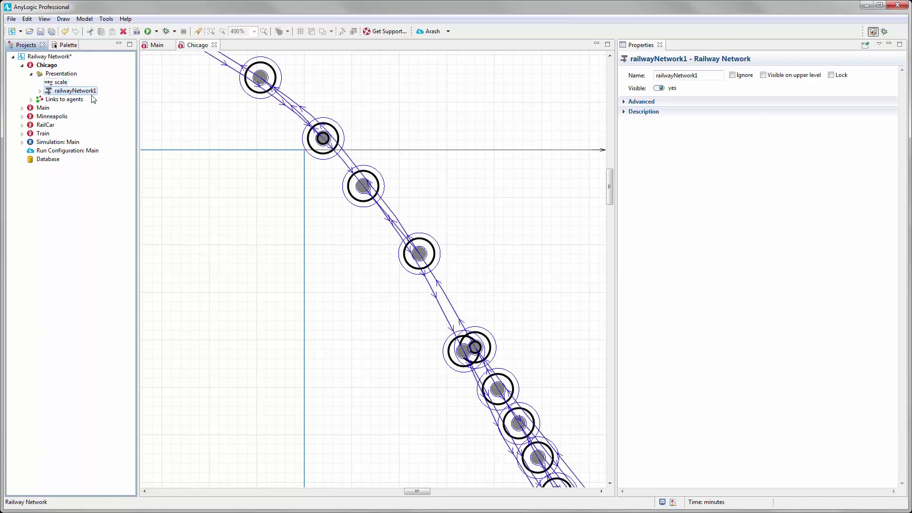
{"action": "scroll", "coordinate": [275, 169], "scroll_direction": "down", "scroll_amount": 4}
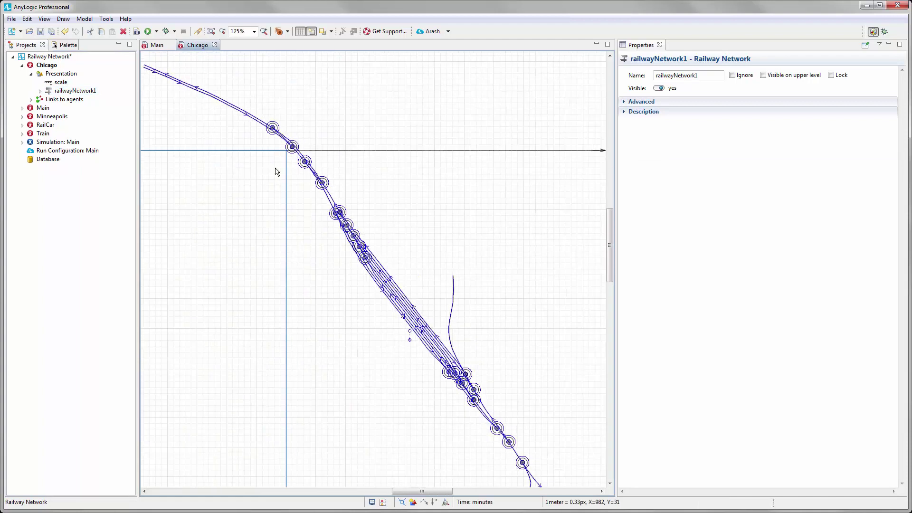
{"action": "left_click_drag", "start_coordinate": [311, 258], "coordinate": [354, 249]}
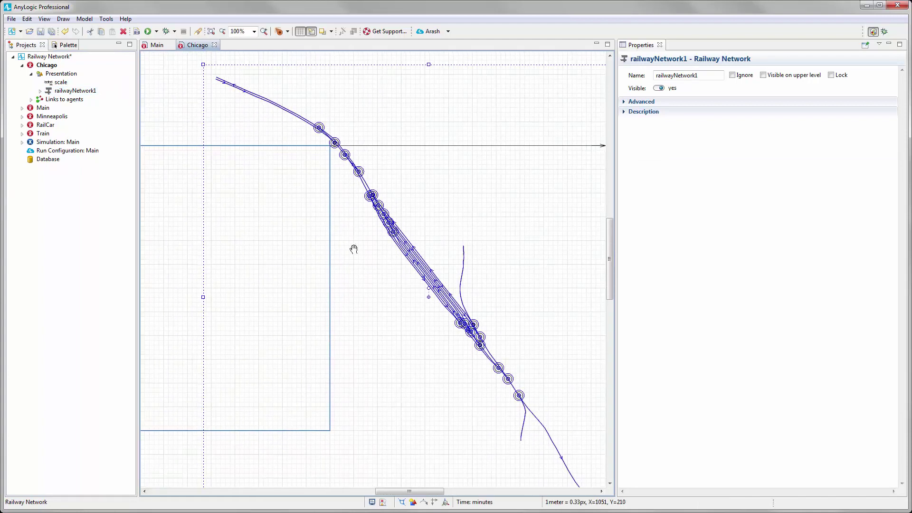
{"action": "left_click_drag", "start_coordinate": [319, 203], "coordinate": [340, 251]}
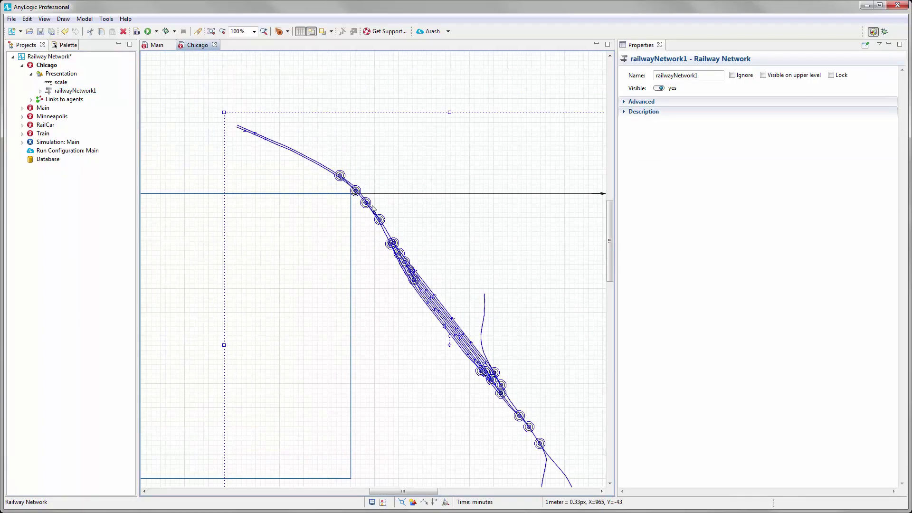
{"action": "scroll", "coordinate": [292, 204], "scroll_direction": "up", "scroll_amount": 5}
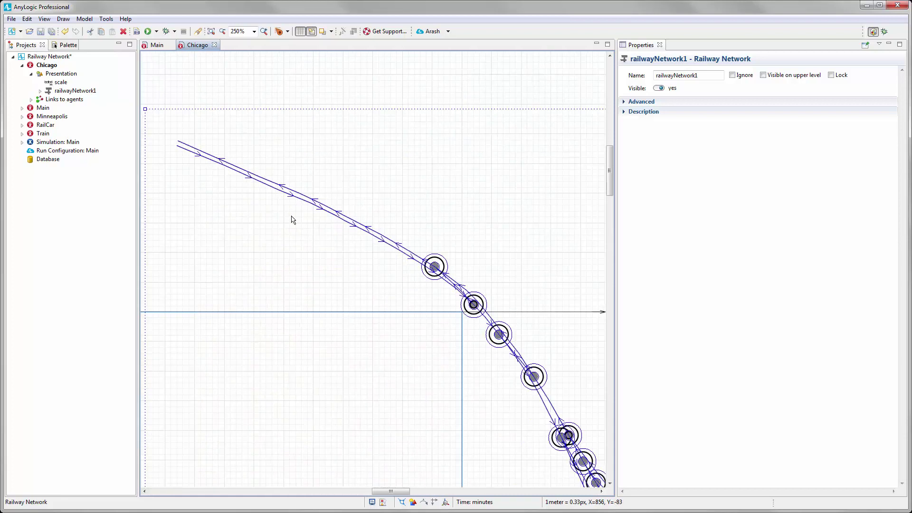
Reverse the direction of tracks railwayTrack216 and railwayTrack219
{"action": "left_click", "coordinate": [296, 205]}
{"action": "left_click", "coordinate": [304, 198]}
{"action": "right_click", "coordinate": [302, 194]}
{"action": "left_click", "coordinate": [354, 278]}
{"action": "left_click", "coordinate": [307, 205]}
{"action": "scroll", "coordinate": [281, 142], "scroll_direction": "down", "scroll_amount": 10}
{"action": "scroll", "coordinate": [261, 198], "scroll_direction": "right", "scroll_amount": 3}
{"action": "scroll", "coordinate": [375, 244], "scroll_direction": "up", "scroll_amount": 2, "text": "ctrl"}
{"action": "scroll", "coordinate": [392, 184], "scroll_direction": "up", "scroll_amount": 1, "text": "ctrl"}
{"action": "left_click", "coordinate": [397, 186]}
{"action": "right_click", "coordinate": [398, 190]}
{"action": "left_click", "coordinate": [430, 274]}
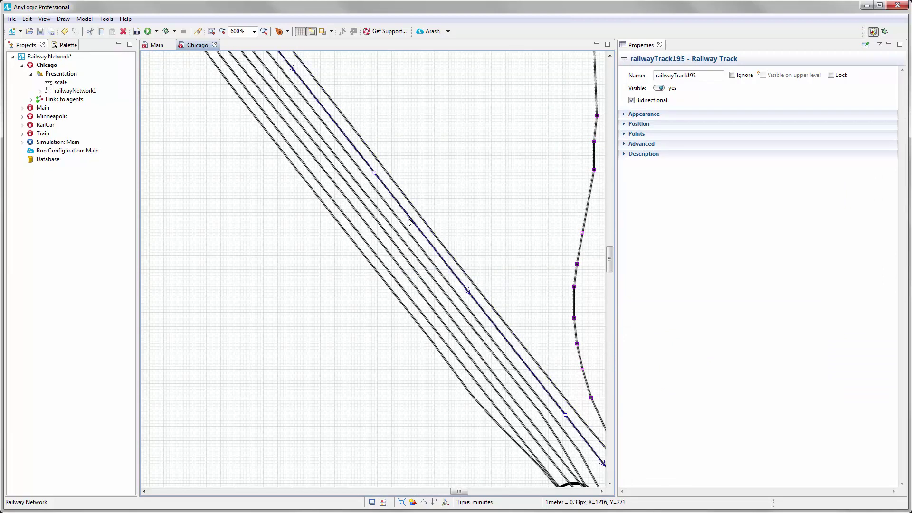
Reverse the direction of railwayTrack207, railwayTrack201 and railwayTrack215
{"action": "left_click", "coordinate": [407, 230]}
{"action": "right_click", "coordinate": [409, 230]}
{"action": "left_click", "coordinate": [453, 312]}
{"action": "left_click", "coordinate": [409, 247]}
{"action": "left_click", "coordinate": [406, 259]}
{"action": "right_click", "coordinate": [406, 257]}
{"action": "left_click", "coordinate": [457, 341]}
{"action": "left_click", "coordinate": [415, 286]}
{"action": "right_click", "coordinate": [415, 285]}
{"action": "left_click", "coordinate": [463, 369]}
{"action": "left_click", "coordinate": [410, 299]}
{"action": "left_click", "coordinate": [397, 300]}
Zoom out over the whole Chicago network, then switch to the Minneapolis agent's diagram
{"action": "scroll", "coordinate": [289, 201], "scroll_direction": "down", "scroll_amount": 4}
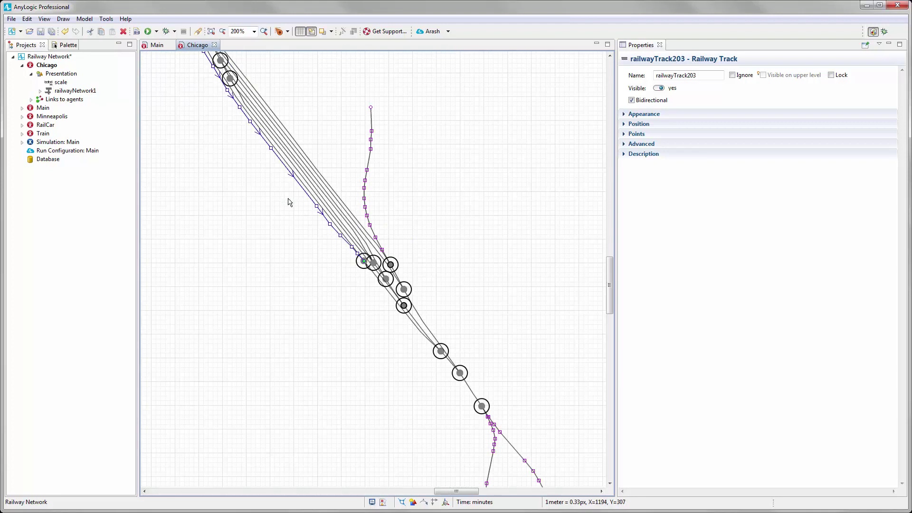
{"action": "left_click_drag", "start_coordinate": [367, 325], "coordinate": [362, 196]}
{"action": "left_click_drag", "start_coordinate": [456, 348], "coordinate": [378, 238]}
{"action": "scroll", "coordinate": [450, 280], "scroll_direction": "up", "scroll_amount": 1}
{"action": "scroll", "coordinate": [451, 350], "scroll_direction": "down", "scroll_amount": 5}
{"action": "left_click_drag", "start_coordinate": [273, 274], "coordinate": [367, 238]}
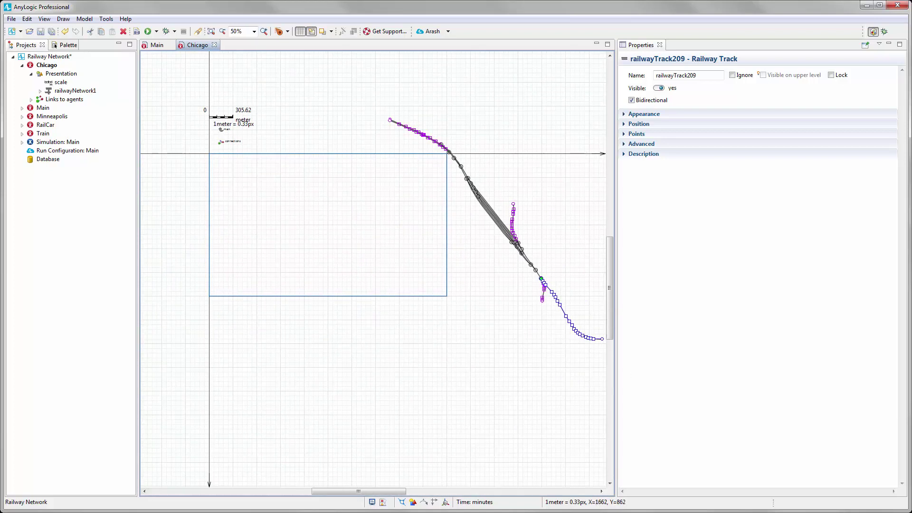
{"action": "left_click_drag", "start_coordinate": [285, 248], "coordinate": [297, 269]}
{"action": "double_click", "coordinate": [51, 116]}
Select trainSource, trains and railCars together in Minneapolis and copy them
{"action": "scroll", "coordinate": [222, 192], "scroll_direction": "up", "scroll_amount": 4}
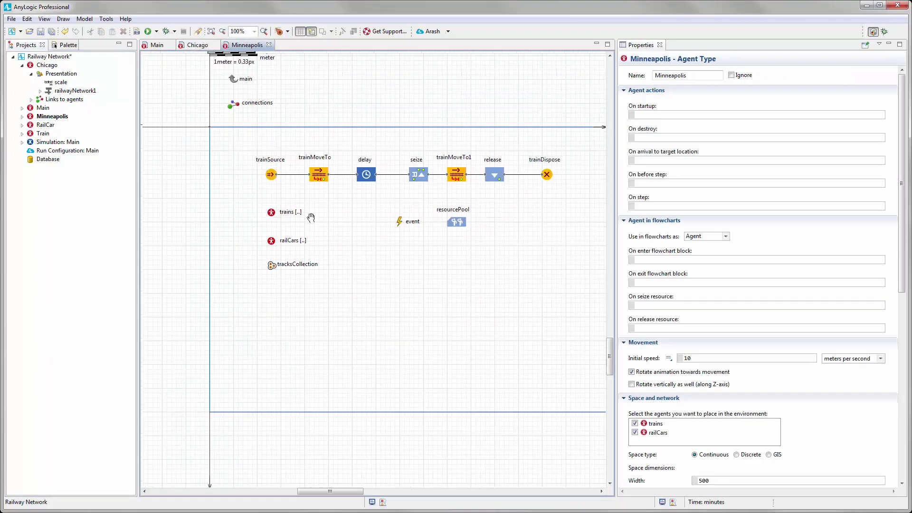
{"action": "left_click_drag", "start_coordinate": [224, 116], "coordinate": [332, 291]}
{"action": "right_click", "coordinate": [266, 221]}
{"action": "left_click", "coordinate": [289, 238]}
Paste the three elements onto an empty area of the Chicago diagram and position them
{"action": "left_click", "coordinate": [189, 48]}
{"action": "left_click_drag", "start_coordinate": [251, 209], "coordinate": [260, 186]}
{"action": "scroll", "coordinate": [259, 180], "scroll_direction": "up", "scroll_amount": 1}
{"action": "right_click", "coordinate": [248, 160]}
{"action": "left_click", "coordinate": [262, 187]}
{"action": "left_click_drag", "start_coordinate": [257, 158], "coordinate": [265, 168]}
{"action": "left_click_drag", "start_coordinate": [341, 202], "coordinate": [306, 222]}
{"action": "scroll", "coordinate": [253, 194], "scroll_direction": "up", "scroll_amount": 1}
{"action": "scroll", "coordinate": [254, 196], "scroll_direction": "up", "scroll_amount": 2}
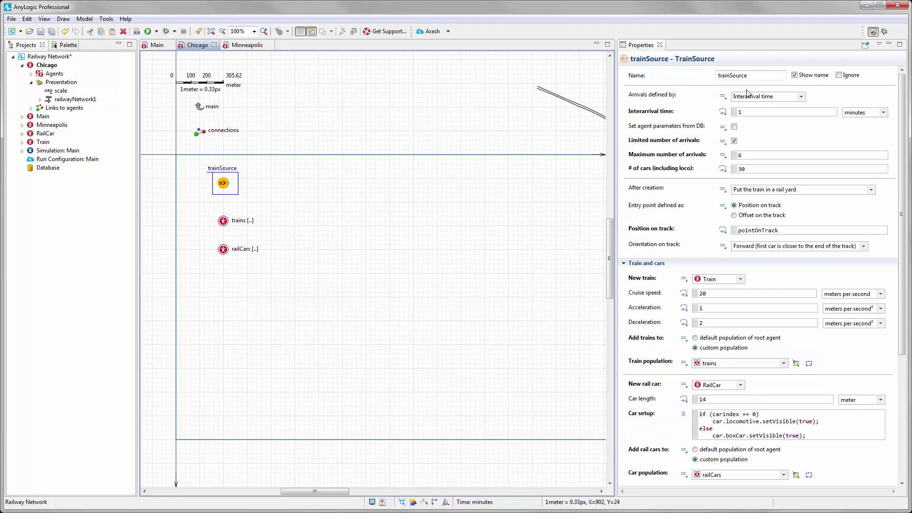
Set trainSource's maximum number of arrivals to 1 and create a railCars presentation
{"action": "left_click", "coordinate": [741, 155]}
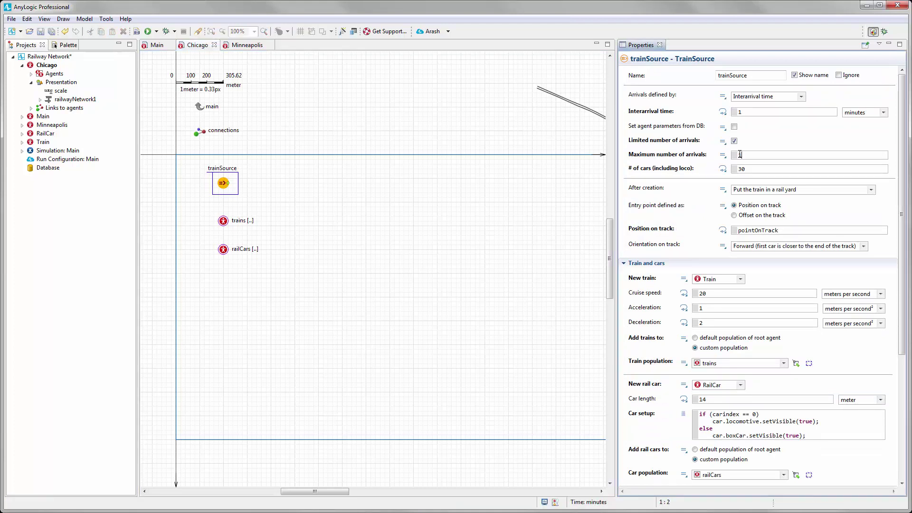
{"action": "left_click", "coordinate": [223, 265]}
{"action": "left_click", "coordinate": [223, 249]}
{"action": "left_click", "coordinate": [659, 320]}
Hide the new railCars presentation at the origin from the upper level
{"action": "scroll", "coordinate": [250, 208], "scroll_direction": "up", "scroll_amount": 2}
{"action": "scroll", "coordinate": [284, 226], "scroll_direction": "up", "scroll_amount": 3}
{"action": "left_click", "coordinate": [275, 240]}
{"action": "left_click", "coordinate": [274, 237]}
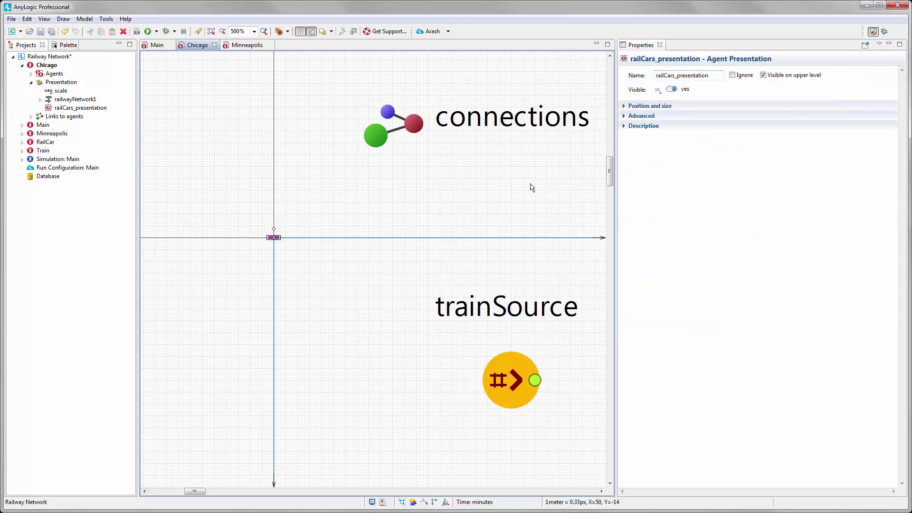
{"action": "left_click", "coordinate": [764, 78]}
Reselect the trainSource block and bring the railway tracks into view
{"action": "left_click_drag", "start_coordinate": [374, 314], "coordinate": [296, 206]}
{"action": "scroll", "coordinate": [295, 206], "scroll_direction": "down", "scroll_amount": 4}
{"action": "left_click_drag", "start_coordinate": [333, 233], "coordinate": [358, 258]}
{"action": "scroll", "coordinate": [367, 252], "scroll_direction": "down", "scroll_amount": 1}
{"action": "left_click", "coordinate": [336, 239]}
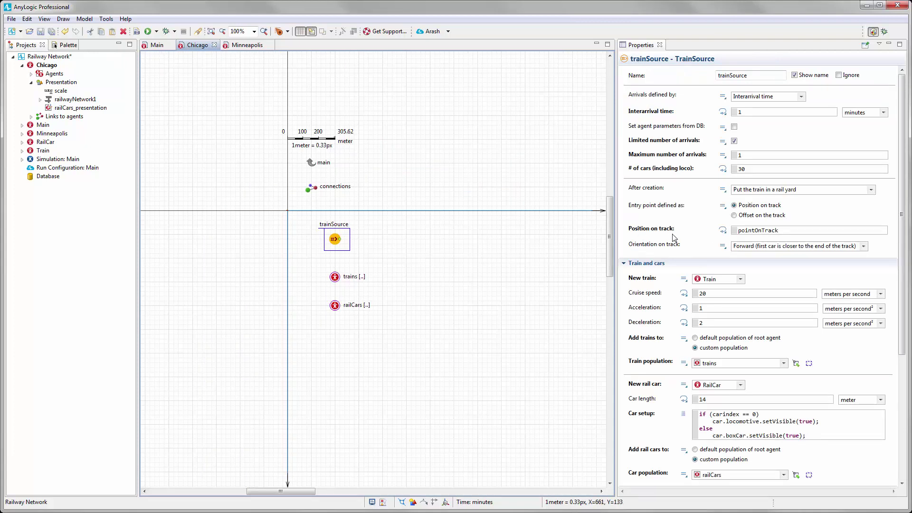
{"action": "left_click_drag", "start_coordinate": [496, 276], "coordinate": [353, 252]}
{"action": "scroll", "coordinate": [350, 252], "scroll_direction": "down", "scroll_amount": 2}
{"action": "left_click_drag", "start_coordinate": [455, 262], "coordinate": [434, 319]}
{"action": "scroll", "coordinate": [442, 267], "scroll_direction": "up", "scroll_amount": 3}
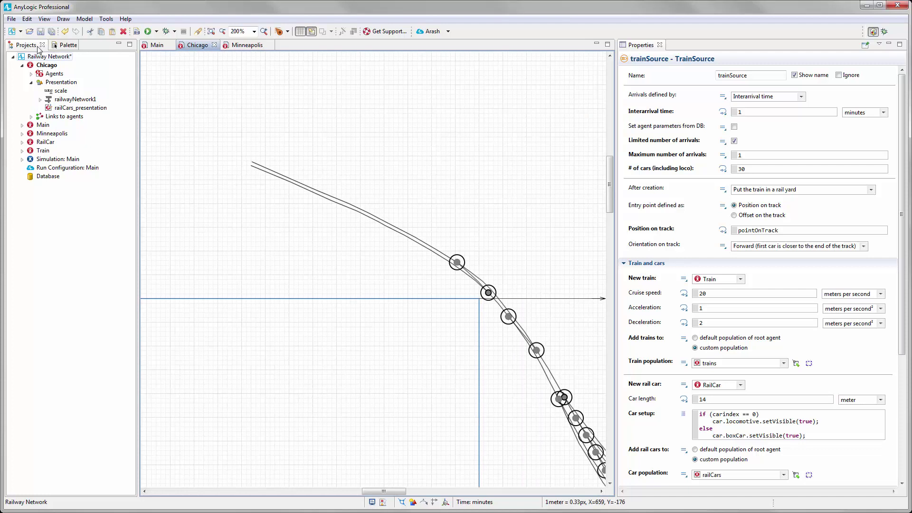
Place a pointOnTrack position from the Rail Library on the upper Chicago track
{"action": "left_click", "coordinate": [63, 45]}
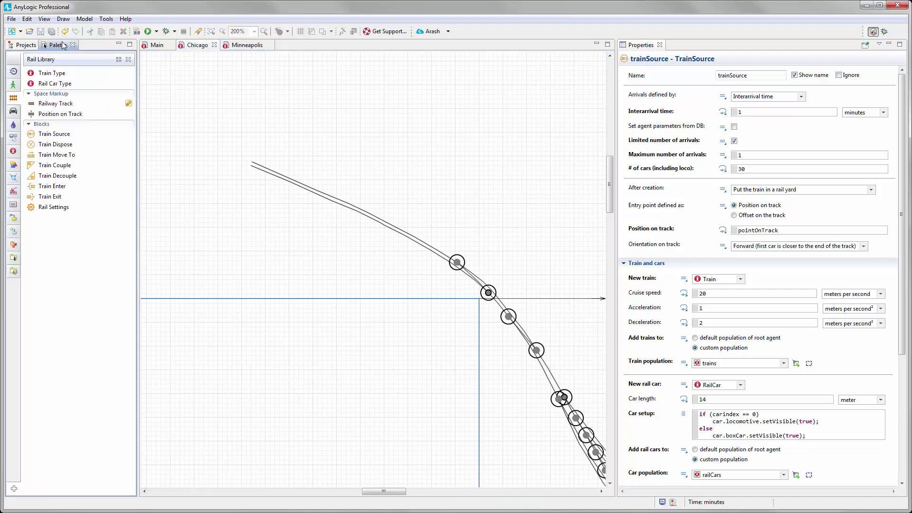
{"action": "left_click", "coordinate": [65, 118]}
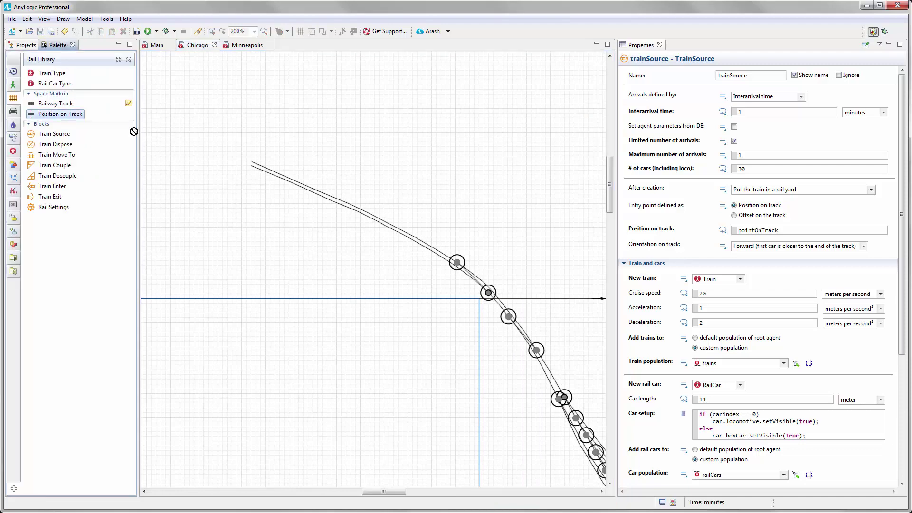
{"action": "left_click", "coordinate": [393, 225]}
{"action": "scroll", "coordinate": [389, 233], "scroll_direction": "up", "scroll_amount": 5}
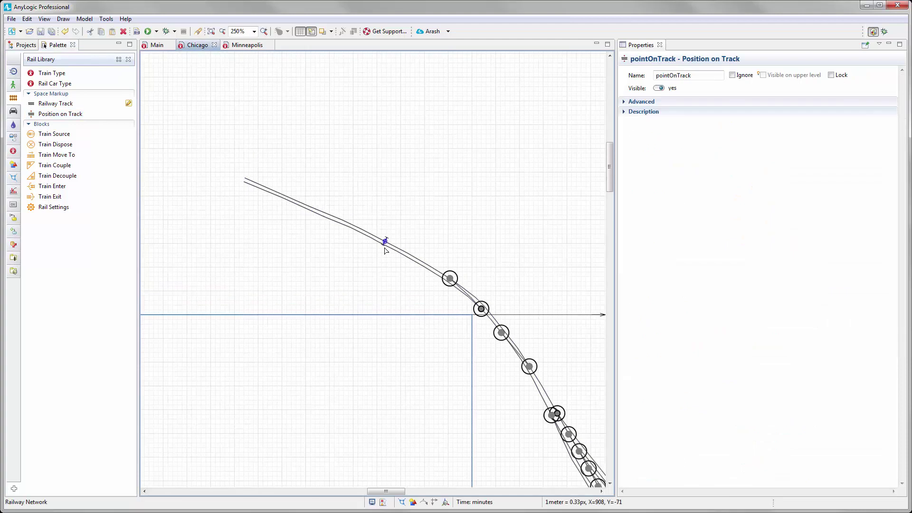
{"action": "scroll", "coordinate": [386, 233], "scroll_direction": "down", "scroll_amount": 2}
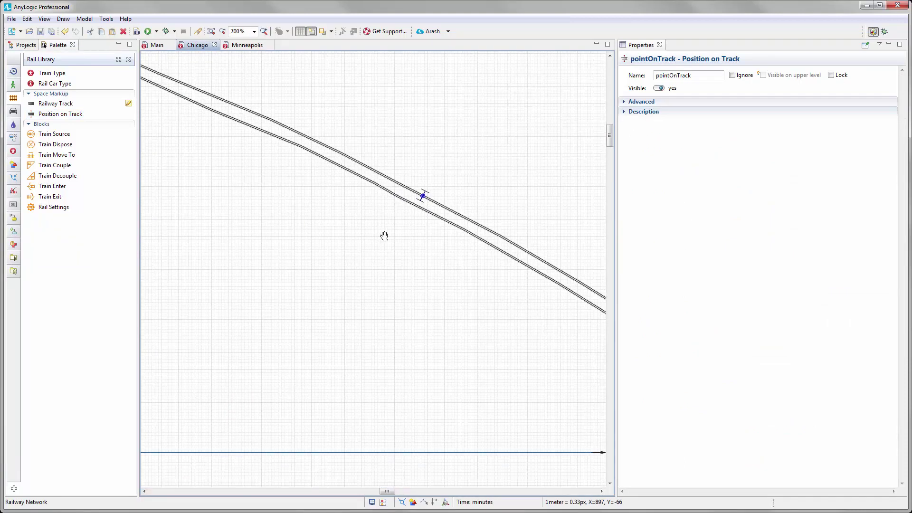
{"action": "scroll", "coordinate": [479, 217], "scroll_direction": "down", "scroll_amount": 3}
{"action": "scroll", "coordinate": [299, 275], "scroll_direction": "down", "scroll_amount": 2}
{"action": "left_click_drag", "start_coordinate": [163, 303], "coordinate": [500, 256]}
{"action": "left_click", "coordinate": [291, 257]}
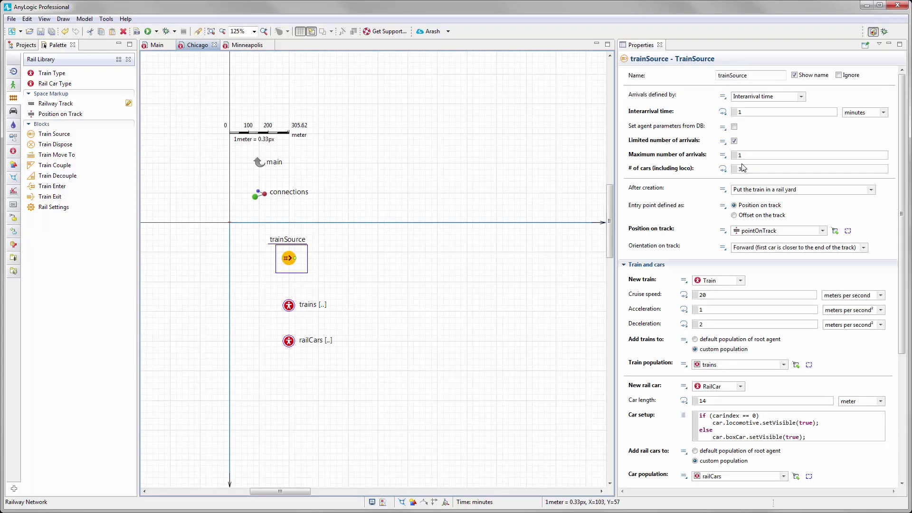
Rename the upper track railwayTrack219 to trackArrival
{"action": "scroll", "coordinate": [401, 211], "scroll_direction": "down", "scroll_amount": 2}
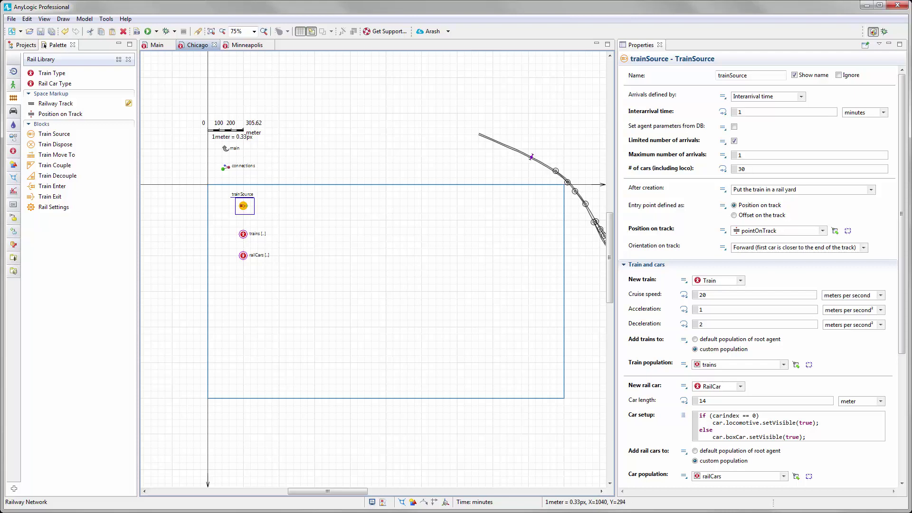
{"action": "left_click_drag", "start_coordinate": [500, 304], "coordinate": [420, 298]}
{"action": "scroll", "coordinate": [420, 297], "scroll_direction": "up", "scroll_amount": 5}
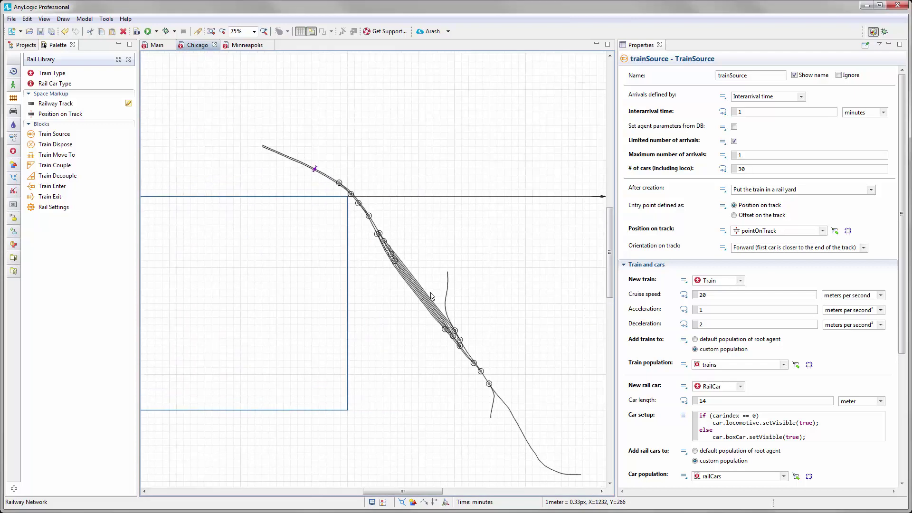
{"action": "scroll", "coordinate": [388, 270], "scroll_direction": "up", "scroll_amount": 3}
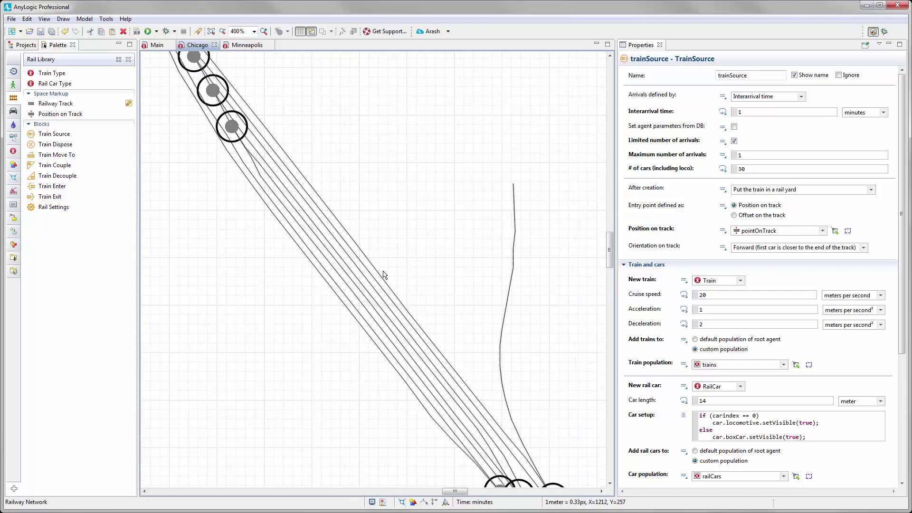
{"action": "left_click", "coordinate": [381, 275]}
{"action": "double_click", "coordinate": [676, 74]}
{"action": "type", "text": "trackArrival"}
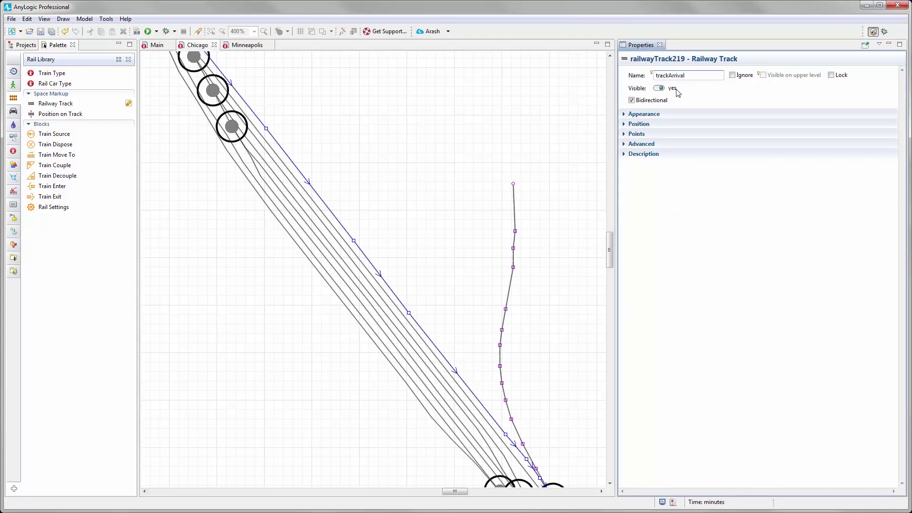
{"action": "left_click", "coordinate": [370, 223]}
{"action": "left_click", "coordinate": [356, 242]}
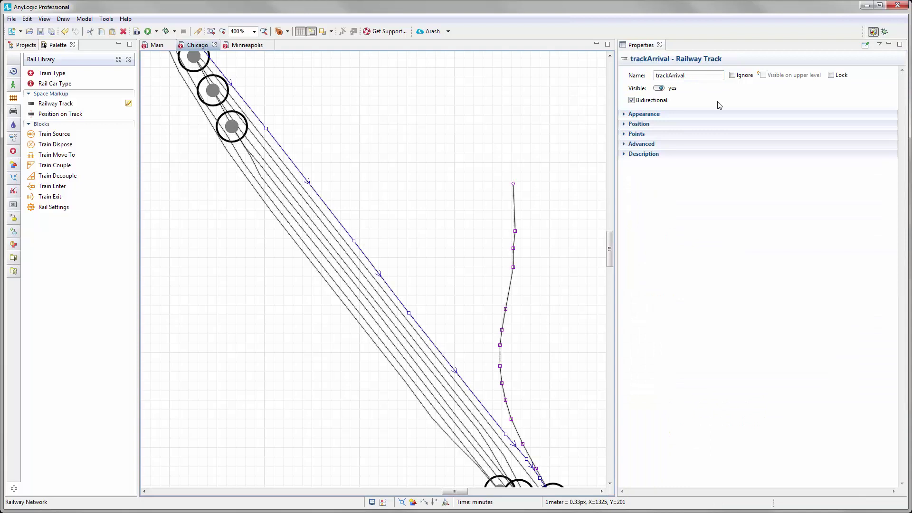
{"action": "left_click", "coordinate": [411, 220]}
{"action": "scroll", "coordinate": [478, 198], "scroll_direction": "down", "scroll_amount": 3}
{"action": "scroll", "coordinate": [477, 197], "scroll_direction": "down", "scroll_amount": 4}
{"action": "left_click_drag", "start_coordinate": [304, 220], "coordinate": [400, 248]}
{"action": "left_click_drag", "start_coordinate": [237, 203], "coordinate": [296, 233]}
{"action": "scroll", "coordinate": [275, 210], "scroll_direction": "up", "scroll_amount": 2}
{"action": "scroll", "coordinate": [275, 212], "scroll_direction": "up", "scroll_amount": 2}
{"action": "scroll", "coordinate": [296, 233], "scroll_direction": "down", "scroll_amount": 1}
Add a Train Move To block after trainSource
{"action": "left_click_drag", "start_coordinate": [371, 234], "coordinate": [349, 223]}
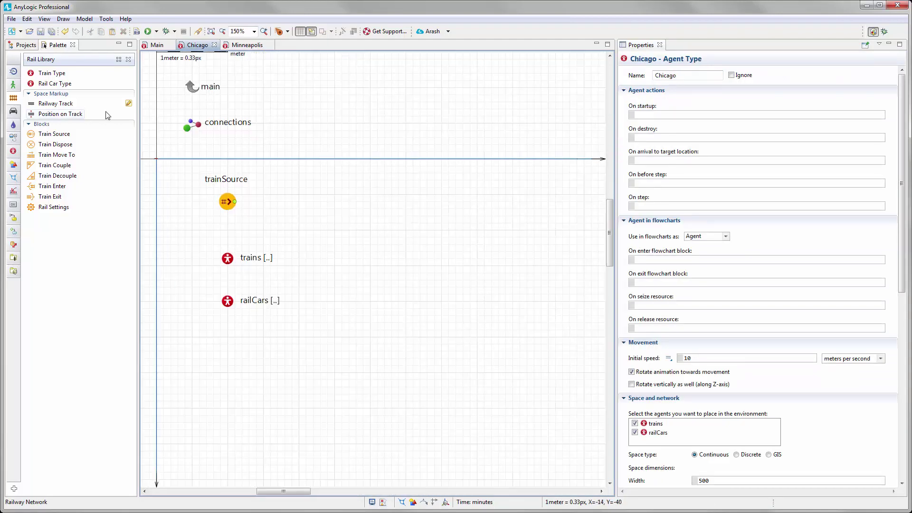
{"action": "left_click_drag", "start_coordinate": [54, 155], "coordinate": [304, 203]}
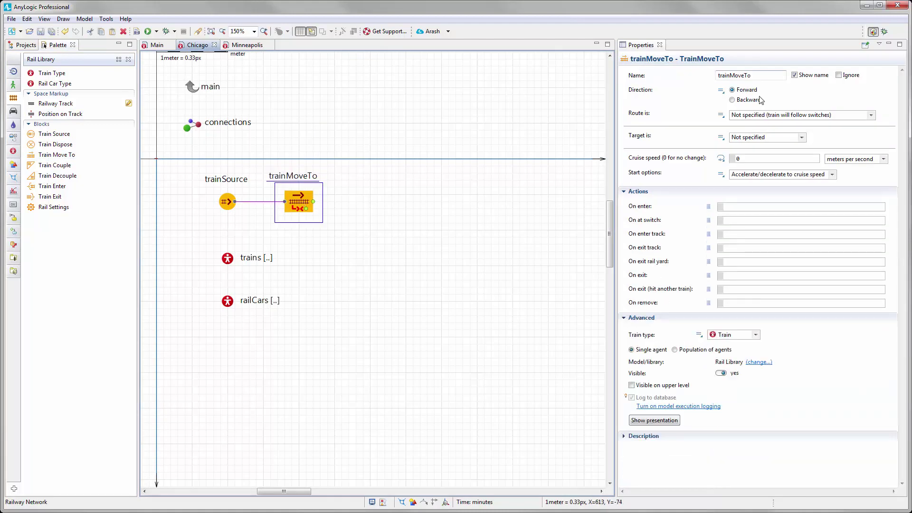
{"action": "scroll", "coordinate": [450, 177], "scroll_direction": "down", "scroll_amount": 4}
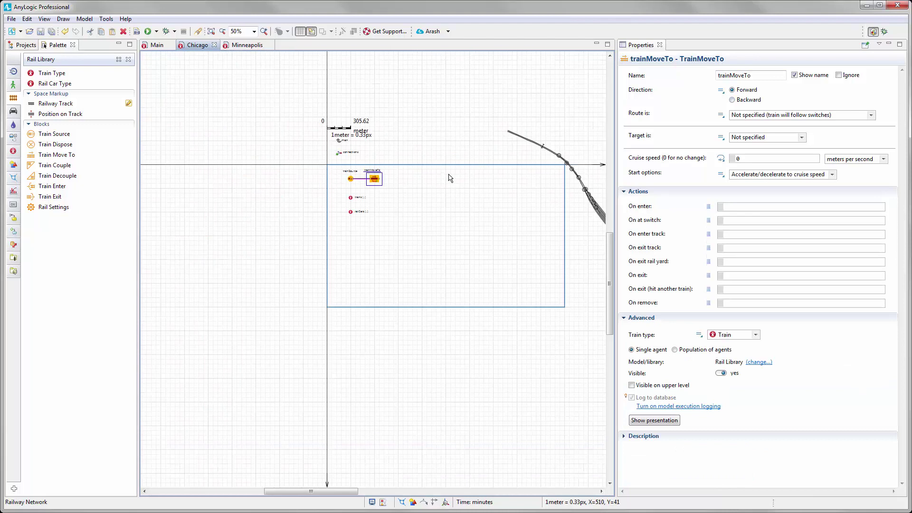
{"action": "scroll", "coordinate": [478, 209], "scroll_direction": "up", "scroll_amount": 4}
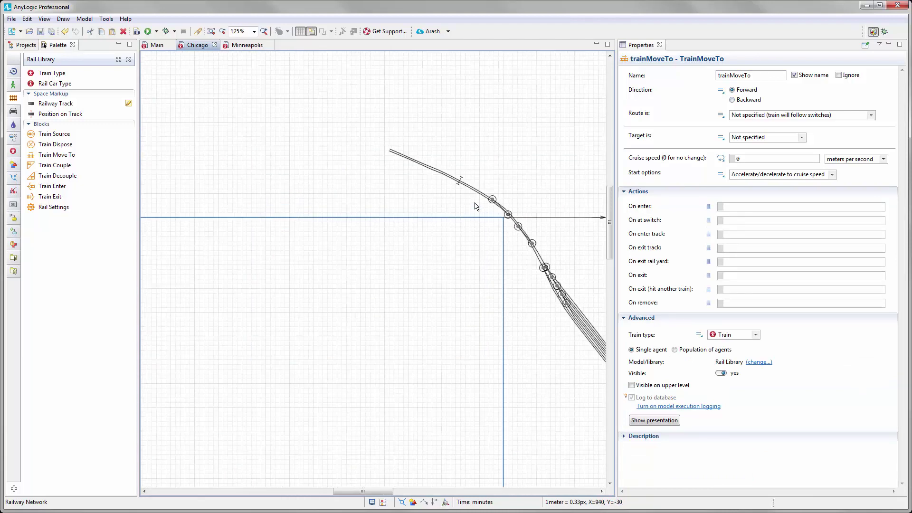
{"action": "left_click", "coordinate": [478, 184]}
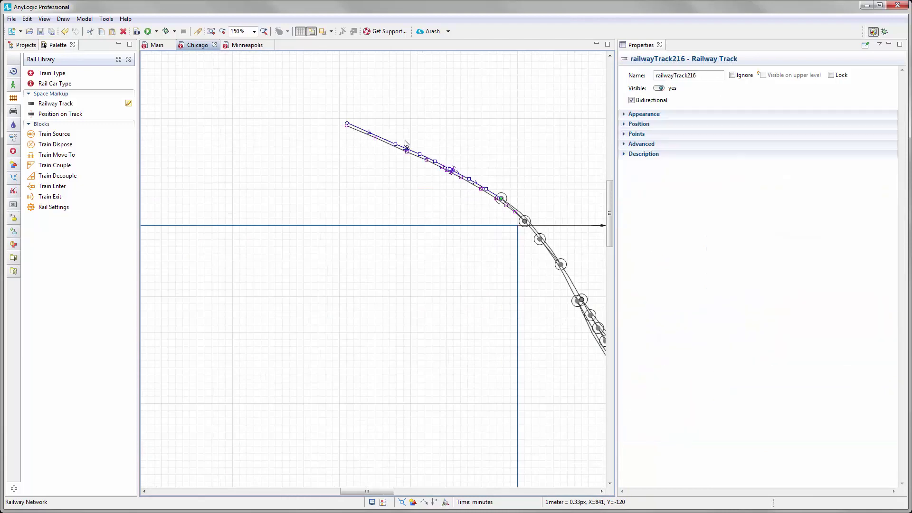
{"action": "left_click_drag", "start_coordinate": [296, 280], "coordinate": [520, 231]}
{"action": "scroll", "coordinate": [386, 235], "scroll_direction": "down", "scroll_amount": 1}
{"action": "left_click_drag", "start_coordinate": [332, 233], "coordinate": [354, 236]}
Make trainMoveTo route automatically to a track-length-based offset on trackArrival
{"action": "left_click", "coordinate": [230, 222]}
{"action": "left_click_drag", "start_coordinate": [299, 235], "coordinate": [379, 236]}
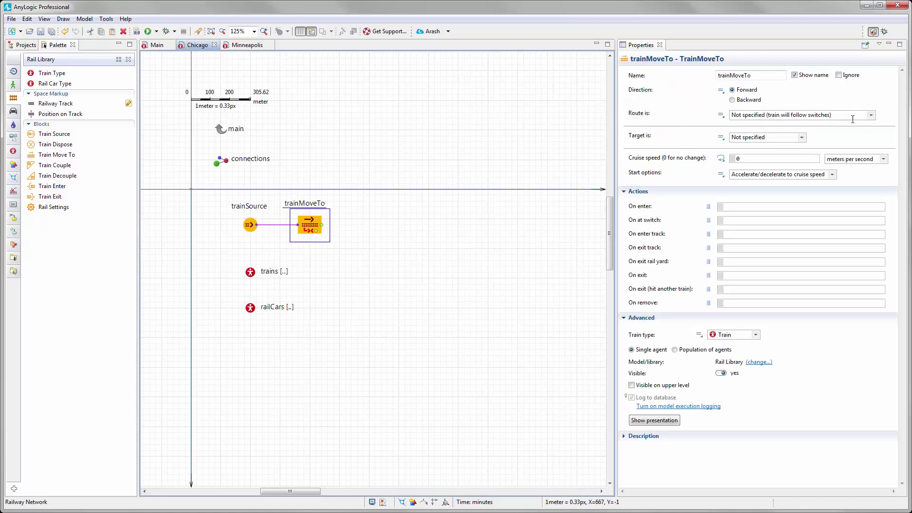
{"action": "left_click", "coordinate": [871, 116]}
{"action": "left_click", "coordinate": [786, 142]}
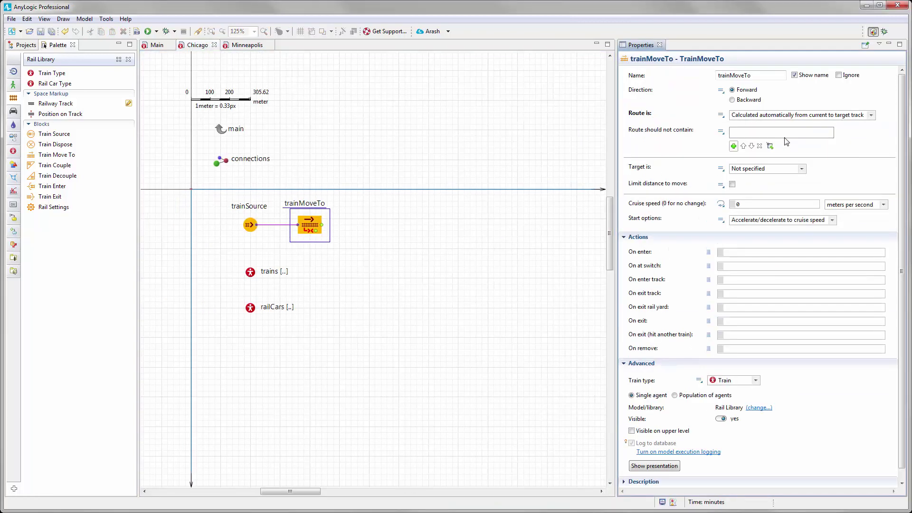
{"action": "left_click", "coordinate": [803, 171]}
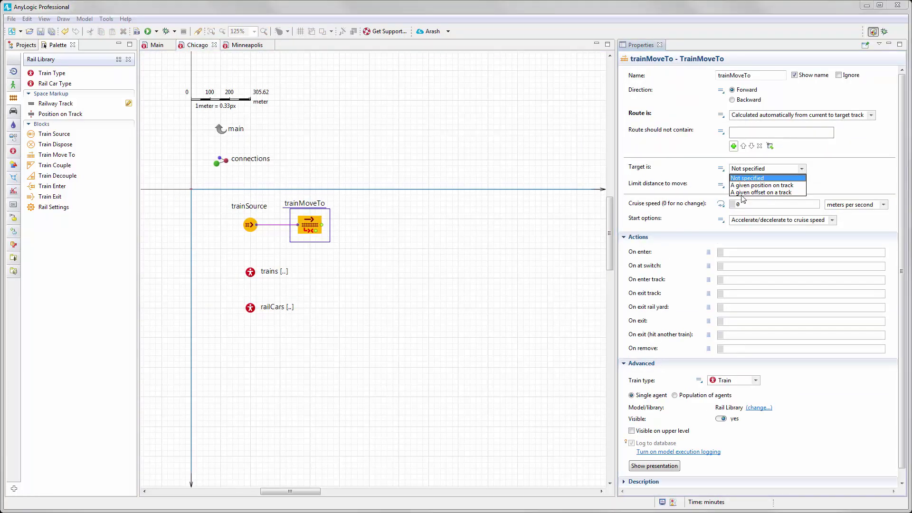
{"action": "left_click", "coordinate": [772, 192]}
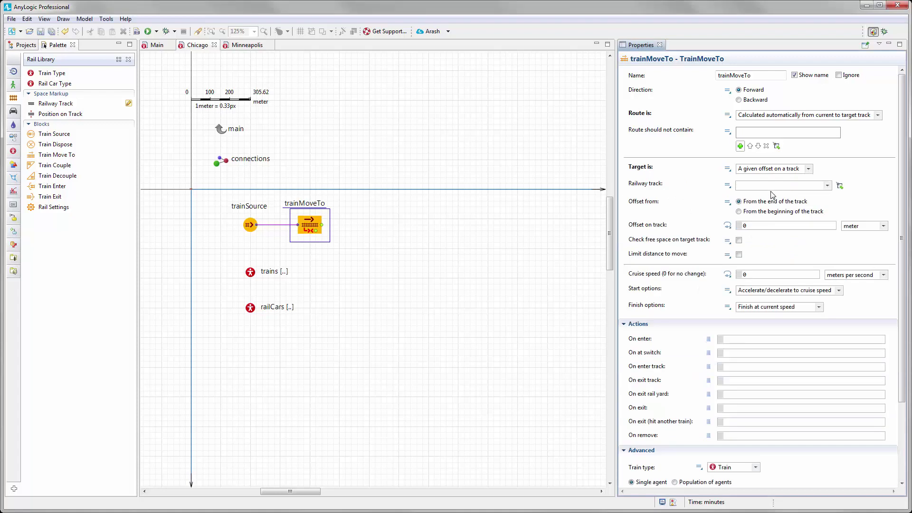
{"action": "left_click", "coordinate": [828, 186]}
{"action": "left_click_drag", "start_coordinate": [827, 204], "coordinate": [828, 242]}
{"action": "left_click", "coordinate": [767, 251]}
{"action": "left_click", "coordinate": [744, 226]}
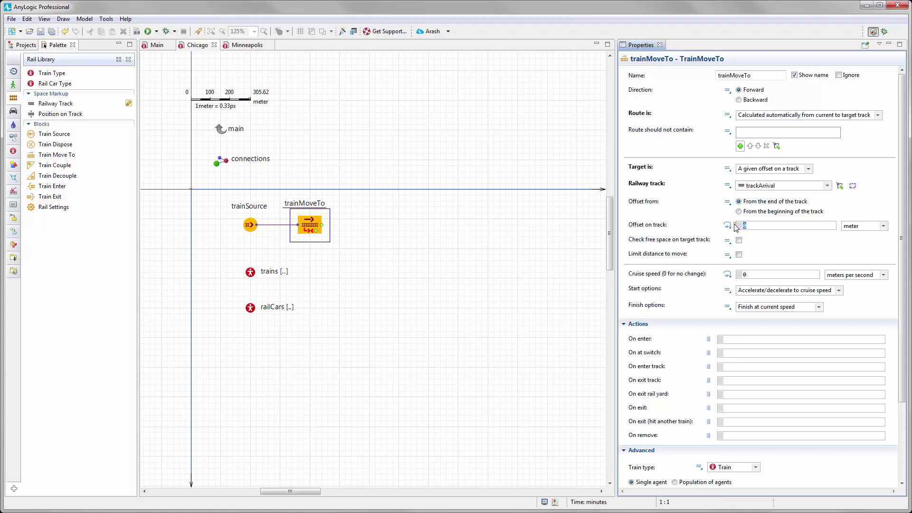
{"action": "type", "text": "tra"}
{"action": "key", "text": "ctrl+space"}
{"action": "type", "text": "ck"}
{"action": "key", "text": "Return"}
Add a Train Decouple block right after trainMoveTo
{"action": "left_click_drag", "start_coordinate": [560, 237], "coordinate": [420, 240]}
{"action": "scroll", "coordinate": [419, 241], "scroll_direction": "down", "scroll_amount": 2}
{"action": "left_click_drag", "start_coordinate": [485, 238], "coordinate": [359, 228]}
{"action": "scroll", "coordinate": [413, 251], "scroll_direction": "up", "scroll_amount": 1}
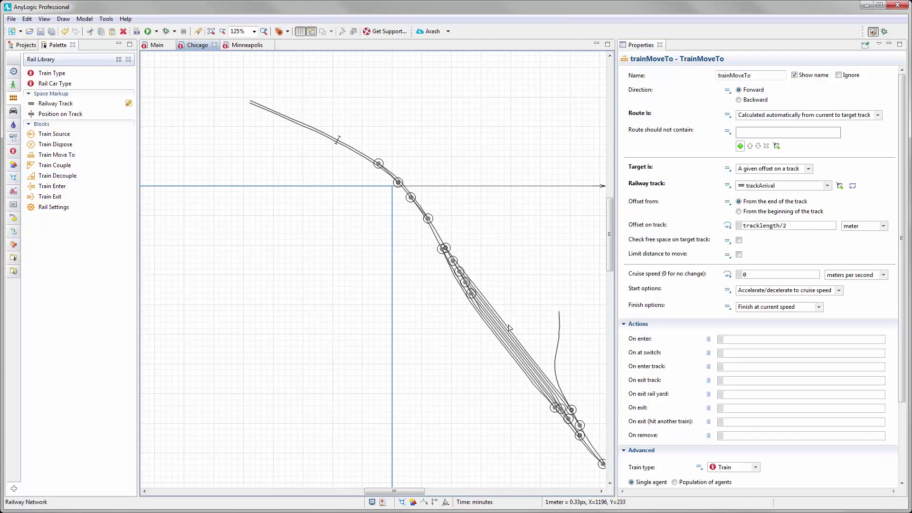
{"action": "left_click_drag", "start_coordinate": [393, 320], "coordinate": [451, 274]}
{"action": "scroll", "coordinate": [450, 274], "scroll_direction": "down", "scroll_amount": 2}
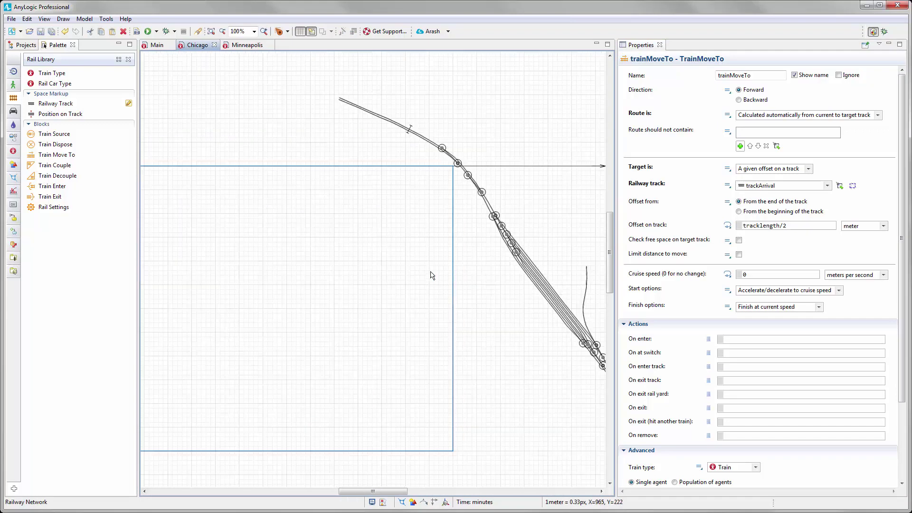
{"action": "left_click_drag", "start_coordinate": [385, 263], "coordinate": [475, 254]}
{"action": "left_click_drag", "start_coordinate": [329, 250], "coordinate": [344, 253]}
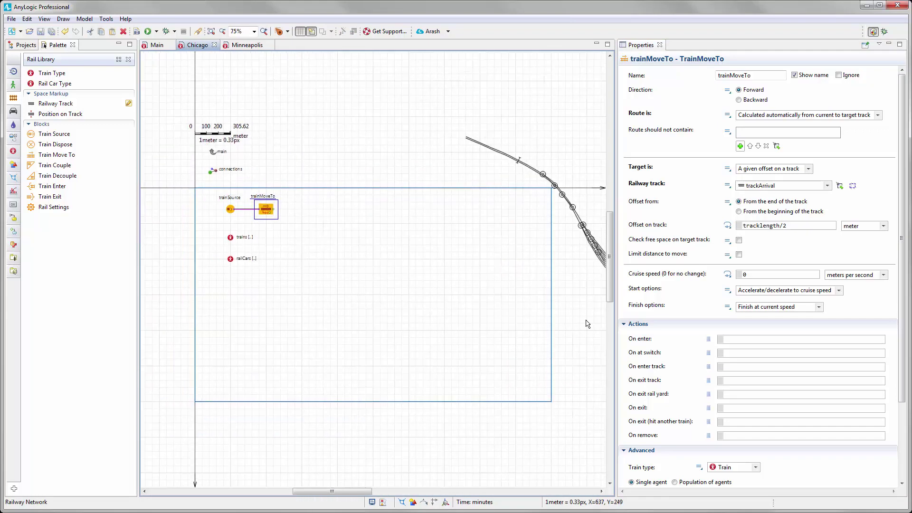
{"action": "scroll", "coordinate": [296, 261], "scroll_direction": "up", "scroll_amount": 3}
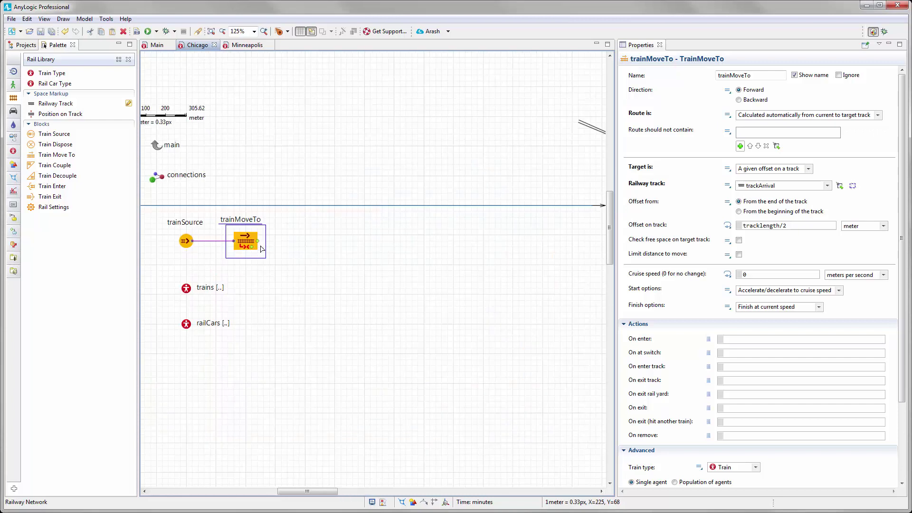
{"action": "left_click_drag", "start_coordinate": [61, 182], "coordinate": [327, 245]}
{"action": "scroll", "coordinate": [332, 259], "scroll_direction": "down", "scroll_amount": 2}
{"action": "scroll", "coordinate": [336, 262], "scroll_direction": "down", "scroll_amount": 1}
Add a Train Couple block and connect trainDecouple's output to it
{"action": "left_click_drag", "start_coordinate": [55, 169], "coordinate": [461, 240]}
{"action": "scroll", "coordinate": [350, 286], "scroll_direction": "up", "scroll_amount": 2}
{"action": "scroll", "coordinate": [283, 264], "scroll_direction": "up", "scroll_amount": 1}
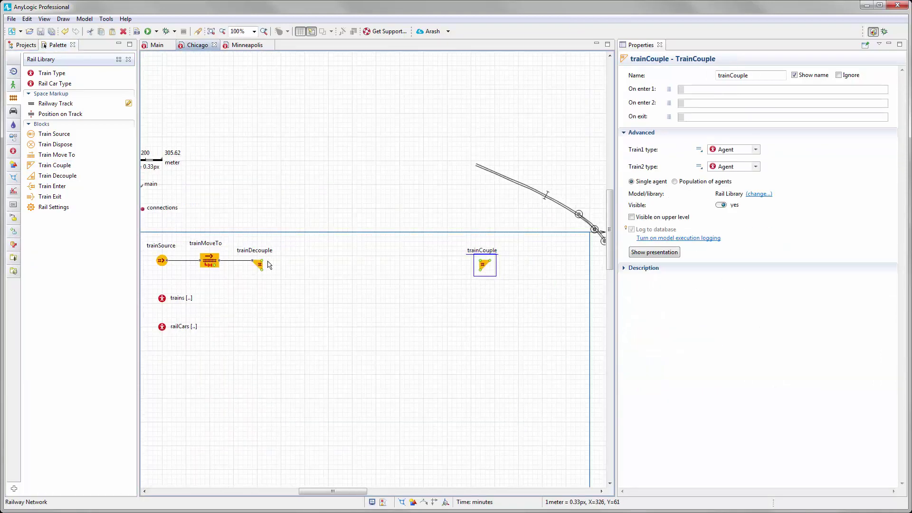
{"action": "left_click_drag", "start_coordinate": [264, 262], "coordinate": [482, 265]}
{"action": "left_click", "coordinate": [294, 274]}
Make trainDecouple create a new Train, starting the car count with train.size()
{"action": "left_click", "coordinate": [257, 265]}
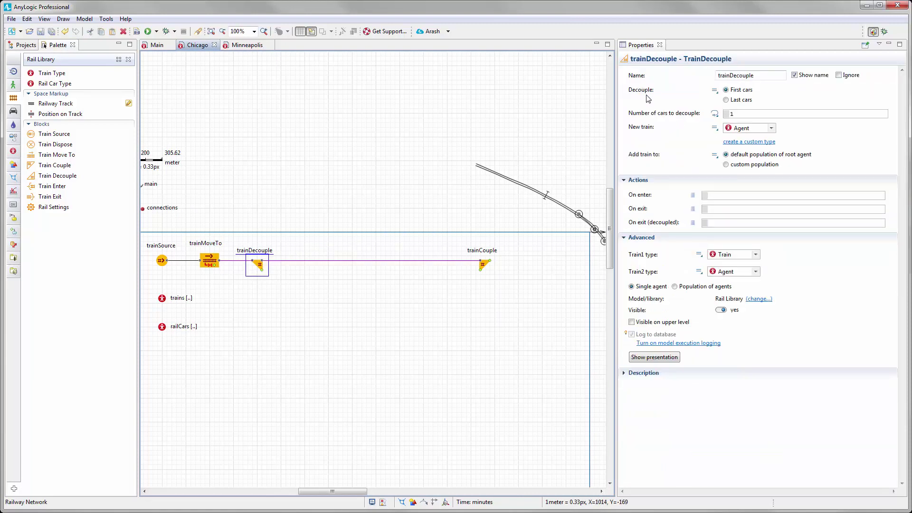
{"action": "left_click", "coordinate": [771, 128]}
{"action": "left_click", "coordinate": [740, 175]}
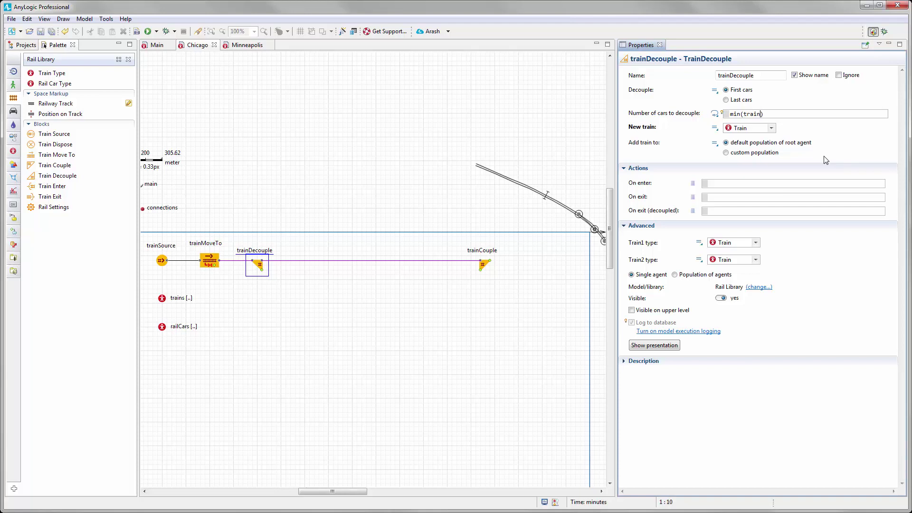
{"action": "type", "text": "."}
{"action": "key", "text": "Escape"}
{"action": "type", "text": "si"}
{"action": "key", "text": "ctrl+space"}
{"action": "key", "text": "Return"}
Complete the car count as min(train.size(), uniform_discr(5, 10))
{"action": "left_click", "coordinate": [345, 33]}
{"action": "left_click_drag", "start_coordinate": [342, 157], "coordinate": [345, 101]}
{"action": "left_click", "coordinate": [291, 86]}
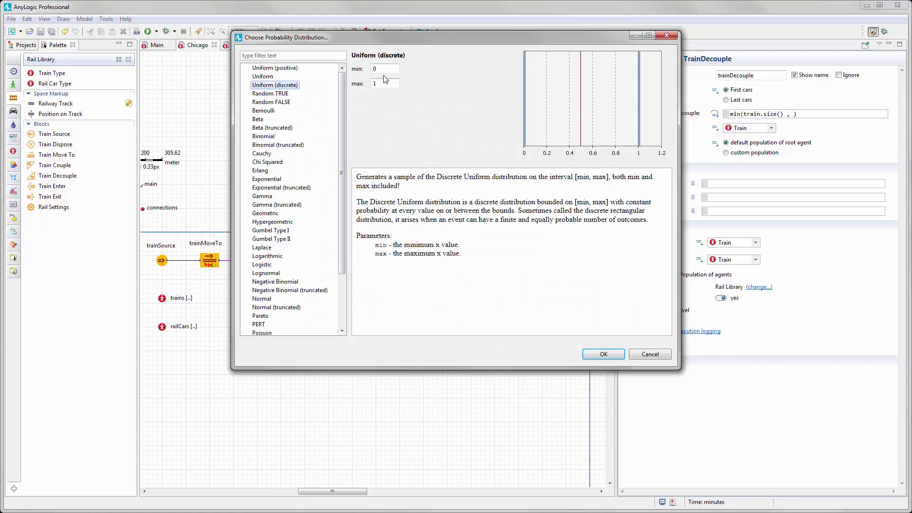
{"action": "double_click", "coordinate": [376, 68]}
{"action": "type", "text": "5"}
{"action": "left_click", "coordinate": [383, 83]}
{"action": "type", "text": "0"}
{"action": "left_click", "coordinate": [617, 357]}
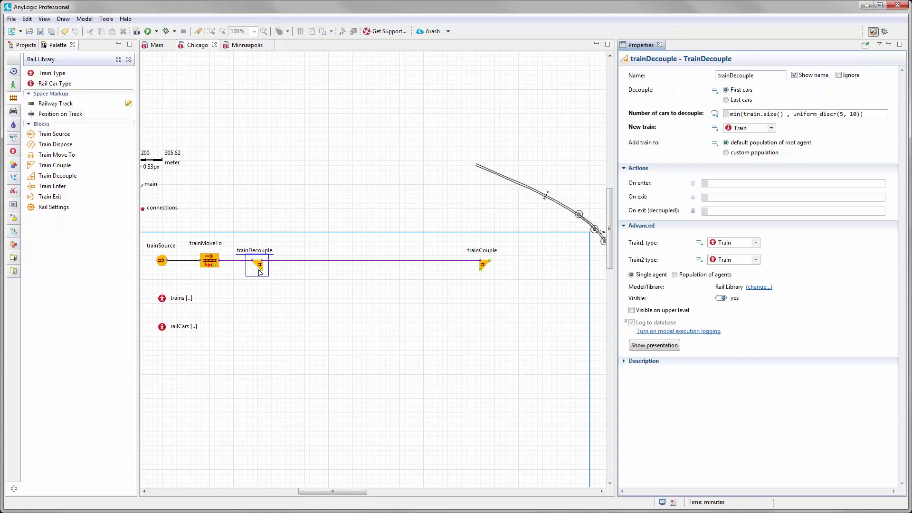
Rename the branching track railwayTrack209 to trackDeparture
{"action": "left_click_drag", "start_coordinate": [403, 319], "coordinate": [341, 305]}
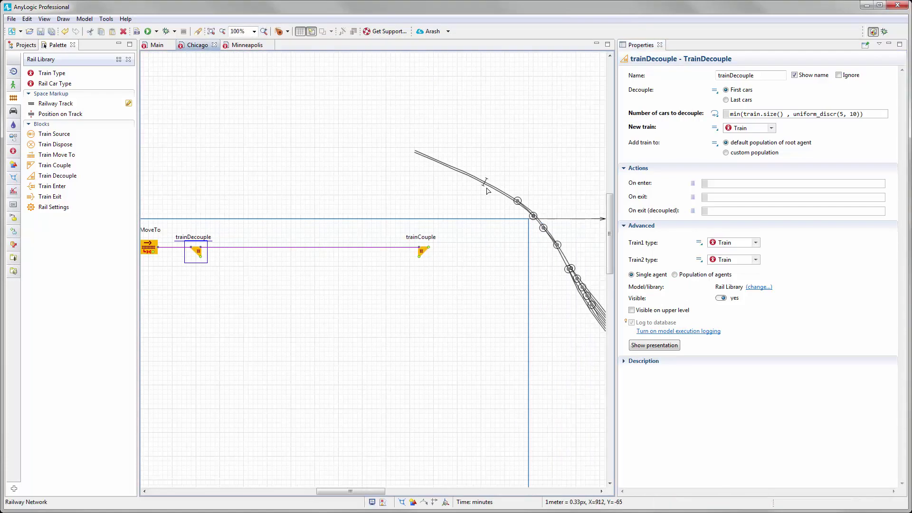
{"action": "left_click_drag", "start_coordinate": [543, 288], "coordinate": [354, 213]}
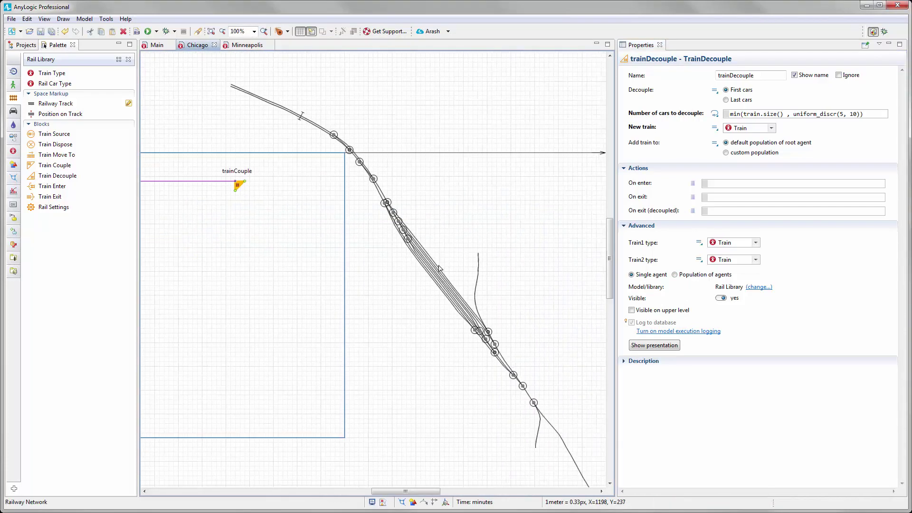
{"action": "left_click_drag", "start_coordinate": [335, 267], "coordinate": [456, 256]}
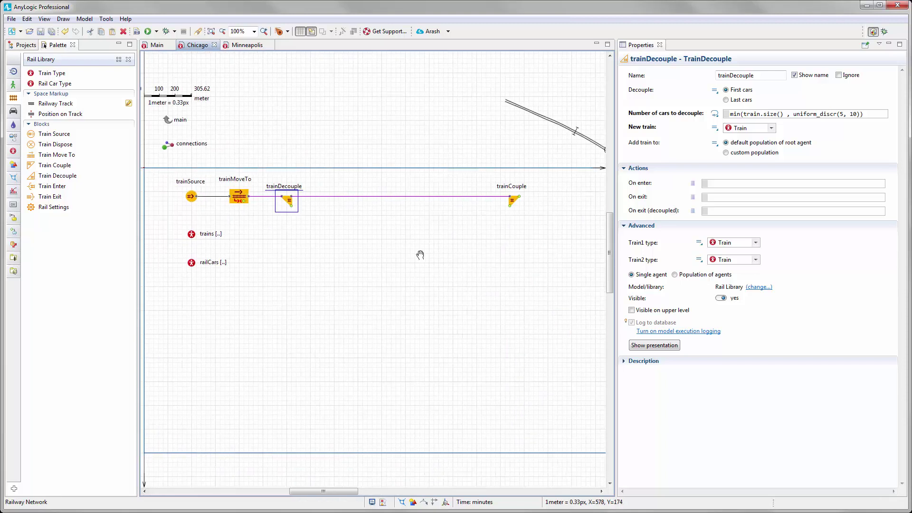
{"action": "left_click_drag", "start_coordinate": [522, 306], "coordinate": [336, 287]}
{"action": "scroll", "coordinate": [421, 341], "scroll_direction": "up", "scroll_amount": 1}
{"action": "scroll", "coordinate": [437, 336], "scroll_direction": "up", "scroll_amount": 1}
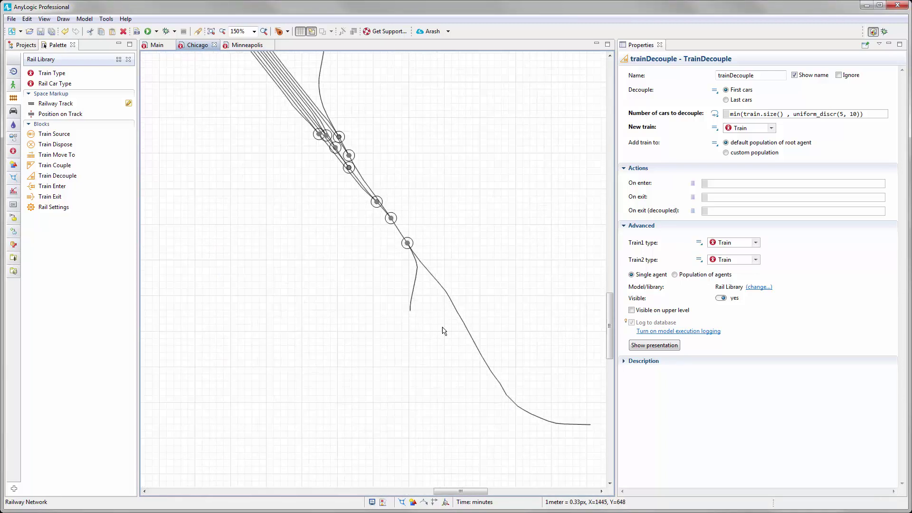
{"action": "left_click", "coordinate": [458, 314]}
{"action": "double_click", "coordinate": [688, 75]}
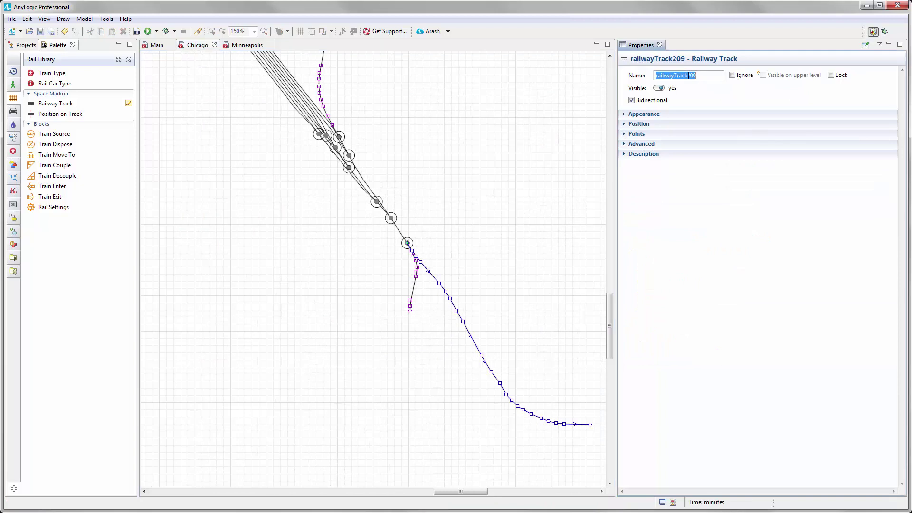
{"action": "type", "text": "trackDeparture"}
{"action": "left_click", "coordinate": [354, 276]}
Place trainMoveTo1 below trainDecouple, fed from its second output via a right-angled connector
{"action": "scroll", "coordinate": [417, 261], "scroll_direction": "down", "scroll_amount": 3}
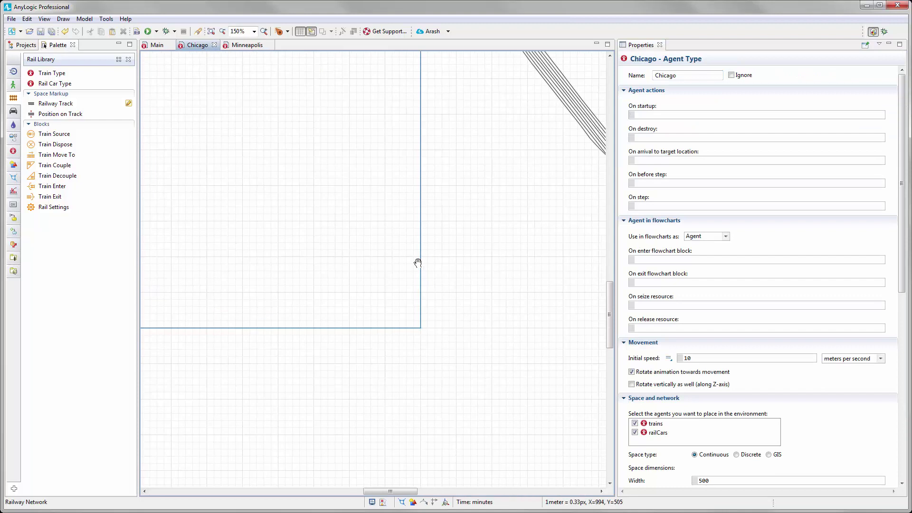
{"action": "left_click_drag", "start_coordinate": [321, 221], "coordinate": [443, 323]}
{"action": "scroll", "coordinate": [367, 245], "scroll_direction": "up", "scroll_amount": 2}
{"action": "left_click_drag", "start_coordinate": [356, 222], "coordinate": [388, 255]}
{"action": "left_click_drag", "start_coordinate": [61, 156], "coordinate": [347, 263]}
{"action": "left_click_drag", "start_coordinate": [355, 259], "coordinate": [305, 255]}
{"action": "left_click", "coordinate": [322, 241]}
{"action": "left_click_drag", "start_coordinate": [393, 282], "coordinate": [344, 244]}
{"action": "scroll", "coordinate": [358, 257], "scroll_direction": "down", "scroll_amount": 1}
Set trainMoveTo1 to route automatically to an offset on trackDeparture
{"action": "left_click", "coordinate": [291, 210]}
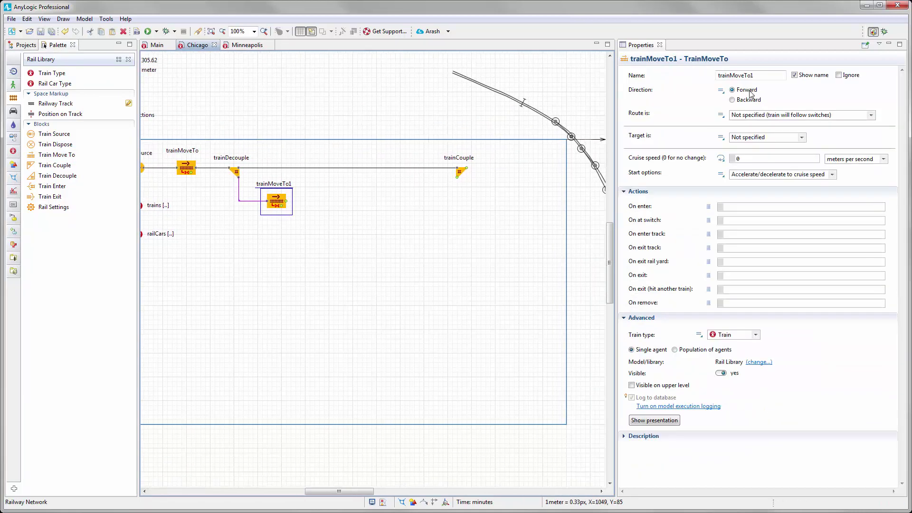
{"action": "left_click", "coordinate": [873, 117]}
{"action": "left_click", "coordinate": [805, 140]}
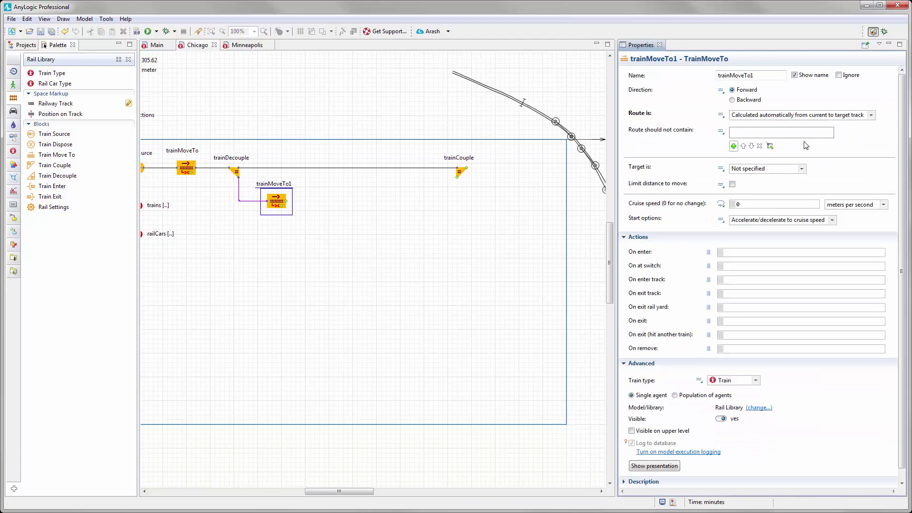
{"action": "left_click", "coordinate": [803, 169]}
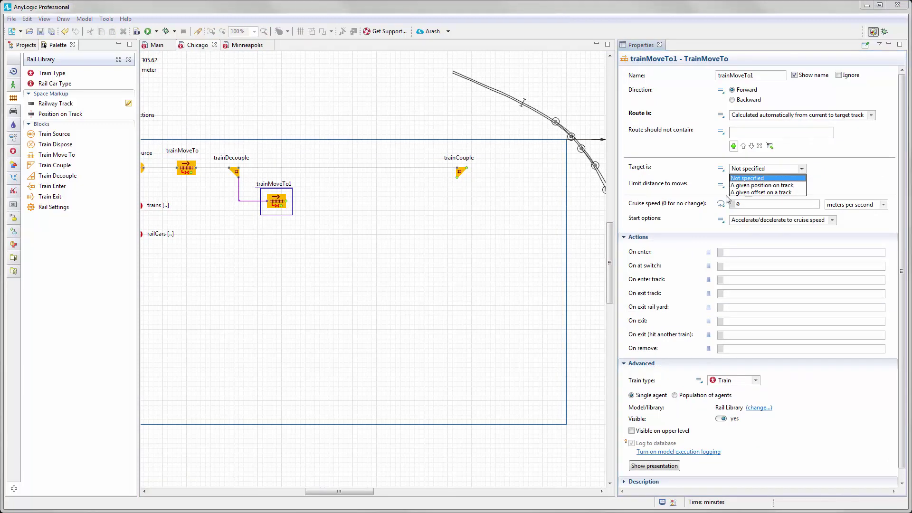
{"action": "left_click", "coordinate": [767, 186]}
{"action": "scroll", "coordinate": [766, 196], "scroll_direction": "down", "scroll_amount": 2}
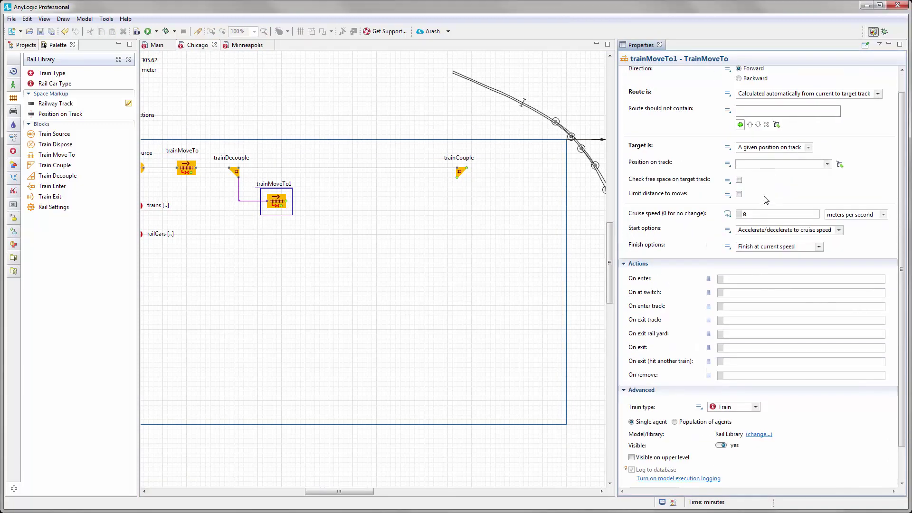
{"action": "left_click", "coordinate": [808, 148]}
{"action": "left_click", "coordinate": [792, 172]}
{"action": "left_click", "coordinate": [827, 164]}
{"action": "left_click_drag", "start_coordinate": [828, 184], "coordinate": [828, 221]}
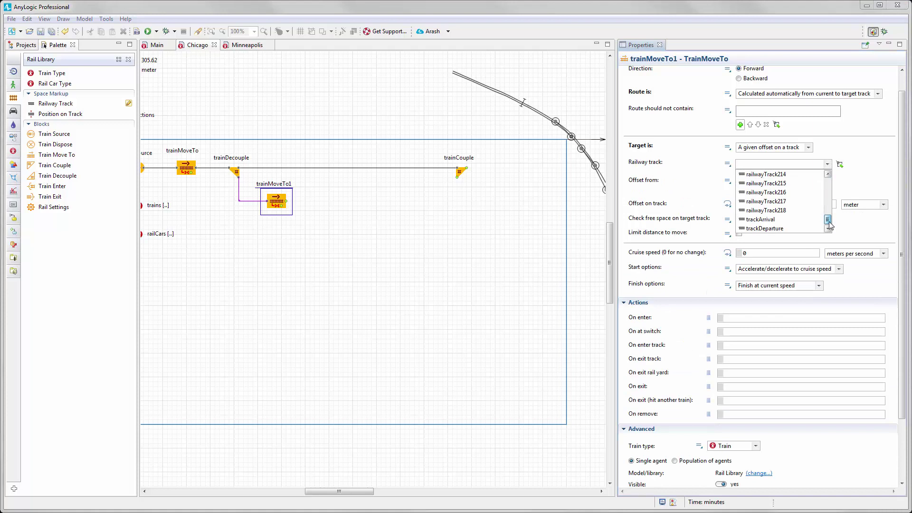
{"action": "left_click", "coordinate": [765, 229]}
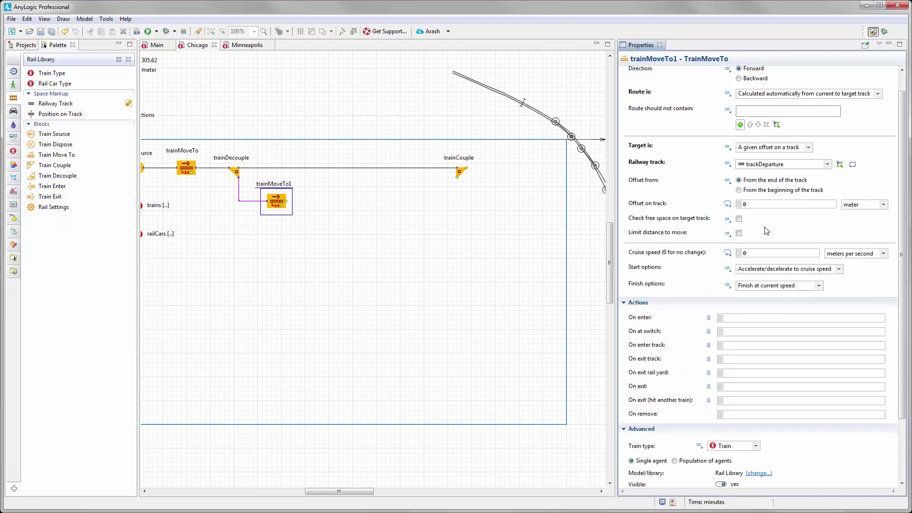
Measure the offset from trackDeparture's beginning and set it to train.getLength()
{"action": "left_click", "coordinate": [756, 191]}
{"action": "left_click_drag", "start_coordinate": [464, 250], "coordinate": [314, 186]}
{"action": "left_click_drag", "start_coordinate": [490, 291], "coordinate": [366, 216]}
{"action": "scroll", "coordinate": [485, 279], "scroll_direction": "up", "scroll_amount": 2}
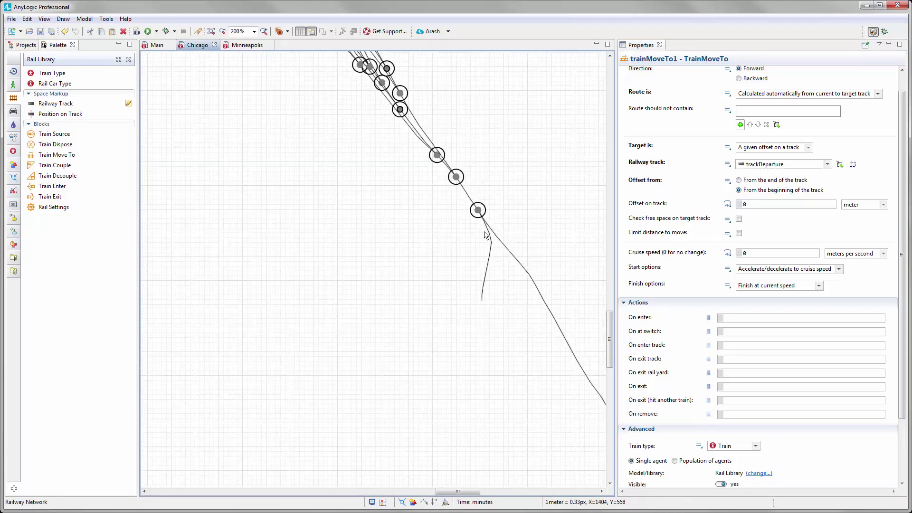
{"action": "left_click", "coordinate": [510, 251]}
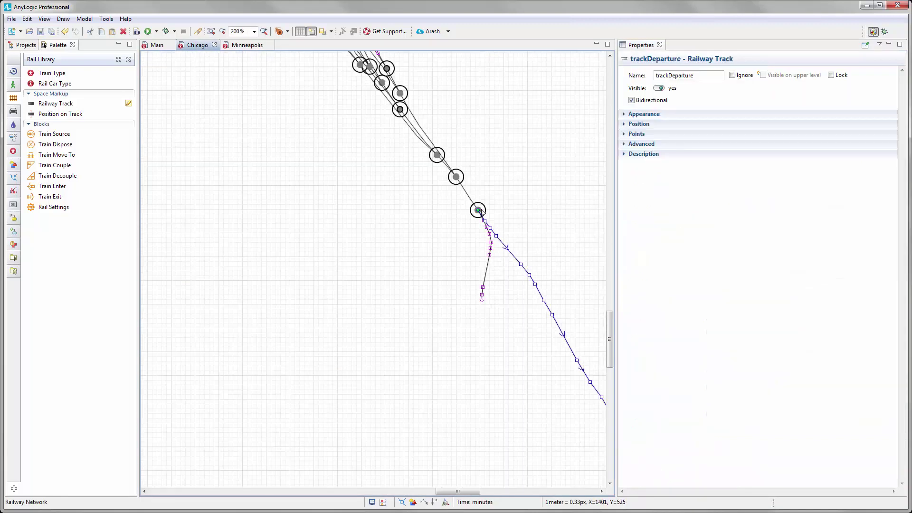
{"action": "scroll", "coordinate": [481, 281], "scroll_direction": "down", "scroll_amount": 3}
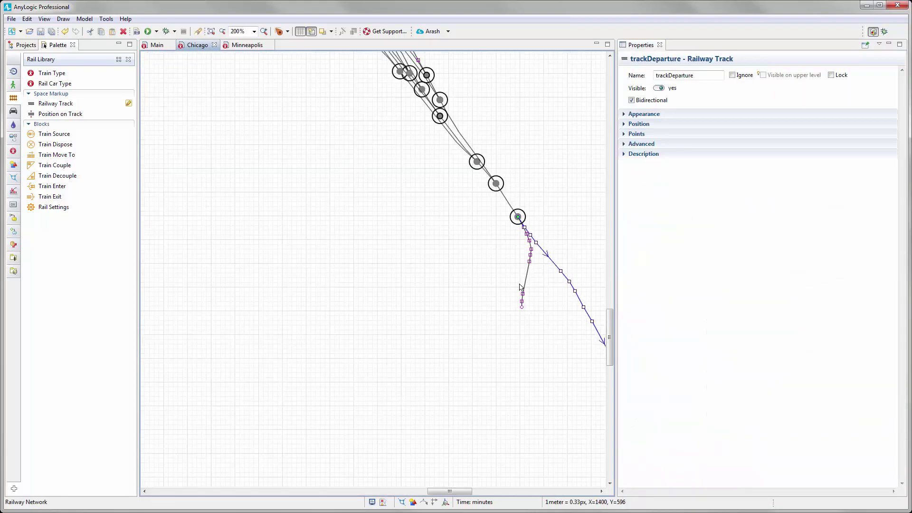
{"action": "scroll", "coordinate": [520, 285], "scroll_direction": "down", "scroll_amount": 1}
{"action": "left_click_drag", "start_coordinate": [314, 237], "coordinate": [526, 331]}
{"action": "left_click", "coordinate": [335, 217]}
{"action": "left_click", "coordinate": [745, 226]}
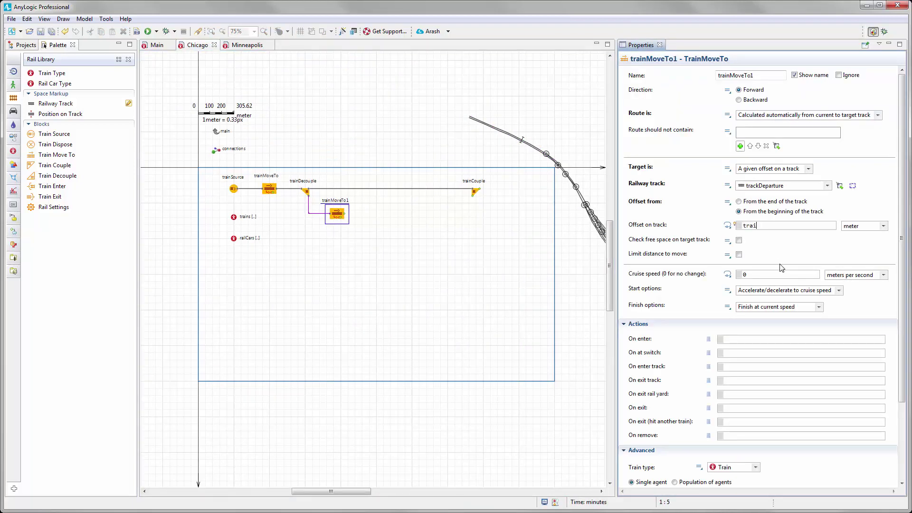
{"action": "type", "text": "train.getLength() + 50"}
{"action": "left_click", "coordinate": [505, 273]}
{"action": "scroll", "coordinate": [408, 258], "scroll_direction": "up", "scroll_amount": 2}
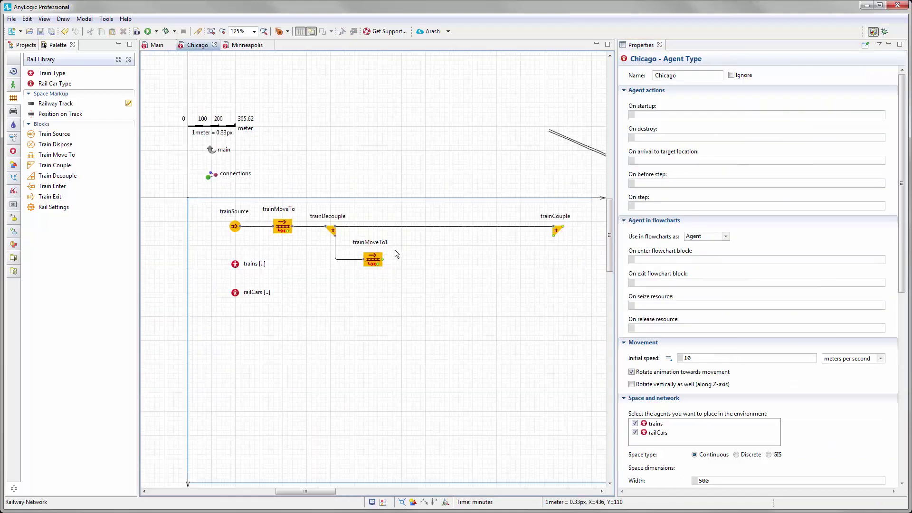
Add a trainDispose block at the end of the trainMoveTo1 branch
{"action": "left_click_drag", "start_coordinate": [45, 144], "coordinate": [373, 238]}
{"action": "scroll", "coordinate": [373, 238], "scroll_direction": "down", "scroll_amount": 2}
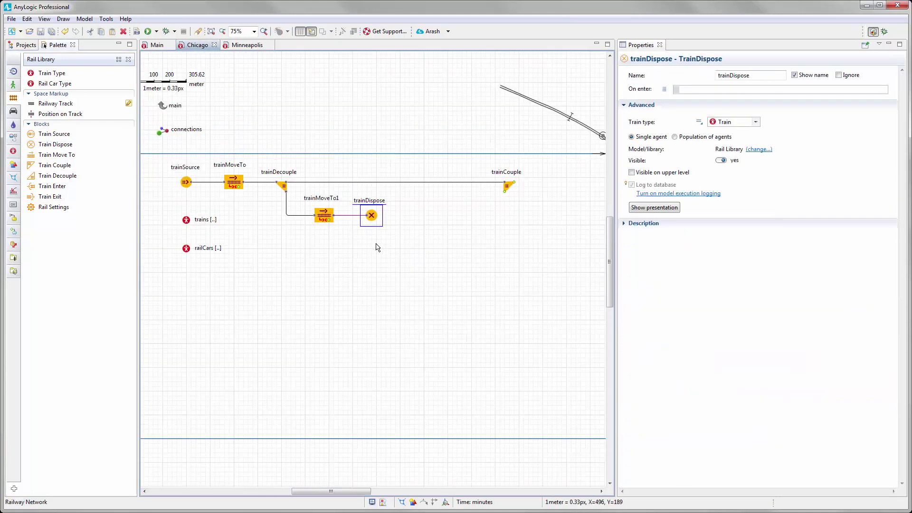
{"action": "scroll", "coordinate": [448, 257], "scroll_direction": "down", "scroll_amount": 1}
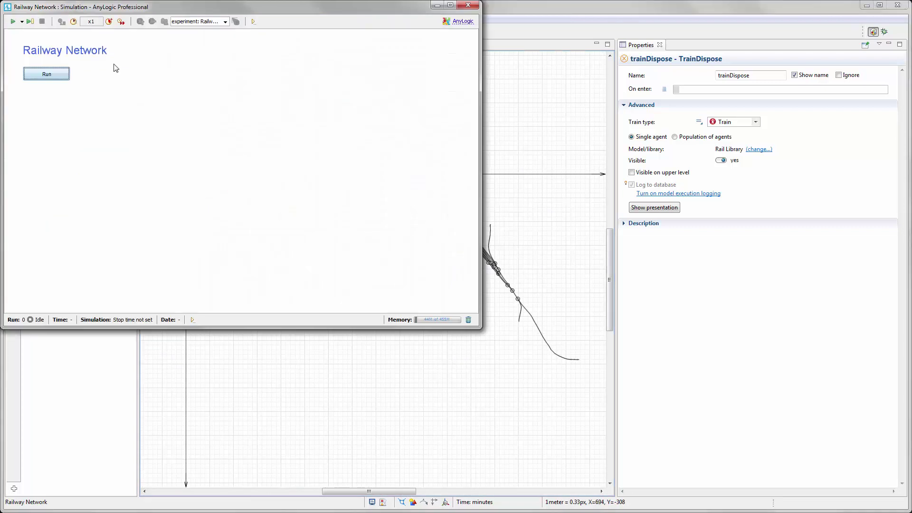
{"action": "left_click_drag", "start_coordinate": [353, 70], "coordinate": [353, 71]}
Slow the simulation to x1/5, start the run and open the chicago agent's view
{"action": "double_click", "coordinate": [242, 86]}
{"action": "left_click", "coordinate": [223, 139]}
{"action": "left_click", "coordinate": [223, 139]}
{"action": "double_click", "coordinate": [352, 220]}
Pan and zoom along the Chicago tracks to follow the moving trains
{"action": "left_click_drag", "start_coordinate": [549, 165], "coordinate": [363, 140]}
{"action": "scroll", "coordinate": [416, 151], "scroll_direction": "up", "scroll_amount": 3}
{"action": "left_click_drag", "start_coordinate": [396, 197], "coordinate": [339, 135]}
{"action": "scroll", "coordinate": [385, 180], "scroll_direction": "down", "scroll_amount": 3}
{"action": "mouse_move", "coordinate": [434, 211]}
{"action": "left_mouse_down"}
{"action": "mouse_move", "coordinate": [404, 174]}
{"action": "mouse_move", "coordinate": [444, 206]}
{"action": "mouse_move", "coordinate": [440, 198]}
{"action": "left_mouse_up"}
{"action": "scroll", "coordinate": [412, 185], "scroll_direction": "up", "scroll_amount": 2}
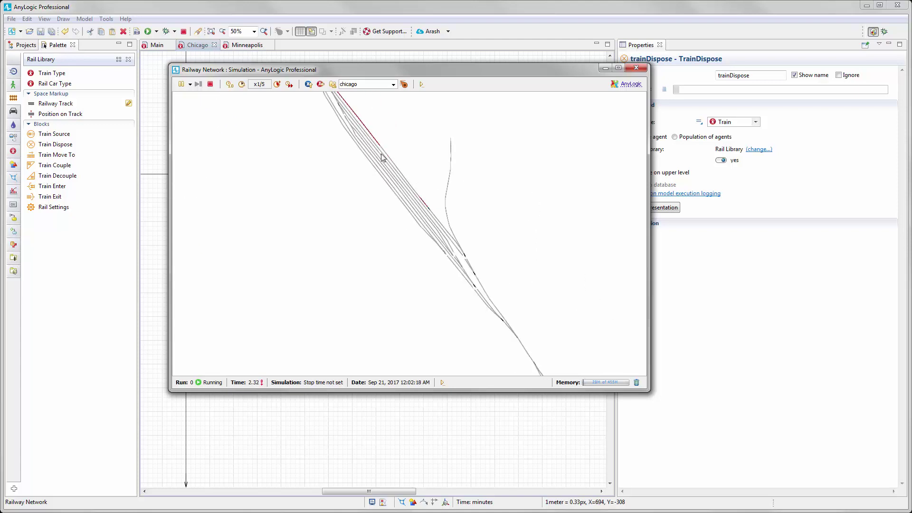
{"action": "left_click_drag", "start_coordinate": [484, 262], "coordinate": [421, 157]}
{"action": "left_click_drag", "start_coordinate": [483, 232], "coordinate": [454, 153]}
{"action": "scroll", "coordinate": [454, 190], "scroll_direction": "up", "scroll_amount": 1}
{"action": "scroll", "coordinate": [454, 153], "scroll_direction": "down", "scroll_amount": 1}
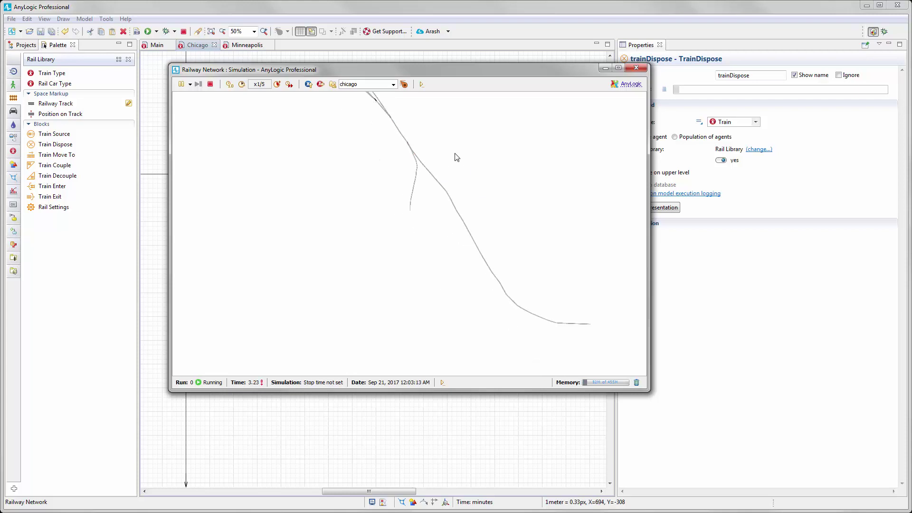
{"action": "scroll", "coordinate": [415, 159], "scroll_direction": "up", "scroll_amount": 5}
{"action": "scroll", "coordinate": [406, 155], "scroll_direction": "down", "scroll_amount": 5}
Pan out to show all flowchart blocks and tracks, then close the simulation window
{"action": "left_click_drag", "start_coordinate": [394, 181], "coordinate": [522, 255]}
{"action": "left_click_drag", "start_coordinate": [371, 214], "coordinate": [488, 272]}
{"action": "scroll", "coordinate": [452, 257], "scroll_direction": "down", "scroll_amount": 3}
{"action": "left_click_drag", "start_coordinate": [404, 219], "coordinate": [446, 279]}
{"action": "scroll", "coordinate": [391, 215], "scroll_direction": "up", "scroll_amount": 3}
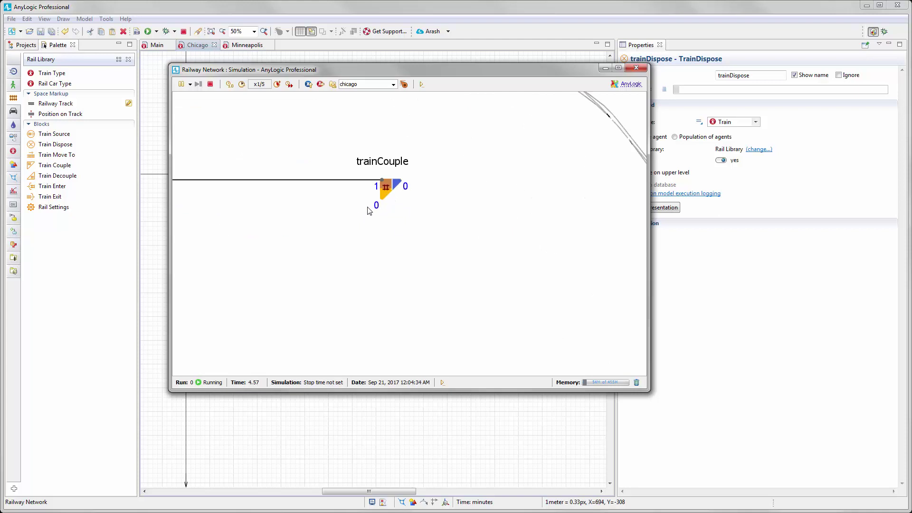
{"action": "scroll", "coordinate": [384, 210], "scroll_direction": "down", "scroll_amount": 4}
{"action": "left_click_drag", "start_coordinate": [369, 224], "coordinate": [492, 211]}
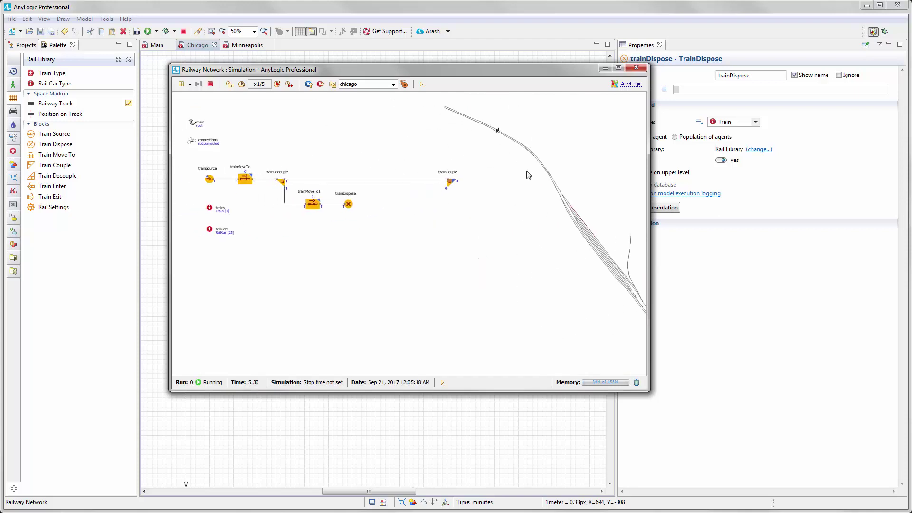
{"action": "left_click", "coordinate": [636, 69]}
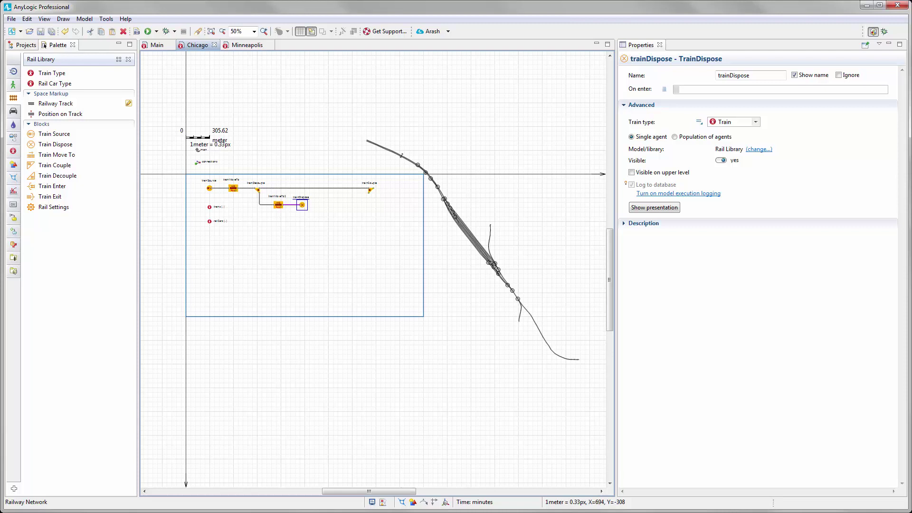
Select four adjacent yard tracks and create a collection from them
{"action": "scroll", "coordinate": [477, 309], "scroll_direction": "up", "scroll_amount": 5}
{"action": "scroll", "coordinate": [453, 245], "scroll_direction": "up", "scroll_amount": 3}
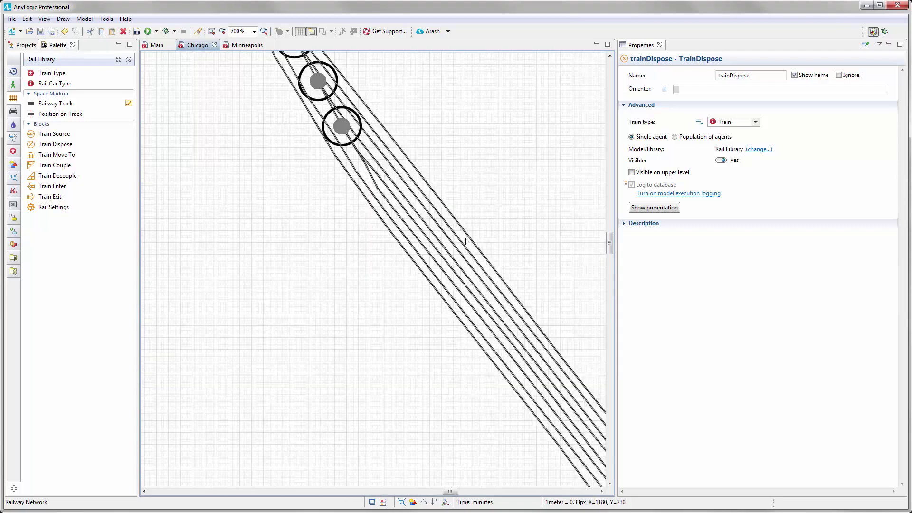
{"action": "left_click", "coordinate": [431, 236]}
{"action": "left_click", "coordinate": [426, 248], "text": "shift"}
{"action": "left_click", "coordinate": [419, 261], "text": "shift"}
{"action": "left_click", "coordinate": [413, 269], "text": "shift"}
{"action": "right_click", "coordinate": [413, 269]}
{"action": "left_click", "coordinate": [445, 319]}
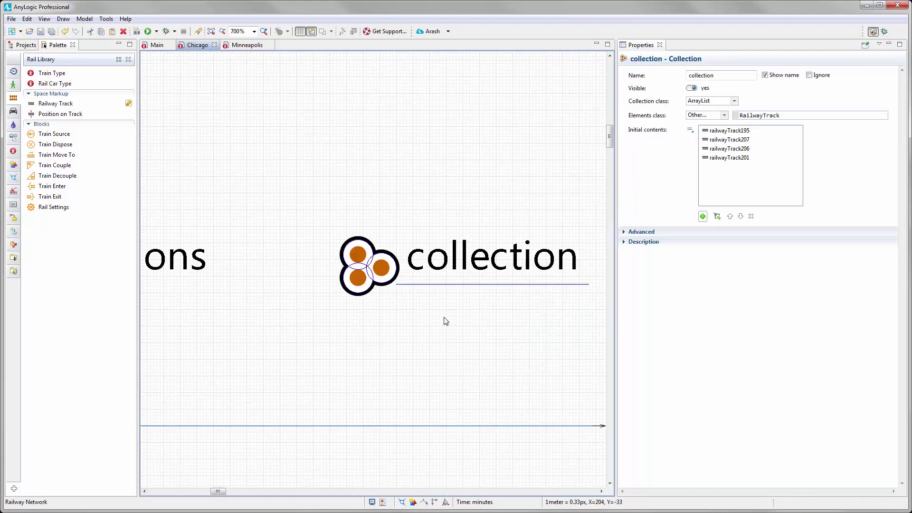
Place the collection below railCars and rename it tracksCollection
{"action": "left_click_drag", "start_coordinate": [388, 228], "coordinate": [340, 393]}
{"action": "double_click", "coordinate": [712, 76]}
{"action": "left_click", "coordinate": [690, 76]}
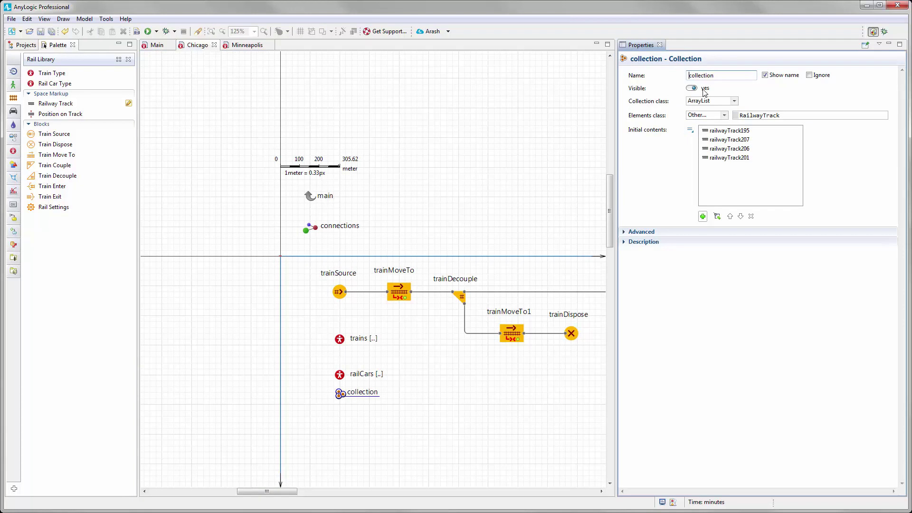
{"action": "type", "text": "tracks"}
{"action": "key", "text": "Delete"}
{"action": "type", "text": "C"}
{"action": "key", "text": "Return"}
Move the trainDispose block further to the right
{"action": "scroll", "coordinate": [563, 362], "scroll_direction": "up", "scroll_amount": 3}
{"action": "left_click_drag", "start_coordinate": [394, 251], "coordinate": [490, 252]}
{"action": "left_click_drag", "start_coordinate": [358, 283], "coordinate": [393, 313]}
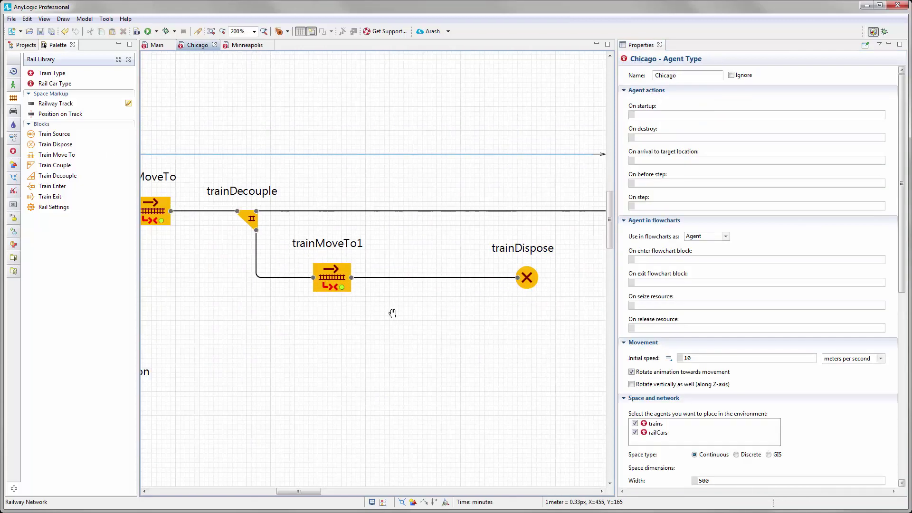
Insert a Train Move To block, trainMoveTo2, on the connector before trainDispose
{"action": "left_click_drag", "start_coordinate": [67, 161], "coordinate": [448, 289]}
{"action": "scroll", "coordinate": [468, 315], "scroll_direction": "down", "scroll_amount": 3}
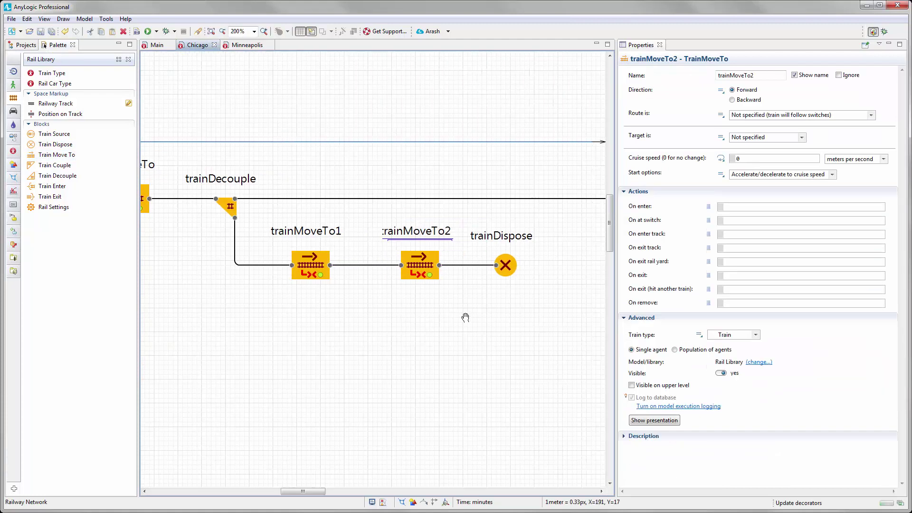
{"action": "left_click_drag", "start_coordinate": [558, 343], "coordinate": [244, 276]}
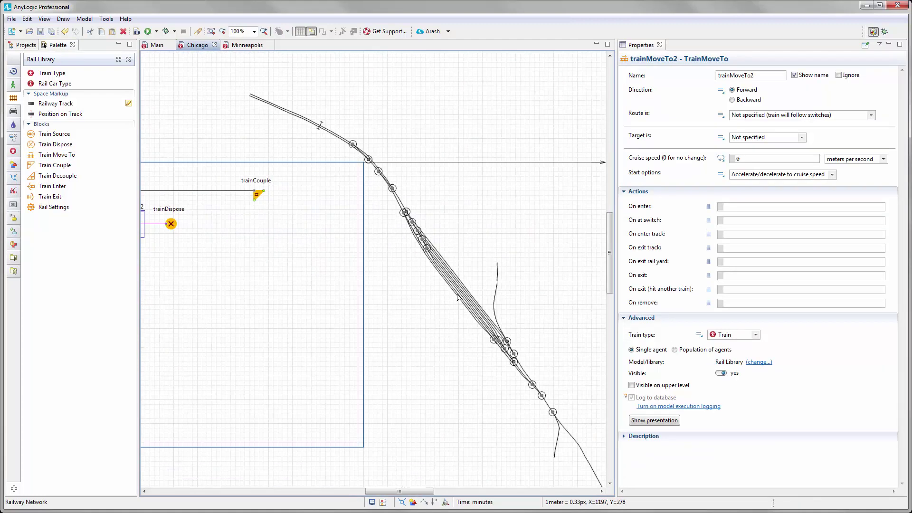
{"action": "scroll", "coordinate": [302, 315], "scroll_direction": "left", "scroll_amount": 5}
{"action": "scroll", "coordinate": [279, 298], "scroll_direction": "up", "scroll_amount": 2}
{"action": "scroll", "coordinate": [364, 309], "scroll_direction": "up", "scroll_amount": 1}
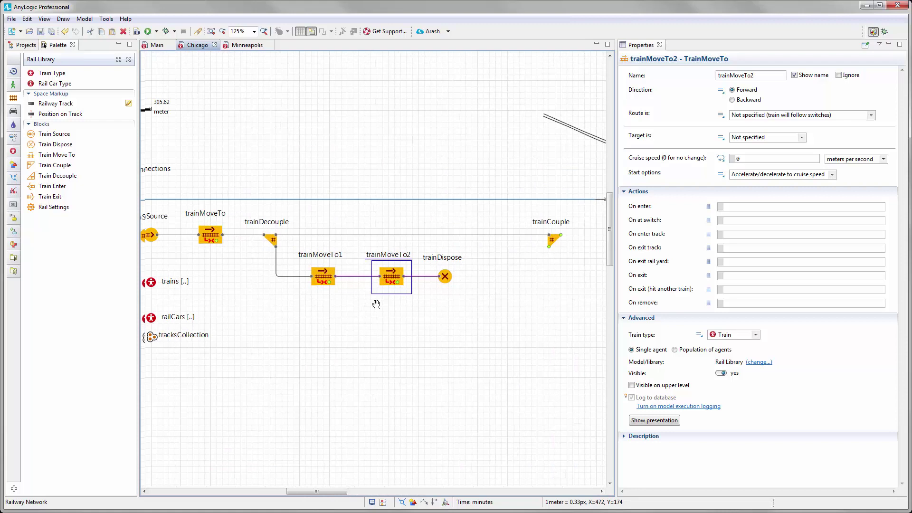
Set trainMoveTo2 to move Backward, route automatically, and target a given offset on a track
{"action": "left_click", "coordinate": [732, 100]}
{"action": "left_click", "coordinate": [871, 116]}
{"action": "left_click", "coordinate": [833, 139]}
{"action": "left_click", "coordinate": [800, 170]}
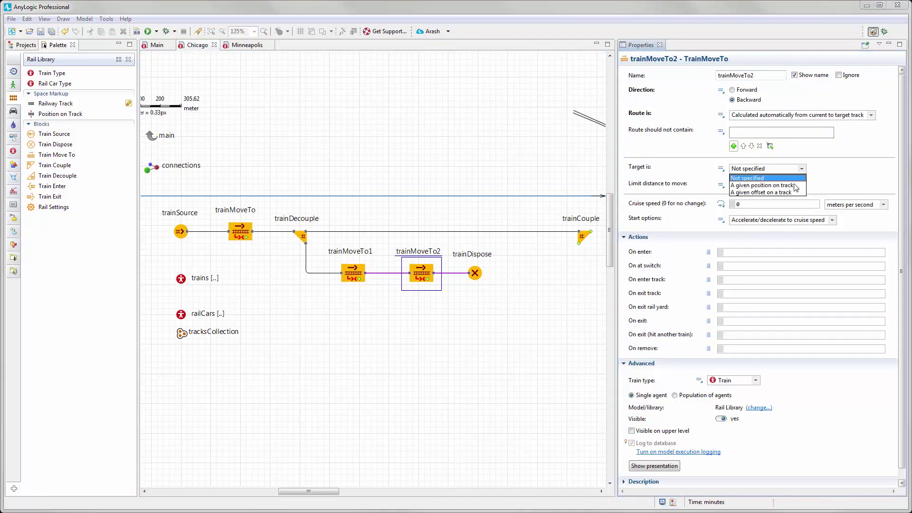
{"action": "left_click", "coordinate": [791, 195]}
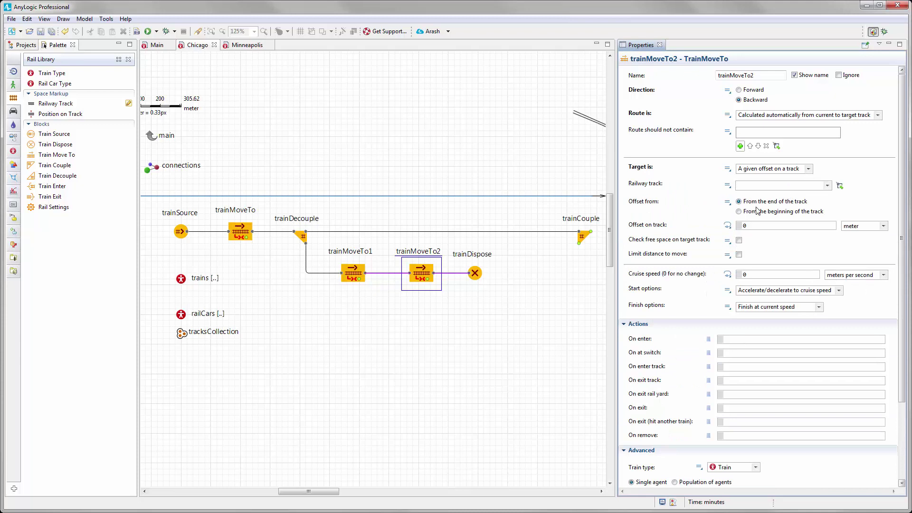
Set the target track to randomFrom(tracksCollection) with offset tracklength
{"action": "left_click", "coordinate": [752, 226]}
{"action": "left_click_drag", "start_coordinate": [750, 225], "coordinate": [745, 226]}
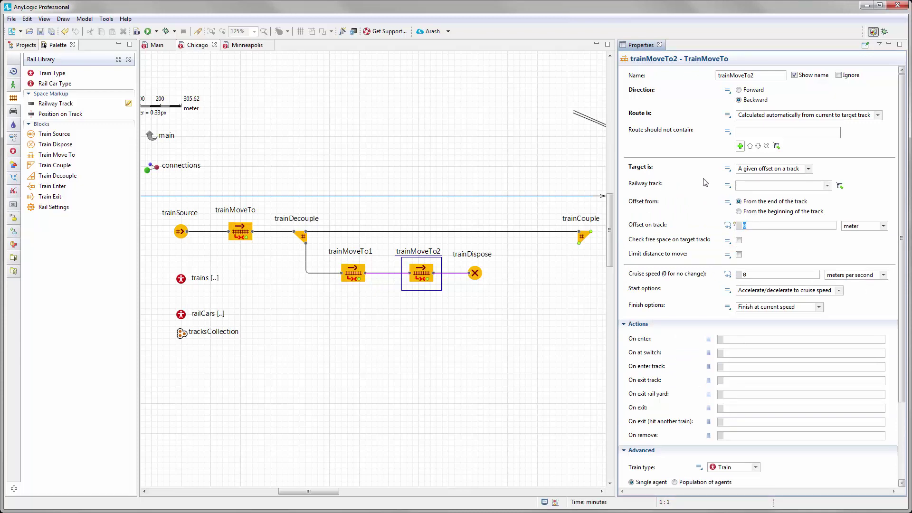
{"action": "left_click", "coordinate": [727, 186]}
{"action": "type", "text": "randomFrom(trackC"}
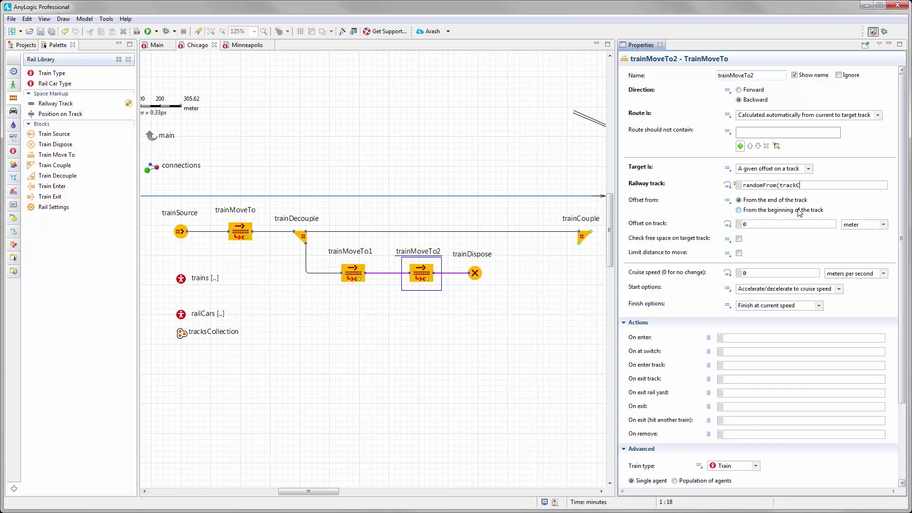
{"action": "key", "text": "ctrl+space"}
{"action": "key", "text": "ctrl+space"}
{"action": "key", "text": "Return"}
Launch the Railway Network simulation and start the run
{"action": "left_click_drag", "start_coordinate": [510, 335], "coordinate": [493, 323]}
{"action": "left_click", "coordinate": [399, 299]}
{"action": "left_click_drag", "start_coordinate": [399, 299], "coordinate": [423, 312]}
{"action": "left_click", "coordinate": [158, 32]}
{"action": "left_click", "coordinate": [200, 43]}
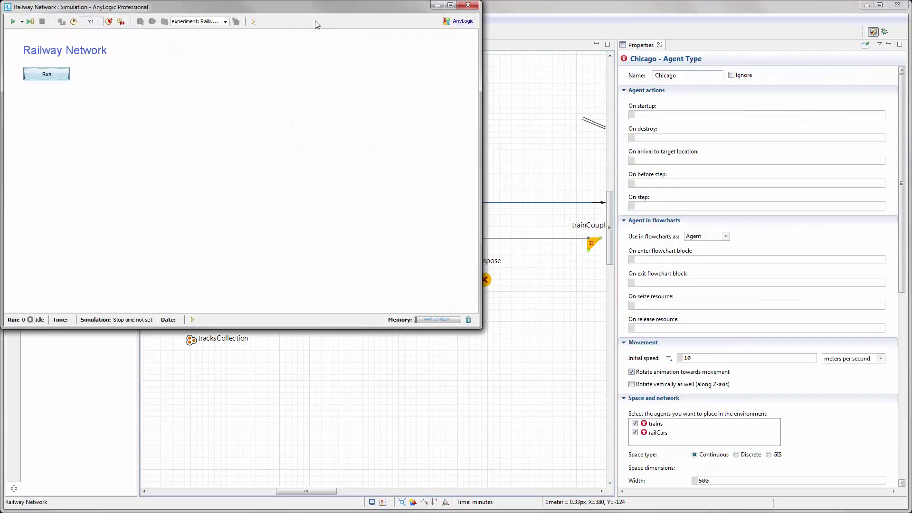
{"action": "left_click", "coordinate": [208, 168]}
Open the chicago agent's view and adjust the simulation speed to x1/10
{"action": "double_click", "coordinate": [345, 252]}
{"action": "left_click", "coordinate": [234, 116]}
{"action": "left_click", "coordinate": [174, 116]}
{"action": "left_click_drag", "start_coordinate": [354, 236], "coordinate": [356, 206]}
{"action": "scroll", "coordinate": [328, 190], "scroll_direction": "up", "scroll_amount": 5}
{"action": "double_click", "coordinate": [234, 118]}
{"action": "left_click_drag", "start_coordinate": [357, 244], "coordinate": [333, 203]}
{"action": "scroll", "coordinate": [333, 203], "scroll_direction": "down", "scroll_amount": 2}
{"action": "left_click_drag", "start_coordinate": [364, 242], "coordinate": [384, 240]}
{"action": "left_click", "coordinate": [271, 116]}
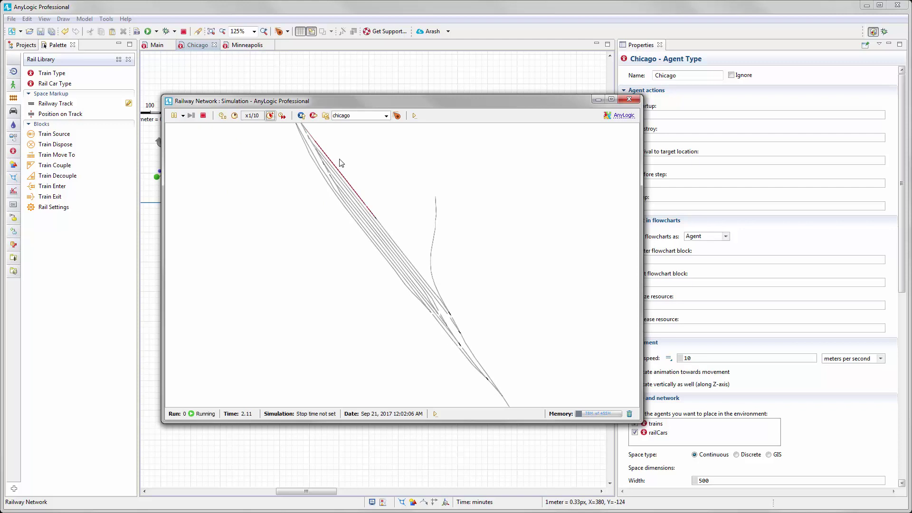
Follow the trains down the yard tracks, then close the simulation window
{"action": "left_click_drag", "start_coordinate": [413, 298], "coordinate": [410, 217]}
{"action": "scroll", "coordinate": [402, 269], "scroll_direction": "up", "scroll_amount": 3}
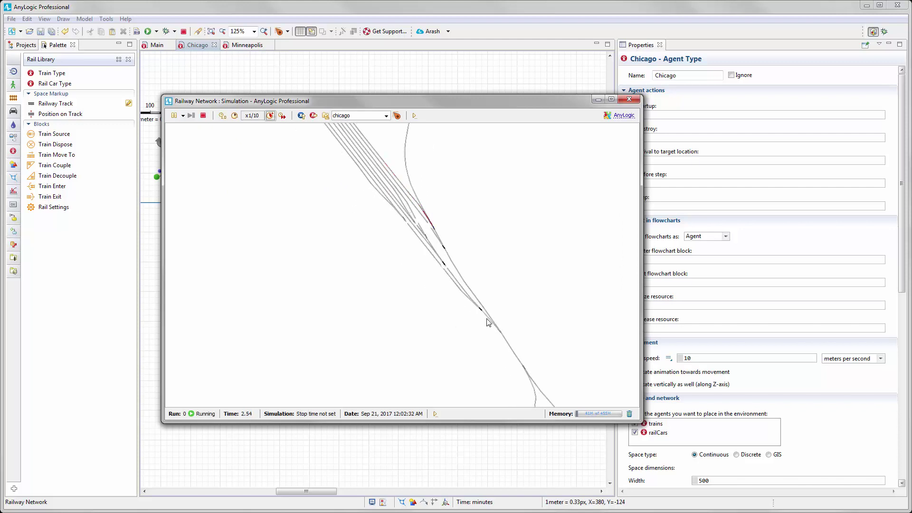
{"action": "left_click_drag", "start_coordinate": [464, 305], "coordinate": [455, 281]}
{"action": "scroll", "coordinate": [457, 284], "scroll_direction": "down", "scroll_amount": 2}
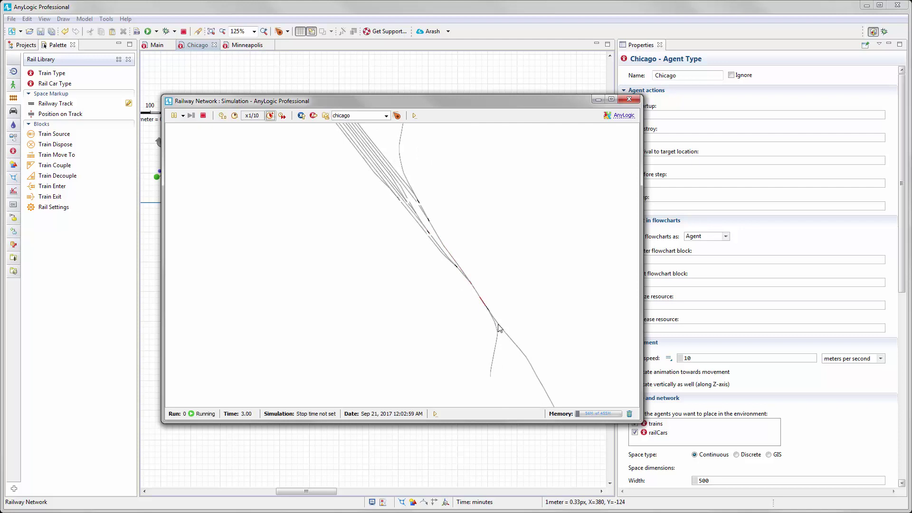
{"action": "left_click_drag", "start_coordinate": [389, 256], "coordinate": [418, 326]}
{"action": "left_click_drag", "start_coordinate": [392, 275], "coordinate": [408, 306]}
{"action": "scroll", "coordinate": [406, 293], "scroll_direction": "up", "scroll_amount": 1}
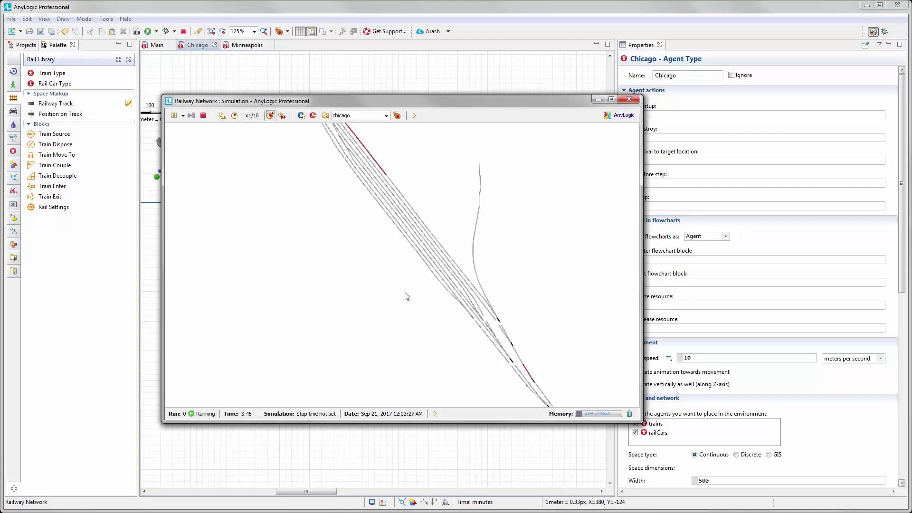
{"action": "left_click_drag", "start_coordinate": [372, 265], "coordinate": [413, 321]}
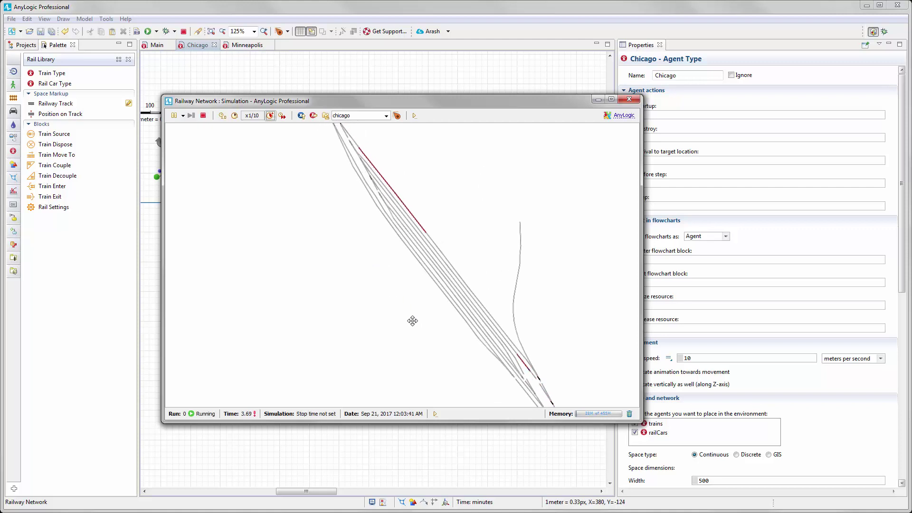
{"action": "scroll", "coordinate": [434, 277], "scroll_direction": "up", "scroll_amount": 1}
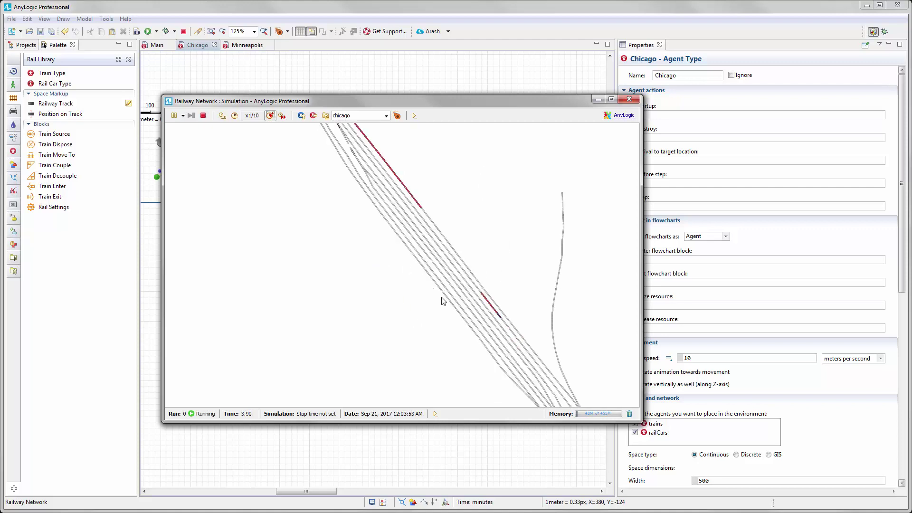
{"action": "scroll", "coordinate": [369, 261], "scroll_direction": "down", "scroll_amount": 4}
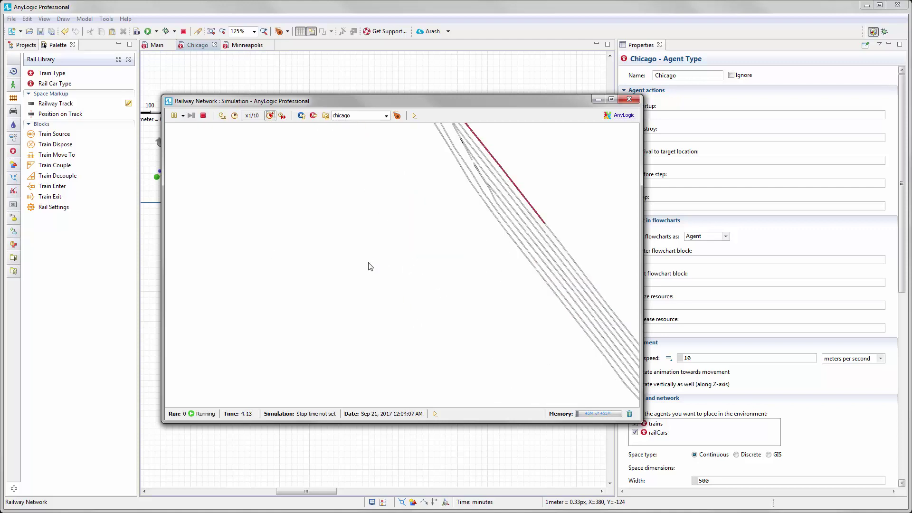
{"action": "left_click", "coordinate": [629, 99]}
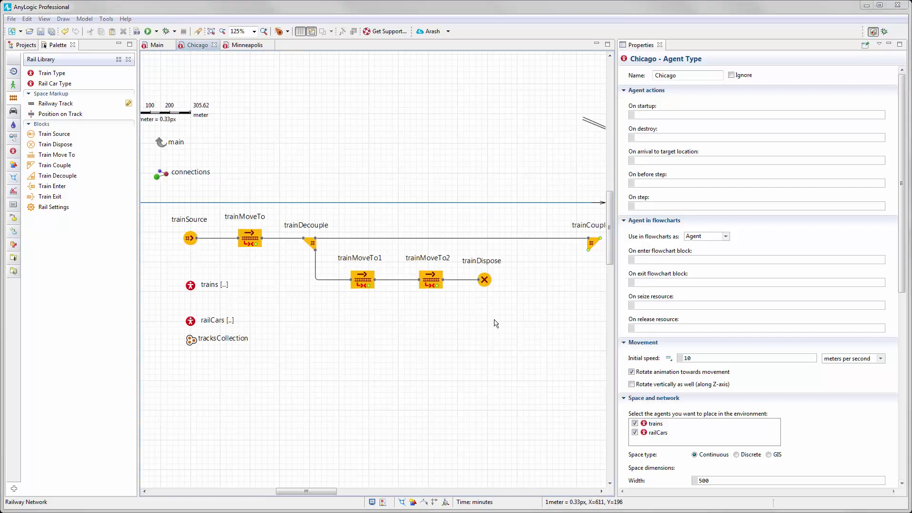
Delete the trainDispose block from the flowchart
{"action": "left_click_drag", "start_coordinate": [494, 322], "coordinate": [415, 306]}
{"action": "scroll", "coordinate": [406, 287], "scroll_direction": "up", "scroll_amount": 1}
{"action": "left_click", "coordinate": [404, 261]}
{"action": "key", "text": "Delete"}
Add a trainDecouple1 block after trainMoveTo2 and delete the leftover dangling connector
{"action": "left_click_drag", "start_coordinate": [419, 299], "coordinate": [362, 271]}
{"action": "left_click_drag", "start_coordinate": [49, 180], "coordinate": [355, 243]}
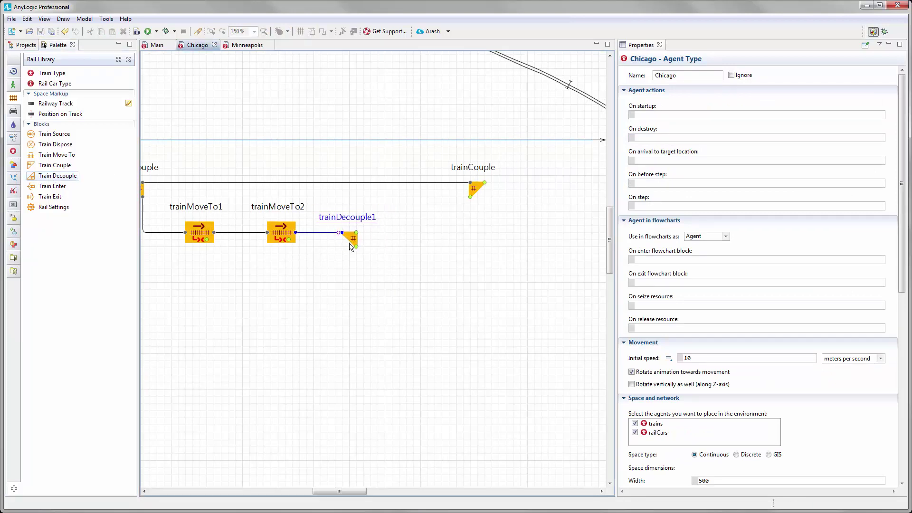
{"action": "scroll", "coordinate": [335, 260], "scroll_direction": "up", "scroll_amount": 2}
{"action": "left_click", "coordinate": [334, 218]}
{"action": "left_click_drag", "start_coordinate": [365, 222], "coordinate": [399, 243]}
{"action": "left_click", "coordinate": [343, 218]}
{"action": "key", "text": "Delete"}
Add a trainCouple1 block and connect trainDecouple1's output to it
{"action": "left_click_drag", "start_coordinate": [357, 311], "coordinate": [365, 285]}
{"action": "scroll", "coordinate": [326, 291], "scroll_direction": "down", "scroll_amount": 3}
{"action": "left_click_drag", "start_coordinate": [46, 170], "coordinate": [546, 257]}
{"action": "scroll", "coordinate": [429, 283], "scroll_direction": "up", "scroll_amount": 1}
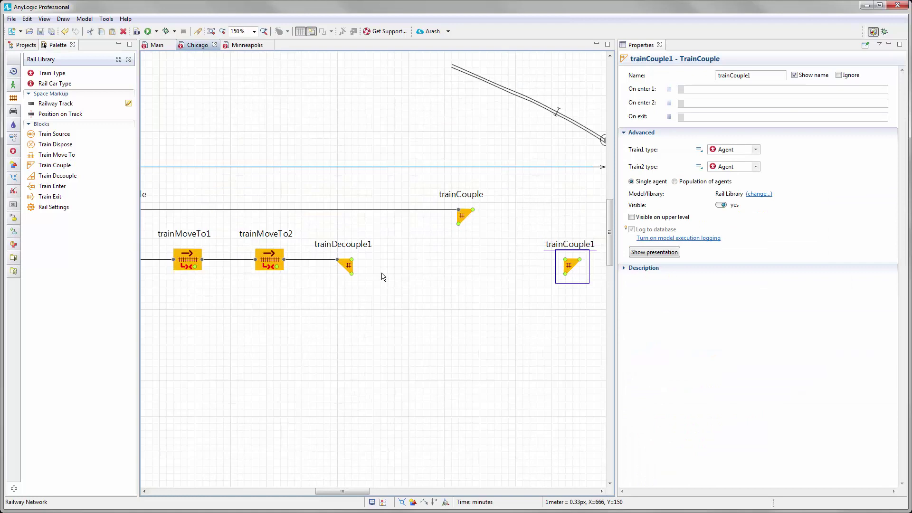
{"action": "left_click_drag", "start_coordinate": [355, 260], "coordinate": [566, 260]}
{"action": "left_click_drag", "start_coordinate": [505, 312], "coordinate": [459, 277]}
{"action": "scroll", "coordinate": [454, 280], "scroll_direction": "up", "scroll_amount": 1}
{"action": "scroll", "coordinate": [458, 271], "scroll_direction": "down", "scroll_amount": 3}
Copy trainMoveTo1 as trainMoveTo3 below trainDecouple1
{"action": "left_click", "coordinate": [200, 230]}
{"action": "left_click_drag", "start_coordinate": [437, 316], "coordinate": [313, 266]}
{"action": "left_click_drag", "start_coordinate": [479, 318], "coordinate": [361, 256]}
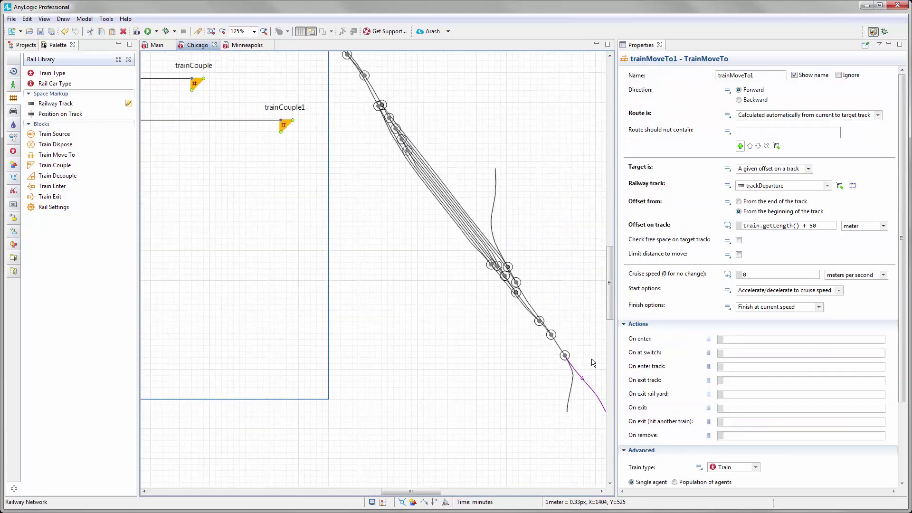
{"action": "left_click_drag", "start_coordinate": [248, 273], "coordinate": [414, 347]}
{"action": "mouse_move", "coordinate": [332, 302]}
{"action": "left_mouse_down"}
{"action": "mouse_move", "coordinate": [357, 312]}
{"action": "mouse_move", "coordinate": [334, 315]}
{"action": "left_mouse_up"}
{"action": "scroll", "coordinate": [357, 311], "scroll_direction": "down", "scroll_amount": 1}
{"action": "scroll", "coordinate": [317, 301], "scroll_direction": "up", "scroll_amount": 1}
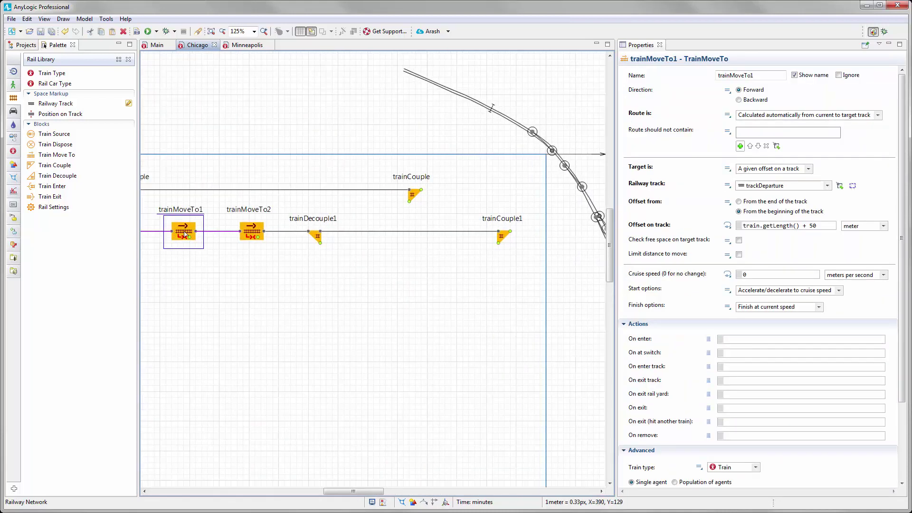
{"action": "left_click_drag", "start_coordinate": [184, 233], "coordinate": [380, 292]}
Connect trainDecouple1's lower output to trainMoveTo3 with a right-angled connector
{"action": "double_click", "coordinate": [320, 242]}
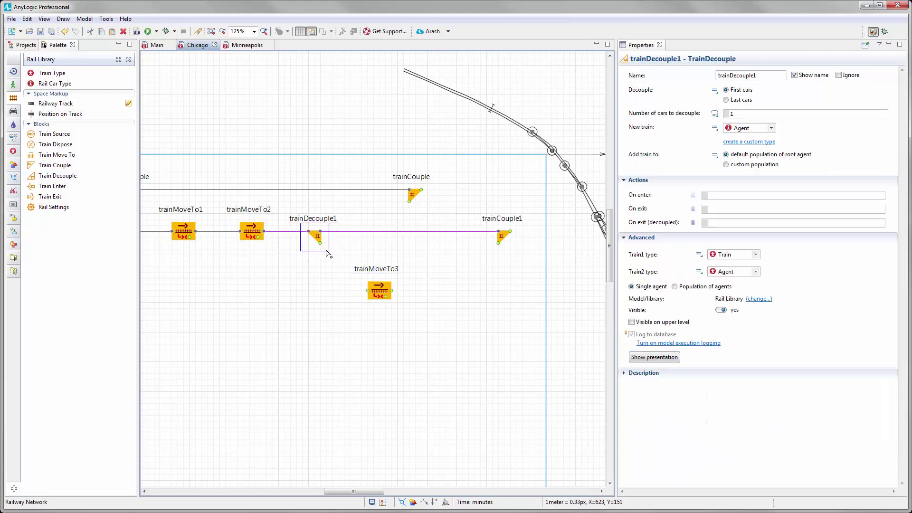
{"action": "left_click", "coordinate": [368, 291]}
{"action": "left_click_drag", "start_coordinate": [347, 271], "coordinate": [320, 287]}
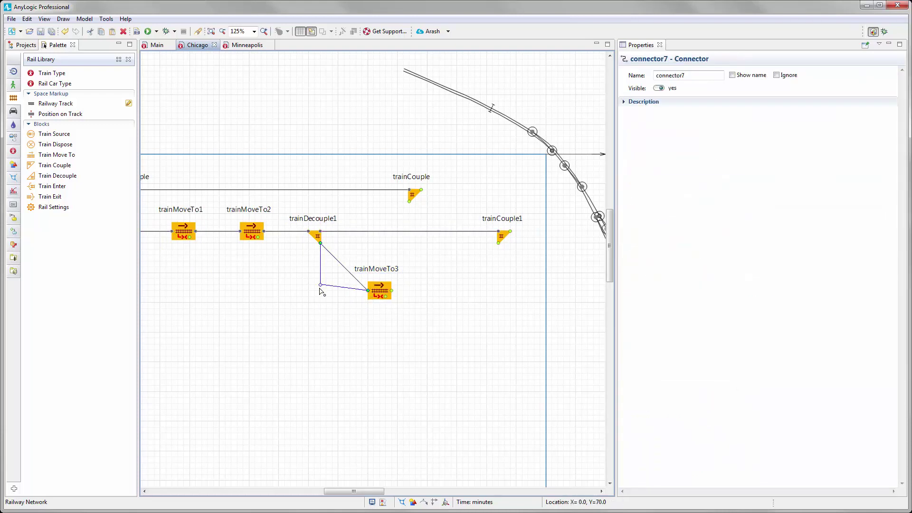
{"action": "left_click", "coordinate": [358, 318]}
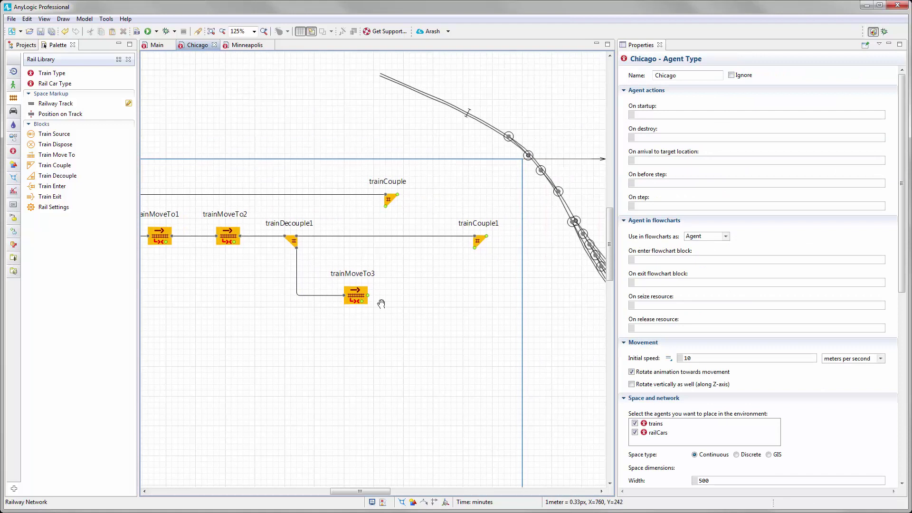
{"action": "left_click", "coordinate": [361, 287]}
{"action": "left_click", "coordinate": [362, 322]}
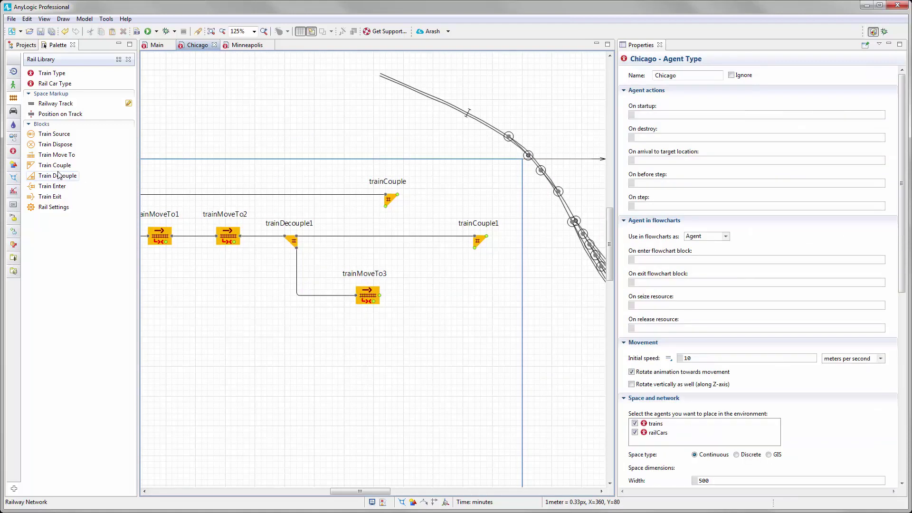
Add a trainDispose block after trainMoveTo3
{"action": "left_click_drag", "start_coordinate": [55, 144], "coordinate": [392, 315]}
{"action": "scroll", "coordinate": [440, 317], "scroll_direction": "down", "scroll_amount": 1}
{"action": "left_click", "coordinate": [427, 319]}
Set trainDecouple1's New train to Train and launch the simulation
{"action": "left_click", "coordinate": [156, 32]}
{"action": "left_click", "coordinate": [288, 218]}
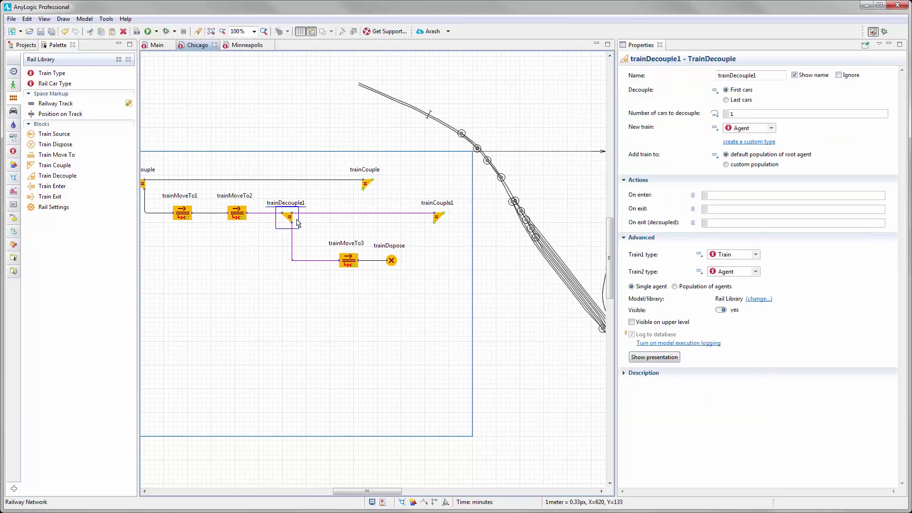
{"action": "left_click", "coordinate": [771, 131]}
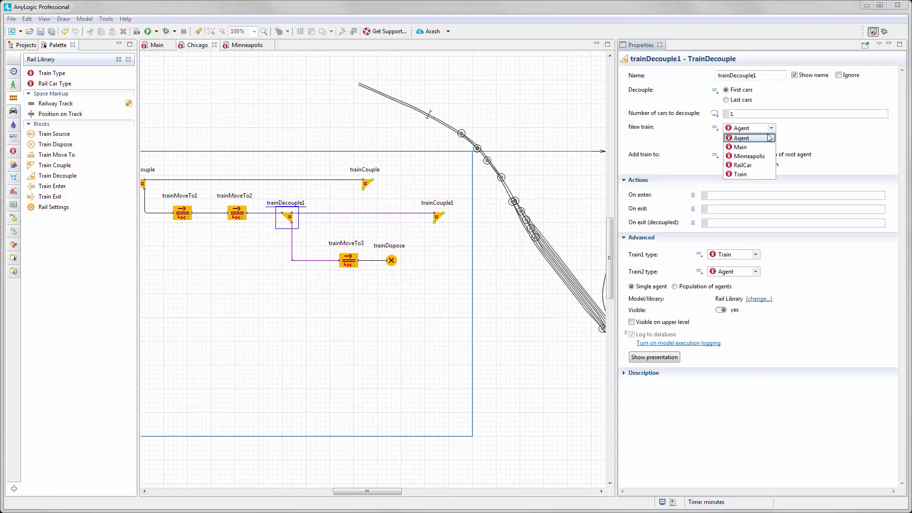
{"action": "left_click", "coordinate": [741, 174]}
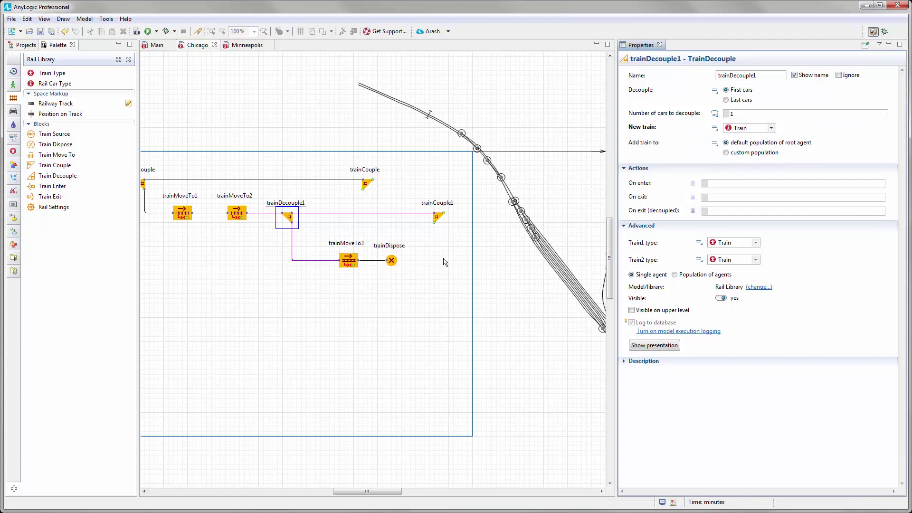
{"action": "left_click", "coordinate": [428, 278]}
{"action": "left_click", "coordinate": [163, 32]}
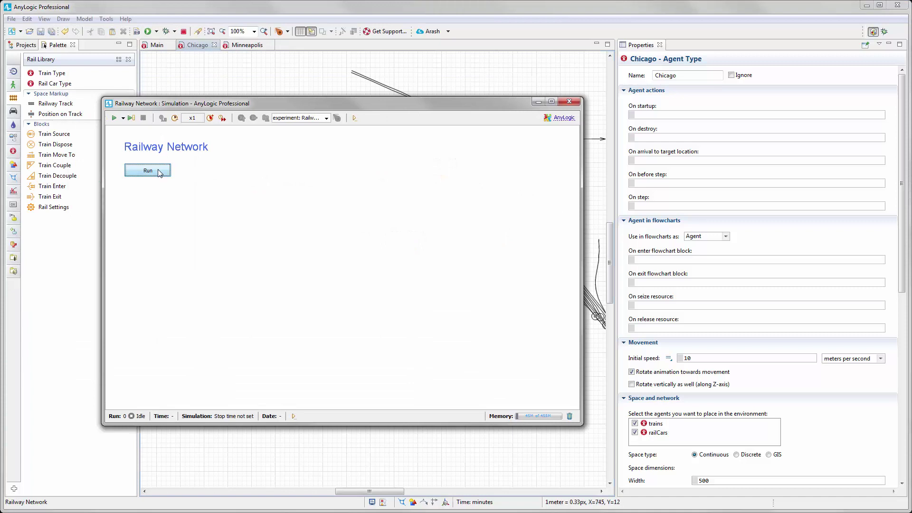
Start the simulation at reduced speed and open the chicago agent's rail yard view
{"action": "left_click", "coordinate": [175, 118]}
{"action": "left_click", "coordinate": [159, 175]}
{"action": "left_click", "coordinate": [285, 251]}
{"action": "left_click_drag", "start_coordinate": [481, 243], "coordinate": [201, 248]}
{"action": "left_click_drag", "start_coordinate": [333, 260], "coordinate": [304, 296]}
{"action": "left_click_drag", "start_coordinate": [274, 226], "coordinate": [305, 282]}
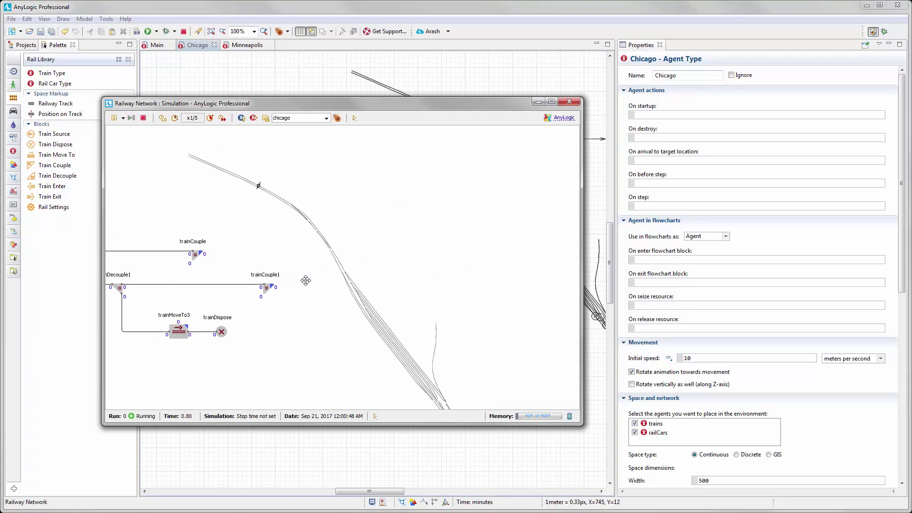
{"action": "scroll", "coordinate": [314, 290], "scroll_direction": "up", "scroll_amount": 3}
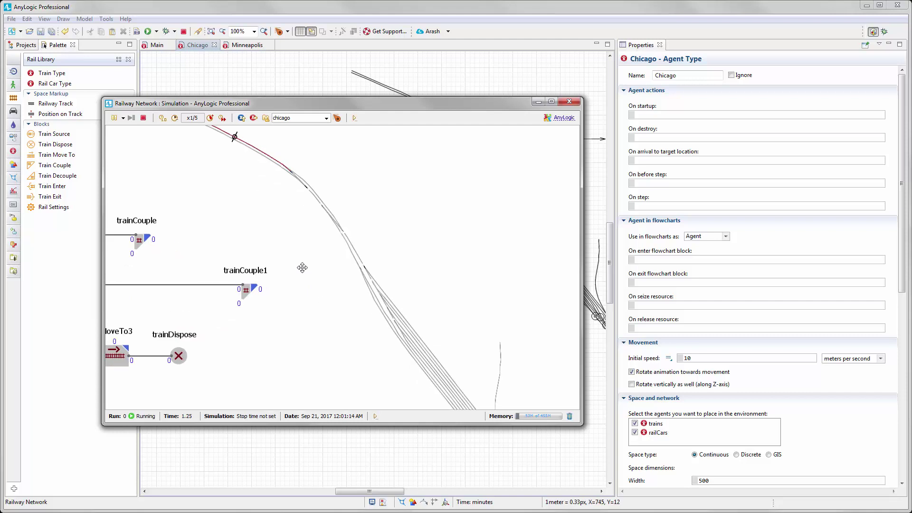
Slow the simulation further and follow the trains along the yard tracks
{"action": "left_click", "coordinate": [178, 119]}
{"action": "left_click_drag", "start_coordinate": [306, 241], "coordinate": [276, 176]}
{"action": "left_click_drag", "start_coordinate": [309, 222], "coordinate": [266, 227]}
{"action": "scroll", "coordinate": [271, 228], "scroll_direction": "up", "scroll_amount": 3}
{"action": "left_click_drag", "start_coordinate": [314, 251], "coordinate": [310, 212]}
{"action": "left_click_drag", "start_coordinate": [349, 258], "coordinate": [333, 204]}
{"action": "scroll", "coordinate": [338, 228], "scroll_direction": "down", "scroll_amount": 3}
{"action": "left_click_drag", "start_coordinate": [336, 239], "coordinate": [331, 237]}
{"action": "scroll", "coordinate": [331, 237], "scroll_direction": "up", "scroll_amount": 3}
{"action": "scroll", "coordinate": [346, 269], "scroll_direction": "up", "scroll_amount": 1}
{"action": "left_click_drag", "start_coordinate": [357, 289], "coordinate": [380, 226]}
{"action": "left_click_drag", "start_coordinate": [448, 332], "coordinate": [432, 291]}
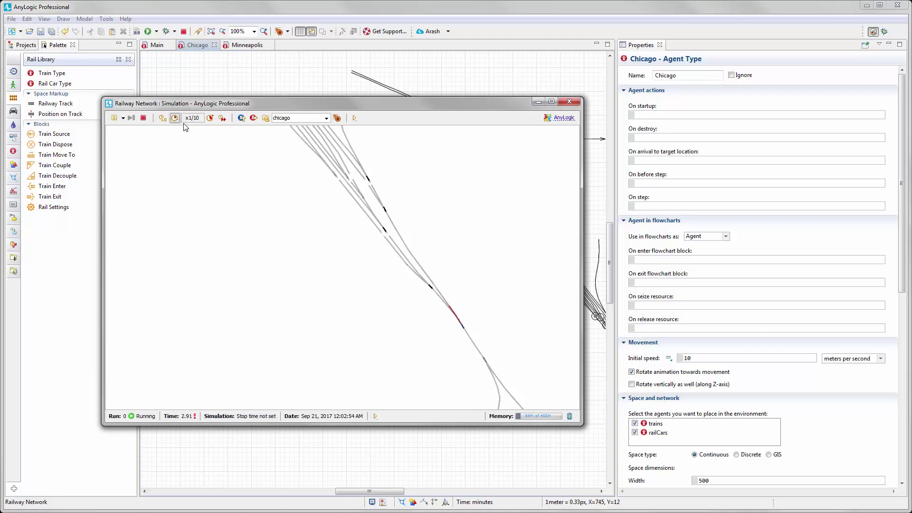
{"action": "left_click_drag", "start_coordinate": [266, 197], "coordinate": [314, 289]}
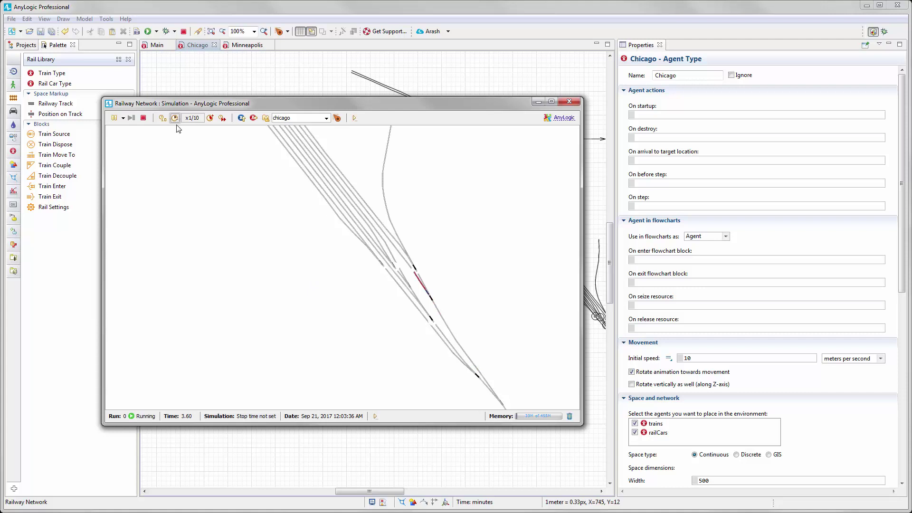
Keep following the trains, then bring trainMoveTo3, trainDispose and trainCouple1 into view
{"action": "scroll", "coordinate": [409, 229], "scroll_direction": "up", "scroll_amount": 3}
{"action": "left_click_drag", "start_coordinate": [370, 206], "coordinate": [455, 292]}
{"action": "scroll", "coordinate": [425, 246], "scroll_direction": "down", "scroll_amount": 2}
{"action": "left_click_drag", "start_coordinate": [429, 247], "coordinate": [458, 270]}
{"action": "left_click_drag", "start_coordinate": [429, 234], "coordinate": [451, 249]}
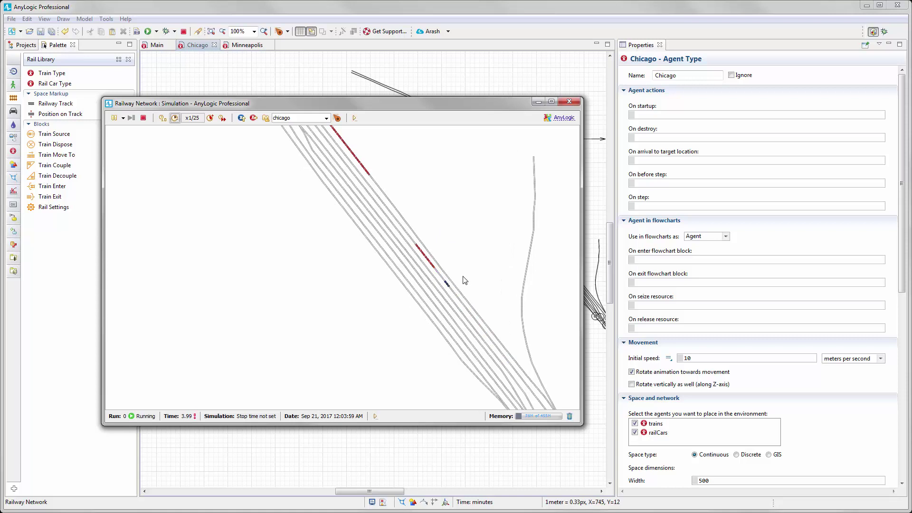
{"action": "scroll", "coordinate": [397, 197], "scroll_direction": "down", "scroll_amount": 5}
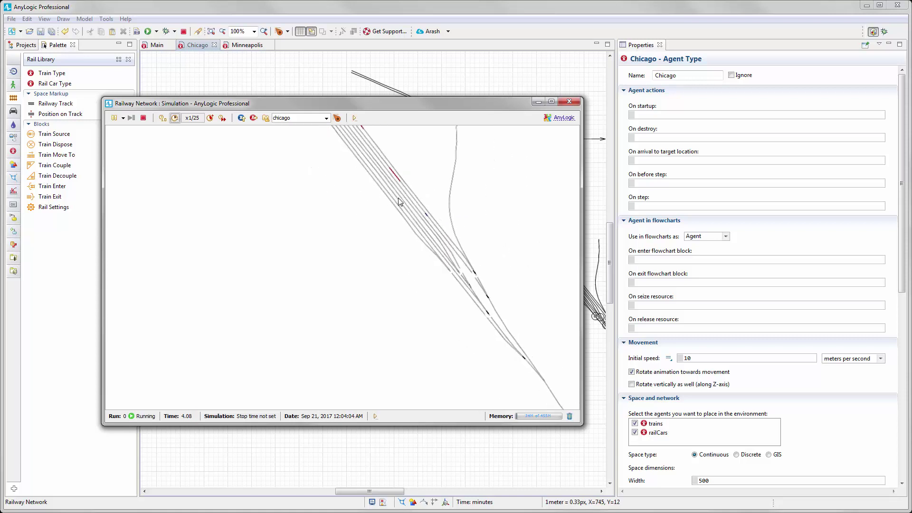
{"action": "left_click_drag", "start_coordinate": [376, 198], "coordinate": [391, 218]}
{"action": "left_click_drag", "start_coordinate": [430, 261], "coordinate": [405, 211]}
{"action": "left_click_drag", "start_coordinate": [313, 207], "coordinate": [397, 284]}
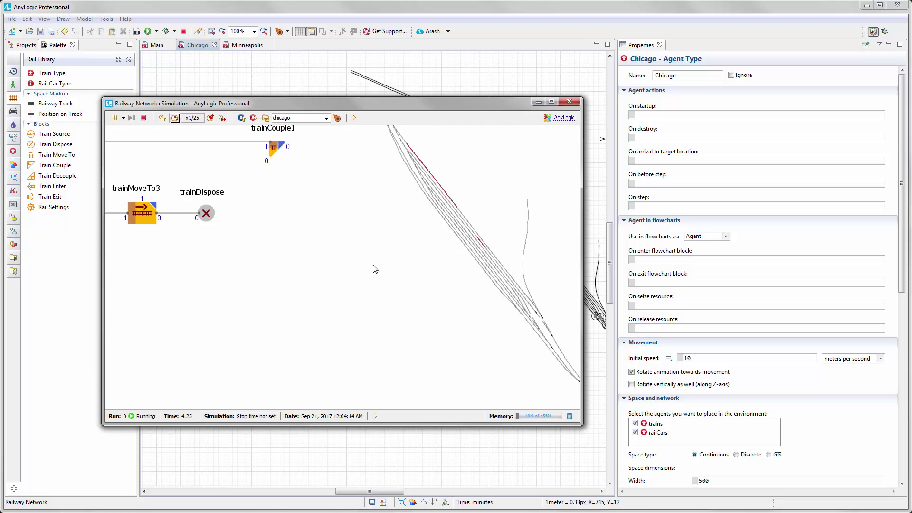
{"action": "scroll", "coordinate": [320, 242], "scroll_direction": "down", "scroll_amount": 2}
{"action": "left_click_drag", "start_coordinate": [315, 234], "coordinate": [355, 280]}
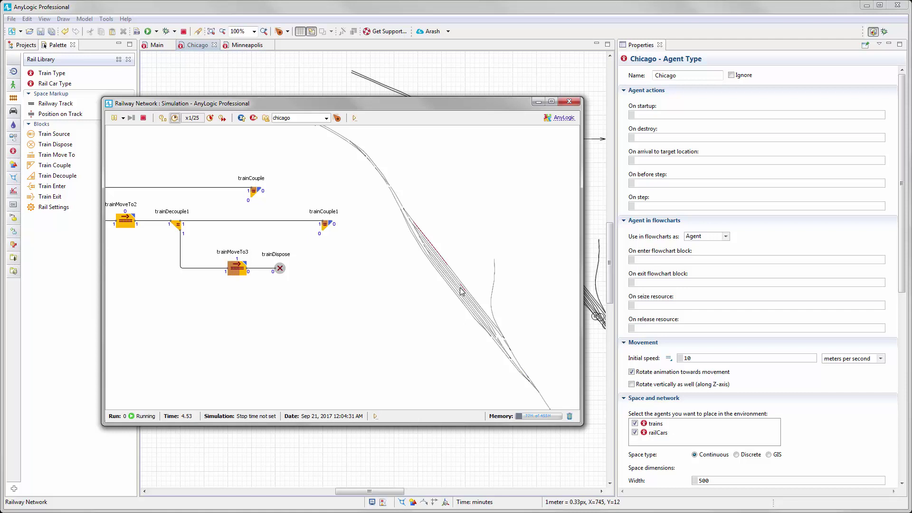
Close the simulation and spread the blocks apart, moving trainDispose right and trainMoveTo3 left
{"action": "left_click", "coordinate": [569, 101]}
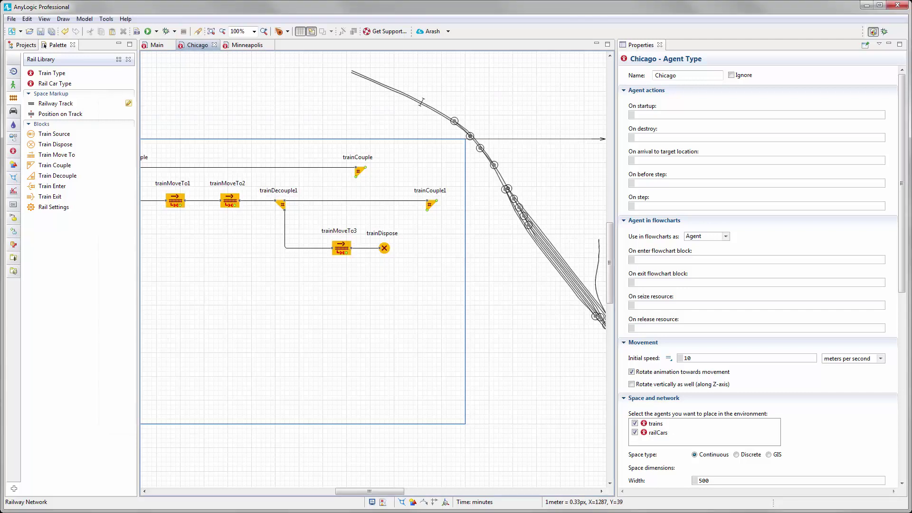
{"action": "left_click_drag", "start_coordinate": [418, 347], "coordinate": [295, 301]}
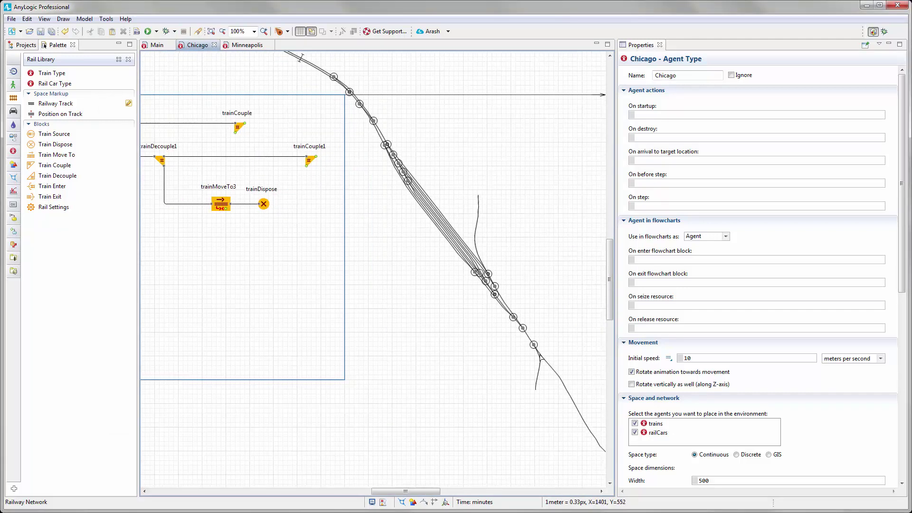
{"action": "left_click_drag", "start_coordinate": [374, 275], "coordinate": [494, 338]}
{"action": "scroll", "coordinate": [354, 289], "scroll_direction": "up", "scroll_amount": 2}
{"action": "left_click_drag", "start_coordinate": [419, 252], "coordinate": [488, 253]}
{"action": "left_click_drag", "start_coordinate": [375, 303], "coordinate": [418, 330]}
{"action": "left_click_drag", "start_coordinate": [374, 280], "coordinate": [344, 284]}
{"action": "left_click", "coordinate": [310, 309]}
{"action": "scroll", "coordinate": [312, 312], "scroll_direction": "down", "scroll_amount": 3}
Insert trainMoveTo4 between trainMoveTo3 and trainDispose, moving Backward with an automatically calculated route
{"action": "left_click_drag", "start_coordinate": [57, 155], "coordinate": [408, 262]}
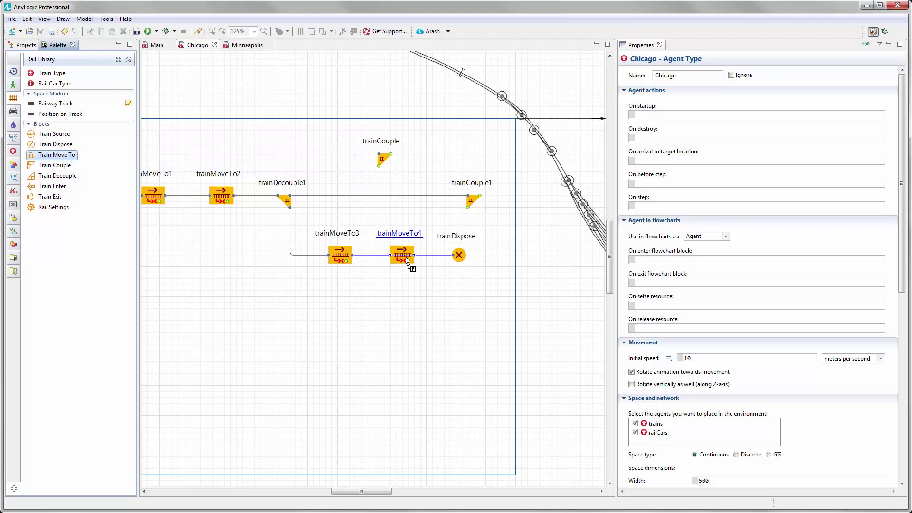
{"action": "left_click", "coordinate": [736, 102]}
{"action": "left_click", "coordinate": [872, 115]}
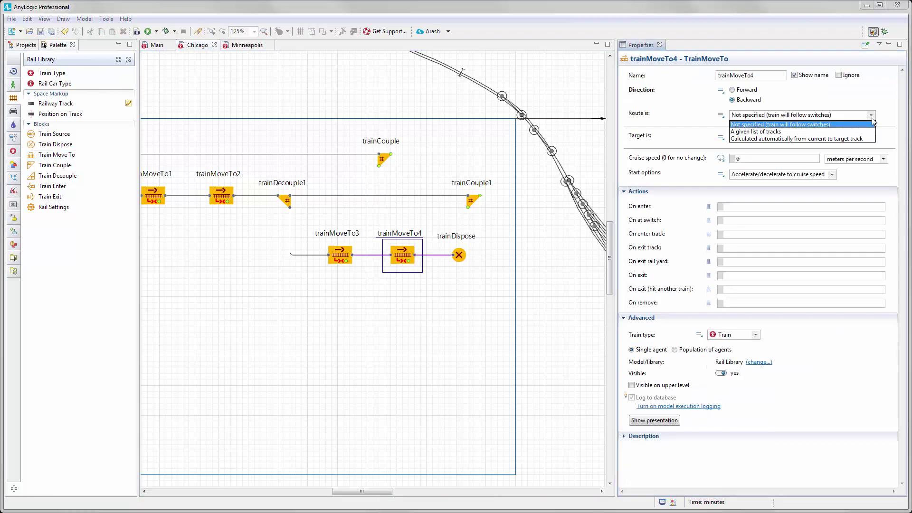
{"action": "left_click", "coordinate": [840, 139]}
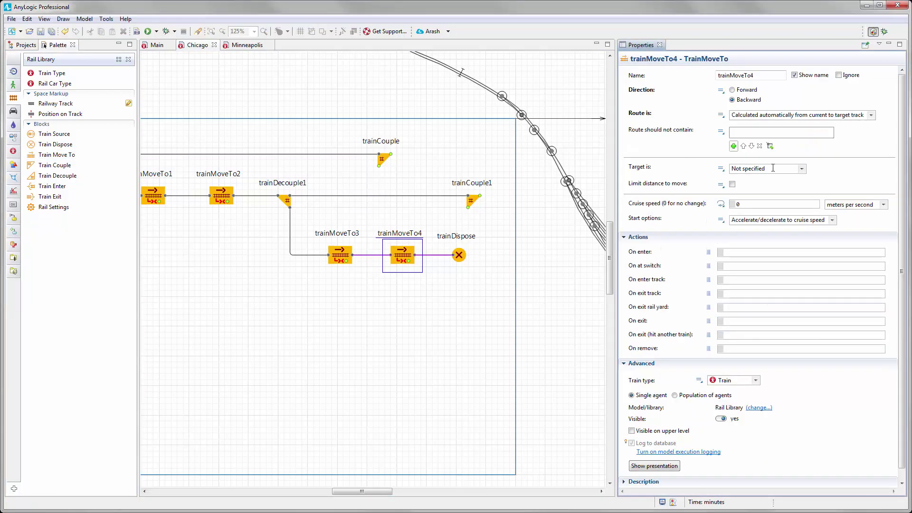
Target trainMoveTo4 at a given offset on trackArrival, offset 0 from its beginning
{"action": "left_click", "coordinate": [803, 170]}
{"action": "left_click", "coordinate": [773, 193]}
{"action": "left_click", "coordinate": [828, 186]}
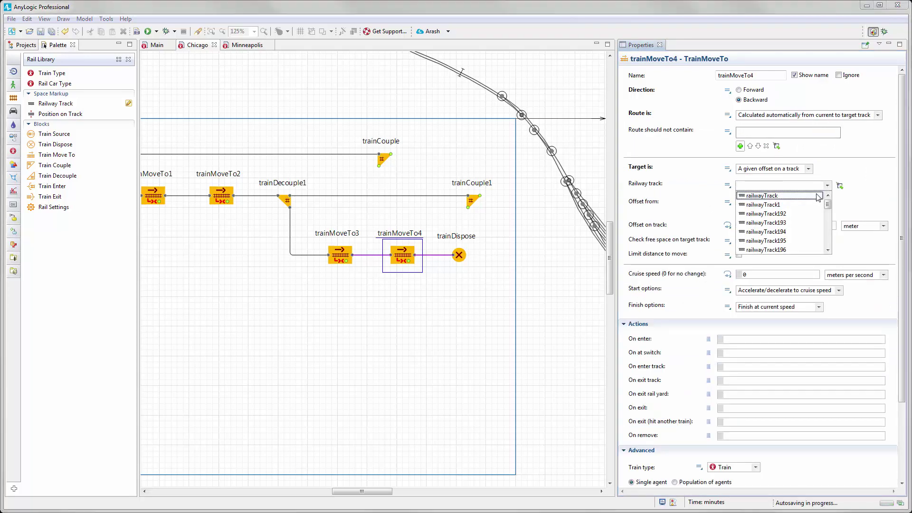
{"action": "scroll", "coordinate": [768, 249], "scroll_direction": "down", "scroll_amount": 8}
{"action": "left_click", "coordinate": [767, 241]}
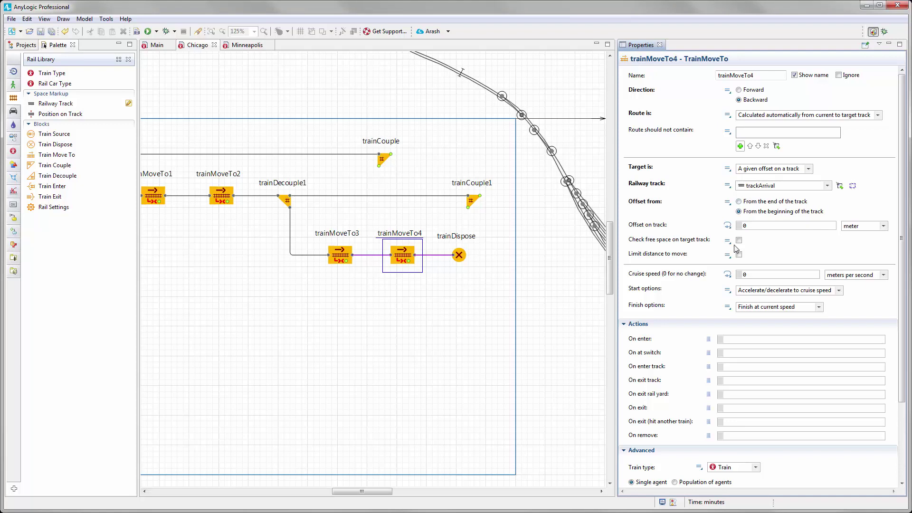
{"action": "left_click", "coordinate": [744, 225]}
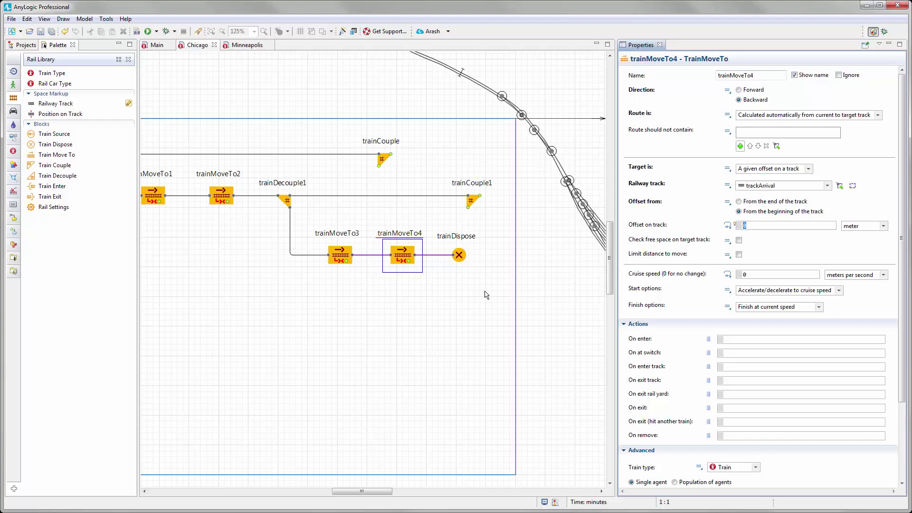
{"action": "left_click", "coordinate": [431, 308]}
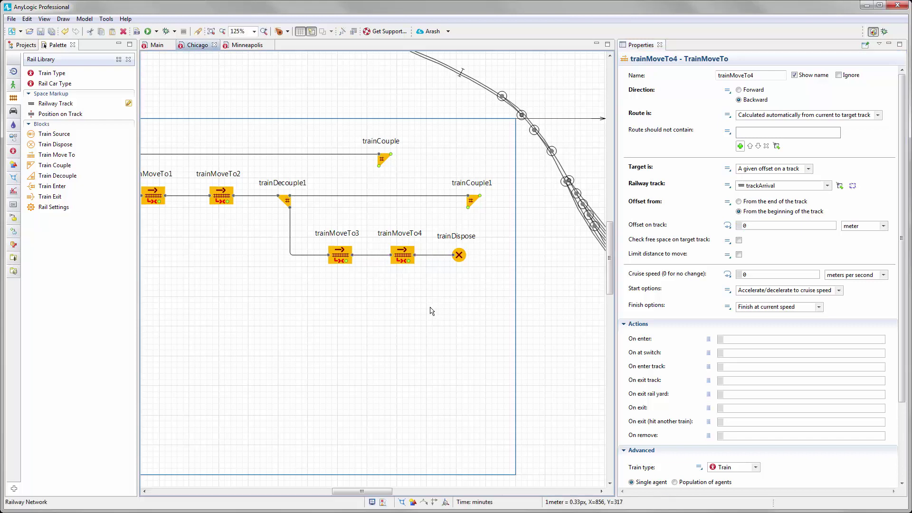
{"action": "left_click_drag", "start_coordinate": [405, 313], "coordinate": [443, 304]}
{"action": "scroll", "coordinate": [429, 295], "scroll_direction": "down", "scroll_amount": 1}
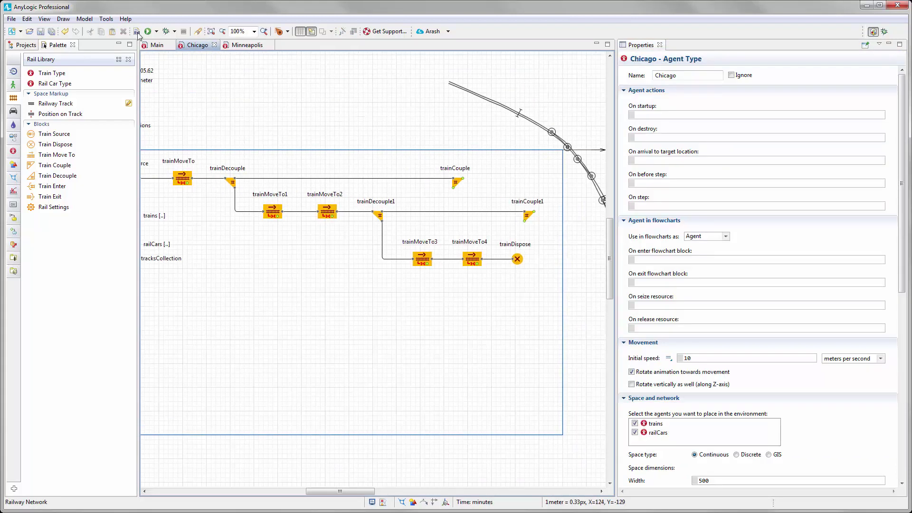
Launch the Railway Network : Simulation experiment and start it at reduced speed
{"action": "left_click", "coordinate": [156, 31]}
{"action": "left_click", "coordinate": [209, 39]}
{"action": "left_click", "coordinate": [172, 97]}
{"action": "left_click", "coordinate": [163, 145]}
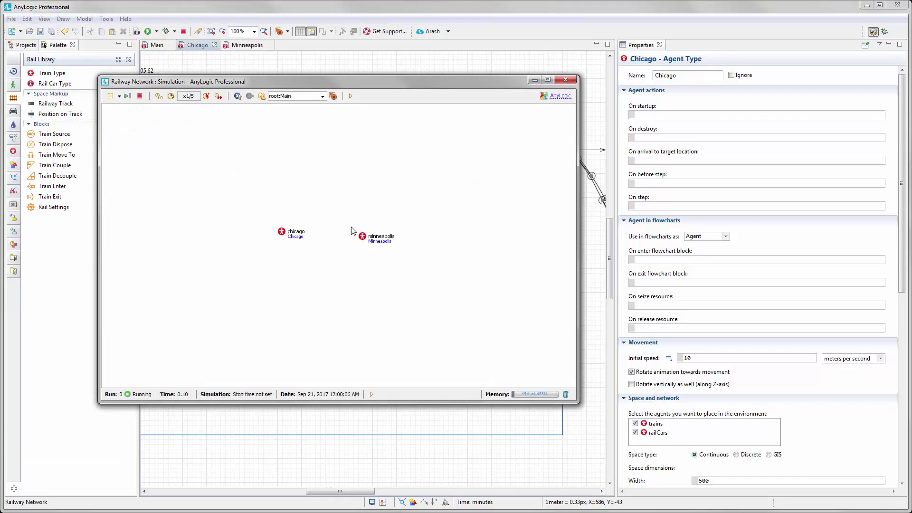
Open the chicago agent and follow a train down the yard tracks toward trainDispose
{"action": "double_click", "coordinate": [285, 232]}
{"action": "left_click_drag", "start_coordinate": [572, 182], "coordinate": [295, 239]}
{"action": "left_click_drag", "start_coordinate": [284, 196], "coordinate": [260, 115]}
{"action": "left_click_drag", "start_coordinate": [357, 207], "coordinate": [316, 143]}
{"action": "scroll", "coordinate": [346, 197], "scroll_direction": "up", "scroll_amount": 4}
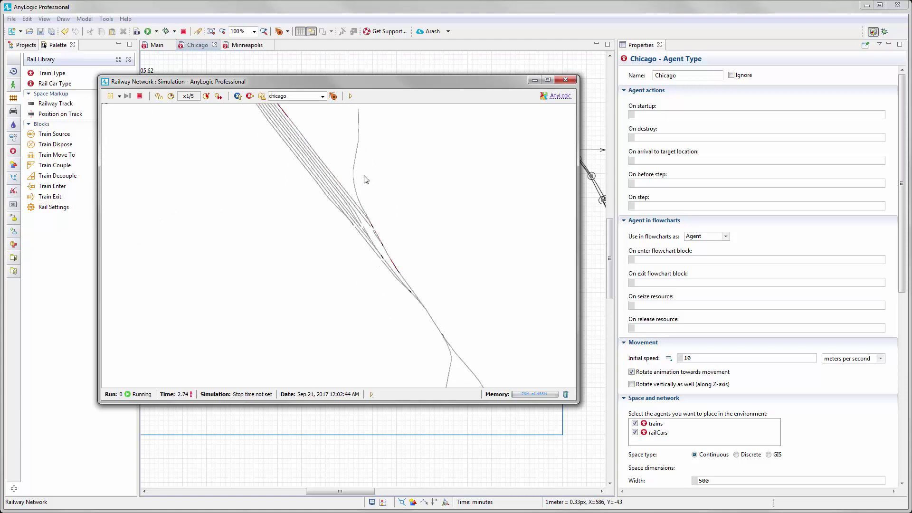
{"action": "left_click_drag", "start_coordinate": [394, 222], "coordinate": [428, 250]}
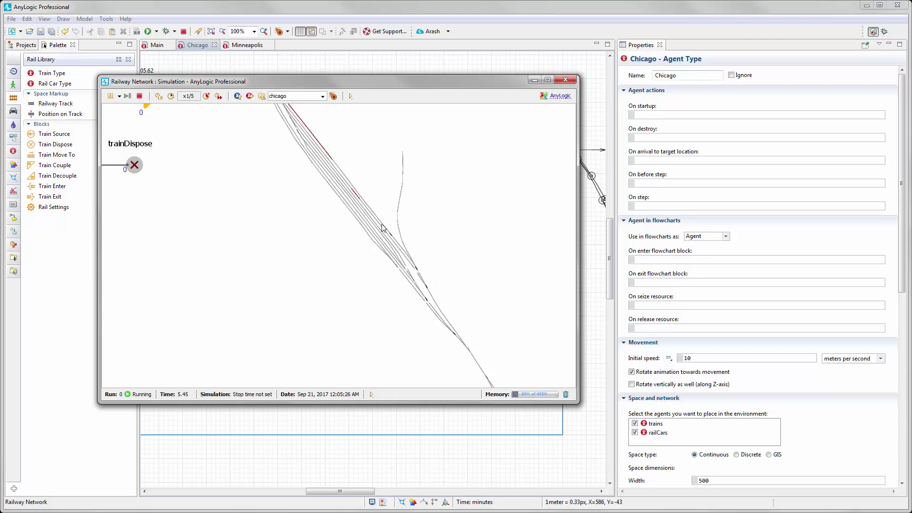
Dismiss the exception message and close the simulation window
{"action": "left_click_drag", "start_coordinate": [356, 201], "coordinate": [391, 279]}
{"action": "scroll", "coordinate": [374, 267], "scroll_direction": "up", "scroll_amount": 3}
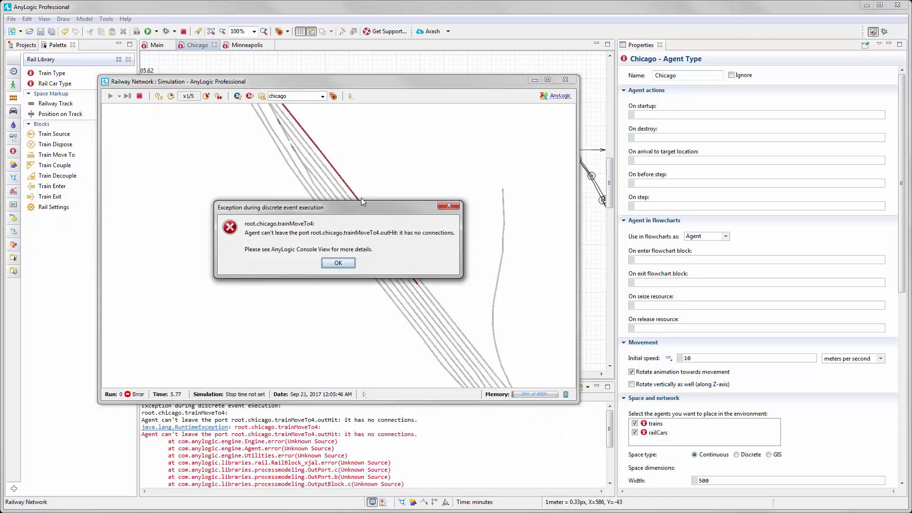
{"action": "left_click", "coordinate": [335, 263]}
{"action": "left_click_drag", "start_coordinate": [313, 238], "coordinate": [436, 261]}
{"action": "scroll", "coordinate": [430, 266], "scroll_direction": "down", "scroll_amount": 2}
{"action": "left_click_drag", "start_coordinate": [314, 259], "coordinate": [504, 285]}
{"action": "left_click_drag", "start_coordinate": [347, 299], "coordinate": [422, 299]}
{"action": "scroll", "coordinate": [423, 300], "scroll_direction": "down", "scroll_amount": 3}
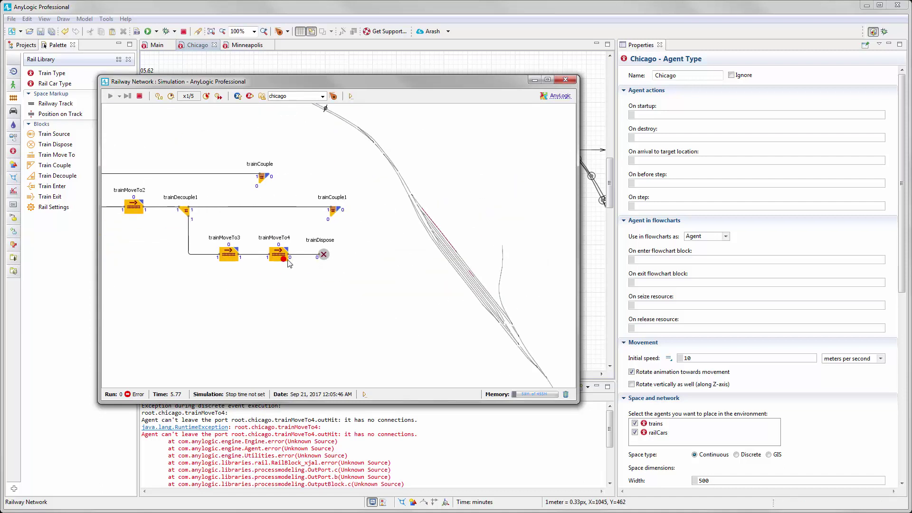
{"action": "left_click", "coordinate": [565, 79]}
Shift trainDispose, trainCouple1 and trainCouple right, then connect trainMoveTo4's lower exit to trainCouple
{"action": "left_click_drag", "start_coordinate": [456, 315], "coordinate": [391, 334]}
{"action": "scroll", "coordinate": [408, 294], "scroll_direction": "up", "scroll_amount": 2}
{"action": "left_click_drag", "start_coordinate": [452, 278], "coordinate": [506, 278]}
{"action": "left_click_drag", "start_coordinate": [469, 212], "coordinate": [513, 212]}
{"action": "left_click_drag", "start_coordinate": [364, 164], "coordinate": [452, 162]}
{"action": "left_click_drag", "start_coordinate": [432, 322], "coordinate": [481, 165]}
{"action": "scroll", "coordinate": [401, 325], "scroll_direction": "up", "scroll_amount": 2}
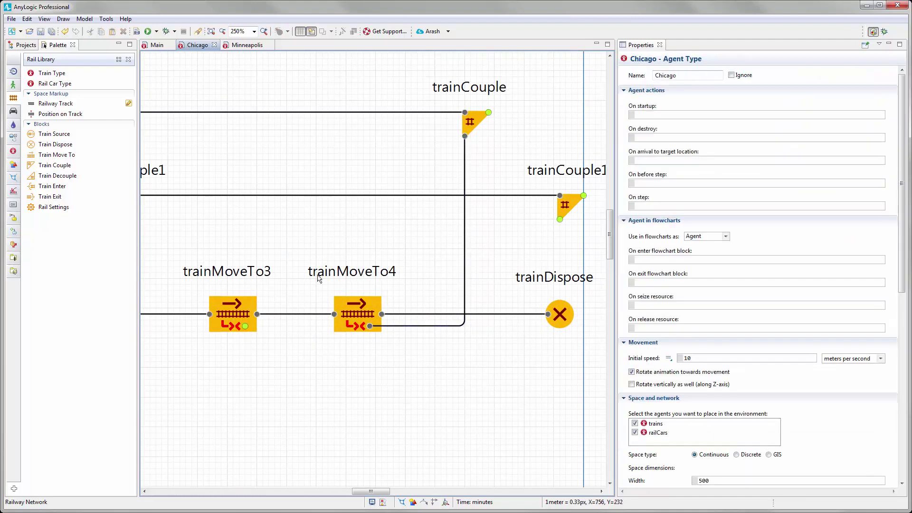
Connect trainCouple's output back into trainDecouple's input with a bent connector
{"action": "left_click_drag", "start_coordinate": [391, 362], "coordinate": [332, 337]}
{"action": "scroll", "coordinate": [331, 337], "scroll_direction": "down", "scroll_amount": 1}
{"action": "scroll", "coordinate": [332, 341], "scroll_direction": "down", "scroll_amount": 1}
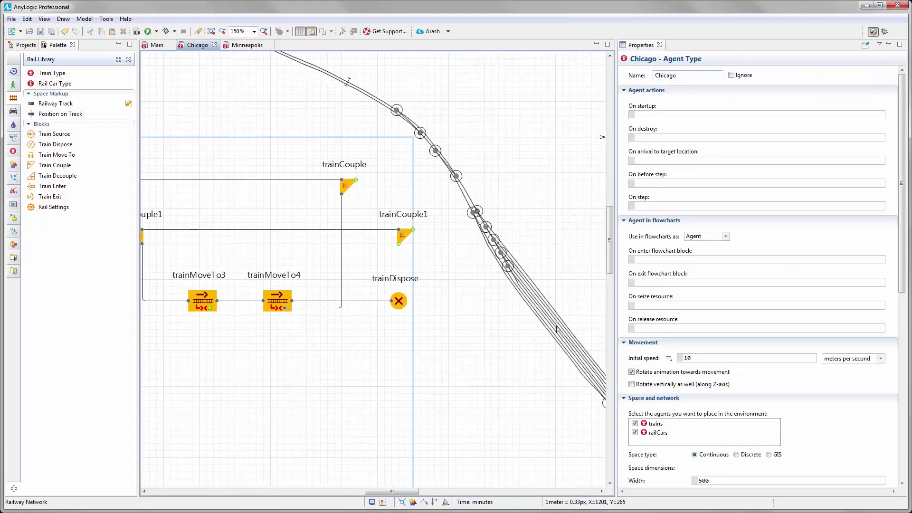
{"action": "left_click_drag", "start_coordinate": [280, 196], "coordinate": [450, 310]}
{"action": "scroll", "coordinate": [360, 219], "scroll_direction": "down", "scroll_amount": 1}
{"action": "left_click", "coordinate": [524, 298]}
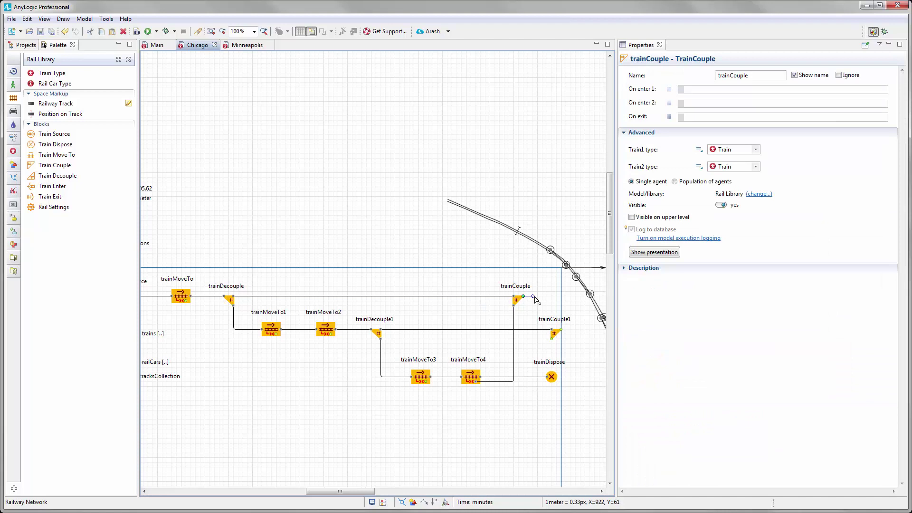
{"action": "left_click_drag", "start_coordinate": [542, 299], "coordinate": [216, 275]}
{"action": "left_click", "coordinate": [210, 273]}
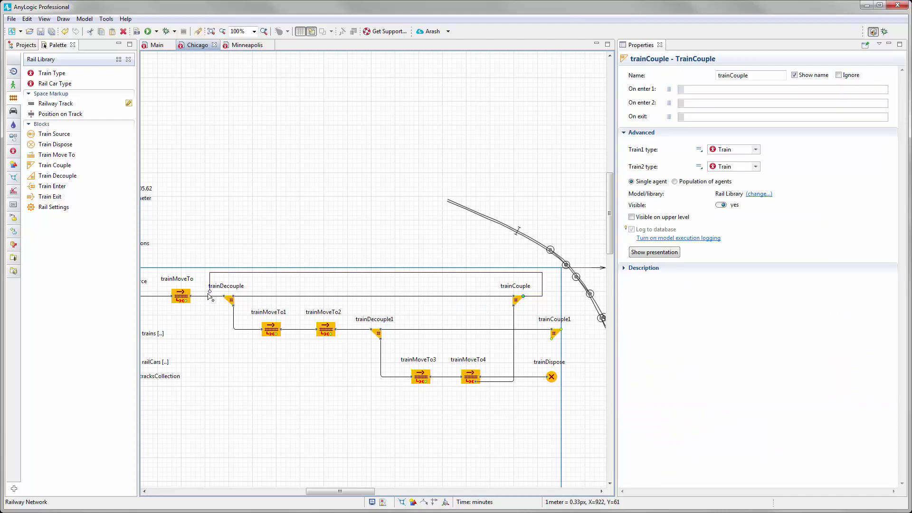
{"action": "left_click", "coordinate": [226, 300]}
{"action": "scroll", "coordinate": [300, 376], "scroll_direction": "down", "scroll_amount": 1}
{"action": "left_click", "coordinate": [317, 377]}
Run the Railway Network model
{"action": "scroll", "coordinate": [317, 377], "scroll_direction": "down", "scroll_amount": 1}
{"action": "scroll", "coordinate": [321, 345], "scroll_direction": "down", "scroll_amount": 2}
{"action": "left_click", "coordinate": [148, 31]}
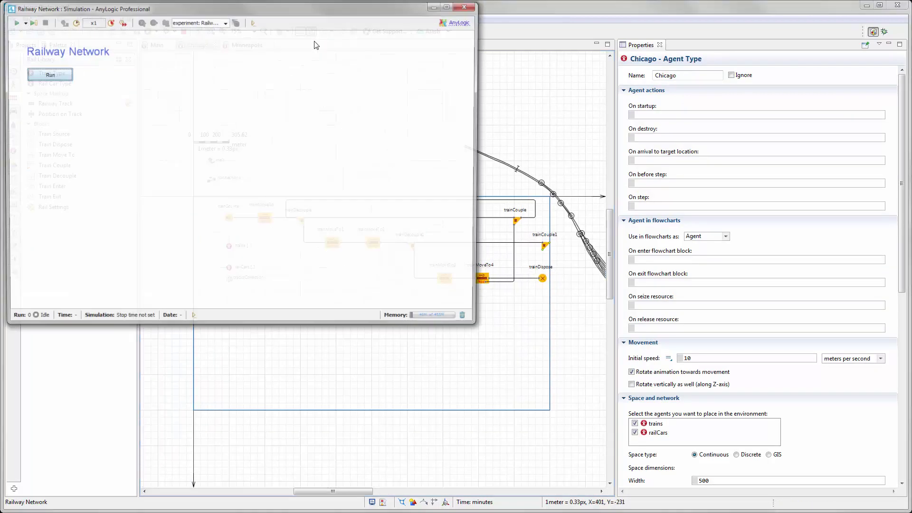
Start the run at x1/5 speed and open the chicago agent's view
{"action": "left_click_drag", "start_coordinate": [316, 7], "coordinate": [401, 105]}
{"action": "left_click", "coordinate": [158, 118]}
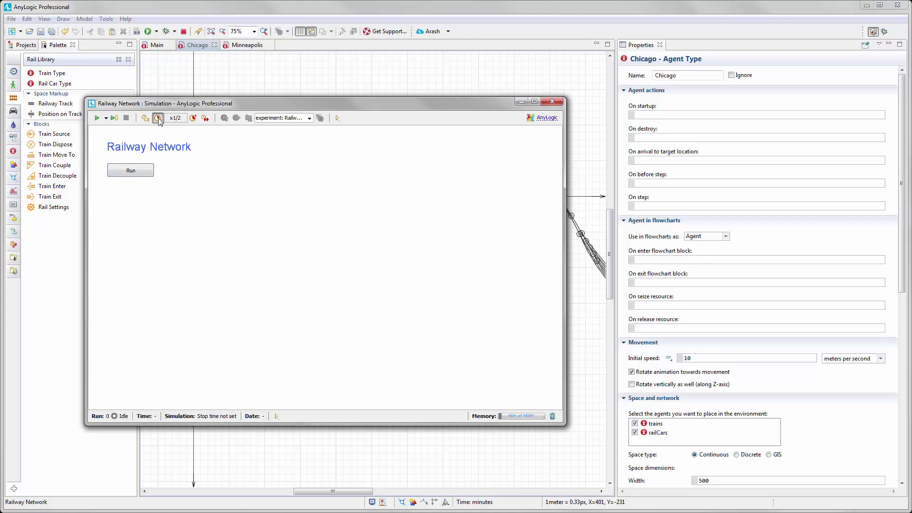
{"action": "left_click", "coordinate": [144, 171]}
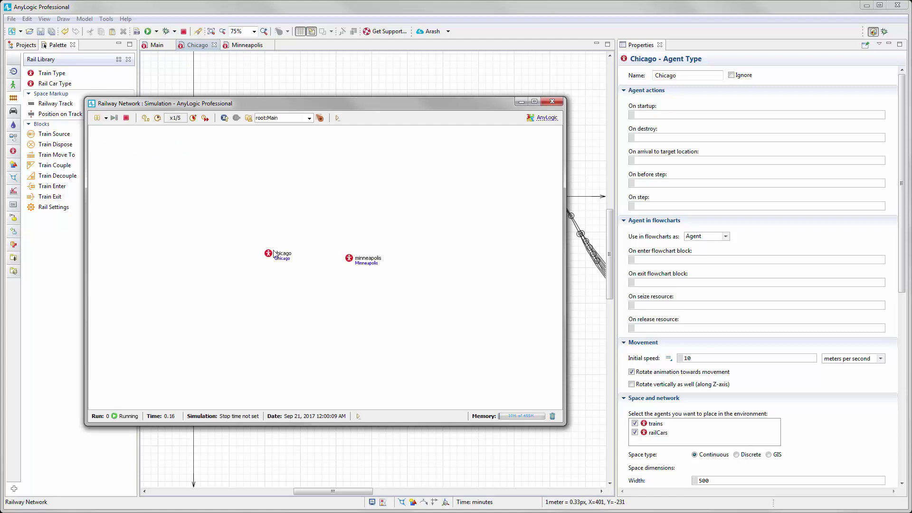
{"action": "double_click", "coordinate": [268, 255]}
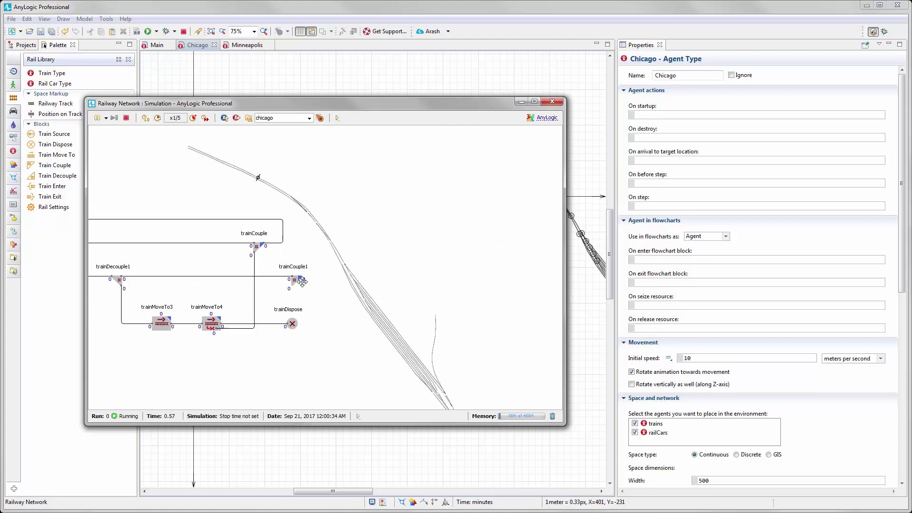
{"action": "scroll", "coordinate": [292, 245], "scroll_direction": "up", "scroll_amount": 3}
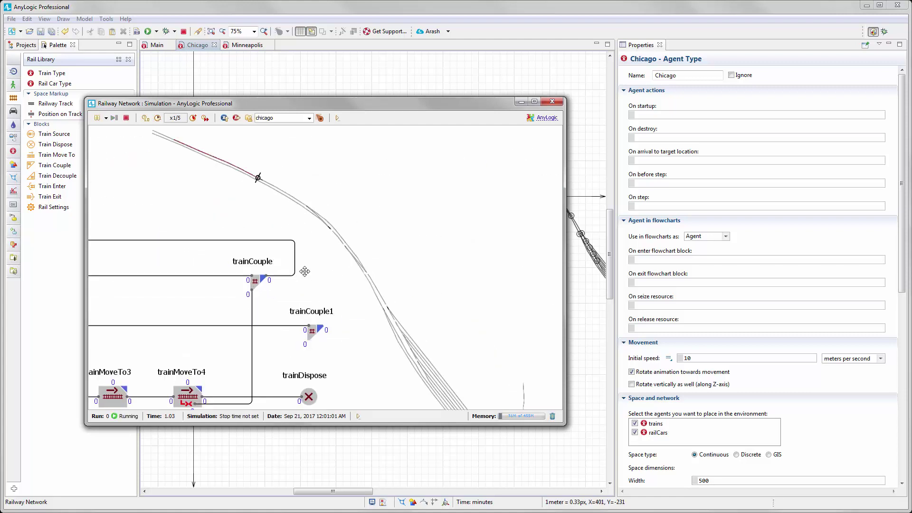
{"action": "scroll", "coordinate": [289, 212], "scroll_direction": "down", "scroll_amount": 3}
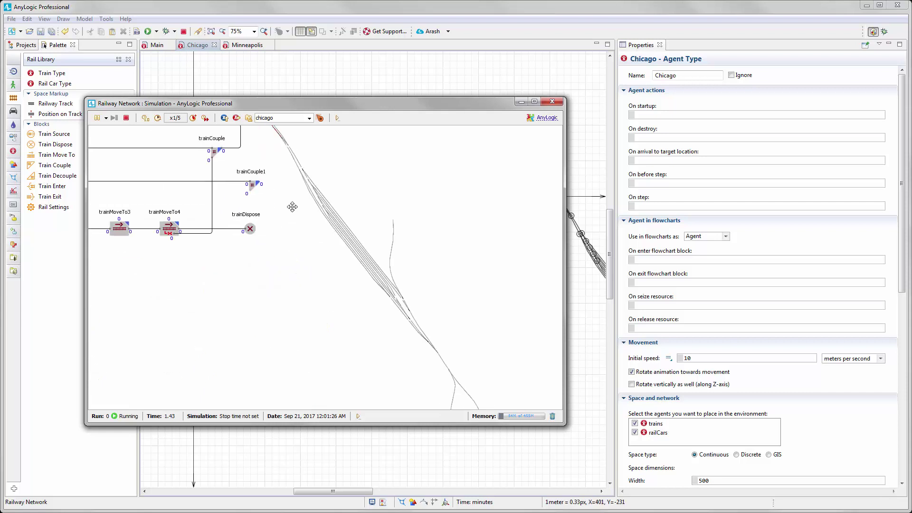
{"action": "left_click_drag", "start_coordinate": [309, 228], "coordinate": [291, 221]}
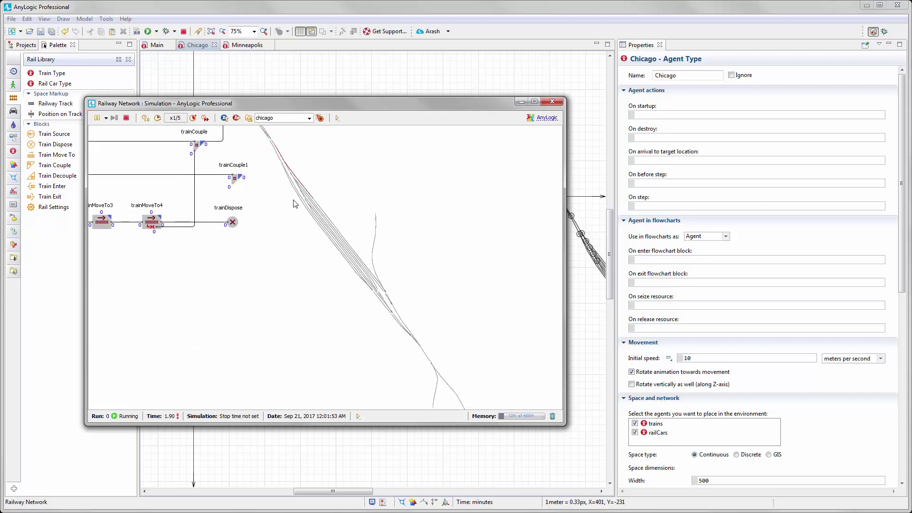
{"action": "scroll", "coordinate": [321, 238], "scroll_direction": "up", "scroll_amount": 4}
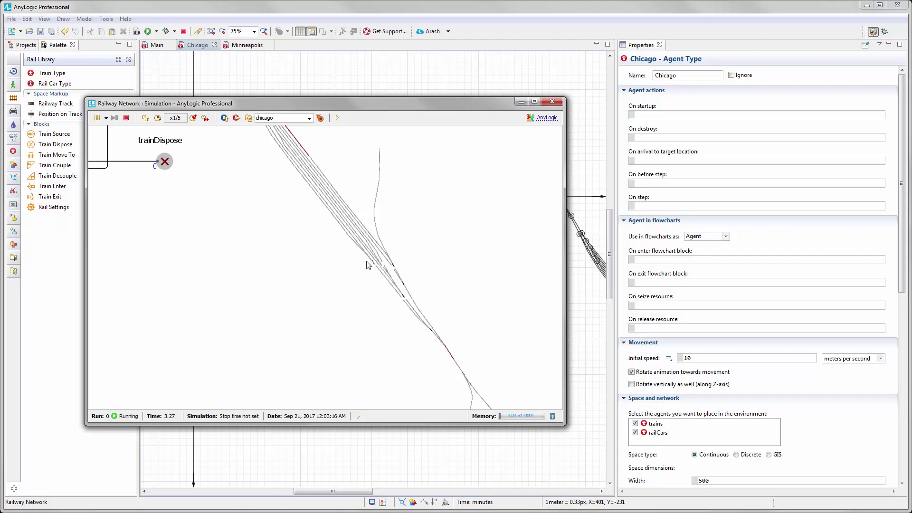
{"action": "mouse_move", "coordinate": [337, 261]}
{"action": "left_mouse_down"}
{"action": "mouse_move", "coordinate": [340, 297]}
{"action": "mouse_move", "coordinate": [327, 269]}
{"action": "left_mouse_up"}
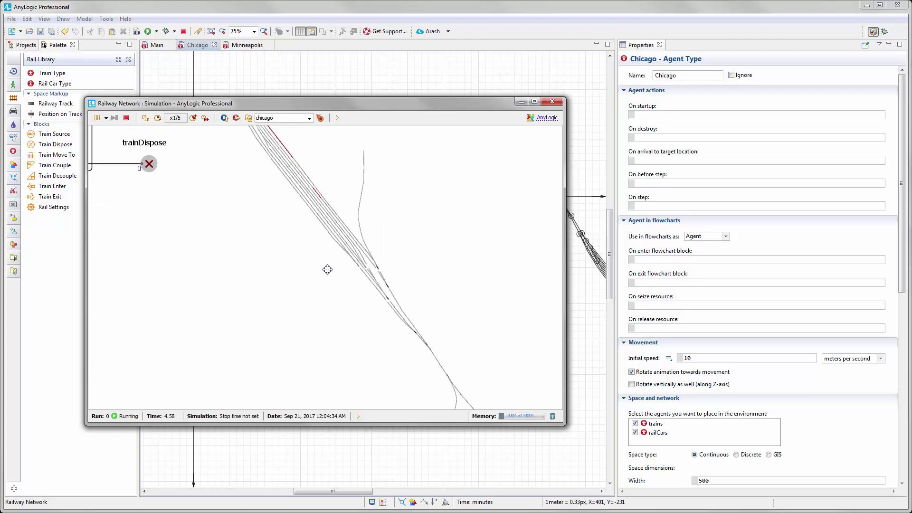
{"action": "left_click_drag", "start_coordinate": [316, 265], "coordinate": [386, 317]}
Watch the trains while changing speed through x1/25, x1/10, x1/5 and x1/2
{"action": "left_click", "coordinate": [158, 118]}
{"action": "left_click_drag", "start_coordinate": [297, 237], "coordinate": [395, 291]}
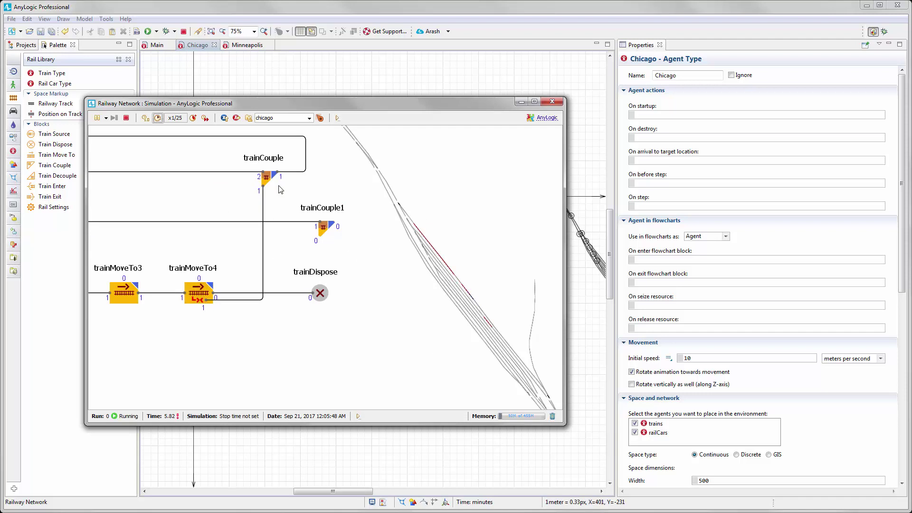
{"action": "scroll", "coordinate": [449, 292], "scroll_direction": "down", "scroll_amount": 2}
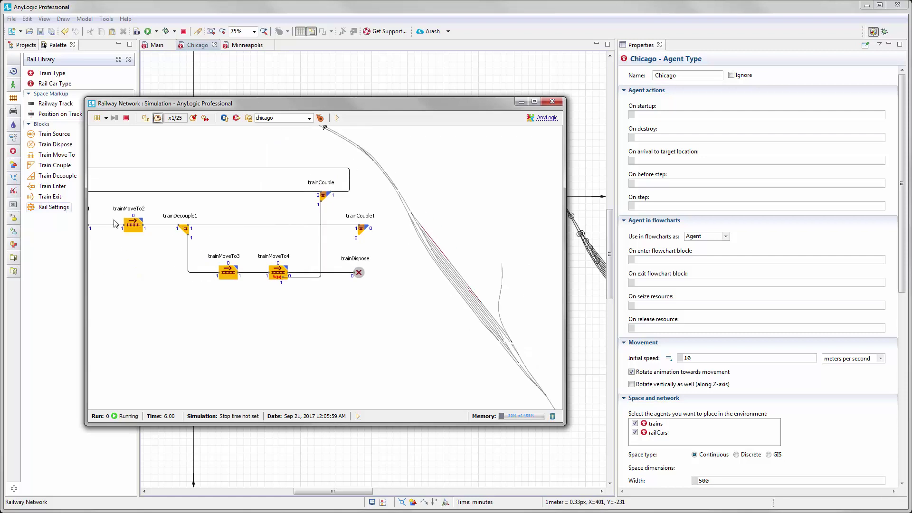
{"action": "left_click_drag", "start_coordinate": [475, 319], "coordinate": [397, 254]}
{"action": "scroll", "coordinate": [429, 311], "scroll_direction": "up", "scroll_amount": 2}
{"action": "scroll", "coordinate": [405, 263], "scroll_direction": "down", "scroll_amount": 1}
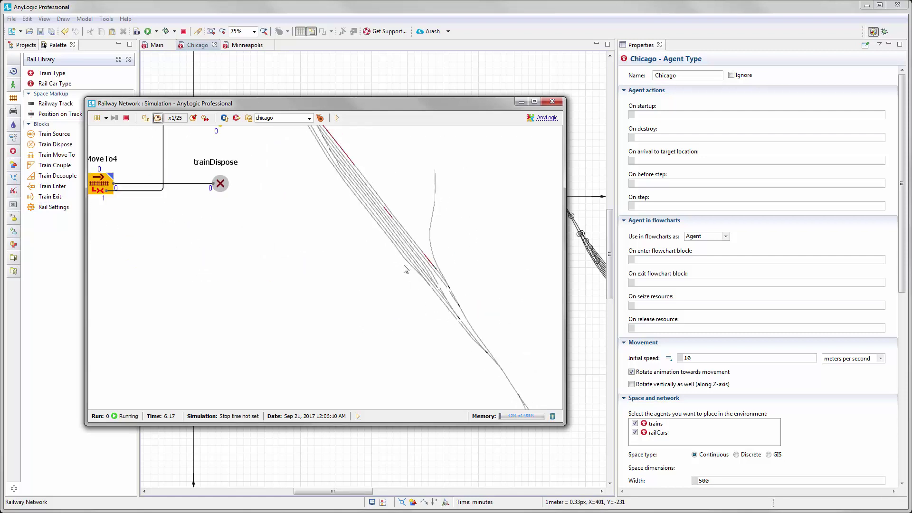
{"action": "left_click", "coordinate": [194, 118]}
{"action": "mouse_move", "coordinate": [415, 317]}
{"action": "left_mouse_down"}
{"action": "mouse_move", "coordinate": [389, 285]}
{"action": "mouse_move", "coordinate": [375, 293]}
{"action": "mouse_move", "coordinate": [373, 270]}
{"action": "mouse_move", "coordinate": [401, 327]}
{"action": "left_mouse_up"}
{"action": "scroll", "coordinate": [392, 291], "scroll_direction": "down", "scroll_amount": 1}
{"action": "scroll", "coordinate": [377, 298], "scroll_direction": "up", "scroll_amount": 2}
{"action": "left_click", "coordinate": [195, 120]}
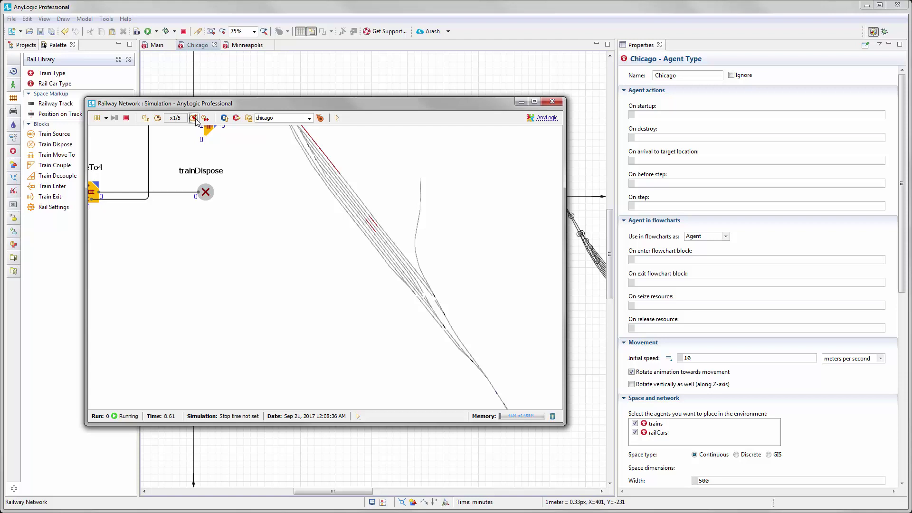
{"action": "left_click", "coordinate": [193, 118]}
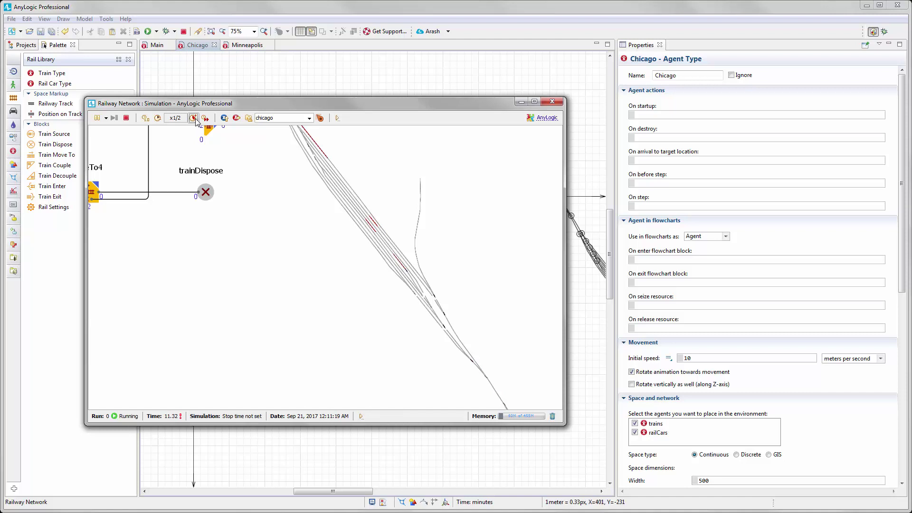
Dismiss the error about trainMoveTo2's unconnected outHit port at time 11.47
{"action": "left_click", "coordinate": [315, 284]}
{"action": "scroll", "coordinate": [358, 276], "scroll_direction": "up", "scroll_amount": 7}
{"action": "left_click_drag", "start_coordinate": [233, 273], "coordinate": [384, 295]}
{"action": "scroll", "coordinate": [371, 294], "scroll_direction": "down", "scroll_amount": 6}
{"action": "left_click_drag", "start_coordinate": [214, 294], "coordinate": [388, 313]}
{"action": "scroll", "coordinate": [389, 314], "scroll_direction": "up", "scroll_amount": 3}
{"action": "scroll", "coordinate": [331, 267], "scroll_direction": "down", "scroll_amount": 6}
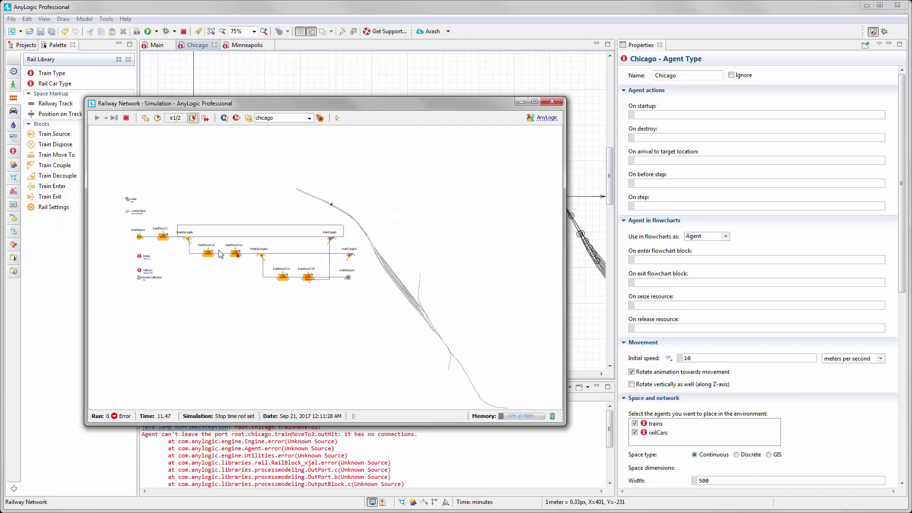
Close the simulation and shift trainMoveTo2 and trainMoveTo1 further left
{"action": "left_click", "coordinate": [552, 101]}
{"action": "scroll", "coordinate": [388, 305], "scroll_direction": "up", "scroll_amount": 3}
{"action": "left_click_drag", "start_coordinate": [383, 260], "coordinate": [363, 260]}
{"action": "left_click_drag", "start_coordinate": [274, 261], "coordinate": [247, 260]}
{"action": "left_click_drag", "start_coordinate": [361, 260], "coordinate": [351, 261]}
{"action": "left_click", "coordinate": [375, 324]}
{"action": "scroll", "coordinate": [400, 280], "scroll_direction": "down", "scroll_amount": 2}
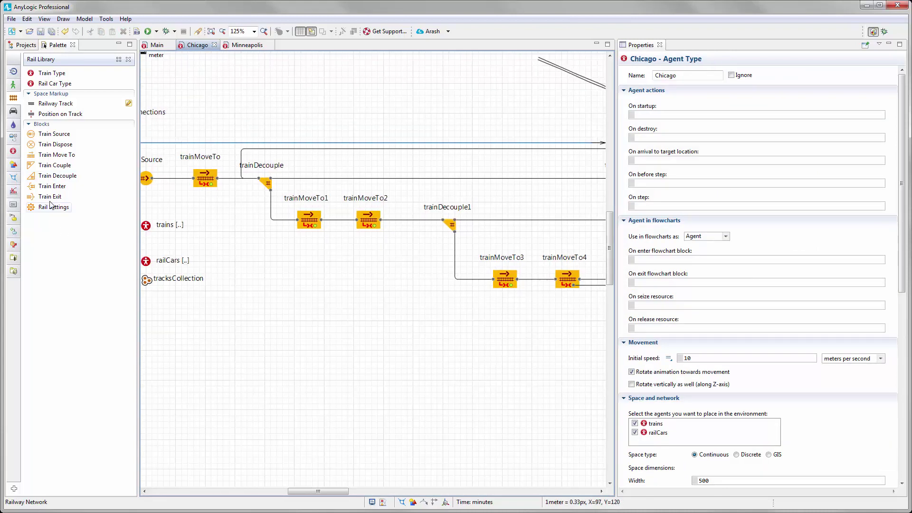
Add a trainCouple2 block below trainMoveTo2, fed by its unused outHit exit
{"action": "left_click_drag", "start_coordinate": [49, 167], "coordinate": [411, 323]}
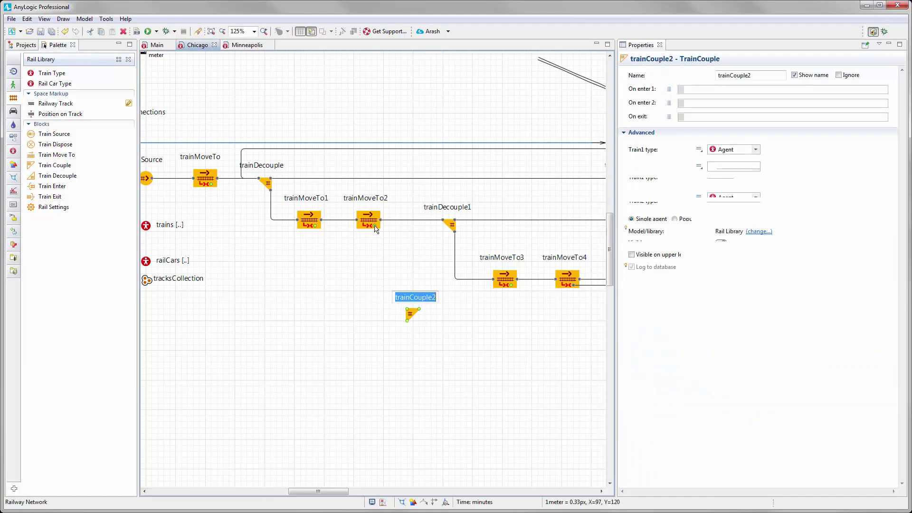
{"action": "left_click_drag", "start_coordinate": [378, 226], "coordinate": [407, 321]}
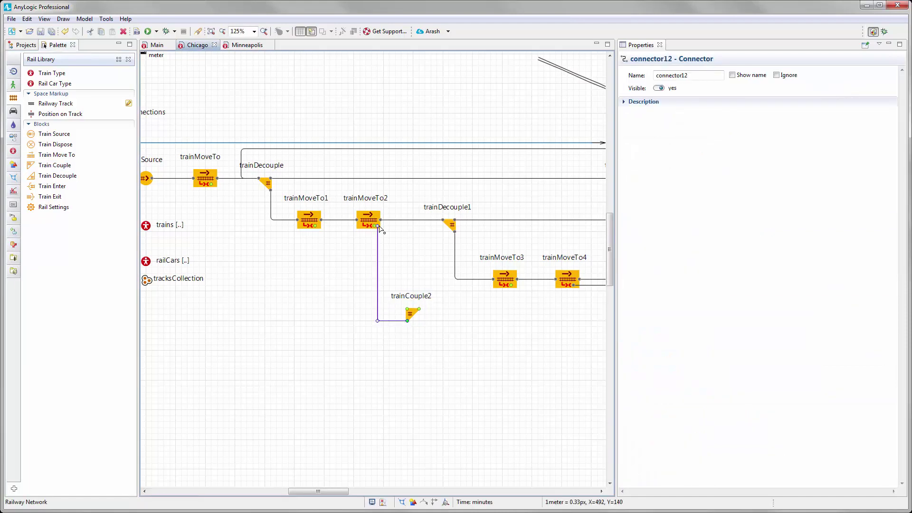
{"action": "left_click_drag", "start_coordinate": [379, 227], "coordinate": [372, 227]}
{"action": "scroll", "coordinate": [375, 236], "scroll_direction": "up", "scroll_amount": 3}
{"action": "left_click_drag", "start_coordinate": [368, 215], "coordinate": [374, 213]}
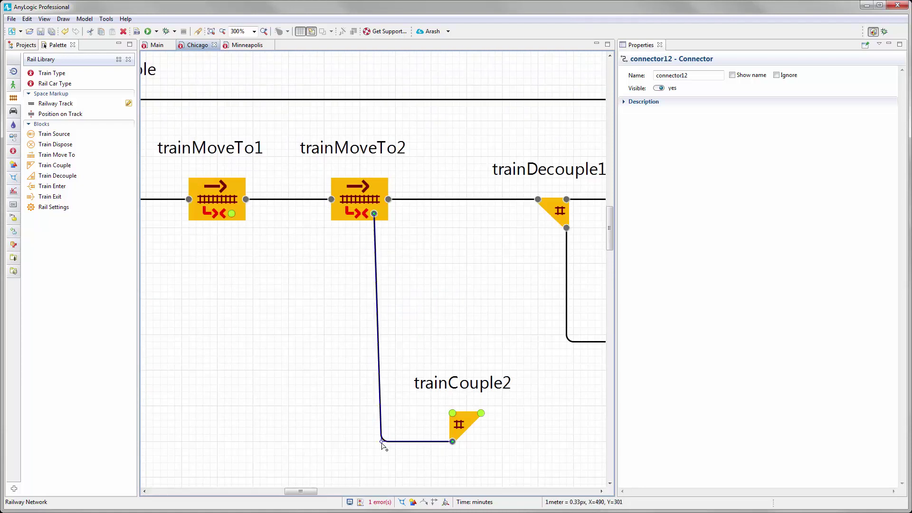
{"action": "left_click_drag", "start_coordinate": [381, 442], "coordinate": [373, 442]}
{"action": "left_click", "coordinate": [346, 441]}
{"action": "scroll", "coordinate": [316, 400], "scroll_direction": "down", "scroll_amount": 3}
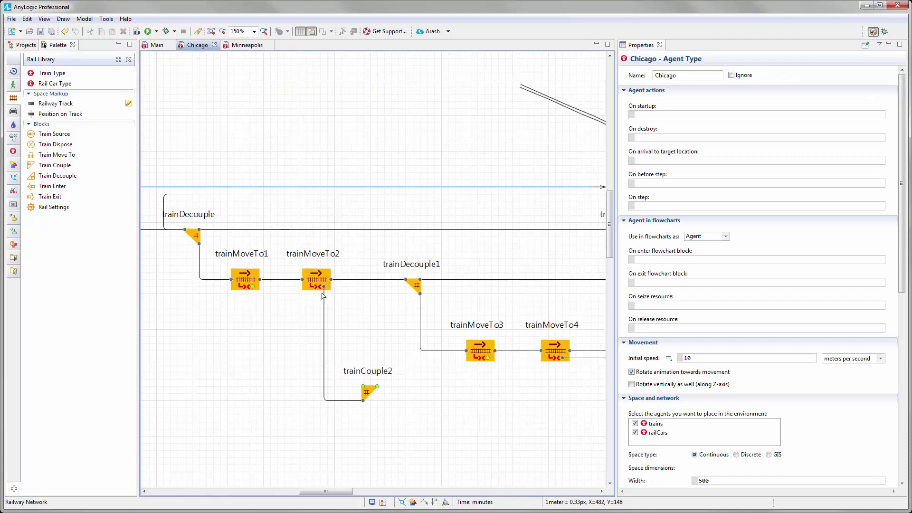
Route trainCouple2's output up into trainDecouple1's input
{"action": "left_click_drag", "start_coordinate": [421, 394], "coordinate": [366, 403]}
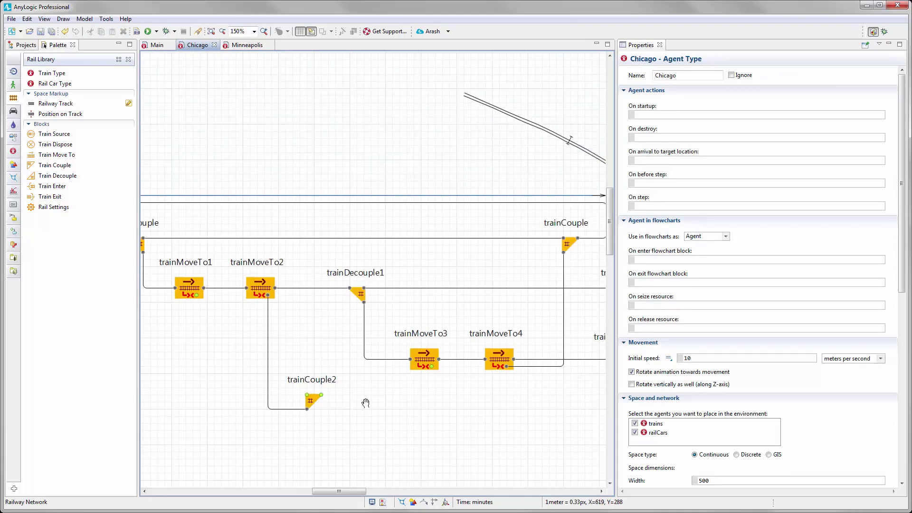
{"action": "scroll", "coordinate": [364, 403], "scroll_direction": "up", "scroll_amount": 1}
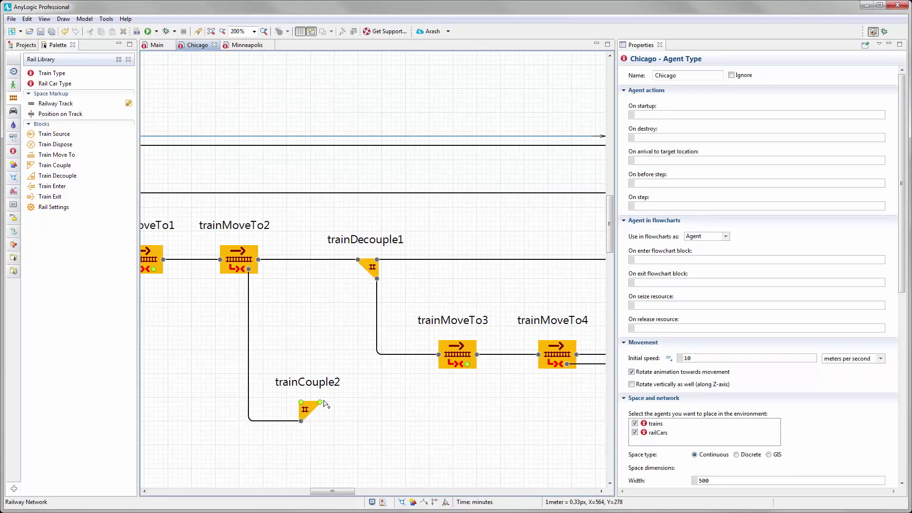
{"action": "double_click", "coordinate": [321, 403]}
{"action": "left_click", "coordinate": [344, 403]}
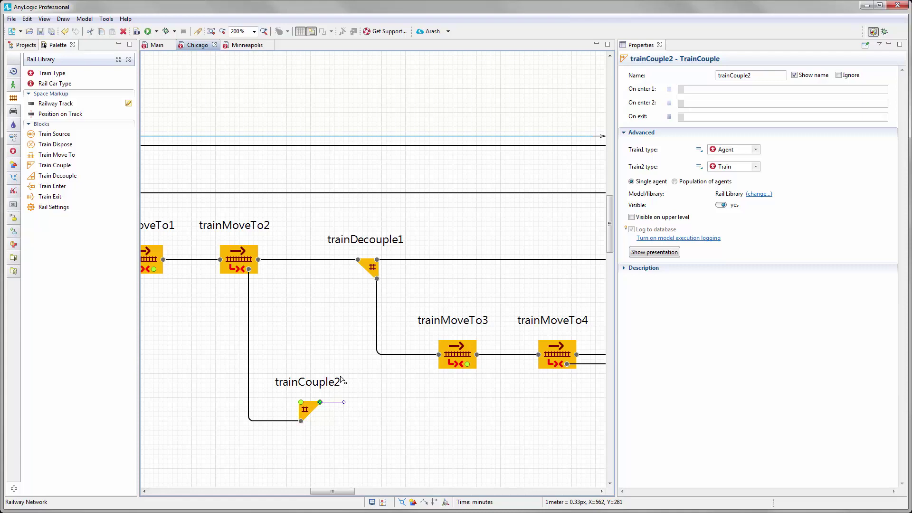
{"action": "left_click", "coordinate": [343, 260]}
{"action": "left_click", "coordinate": [357, 260]}
{"action": "left_click_drag", "start_coordinate": [388, 415], "coordinate": [397, 328]}
{"action": "scroll", "coordinate": [386, 354], "scroll_direction": "down", "scroll_amount": 2}
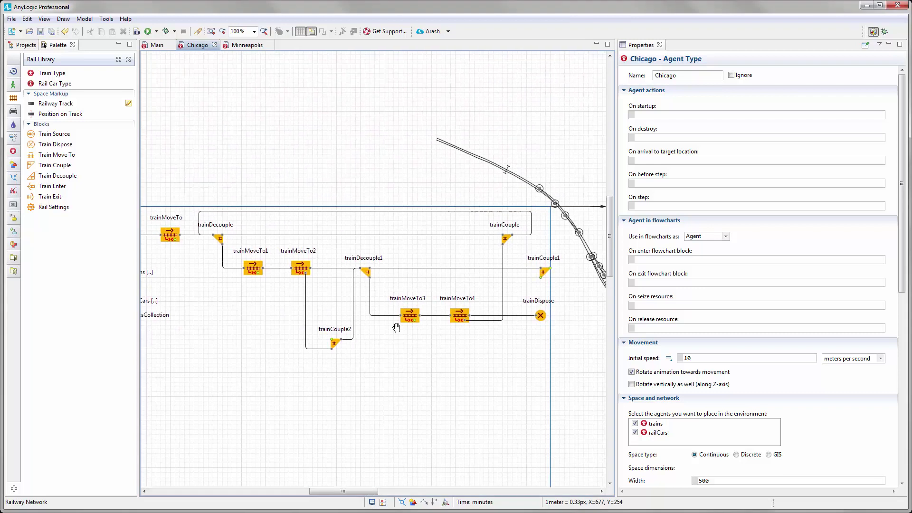
Add a selectOutput block from the Process Modeling Library after trainDecouple1
{"action": "left_click", "coordinate": [13, 71]}
{"action": "left_click_drag", "start_coordinate": [59, 218], "coordinate": [303, 380]}
{"action": "right_click", "coordinate": [454, 304]}
{"action": "scroll", "coordinate": [436, 309], "scroll_direction": "up", "scroll_amount": 1}
{"action": "left_click_drag", "start_coordinate": [454, 383], "coordinate": [431, 378]}
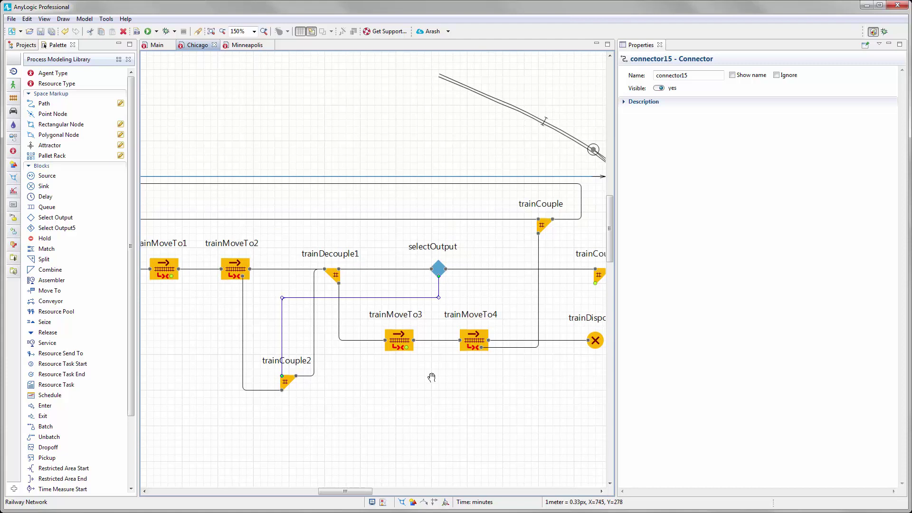
{"action": "left_click", "coordinate": [429, 344]}
{"action": "left_click", "coordinate": [439, 269]}
{"action": "left_click_drag", "start_coordinate": [439, 269], "coordinate": [420, 249]}
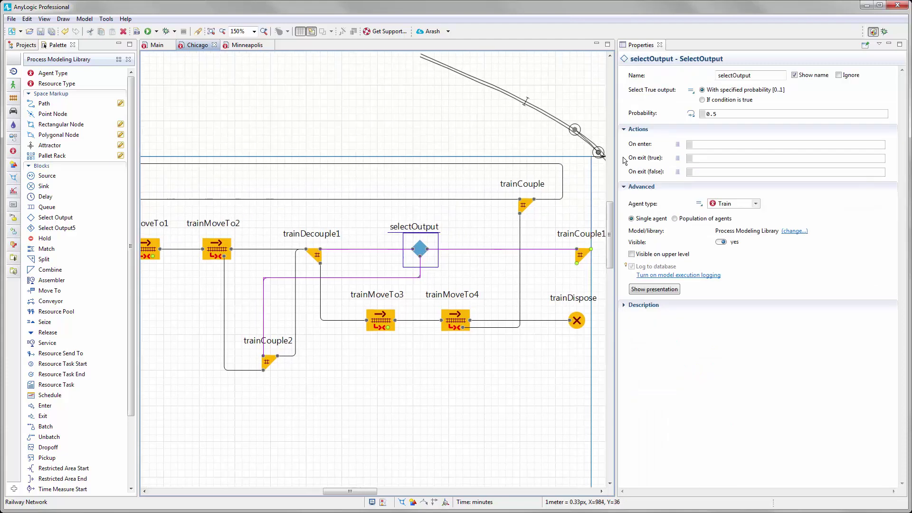
Set selectOutput to 'If condition is true' with condition agent.size() >= 10
{"action": "left_click", "coordinate": [702, 100]}
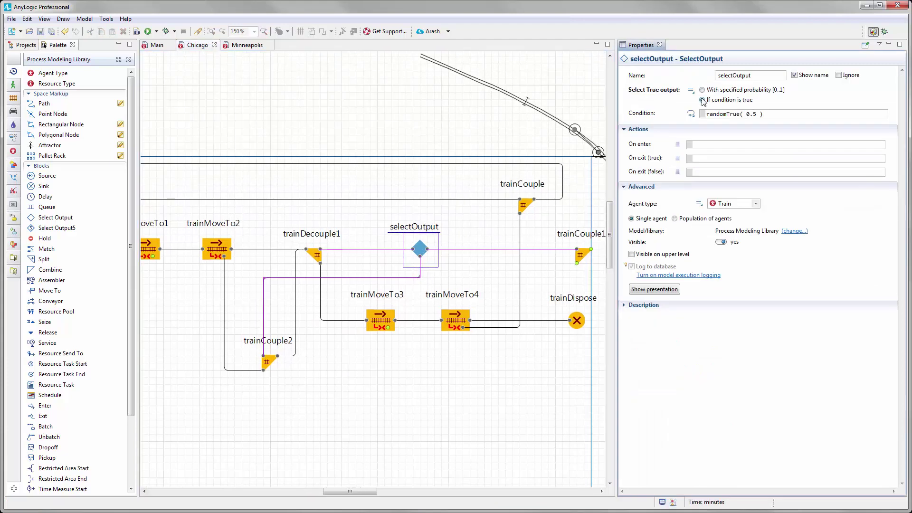
{"action": "triple_click", "coordinate": [714, 114]}
{"action": "type", "text": "agent.si"}
{"action": "key", "text": "Return"}
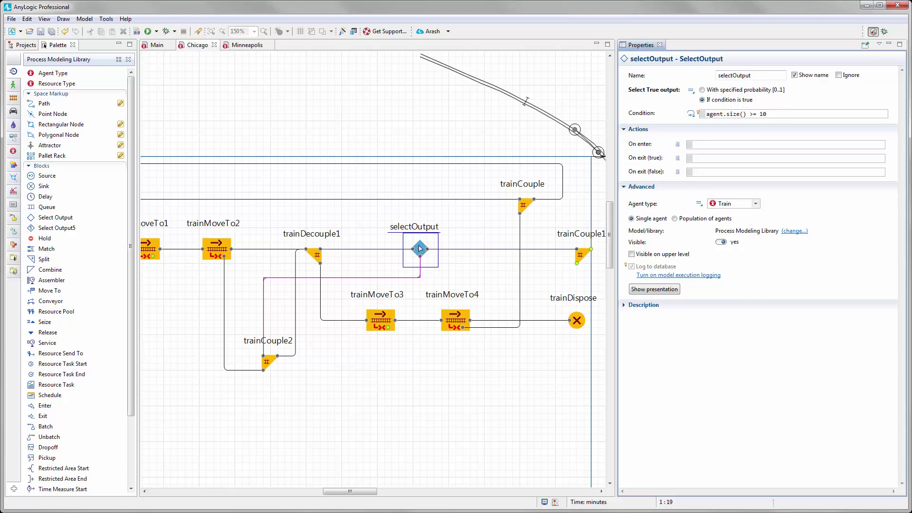
{"action": "left_click_drag", "start_coordinate": [437, 374], "coordinate": [452, 340]}
{"action": "scroll", "coordinate": [483, 336], "scroll_direction": "down", "scroll_amount": 3}
{"action": "left_click", "coordinate": [421, 332]}
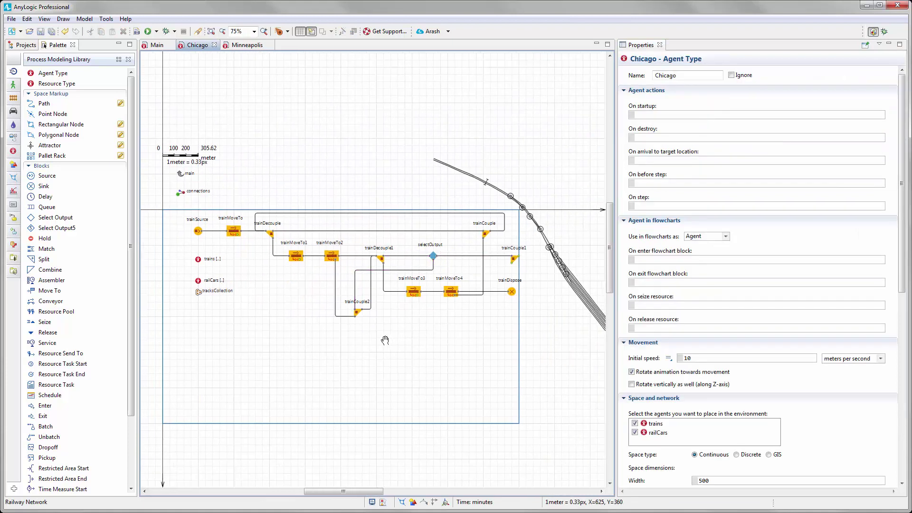
Launch the Railway Network simulation and look inside the running chicago agent
{"action": "left_click", "coordinate": [157, 32]}
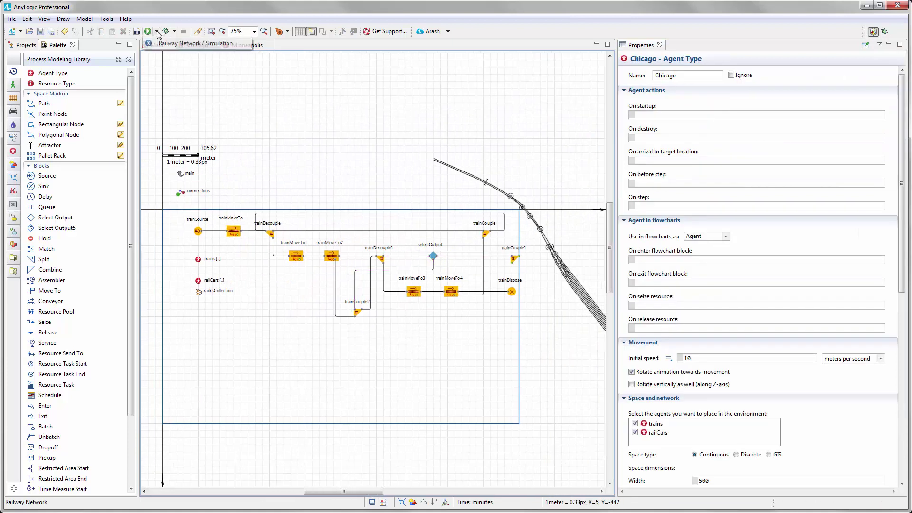
{"action": "left_click", "coordinate": [163, 44]}
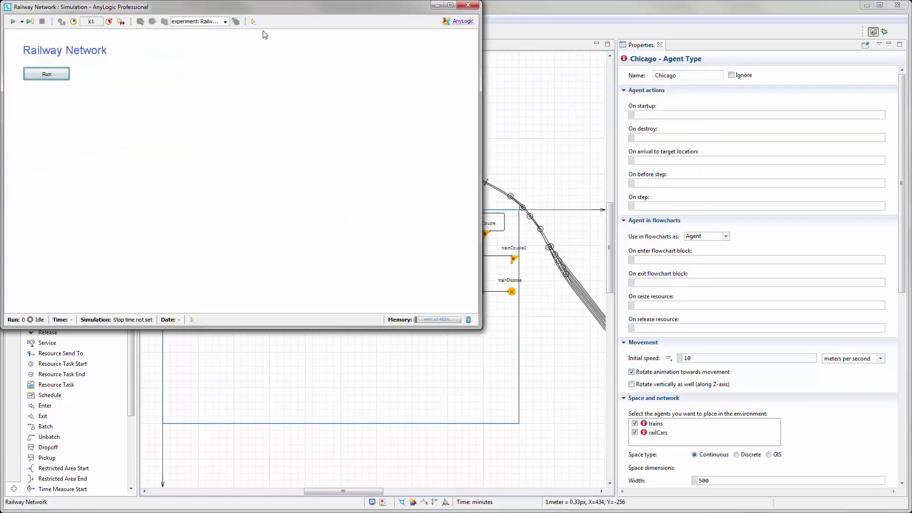
{"action": "left_click_drag", "start_coordinate": [260, 13], "coordinate": [398, 91]}
{"action": "left_click", "coordinate": [197, 155]}
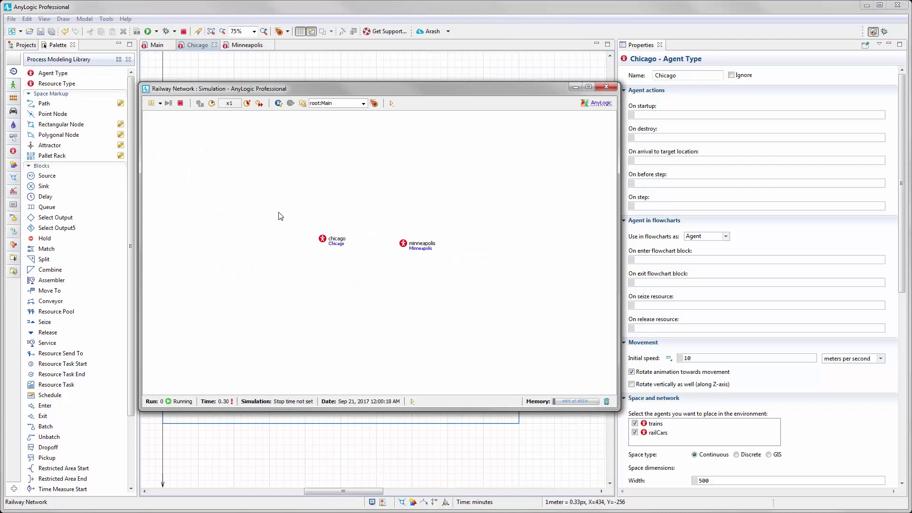
{"action": "double_click", "coordinate": [322, 240]}
Follow the trains through chicago at x1/2 speed, then close the simulation window
{"action": "left_click", "coordinate": [212, 104]}
{"action": "left_click", "coordinate": [212, 104]}
{"action": "scroll", "coordinate": [377, 254], "scroll_direction": "up", "scroll_amount": 3}
{"action": "left_click_drag", "start_coordinate": [376, 254], "coordinate": [271, 207]}
{"action": "left_click", "coordinate": [247, 103]}
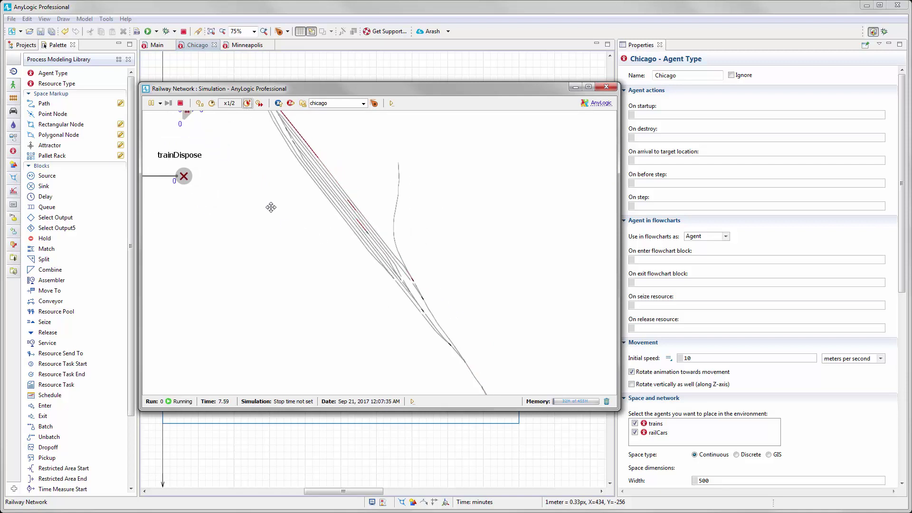
{"action": "left_click_drag", "start_coordinate": [271, 207], "coordinate": [262, 194]}
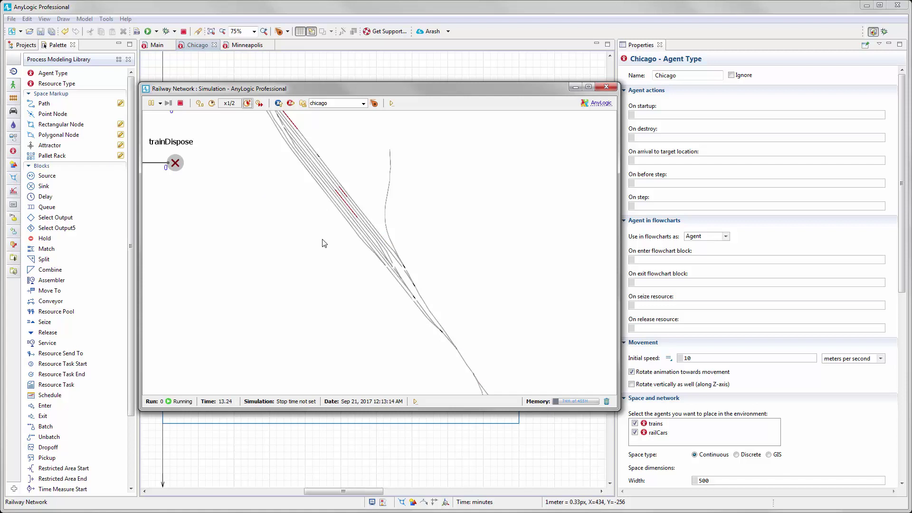
{"action": "left_click_drag", "start_coordinate": [323, 243], "coordinate": [307, 226]}
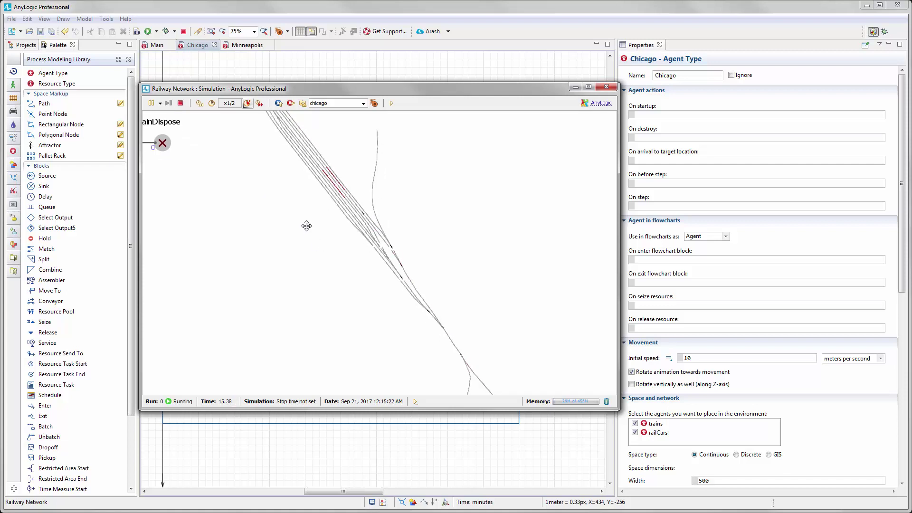
{"action": "mouse_move", "coordinate": [306, 226]}
{"action": "left_mouse_down"}
{"action": "mouse_move", "coordinate": [319, 272]}
{"action": "mouse_move", "coordinate": [304, 222]}
{"action": "mouse_move", "coordinate": [317, 271]}
{"action": "mouse_move", "coordinate": [304, 240]}
{"action": "left_mouse_up"}
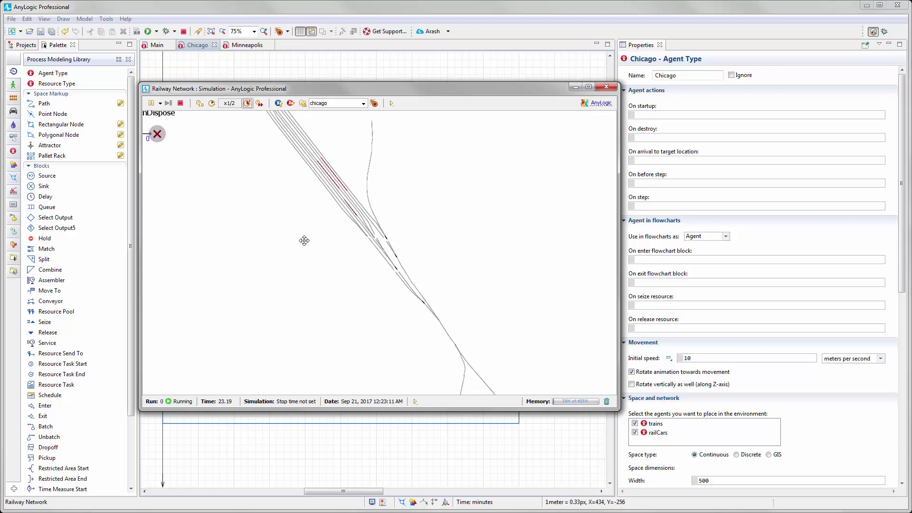
{"action": "left_click_drag", "start_coordinate": [304, 240], "coordinate": [373, 282]}
{"action": "scroll", "coordinate": [381, 305], "scroll_direction": "down", "scroll_amount": 1}
{"action": "scroll", "coordinate": [402, 236], "scroll_direction": "up", "scroll_amount": 2}
{"action": "left_click", "coordinate": [605, 87]}
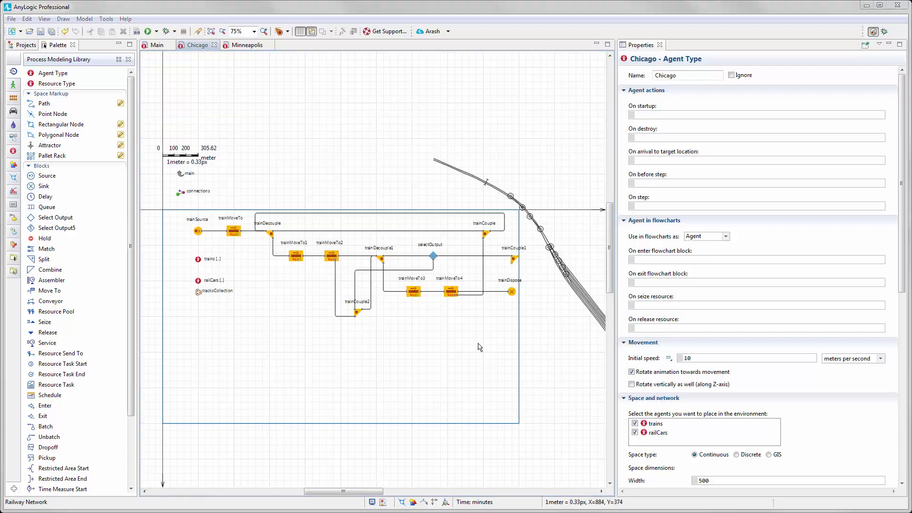
Place trainCouple1 below trainDispose with selectOutput's connector bent into a right angle
{"action": "left_click_drag", "start_coordinate": [478, 343], "coordinate": [459, 342]}
{"action": "scroll", "coordinate": [465, 325], "scroll_direction": "up", "scroll_amount": 1}
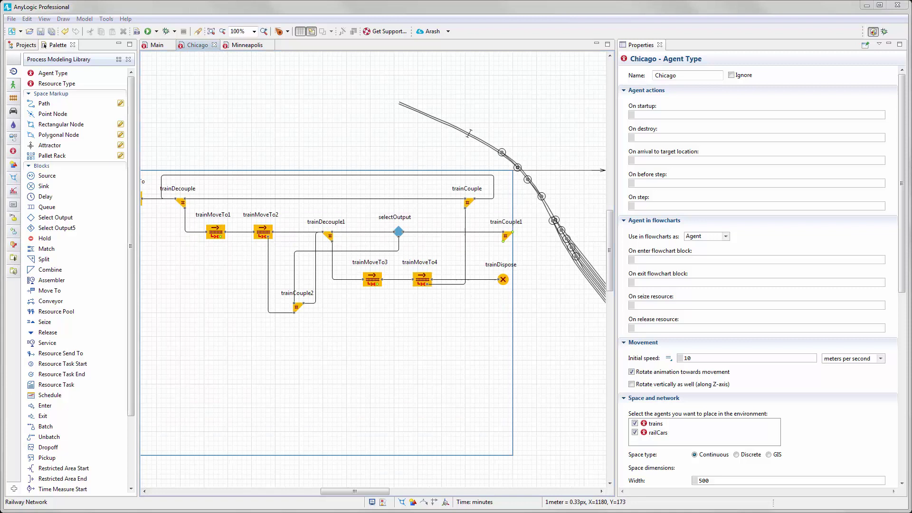
{"action": "left_click_drag", "start_coordinate": [413, 292], "coordinate": [391, 288]}
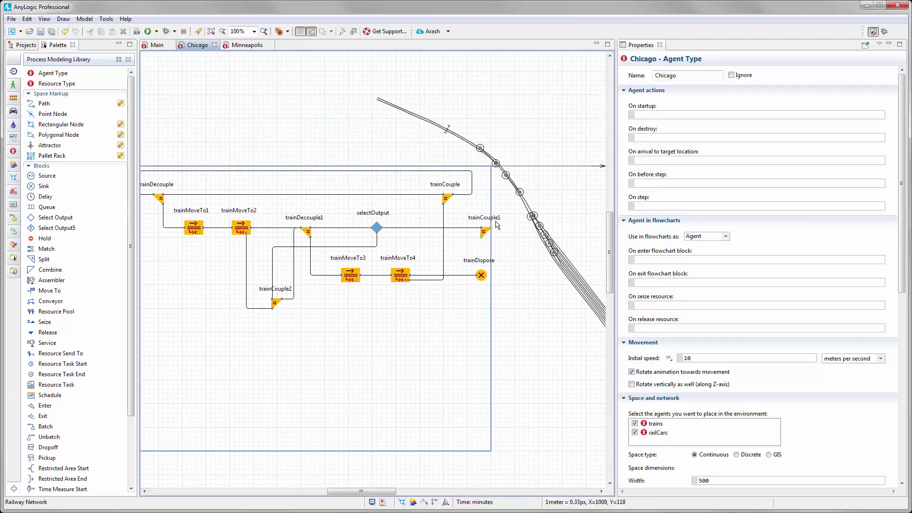
{"action": "left_click_drag", "start_coordinate": [485, 232], "coordinate": [457, 352]}
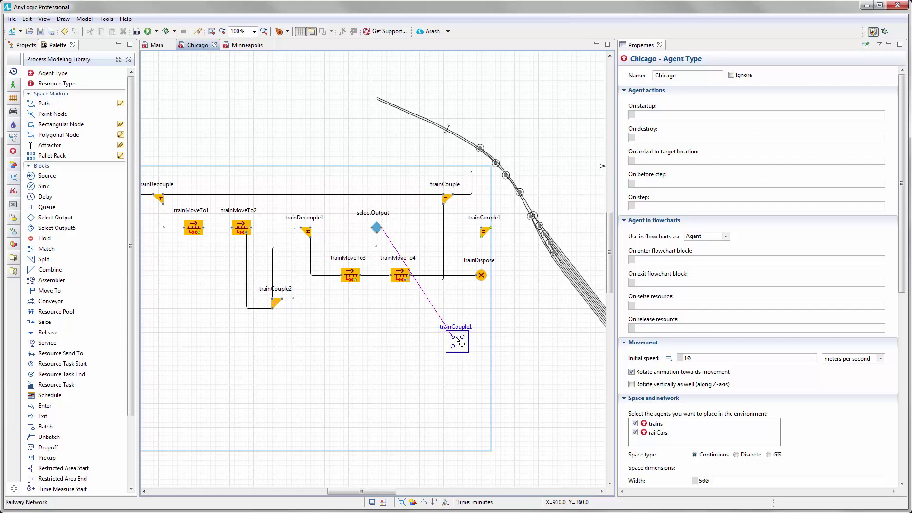
{"action": "double_click", "coordinate": [429, 298]}
{"action": "left_click_drag", "start_coordinate": [428, 298], "coordinate": [454, 228]}
{"action": "left_click_drag", "start_coordinate": [420, 326], "coordinate": [477, 268]}
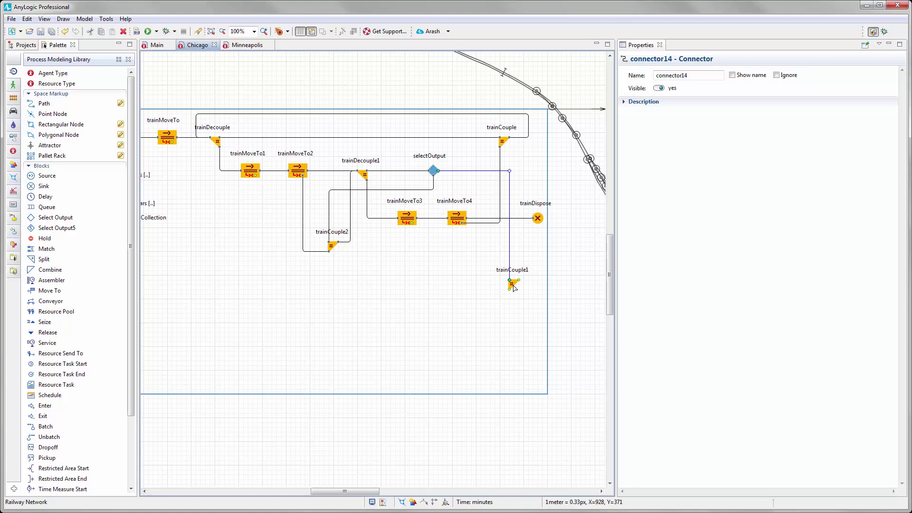
{"action": "left_click_drag", "start_coordinate": [513, 286], "coordinate": [511, 295]}
{"action": "left_click", "coordinate": [324, 293]}
{"action": "left_click_drag", "start_coordinate": [323, 294], "coordinate": [371, 284]}
{"action": "left_click", "coordinate": [167, 127]}
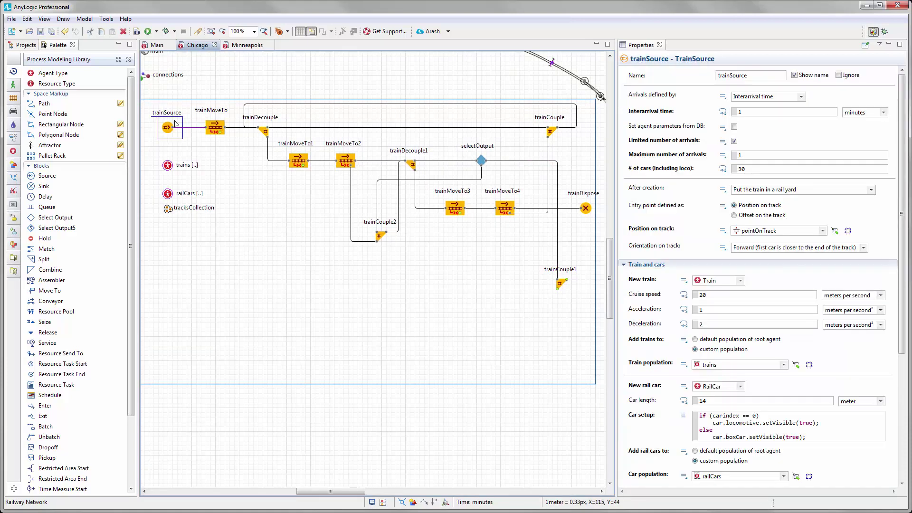
Duplicate trainSource as trainSource1 with arrivals from inject() calls and 1 car
{"action": "key", "text": "ctrl+v"}
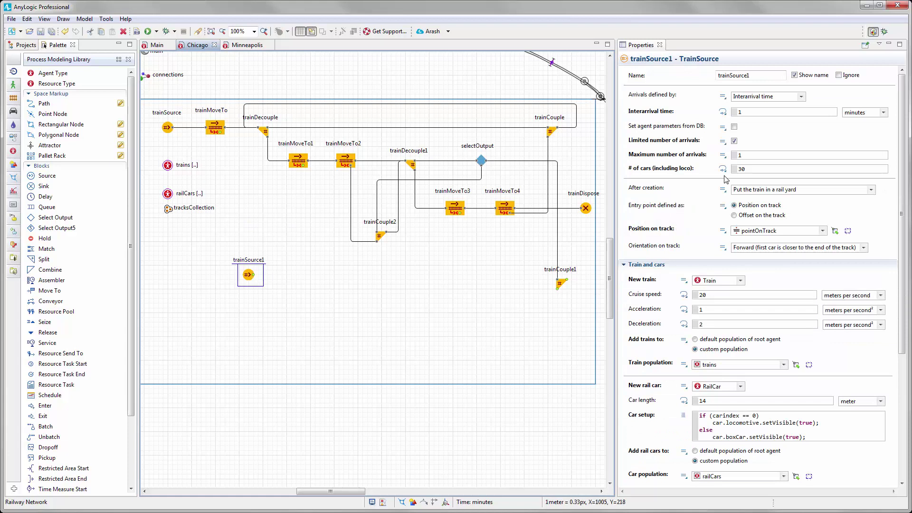
{"action": "left_click", "coordinate": [801, 97]}
{"action": "left_click", "coordinate": [772, 133]}
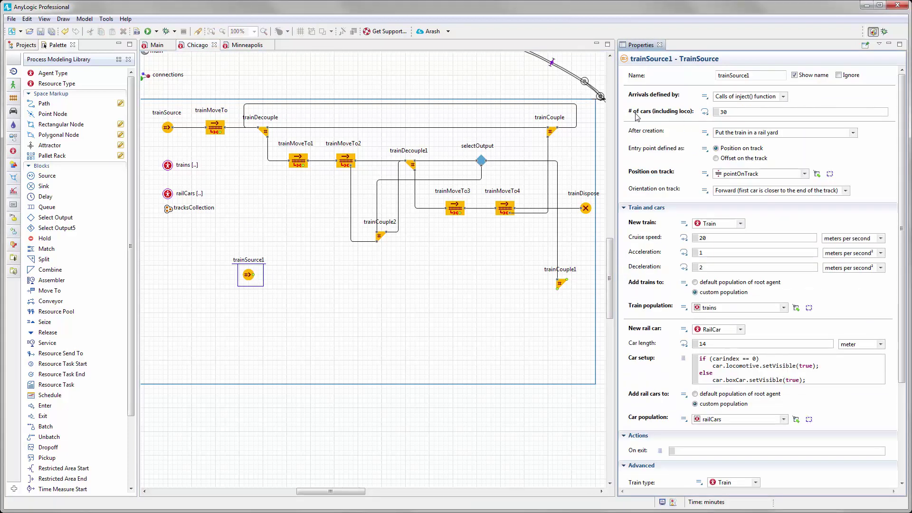
{"action": "left_click_drag", "start_coordinate": [729, 112], "coordinate": [718, 112]}
{"action": "type", "text": "1"}
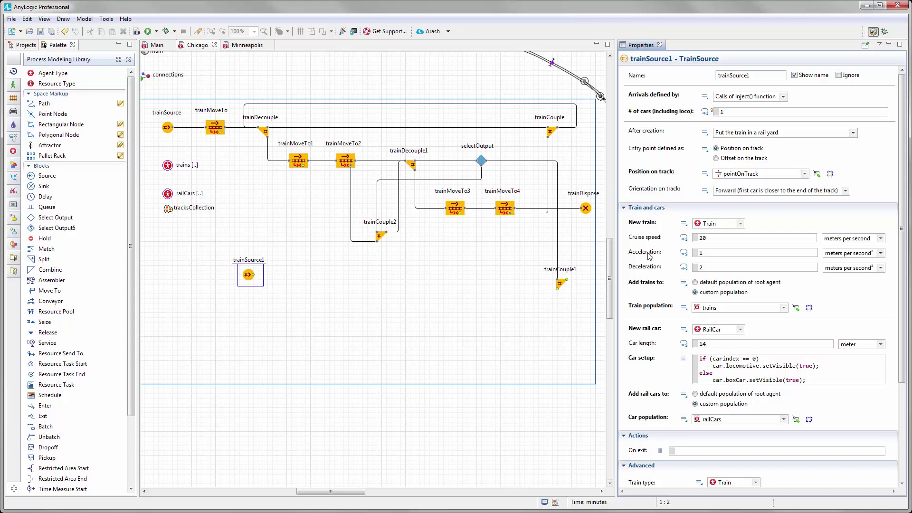
{"action": "mouse_move", "coordinate": [276, 290]}
{"action": "left_mouse_down"}
{"action": "mouse_move", "coordinate": [301, 316]}
{"action": "mouse_move", "coordinate": [270, 303]}
{"action": "left_mouse_up"}
{"action": "scroll", "coordinate": [302, 316], "scroll_direction": "up", "scroll_amount": 1}
{"action": "left_click", "coordinate": [316, 341]}
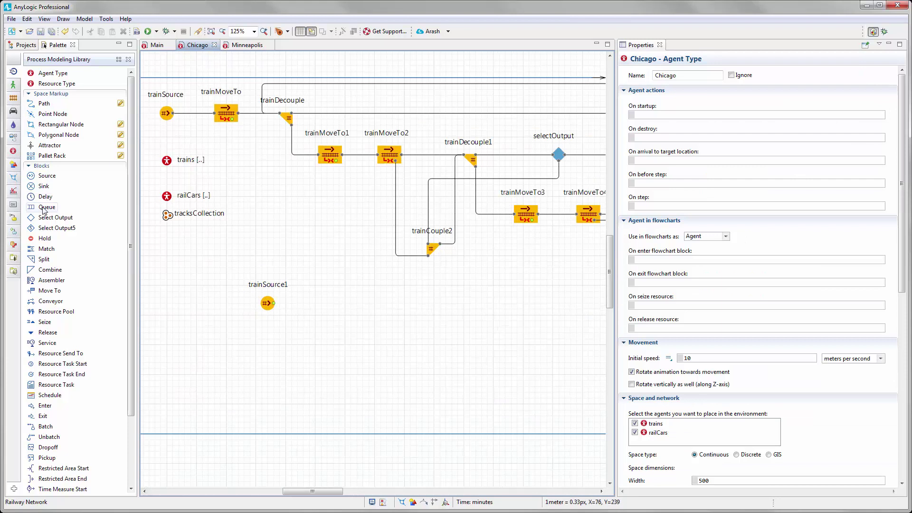
Add a queue after trainSource1 with maximum capacity
{"action": "left_click_drag", "start_coordinate": [66, 206], "coordinate": [328, 306]}
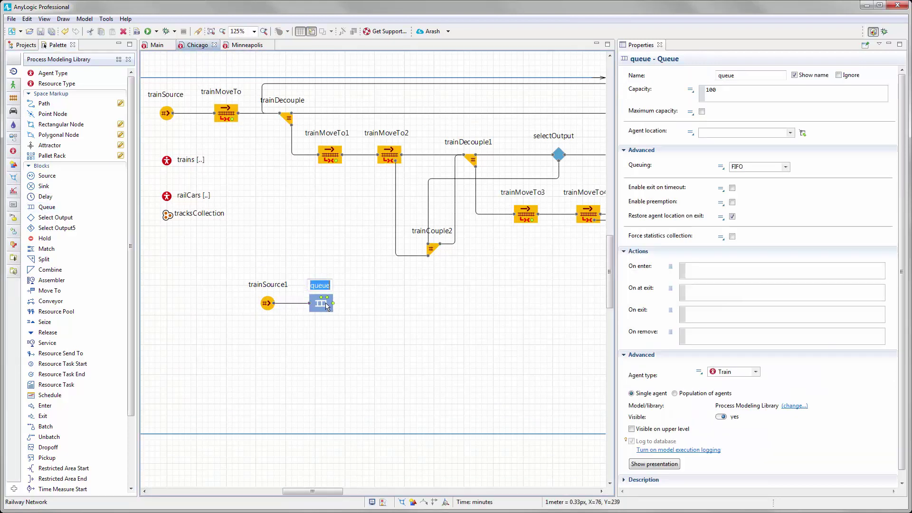
{"action": "left_click", "coordinate": [703, 104]}
{"action": "left_click", "coordinate": [267, 303]}
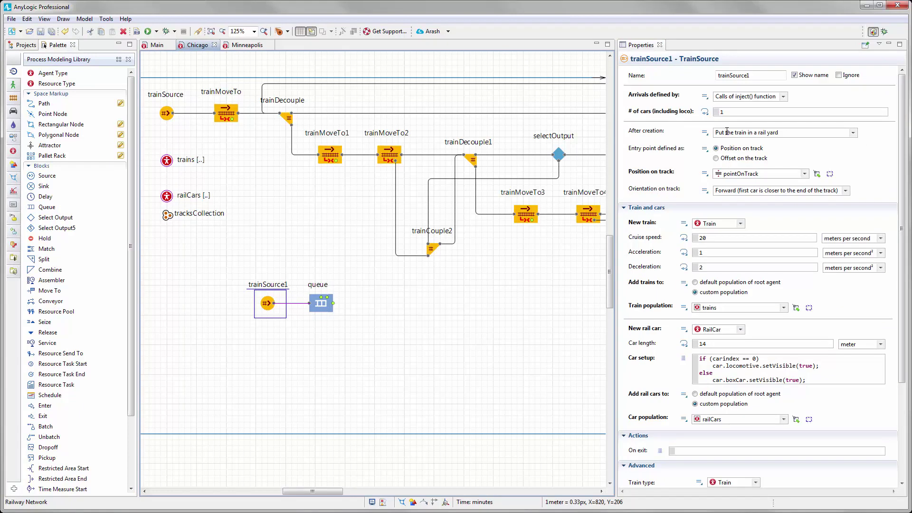
{"action": "scroll", "coordinate": [531, 234], "scroll_direction": "down", "scroll_amount": 2}
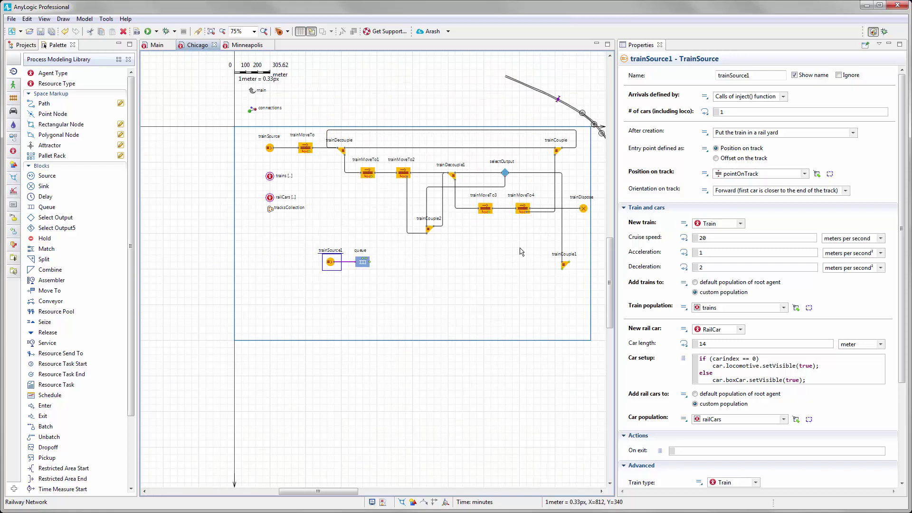
Set trainSource1's After creation option to 'Leave as a logical entity'
{"action": "scroll", "coordinate": [446, 217], "scroll_direction": "up", "scroll_amount": 2}
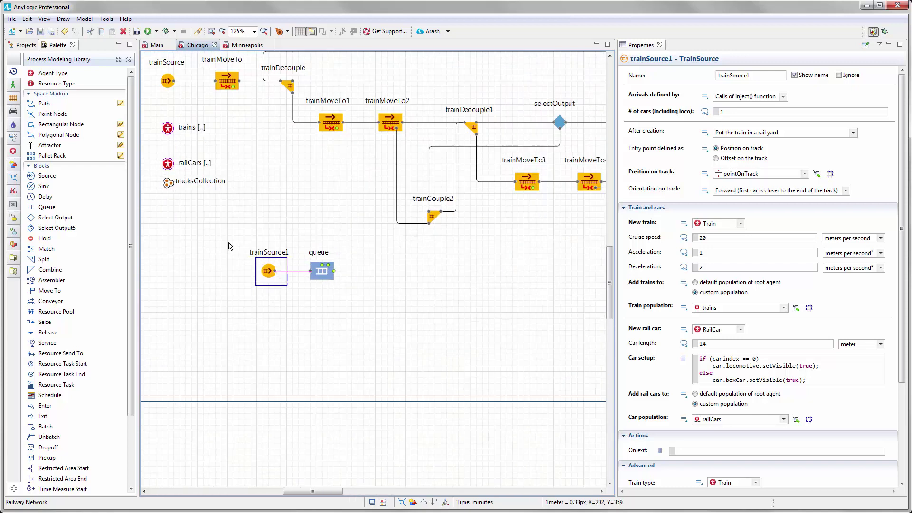
{"action": "left_click", "coordinate": [852, 133]}
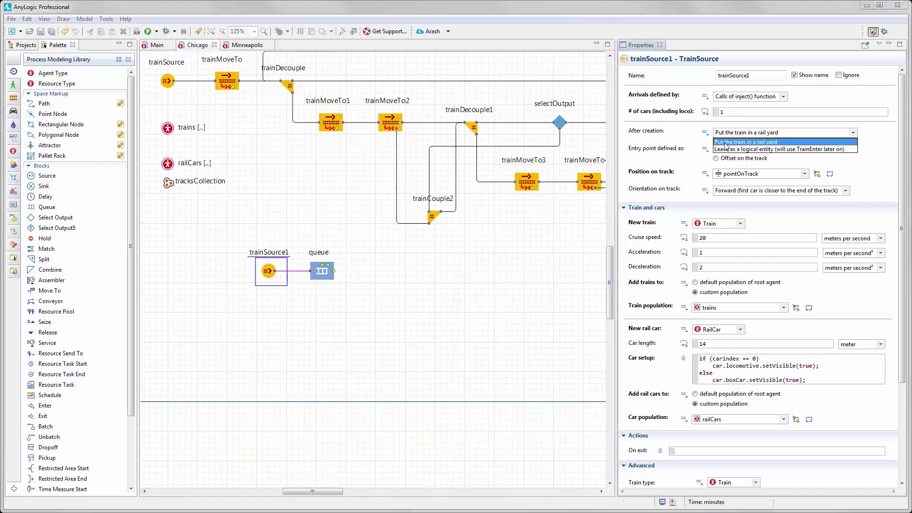
{"action": "left_click", "coordinate": [745, 150]}
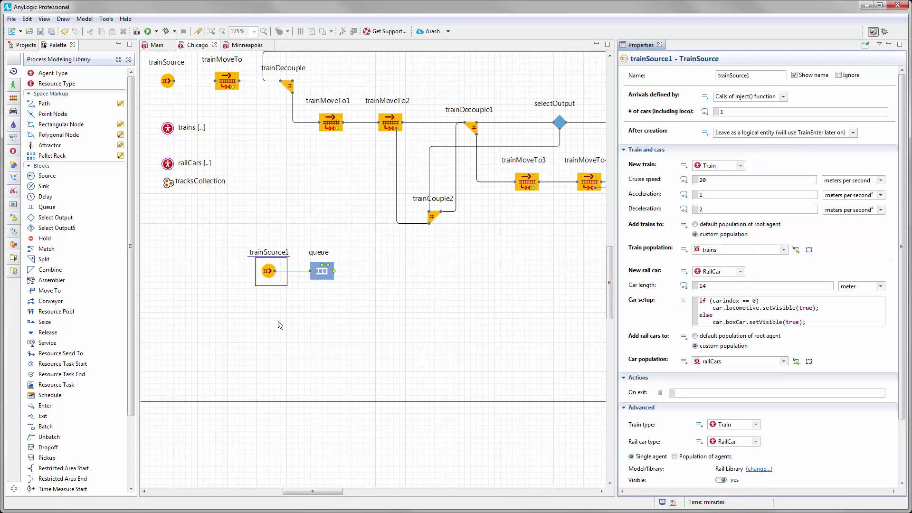
Zoom onto the railway track and place a Position on Track marker, pointOnTrack1, on it
{"action": "left_click_drag", "start_coordinate": [382, 312], "coordinate": [378, 294]}
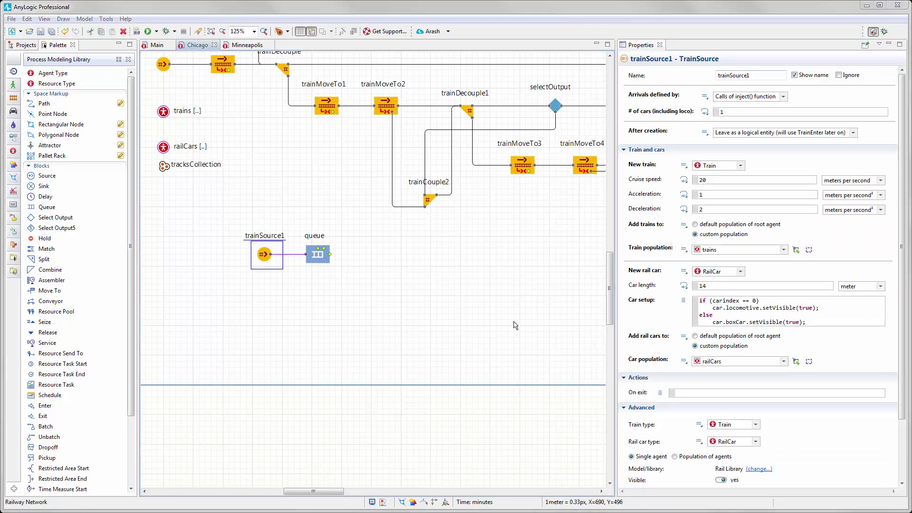
{"action": "left_click_drag", "start_coordinate": [508, 240], "coordinate": [311, 306]}
{"action": "left_click_drag", "start_coordinate": [464, 237], "coordinate": [429, 375]}
{"action": "left_click_drag", "start_coordinate": [426, 223], "coordinate": [440, 267]}
{"action": "scroll", "coordinate": [424, 242], "scroll_direction": "up", "scroll_amount": 3}
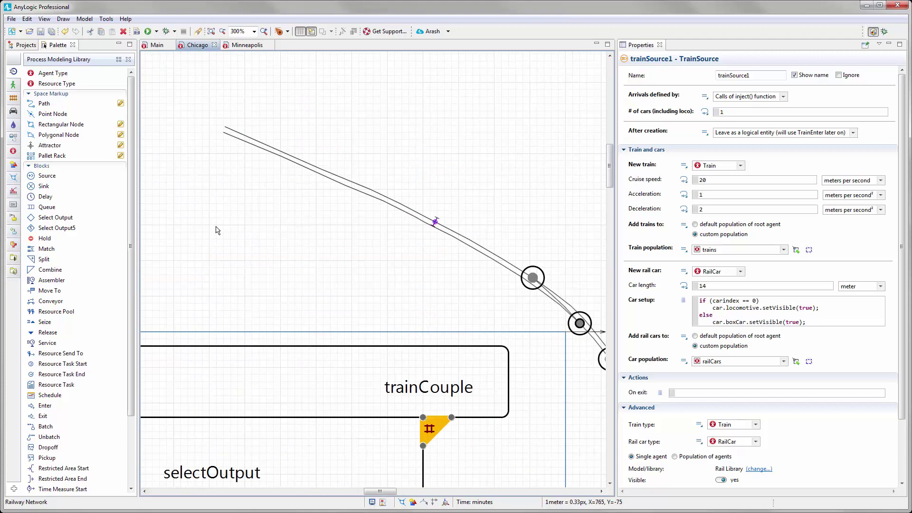
{"action": "left_click", "coordinate": [13, 98]}
{"action": "left_click_drag", "start_coordinate": [57, 114], "coordinate": [410, 220]}
{"action": "left_click", "coordinate": [692, 75]}
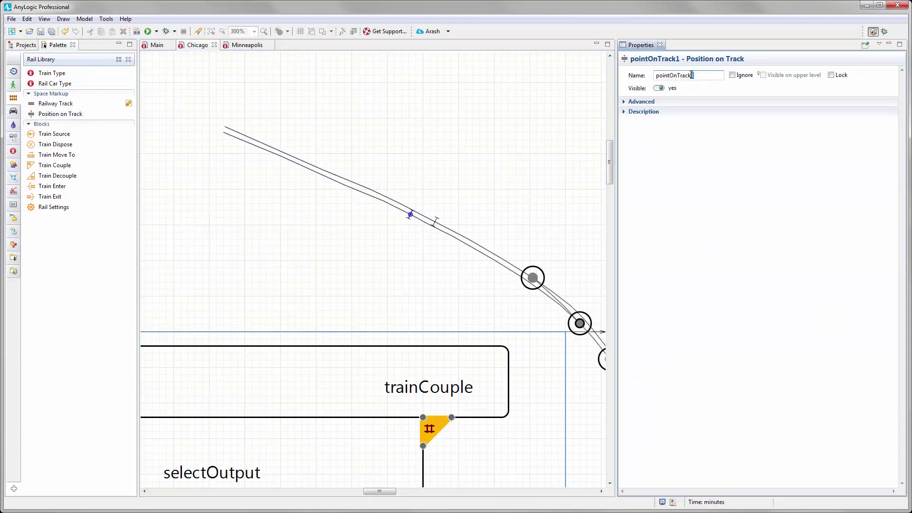
{"action": "left_click", "coordinate": [423, 258]}
{"action": "scroll", "coordinate": [383, 258], "scroll_direction": "down", "scroll_amount": 5}
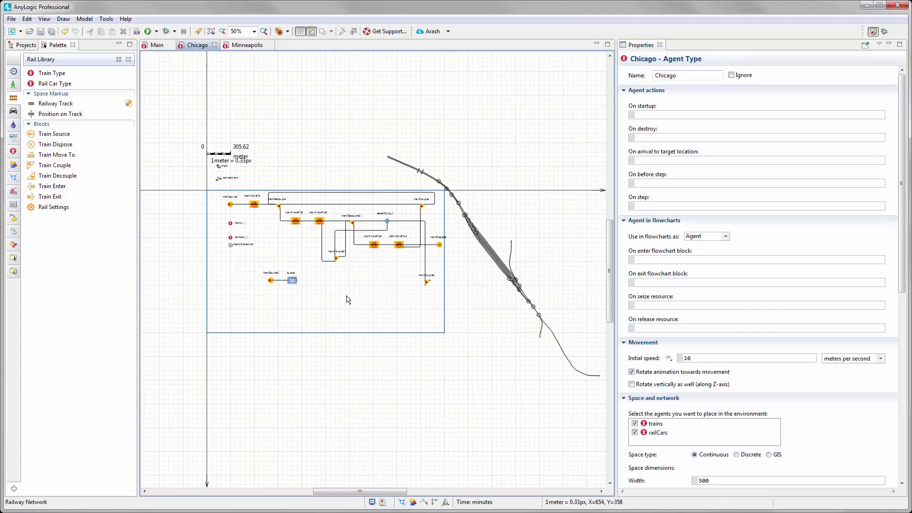
Add a trainEnter block after queue that enters trains at pointOnTrack1, followed by a Train Move To block
{"action": "scroll", "coordinate": [341, 279], "scroll_direction": "up", "scroll_amount": 3}
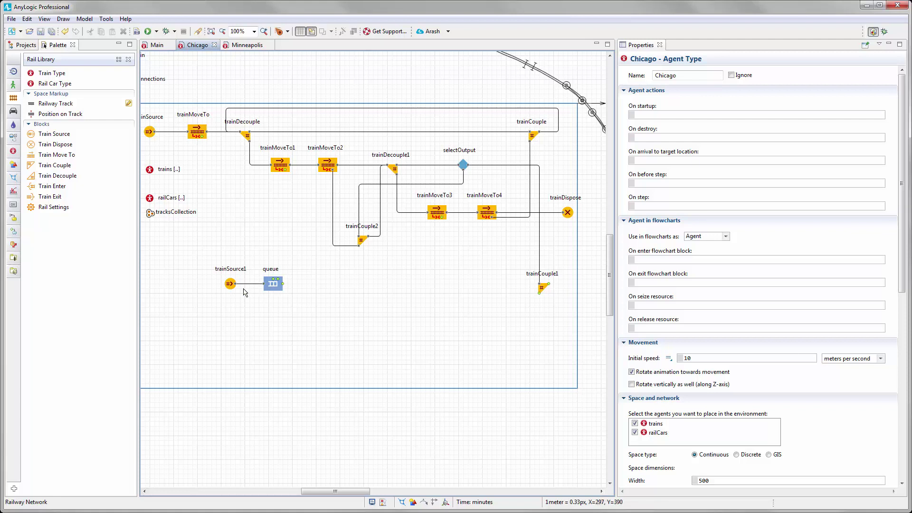
{"action": "left_click", "coordinate": [51, 144]}
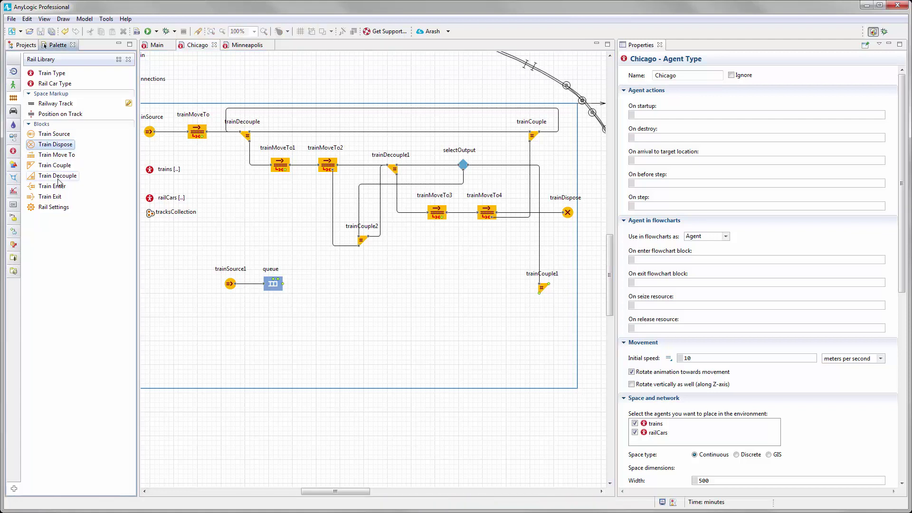
{"action": "left_click_drag", "start_coordinate": [52, 186], "coordinate": [324, 288]}
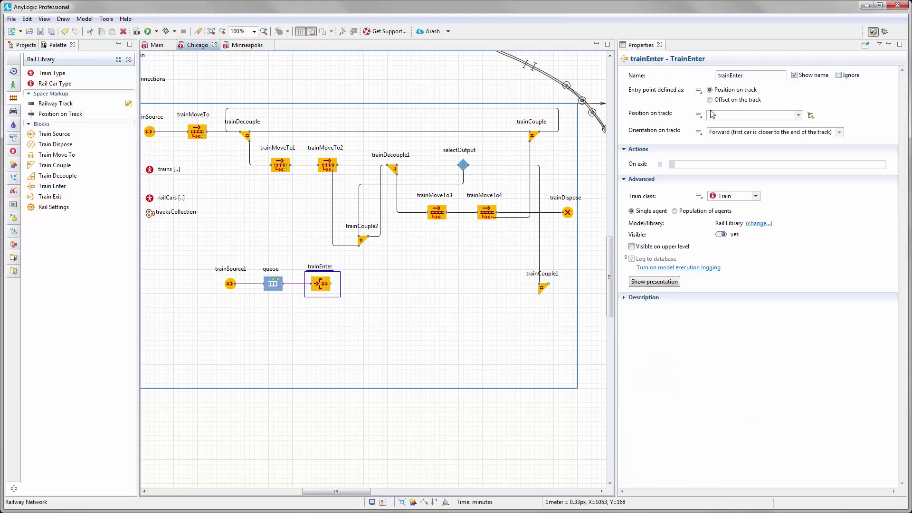
{"action": "left_click", "coordinate": [799, 116]}
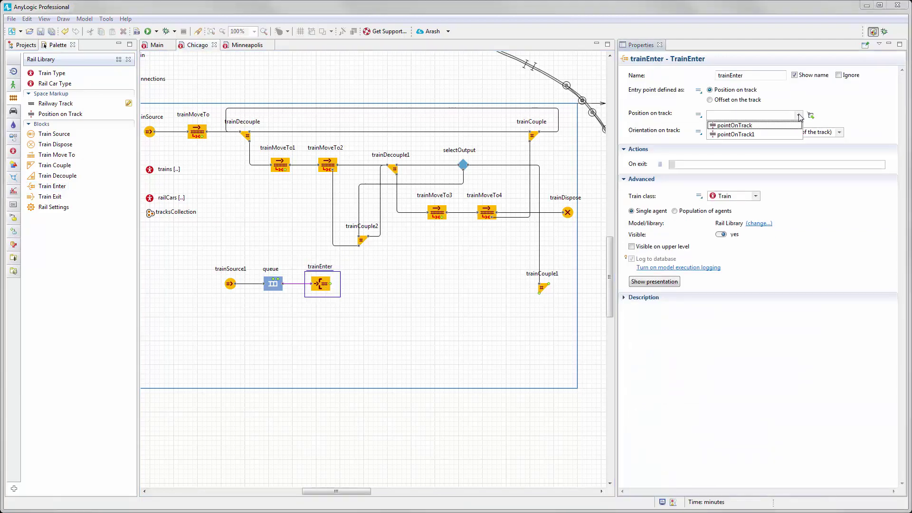
{"action": "left_click", "coordinate": [736, 134]}
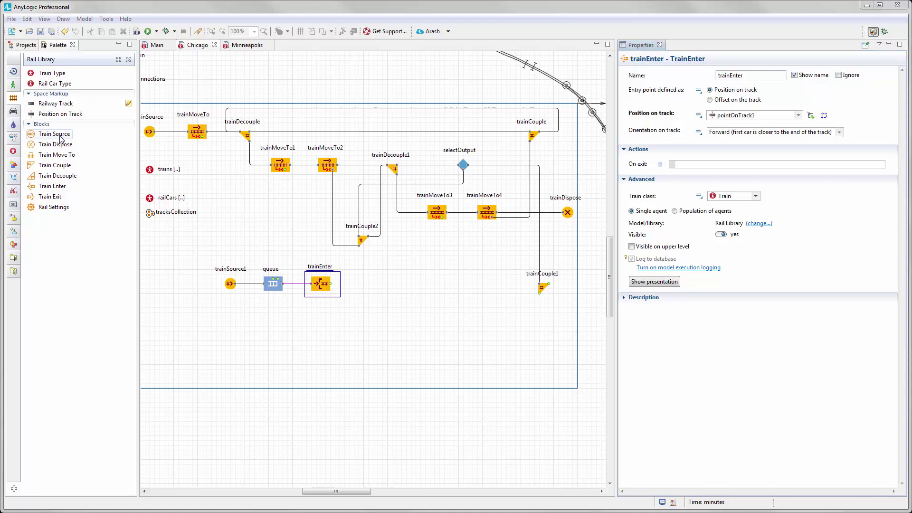
{"action": "left_click_drag", "start_coordinate": [52, 155], "coordinate": [377, 288]}
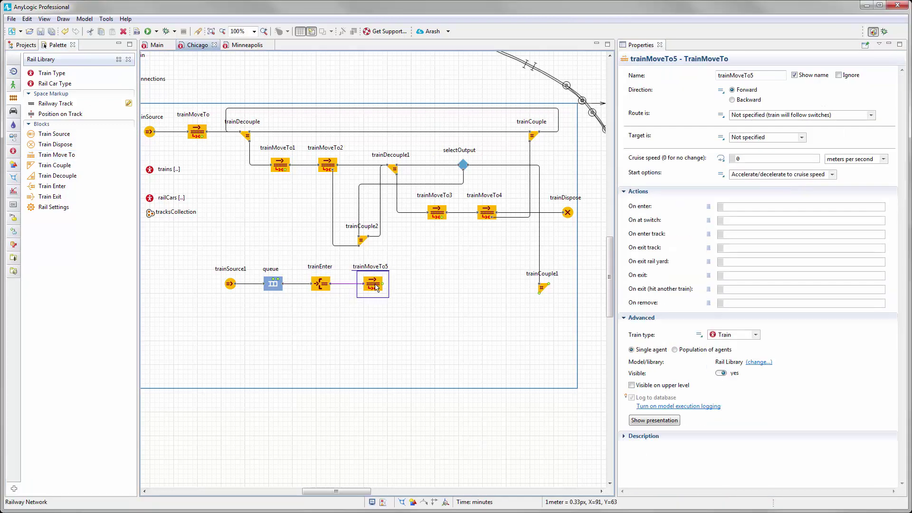
Set trainMoveTo5 to a route calculated automatically and a target at a given offset on a track
{"action": "left_click", "coordinate": [871, 116]}
{"action": "left_click", "coordinate": [789, 135]}
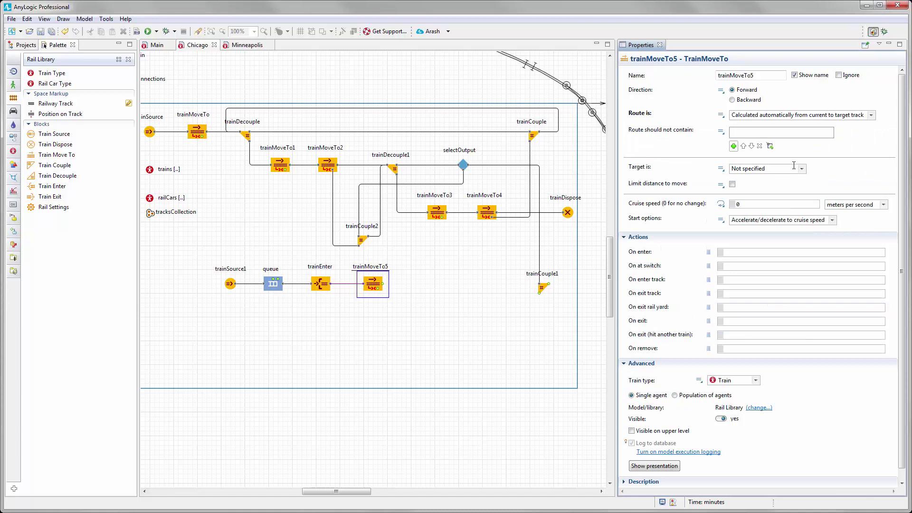
{"action": "left_click", "coordinate": [803, 171]}
{"action": "left_click", "coordinate": [768, 195]}
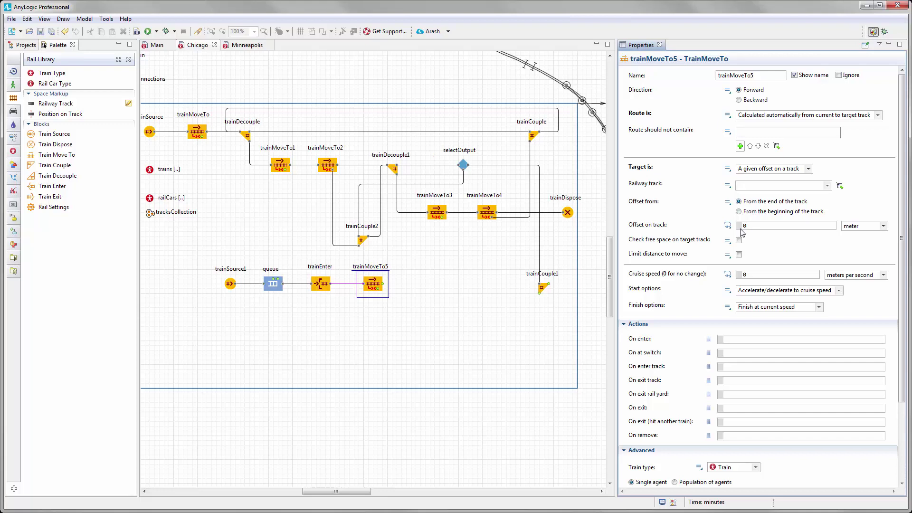
Connect trainMoveTo5's output into trainCouple1
{"action": "left_click_drag", "start_coordinate": [474, 269], "coordinate": [324, 282]}
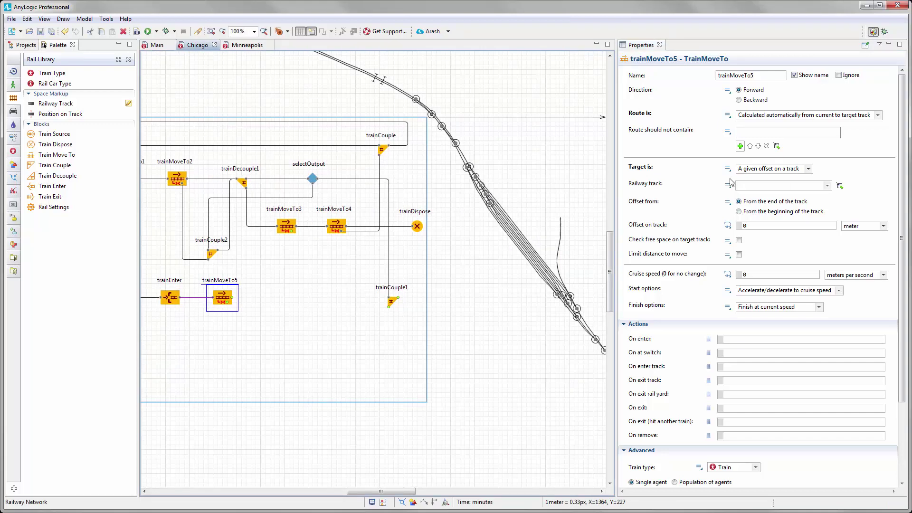
{"action": "scroll", "coordinate": [336, 291], "scroll_direction": "up", "scroll_amount": 3}
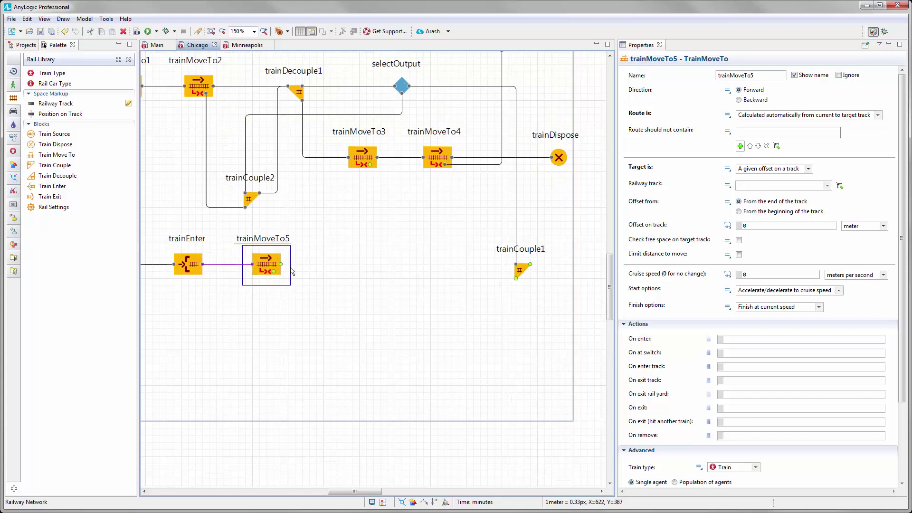
{"action": "left_click_drag", "start_coordinate": [282, 265], "coordinate": [522, 251]}
{"action": "left_click", "coordinate": [407, 301]}
{"action": "scroll", "coordinate": [440, 291], "scroll_direction": "down", "scroll_amount": 3}
{"action": "left_click_drag", "start_coordinate": [421, 290], "coordinate": [397, 281]}
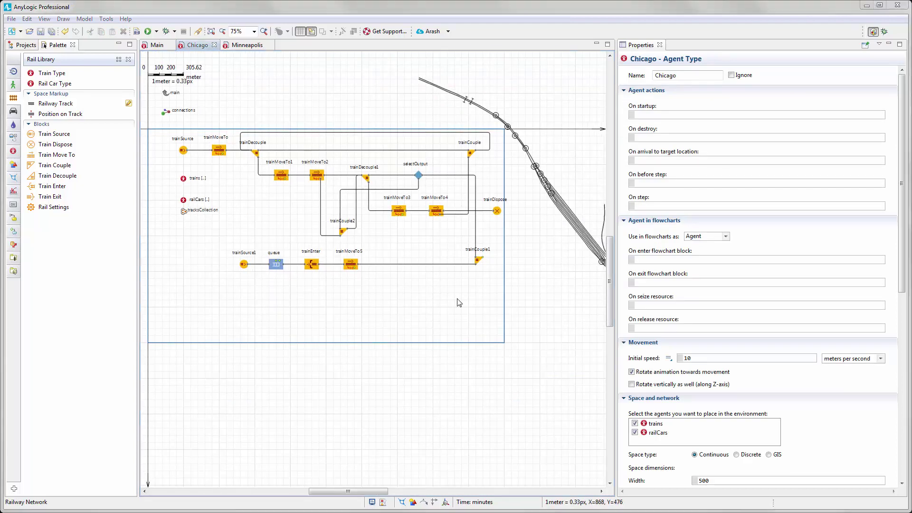
Add trainMoveTo6 after trainCouple1, moving trains backward on an automatic route to pointOnTrack1
{"action": "scroll", "coordinate": [413, 304], "scroll_direction": "down", "scroll_amount": 1}
{"action": "scroll", "coordinate": [352, 314], "scroll_direction": "up", "scroll_amount": 3}
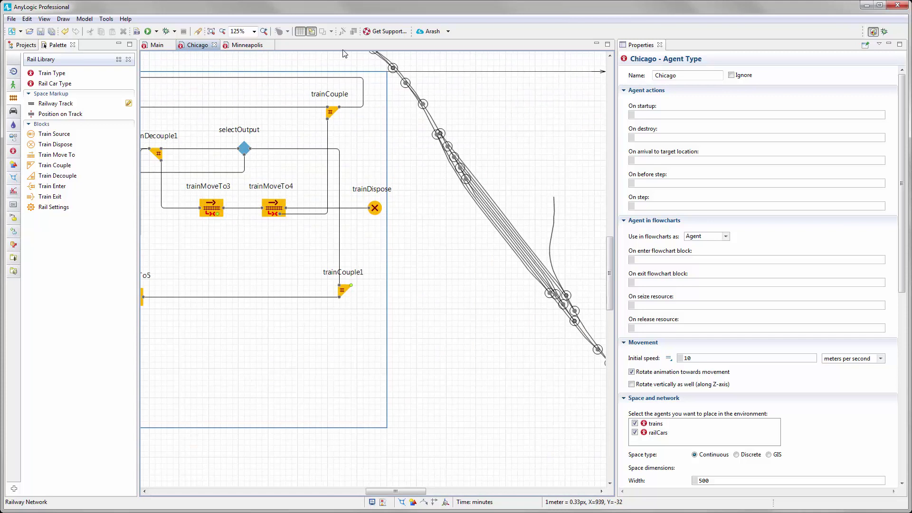
{"action": "left_click_drag", "start_coordinate": [56, 155], "coordinate": [411, 295]}
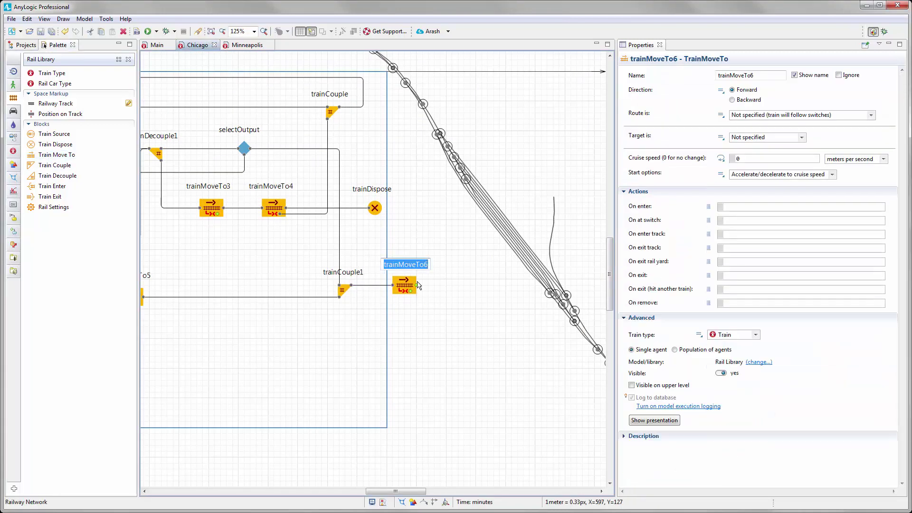
{"action": "left_click", "coordinate": [738, 101]}
{"action": "left_click", "coordinate": [871, 116]}
{"action": "left_click", "coordinate": [761, 138]}
{"action": "left_click", "coordinate": [802, 169]}
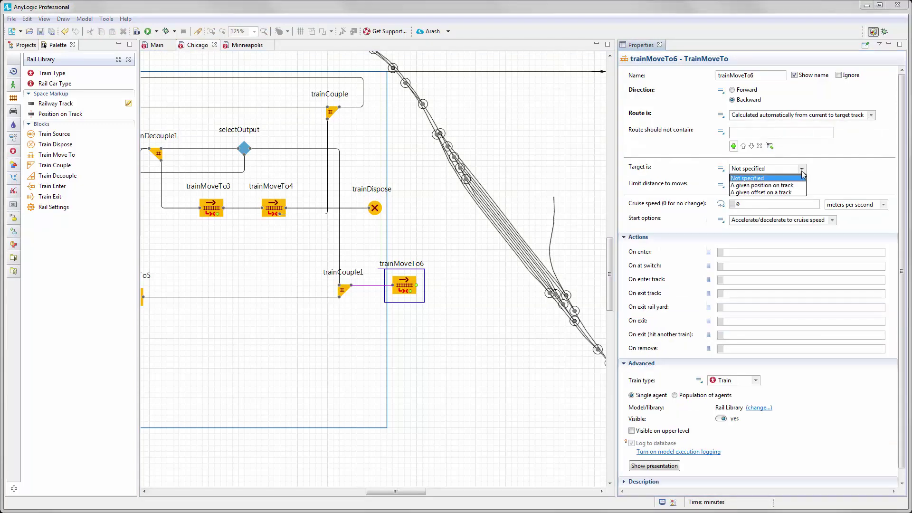
{"action": "left_click", "coordinate": [762, 186]}
{"action": "left_click_drag", "start_coordinate": [509, 161], "coordinate": [544, 305]}
{"action": "left_click", "coordinate": [828, 185]}
{"action": "left_click", "coordinate": [770, 208]}
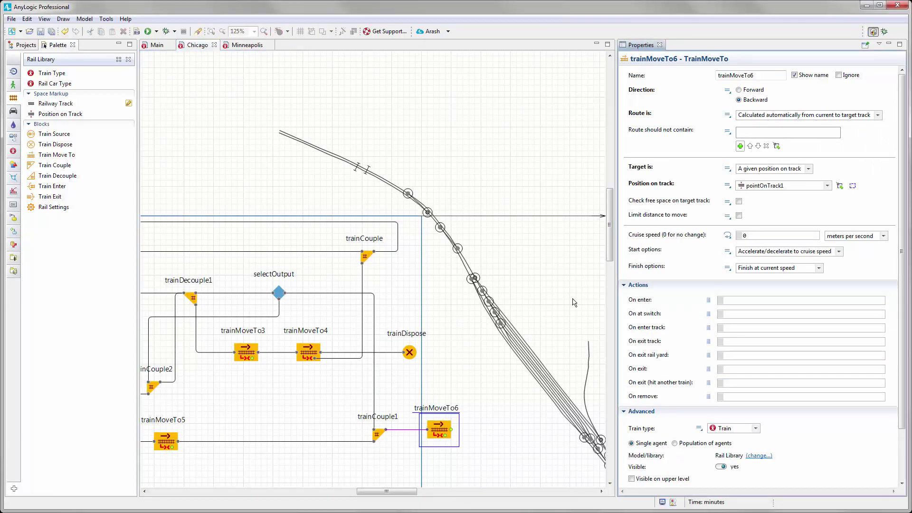
Delete the trainMoveTo4-to-trainDispose connector and place trainDispose after trainMoveTo6
{"action": "scroll", "coordinate": [506, 394], "scroll_direction": "down", "scroll_amount": 4}
{"action": "scroll", "coordinate": [476, 313], "scroll_direction": "up", "scroll_amount": 1}
{"action": "scroll", "coordinate": [460, 295], "scroll_direction": "down", "scroll_amount": 1}
{"action": "scroll", "coordinate": [466, 305], "scroll_direction": "up", "scroll_amount": 2}
{"action": "left_click", "coordinate": [379, 207]}
{"action": "left_click", "coordinate": [352, 207]}
{"action": "key", "text": "Delete"}
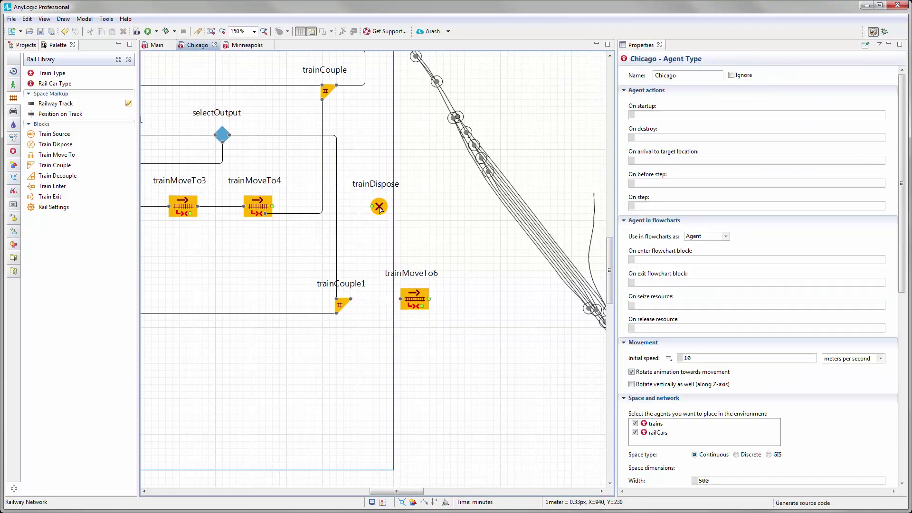
{"action": "left_click_drag", "start_coordinate": [388, 200], "coordinate": [488, 300]}
{"action": "left_click_drag", "start_coordinate": [421, 360], "coordinate": [481, 295]}
{"action": "scroll", "coordinate": [481, 296], "scroll_direction": "down", "scroll_amount": 2}
{"action": "left_click_drag", "start_coordinate": [382, 314], "coordinate": [420, 311]}
{"action": "scroll", "coordinate": [420, 311], "scroll_direction": "down", "scroll_amount": 2}
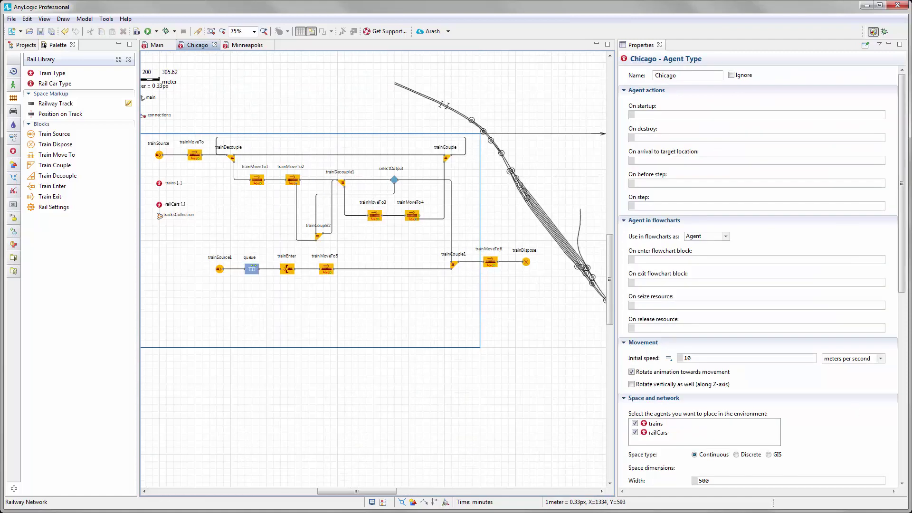
{"action": "left_click_drag", "start_coordinate": [305, 309], "coordinate": [348, 333]}
Add a Variable below the queue in the Chicago agent and name it trackReady
{"action": "mouse_move", "coordinate": [13, 72]}
{"action": "left_click", "coordinate": [28, 151]}
{"action": "left_click_drag", "start_coordinate": [47, 124], "coordinate": [281, 325]}
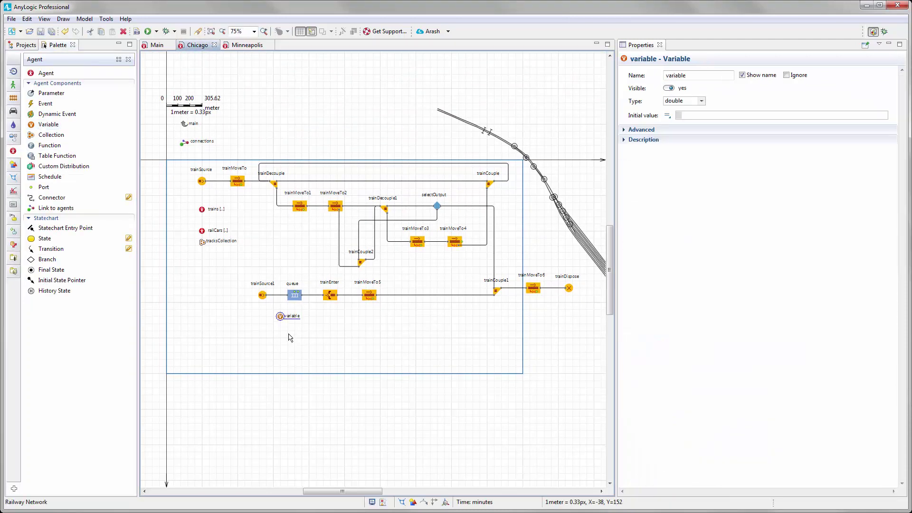
{"action": "double_click", "coordinate": [682, 75]}
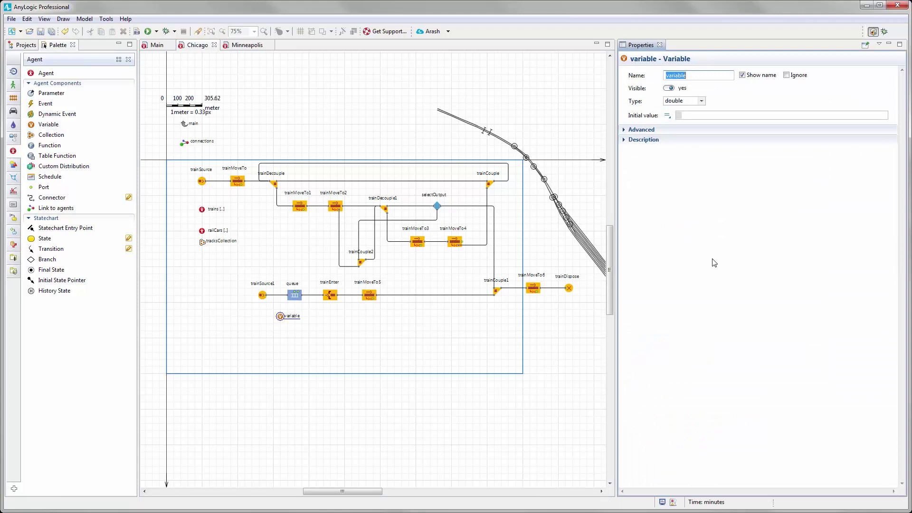
{"action": "type", "text": "trackReady"}
Set trackReady's type to the custom class RailwayTrack
{"action": "left_click", "coordinate": [701, 100]}
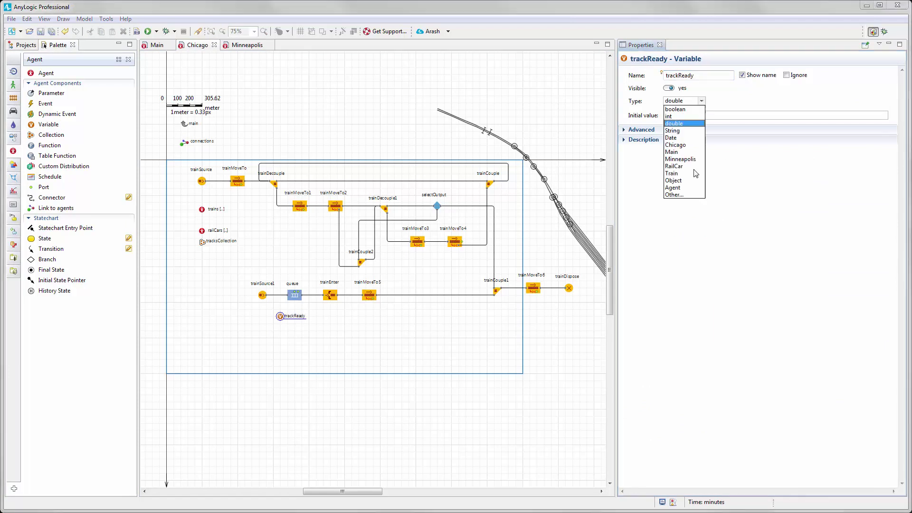
{"action": "left_click", "coordinate": [691, 195]}
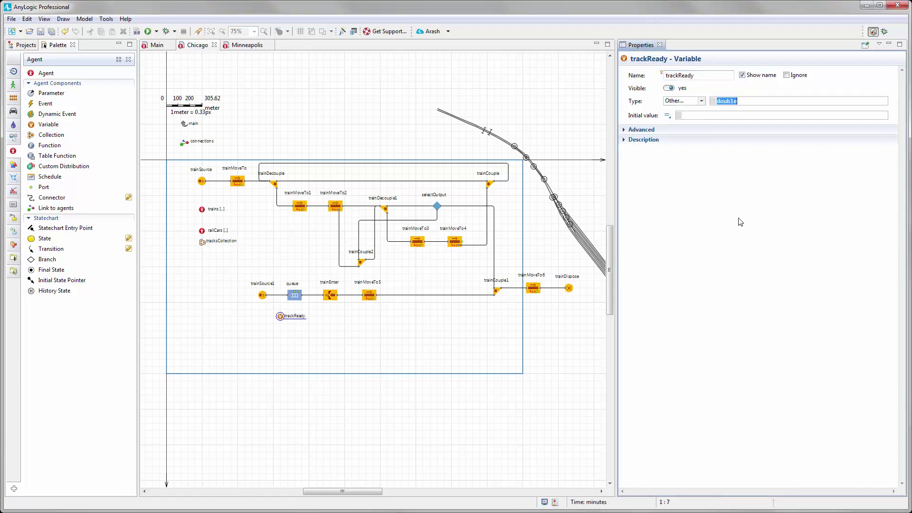
{"action": "type", "text": "Railwa"}
{"action": "key", "text": "ctrl+space"}
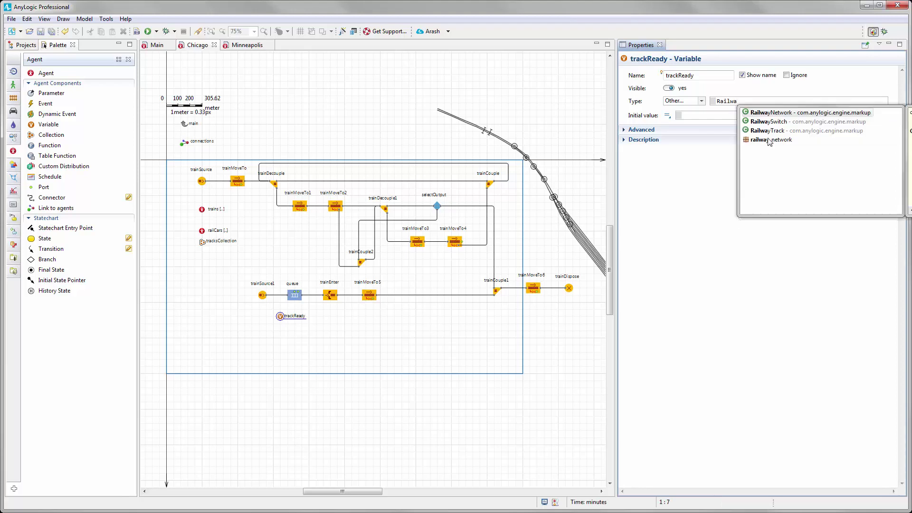
{"action": "double_click", "coordinate": [777, 131]}
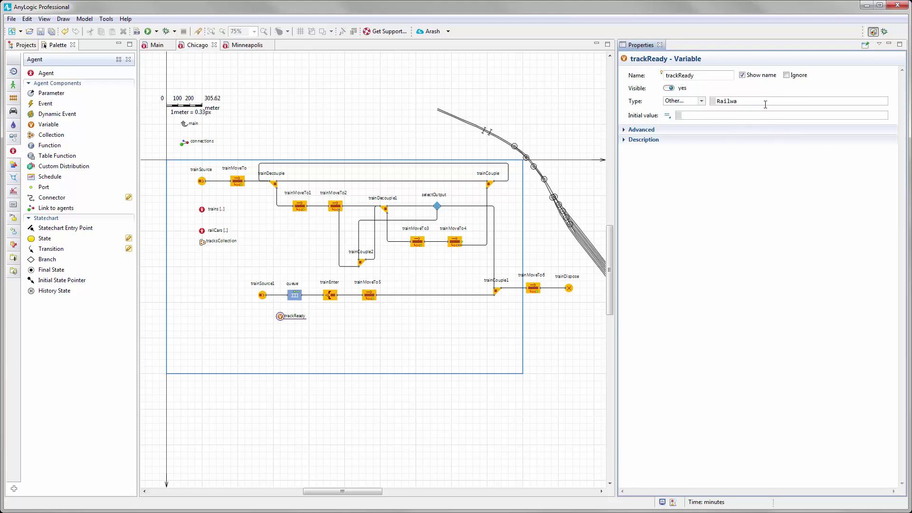
{"action": "key", "text": "ctrl+space"}
{"action": "double_click", "coordinate": [779, 135]}
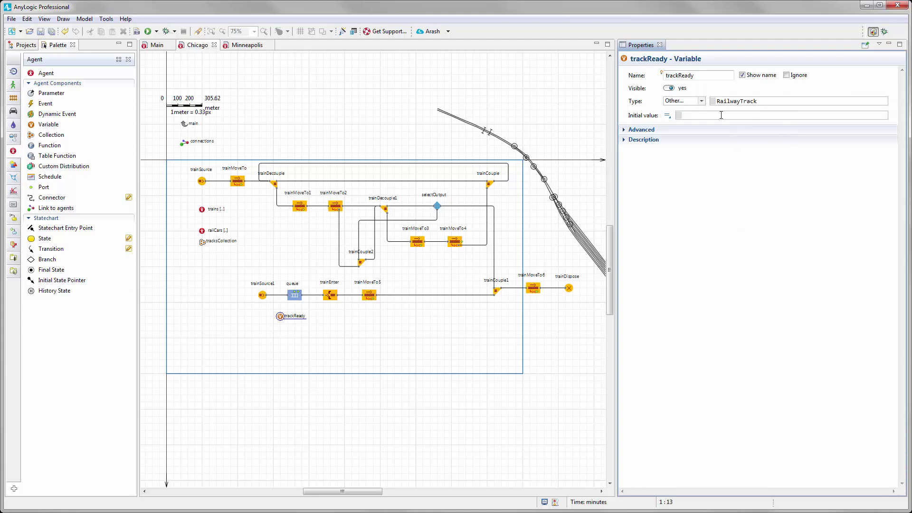
{"action": "left_click", "coordinate": [493, 325]}
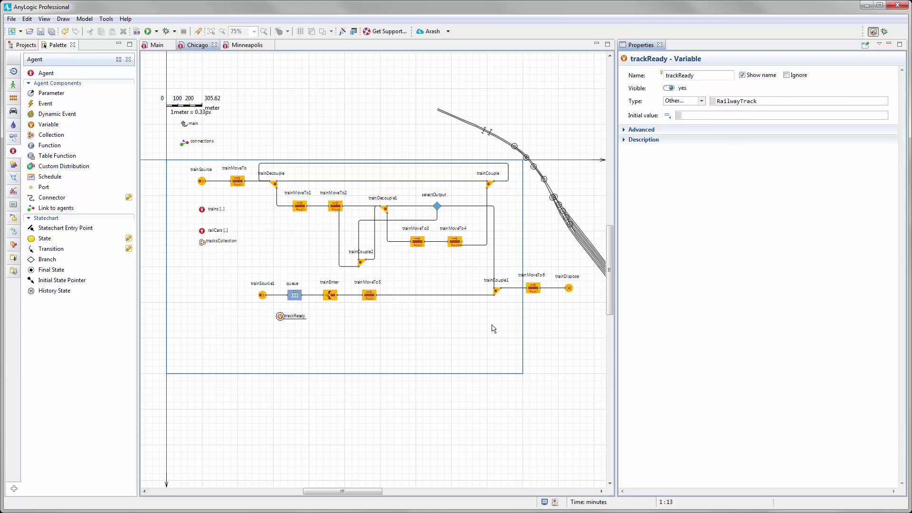
In trainCouple1's On enter action, write trackReady = train.getTrack(true);
{"action": "left_click", "coordinate": [497, 291]}
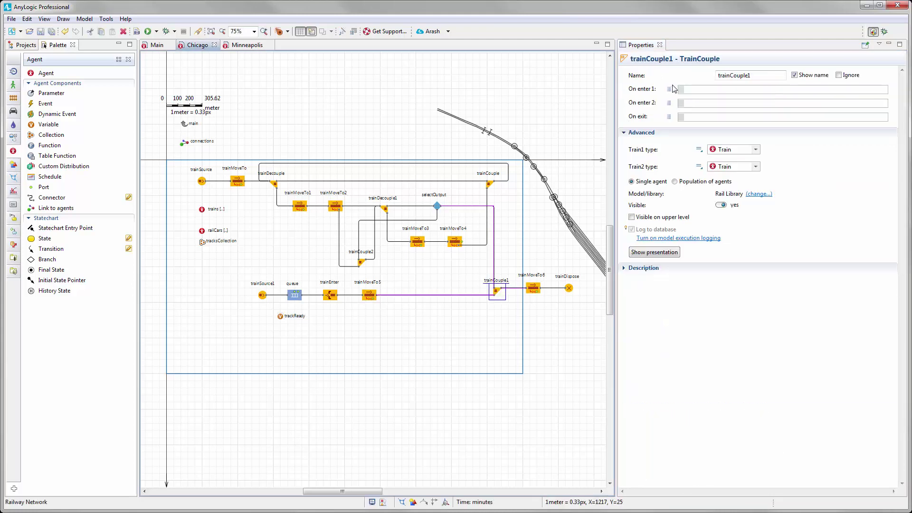
{"action": "mouse_move", "coordinate": [647, 93]}
{"action": "left_click", "coordinate": [692, 89]}
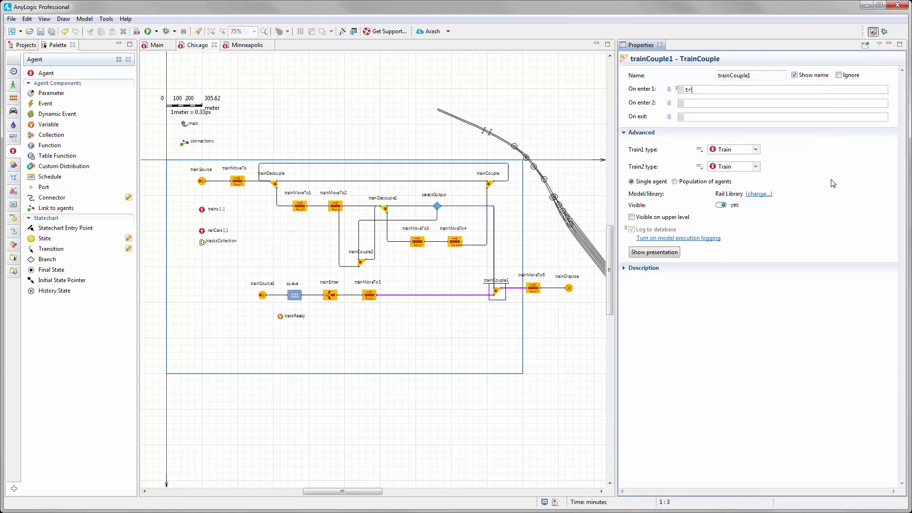
{"action": "type", "text": "trackReady = train.getTr"}
{"action": "key", "text": "ctrl+space"}
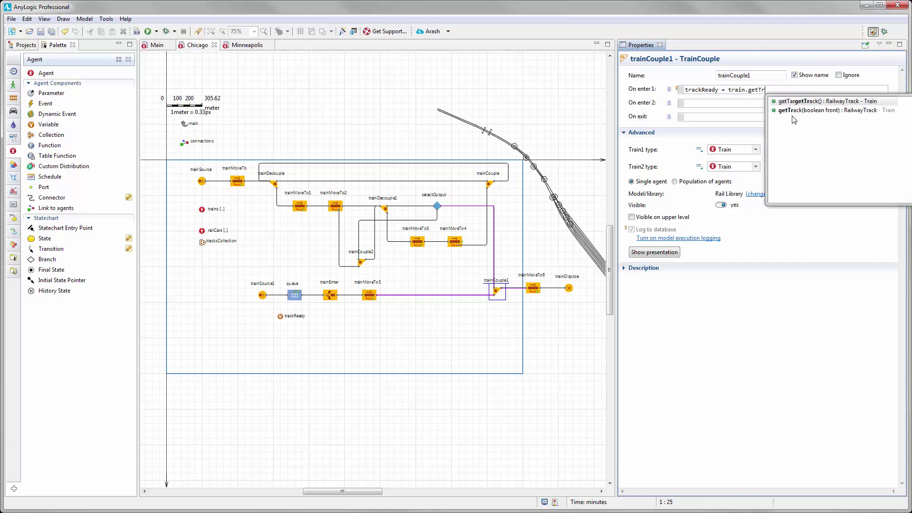
{"action": "double_click", "coordinate": [829, 111]}
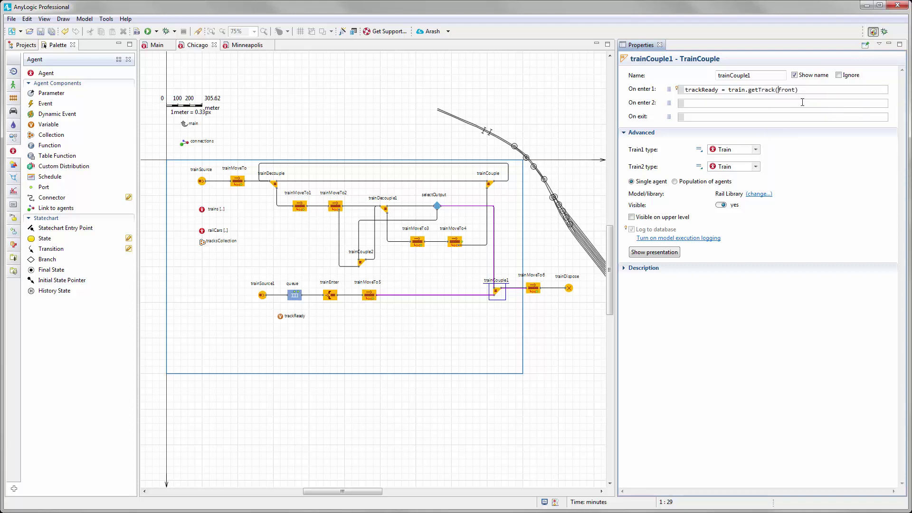
{"action": "type", "text": "true"}
{"action": "key", "text": "Return"}
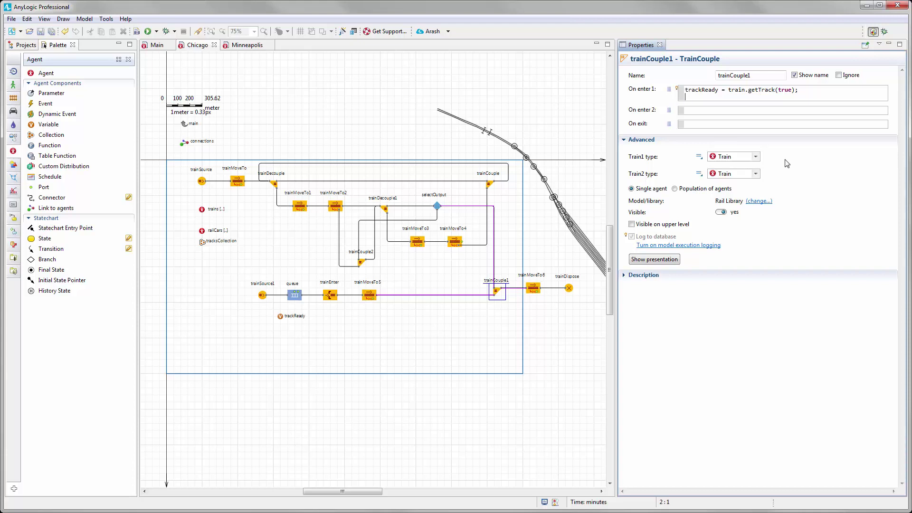
Add trainSource1.inject(); as a second line of the On enter code
{"action": "type", "text": "So"}
{"action": "key", "text": "ctrl+space"}
{"action": "key", "text": "Down"}
{"action": "key", "text": "Return"}
{"action": "type", "text": ".inject();"}
Select trainMoveTo5 to review its settings
{"action": "left_click_drag", "start_coordinate": [421, 335], "coordinate": [333, 329]}
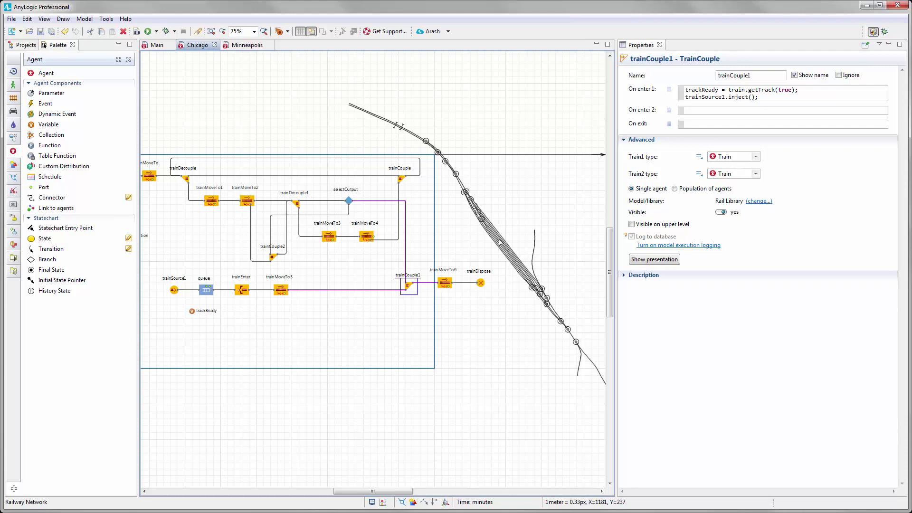
{"action": "left_click", "coordinate": [284, 286]}
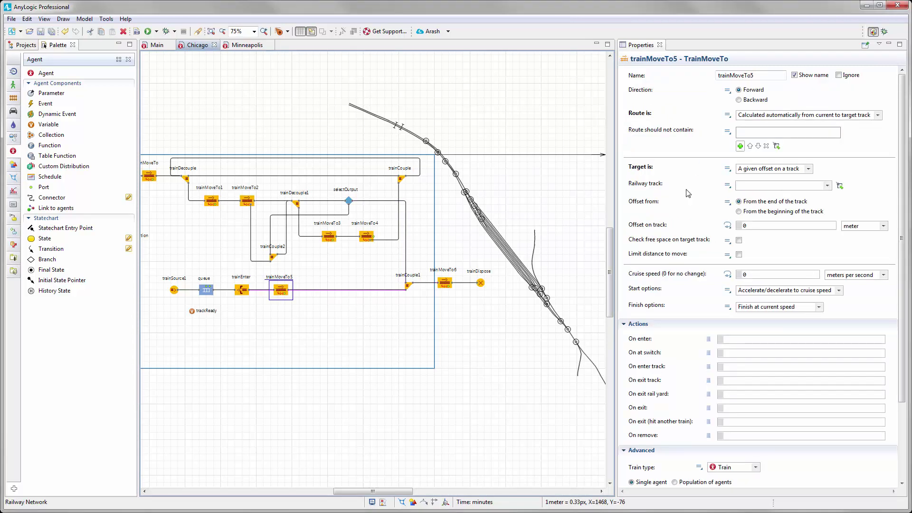
{"action": "left_click_drag", "start_coordinate": [312, 323], "coordinate": [374, 312]}
Open the Train agent type and add a parameter named trackDestination
{"action": "left_click", "coordinate": [22, 45]}
{"action": "double_click", "coordinate": [43, 176]}
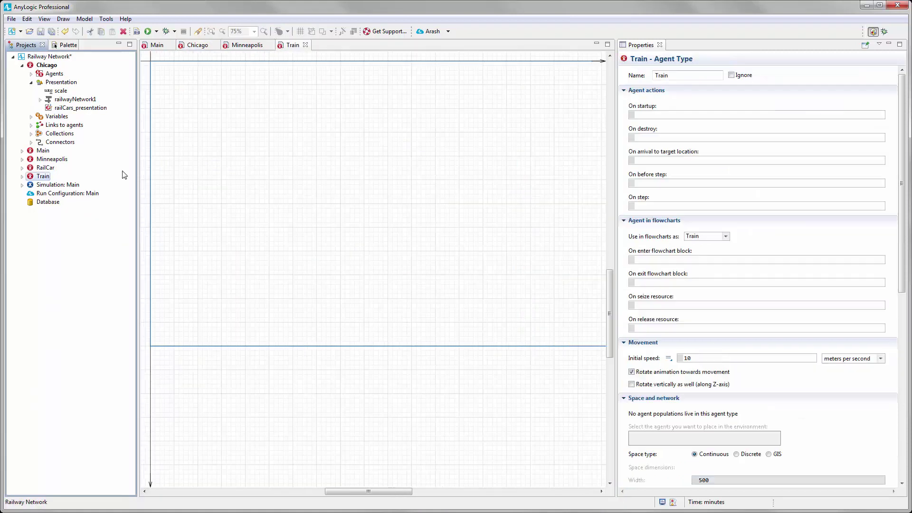
{"action": "left_click", "coordinate": [66, 46]}
{"action": "left_click_drag", "start_coordinate": [33, 93], "coordinate": [217, 170]}
{"action": "double_click", "coordinate": [684, 75]}
{"action": "type", "text": "track"}
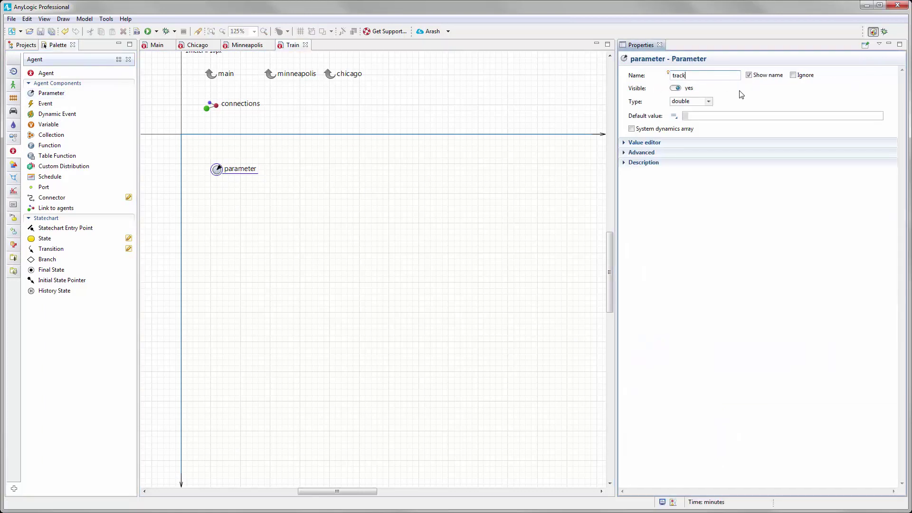
{"action": "type", "text": "Destination"}
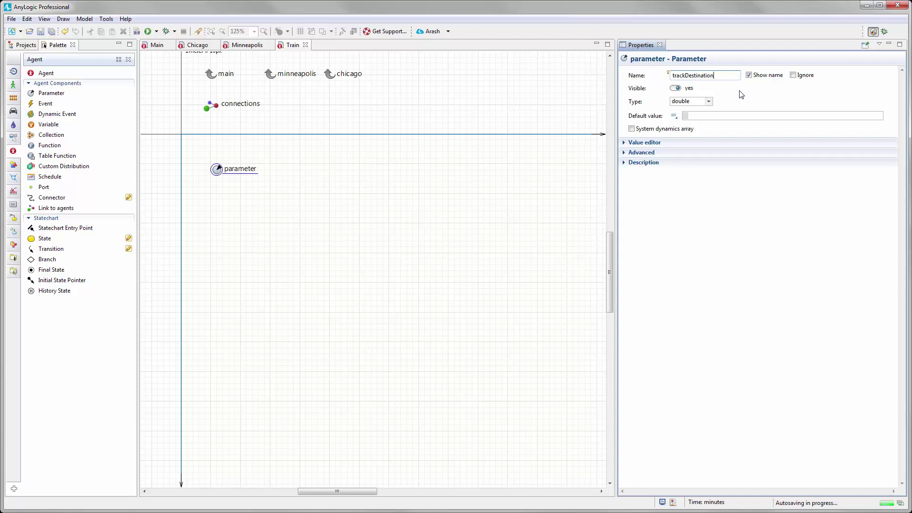
Change trackDestination's type from double to the custom class RailwayTrack
{"action": "left_click", "coordinate": [708, 101]}
{"action": "left_click", "coordinate": [680, 252]}
{"action": "double_click", "coordinate": [734, 101]}
{"action": "type", "text": "R"}
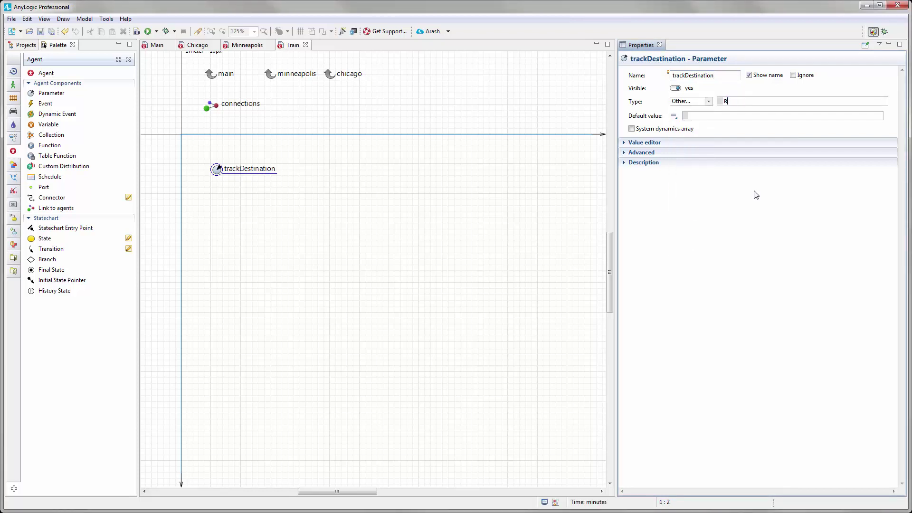
{"action": "type", "text": "ailwa"}
{"action": "key", "text": "ctrl+space"}
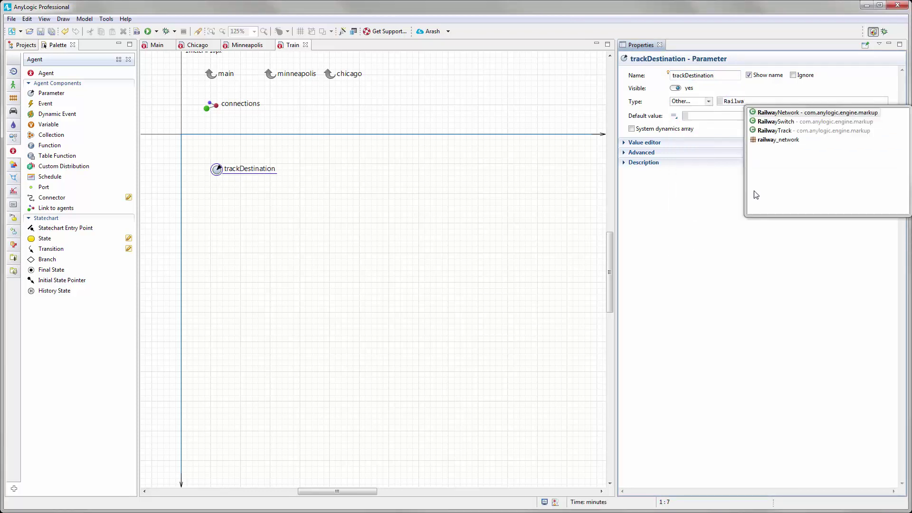
{"action": "double_click", "coordinate": [789, 132]}
{"action": "key", "text": "Tab"}
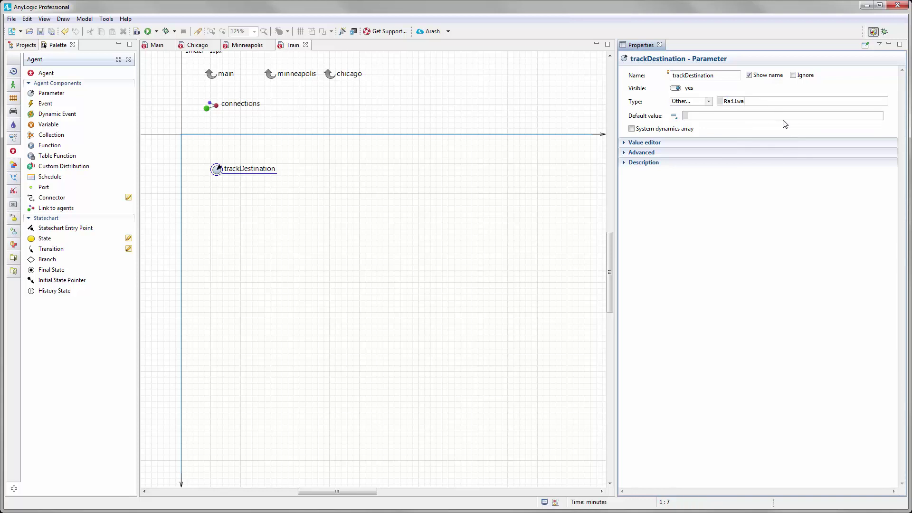
{"action": "type", "text": "yTrack"}
{"action": "left_click", "coordinate": [157, 45]}
In the Chicago agent, set trainSource1's On exit code to train.trackDestination = trackReady
{"action": "left_click", "coordinate": [197, 45]}
{"action": "scroll", "coordinate": [345, 334], "scroll_direction": "up", "scroll_amount": 3}
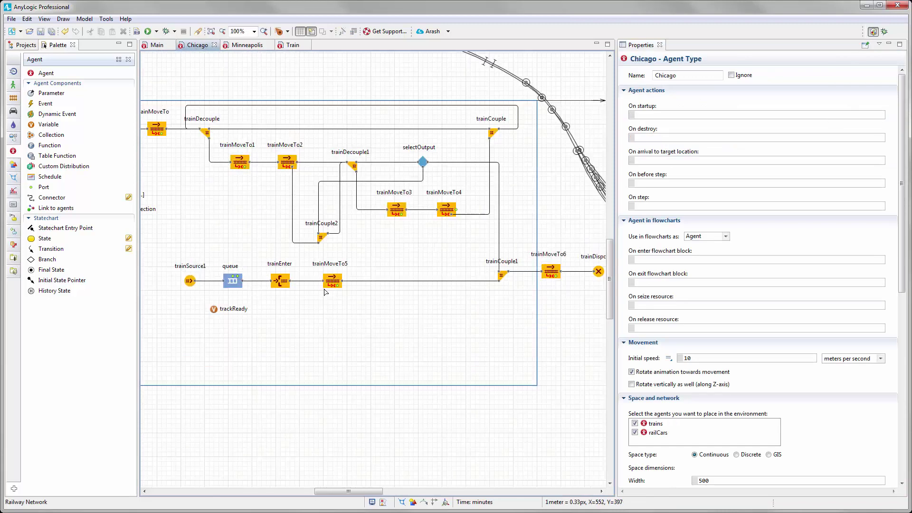
{"action": "scroll", "coordinate": [329, 310], "scroll_direction": "up", "scroll_amount": 1}
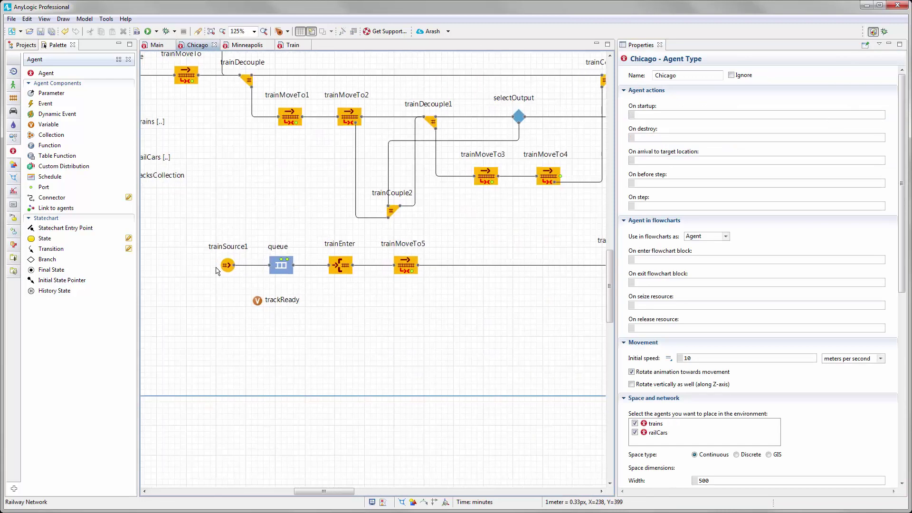
{"action": "left_click", "coordinate": [228, 266]}
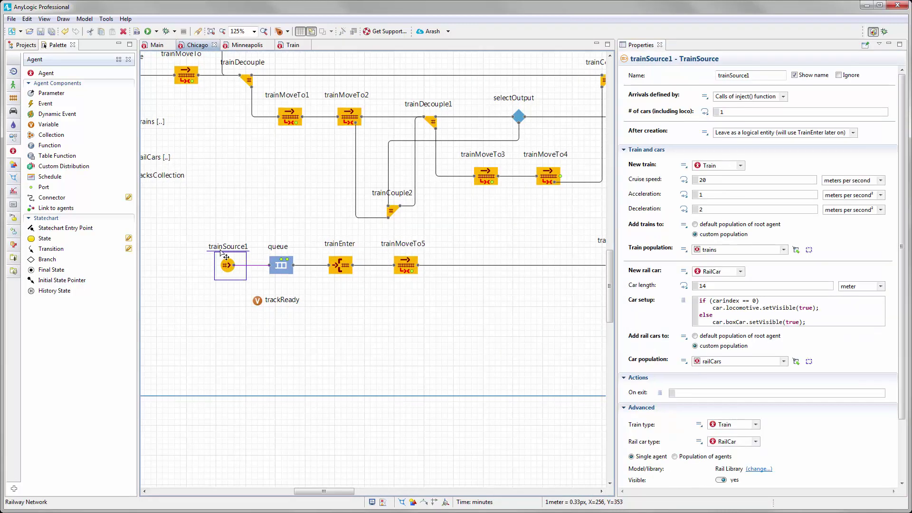
{"action": "left_click", "coordinate": [684, 394]}
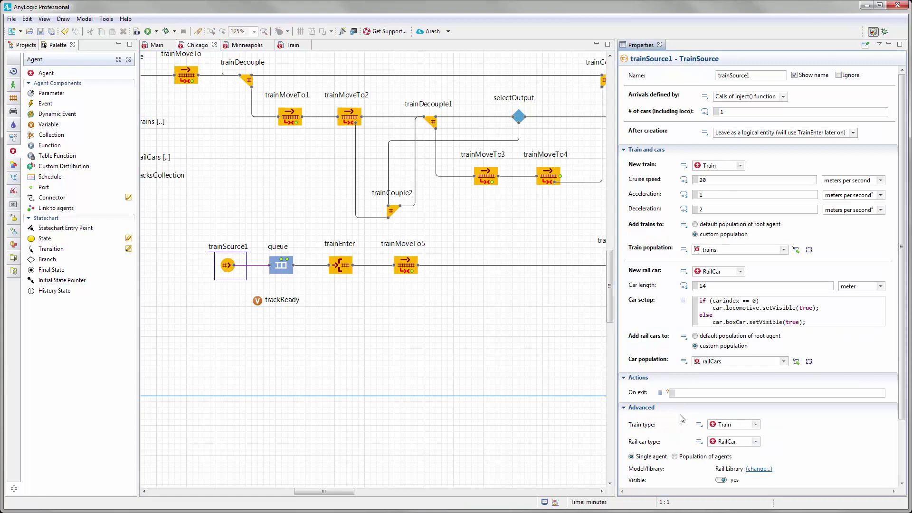
{"action": "type", "text": "train"}
{"action": "key", "text": "ctrl+space"}
{"action": "key", "text": "Return"}
{"action": "type", "text": "trackDestination"}
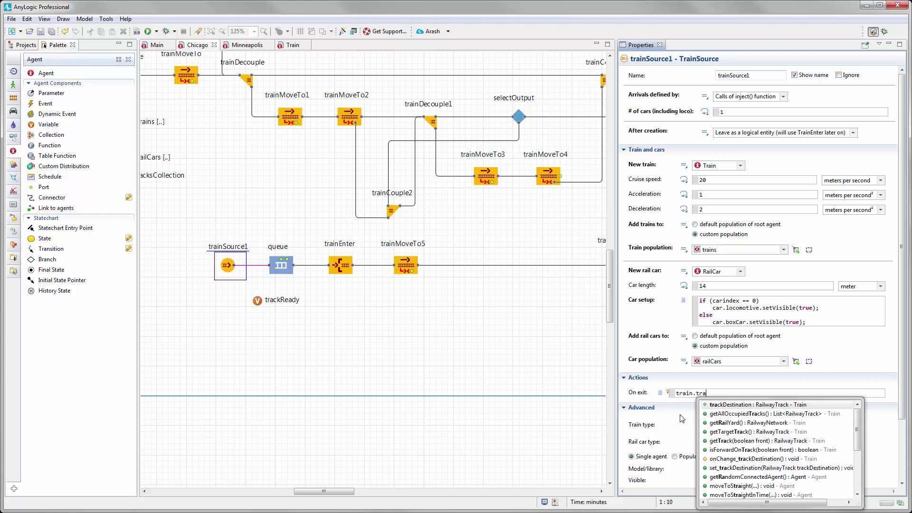
{"action": "key", "text": "Return"}
{"action": "type", "text": "= trackReady;"}
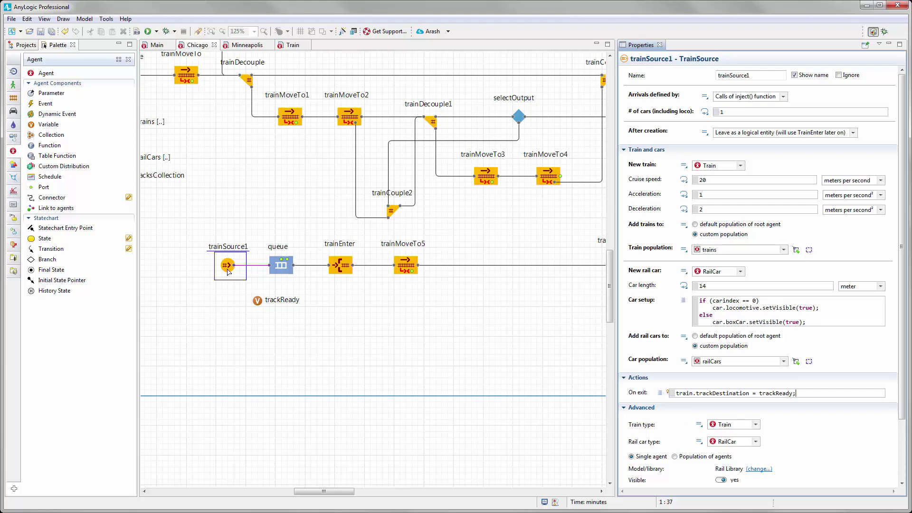
{"action": "left_click_drag", "start_coordinate": [444, 302], "coordinate": [401, 301]}
{"action": "left_click", "coordinate": [367, 267]}
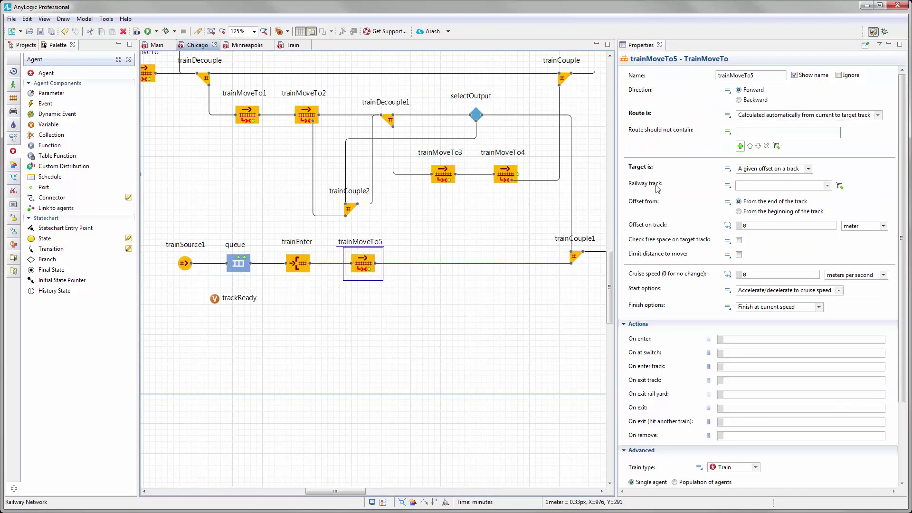
Set trainMoveTo5's railway track to the dynamic value train.trackDestination
{"action": "left_click", "coordinate": [727, 186]}
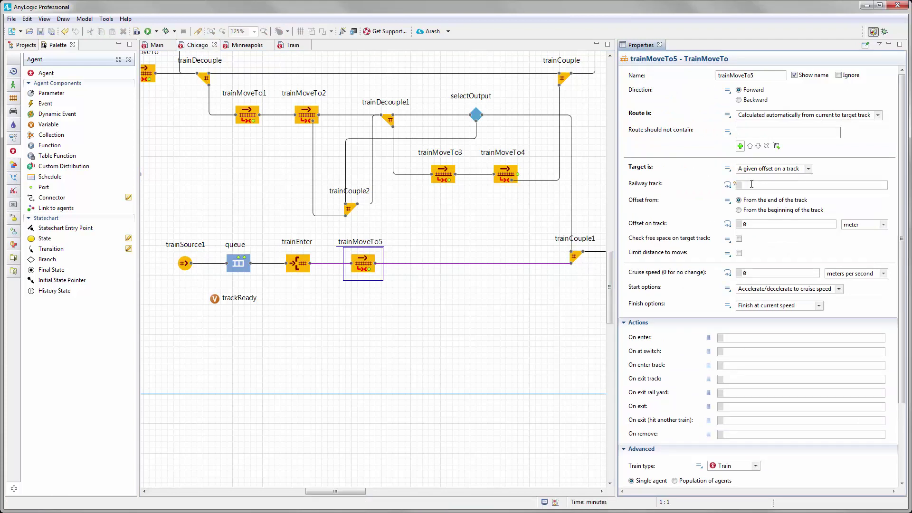
{"action": "type", "text": "train.tra"}
{"action": "key", "text": "ctrl+space"}
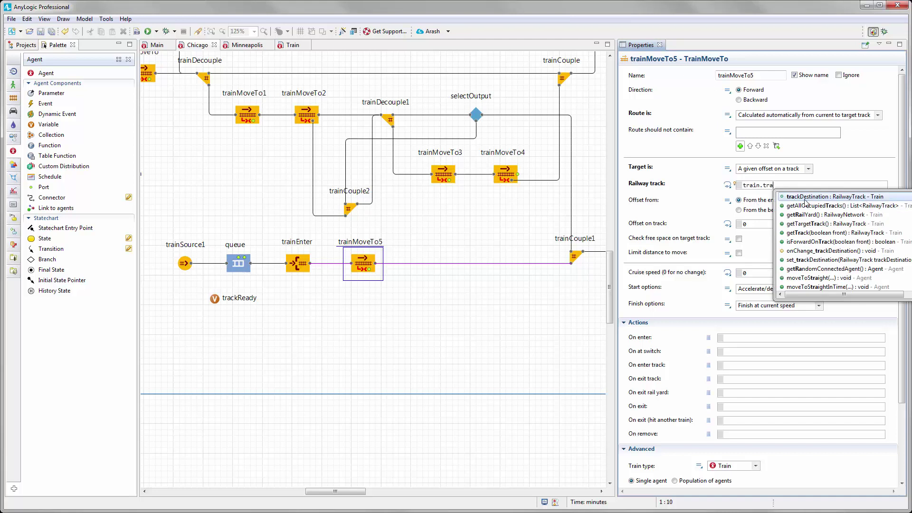
{"action": "double_click", "coordinate": [807, 202]}
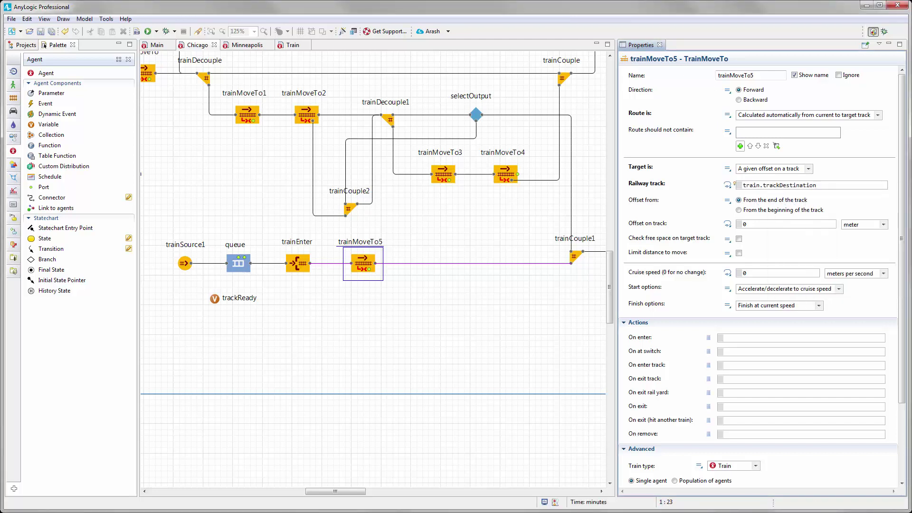
{"action": "left_click", "coordinate": [727, 305]}
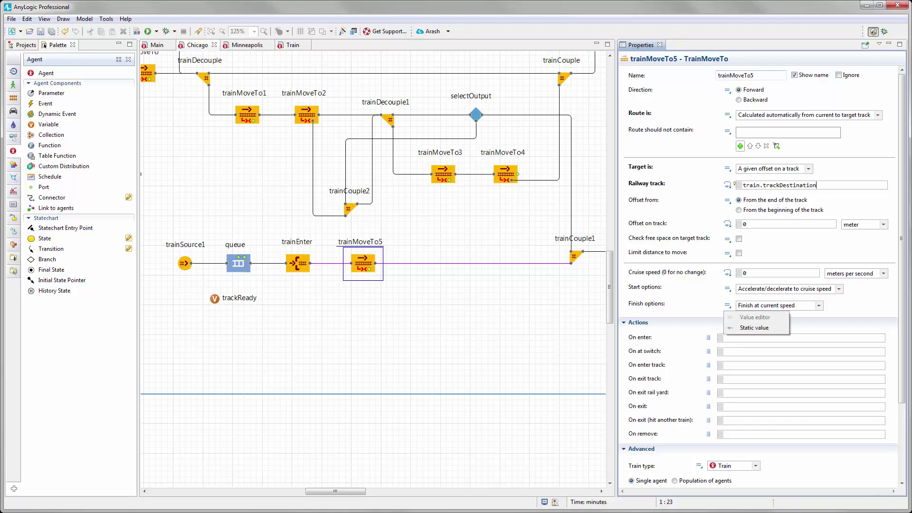
{"action": "left_click", "coordinate": [318, 249]}
{"action": "left_click_drag", "start_coordinate": [271, 204], "coordinate": [294, 256]}
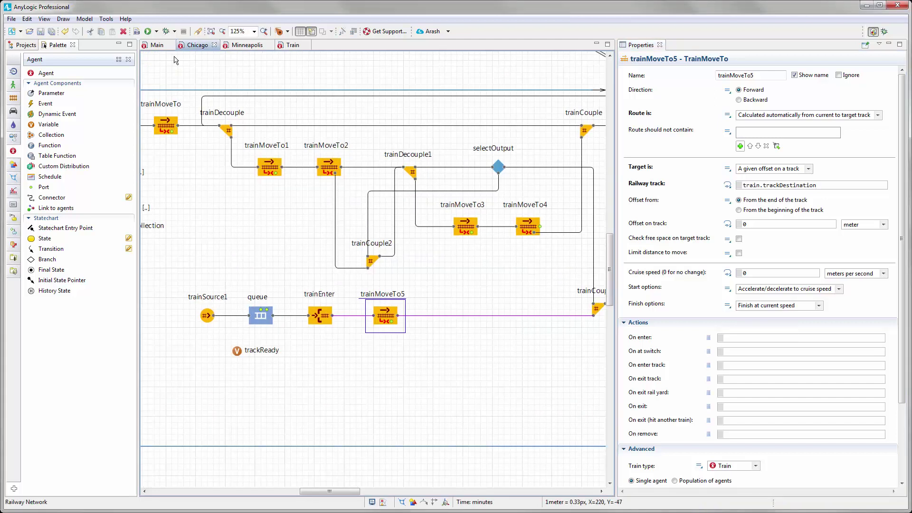
Run the Railway Network simulation and zoom in on the rail yard
{"action": "left_click", "coordinate": [158, 33]}
{"action": "left_click", "coordinate": [183, 45]}
{"action": "left_click", "coordinate": [184, 150]}
{"action": "left_click_drag", "start_coordinate": [481, 240], "coordinate": [240, 274]}
{"action": "left_click_drag", "start_coordinate": [373, 235], "coordinate": [313, 254]}
{"action": "scroll", "coordinate": [385, 274], "scroll_direction": "up", "scroll_amount": 1}
{"action": "scroll", "coordinate": [384, 273], "scroll_direction": "up", "scroll_amount": 2}
{"action": "left_click_drag", "start_coordinate": [380, 274], "coordinate": [375, 251]}
Slow the run to x1/5, dismiss the unconnected-port exception, and close the simulation
{"action": "left_click", "coordinate": [192, 96]}
{"action": "left_click", "coordinate": [192, 96]}
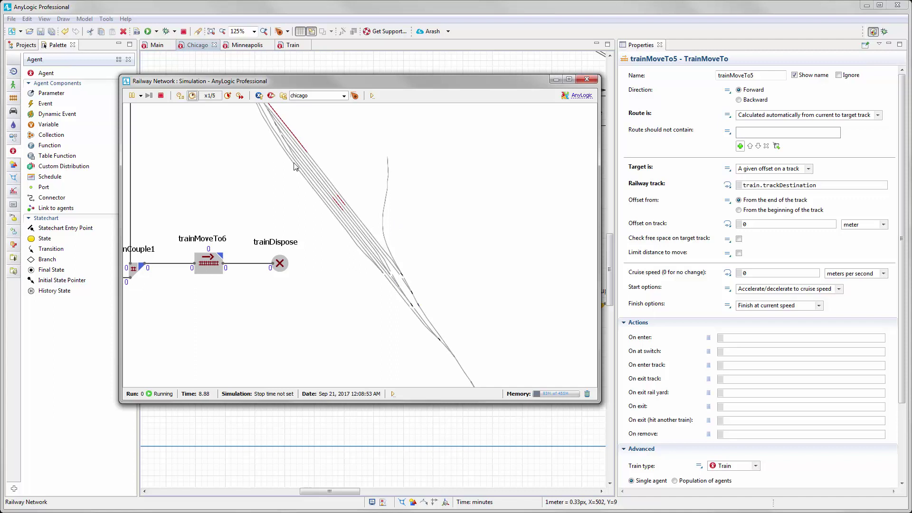
{"action": "left_click", "coordinate": [228, 96]}
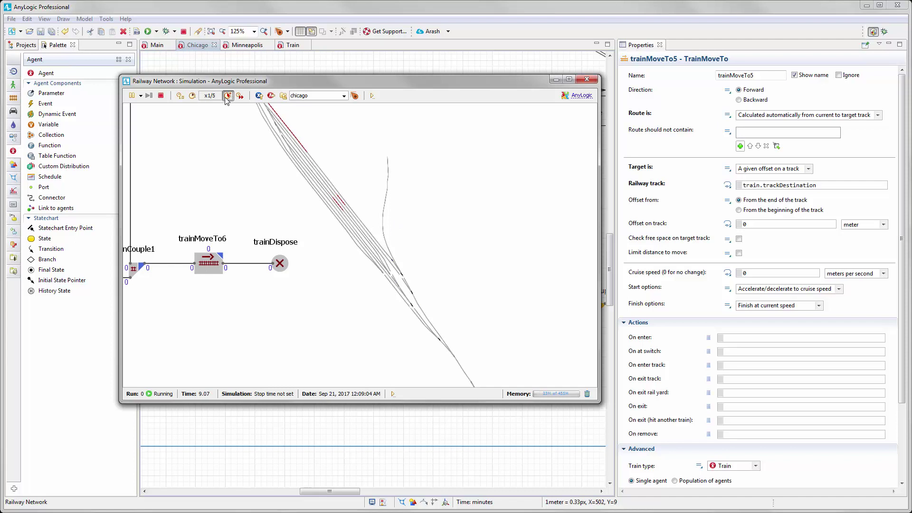
{"action": "left_click", "coordinate": [192, 96]}
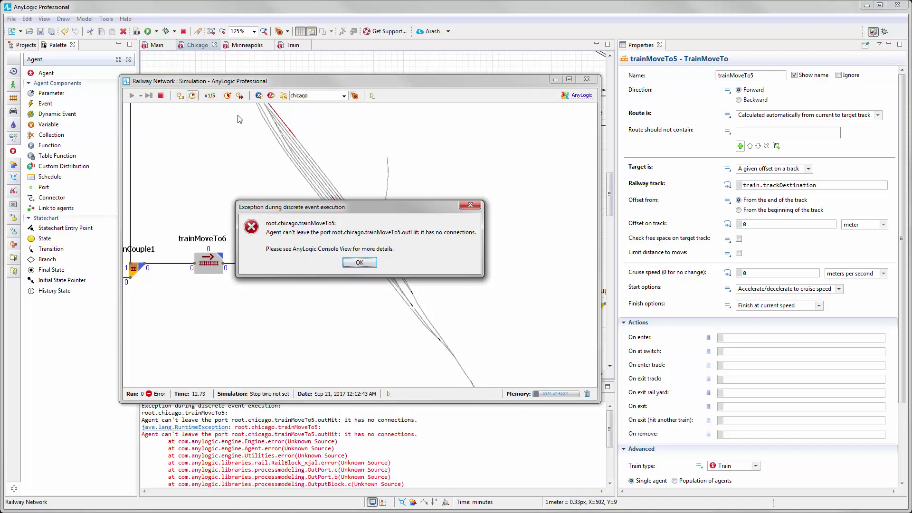
{"action": "left_click", "coordinate": [360, 263]}
{"action": "left_click_drag", "start_coordinate": [327, 219], "coordinate": [364, 259]}
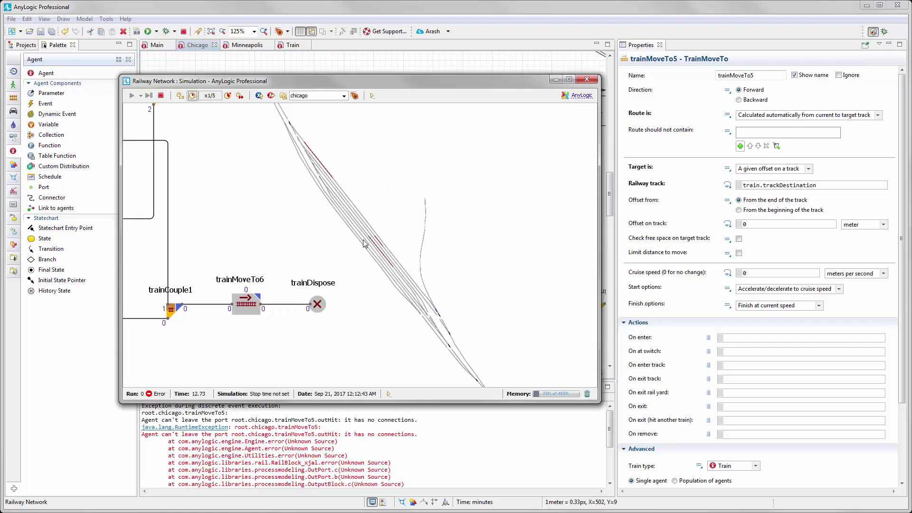
{"action": "scroll", "coordinate": [366, 239], "scroll_direction": "up", "scroll_amount": 3}
{"action": "scroll", "coordinate": [386, 239], "scroll_direction": "down", "scroll_amount": 5}
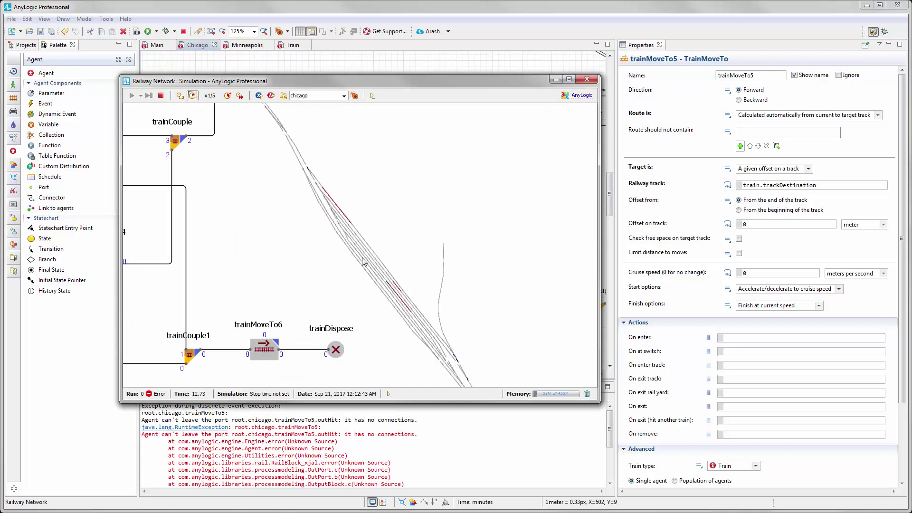
{"action": "scroll", "coordinate": [393, 309], "scroll_direction": "down", "scroll_amount": 6}
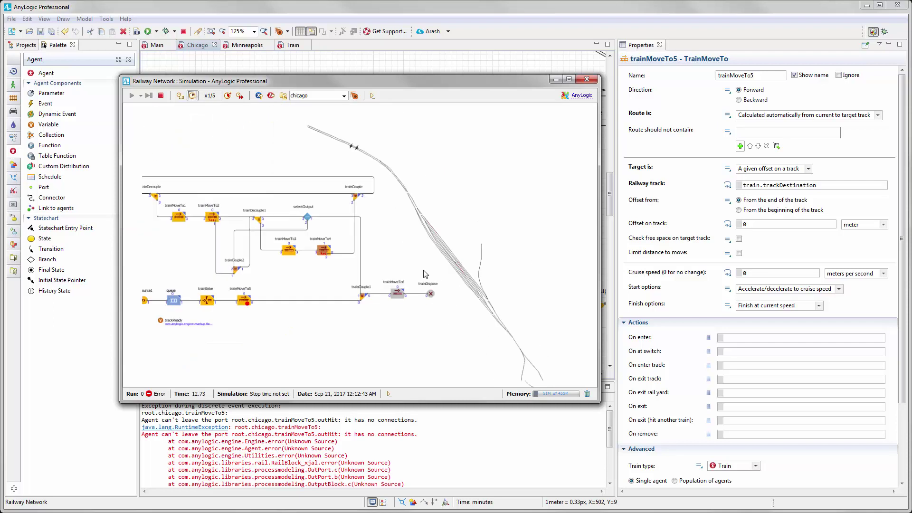
{"action": "scroll", "coordinate": [336, 282], "scroll_direction": "up", "scroll_amount": 2}
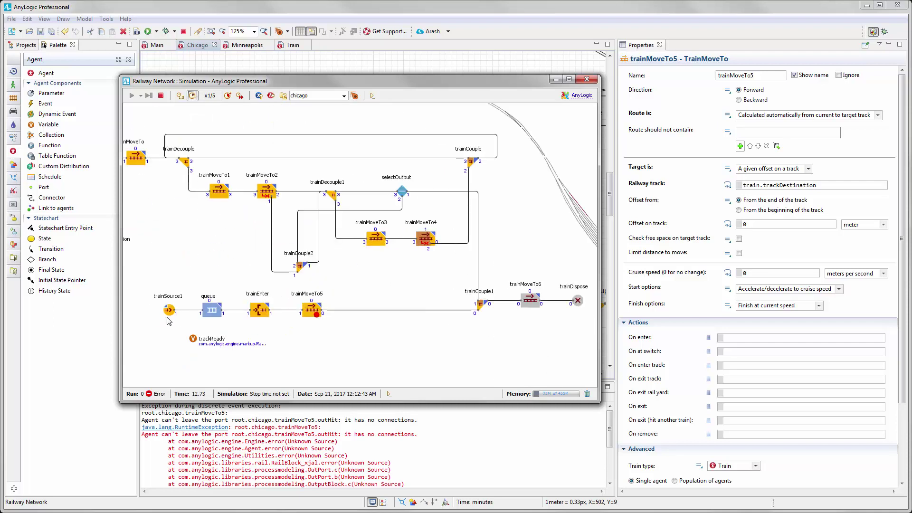
{"action": "left_click_drag", "start_coordinate": [334, 326], "coordinate": [305, 315]}
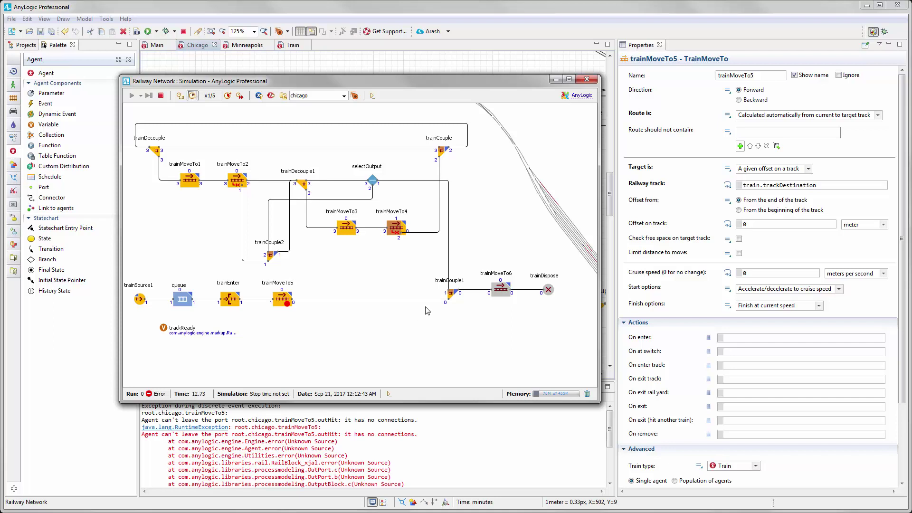
{"action": "left_click", "coordinate": [587, 79]}
Reattach the trainMoveTo5–trainCouple1 connector to trainMoveTo5's bottom port with a right-angle bend
{"action": "scroll", "coordinate": [428, 333], "scroll_direction": "up", "scroll_amount": 1}
{"action": "left_click_drag", "start_coordinate": [405, 312], "coordinate": [351, 304]}
{"action": "left_click", "coordinate": [356, 270]}
{"action": "left_click_drag", "start_coordinate": [311, 273], "coordinate": [304, 278]}
{"action": "left_click_drag", "start_coordinate": [534, 271], "coordinate": [546, 277]}
{"action": "left_click_drag", "start_coordinate": [522, 303], "coordinate": [429, 295]}
{"action": "left_click_drag", "start_coordinate": [341, 214], "coordinate": [409, 249]}
{"action": "scroll", "coordinate": [396, 257], "scroll_direction": "down", "scroll_amount": 1}
Restart the model at x1/2 speed and open Chicago's flowchart in the running simulation
{"action": "left_click", "coordinate": [148, 31]}
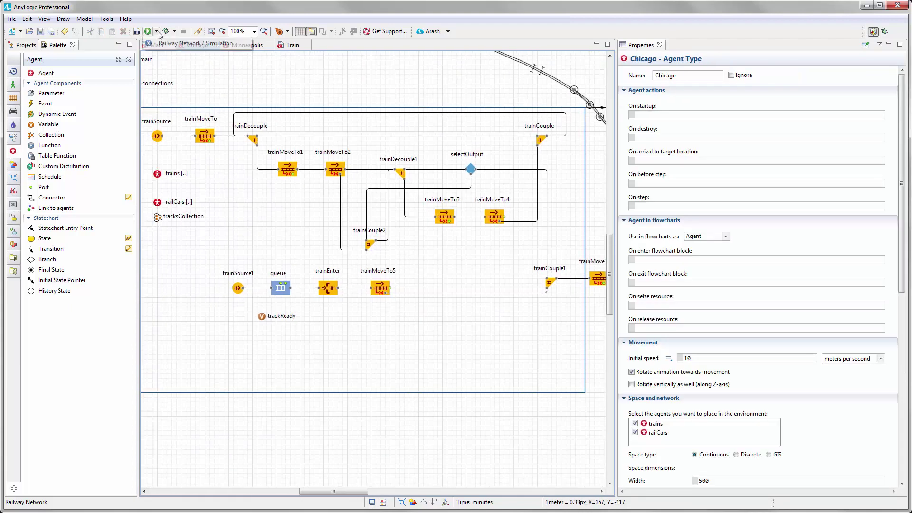
{"action": "left_click_drag", "start_coordinate": [336, 10], "coordinate": [500, 105]}
{"action": "left_click", "coordinate": [238, 120]}
{"action": "left_click", "coordinate": [229, 174]}
{"action": "left_click", "coordinate": [347, 259]}
{"action": "left_click_drag", "start_coordinate": [636, 183], "coordinate": [281, 233]}
{"action": "right_click", "coordinate": [291, 228]}
{"action": "left_click", "coordinate": [277, 243]}
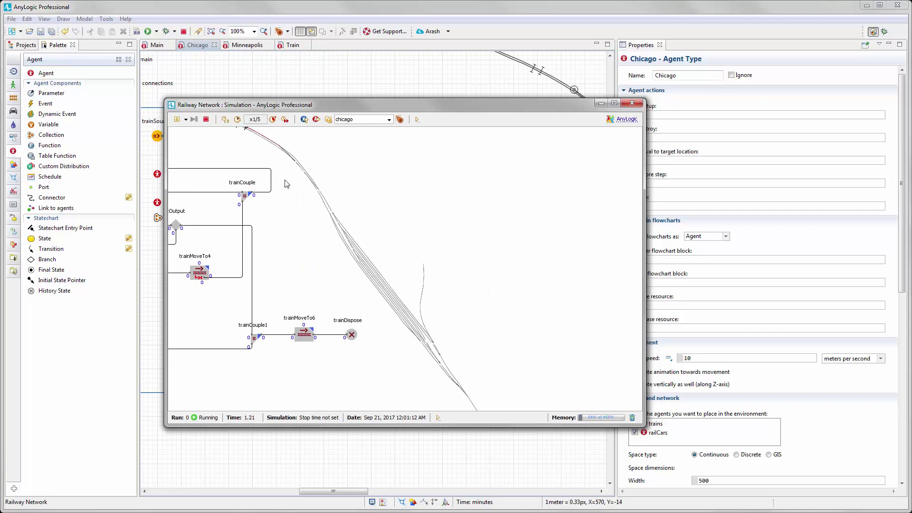
Enlarge the simulation window and watch trains around trainCouple1 at speeds from x1/10 to x1/2
{"action": "left_click_drag", "start_coordinate": [320, 235], "coordinate": [311, 219]}
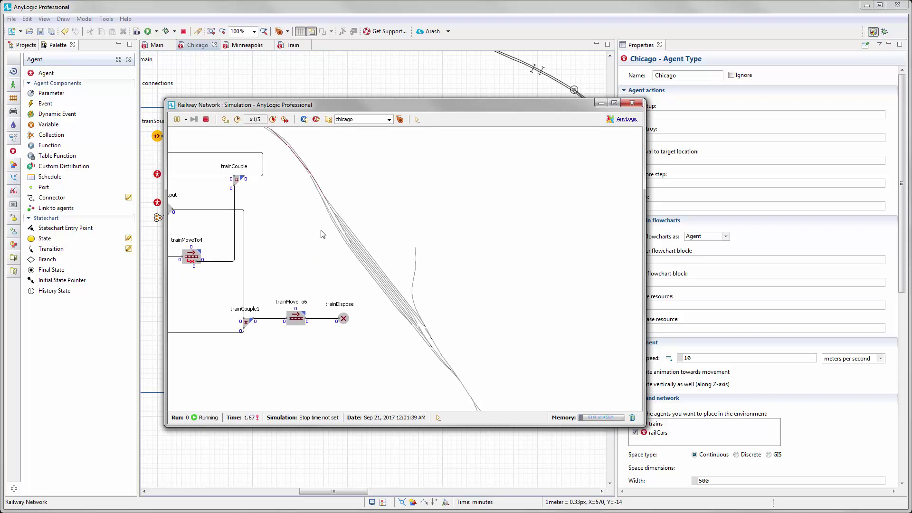
{"action": "left_click_drag", "start_coordinate": [322, 243], "coordinate": [318, 212]}
{"action": "scroll", "coordinate": [338, 246], "scroll_direction": "up", "scroll_amount": 1}
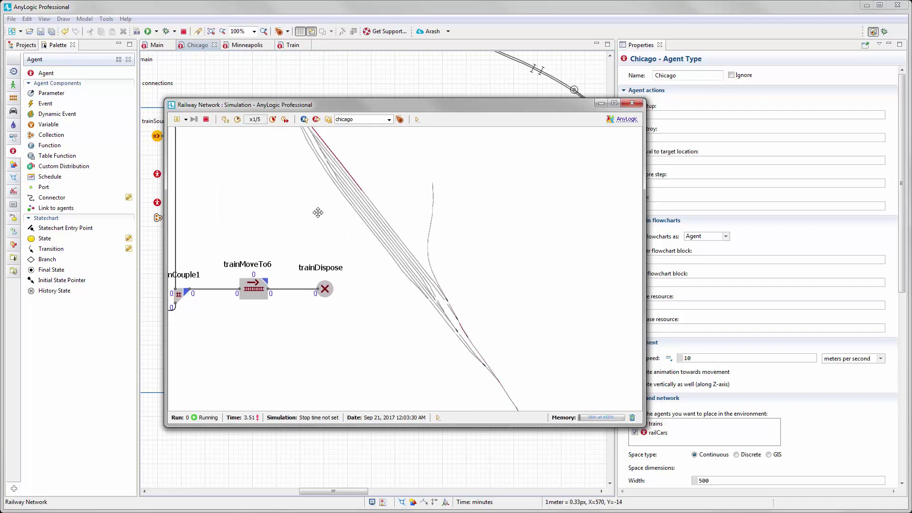
{"action": "left_click_drag", "start_coordinate": [644, 426], "coordinate": [711, 487]}
{"action": "left_click_drag", "start_coordinate": [163, 102], "coordinate": [132, 61]}
{"action": "left_click_drag", "start_coordinate": [234, 173], "coordinate": [377, 269]}
{"action": "left_click", "coordinate": [206, 79]}
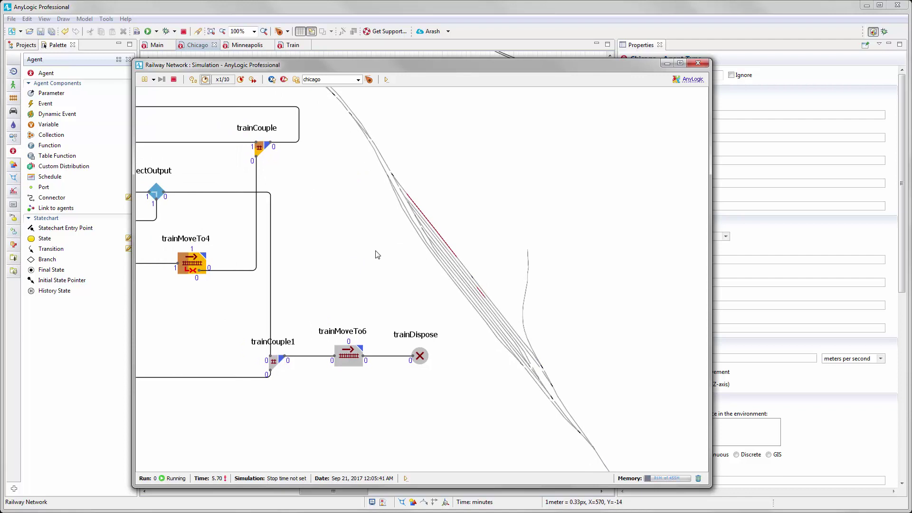
{"action": "scroll", "coordinate": [430, 287], "scroll_direction": "up", "scroll_amount": 3}
{"action": "mouse_move", "coordinate": [432, 278]}
{"action": "left_mouse_down"}
{"action": "mouse_move", "coordinate": [430, 286]}
{"action": "mouse_move", "coordinate": [428, 268]}
{"action": "left_mouse_up"}
{"action": "left_click", "coordinate": [240, 79]}
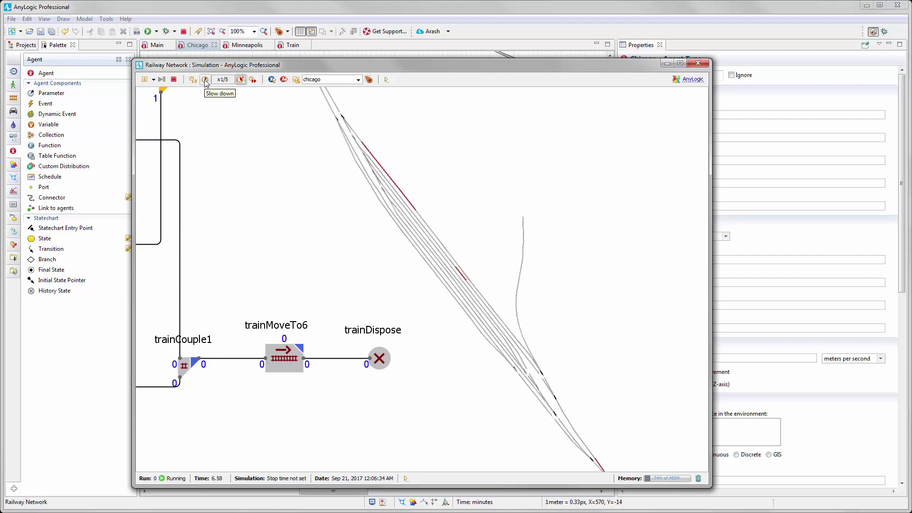
{"action": "left_click_drag", "start_coordinate": [274, 163], "coordinate": [259, 140]}
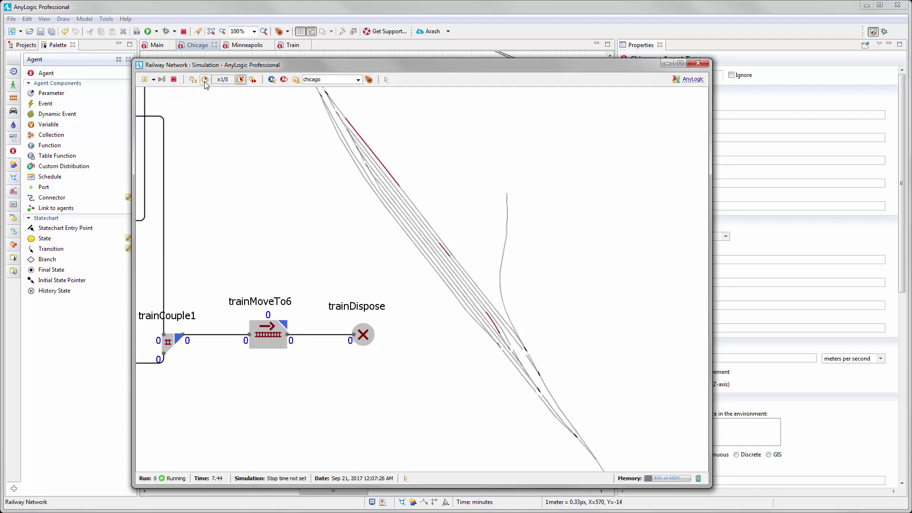
{"action": "left_click", "coordinate": [241, 81]}
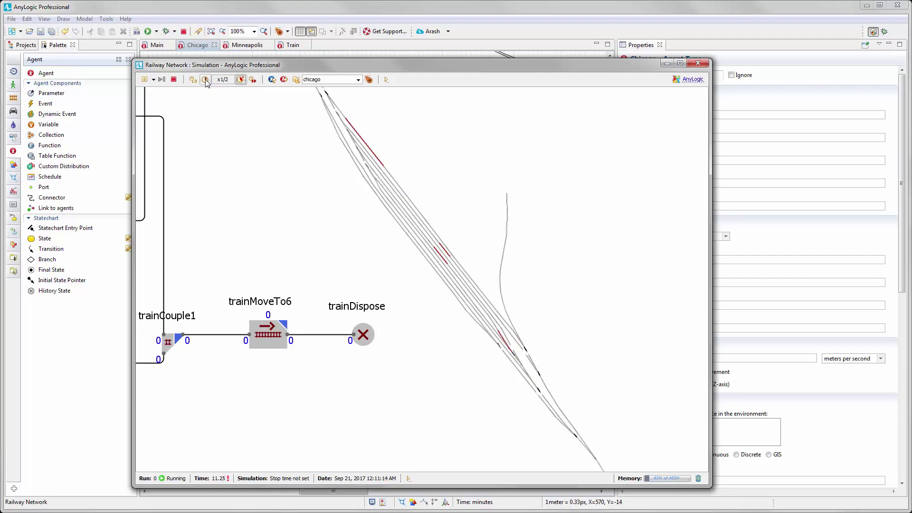
{"action": "left_click", "coordinate": [205, 80]}
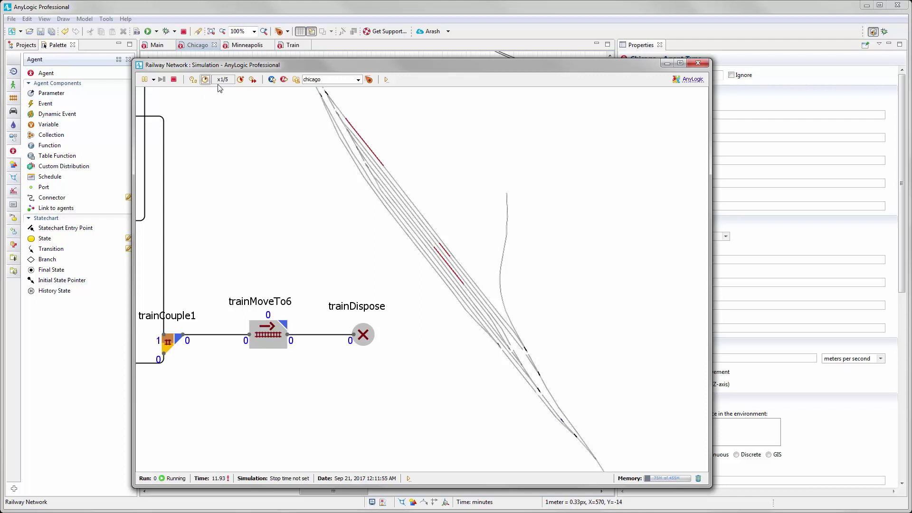
{"action": "left_click", "coordinate": [205, 80]}
Follow the train across the flowchart to trainMoveTo6 and trainDispose, then close the experiment
{"action": "left_click_drag", "start_coordinate": [294, 183], "coordinate": [401, 315]}
{"action": "left_click_drag", "start_coordinate": [447, 279], "coordinate": [526, 345]}
{"action": "left_click_drag", "start_coordinate": [403, 188], "coordinate": [414, 202]}
{"action": "left_click_drag", "start_coordinate": [389, 266], "coordinate": [451, 248]}
{"action": "scroll", "coordinate": [451, 252], "scroll_direction": "down", "scroll_amount": 2}
{"action": "left_click_drag", "start_coordinate": [417, 421], "coordinate": [413, 389]}
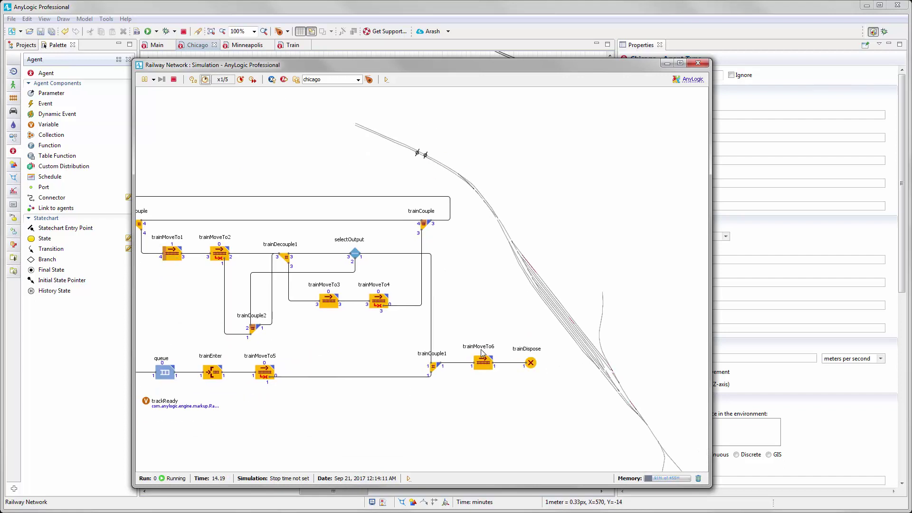
{"action": "scroll", "coordinate": [515, 281], "scroll_direction": "up", "scroll_amount": 3}
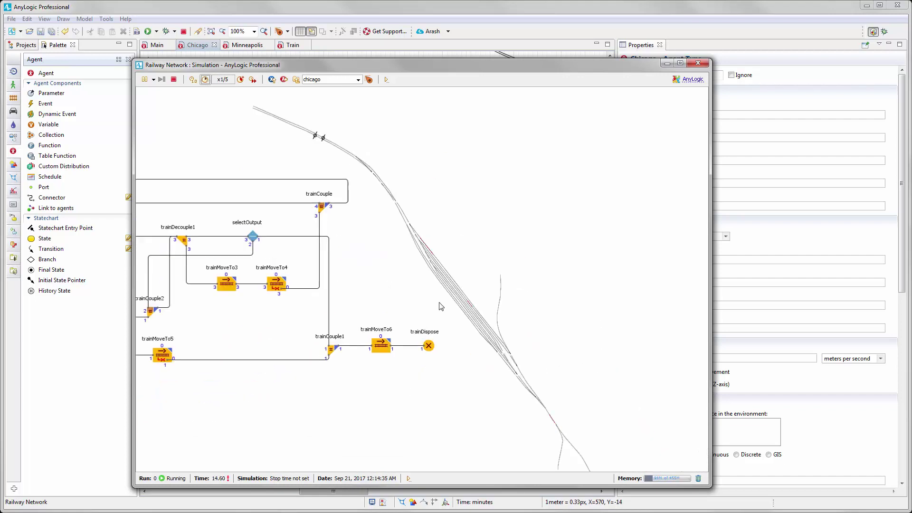
{"action": "left_click_drag", "start_coordinate": [436, 304], "coordinate": [493, 274]}
{"action": "left_click", "coordinate": [698, 63]}
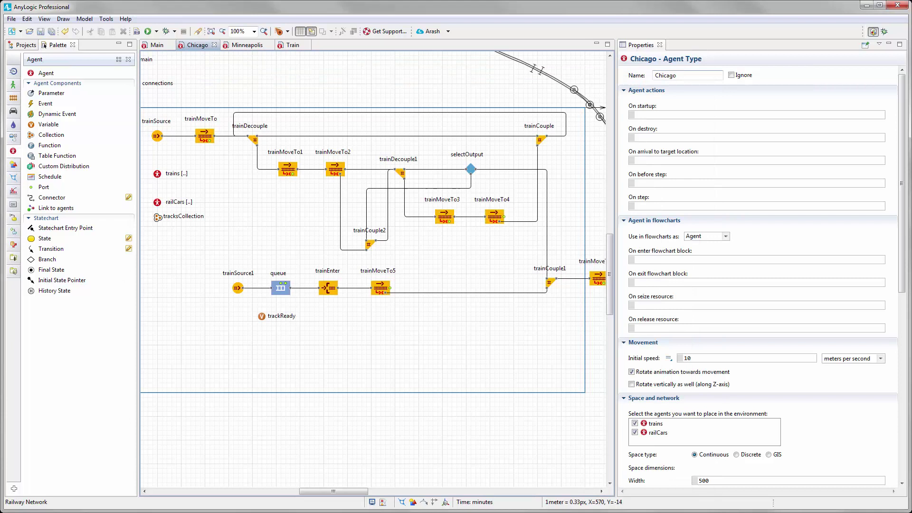
Launch the Railway Network Simulation experiment and view the chicago agent in an enlarged window
{"action": "left_click", "coordinate": [156, 31]}
{"action": "left_click", "coordinate": [166, 43]}
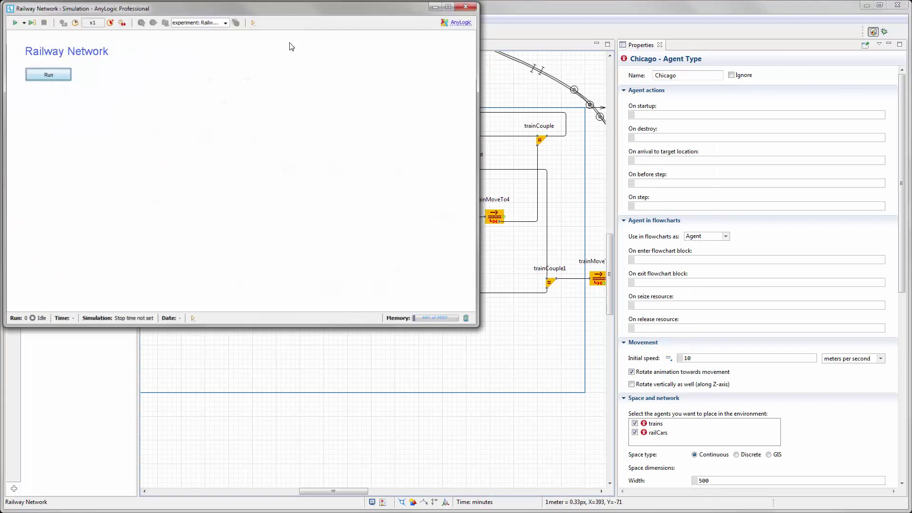
{"action": "left_click", "coordinate": [180, 168]}
{"action": "left_click", "coordinate": [318, 252]}
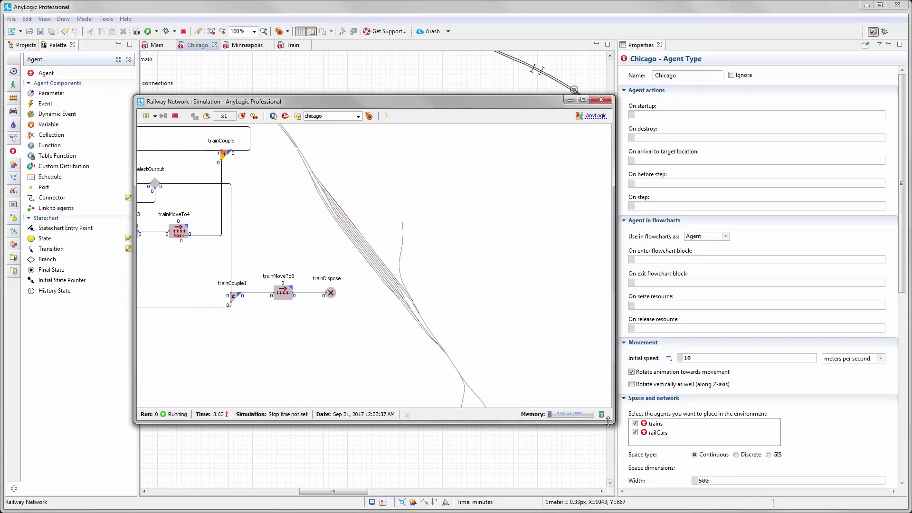
{"action": "left_click_drag", "start_coordinate": [612, 422], "coordinate": [778, 498]}
{"action": "left_click_drag", "start_coordinate": [322, 231], "coordinate": [425, 252]}
Slow the run to x1/5, follow the trains until the trainMoveTo4 error, and dismiss it
{"action": "scroll", "coordinate": [431, 263], "scroll_direction": "up", "scroll_amount": 2}
{"action": "scroll", "coordinate": [409, 216], "scroll_direction": "up", "scroll_amount": 1}
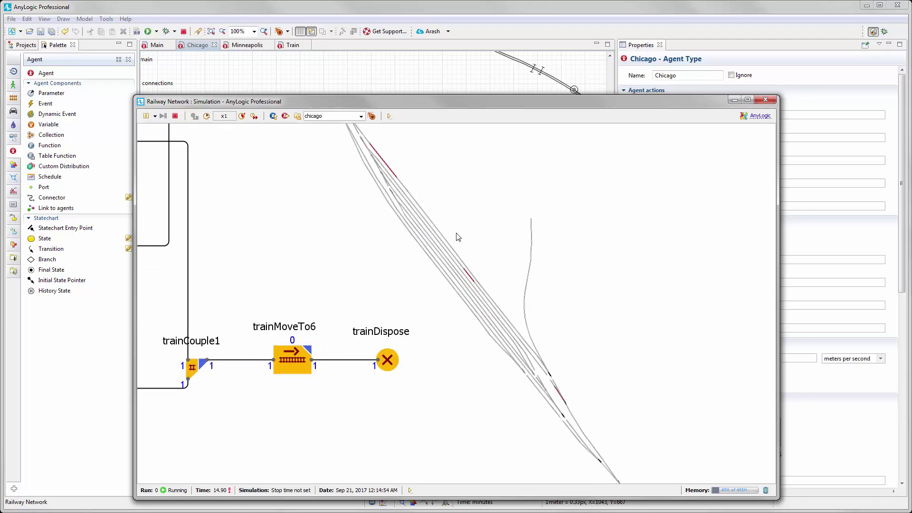
{"action": "left_click_drag", "start_coordinate": [412, 186], "coordinate": [417, 201]}
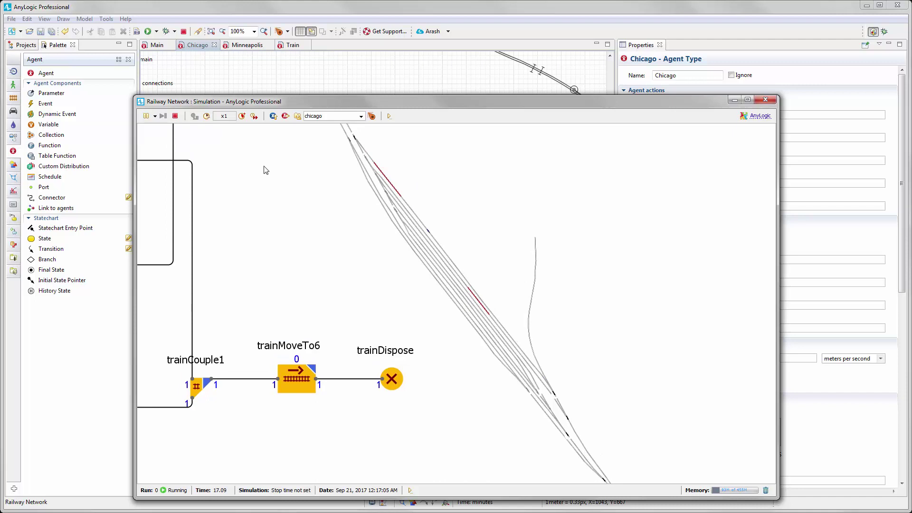
{"action": "left_click", "coordinate": [208, 117]}
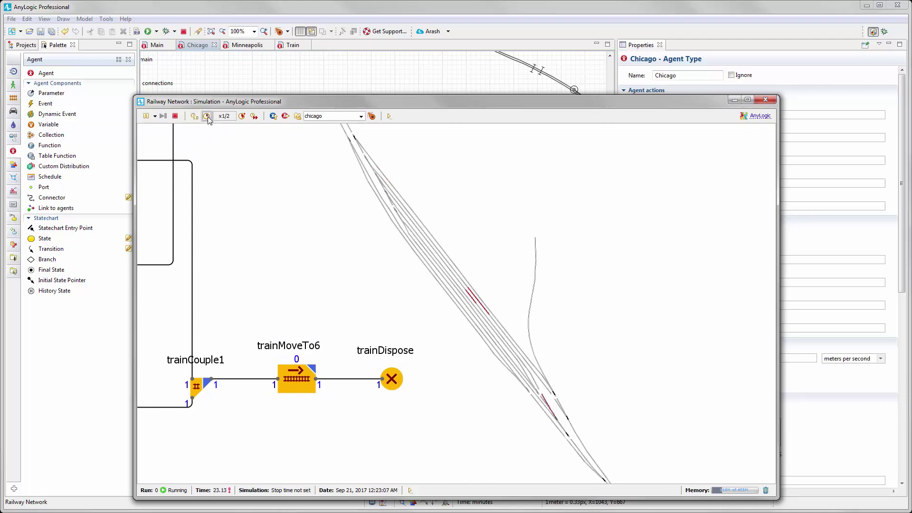
{"action": "left_click", "coordinate": [207, 116]}
{"action": "left_click_drag", "start_coordinate": [348, 224], "coordinate": [331, 173]}
{"action": "left_click_drag", "start_coordinate": [535, 380], "coordinate": [518, 368]}
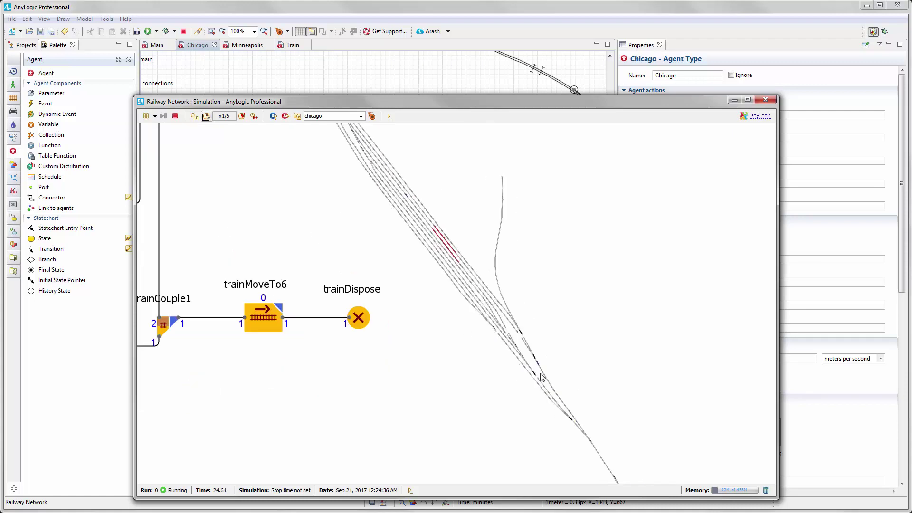
{"action": "left_click_drag", "start_coordinate": [420, 258], "coordinate": [479, 352]}
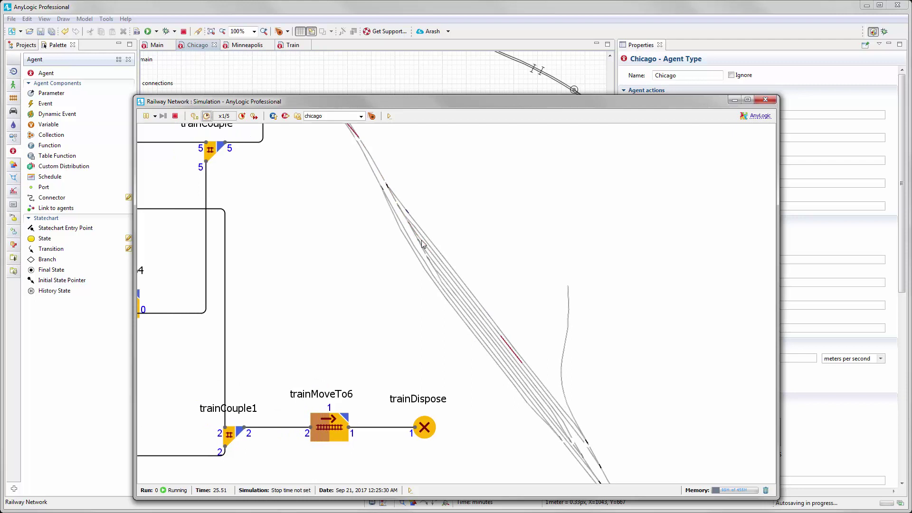
{"action": "left_click", "coordinate": [456, 322]}
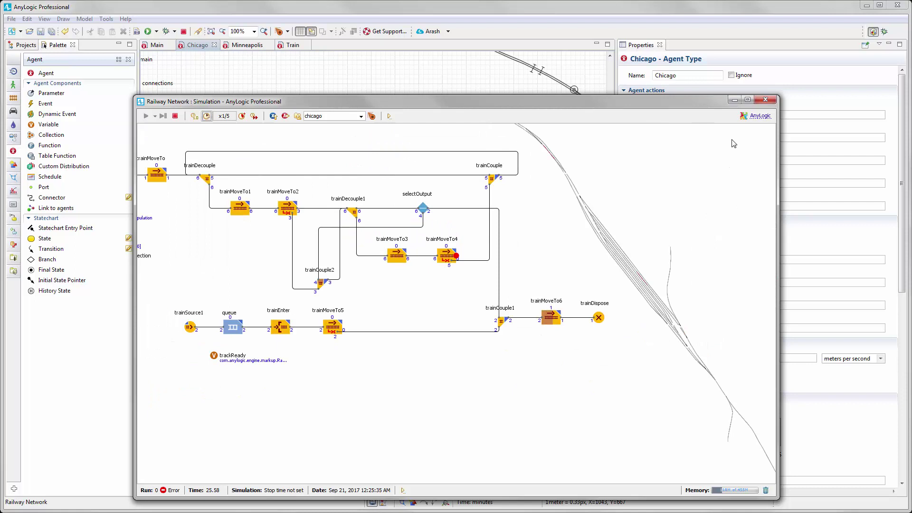
Close the failed run and inspect the properties of trainMoveTo3 and trainMoveTo4
{"action": "left_click", "coordinate": [765, 99]}
{"action": "left_click_drag", "start_coordinate": [463, 336], "coordinate": [356, 364]}
{"action": "left_click", "coordinate": [326, 256]}
{"action": "left_click_drag", "start_coordinate": [432, 261], "coordinate": [366, 247]}
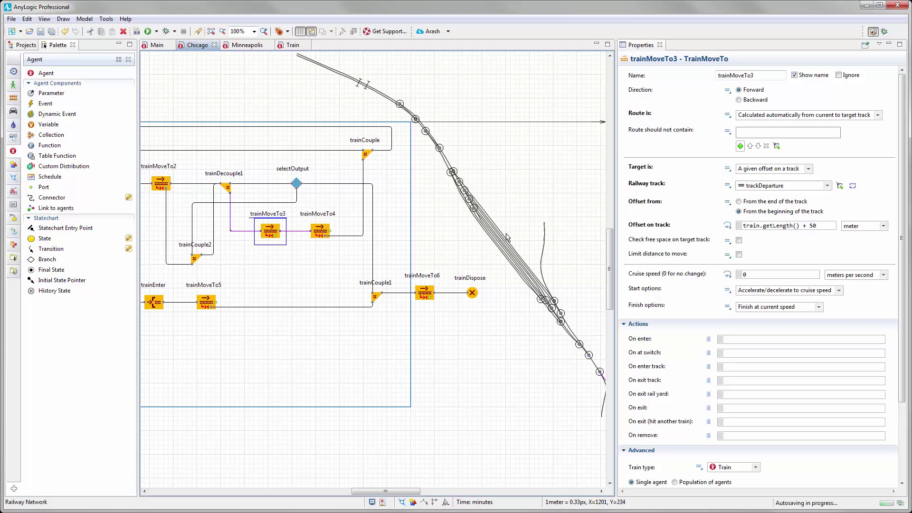
{"action": "left_click_drag", "start_coordinate": [332, 337], "coordinate": [351, 332]}
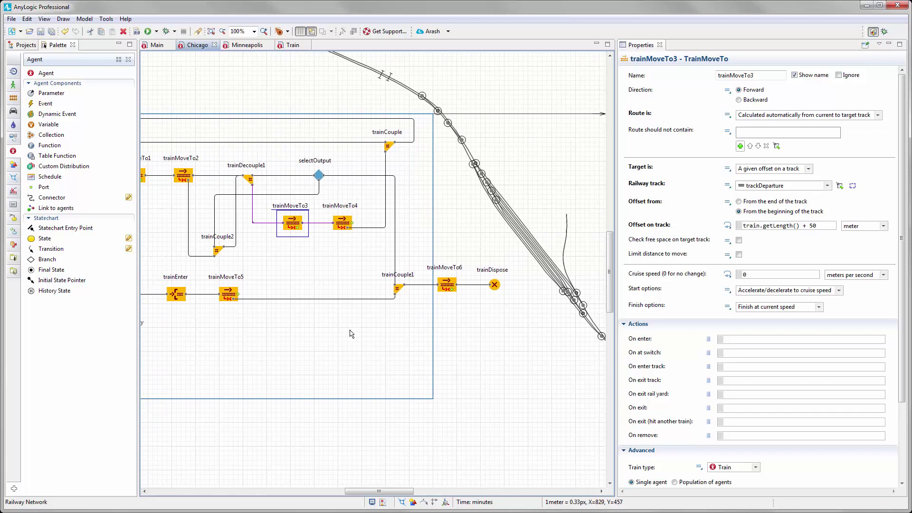
{"action": "left_click", "coordinate": [342, 223]}
Move trainMoveTo4 right and trainMoveTo3 slightly left to widen the gap between them
{"action": "left_click_drag", "start_coordinate": [512, 333], "coordinate": [458, 333]}
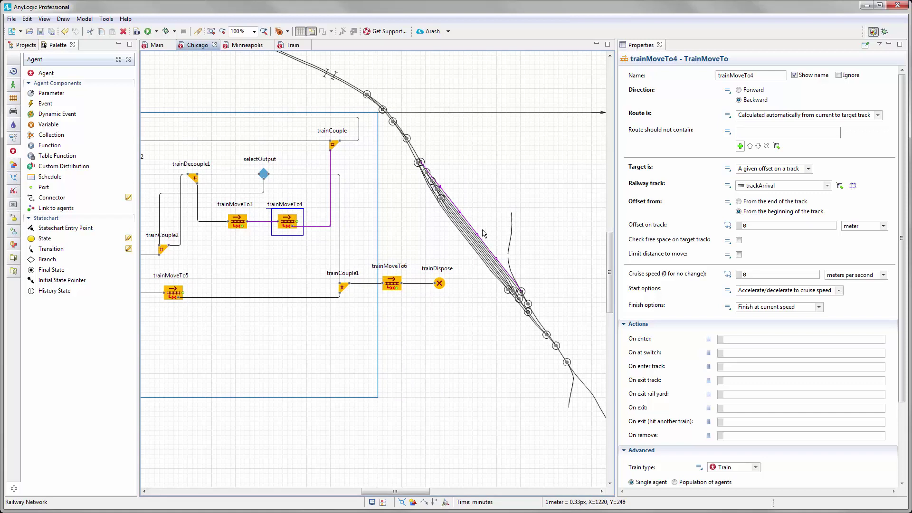
{"action": "scroll", "coordinate": [339, 284], "scroll_direction": "up", "scroll_amount": 4}
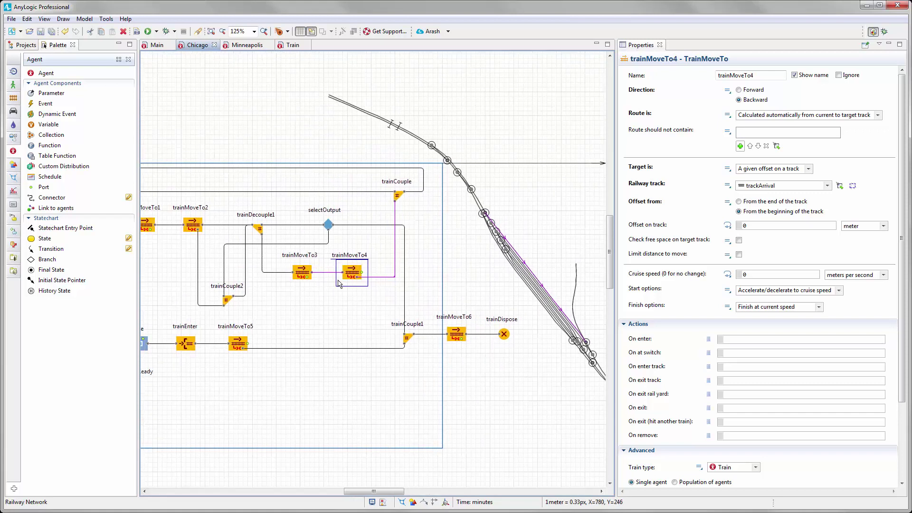
{"action": "left_click_drag", "start_coordinate": [361, 263], "coordinate": [389, 264]}
{"action": "left_click_drag", "start_coordinate": [266, 270], "coordinate": [261, 270]}
{"action": "left_click", "coordinate": [271, 327]}
{"action": "scroll", "coordinate": [326, 300], "scroll_direction": "down", "scroll_amount": 4}
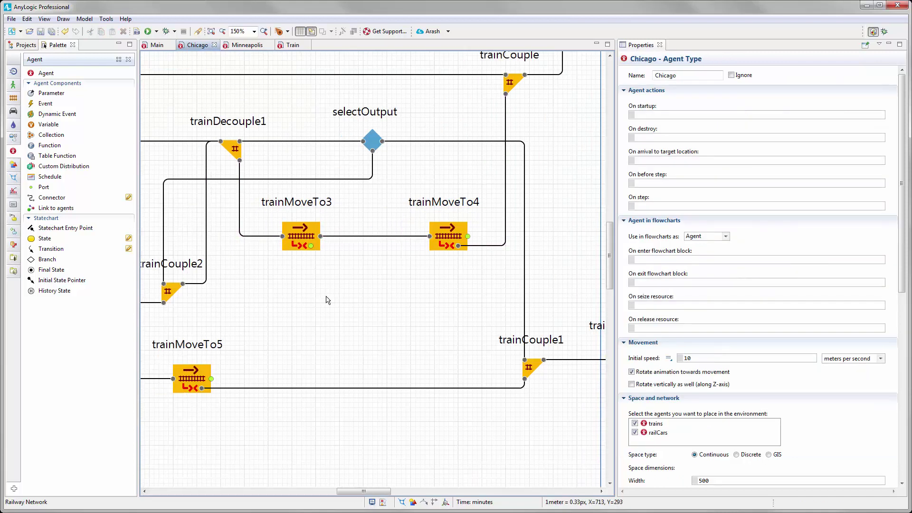
{"action": "left_click_drag", "start_coordinate": [325, 302], "coordinate": [360, 272]}
Drop a Select Output onto the trainMoveTo3–trainMoveTo4 link, hide its name, and set condition !trackArrival.isEmpty()
{"action": "left_click", "coordinate": [13, 71]}
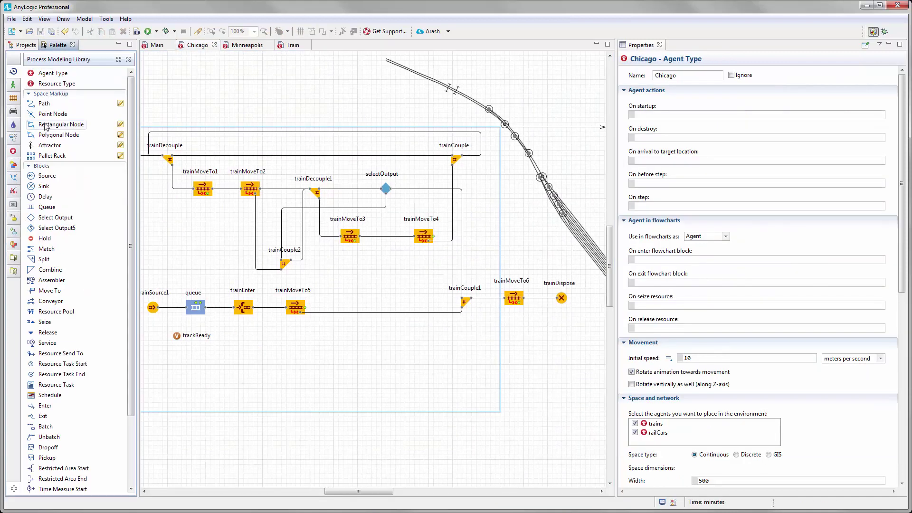
{"action": "left_click_drag", "start_coordinate": [59, 217], "coordinate": [385, 242]}
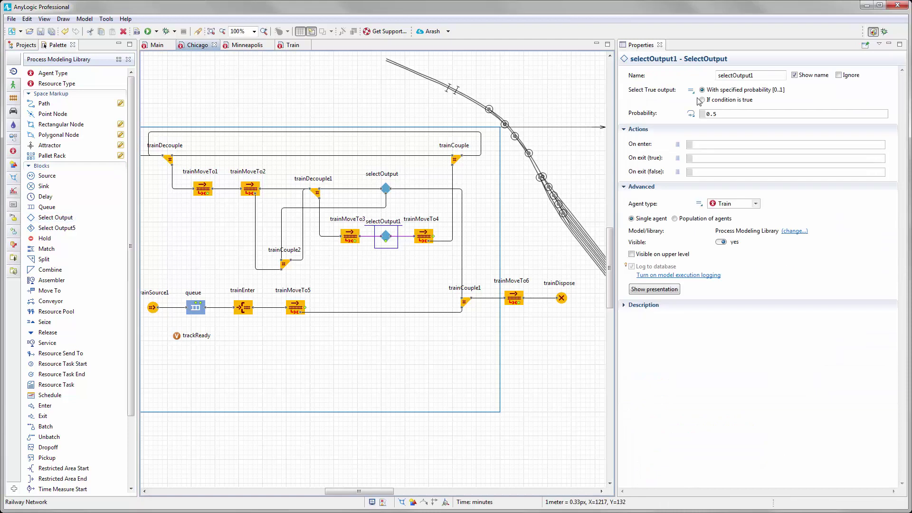
{"action": "left_click", "coordinate": [794, 75]}
{"action": "left_click", "coordinate": [702, 100]}
{"action": "triple_click", "coordinate": [732, 115]}
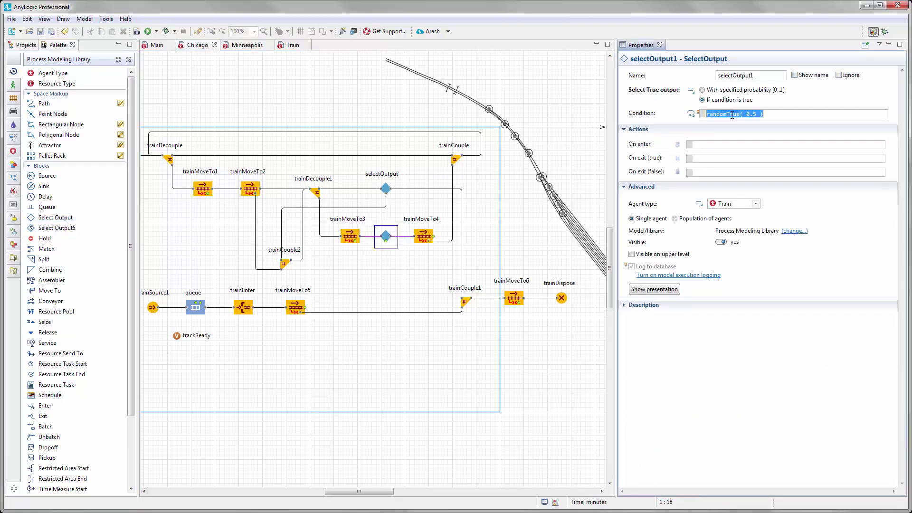
{"action": "type", "text": "trackArrival.is"}
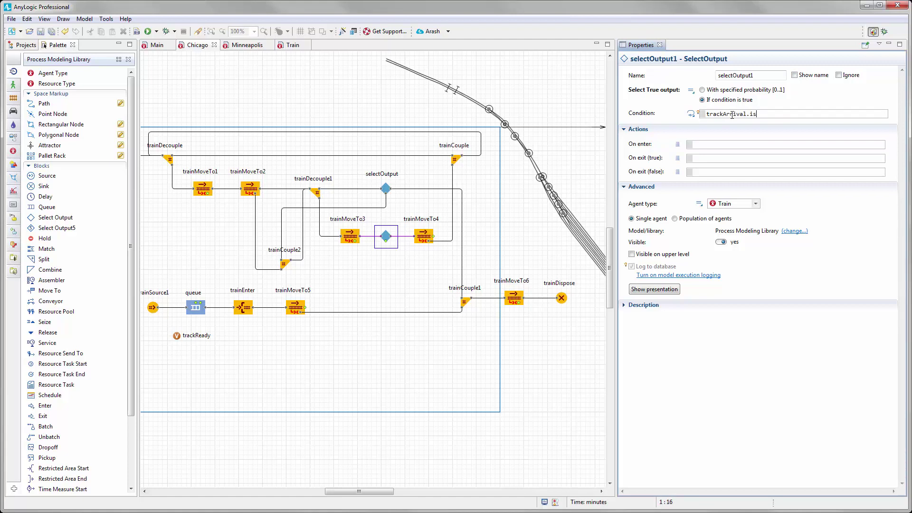
{"action": "key", "text": "ctrl+space"}
{"action": "key", "text": "Return"}
{"action": "type", "text": "!"}
{"action": "left_click_drag", "start_coordinate": [423, 267], "coordinate": [311, 257]}
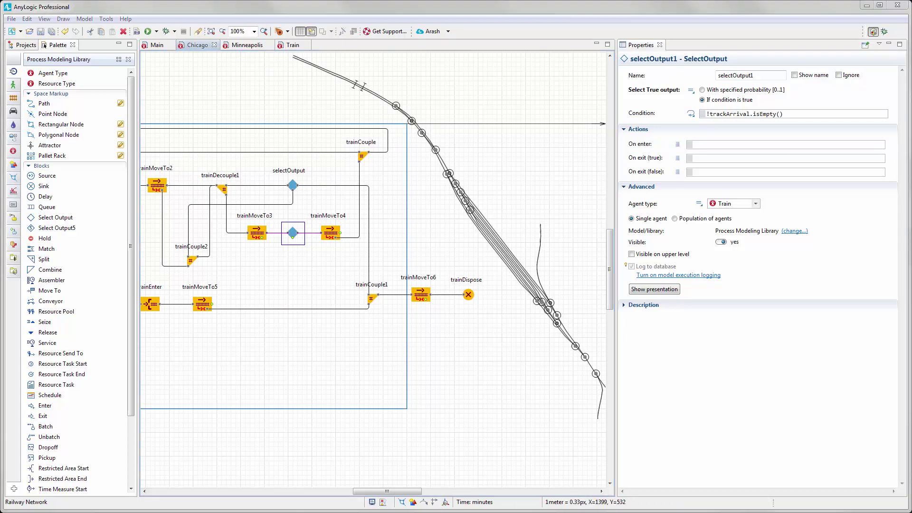
Copy trainMoveTo1 to create a new trainMoveTo7 block below the queue row
{"action": "left_click_drag", "start_coordinate": [345, 337], "coordinate": [461, 338]}
{"action": "left_click", "coordinate": [225, 186]}
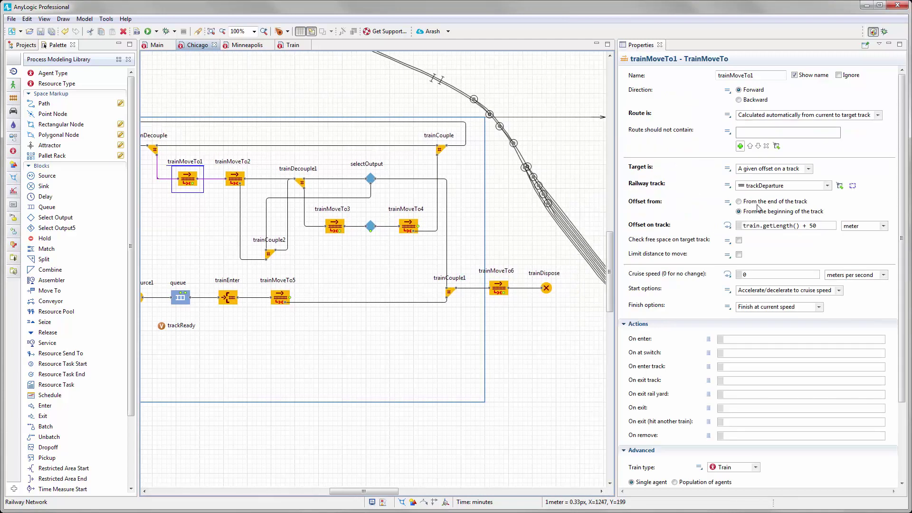
{"action": "left_click_drag", "start_coordinate": [544, 264], "coordinate": [390, 184]}
{"action": "left_click_drag", "start_coordinate": [291, 259], "coordinate": [512, 297]}
{"action": "left_click_drag", "start_coordinate": [345, 280], "coordinate": [351, 282]}
{"action": "left_click", "coordinate": [286, 177]}
{"action": "left_click", "coordinate": [275, 140]}
{"action": "left_click_drag", "start_coordinate": [274, 139], "coordinate": [390, 355]}
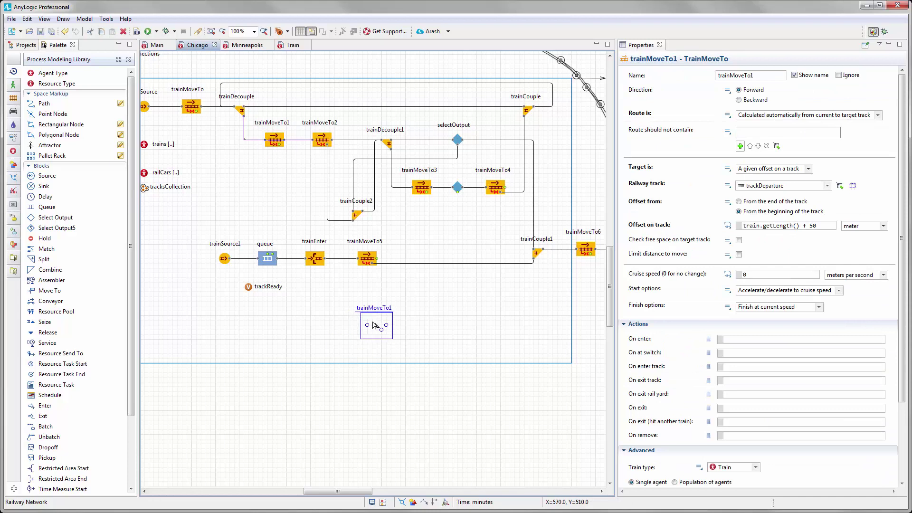
{"action": "left_click", "coordinate": [438, 291]}
{"action": "left_click_drag", "start_coordinate": [427, 288], "coordinate": [439, 301]}
Connect selectOutput1's other exit to trainMoveTo7, and trainMoveTo7's output to trainDispose
{"action": "left_click_drag", "start_coordinate": [470, 206], "coordinate": [380, 338]}
{"action": "double_click", "coordinate": [371, 337]}
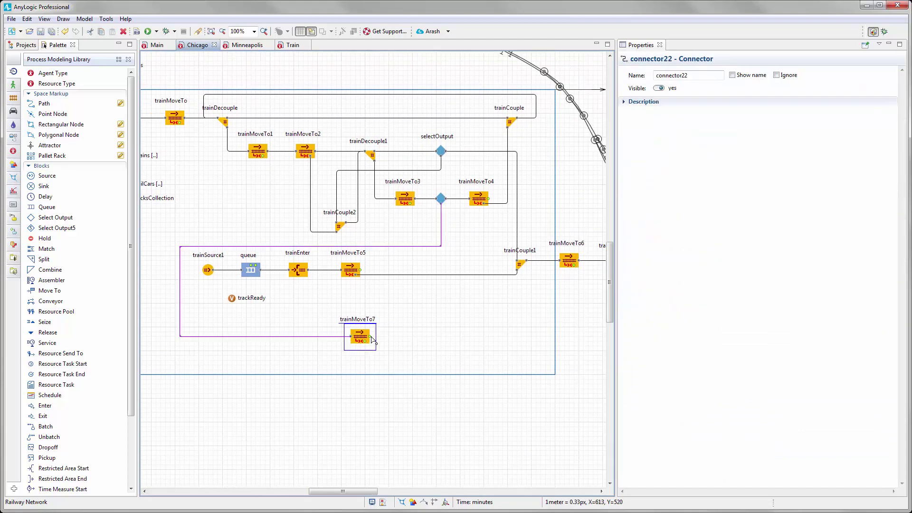
{"action": "left_click_drag", "start_coordinate": [555, 340], "coordinate": [501, 271]}
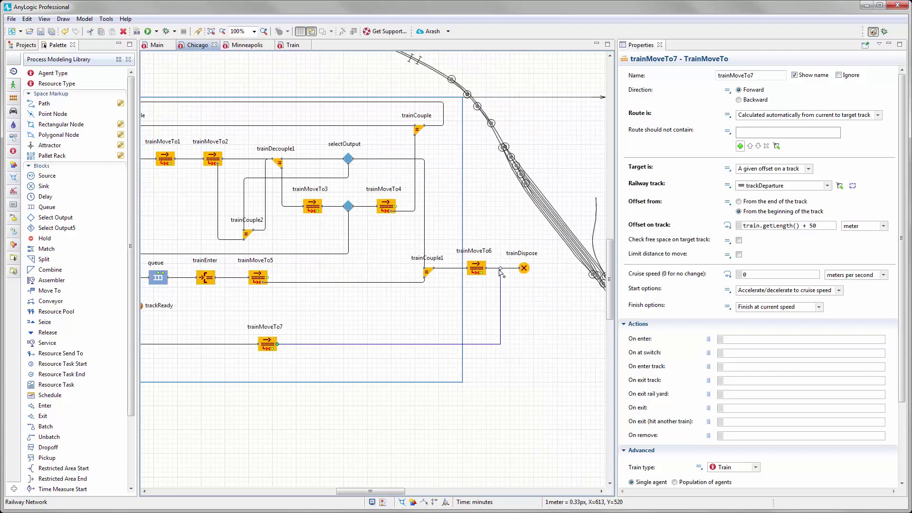
{"action": "left_click", "coordinate": [519, 269]}
{"action": "left_click_drag", "start_coordinate": [360, 301], "coordinate": [446, 277]}
Set trainMoveTo7 to move trains to offset 0 from the end of trackDeparture
{"action": "left_click", "coordinate": [354, 321]}
{"action": "scroll", "coordinate": [380, 309], "scroll_direction": "right", "scroll_amount": 5}
{"action": "scroll", "coordinate": [475, 314], "scroll_direction": "down", "scroll_amount": 1}
{"action": "left_click_drag", "start_coordinate": [581, 315], "coordinate": [543, 304]}
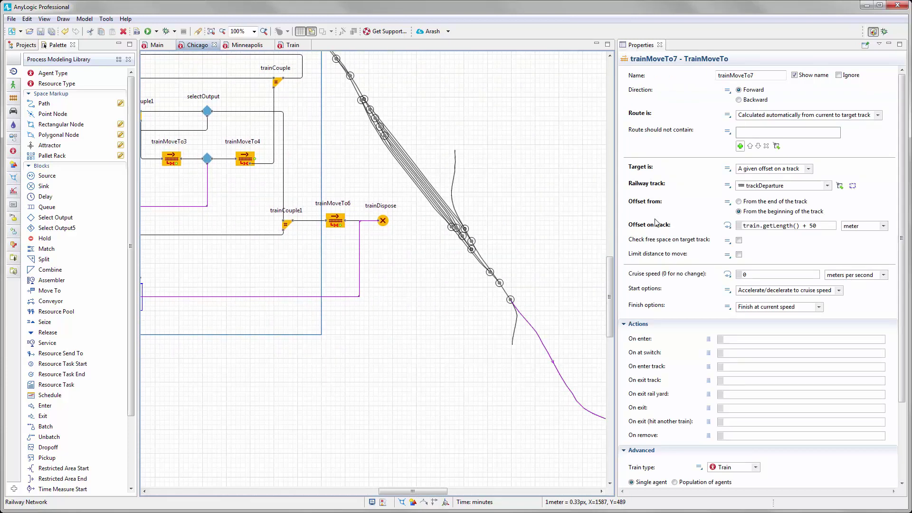
{"action": "left_click_drag", "start_coordinate": [543, 315], "coordinate": [467, 263]}
{"action": "left_click", "coordinate": [739, 202]}
{"action": "triple_click", "coordinate": [751, 225]}
{"action": "type", "text": "0"}
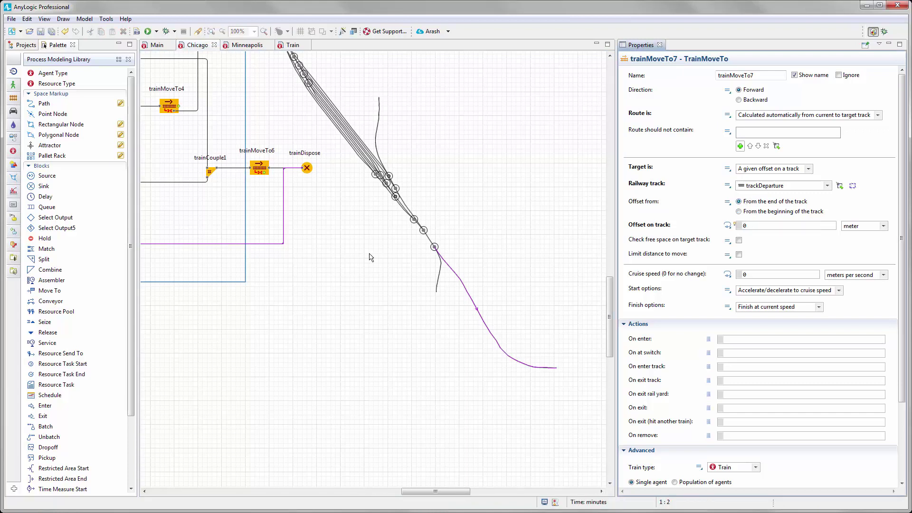
{"action": "scroll", "coordinate": [420, 304], "scroll_direction": "down", "scroll_amount": 3}
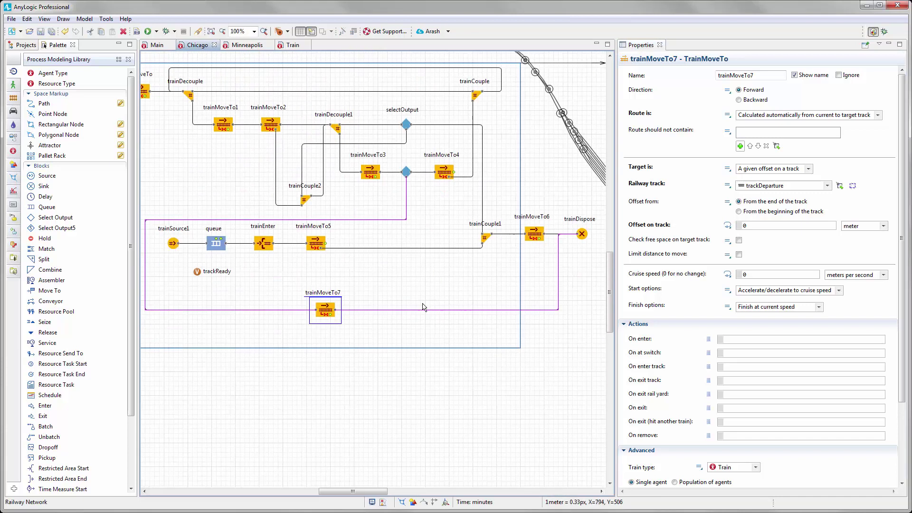
Review the whole Chicago flowchart and shift trainEnter slightly right
{"action": "left_click_drag", "start_coordinate": [420, 301], "coordinate": [395, 270]}
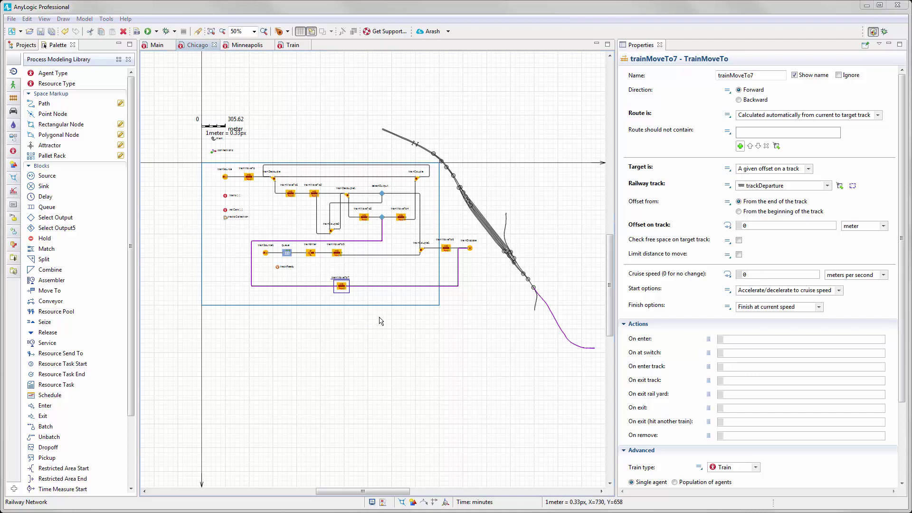
{"action": "scroll", "coordinate": [407, 305], "scroll_direction": "up", "scroll_amount": 4}
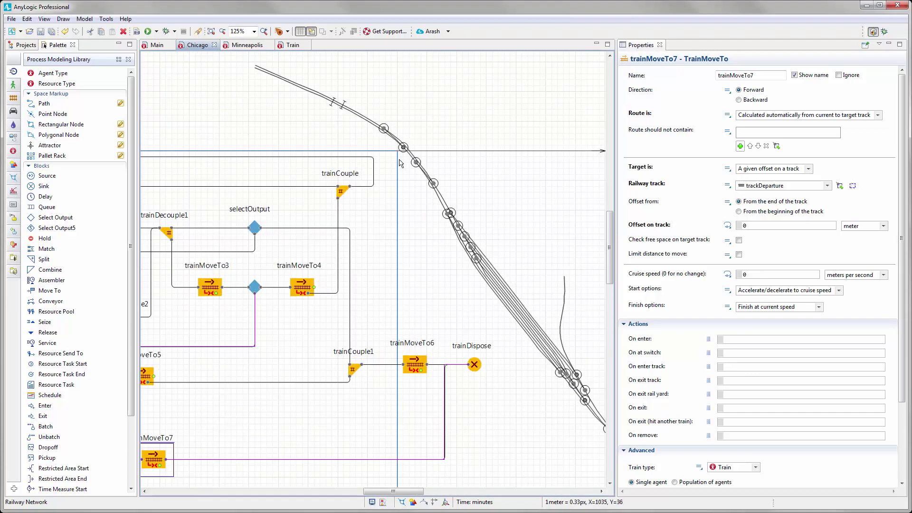
{"action": "scroll", "coordinate": [420, 199], "scroll_direction": "down", "scroll_amount": 3}
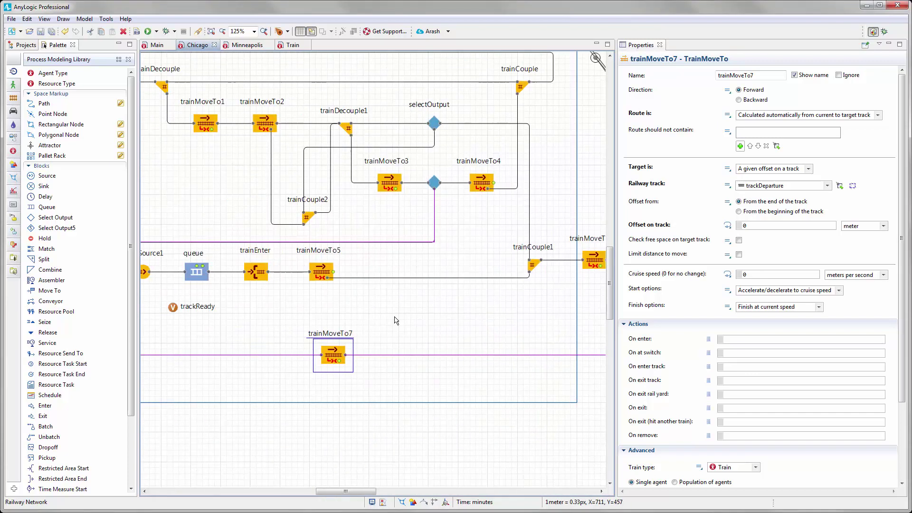
{"action": "left_click_drag", "start_coordinate": [380, 324], "coordinate": [369, 327]}
{"action": "scroll", "coordinate": [287, 311], "scroll_direction": "up", "scroll_amount": 4}
{"action": "left_click_drag", "start_coordinate": [333, 327], "coordinate": [347, 327]}
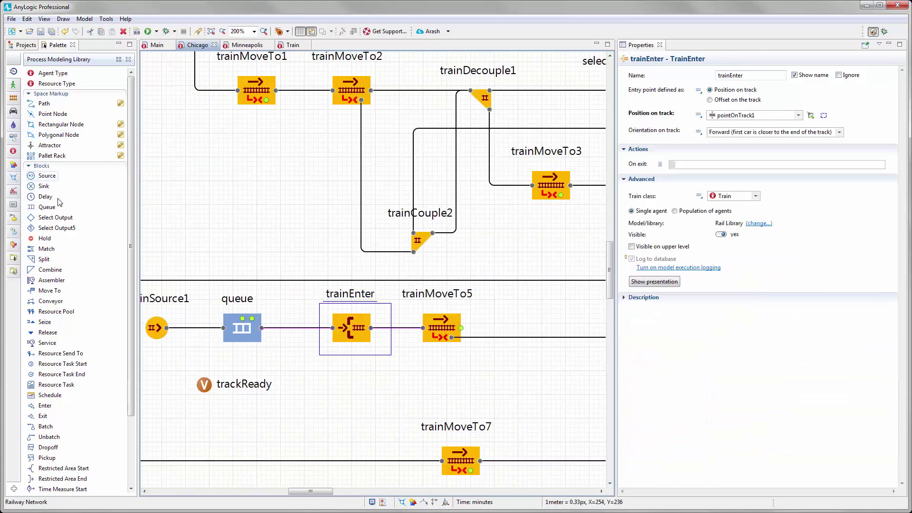
Insert a Restricted Area Start between queue and trainEnter with capacity 1 and its name hidden
{"action": "scroll", "coordinate": [64, 302], "scroll_direction": "down", "scroll_amount": 3}
{"action": "left_click_drag", "start_coordinate": [59, 384], "coordinate": [301, 329]}
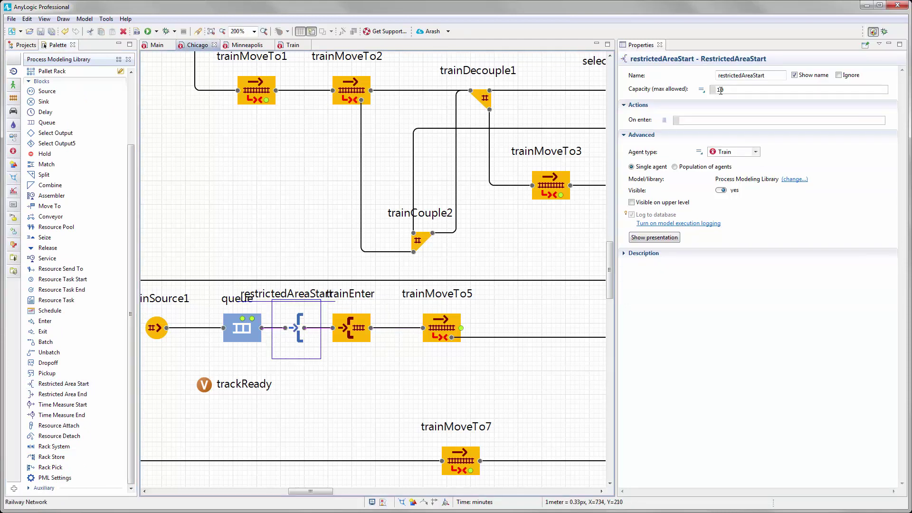
{"action": "left_click", "coordinate": [794, 75]}
{"action": "double_click", "coordinate": [721, 89]}
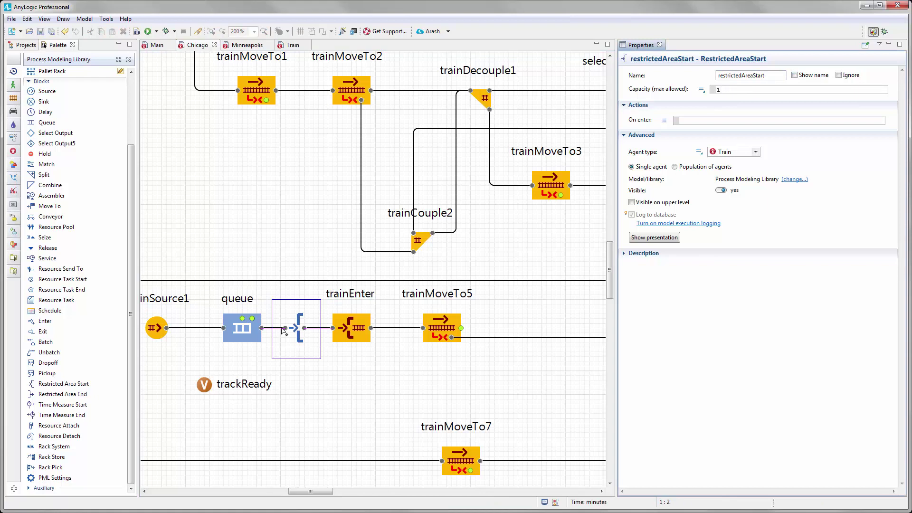
Add a Restricted Area End before trainDispose, hide its name, and link it to restrictedAreaStart
{"action": "left_click_drag", "start_coordinate": [449, 379], "coordinate": [371, 345]}
{"action": "scroll", "coordinate": [371, 345], "scroll_direction": "down", "scroll_amount": 2}
{"action": "left_click_drag", "start_coordinate": [498, 349], "coordinate": [383, 346]}
{"action": "left_click_drag", "start_coordinate": [455, 342], "coordinate": [417, 345]}
{"action": "scroll", "coordinate": [431, 326], "scroll_direction": "up", "scroll_amount": 3}
{"action": "left_click_drag", "start_coordinate": [420, 298], "coordinate": [386, 299]}
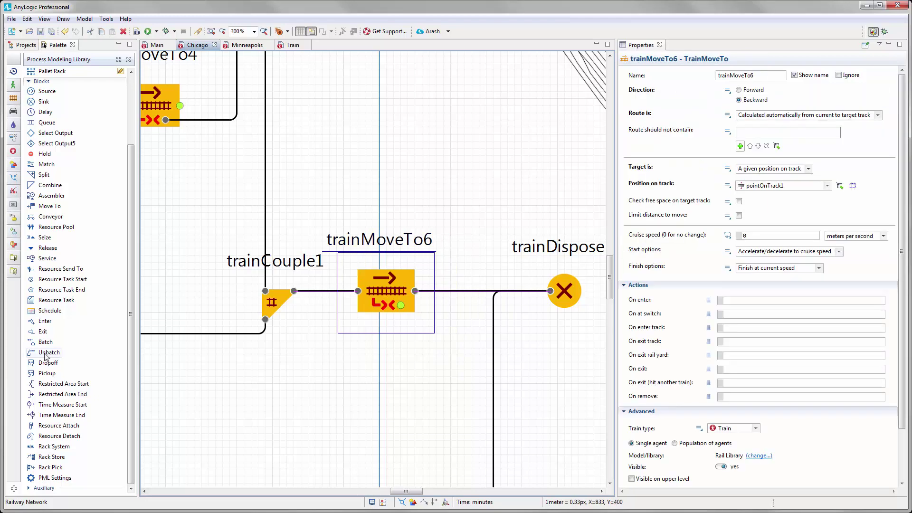
{"action": "left_click_drag", "start_coordinate": [57, 400], "coordinate": [463, 296]}
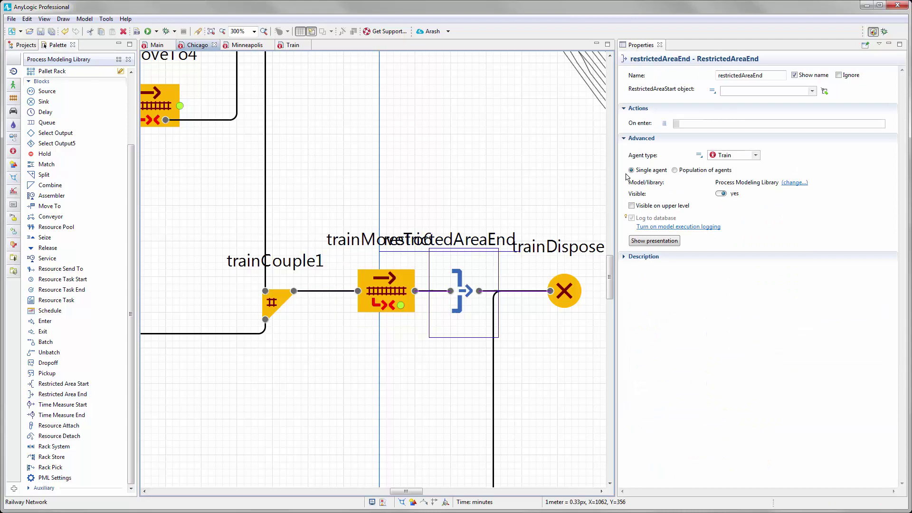
{"action": "left_click", "coordinate": [802, 77]}
{"action": "left_click", "coordinate": [812, 90]}
{"action": "left_click", "coordinate": [796, 102]}
Review the restricted area start and end blocks across the whole flowchart
{"action": "scroll", "coordinate": [430, 311], "scroll_direction": "down", "scroll_amount": 3, "text": "ctrl"}
{"action": "scroll", "coordinate": [352, 326], "scroll_direction": "down", "scroll_amount": 2}
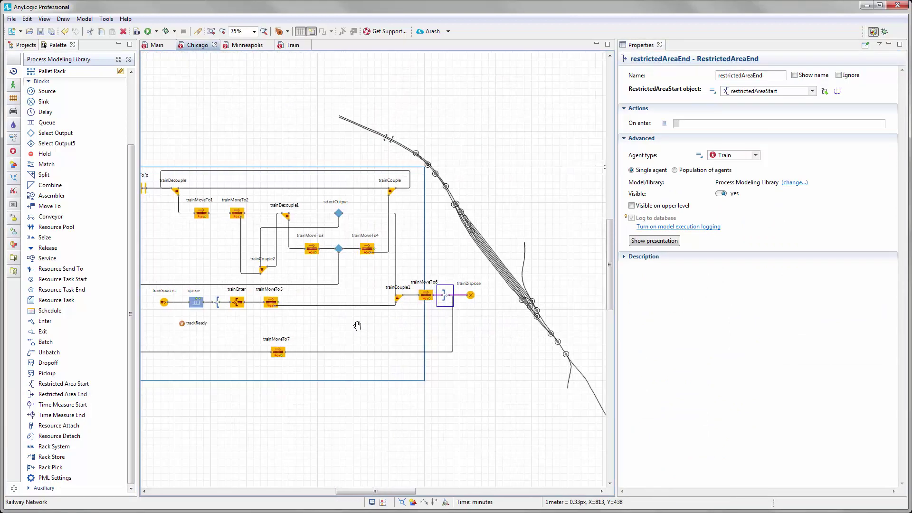
{"action": "left_click", "coordinate": [447, 293]}
{"action": "left_click", "coordinate": [445, 295]}
{"action": "left_click_drag", "start_coordinate": [328, 342], "coordinate": [388, 336]}
{"action": "scroll", "coordinate": [378, 339], "scroll_direction": "down", "scroll_amount": 2}
{"action": "scroll", "coordinate": [389, 335], "scroll_direction": "up", "scroll_amount": 1}
{"action": "scroll", "coordinate": [390, 337], "scroll_direction": "up", "scroll_amount": 1}
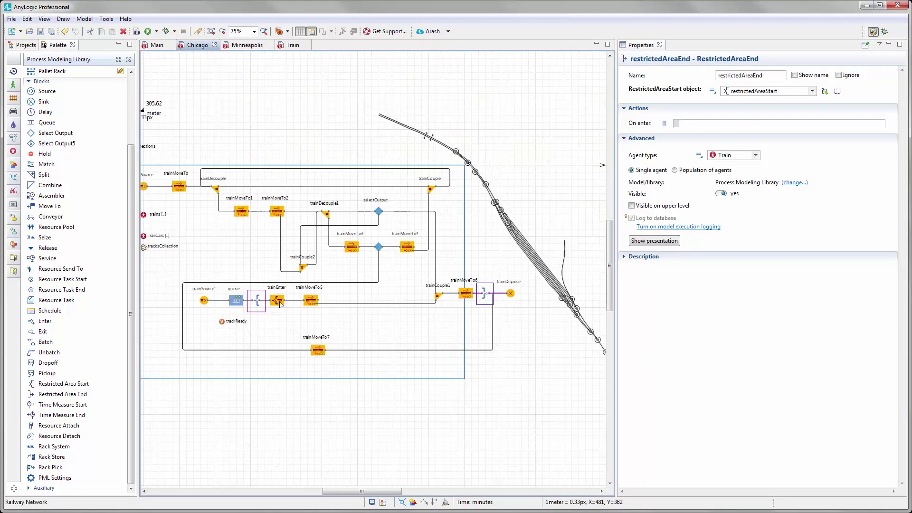
{"action": "left_click", "coordinate": [258, 301]}
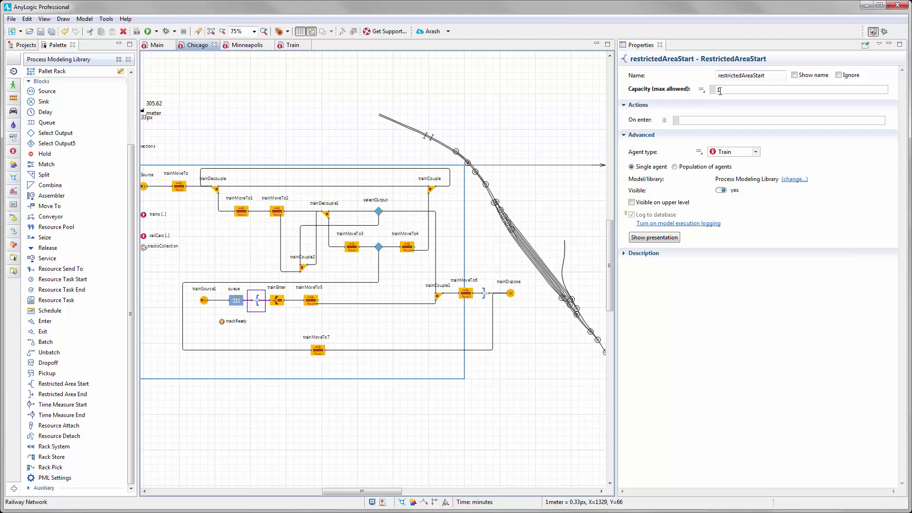
{"action": "left_click_drag", "start_coordinate": [223, 232], "coordinate": [263, 244]}
Launch the Railway Network simulation at x1/5 speed and open the chicago agent view
{"action": "left_click", "coordinate": [157, 32]}
{"action": "left_click", "coordinate": [179, 44]}
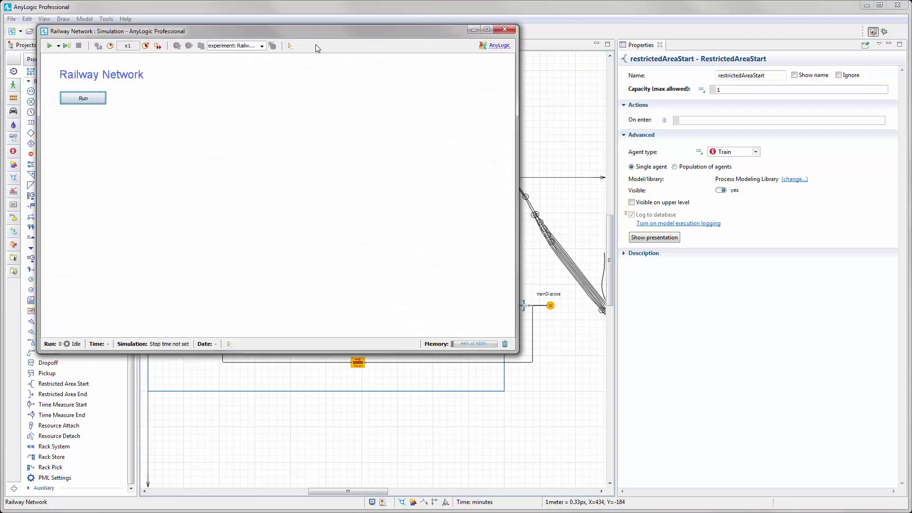
{"action": "left_click", "coordinate": [181, 78]}
{"action": "left_click", "coordinate": [181, 79]}
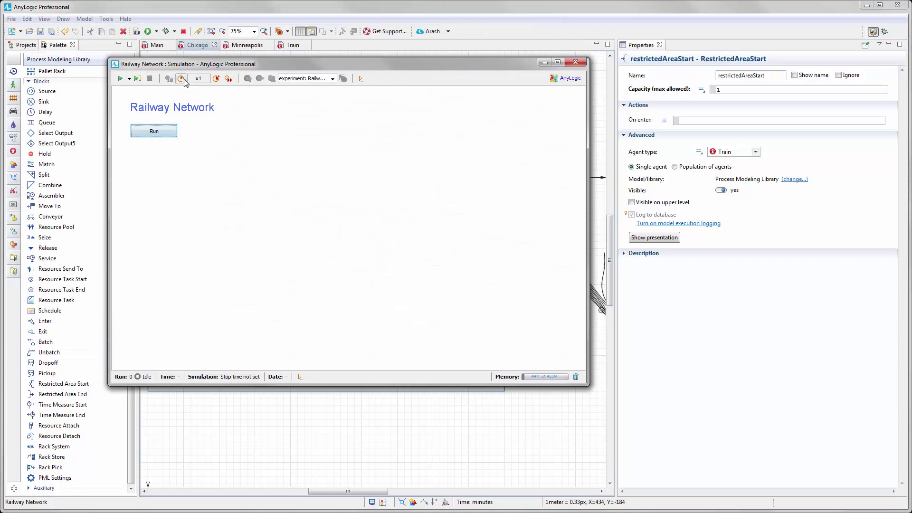
{"action": "left_click", "coordinate": [163, 133]}
{"action": "left_click", "coordinate": [300, 217]}
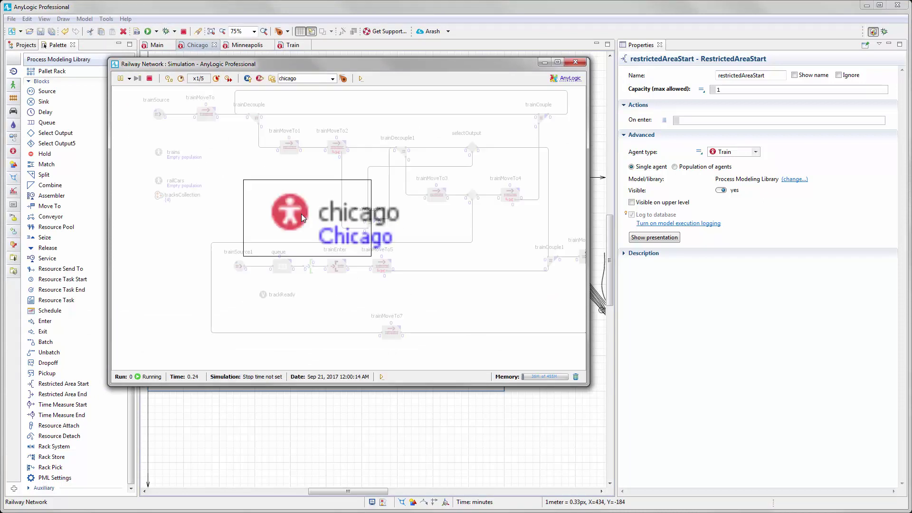
Enlarge the simulation window and follow the trains along the Chicago tracks and flowchart
{"action": "left_click_drag", "start_coordinate": [386, 302], "coordinate": [228, 276]}
{"action": "left_click_drag", "start_coordinate": [553, 222], "coordinate": [399, 255]}
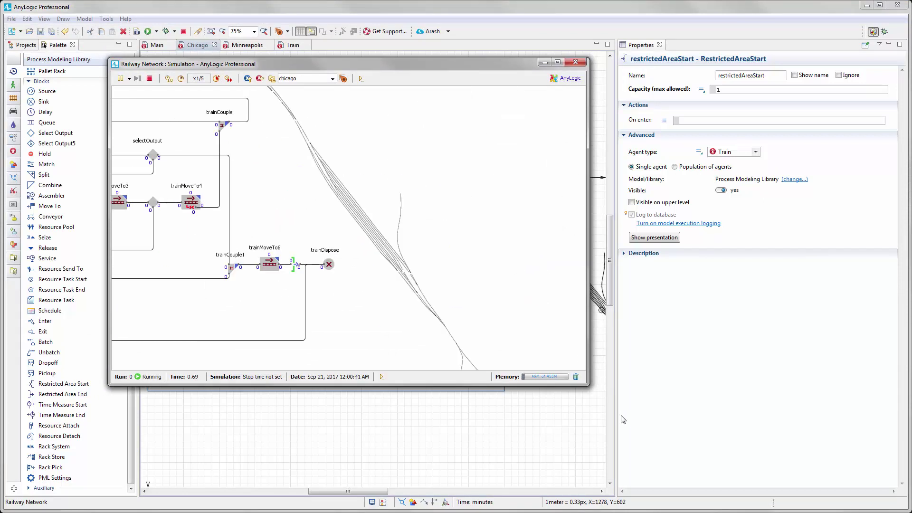
{"action": "left_click_drag", "start_coordinate": [588, 387], "coordinate": [780, 470]}
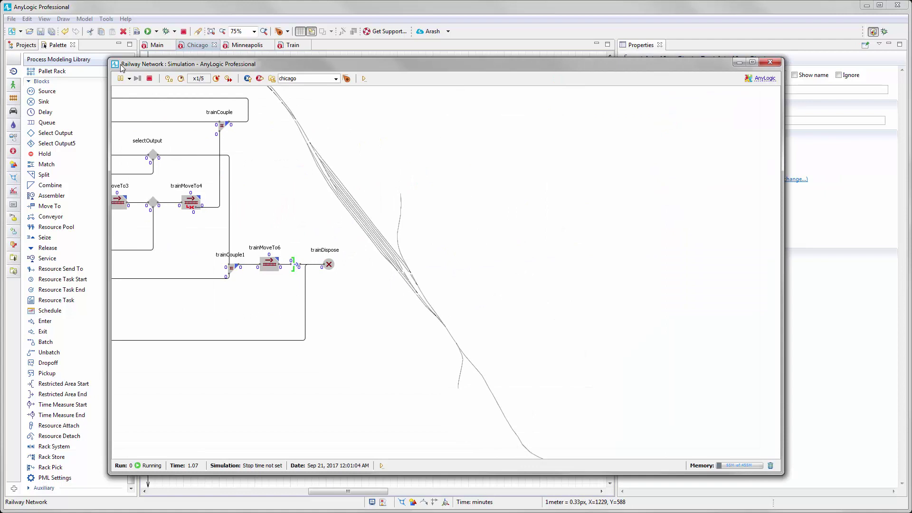
{"action": "left_click_drag", "start_coordinate": [108, 56], "coordinate": [64, 39]}
{"action": "left_click_drag", "start_coordinate": [283, 174], "coordinate": [387, 213]}
{"action": "scroll", "coordinate": [387, 213], "scroll_direction": "up", "scroll_amount": 2}
{"action": "scroll", "coordinate": [387, 228], "scroll_direction": "up", "scroll_amount": 2}
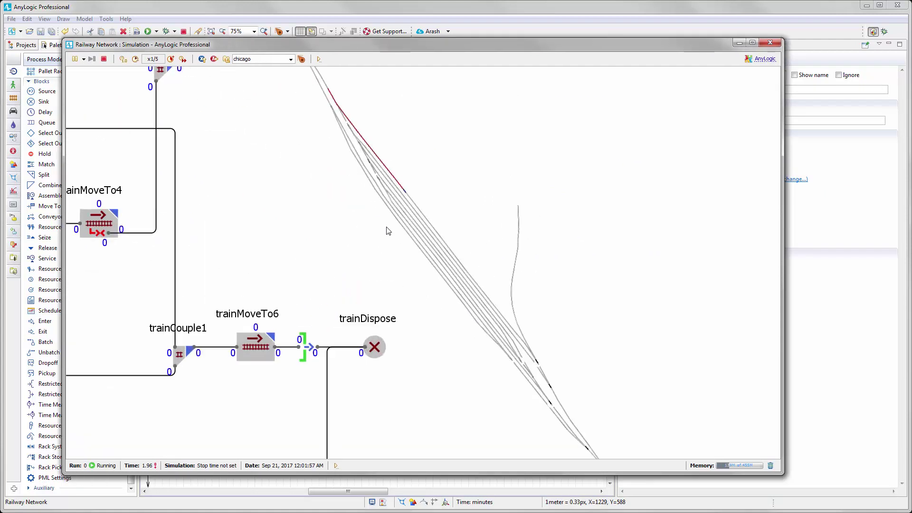
{"action": "scroll", "coordinate": [392, 231], "scroll_direction": "down", "scroll_amount": 2}
{"action": "scroll", "coordinate": [404, 233], "scroll_direction": "up", "scroll_amount": 2}
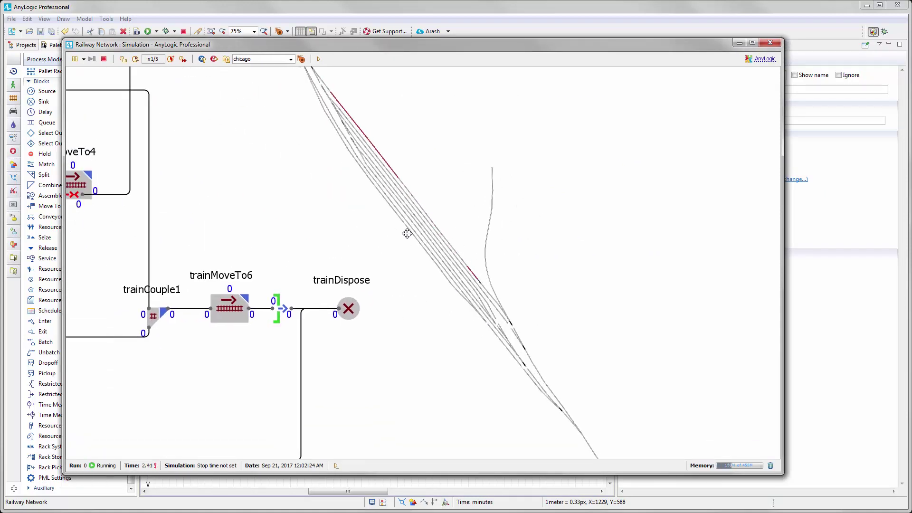
{"action": "left_click_drag", "start_coordinate": [407, 234], "coordinate": [410, 235]}
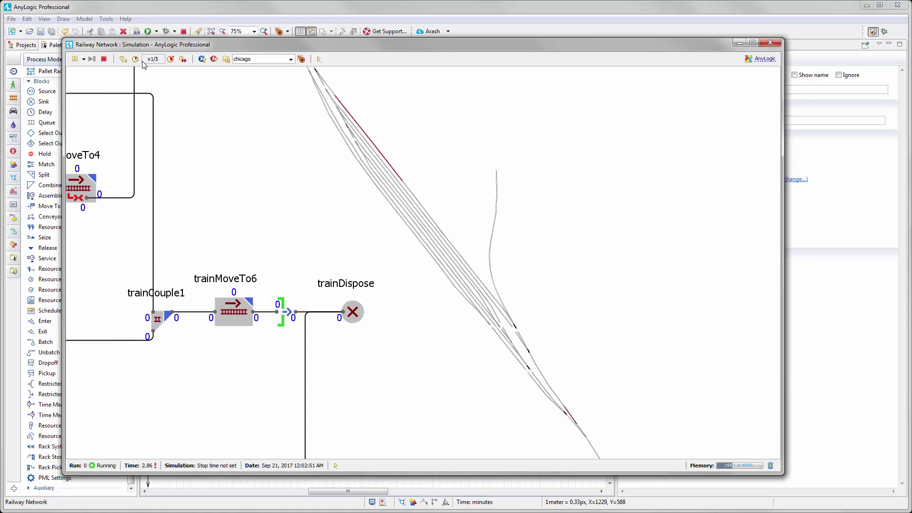
{"action": "left_click_drag", "start_coordinate": [459, 210], "coordinate": [528, 248]}
{"action": "scroll", "coordinate": [450, 206], "scroll_direction": "down", "scroll_amount": 1}
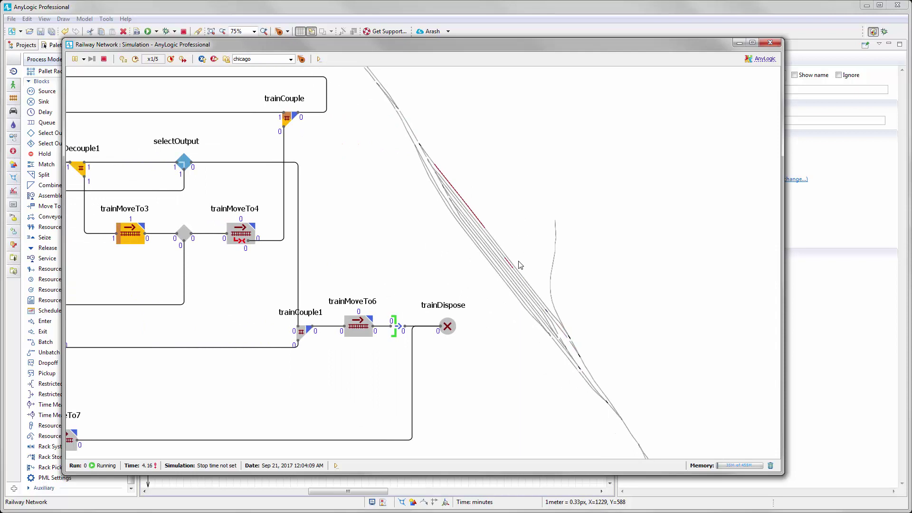
Watch the trains at x1/2 speed, then slow back to x1/5
{"action": "left_click_drag", "start_coordinate": [614, 351], "coordinate": [606, 347]}
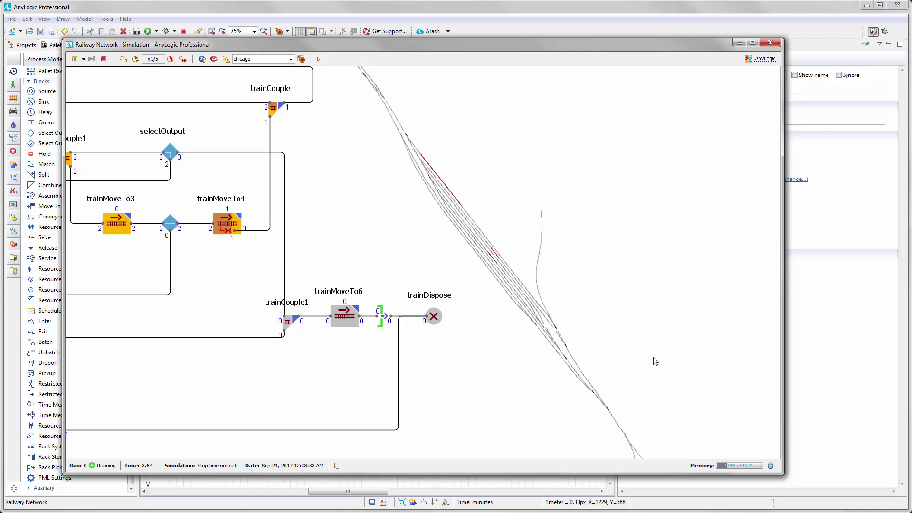
{"action": "left_click", "coordinate": [171, 59]}
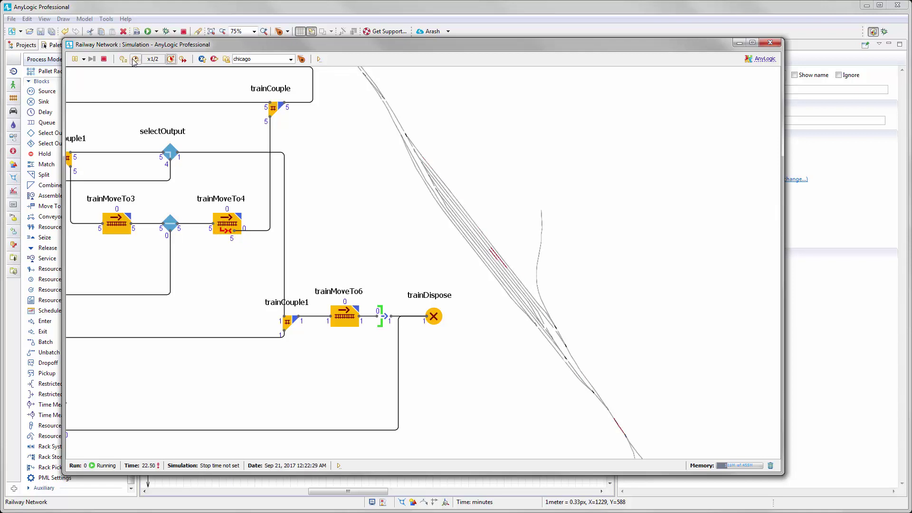
{"action": "left_click", "coordinate": [135, 58]}
Follow the red train through trainMoveTo6 to trainDispose, then close the run
{"action": "left_click_drag", "start_coordinate": [478, 295], "coordinate": [401, 214]}
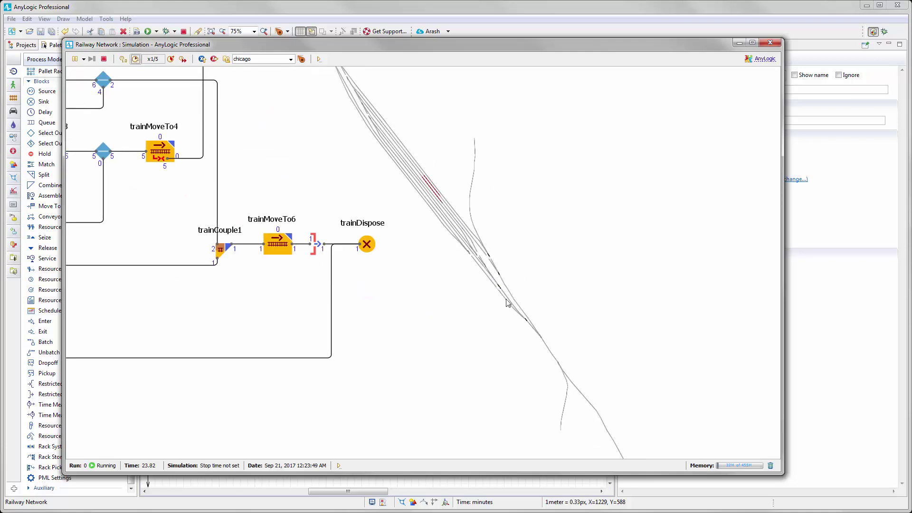
{"action": "left_click_drag", "start_coordinate": [389, 146], "coordinate": [450, 232]}
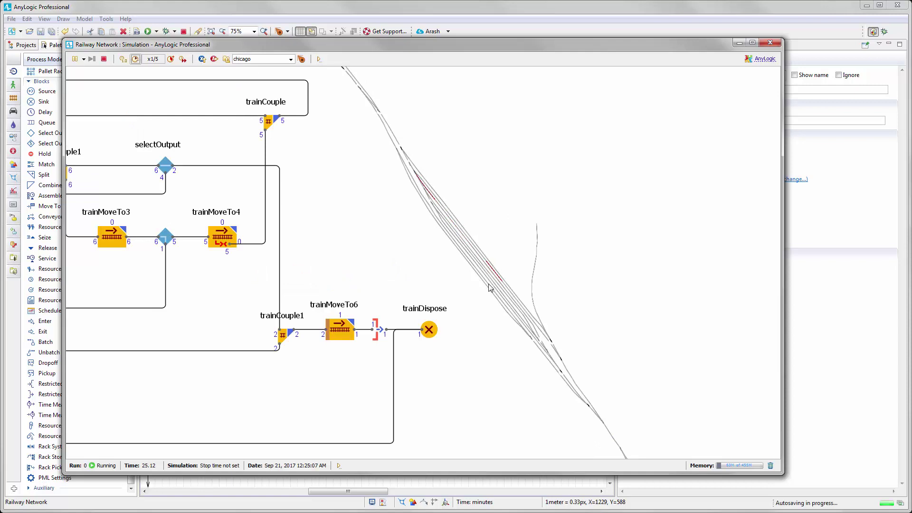
{"action": "left_click_drag", "start_coordinate": [387, 256], "coordinate": [370, 247]}
{"action": "scroll", "coordinate": [475, 286], "scroll_direction": "up", "scroll_amount": 7}
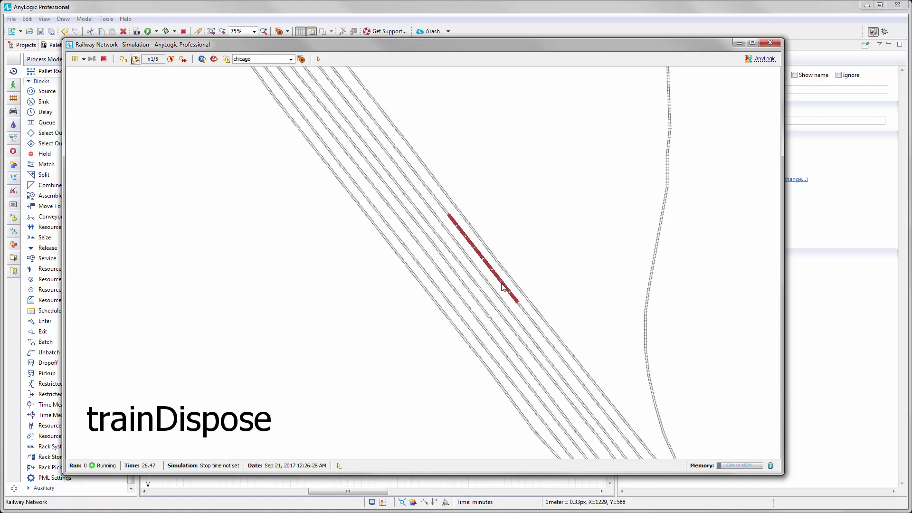
{"action": "scroll", "coordinate": [472, 292], "scroll_direction": "down", "scroll_amount": 5}
{"action": "left_click_drag", "start_coordinate": [456, 272], "coordinate": [453, 252]}
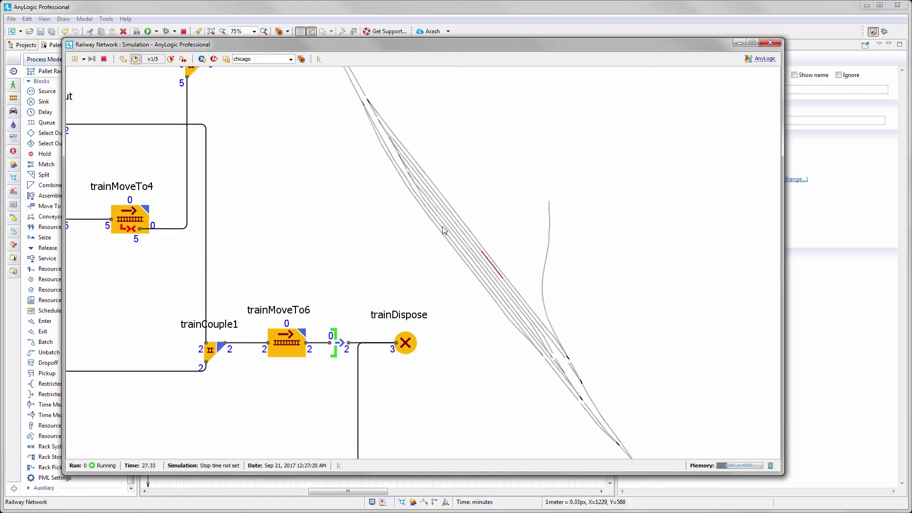
{"action": "left_click", "coordinate": [770, 43]}
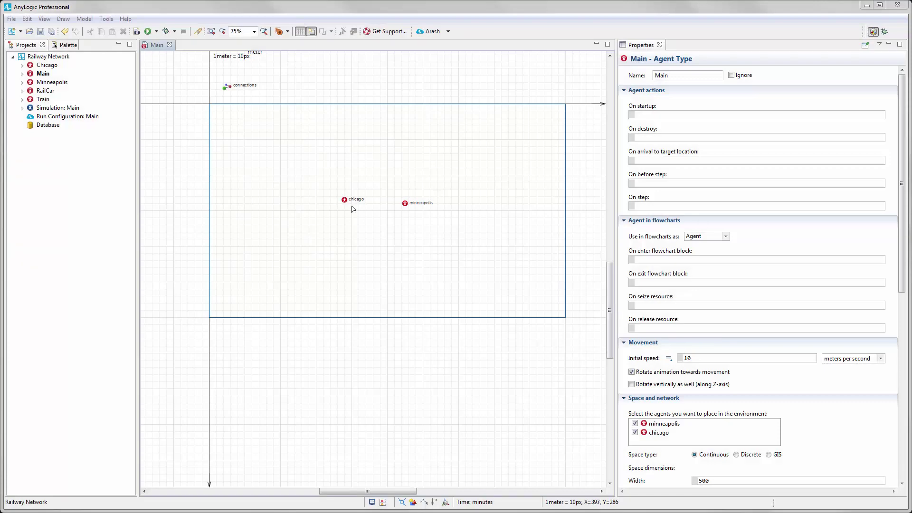
Test-run the model, checking the minneapolis and chicago agent views, then close it
{"action": "left_click", "coordinate": [147, 32]}
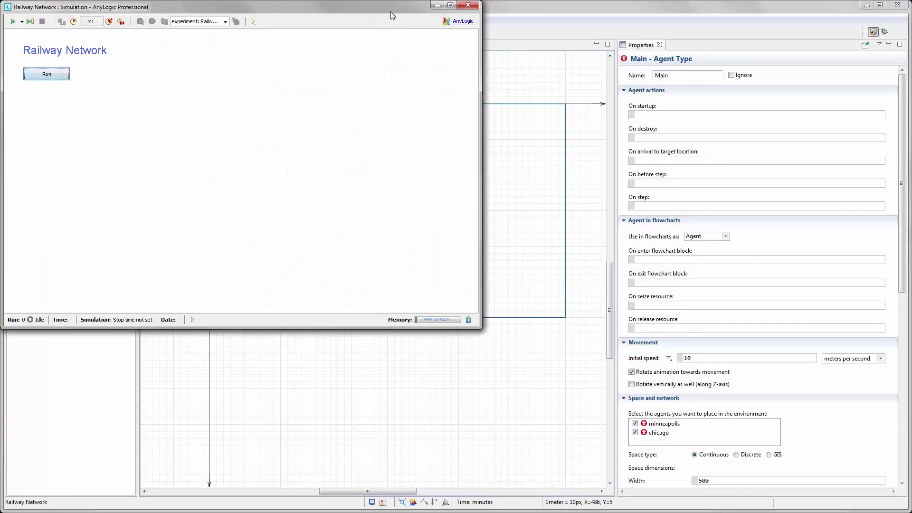
{"action": "left_click", "coordinate": [239, 164]}
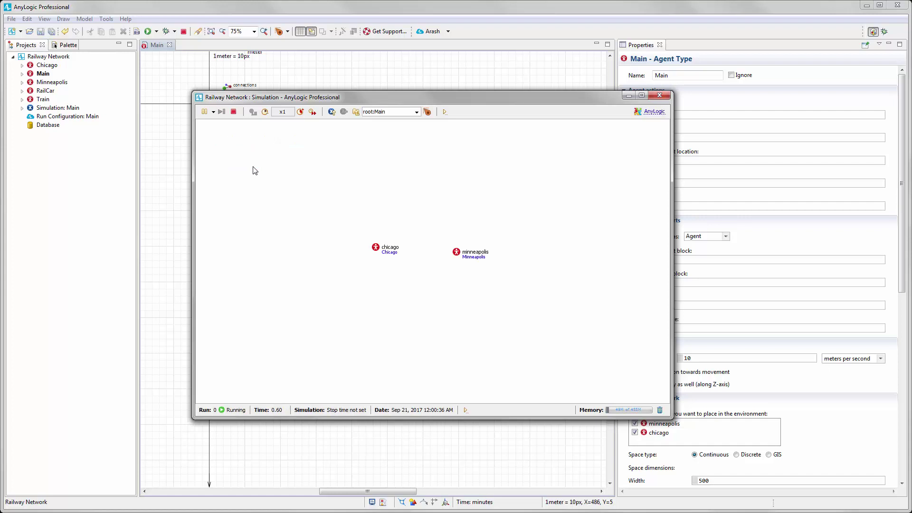
{"action": "left_click", "coordinate": [457, 253]}
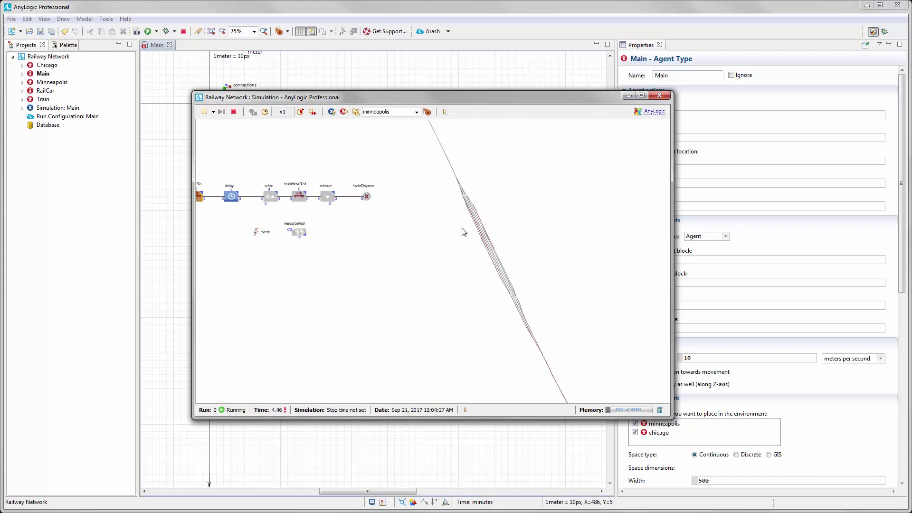
{"action": "left_click", "coordinate": [343, 113]}
{"action": "left_click", "coordinate": [384, 255]}
{"action": "scroll", "coordinate": [522, 285], "scroll_direction": "up", "scroll_amount": 2}
{"action": "left_click_drag", "start_coordinate": [587, 280], "coordinate": [758, 306]}
{"action": "left_click", "coordinate": [659, 96]}
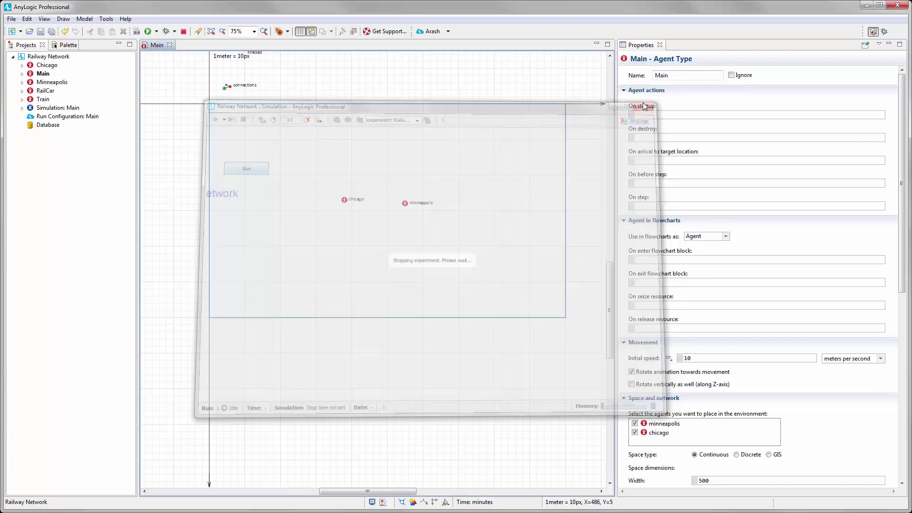
Move the minneapolis and chicago icons side by side below the frame
{"action": "scroll", "coordinate": [410, 257], "scroll_direction": "up", "scroll_amount": 1}
{"action": "left_click_drag", "start_coordinate": [411, 251], "coordinate": [399, 253]}
{"action": "left_click_drag", "start_coordinate": [421, 163], "coordinate": [317, 349]}
{"action": "left_click_drag", "start_coordinate": [343, 166], "coordinate": [428, 353]}
{"action": "left_click_drag", "start_coordinate": [381, 227], "coordinate": [383, 255]}
{"action": "scroll", "coordinate": [385, 255], "scroll_direction": "down", "scroll_amount": 1}
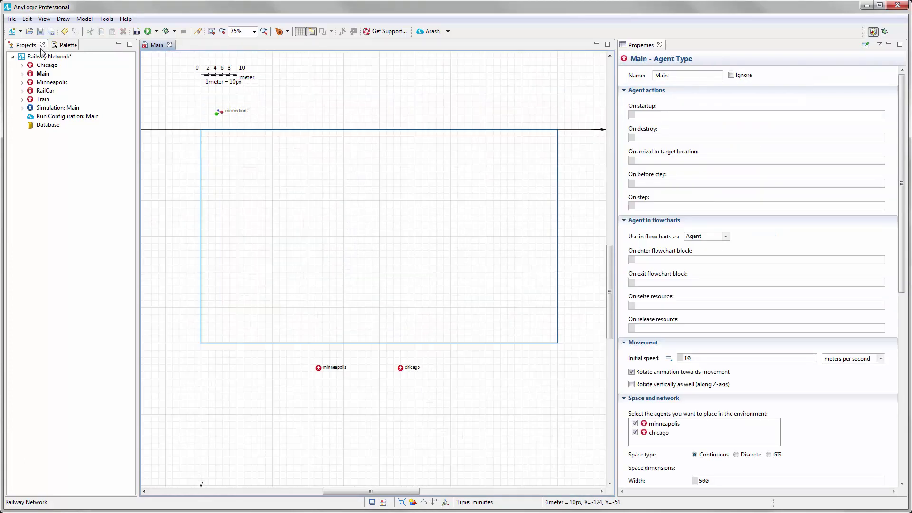
Add a GIS map to Main and stretch it to fill the frame
{"action": "left_click", "coordinate": [56, 45]}
{"action": "left_click", "coordinate": [14, 177]}
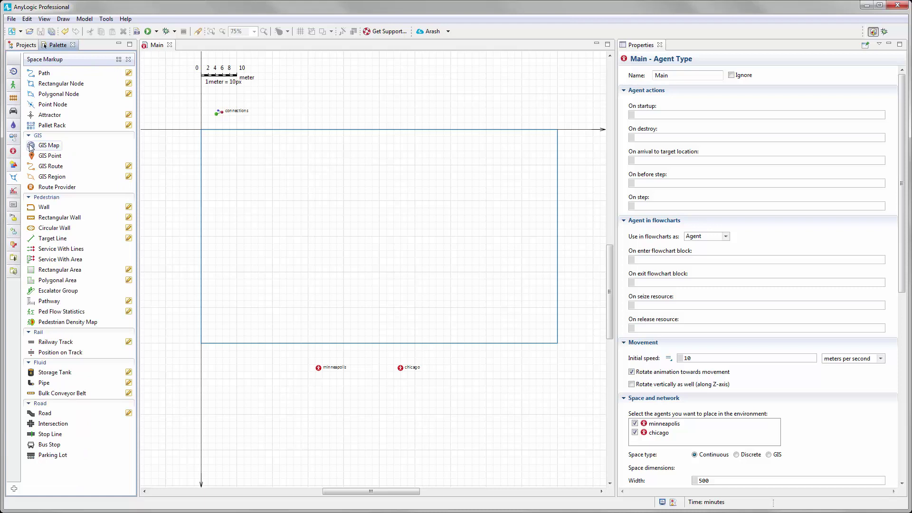
{"action": "left_click_drag", "start_coordinate": [35, 151], "coordinate": [202, 131]}
{"action": "left_click_drag", "start_coordinate": [415, 272], "coordinate": [554, 339]}
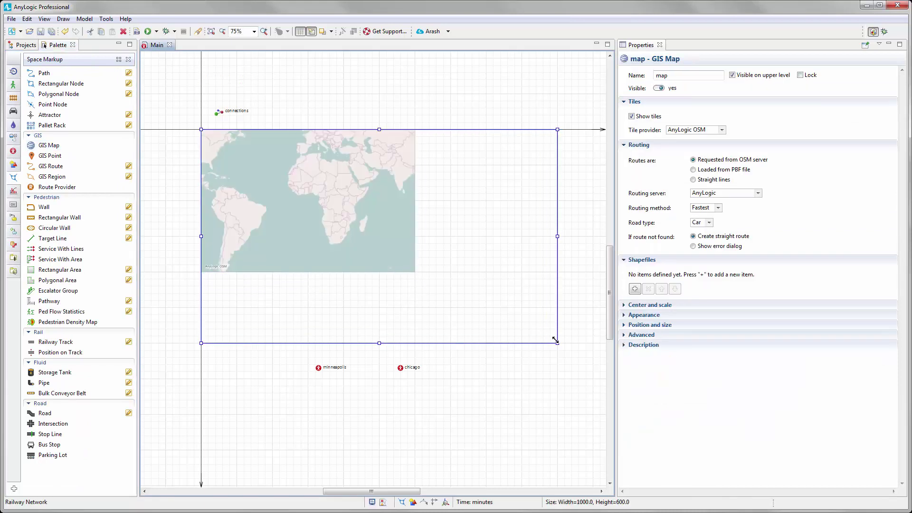
{"action": "left_click", "coordinate": [473, 389]}
{"action": "left_click_drag", "start_coordinate": [416, 400], "coordinate": [427, 375]}
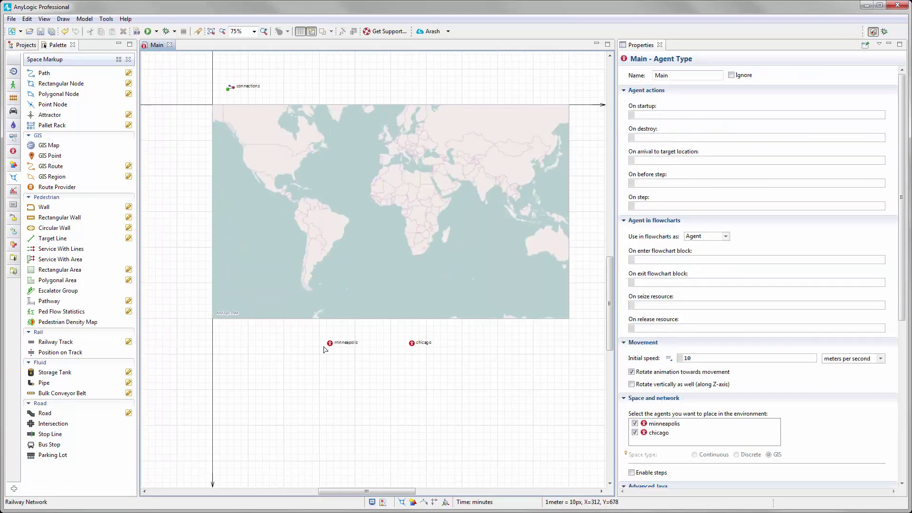
Set the minneapolis agent's initial location to 'in the node'
{"action": "left_click", "coordinate": [329, 346]}
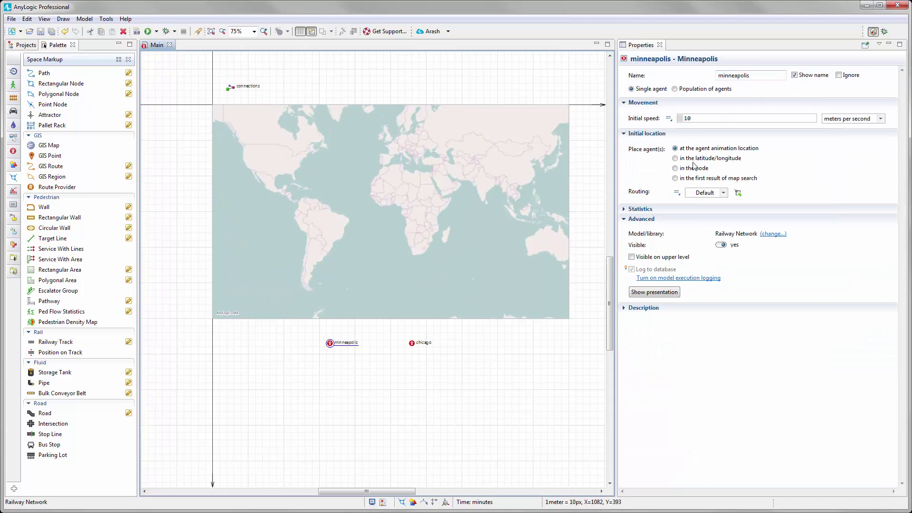
{"action": "left_click", "coordinate": [675, 159]}
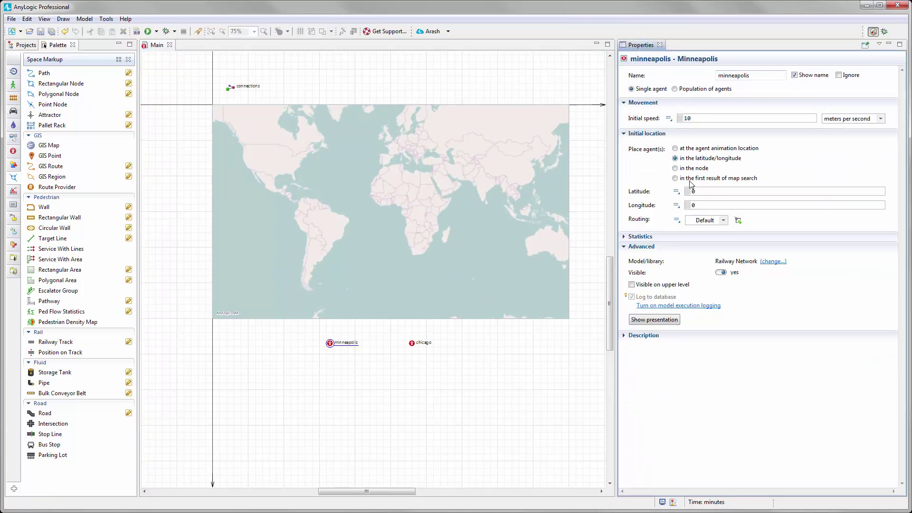
{"action": "left_click", "coordinate": [676, 168]}
{"action": "left_click", "coordinate": [676, 178]}
{"action": "left_click", "coordinate": [676, 169]}
{"action": "left_click", "coordinate": [433, 370]}
Zoom and pan the GIS map to street-level Minneapolis with rail lines
{"action": "left_click_drag", "start_coordinate": [389, 372], "coordinate": [419, 386]}
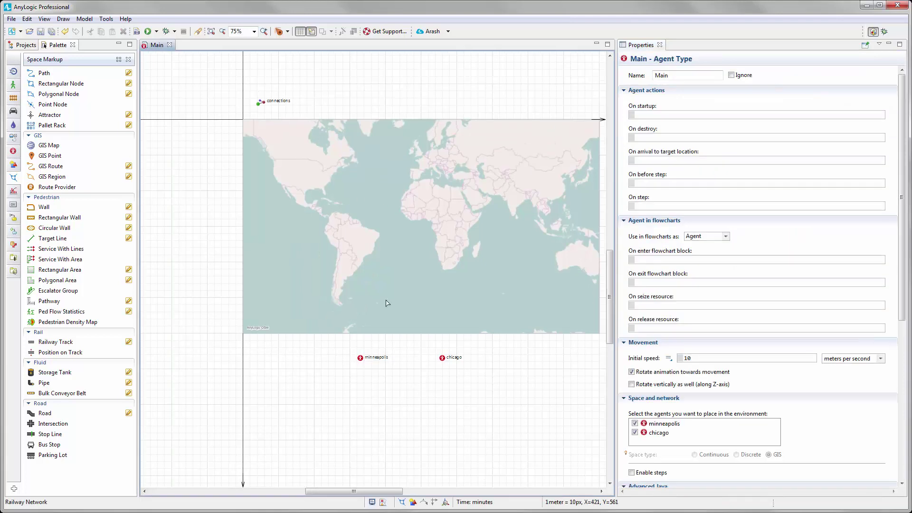
{"action": "double_click", "coordinate": [360, 196]}
{"action": "scroll", "coordinate": [474, 223], "scroll_direction": "up", "scroll_amount": 5}
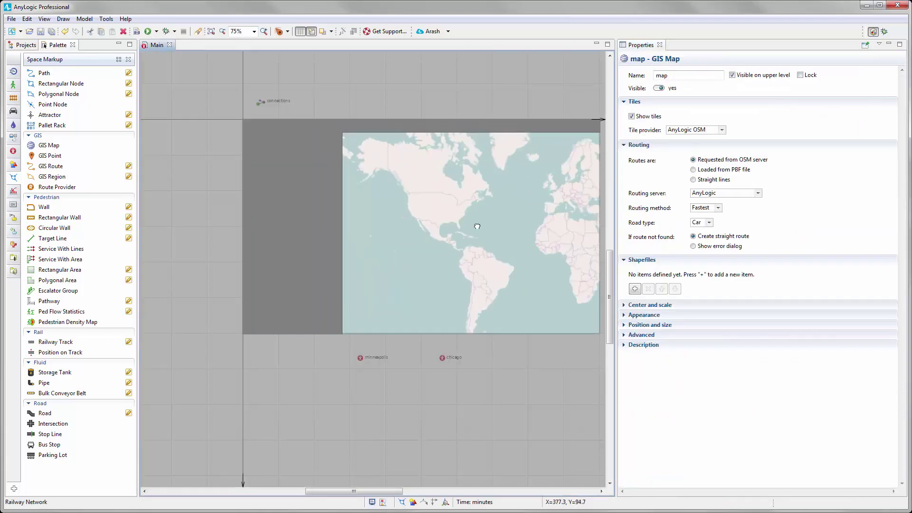
{"action": "scroll", "coordinate": [465, 215], "scroll_direction": "up", "scroll_amount": 3}
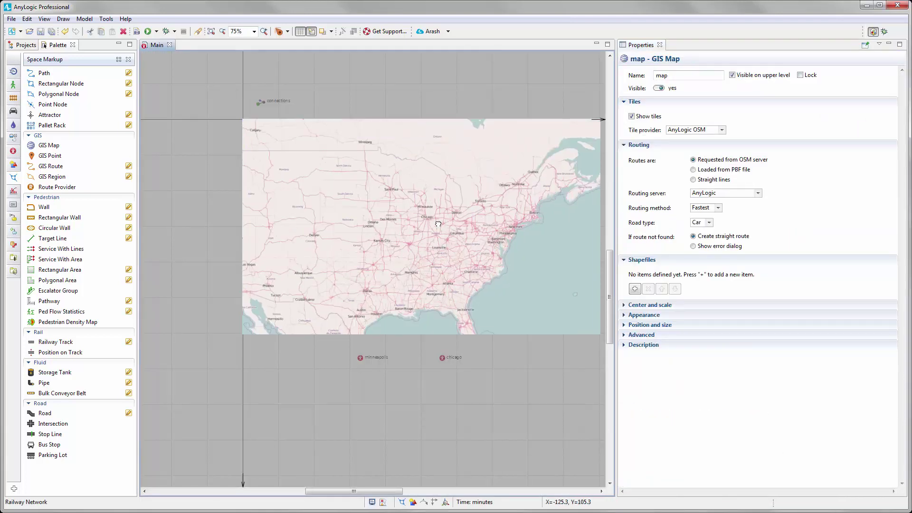
{"action": "left_click_drag", "start_coordinate": [414, 213], "coordinate": [463, 256]}
{"action": "left_click_drag", "start_coordinate": [384, 186], "coordinate": [393, 199]}
{"action": "scroll", "coordinate": [393, 199], "scroll_direction": "up", "scroll_amount": 4}
{"action": "scroll", "coordinate": [393, 199], "scroll_direction": "up", "scroll_amount": 2}
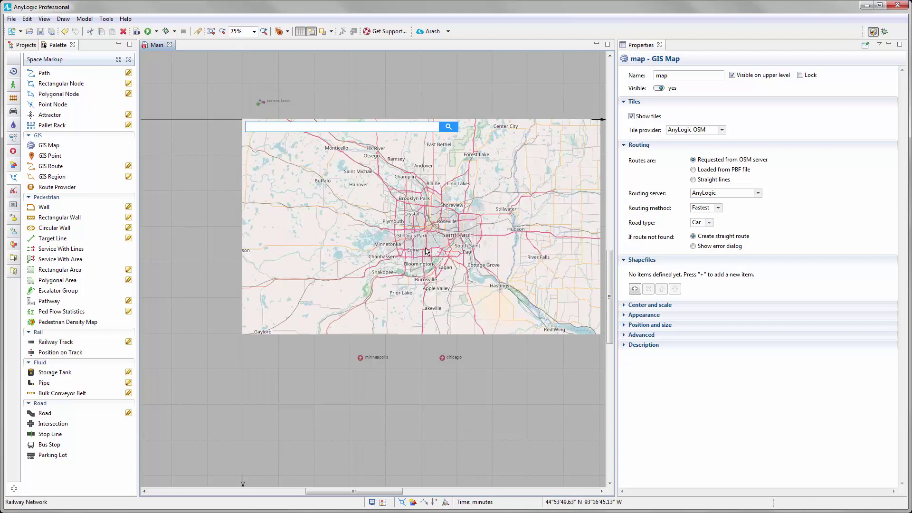
{"action": "scroll", "coordinate": [439, 247], "scroll_direction": "up", "scroll_amount": 1}
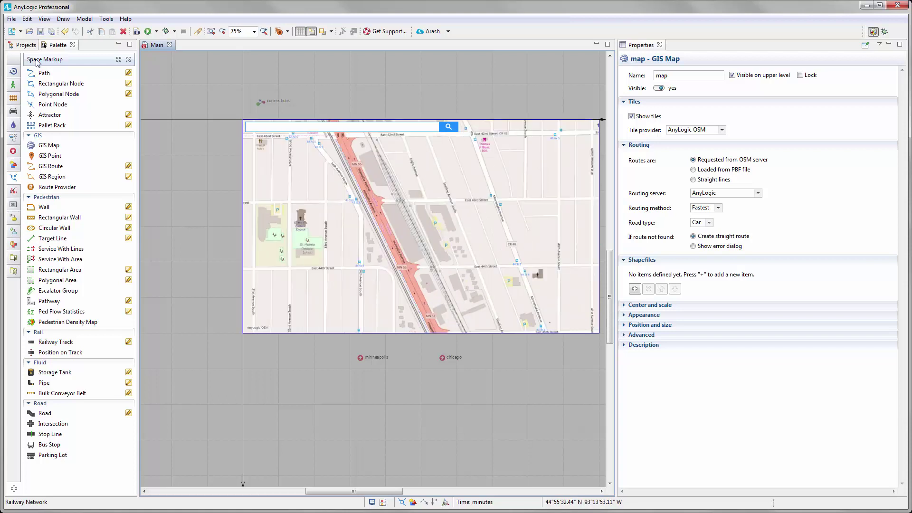
Add a GIS point on the Minneapolis rail lines
{"action": "left_click_drag", "start_coordinate": [49, 156], "coordinate": [418, 230]}
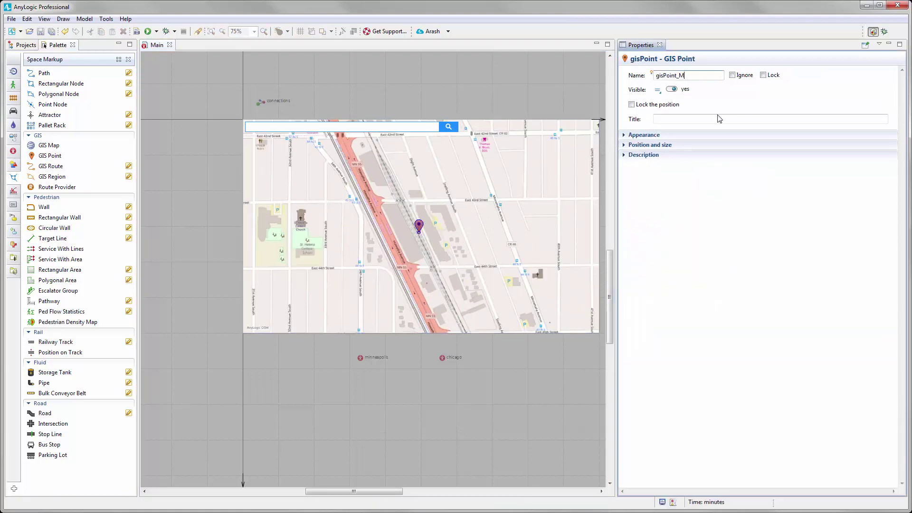
{"action": "left_click", "coordinate": [476, 225]}
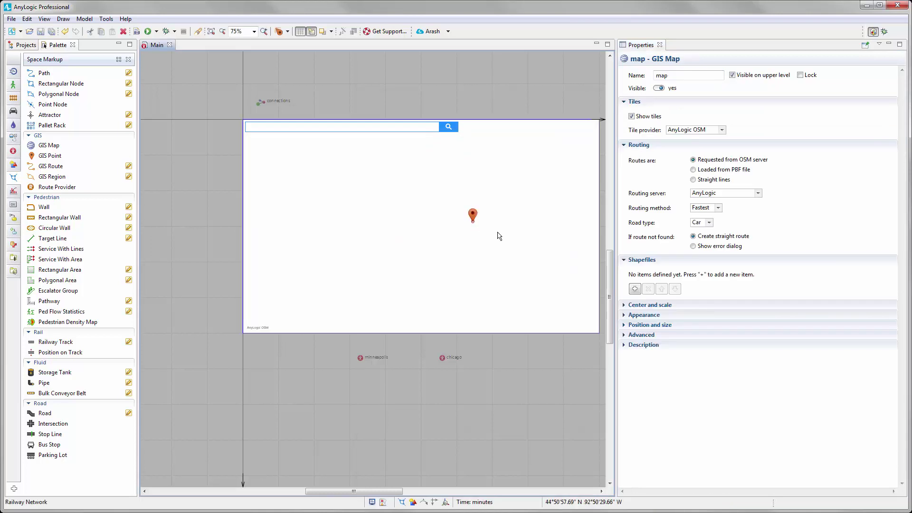
{"action": "scroll", "coordinate": [481, 277], "scroll_direction": "up", "scroll_amount": 3}
{"action": "scroll", "coordinate": [481, 277], "scroll_direction": "up", "scroll_amount": 4}
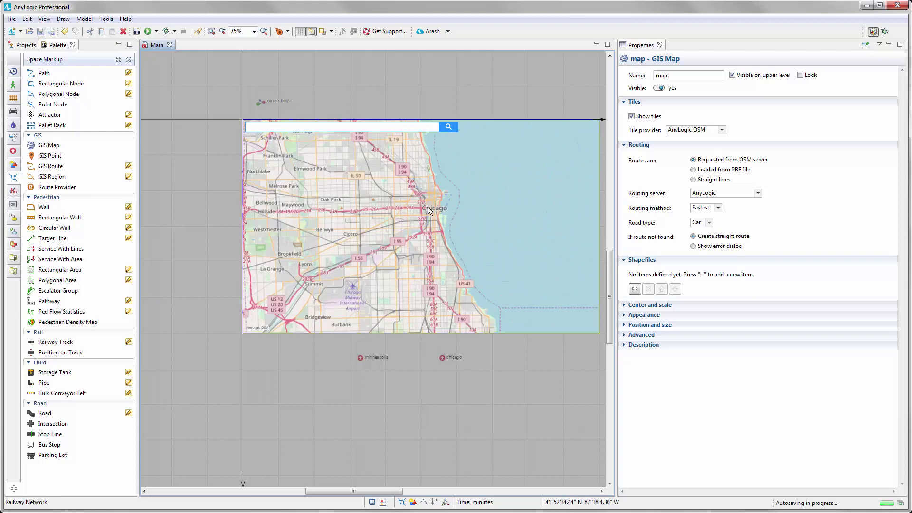
Add a second GIS point beside the downtown Chicago rail lines
{"action": "scroll", "coordinate": [462, 273], "scroll_direction": "up", "scroll_amount": 2}
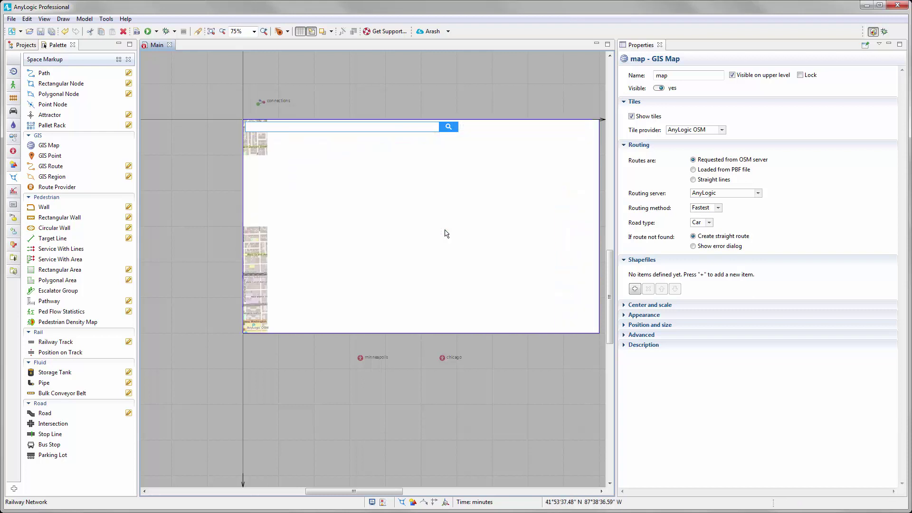
{"action": "scroll", "coordinate": [438, 260], "scroll_direction": "up", "scroll_amount": 2}
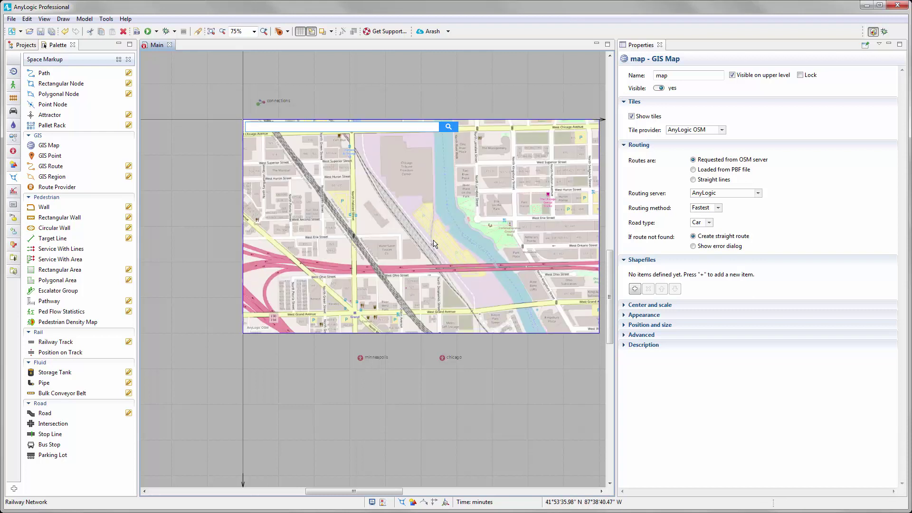
{"action": "left_click", "coordinate": [50, 155]}
{"action": "left_click", "coordinate": [425, 213]}
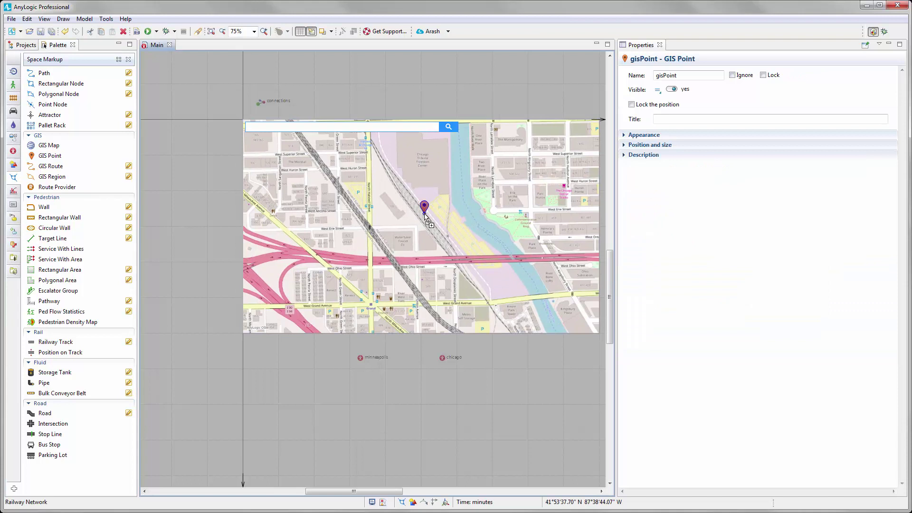
{"action": "left_click", "coordinate": [523, 381]}
{"action": "left_click_drag", "start_coordinate": [523, 381], "coordinate": [502, 359]}
{"action": "double_click", "coordinate": [456, 193]}
Zoom the map out to the Upper Midwest showing both markers
{"action": "scroll", "coordinate": [457, 193], "scroll_direction": "down", "scroll_amount": 5}
{"action": "scroll", "coordinate": [457, 194], "scroll_direction": "down", "scroll_amount": 4}
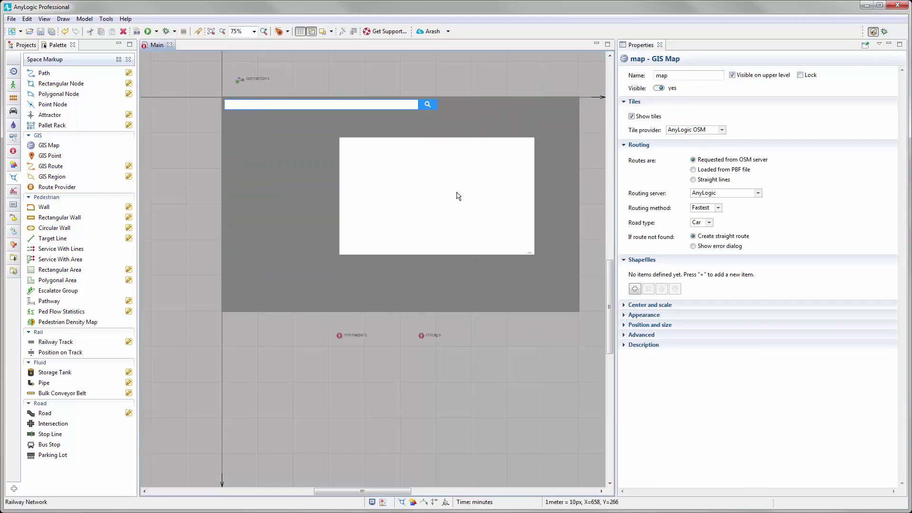
{"action": "scroll", "coordinate": [432, 197], "scroll_direction": "down", "scroll_amount": 2}
{"action": "scroll", "coordinate": [428, 190], "scroll_direction": "up", "scroll_amount": 2}
Place minneapolis in node gisPoint_Minneapolis and chicago in node gisPoint_Chicago
{"action": "left_click", "coordinate": [466, 337]}
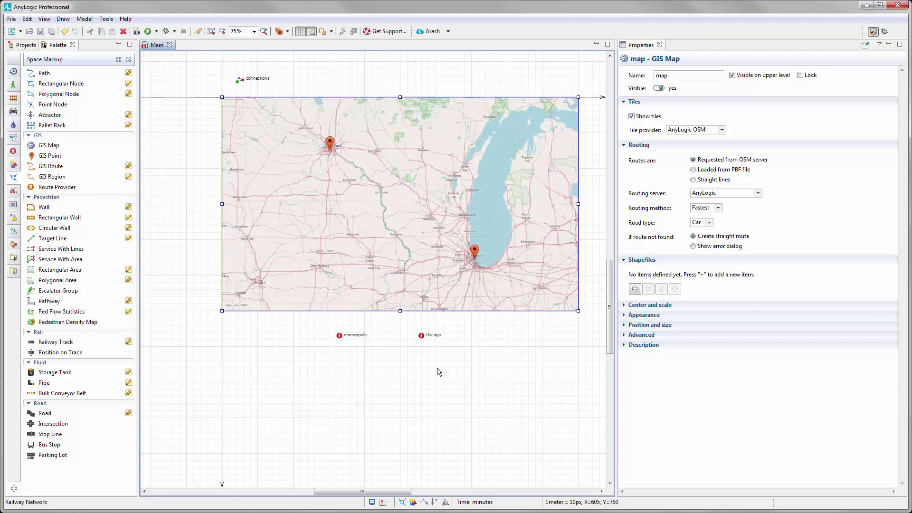
{"action": "left_click", "coordinate": [357, 317]}
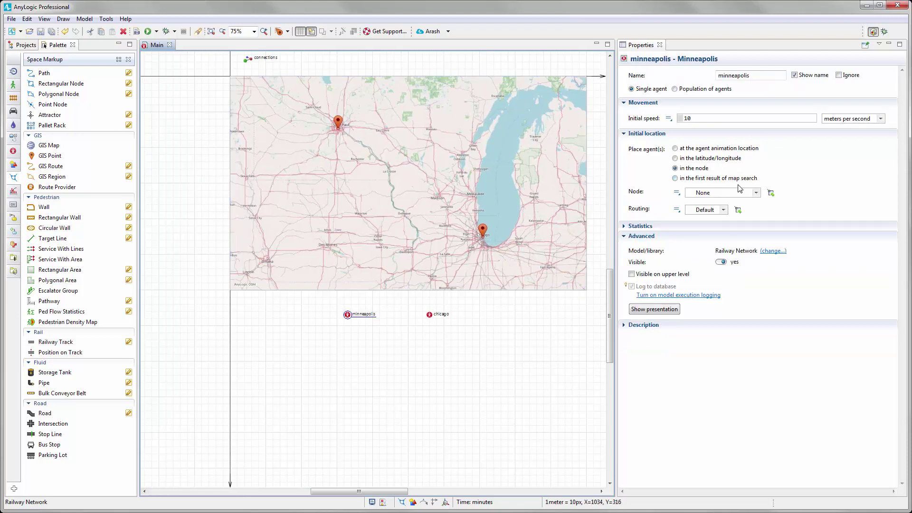
{"action": "left_click", "coordinate": [756, 193]}
{"action": "left_click", "coordinate": [726, 208]}
{"action": "left_click", "coordinate": [433, 315]}
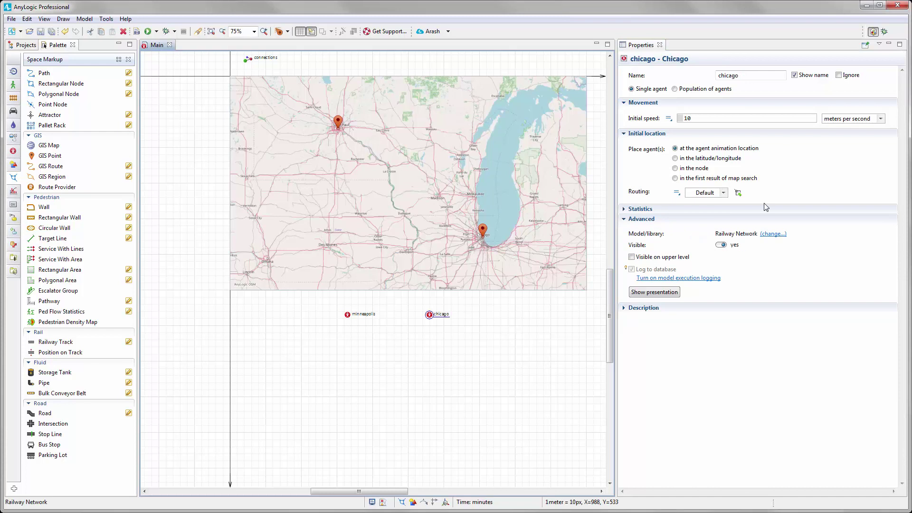
{"action": "left_click", "coordinate": [675, 168]}
{"action": "left_click", "coordinate": [757, 193]}
{"action": "left_click", "coordinate": [727, 218]}
{"action": "left_click", "coordinate": [501, 326]}
{"action": "left_click_drag", "start_coordinate": [501, 326], "coordinate": [471, 342]}
Test-run the model, survey the Upper Midwest map, and close the simulation
{"action": "left_click", "coordinate": [148, 31]}
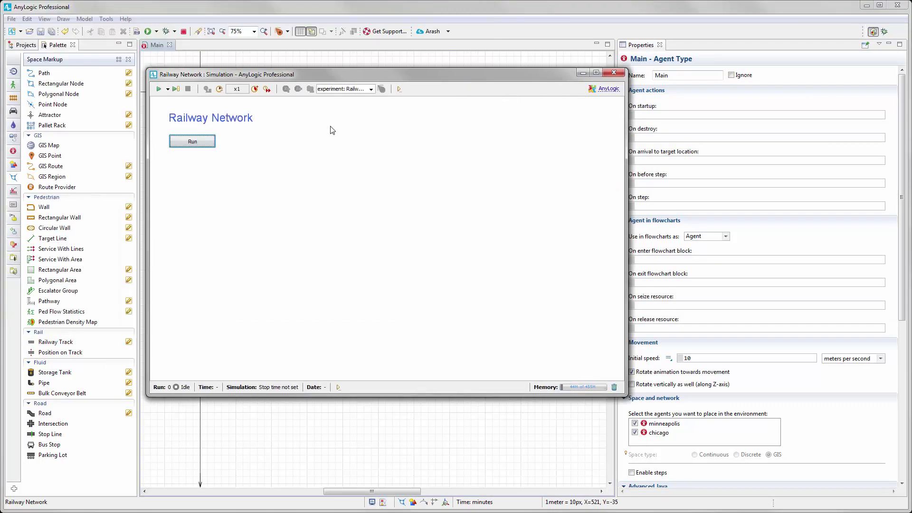
{"action": "left_click", "coordinate": [196, 142]}
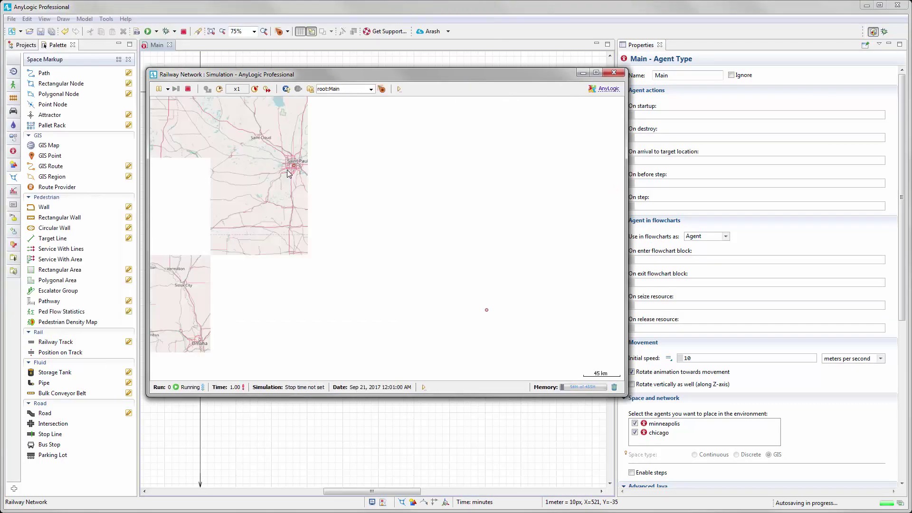
{"action": "left_click_drag", "start_coordinate": [483, 316], "coordinate": [479, 265]}
{"action": "left_click_drag", "start_coordinate": [388, 205], "coordinate": [384, 255]}
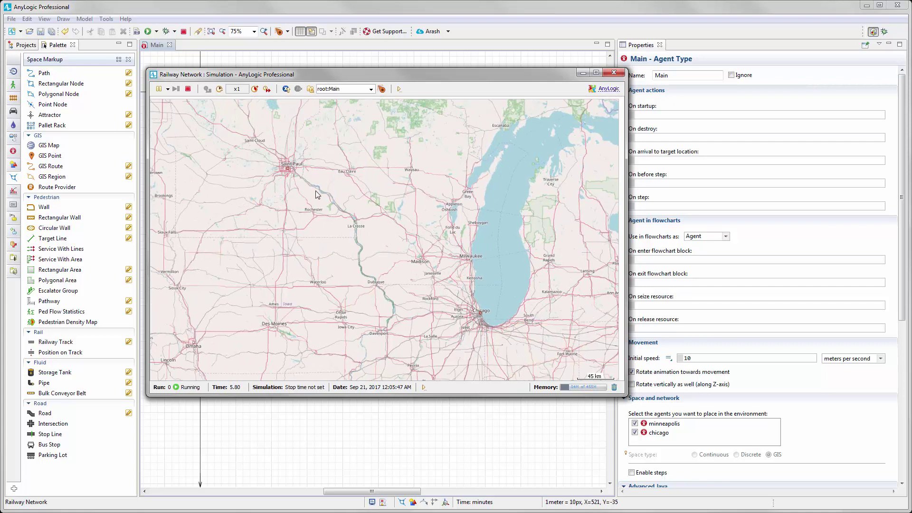
{"action": "left_click", "coordinate": [614, 73]}
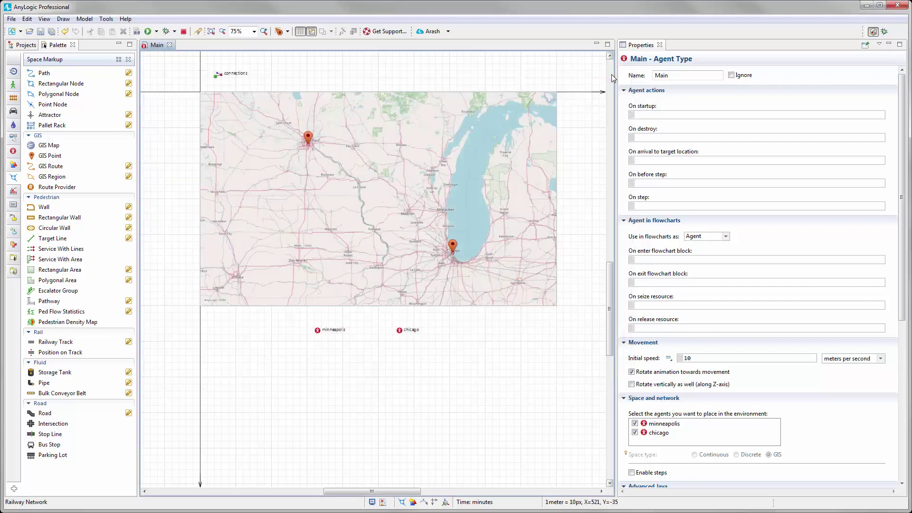
{"action": "left_click_drag", "start_coordinate": [339, 365], "coordinate": [348, 354]}
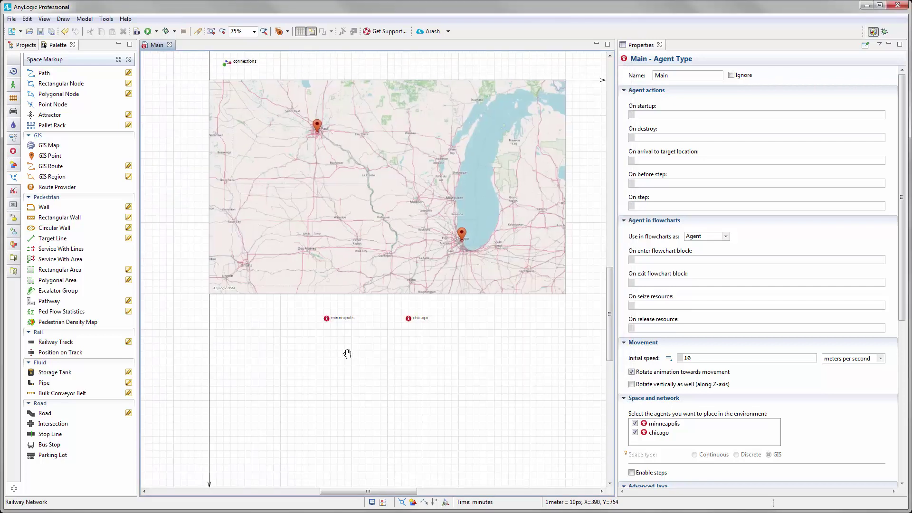
Add a Warehouse picture at the Minneapolis agent's origin
{"action": "double_click", "coordinate": [327, 319]}
{"action": "scroll", "coordinate": [427, 296], "scroll_direction": "up", "scroll_amount": 5}
{"action": "scroll", "coordinate": [284, 201], "scroll_direction": "up", "scroll_amount": 4}
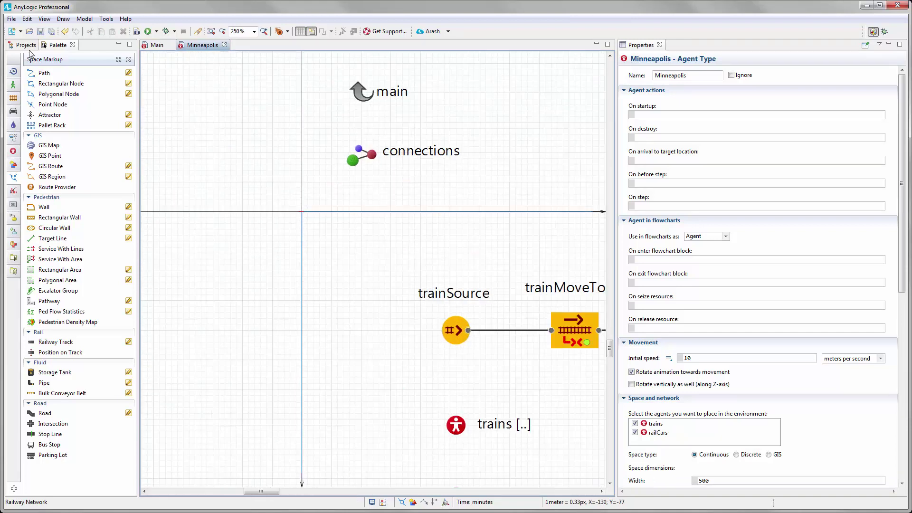
{"action": "left_click", "coordinate": [13, 258]}
{"action": "left_click_drag", "start_coordinate": [42, 251], "coordinate": [300, 215]}
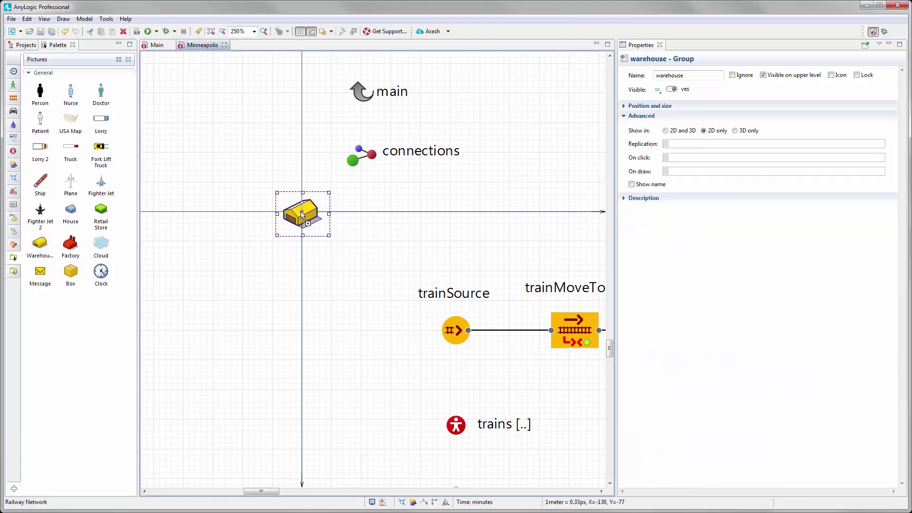
{"action": "left_click_drag", "start_coordinate": [331, 314], "coordinate": [315, 284]}
{"action": "scroll", "coordinate": [315, 283], "scroll_direction": "down", "scroll_amount": 2}
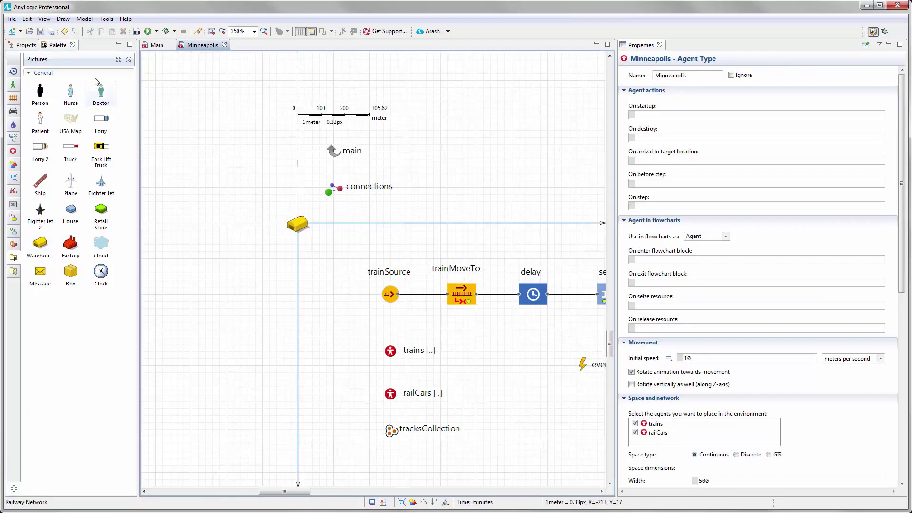
Add a Retail Store picture at the Chicago agent's origin
{"action": "left_click", "coordinate": [21, 47]}
{"action": "double_click", "coordinate": [47, 65]}
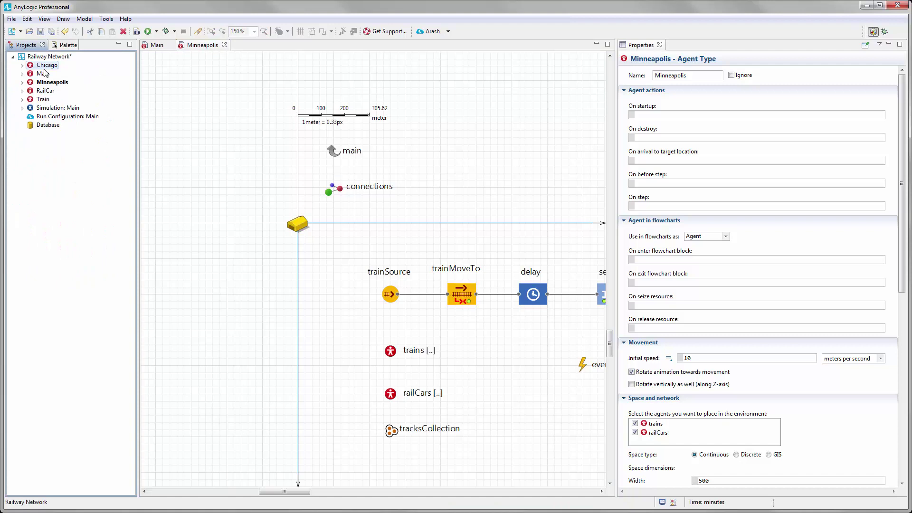
{"action": "left_click_drag", "start_coordinate": [237, 222], "coordinate": [380, 331]}
{"action": "scroll", "coordinate": [293, 188], "scroll_direction": "up", "scroll_amount": 1}
{"action": "left_click", "coordinate": [66, 45]}
{"action": "left_click_drag", "start_coordinate": [100, 213], "coordinate": [289, 196]}
{"action": "left_click", "coordinate": [288, 244]}
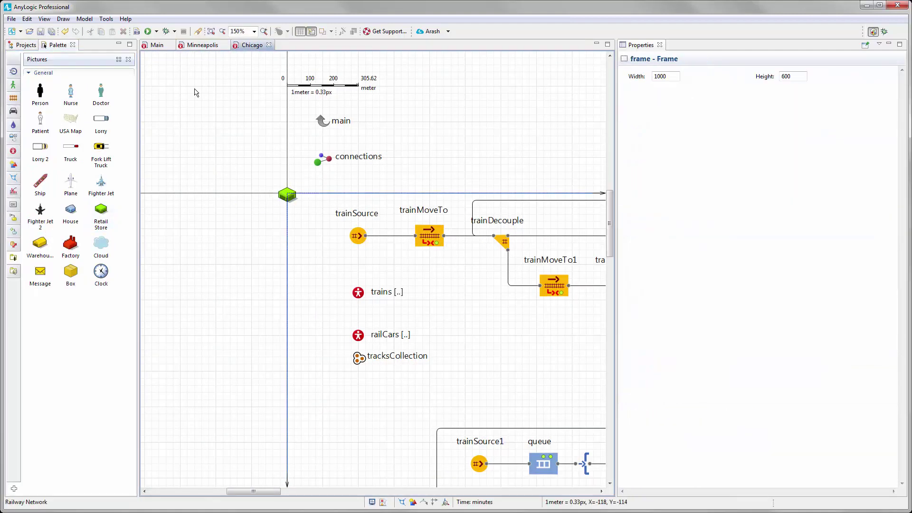
Return to the Main diagram and bring up the Railway Network simulation window
{"action": "left_click", "coordinate": [158, 47]}
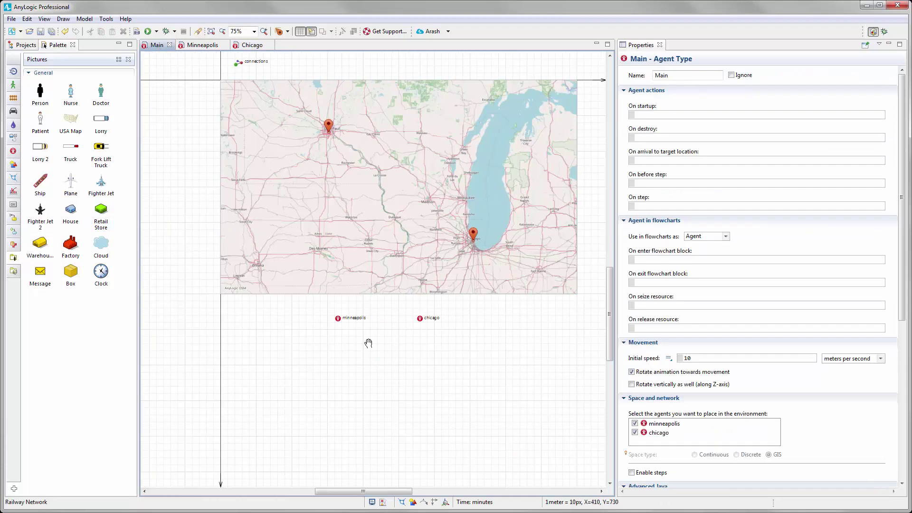
{"action": "left_click", "coordinate": [328, 313]}
{"action": "left_click", "coordinate": [646, 311]}
{"action": "left_click", "coordinate": [438, 312]}
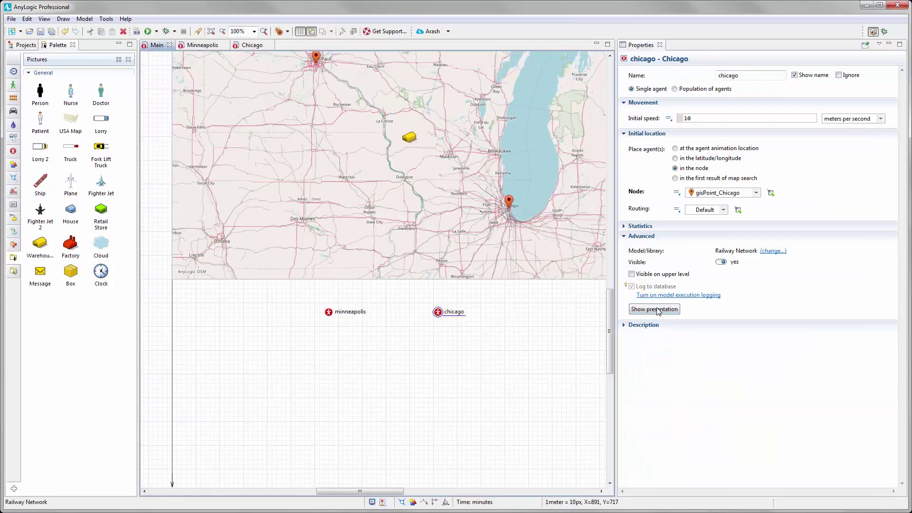
{"action": "left_click_drag", "start_coordinate": [517, 333], "coordinate": [518, 384]}
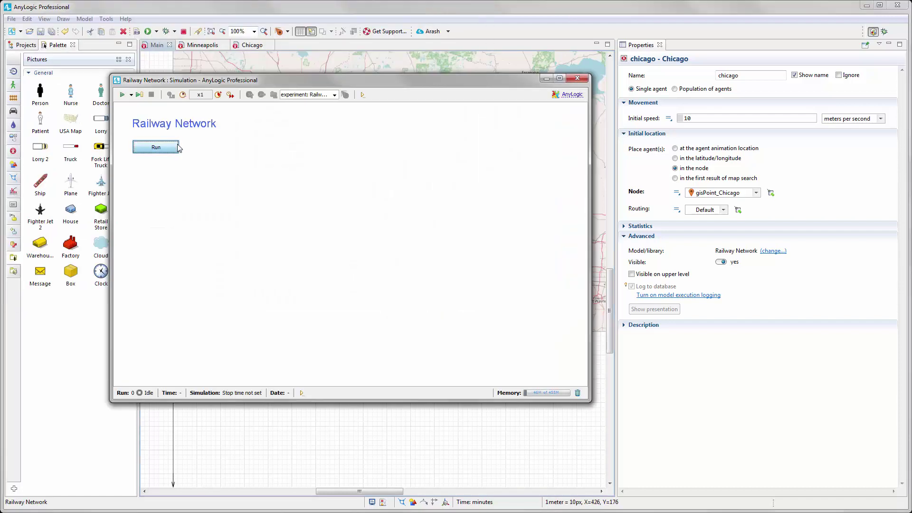
Run the model and zoom the map to see the warehouse and retail store icons
{"action": "left_click", "coordinate": [156, 147]}
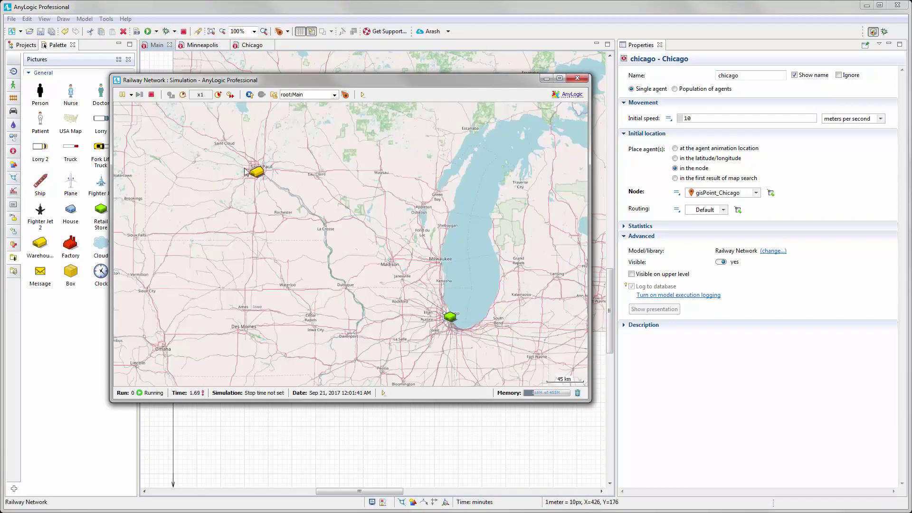
{"action": "scroll", "coordinate": [356, 317], "scroll_direction": "down", "scroll_amount": 3}
{"action": "scroll", "coordinate": [334, 276], "scroll_direction": "up", "scroll_amount": 3}
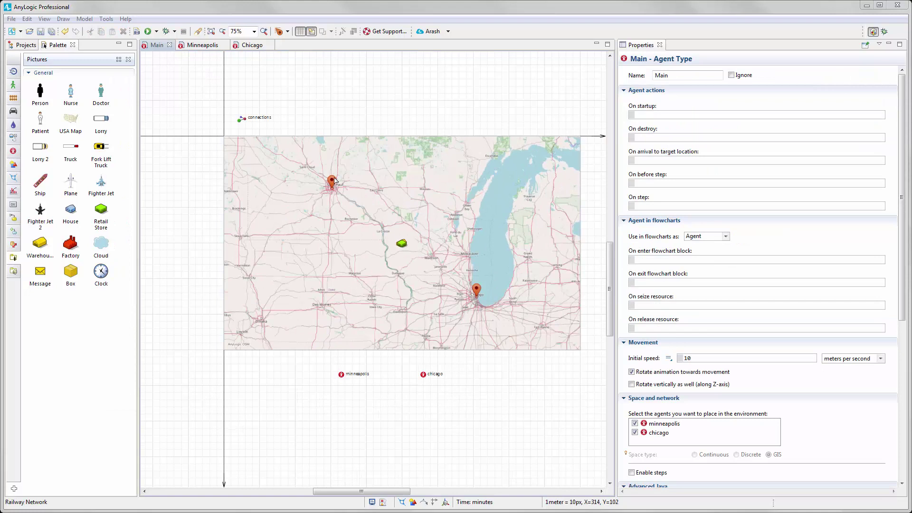
Open the Minneapolis agent's flowchart and delete its trainDispose block
{"action": "left_click", "coordinate": [344, 375]}
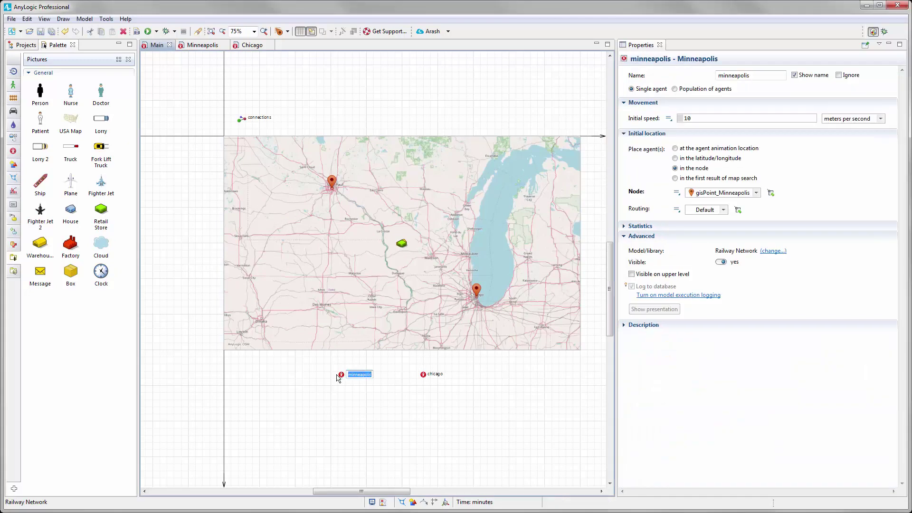
{"action": "double_click", "coordinate": [341, 375]}
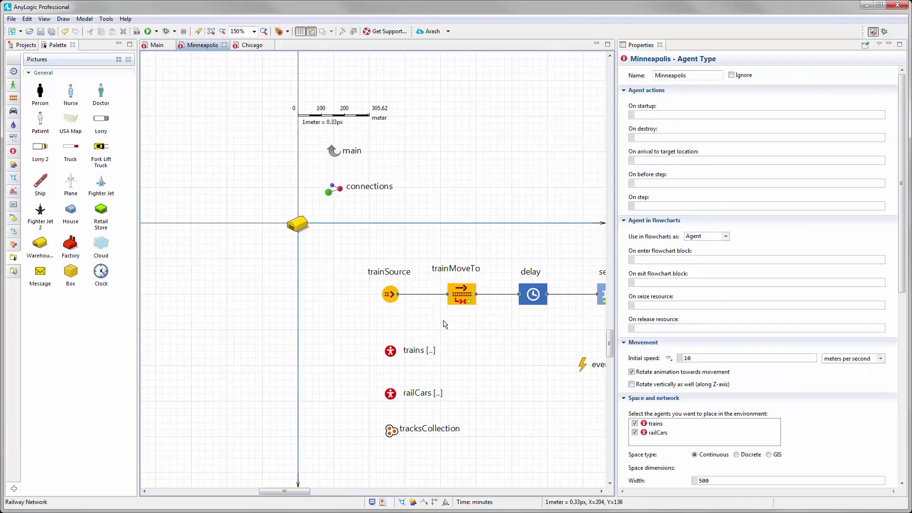
{"action": "scroll", "coordinate": [330, 295], "scroll_direction": "down", "scroll_amount": 1}
{"action": "scroll", "coordinate": [452, 287], "scroll_direction": "right", "scroll_amount": 3}
{"action": "left_click_drag", "start_coordinate": [517, 286], "coordinate": [454, 229]}
{"action": "left_click_drag", "start_coordinate": [529, 328], "coordinate": [426, 311]}
{"action": "scroll", "coordinate": [446, 287], "scroll_direction": "down", "scroll_amount": 1}
{"action": "scroll", "coordinate": [375, 280], "scroll_direction": "up", "scroll_amount": 3}
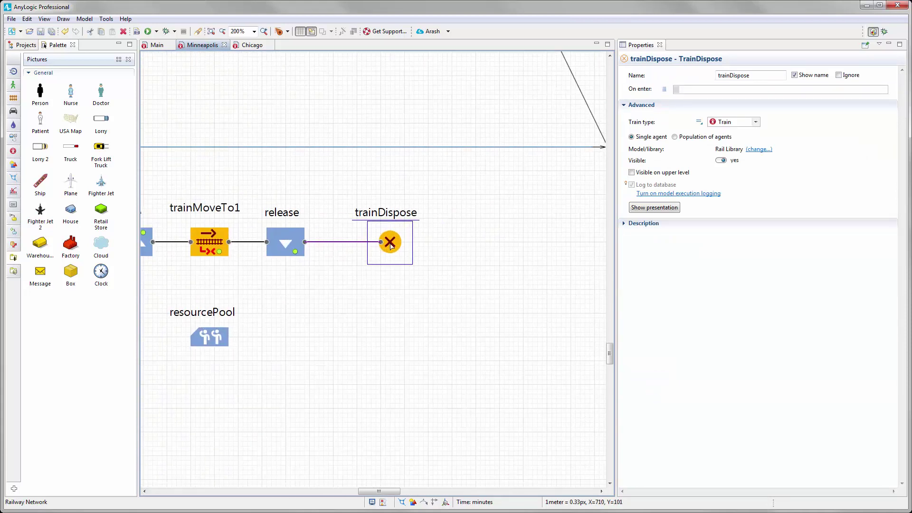
{"action": "key", "text": "Delete"}
Place a Train Exit block from the Rail Library after the release block
{"action": "left_click", "coordinate": [14, 98]}
{"action": "left_click_drag", "start_coordinate": [49, 196], "coordinate": [404, 252]}
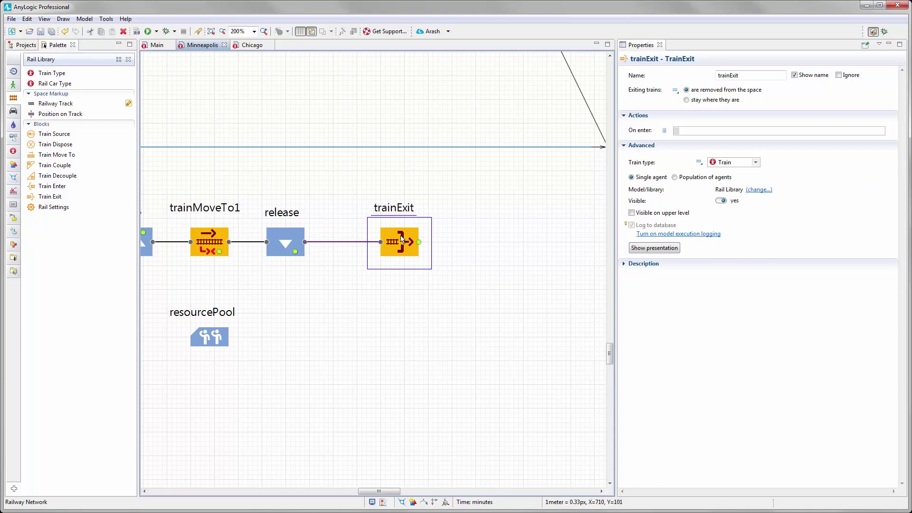
{"action": "scroll", "coordinate": [394, 285], "scroll_direction": "down", "scroll_amount": 3}
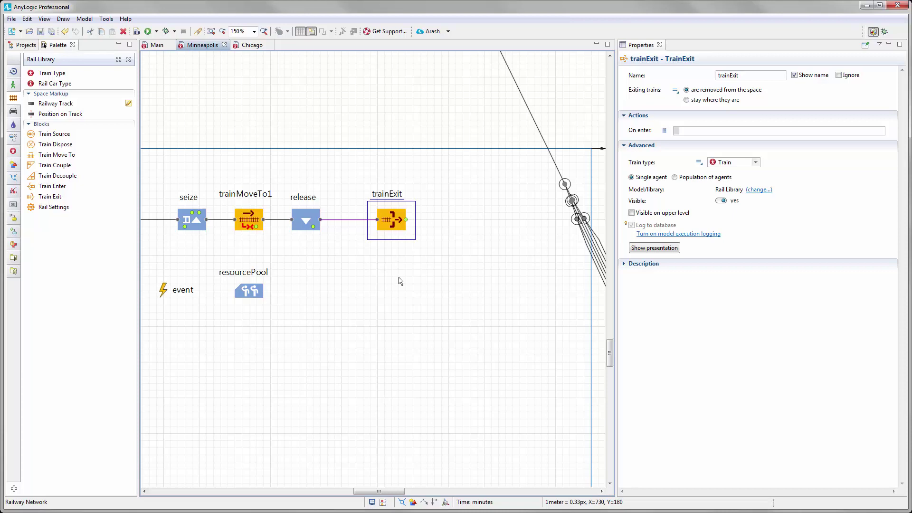
{"action": "left_click", "coordinate": [13, 84]}
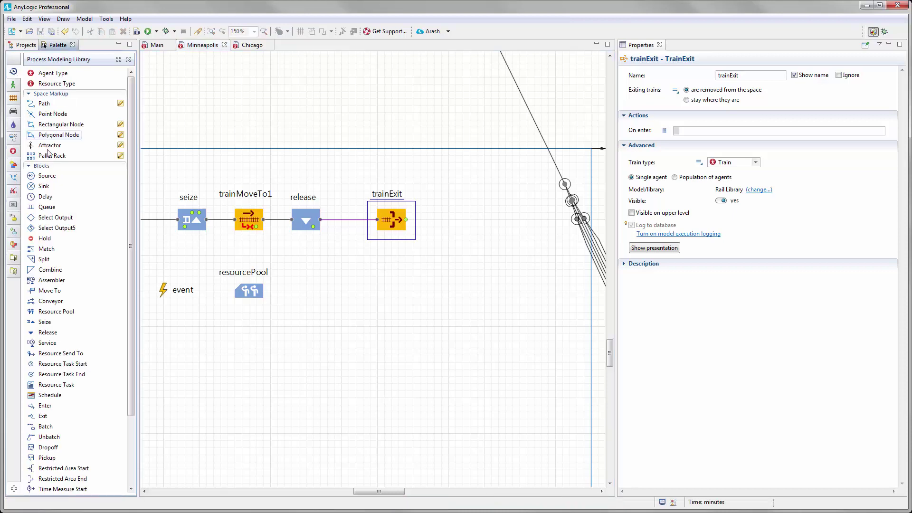
Add a Source block with arrivals on Calls of inject() at a Network/GIS node
{"action": "left_click_drag", "start_coordinate": [45, 176], "coordinate": [334, 300]}
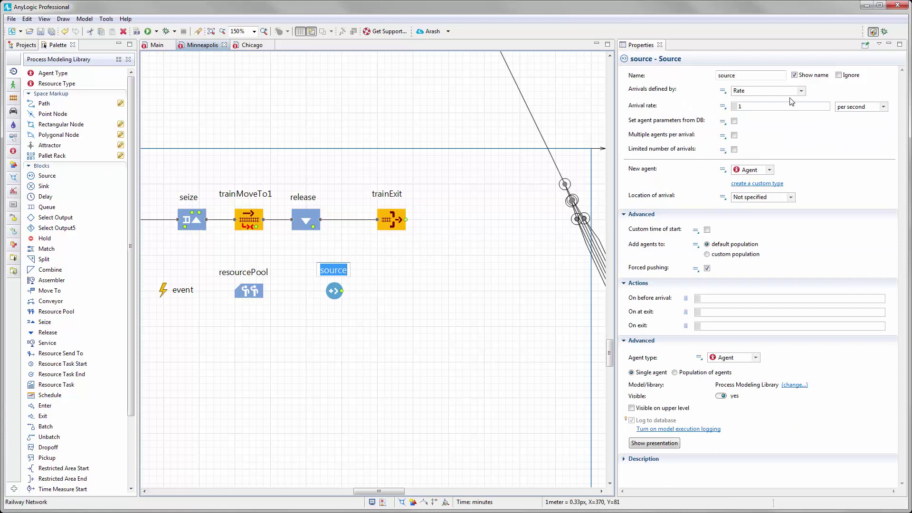
{"action": "left_click", "coordinate": [802, 92]}
{"action": "left_click", "coordinate": [742, 133]}
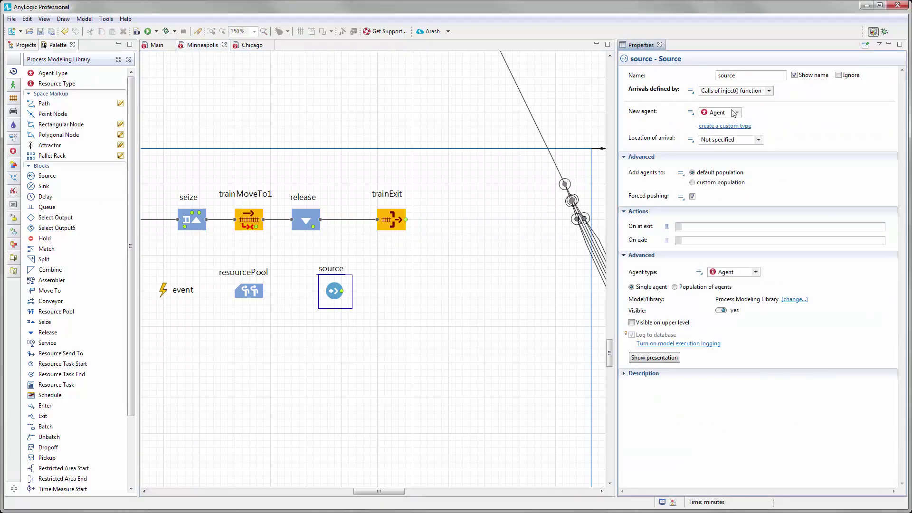
{"action": "left_click", "coordinate": [693, 141]}
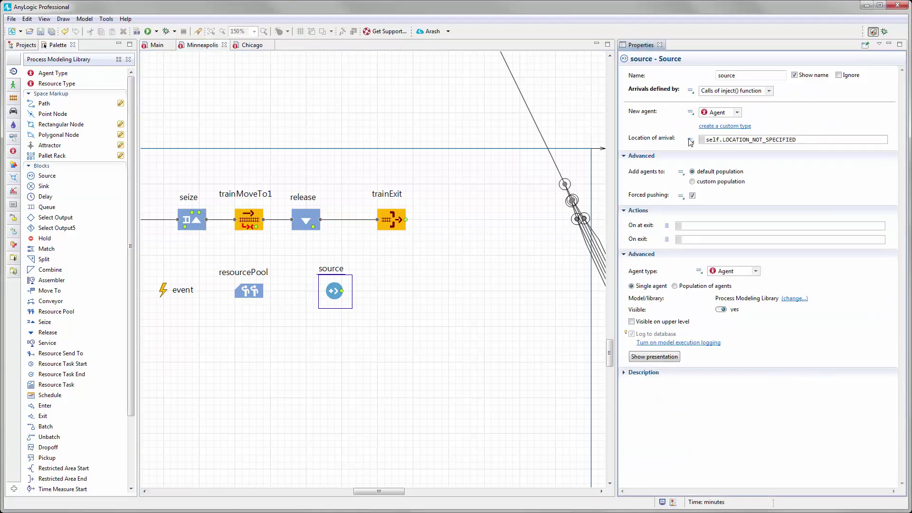
{"action": "left_click", "coordinate": [688, 142]}
{"action": "left_click", "coordinate": [759, 141]}
{"action": "left_click", "coordinate": [727, 156]}
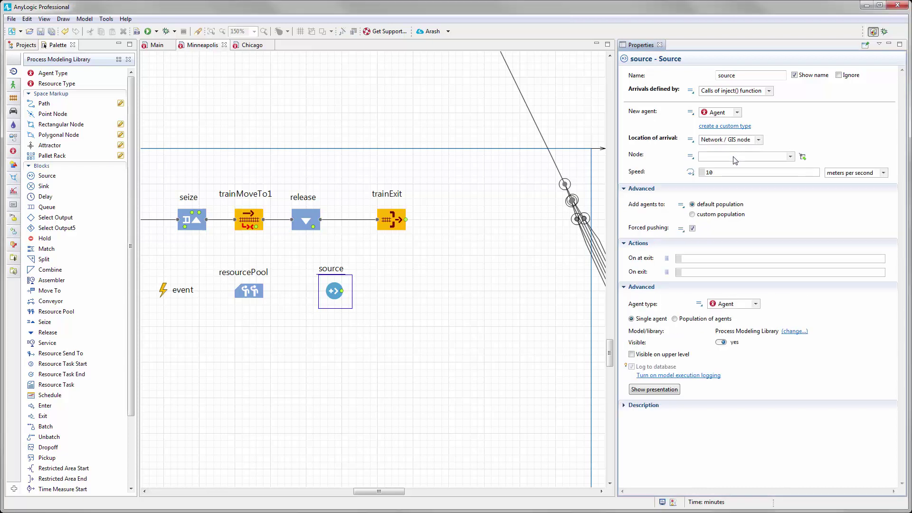
Set the source's arrival node to gisPoint_Minneapolis, checking the point's name on Main
{"action": "left_click", "coordinate": [156, 45]}
{"action": "left_click", "coordinate": [332, 181]}
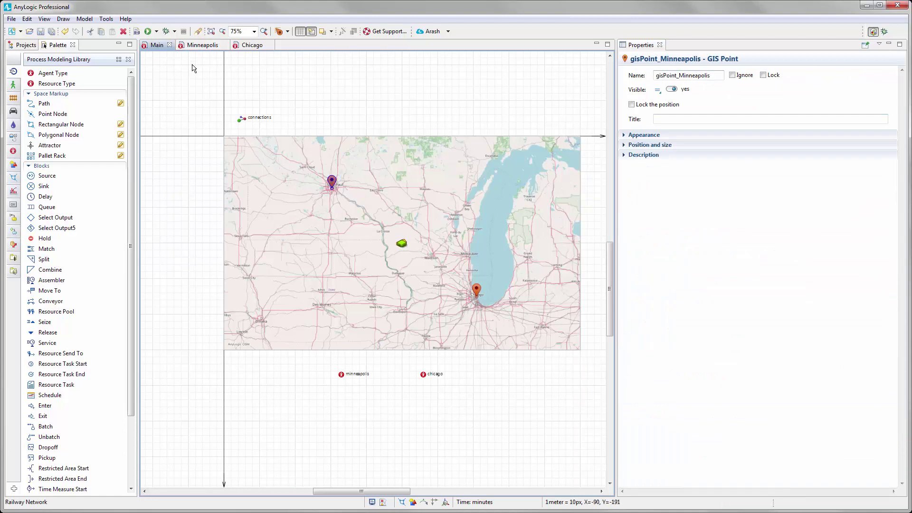
{"action": "left_click", "coordinate": [204, 45]}
{"action": "left_click", "coordinate": [335, 291]}
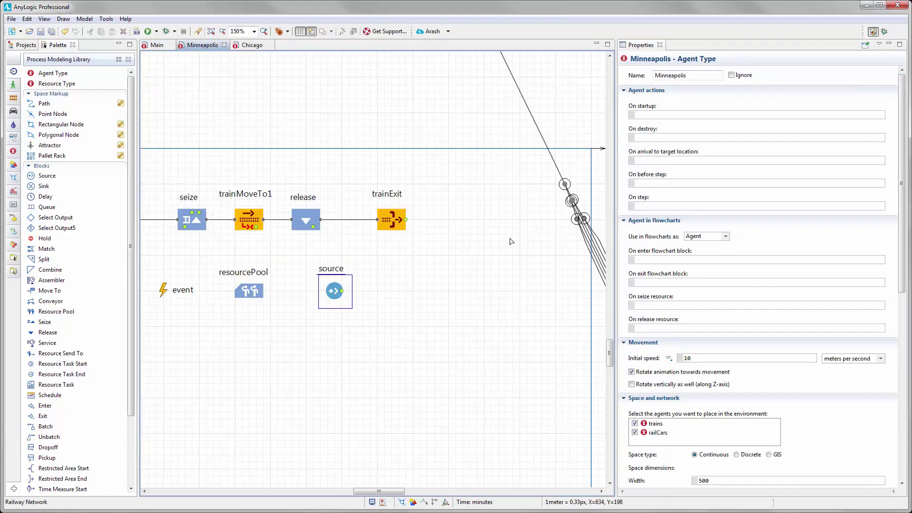
{"action": "left_click", "coordinate": [690, 156]}
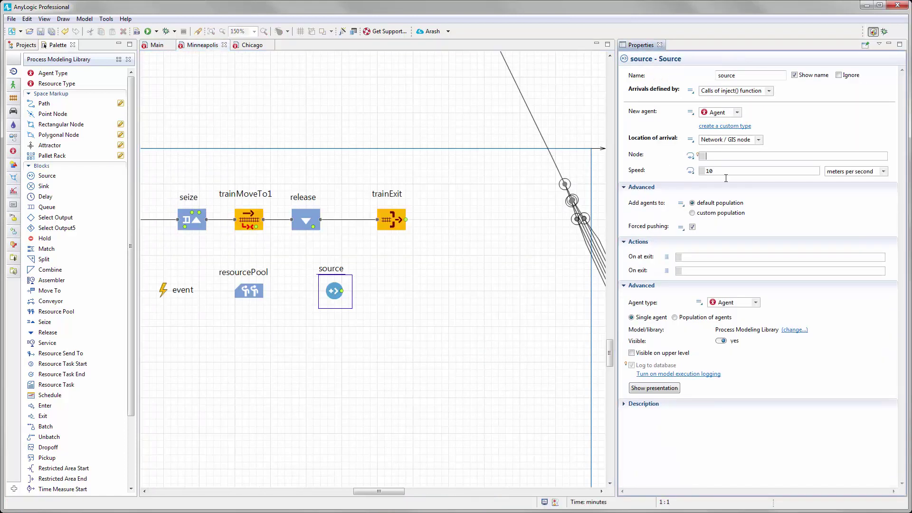
{"action": "scroll", "coordinate": [335, 202], "scroll_direction": "down", "scroll_amount": 2}
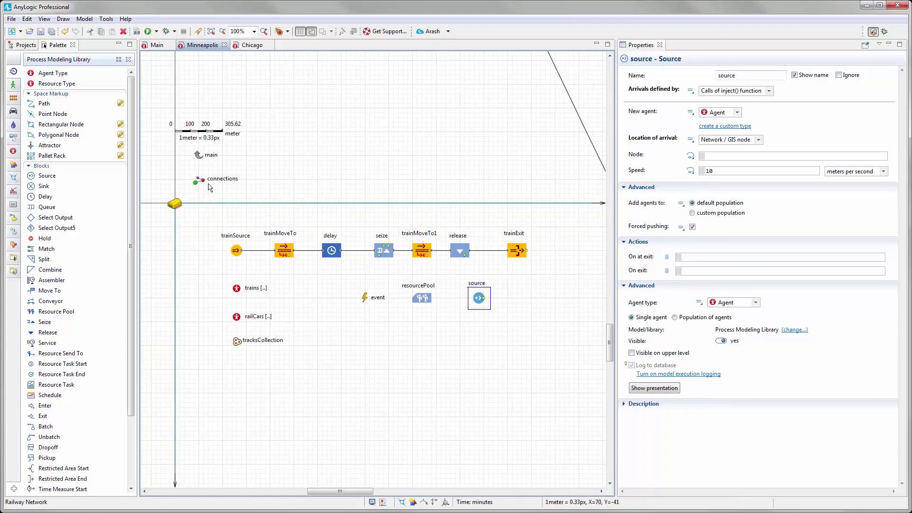
{"action": "scroll", "coordinate": [418, 266], "scroll_direction": "up", "scroll_amount": 3}
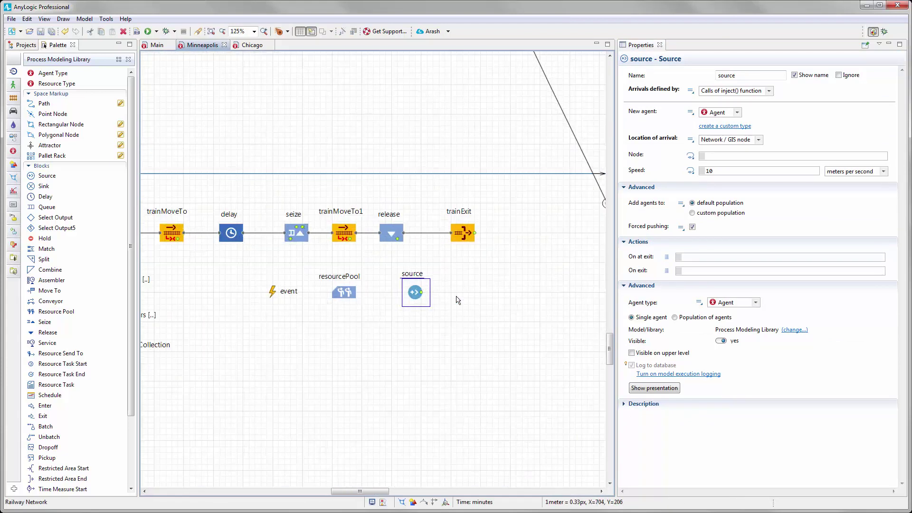
{"action": "left_click", "coordinate": [721, 157]}
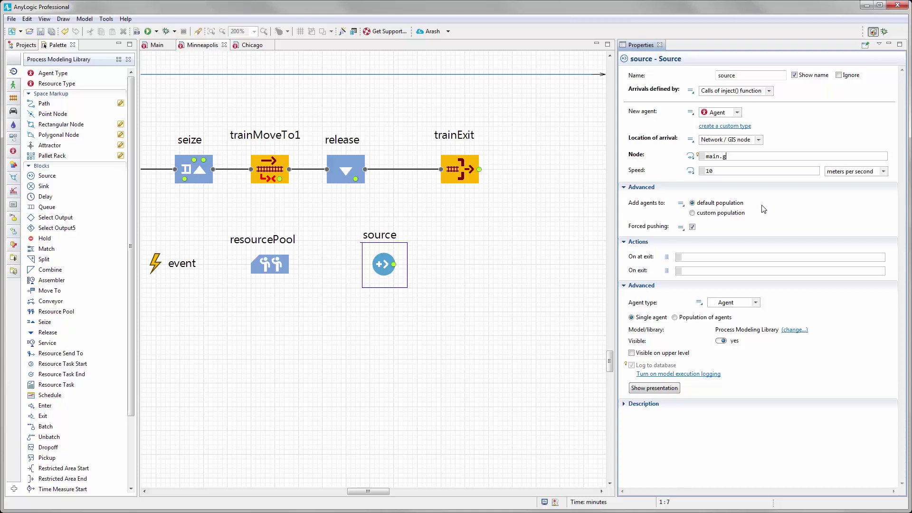
{"action": "key", "text": "ctrl+space"}
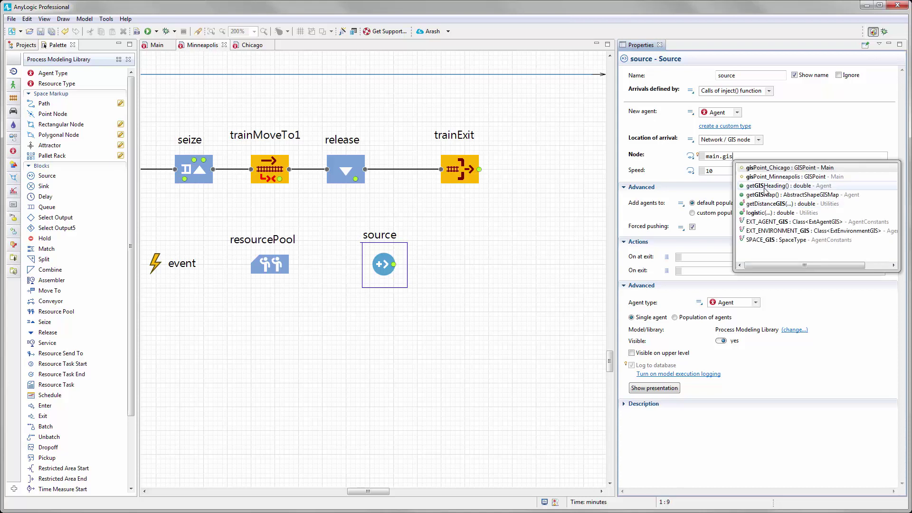
{"action": "left_click", "coordinate": [787, 177]}
{"action": "double_click", "coordinate": [787, 177]}
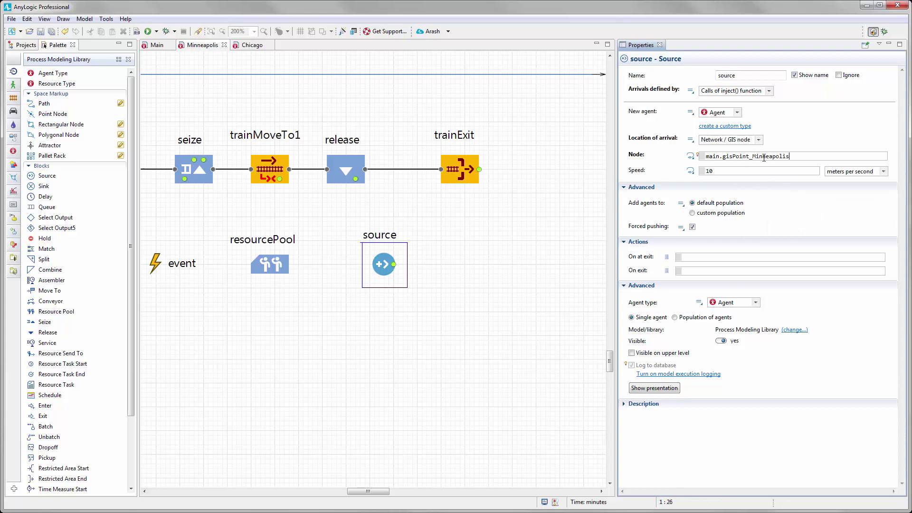
{"action": "left_click", "coordinate": [481, 246]}
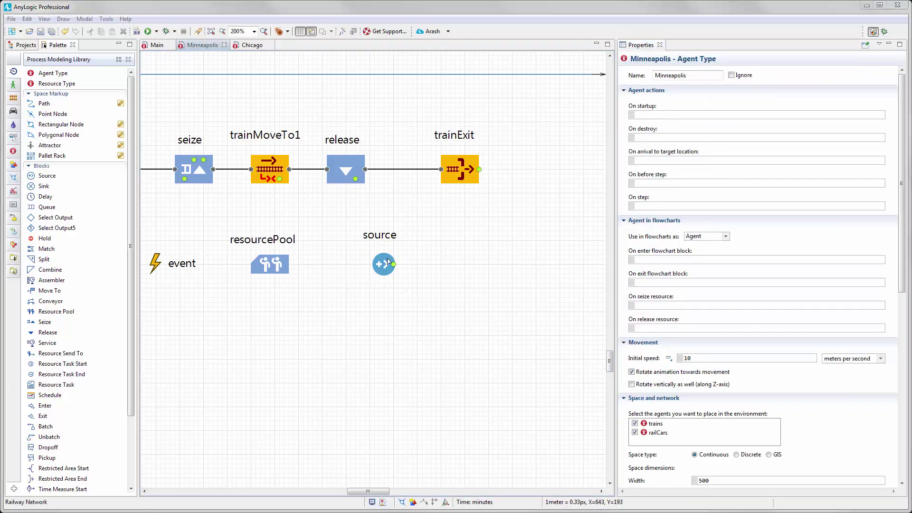
Add a Pickup block after the source and a Queue block after trainExit
{"action": "scroll", "coordinate": [131, 286], "scroll_direction": "down", "scroll_amount": 3}
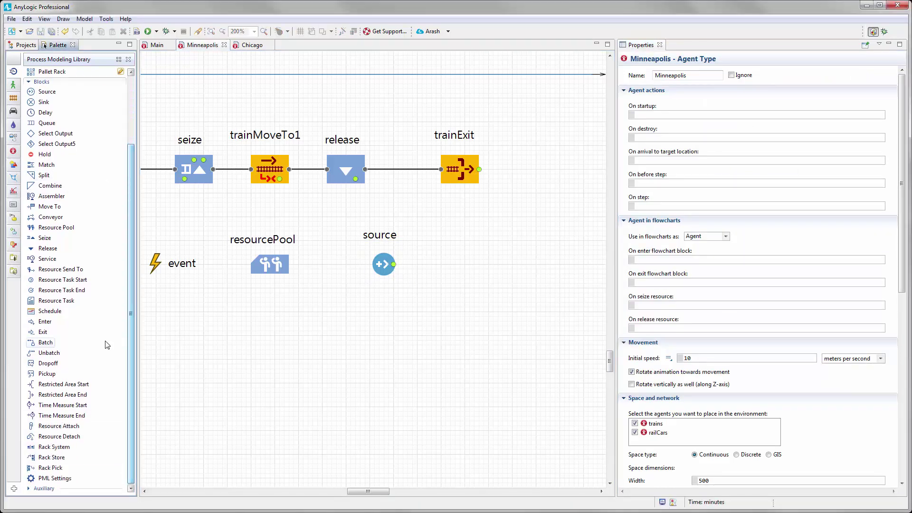
{"action": "left_click_drag", "start_coordinate": [46, 373], "coordinate": [468, 269]}
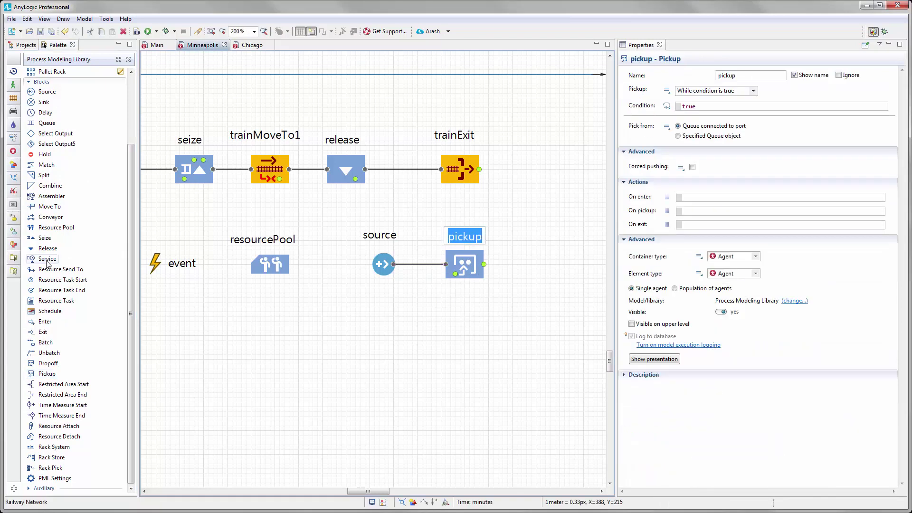
{"action": "scroll", "coordinate": [47, 280], "scroll_direction": "up", "scroll_amount": 2}
{"action": "left_click_drag", "start_coordinate": [47, 189], "coordinate": [565, 170]}
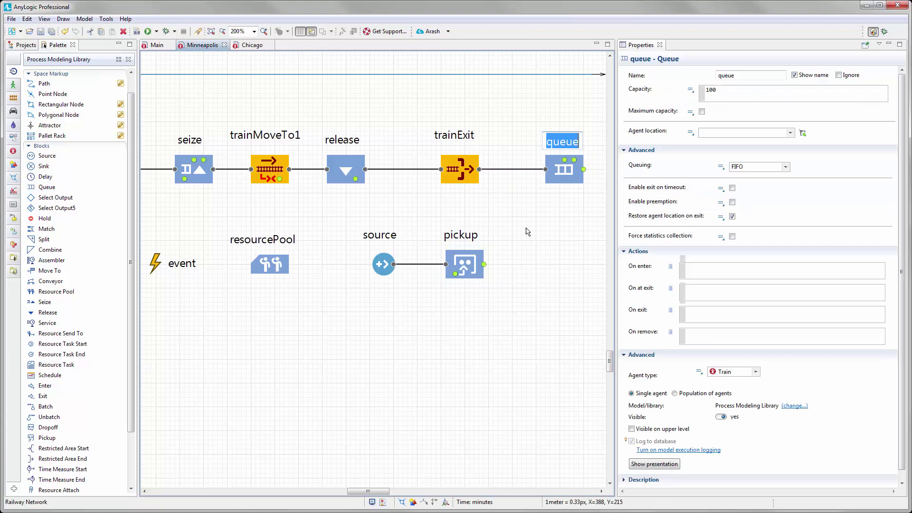
Give the queue maximum (unlimited) capacity, link its output to the pickup, and edit its On enter action
{"action": "right_click", "coordinate": [446, 250]}
{"action": "left_click_drag", "start_coordinate": [541, 224], "coordinate": [401, 277]}
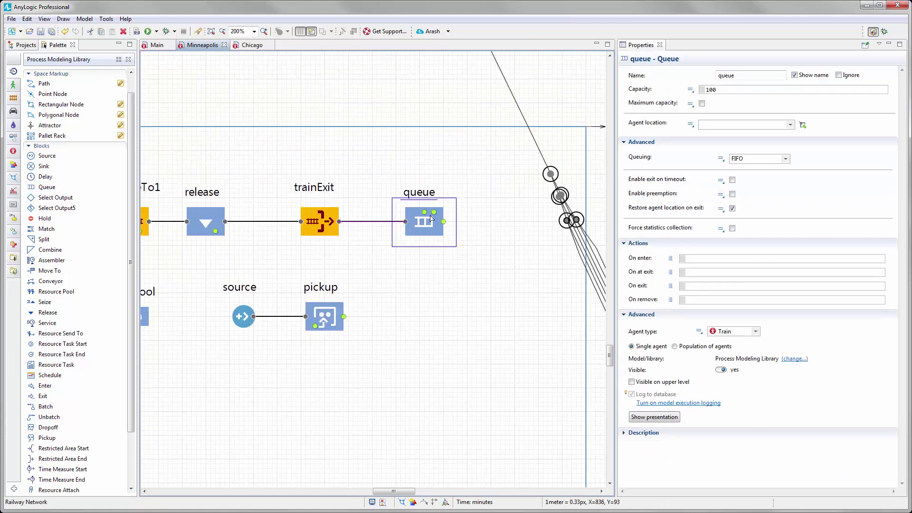
{"action": "left_click", "coordinate": [702, 103]}
{"action": "left_click_drag", "start_coordinate": [429, 291], "coordinate": [441, 252]}
{"action": "mouse_move", "coordinate": [451, 193]}
{"action": "left_mouse_down"}
{"action": "mouse_move", "coordinate": [505, 197]}
{"action": "mouse_move", "coordinate": [499, 342]}
{"action": "mouse_move", "coordinate": [323, 338]}
{"action": "mouse_move", "coordinate": [323, 298]}
{"action": "left_mouse_up"}
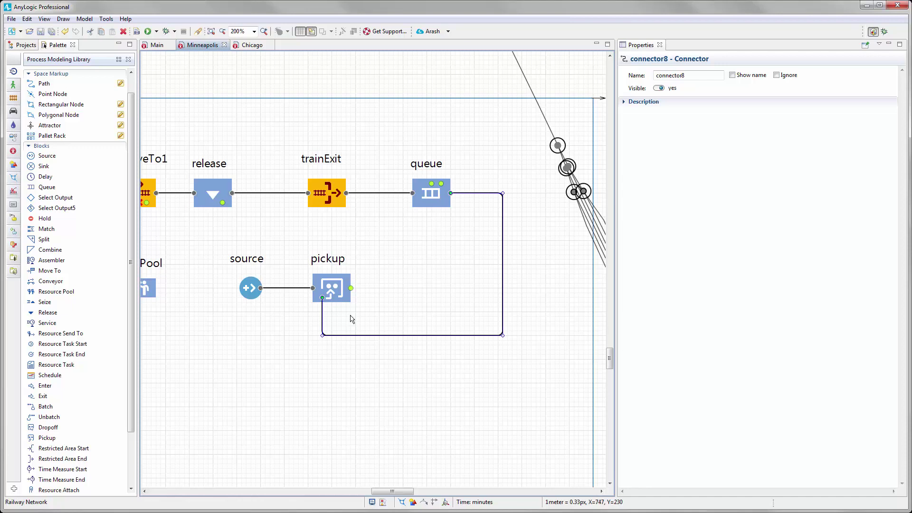
{"action": "left_click", "coordinate": [339, 288]}
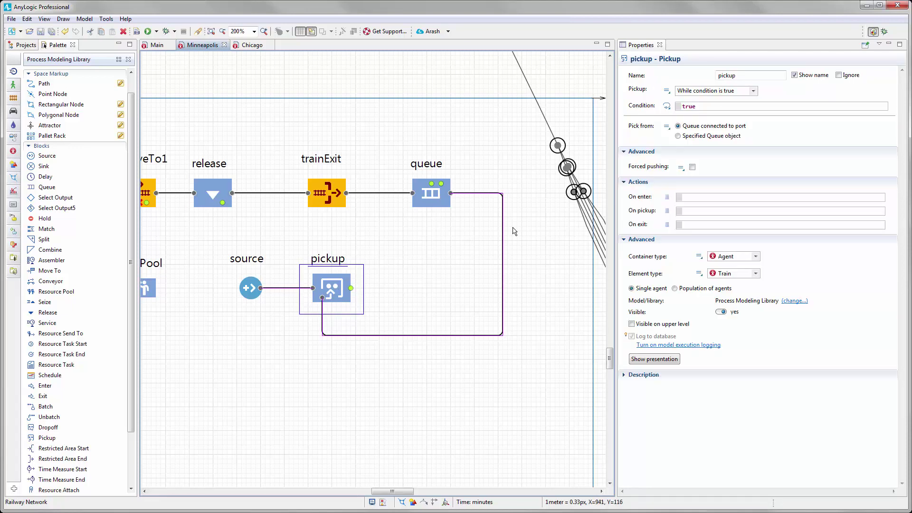
{"action": "left_click", "coordinate": [433, 190]}
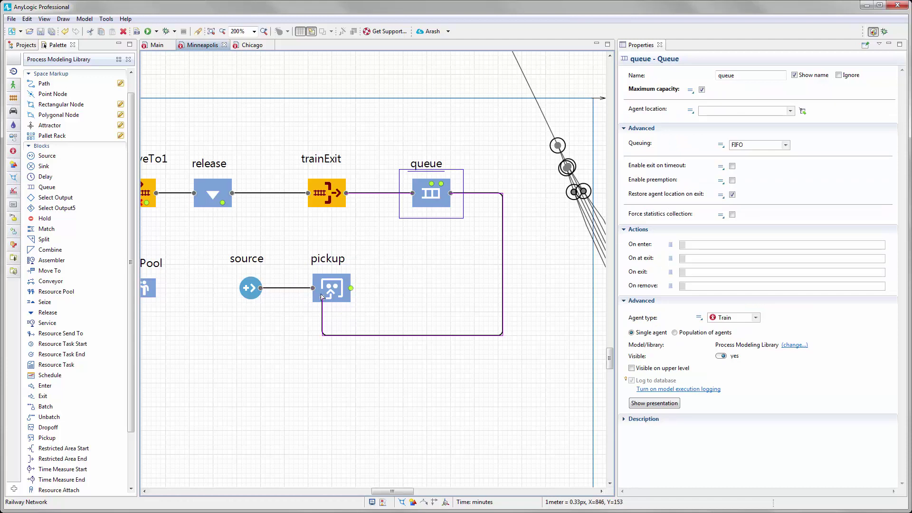
{"action": "left_click", "coordinate": [711, 244]}
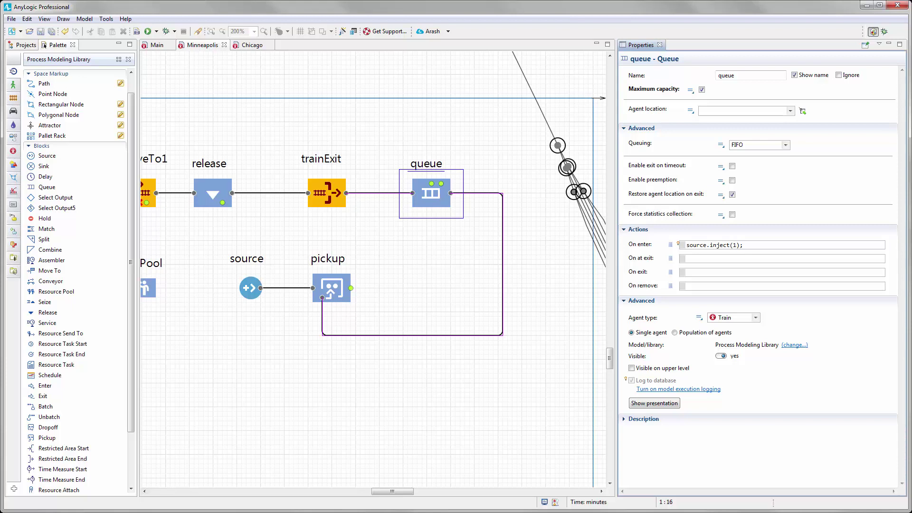
Drop a Warehouse picture from the Pictures palette below the Minneapolis pickup flowchart
{"action": "left_click_drag", "start_coordinate": [364, 355], "coordinate": [372, 327]}
{"action": "scroll", "coordinate": [371, 327], "scroll_direction": "down", "scroll_amount": 2}
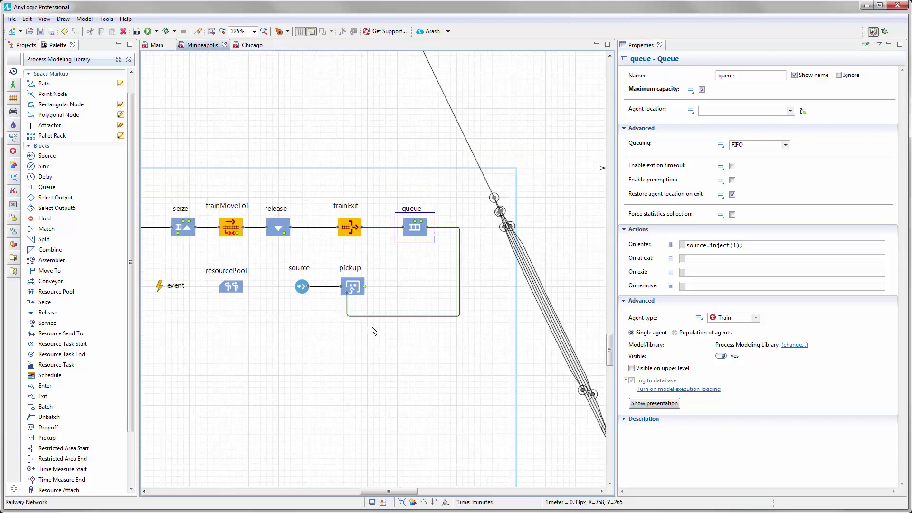
{"action": "left_click", "coordinate": [13, 258]}
{"action": "left_click_drag", "start_coordinate": [40, 244], "coordinate": [277, 335]}
{"action": "left_click", "coordinate": [254, 362]}
{"action": "scroll", "coordinate": [238, 361], "scroll_direction": "up", "scroll_amount": 2}
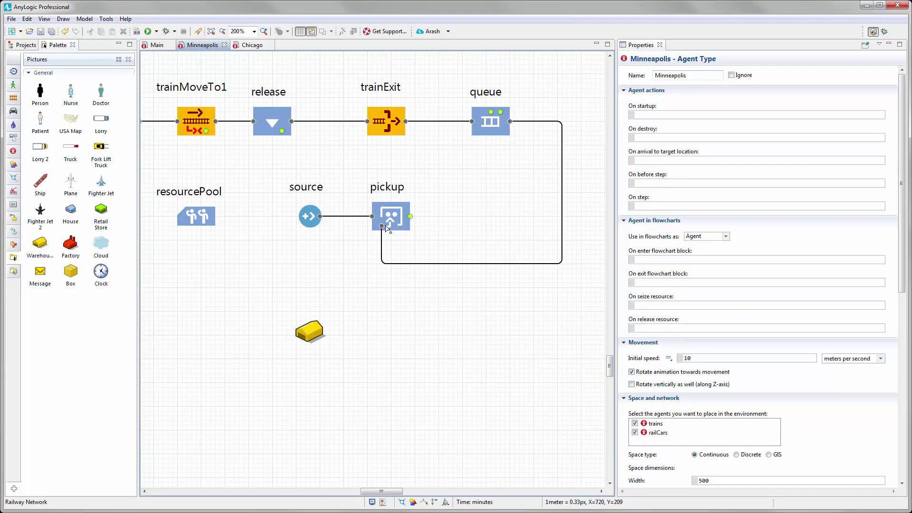
Add an unnamed port beside the warehouse and mark the warehouse group as the agent icon
{"action": "left_click", "coordinate": [14, 151]}
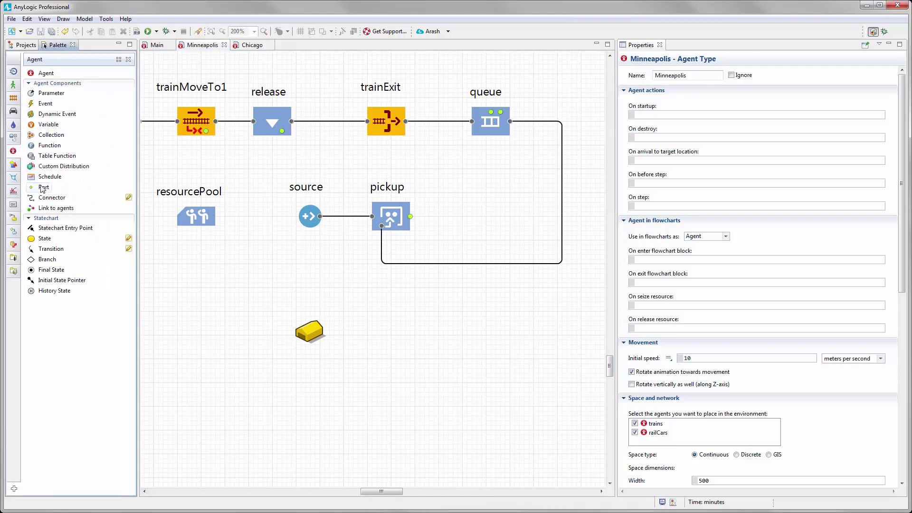
{"action": "left_click_drag", "start_coordinate": [44, 187], "coordinate": [333, 337]}
{"action": "left_click", "coordinate": [333, 336]}
{"action": "left_click", "coordinate": [732, 75]}
{"action": "left_click", "coordinate": [309, 332]}
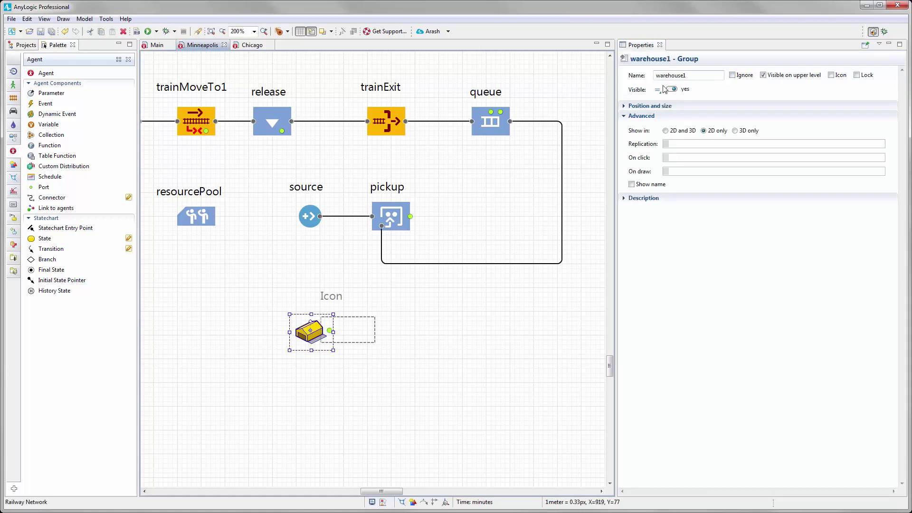
{"action": "left_click", "coordinate": [831, 75]}
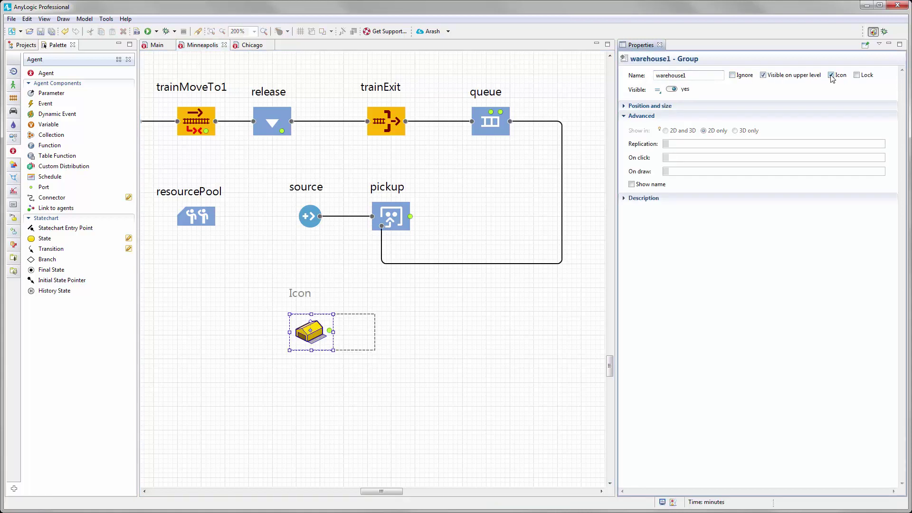
{"action": "left_click", "coordinate": [391, 311]}
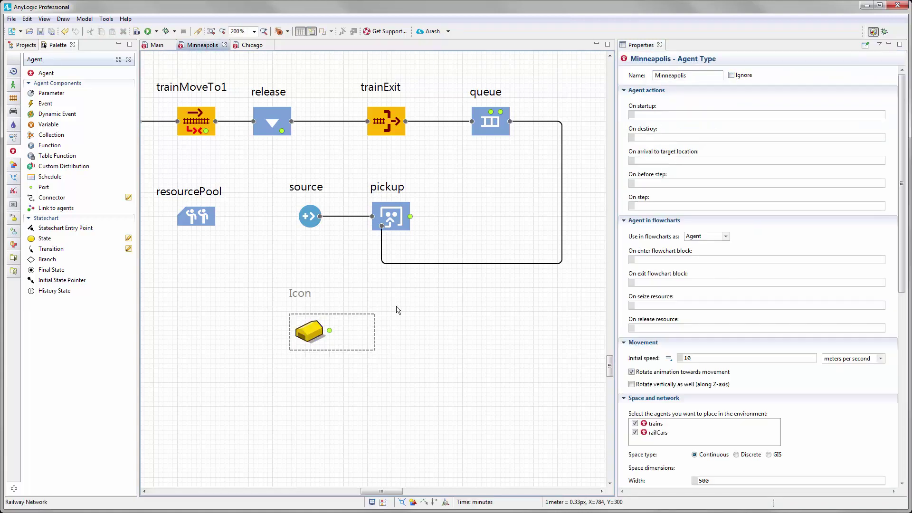
Draw a bent connector from pickup's output down to the warehouse icon's port
{"action": "scroll", "coordinate": [402, 319], "scroll_direction": "up", "scroll_amount": 1}
{"action": "left_click_drag", "start_coordinate": [410, 250], "coordinate": [406, 258]}
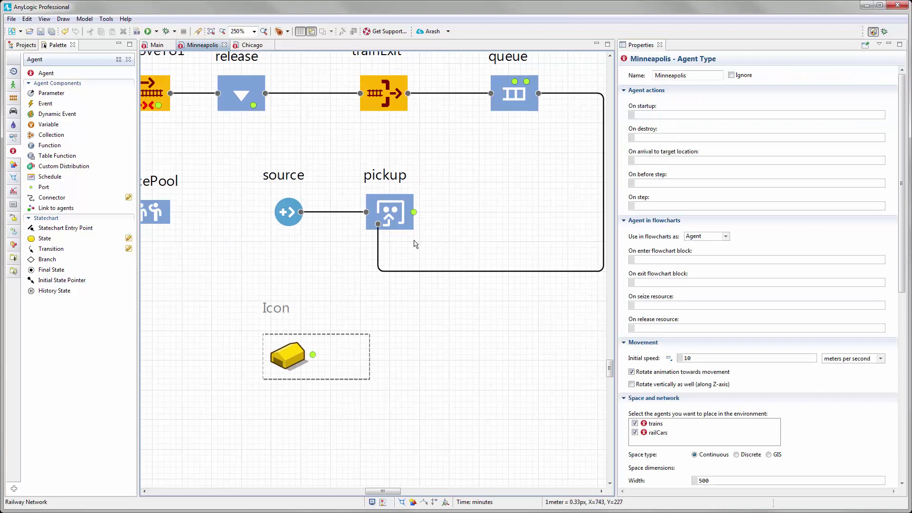
{"action": "double_click", "coordinate": [413, 211]}
{"action": "left_click", "coordinate": [508, 211]}
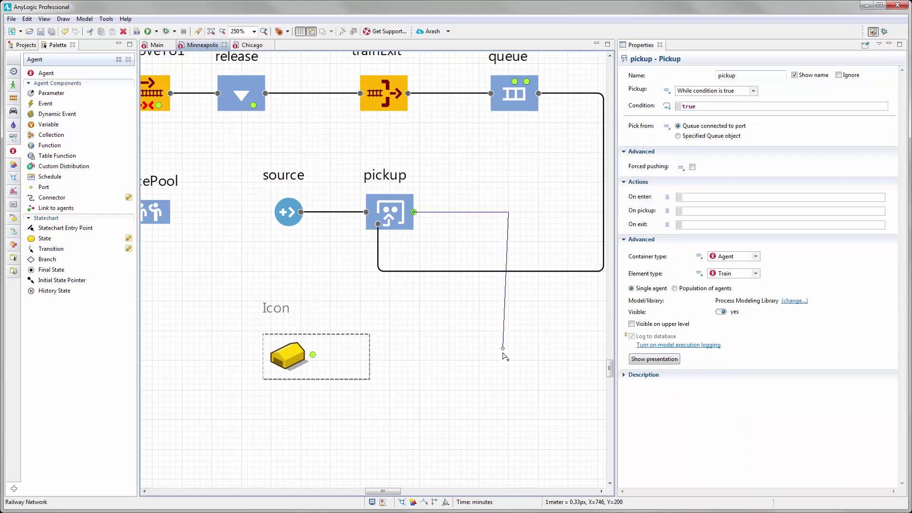
{"action": "left_click", "coordinate": [508, 355]}
{"action": "left_click", "coordinate": [313, 355]}
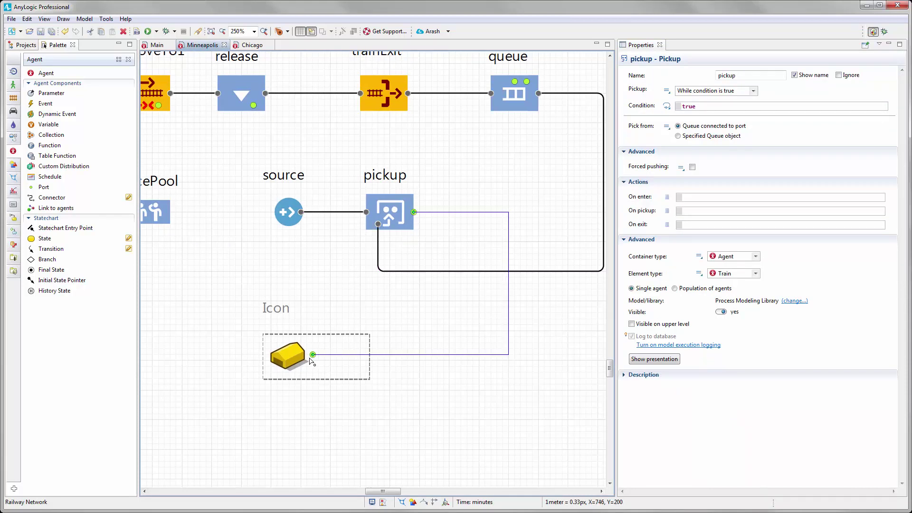
{"action": "left_click_drag", "start_coordinate": [418, 395], "coordinate": [412, 366]}
{"action": "scroll", "coordinate": [412, 365], "scroll_direction": "down", "scroll_amount": 2}
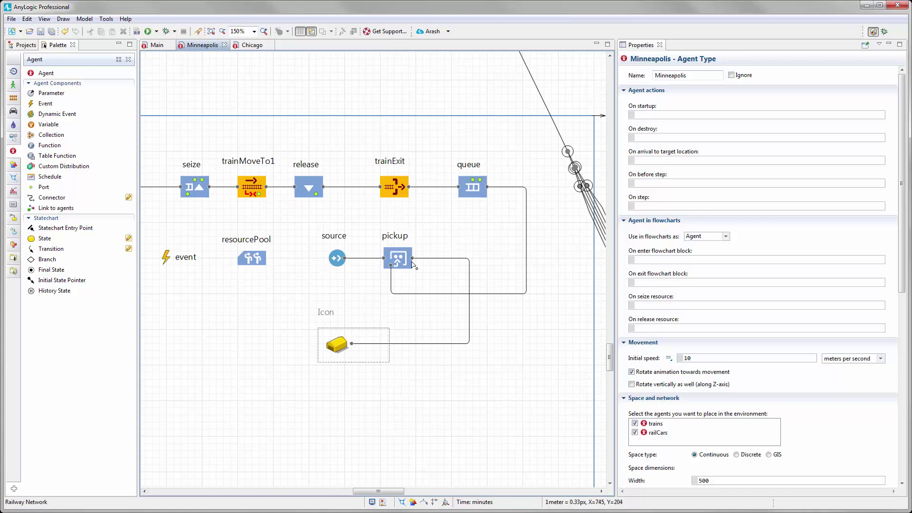
Check pickup's connections, then look at the minneapolis agent on Main showing the warehouse icon
{"action": "left_click", "coordinate": [399, 254]}
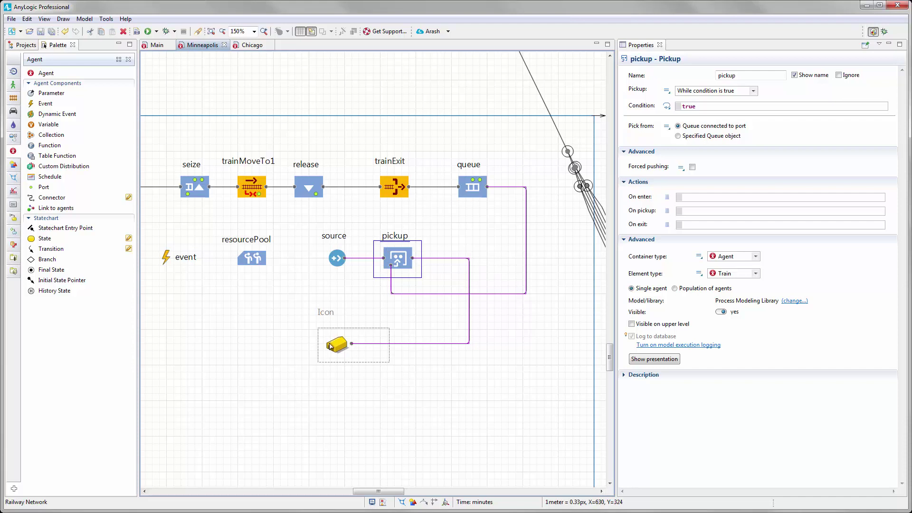
{"action": "left_click", "coordinate": [157, 45]}
{"action": "scroll", "coordinate": [267, 201], "scroll_direction": "down", "scroll_amount": 2}
{"action": "scroll", "coordinate": [364, 328], "scroll_direction": "up", "scroll_amount": 2}
{"action": "scroll", "coordinate": [363, 328], "scroll_direction": "up", "scroll_amount": 2}
{"action": "left_click", "coordinate": [351, 313]}
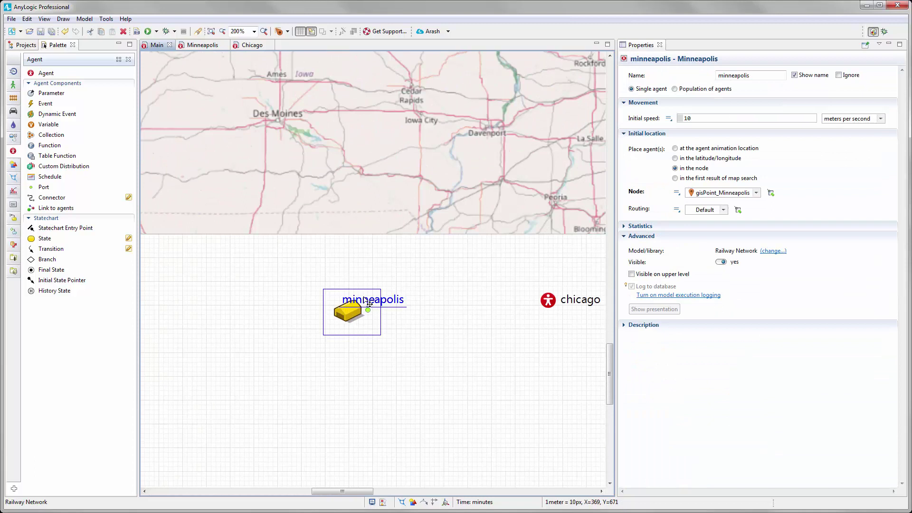
{"action": "left_click", "coordinate": [389, 355]}
{"action": "scroll", "coordinate": [366, 336], "scroll_direction": "down", "scroll_amount": 3}
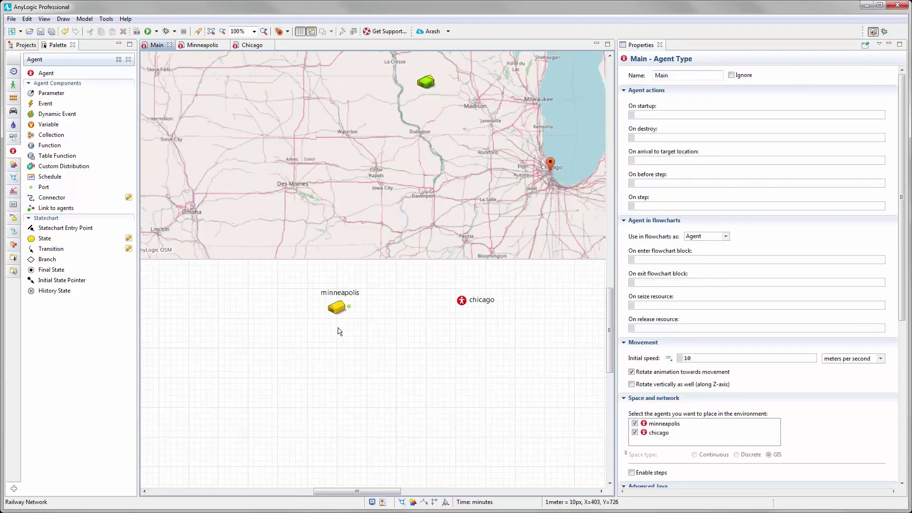
Review the Minneapolis diagram around its origin, then go back to the Main map
{"action": "left_click", "coordinate": [204, 45]}
{"action": "left_click_drag", "start_coordinate": [254, 317], "coordinate": [399, 370]}
{"action": "left_click_drag", "start_coordinate": [294, 285], "coordinate": [430, 313]}
{"action": "left_click_drag", "start_coordinate": [220, 237], "coordinate": [261, 256]}
{"action": "left_click", "coordinate": [155, 46]}
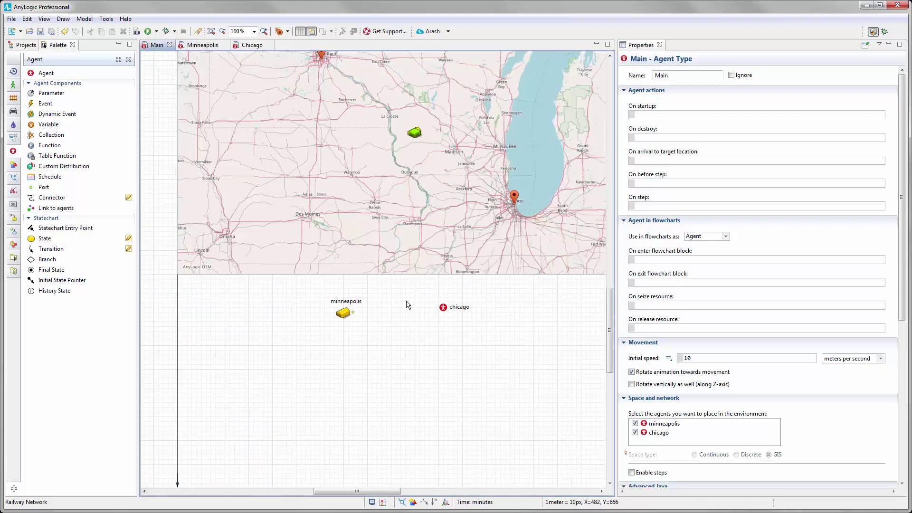
{"action": "left_click_drag", "start_coordinate": [404, 310], "coordinate": [397, 290]}
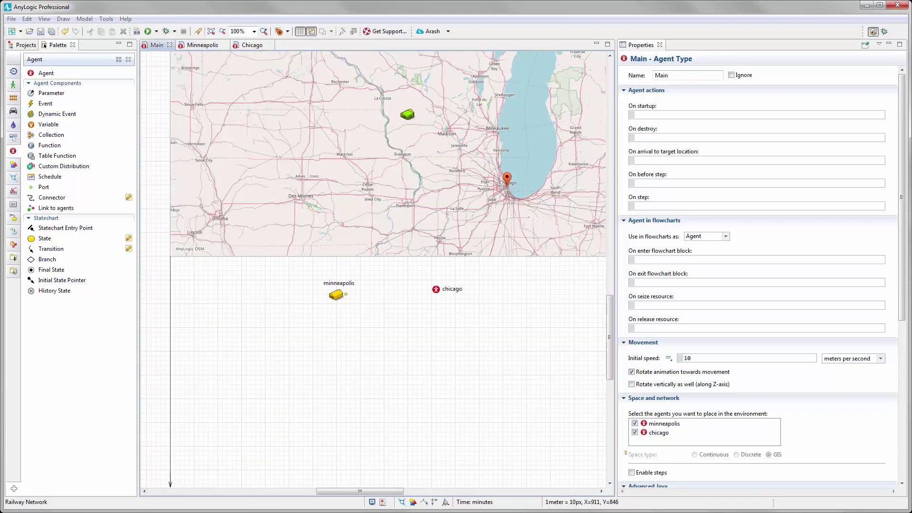
Open the Chicago diagram and survey its flowchart and railway track layout
{"action": "left_click", "coordinate": [247, 50]}
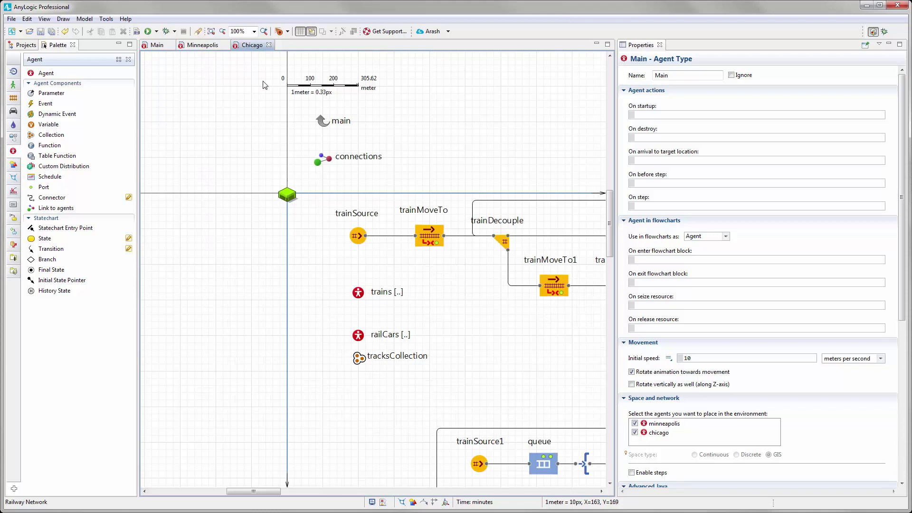
{"action": "left_click_drag", "start_coordinate": [456, 306], "coordinate": [334, 286]}
{"action": "scroll", "coordinate": [272, 231], "scroll_direction": "up", "scroll_amount": 2}
{"action": "left_click_drag", "start_coordinate": [274, 256], "coordinate": [222, 188]}
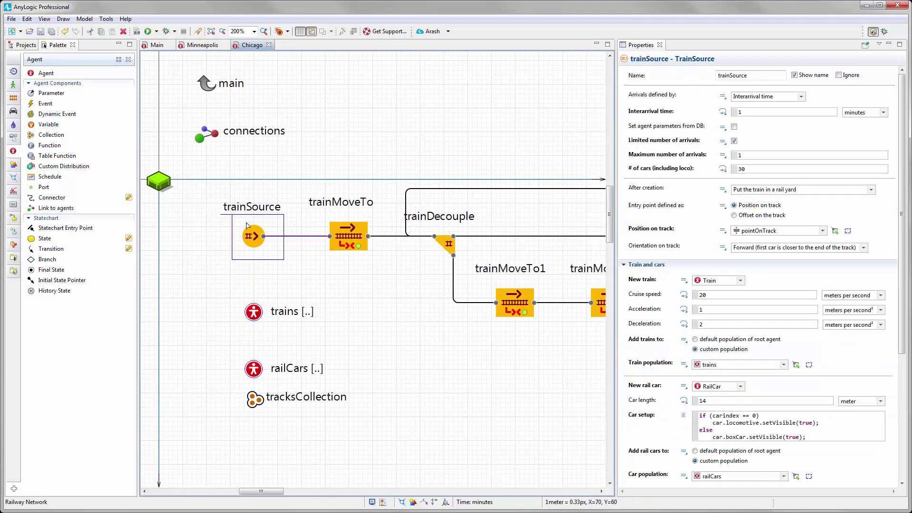
{"action": "left_click_drag", "start_coordinate": [214, 283], "coordinate": [255, 255]}
{"action": "scroll", "coordinate": [206, 201], "scroll_direction": "down", "scroll_amount": 1}
{"action": "scroll", "coordinate": [205, 201], "scroll_direction": "down", "scroll_amount": 4}
{"action": "scroll", "coordinate": [204, 200], "scroll_direction": "up", "scroll_amount": 1}
{"action": "left_click_drag", "start_coordinate": [534, 398], "coordinate": [257, 230]}
{"action": "left_click", "coordinate": [507, 412]}
{"action": "left_click_drag", "start_coordinate": [517, 391], "coordinate": [461, 372]}
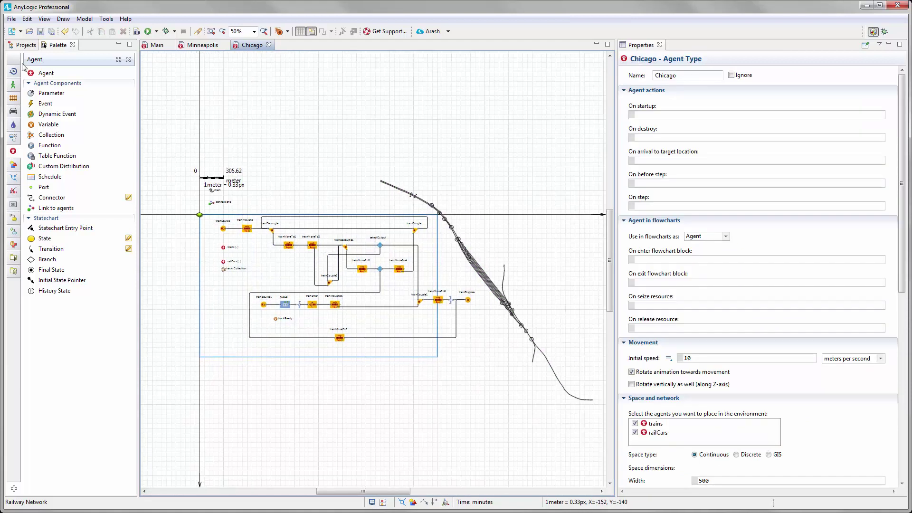
Select railwayNetwork1 under Chicago's Presentation and drag the track layout to the right
{"action": "left_click", "coordinate": [24, 45]}
{"action": "left_click", "coordinate": [22, 66]}
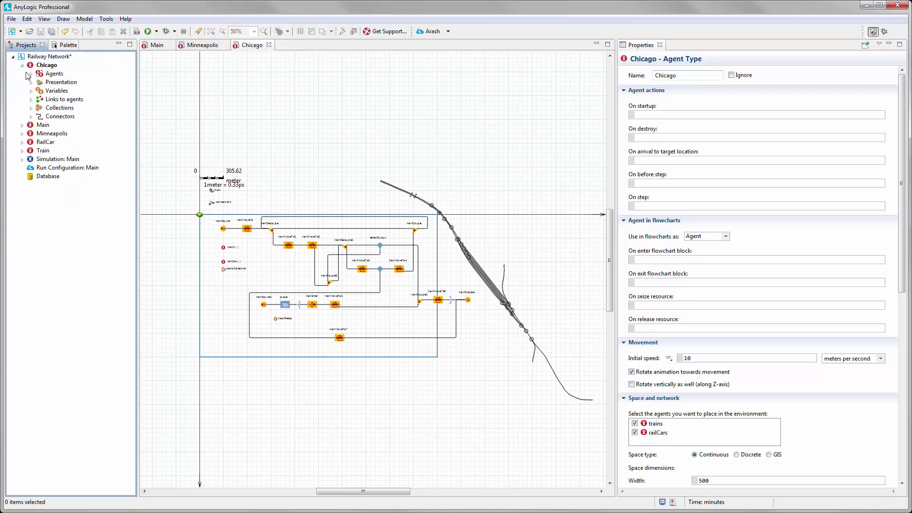
{"action": "left_click", "coordinate": [31, 82]}
{"action": "left_click", "coordinate": [478, 277]}
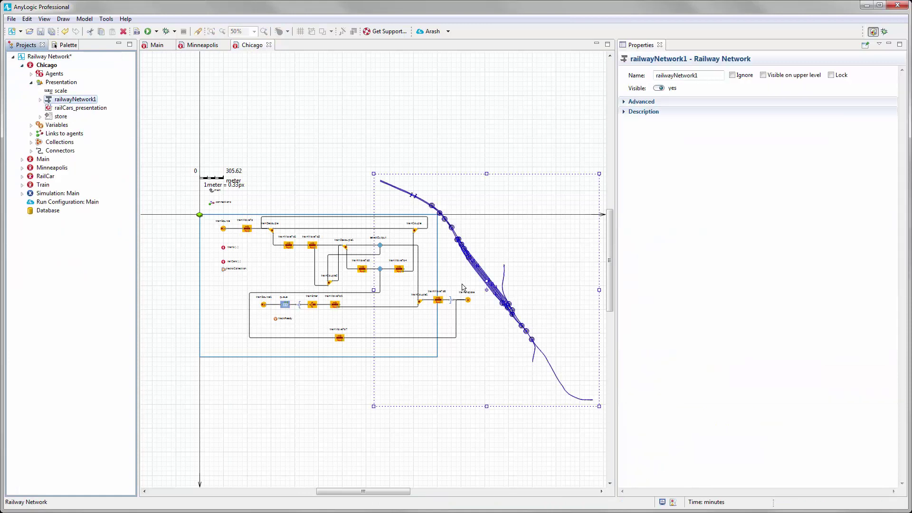
{"action": "left_click_drag", "start_coordinate": [477, 276], "coordinate": [544, 286]}
{"action": "left_click", "coordinate": [513, 299]}
{"action": "left_click_drag", "start_coordinate": [395, 369], "coordinate": [453, 376]}
Marquee-select the Chicago flowchart blocks and nudge them down away from the origin
{"action": "left_click_drag", "start_coordinate": [542, 379], "coordinate": [272, 213]}
{"action": "key", "text": "Down"}
{"action": "key", "text": "Down"}
{"action": "key", "text": "Down"}
{"action": "key", "text": "Down"}
{"action": "key", "text": "Down"}
{"action": "key", "text": "Down"}
{"action": "key", "text": "Down"}
{"action": "key", "text": "Down"}
{"action": "key", "text": "Down"}
{"action": "key", "text": "Down"}
{"action": "key", "text": "Down"}
{"action": "key", "text": "Down"}
{"action": "left_click_drag", "start_coordinate": [294, 229], "coordinate": [254, 186]}
{"action": "scroll", "coordinate": [342, 267], "scroll_direction": "up", "scroll_amount": 3}
{"action": "left_click", "coordinate": [229, 279]}
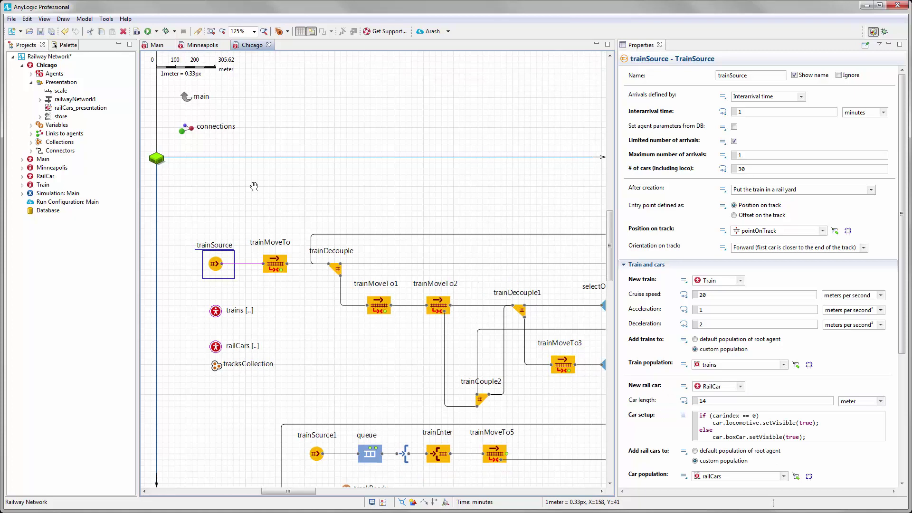
{"action": "left_click", "coordinate": [66, 45]}
Place a Retail Store picture near the Chicago diagram's origin
{"action": "left_click", "coordinate": [13, 259]}
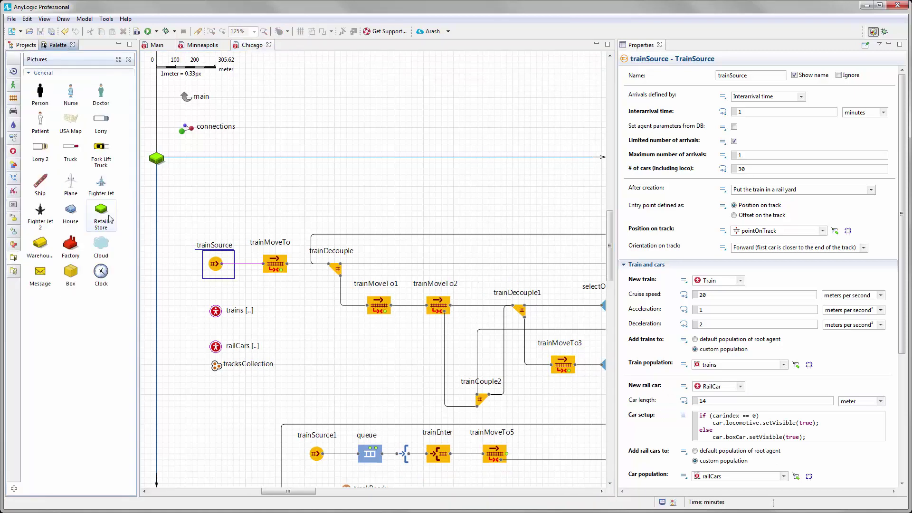
{"action": "left_click_drag", "start_coordinate": [101, 213], "coordinate": [244, 165]}
{"action": "left_click_drag", "start_coordinate": [206, 189], "coordinate": [225, 220]}
{"action": "scroll", "coordinate": [226, 220], "scroll_direction": "up", "scroll_amount": 1}
Add a port beside the store picture and shift it slightly down
{"action": "left_click", "coordinate": [13, 151]}
{"action": "left_click_drag", "start_coordinate": [41, 191], "coordinate": [257, 196]}
{"action": "scroll", "coordinate": [235, 206], "scroll_direction": "up", "scroll_amount": 2}
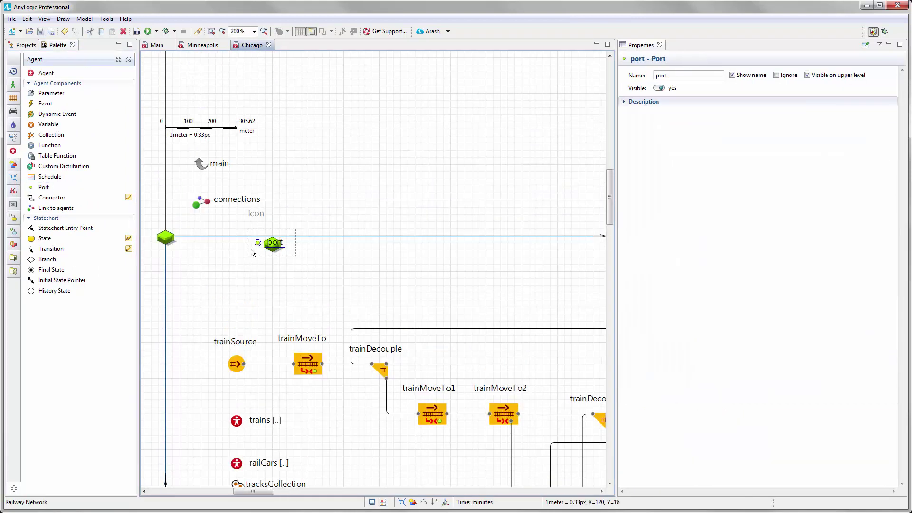
{"action": "left_click_drag", "start_coordinate": [263, 239], "coordinate": [264, 241]}
{"action": "scroll", "coordinate": [264, 241], "scroll_direction": "up", "scroll_amount": 2}
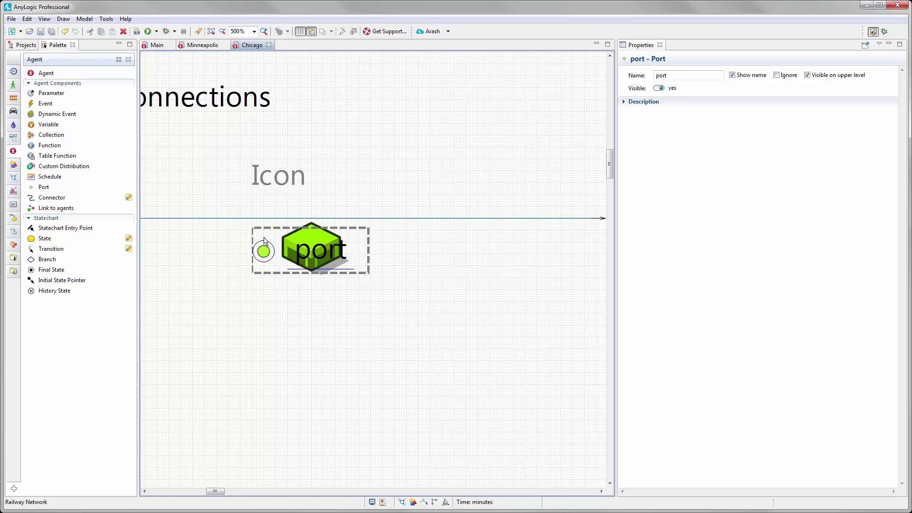
{"action": "left_click", "coordinate": [266, 296]}
{"action": "scroll", "coordinate": [266, 295], "scroll_direction": "down", "scroll_amount": 2}
{"action": "scroll", "coordinate": [269, 296], "scroll_direction": "down", "scroll_amount": 1}
Hide the port's name and mark the store1 group as the Chicago agent icon
{"action": "left_click", "coordinate": [303, 260]}
{"action": "left_click", "coordinate": [281, 262]}
{"action": "left_click", "coordinate": [733, 76]}
{"action": "left_click", "coordinate": [313, 259]}
{"action": "left_click", "coordinate": [835, 77]}
Add a Process Modeling Library Queue block, queue1, below the icon
{"action": "left_click_drag", "start_coordinate": [280, 317], "coordinate": [296, 309]}
{"action": "left_click", "coordinate": [322, 253]}
{"action": "scroll", "coordinate": [301, 277], "scroll_direction": "down", "scroll_amount": 5, "text": "ctrl"}
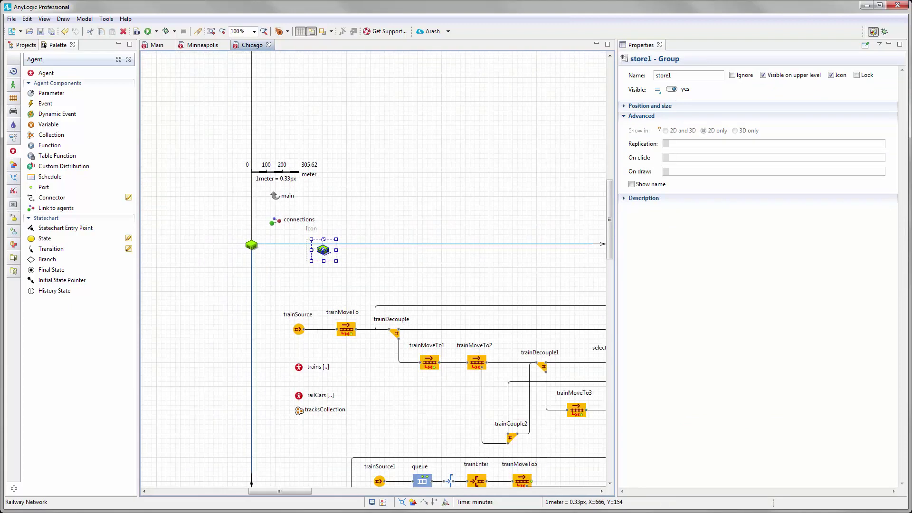
{"action": "scroll", "coordinate": [304, 289], "scroll_direction": "up", "scroll_amount": 5, "text": "ctrl"}
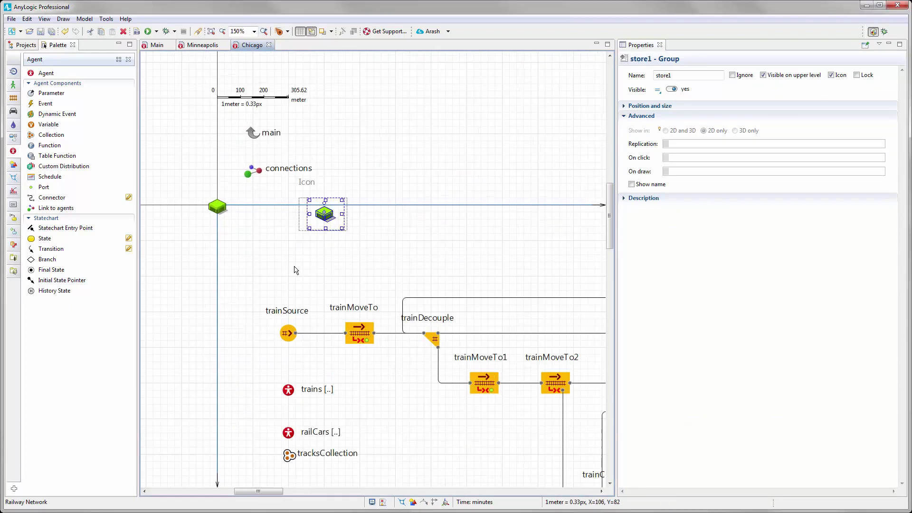
{"action": "left_click", "coordinate": [13, 71]}
{"action": "left_click_drag", "start_coordinate": [52, 208], "coordinate": [271, 244]}
Chain Hold, Dropoff and Sink blocks after queue1
{"action": "left_click", "coordinate": [269, 241]}
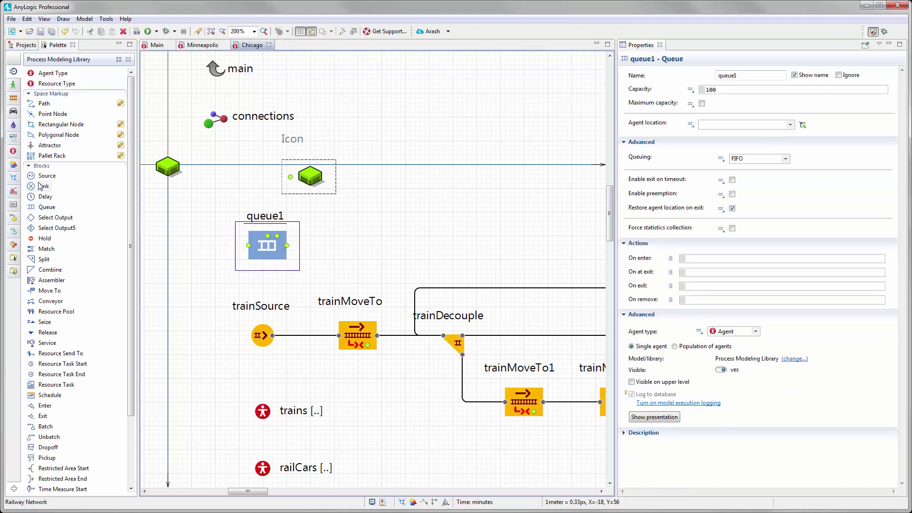
{"action": "left_click_drag", "start_coordinate": [44, 238], "coordinate": [350, 245]}
{"action": "scroll", "coordinate": [52, 243], "scroll_direction": "down", "scroll_amount": 3}
{"action": "left_click_drag", "start_coordinate": [48, 362], "coordinate": [435, 255]}
{"action": "left_click", "coordinate": [438, 248]}
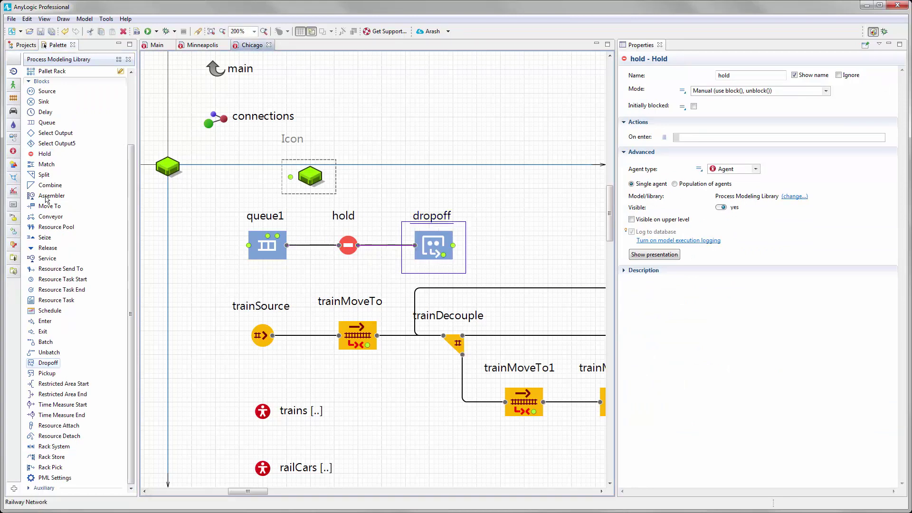
{"action": "scroll", "coordinate": [44, 197], "scroll_direction": "up", "scroll_amount": 3}
{"action": "left_click_drag", "start_coordinate": [43, 186], "coordinate": [524, 252]}
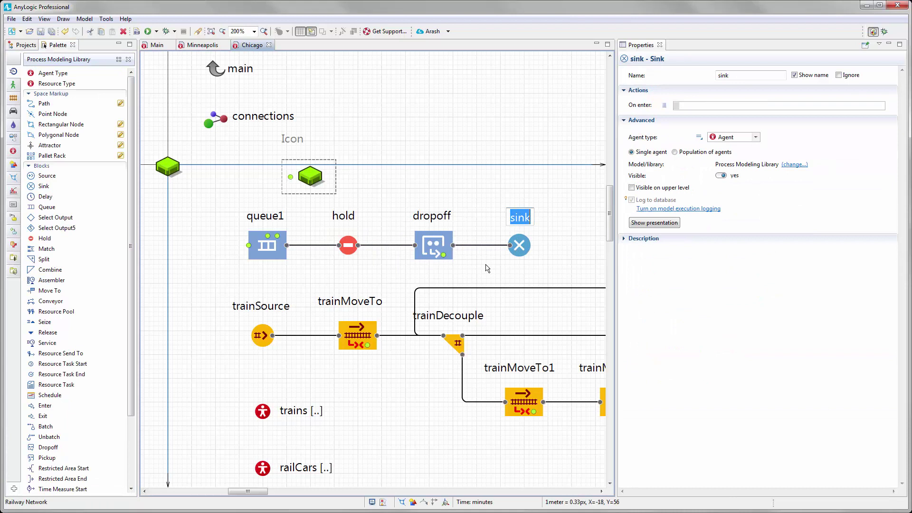
{"action": "left_click_drag", "start_coordinate": [442, 271], "coordinate": [467, 271]}
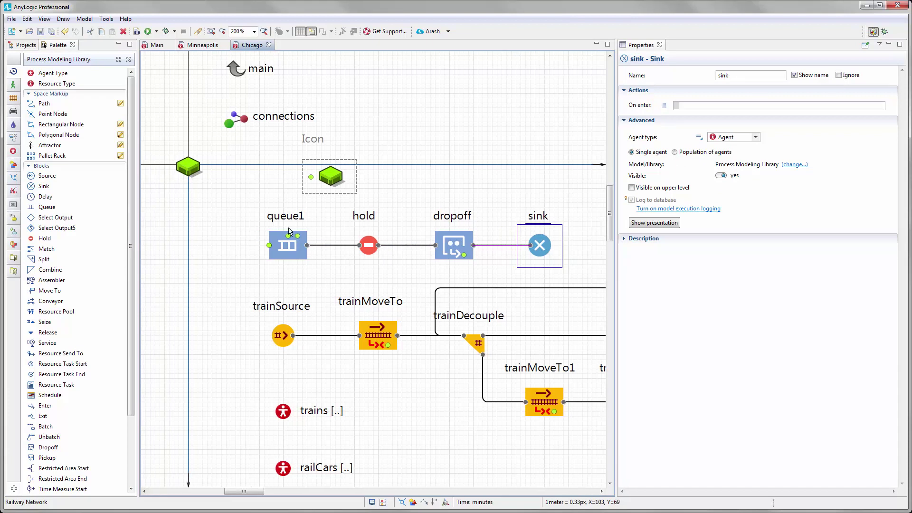
Connect the store icon's port to queue1's input and straighten the connector's corner
{"action": "double_click", "coordinate": [312, 178]}
{"action": "scroll", "coordinate": [236, 179], "scroll_direction": "up", "scroll_amount": 2}
{"action": "left_click", "coordinate": [239, 185]}
{"action": "left_click", "coordinate": [279, 268]}
{"action": "scroll", "coordinate": [254, 218], "scroll_direction": "up", "scroll_amount": 2}
{"action": "left_click_drag", "start_coordinate": [255, 222], "coordinate": [253, 218]}
{"action": "left_click_drag", "start_coordinate": [321, 268], "coordinate": [281, 230]}
Give queue1 maximum capacity and set hold to block automatically after 1 agent
{"action": "scroll", "coordinate": [281, 230], "scroll_direction": "down", "scroll_amount": 3}
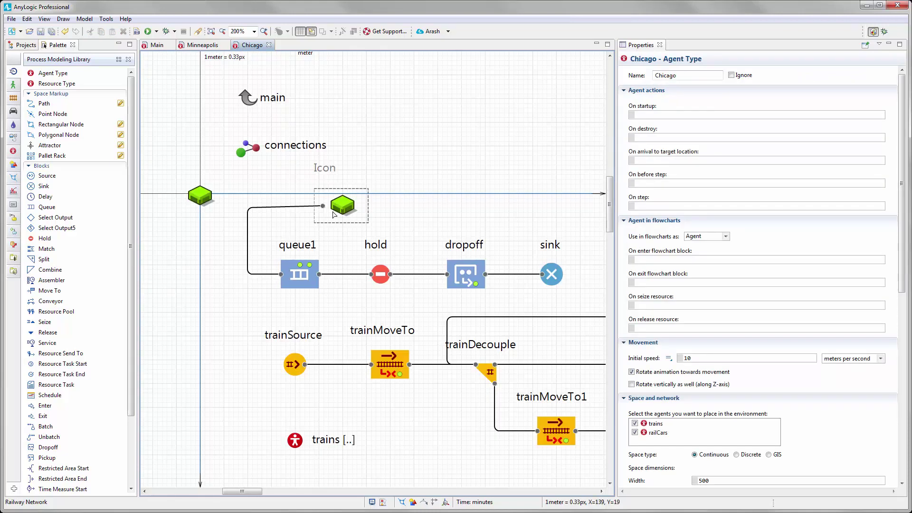
{"action": "scroll", "coordinate": [325, 225], "scroll_direction": "down", "scroll_amount": 2}
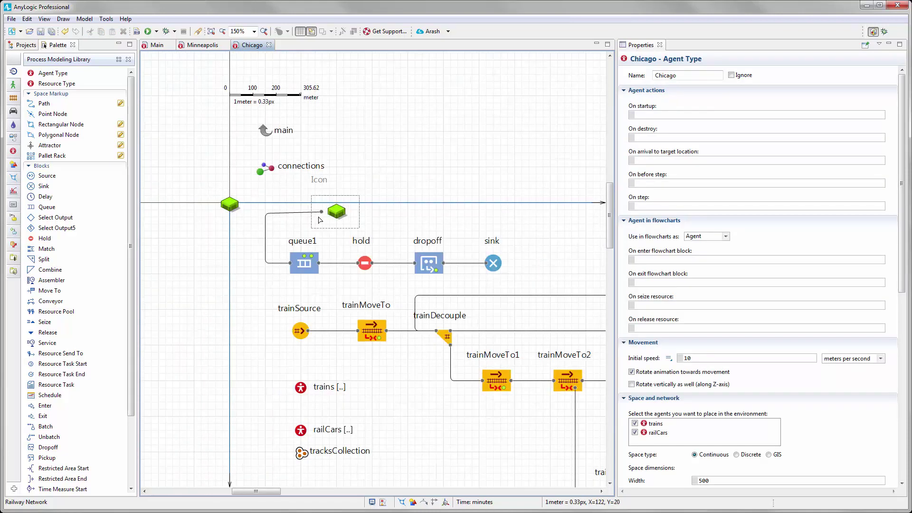
{"action": "left_click", "coordinate": [303, 263]}
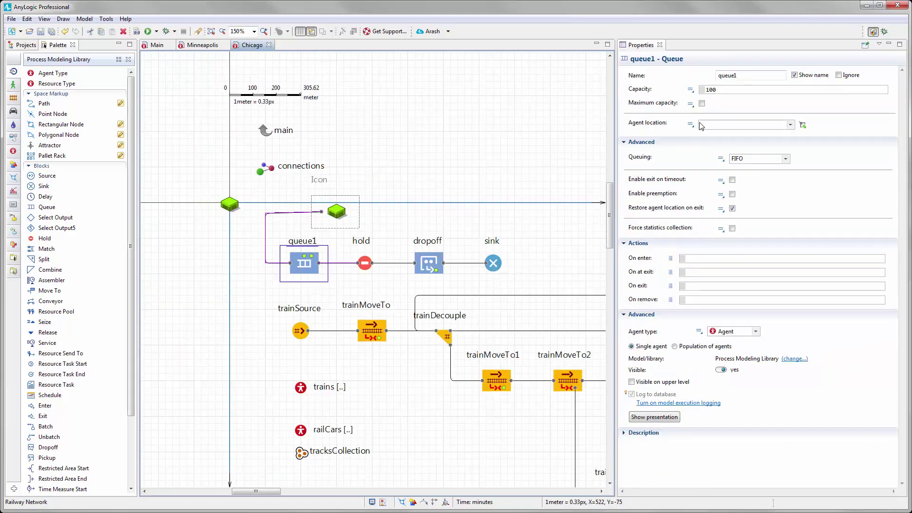
{"action": "left_click", "coordinate": [702, 103]}
{"action": "left_click", "coordinate": [365, 263]}
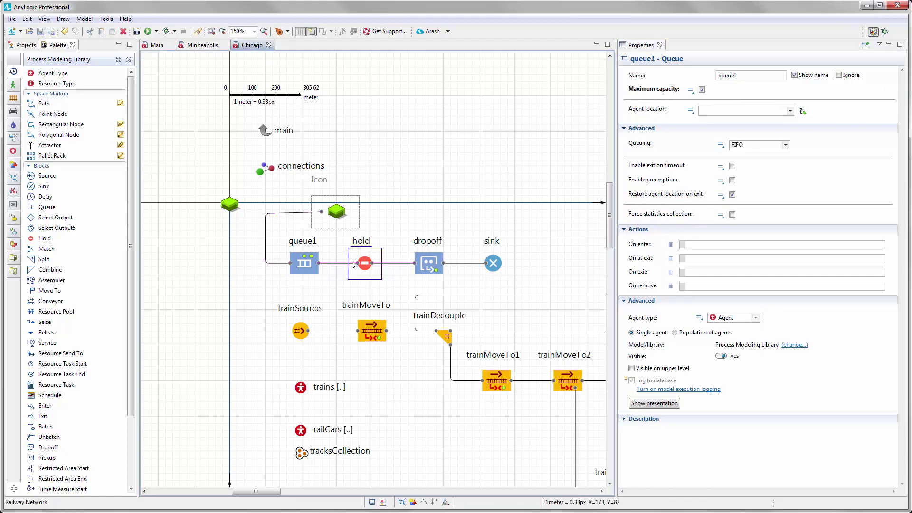
{"action": "left_click", "coordinate": [827, 92]}
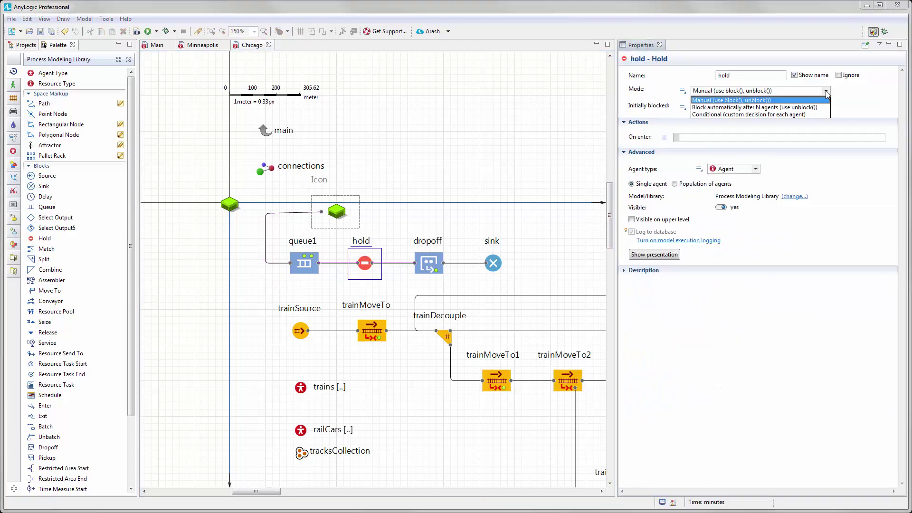
{"action": "left_click", "coordinate": [724, 107]}
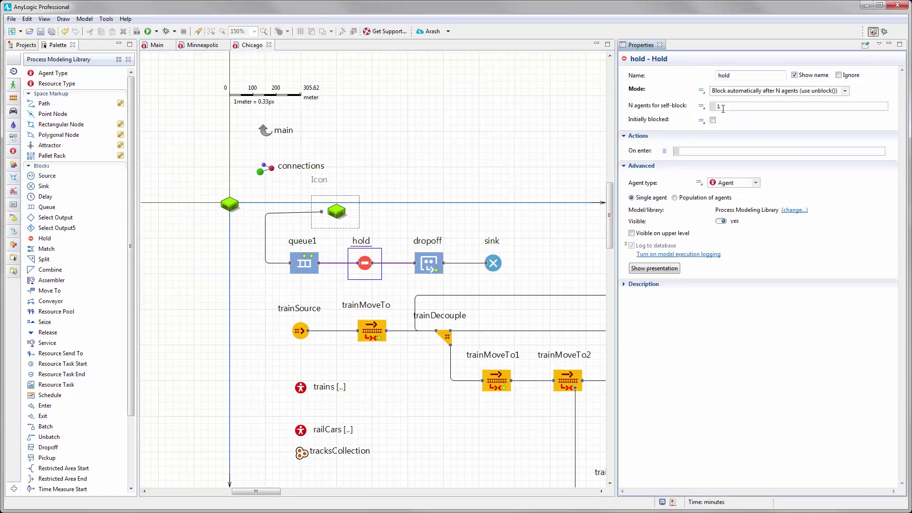
{"action": "left_click_drag", "start_coordinate": [718, 106], "coordinate": [722, 107]}
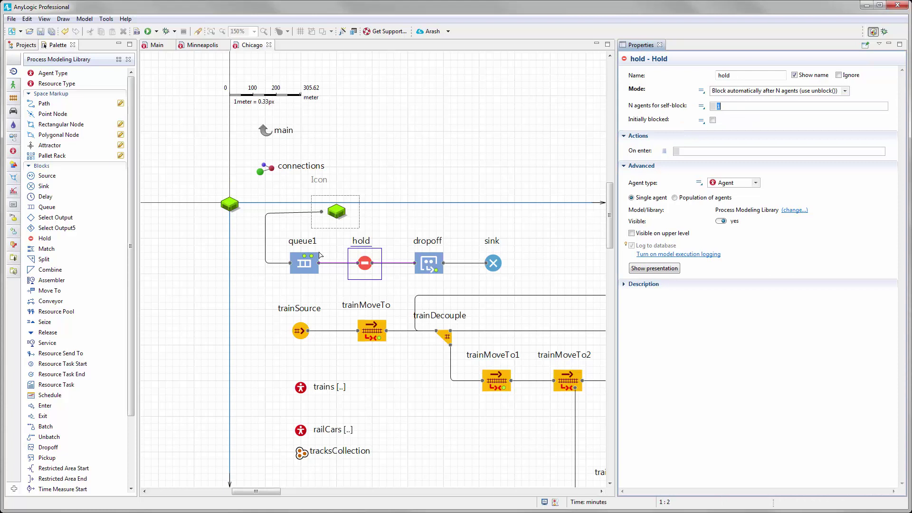
Rubber-band select the queue-to-sink chain, then the scale, labels and connections
{"action": "scroll", "coordinate": [397, 288], "scroll_direction": "down", "scroll_amount": 3}
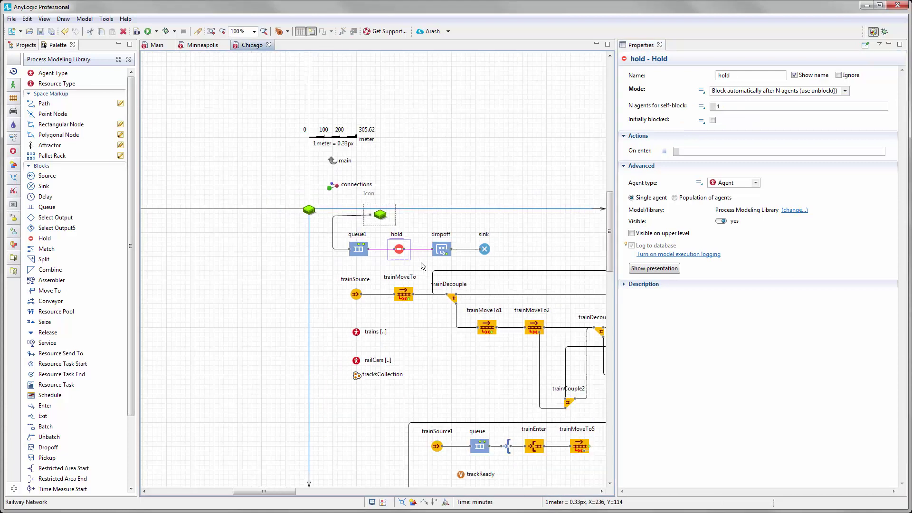
{"action": "left_click_drag", "start_coordinate": [509, 189], "coordinate": [326, 258]}
{"action": "left_click_drag", "start_coordinate": [406, 94], "coordinate": [299, 189]}
Nudge the scale, labels and queue-to-sink chain upward
{"action": "key", "text": "Up"}
{"action": "key", "text": "Up"}
{"action": "key", "text": "Up"}
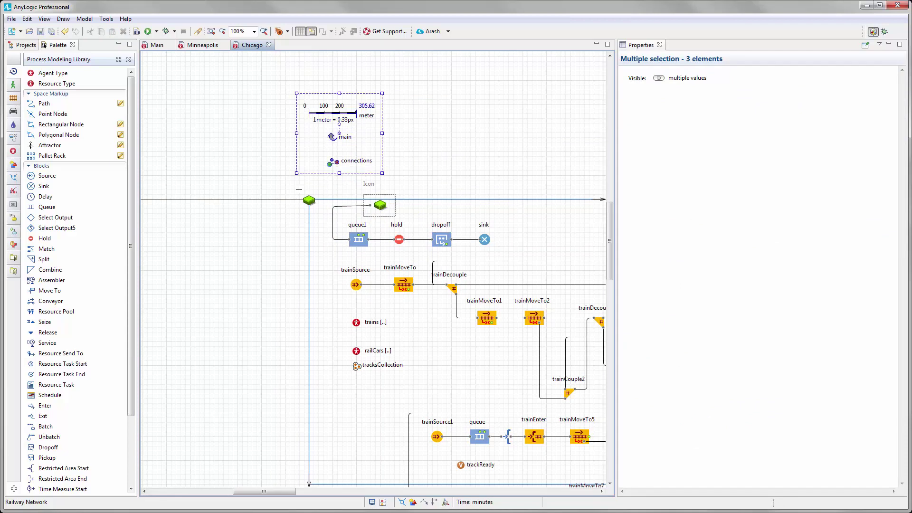
{"action": "left_click_drag", "start_coordinate": [509, 184], "coordinate": [325, 258]}
{"action": "key", "text": "Up"}
{"action": "key", "text": "Up"}
{"action": "key", "text": "Up"}
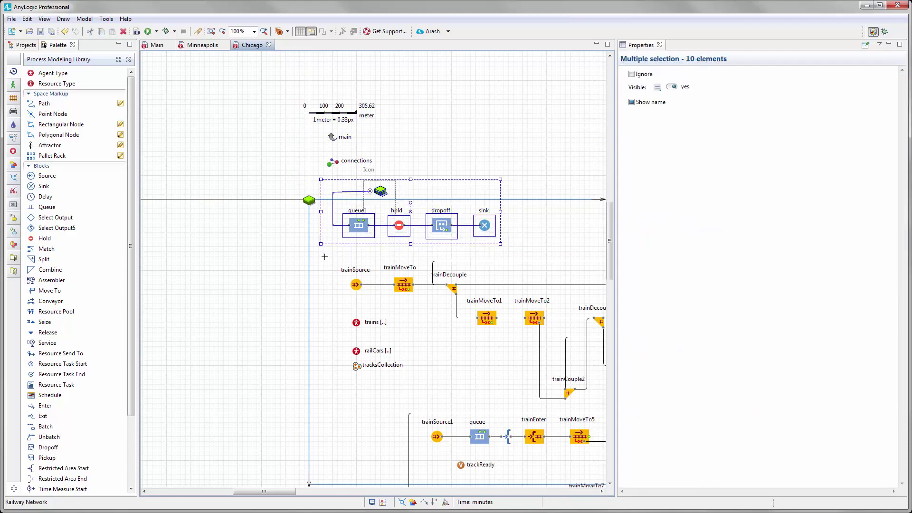
{"action": "left_click", "coordinate": [326, 260]}
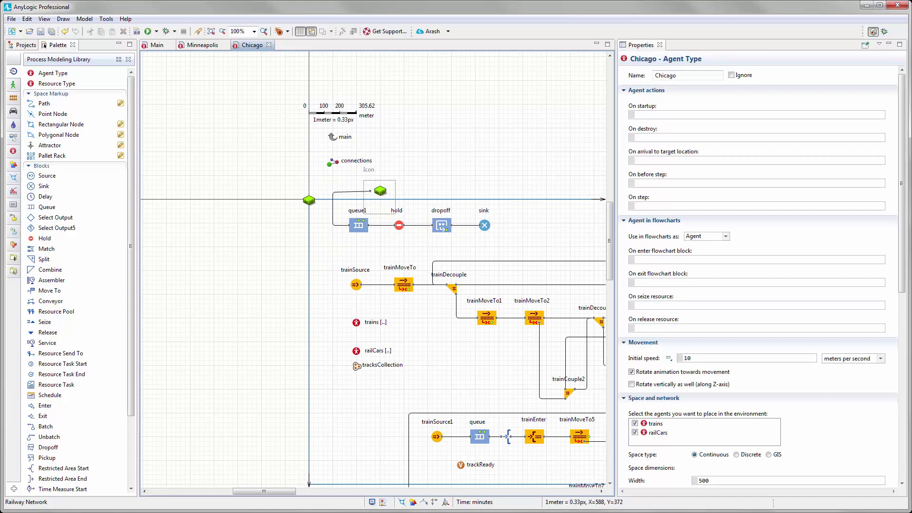
Delete the trainSource block from the Chicago flowchart
{"action": "scroll", "coordinate": [359, 342], "scroll_direction": "up", "scroll_amount": 3}
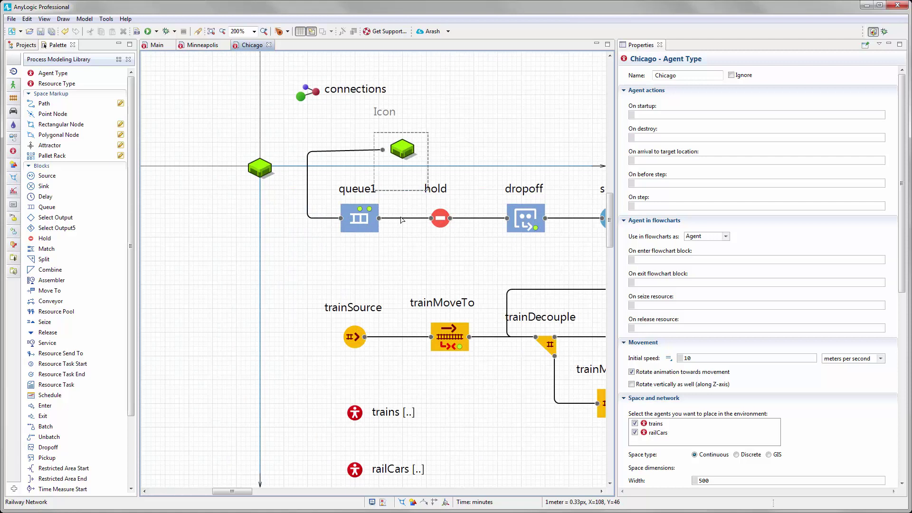
{"action": "left_click", "coordinate": [524, 215]}
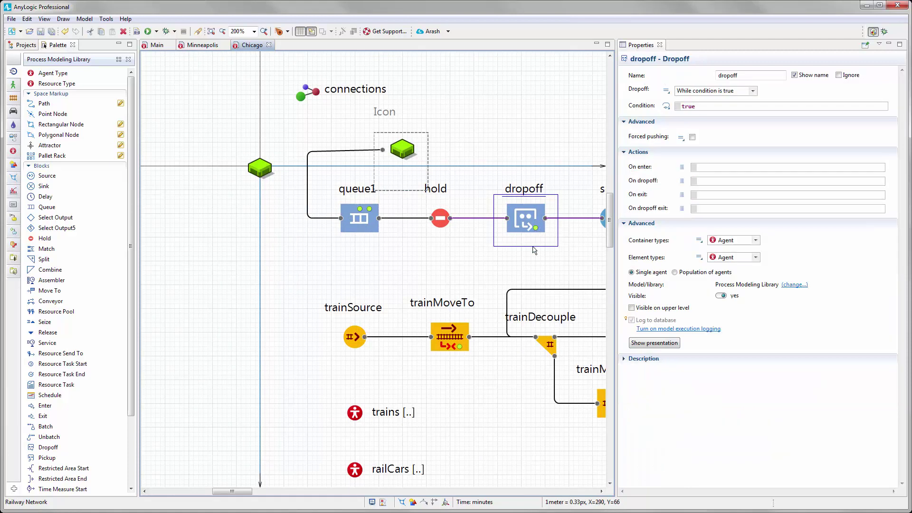
{"action": "scroll", "coordinate": [436, 260], "scroll_direction": "down", "scroll_amount": 2}
{"action": "left_click", "coordinate": [332, 304]}
{"action": "key", "text": "Delete"}
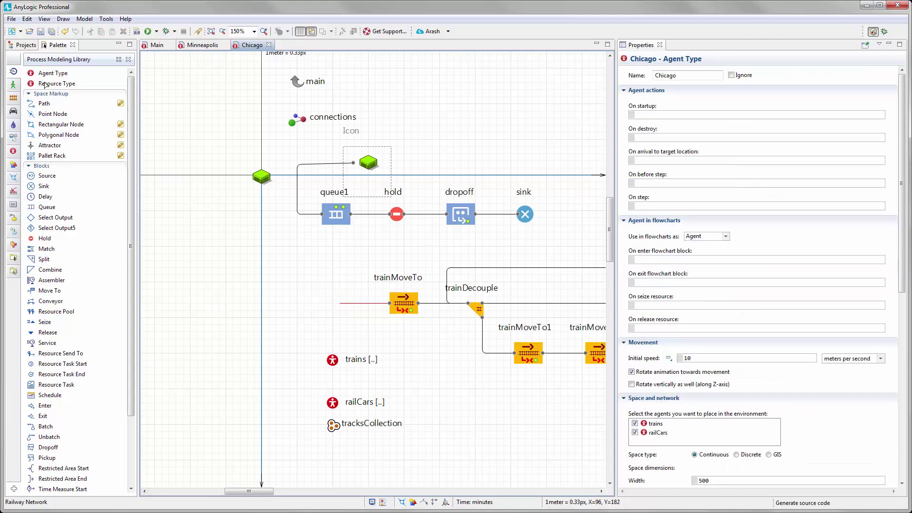
Add a Train Enter block before trainMoveTo and connect dropoff's lower port into it
{"action": "left_click", "coordinate": [13, 98]}
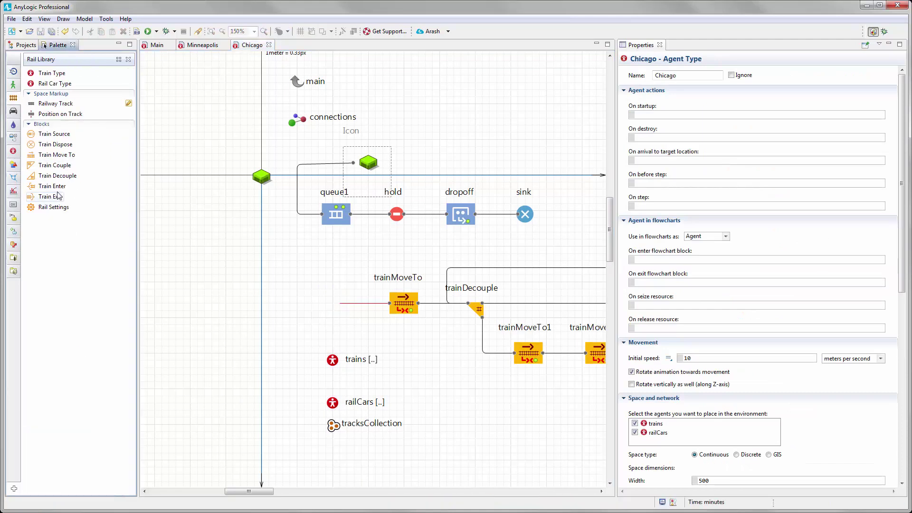
{"action": "left_click_drag", "start_coordinate": [48, 191], "coordinate": [336, 311]}
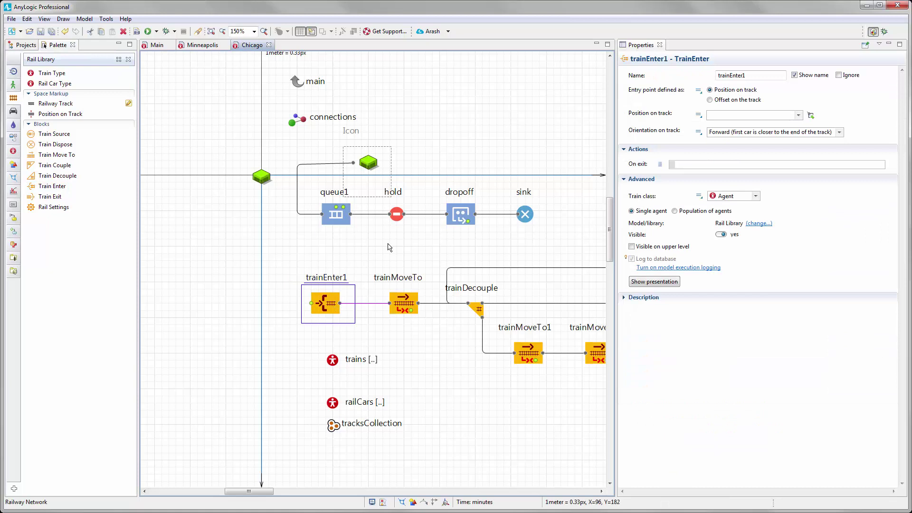
{"action": "double_click", "coordinate": [469, 224]}
{"action": "left_click", "coordinate": [468, 239]}
{"action": "left_click", "coordinate": [276, 239]}
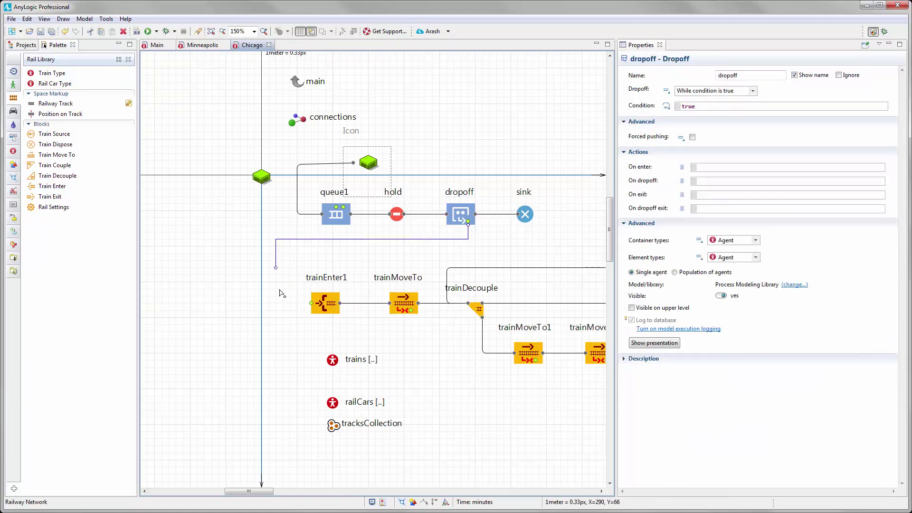
{"action": "left_click", "coordinate": [312, 303]}
Inspect trainEnter1's settings and pan toward the railway track layout
{"action": "left_click_drag", "start_coordinate": [348, 323], "coordinate": [381, 320]}
{"action": "scroll", "coordinate": [369, 311], "scroll_direction": "down", "scroll_amount": 1}
{"action": "scroll", "coordinate": [331, 287], "scroll_direction": "up", "scroll_amount": 1}
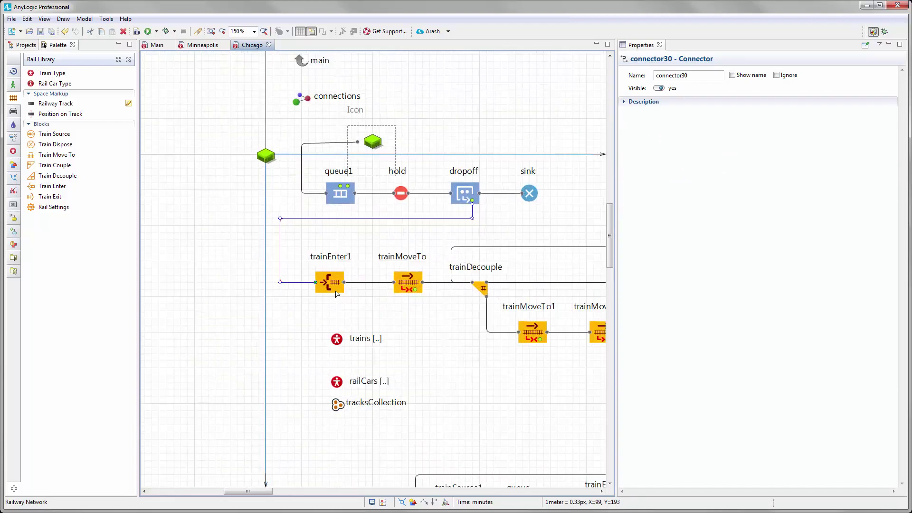
{"action": "left_click", "coordinate": [331, 287]}
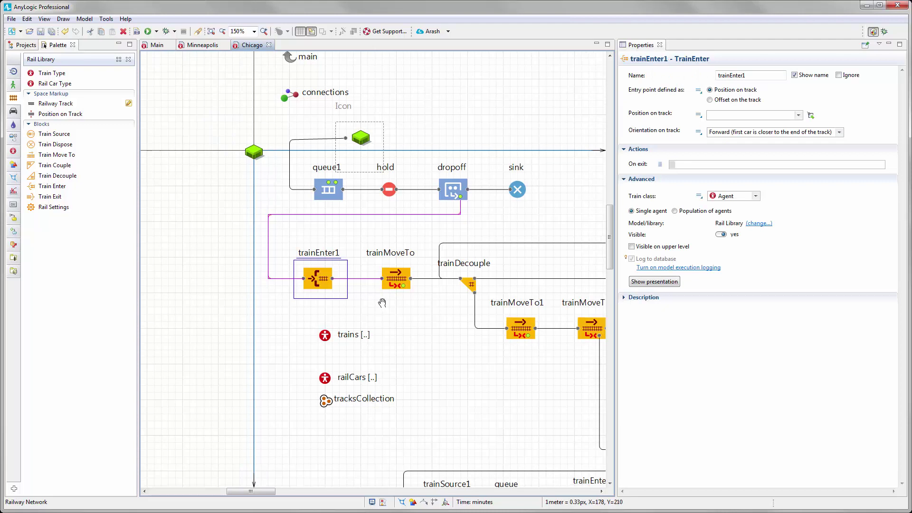
{"action": "left_click_drag", "start_coordinate": [385, 304], "coordinate": [387, 305]}
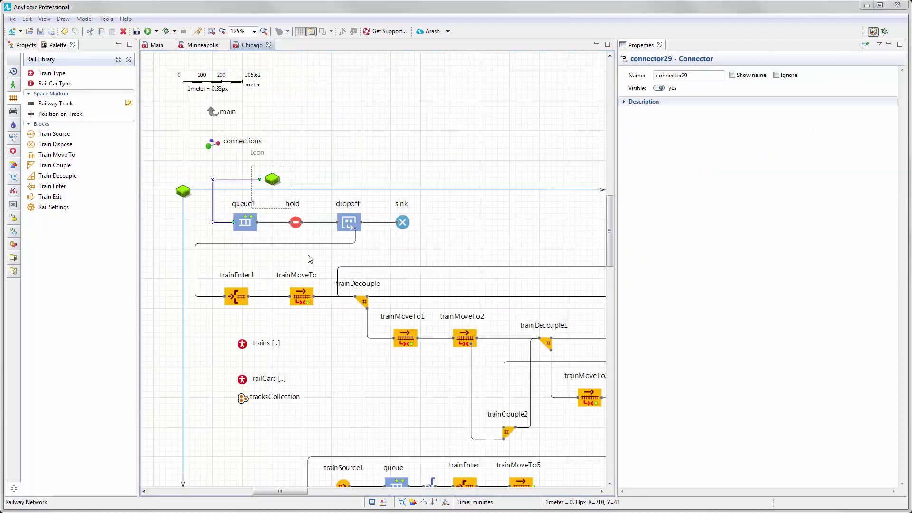
{"action": "left_click_drag", "start_coordinate": [309, 258], "coordinate": [291, 238]}
{"action": "scroll", "coordinate": [301, 224], "scroll_direction": "down", "scroll_amount": 3}
{"action": "left_click", "coordinate": [235, 252]}
Set trainEnter1's train class to Train and its entry position to pointOnTrack
{"action": "scroll", "coordinate": [500, 204], "scroll_direction": "up", "scroll_amount": 4}
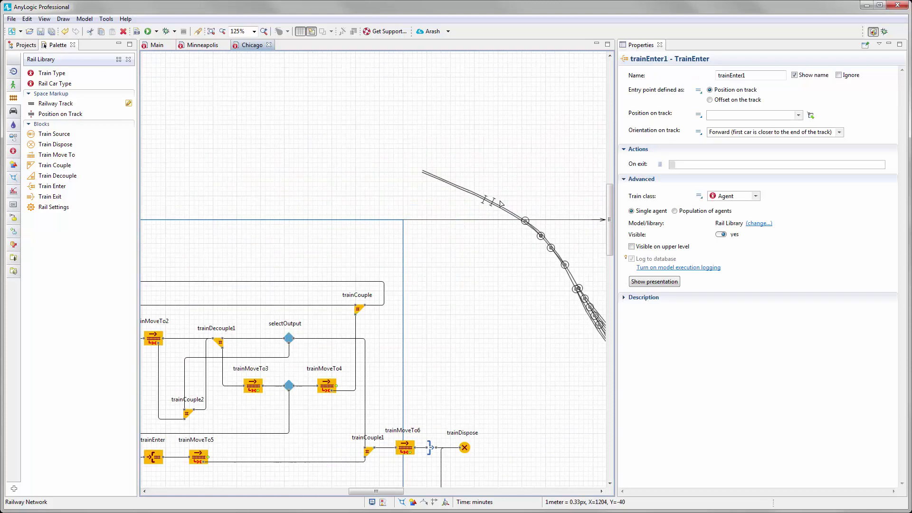
{"action": "scroll", "coordinate": [506, 234], "scroll_direction": "down", "scroll_amount": 4}
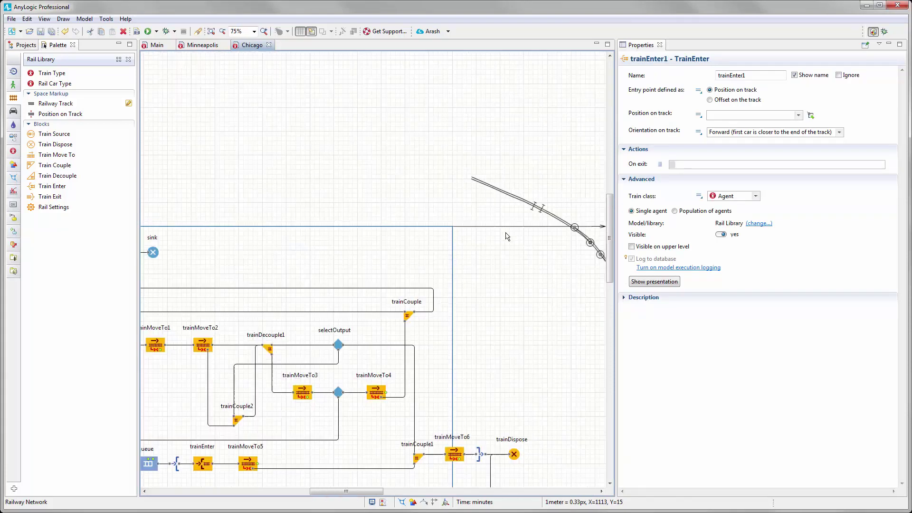
{"action": "scroll", "coordinate": [231, 280], "scroll_direction": "up", "scroll_amount": 2}
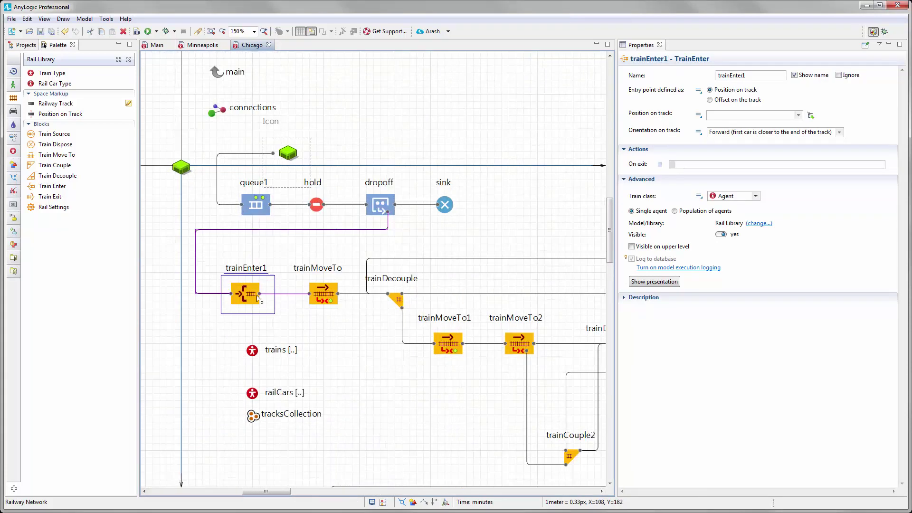
{"action": "left_click", "coordinate": [756, 196]}
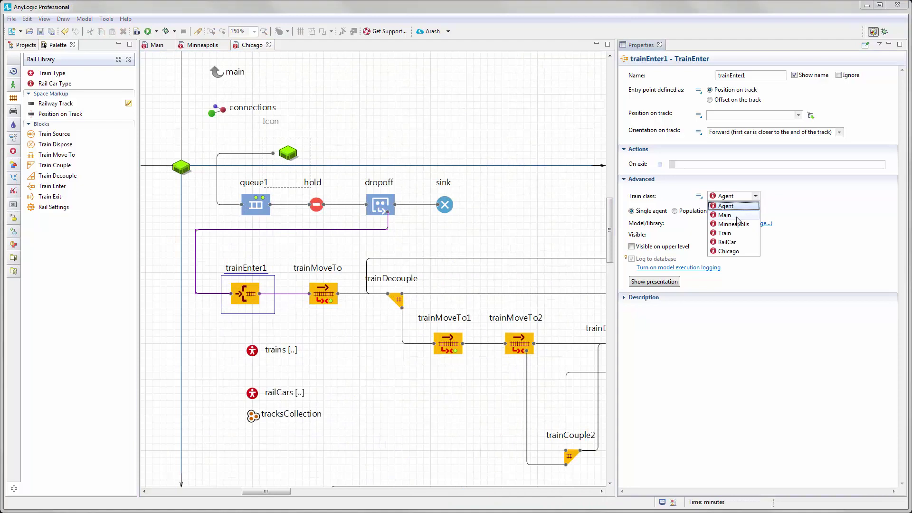
{"action": "left_click", "coordinate": [746, 212]}
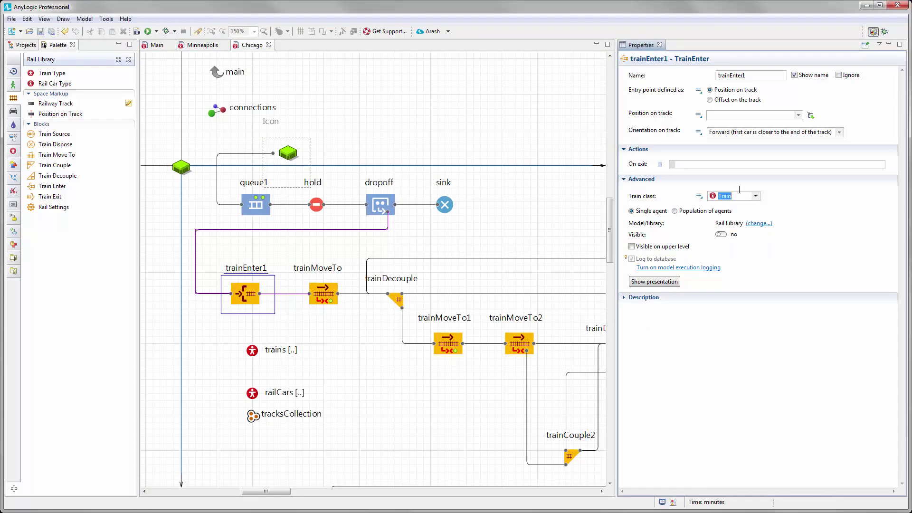
{"action": "left_click", "coordinate": [799, 116]}
{"action": "left_click", "coordinate": [739, 127]}
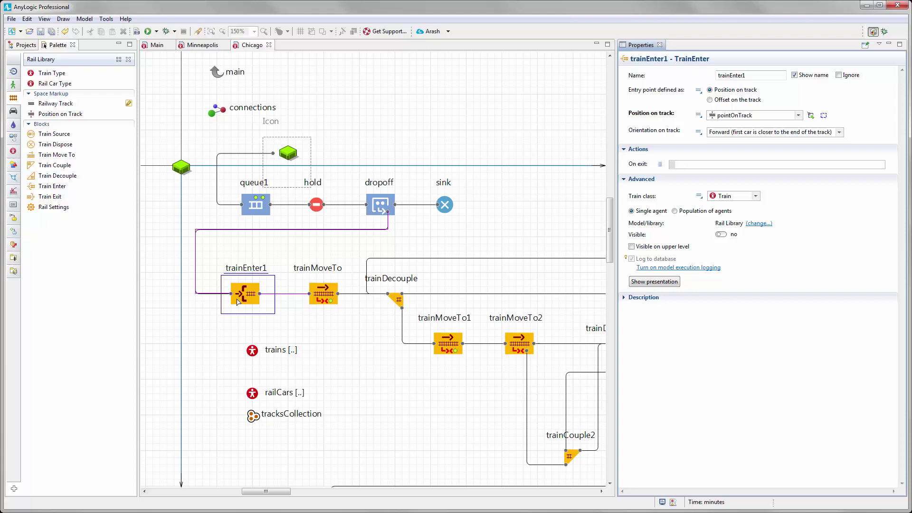
{"action": "left_click_drag", "start_coordinate": [344, 323], "coordinate": [336, 297]}
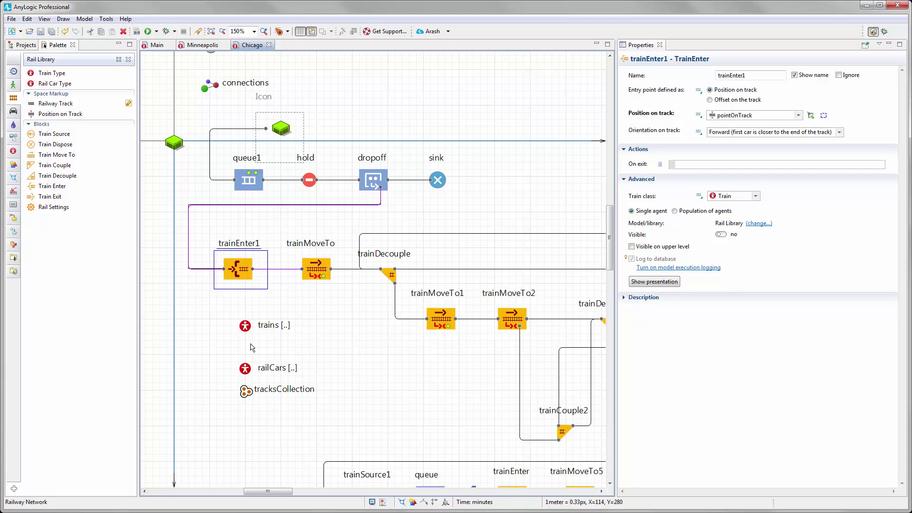
Begin trainEnter1's On exit code with a for loop over train.size() cars
{"action": "left_click", "coordinate": [698, 165]}
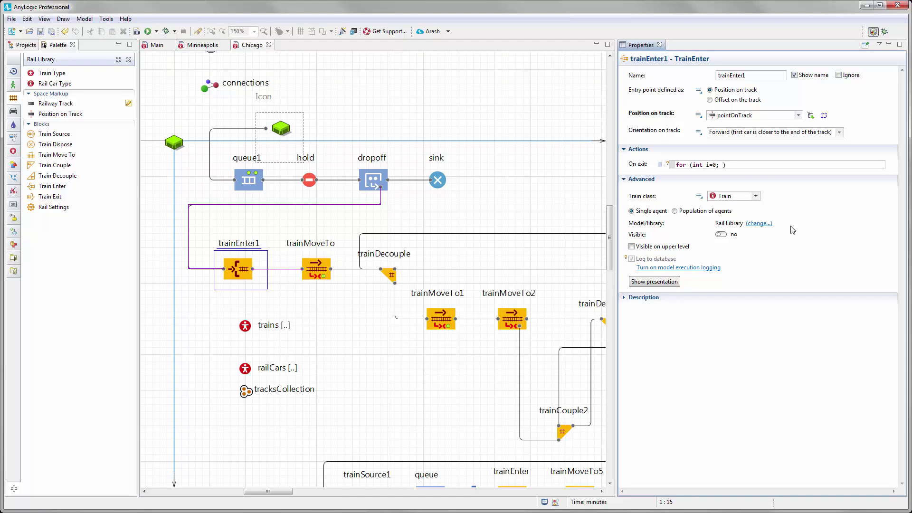
{"action": "type", "text": "train"}
{"action": "key", "text": "ctrl+space"}
{"action": "type", "text": "n.si"}
{"action": "key", "text": "ctrl+space"}
{"action": "key", "text": "Return"}
{"action": "type", "text": "; i++"}
{"action": "key", "text": "Return"}
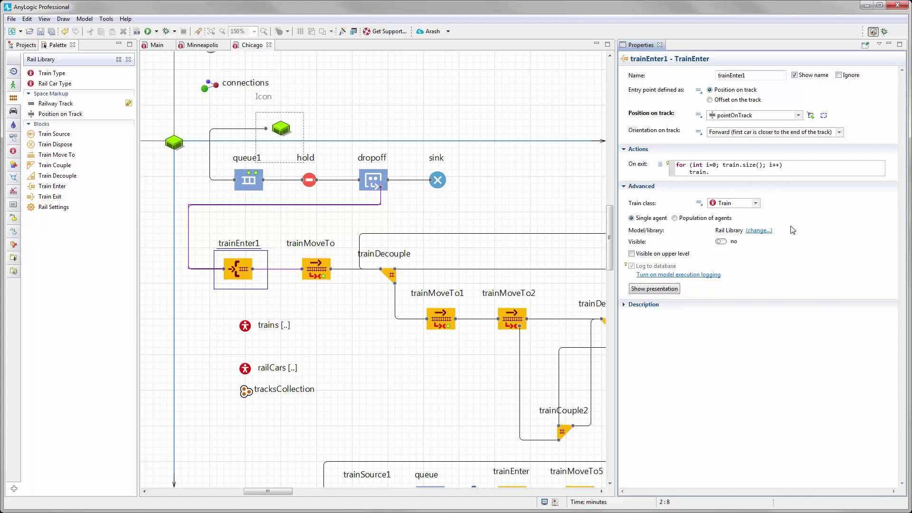
Make the loop body call train.getCar(i).goToPopulation(railCars) for each car
{"action": "type", "text": "train.getCar"}
{"action": "key", "text": "ctrl+space"}
{"action": "key", "text": "Return"}
{"action": "type", "text": ".goto"}
{"action": "key", "text": "ctrl+space"}
{"action": "key", "text": "Return"}
{"action": "double_click", "coordinate": [765, 172]}
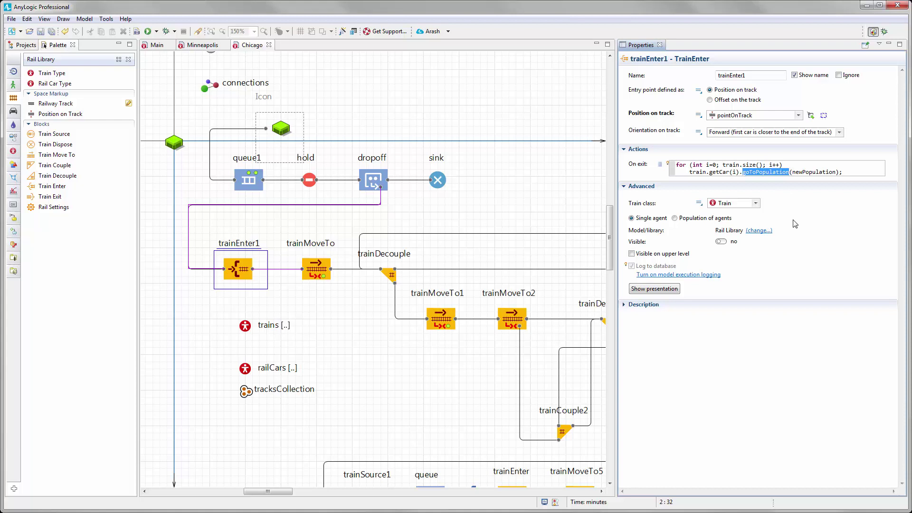
{"action": "double_click", "coordinate": [812, 172]}
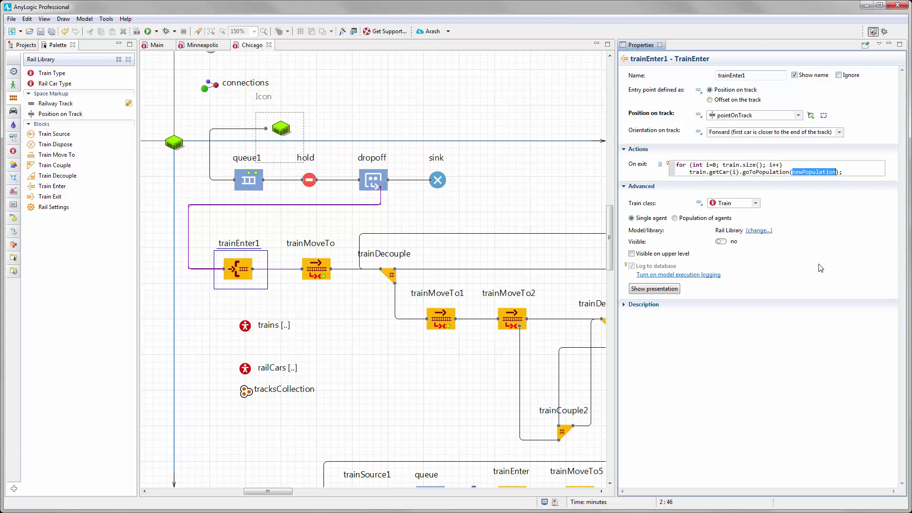
{"action": "type", "text": "railCa"}
{"action": "key", "text": "ctrl+space"}
{"action": "key", "text": "Down"}
{"action": "key", "text": "Up"}
{"action": "key", "text": "Return"}
Add train.goToPopulation(trains) after the loop and build, which reports a type-mismatch error
{"action": "key", "text": "Return"}
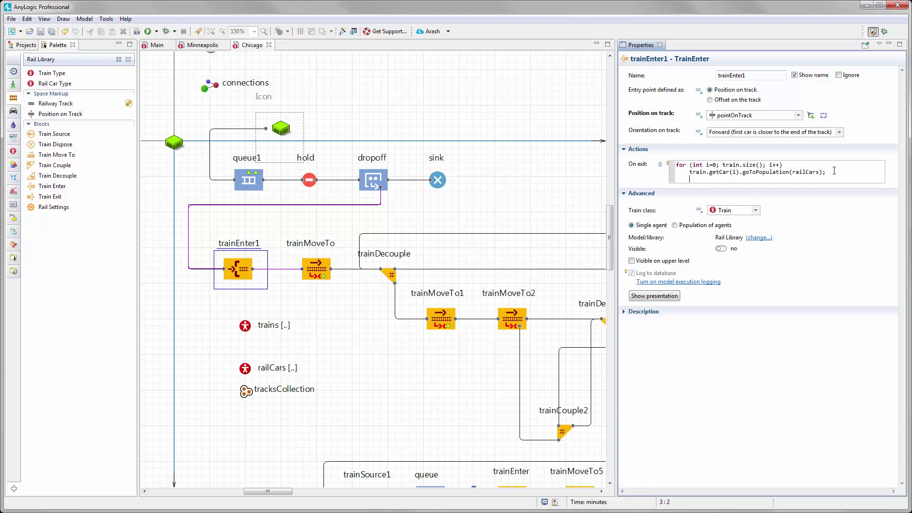
{"action": "double_click", "coordinate": [730, 166]}
{"action": "left_click", "coordinate": [687, 180]}
{"action": "key", "text": "Return"}
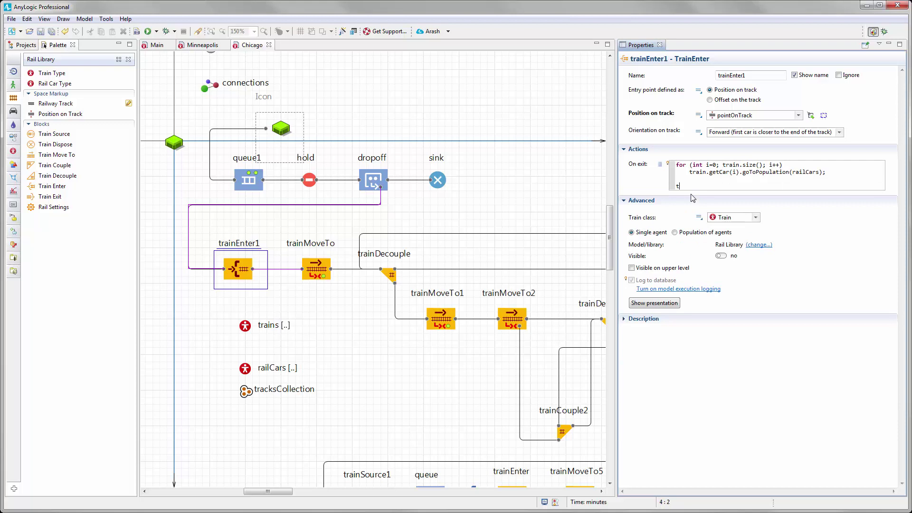
{"action": "type", "text": "train.goto"}
{"action": "key", "text": "ctrl+space"}
{"action": "double_click", "coordinate": [767, 186]}
{"action": "type", "text": "tion(trains);"}
{"action": "left_click", "coordinate": [136, 31]}
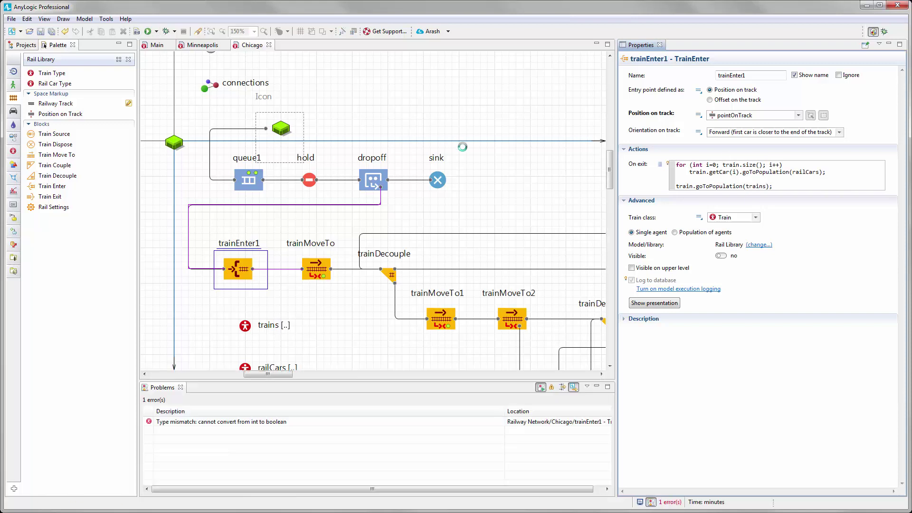
Jump to the error, change the loop condition to i < train.size(), and rebuild cleanly
{"action": "double_click", "coordinate": [232, 422]}
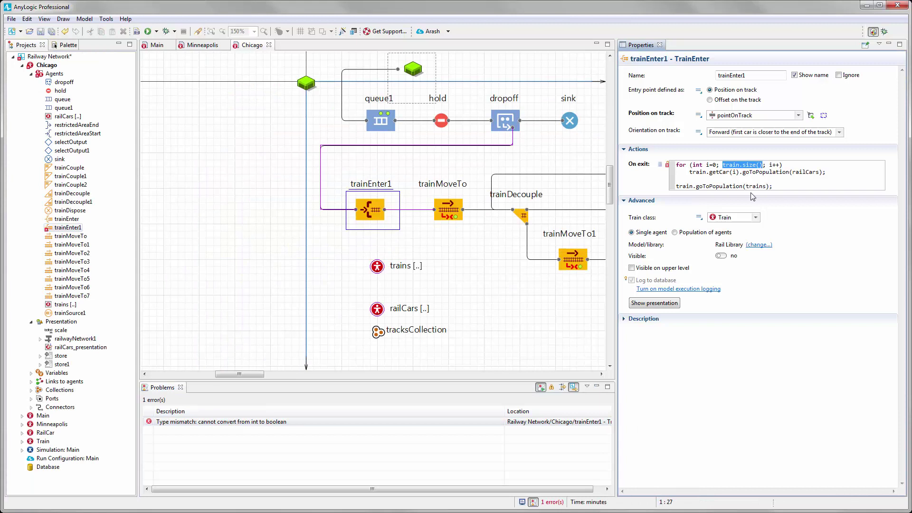
{"action": "left_click", "coordinate": [733, 165]}
{"action": "type", "text": "i<"}
{"action": "left_click", "coordinate": [137, 32]}
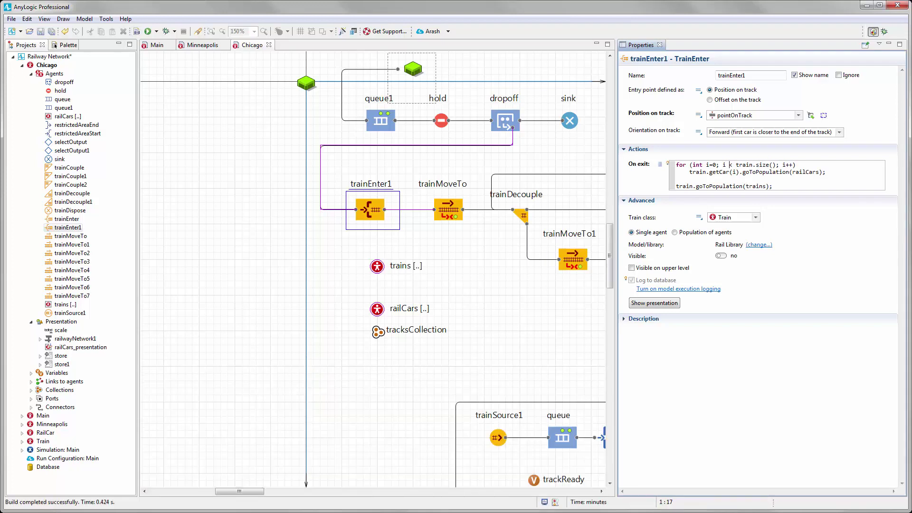
{"action": "left_click_drag", "start_coordinate": [540, 316], "coordinate": [421, 300]}
{"action": "scroll", "coordinate": [421, 300], "scroll_direction": "down", "scroll_amount": 2}
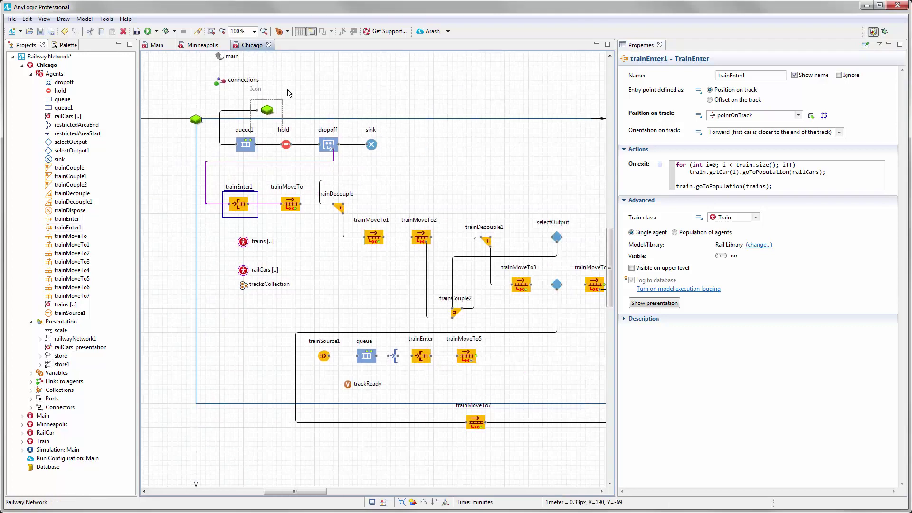
Enter hold.unblock(); as trainMoveTo7's On enter action
{"action": "left_click", "coordinate": [287, 144]}
{"action": "scroll", "coordinate": [399, 335], "scroll_direction": "down", "scroll_amount": 3}
{"action": "left_click", "coordinate": [398, 333]}
{"action": "scroll", "coordinate": [494, 351], "scroll_direction": "right", "scroll_amount": 3}
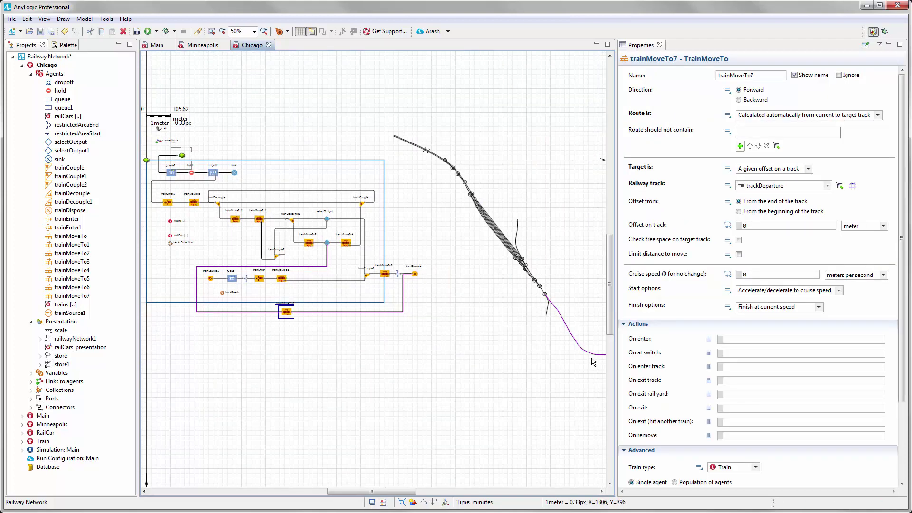
{"action": "scroll", "coordinate": [282, 312], "scroll_direction": "up", "scroll_amount": 5}
{"action": "scroll", "coordinate": [358, 345], "scroll_direction": "up", "scroll_amount": 1}
{"action": "left_click", "coordinate": [743, 340]}
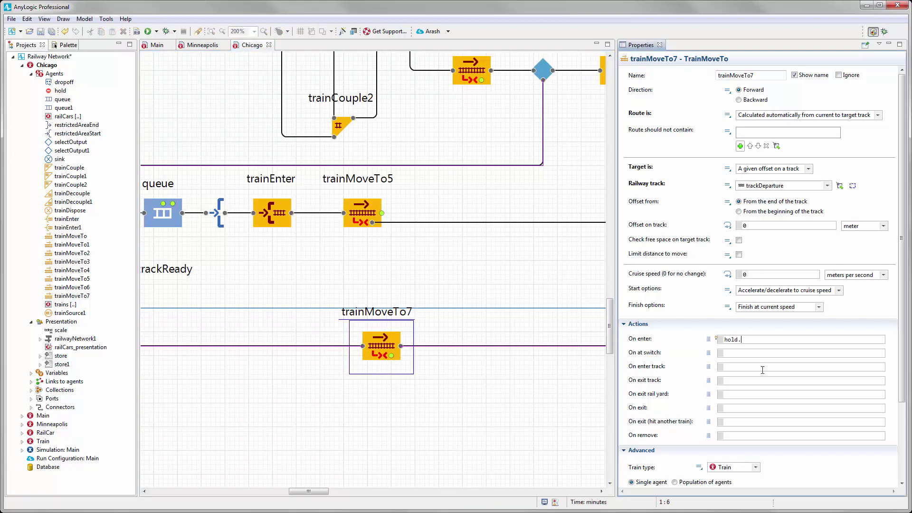
{"action": "key", "text": "ctrl+space"}
{"action": "type", "text": "hold.un"}
{"action": "double_click", "coordinate": [779, 353]}
Pan the Chicago diagram back so the whole flowchart is visible
{"action": "right_click", "coordinate": [566, 338]}
{"action": "left_click_drag", "start_coordinate": [390, 273], "coordinate": [475, 342]}
{"action": "scroll", "coordinate": [475, 342], "scroll_direction": "down", "scroll_amount": 2}
{"action": "left_click_drag", "start_coordinate": [421, 277], "coordinate": [561, 431]}
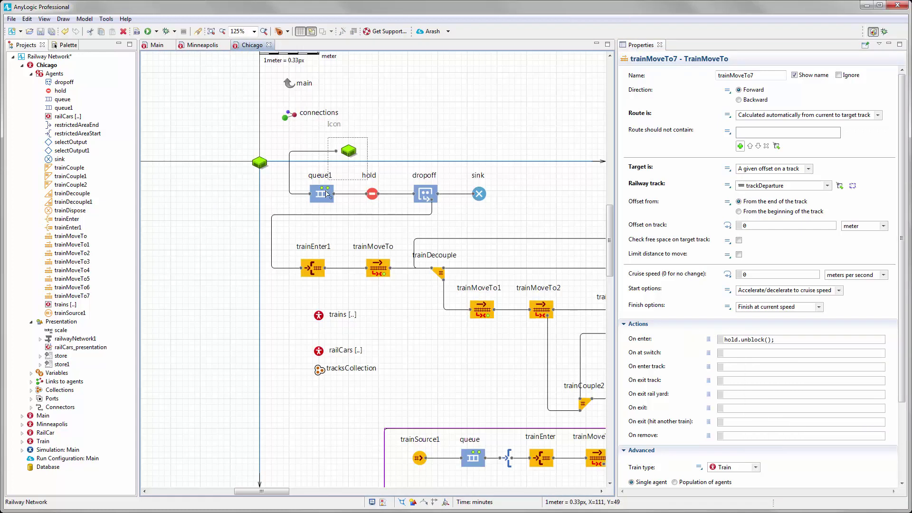
{"action": "left_click_drag", "start_coordinate": [429, 331], "coordinate": [337, 241]}
{"action": "scroll", "coordinate": [318, 235], "scroll_direction": "down", "scroll_amount": 2}
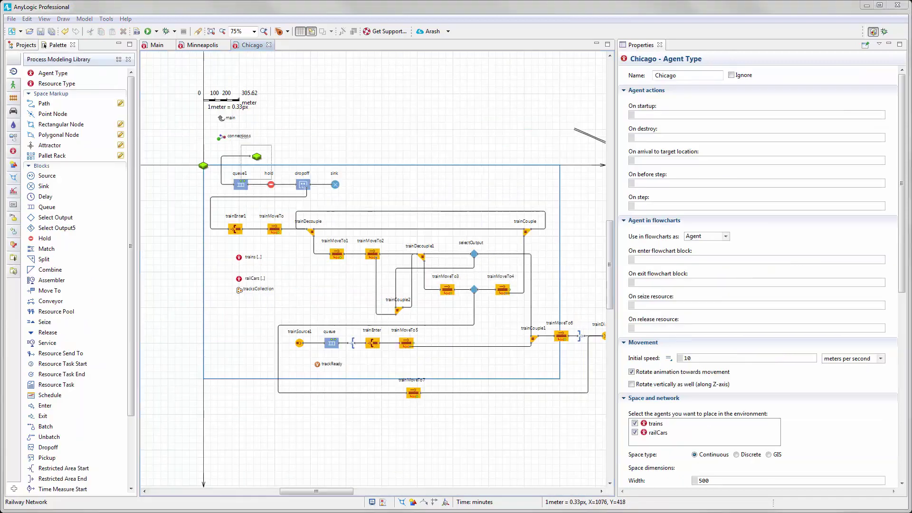
On Main, place a moveTo block between minneapolis and chicago and connect minneapolis to it
{"action": "left_click", "coordinate": [156, 45]}
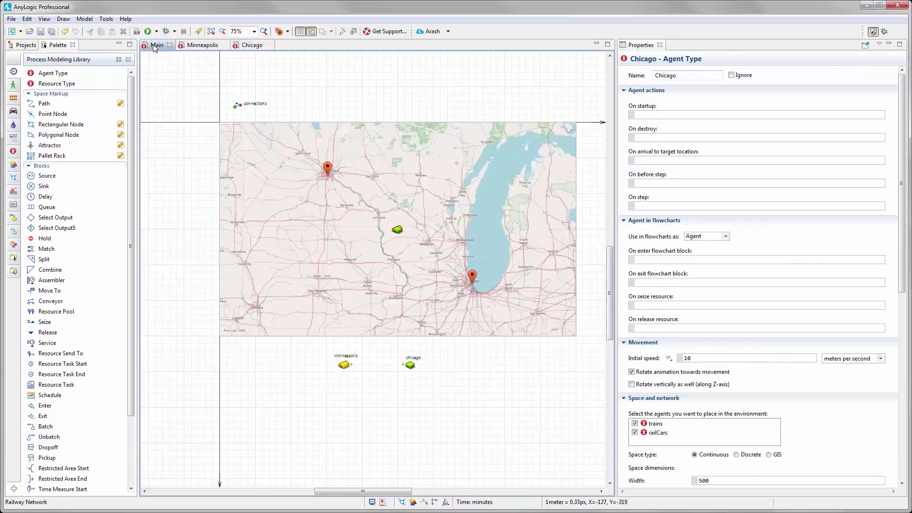
{"action": "scroll", "coordinate": [404, 366], "scroll_direction": "up", "scroll_amount": 2}
{"action": "scroll", "coordinate": [389, 360], "scroll_direction": "up", "scroll_amount": 3}
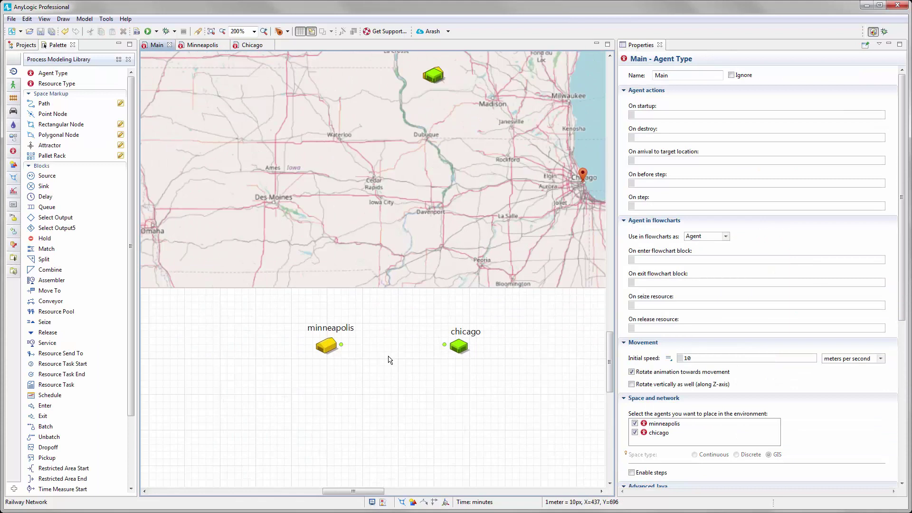
{"action": "scroll", "coordinate": [384, 356], "scroll_direction": "down", "scroll_amount": 2}
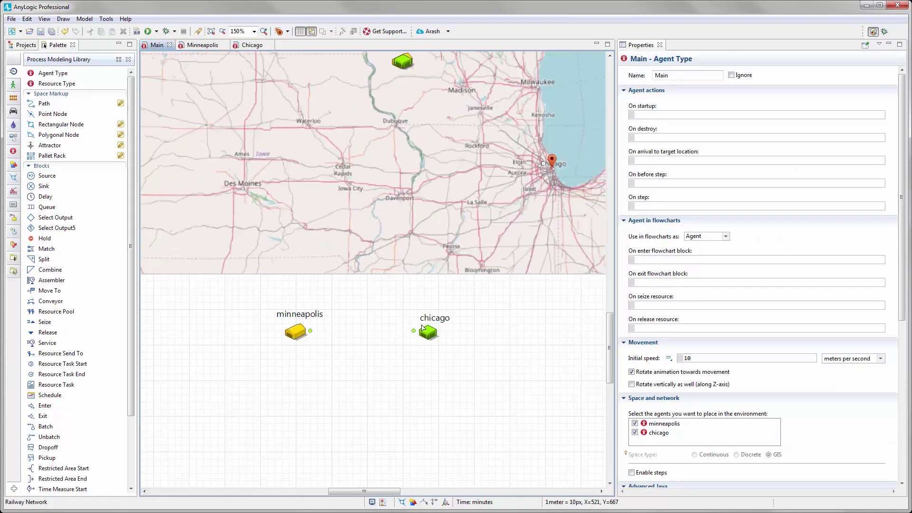
{"action": "scroll", "coordinate": [240, 261], "scroll_direction": "down", "scroll_amount": 3}
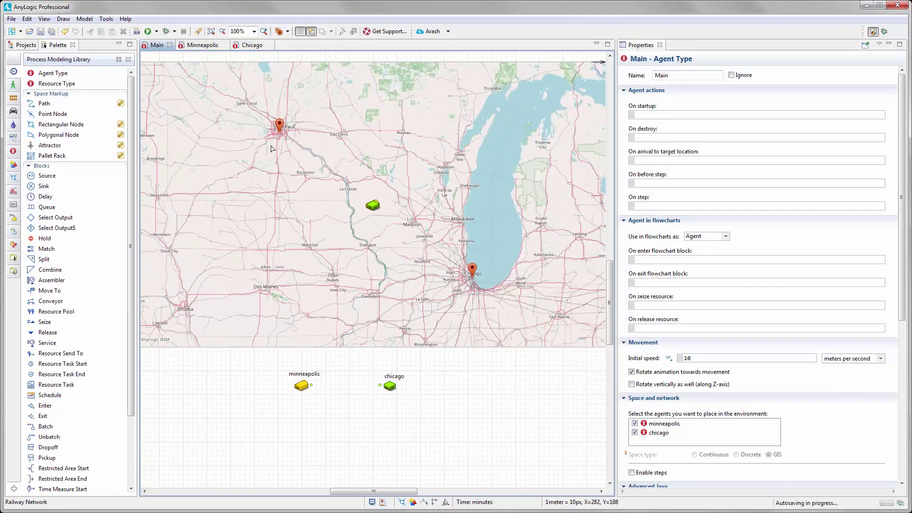
{"action": "left_click_drag", "start_coordinate": [391, 415], "coordinate": [395, 350]}
{"action": "scroll", "coordinate": [350, 336], "scroll_direction": "up", "scroll_amount": 2}
{"action": "left_click_drag", "start_coordinate": [351, 331], "coordinate": [362, 328]}
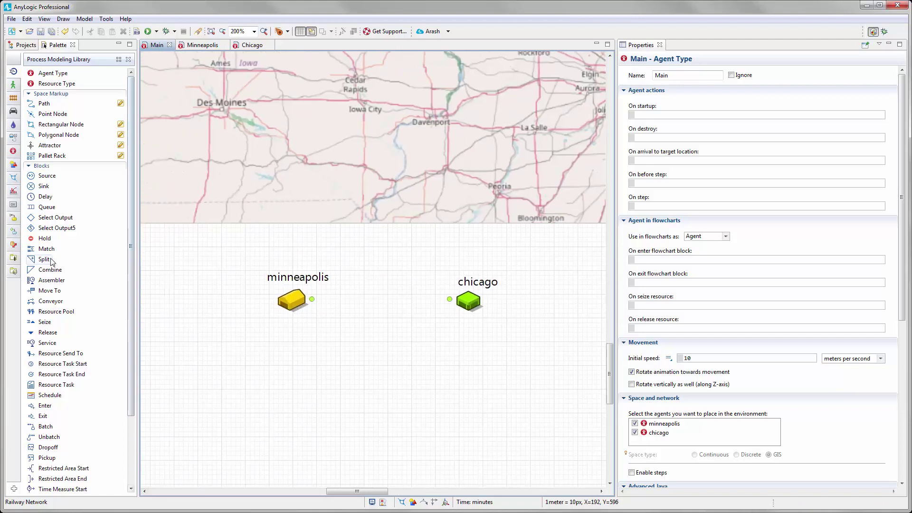
{"action": "left_click_drag", "start_coordinate": [49, 290], "coordinate": [398, 295]}
{"action": "scroll", "coordinate": [330, 325], "scroll_direction": "up", "scroll_amount": 2}
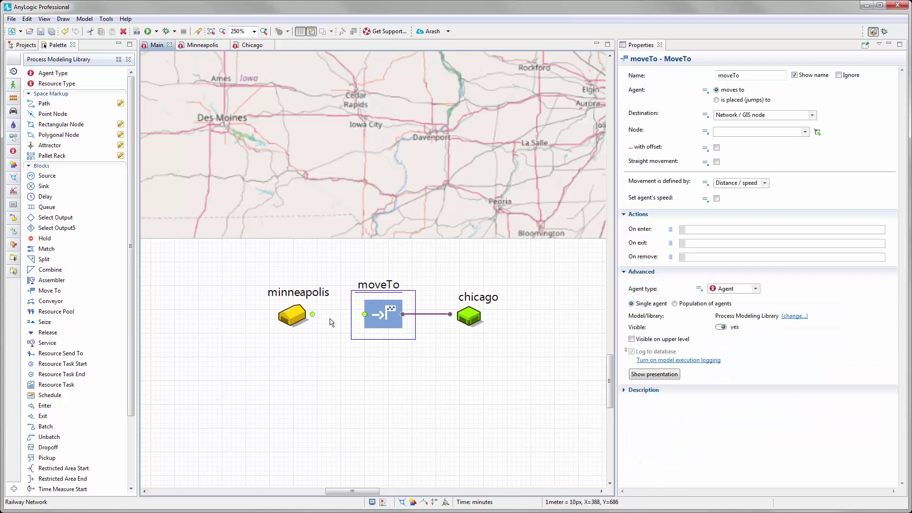
{"action": "left_click_drag", "start_coordinate": [304, 315], "coordinate": [383, 312]}
{"action": "left_click", "coordinate": [360, 332]}
{"action": "scroll", "coordinate": [360, 332], "scroll_direction": "down", "scroll_amount": 4}
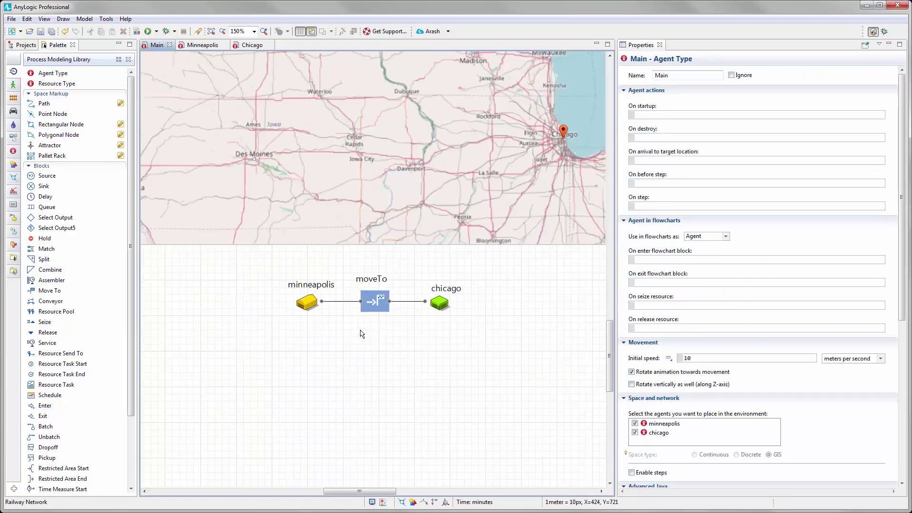
Check the source block settings in the Minneapolis agent's diagram
{"action": "left_click", "coordinate": [325, 334]}
{"action": "scroll", "coordinate": [350, 382], "scroll_direction": "down", "scroll_amount": 1}
{"action": "left_click", "coordinate": [202, 45]}
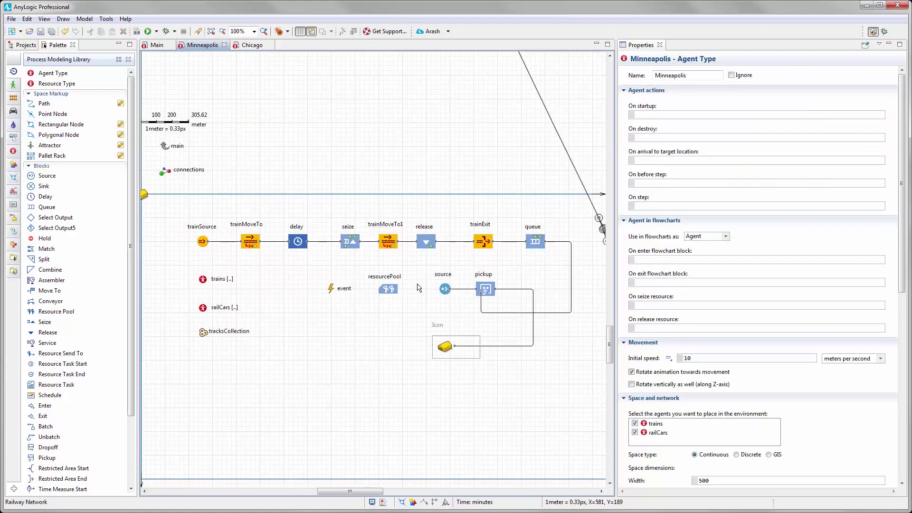
{"action": "left_click", "coordinate": [445, 289]}
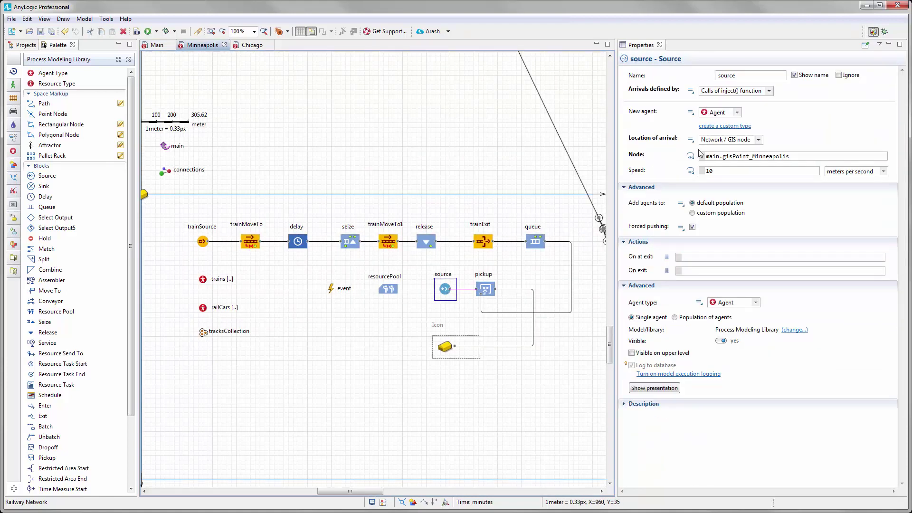
{"action": "left_click", "coordinate": [157, 44]}
{"action": "scroll", "coordinate": [397, 359], "scroll_direction": "up", "scroll_amount": 2}
Set moveTo's node to gisPoint_Chicago with agent speed 50 miles per hour
{"action": "left_click", "coordinate": [395, 356]}
{"action": "scroll", "coordinate": [414, 394], "scroll_direction": "down", "scroll_amount": 2}
{"action": "left_click_drag", "start_coordinate": [398, 403], "coordinate": [375, 413]}
{"action": "left_click", "coordinate": [805, 131]}
{"action": "left_click", "coordinate": [757, 145]}
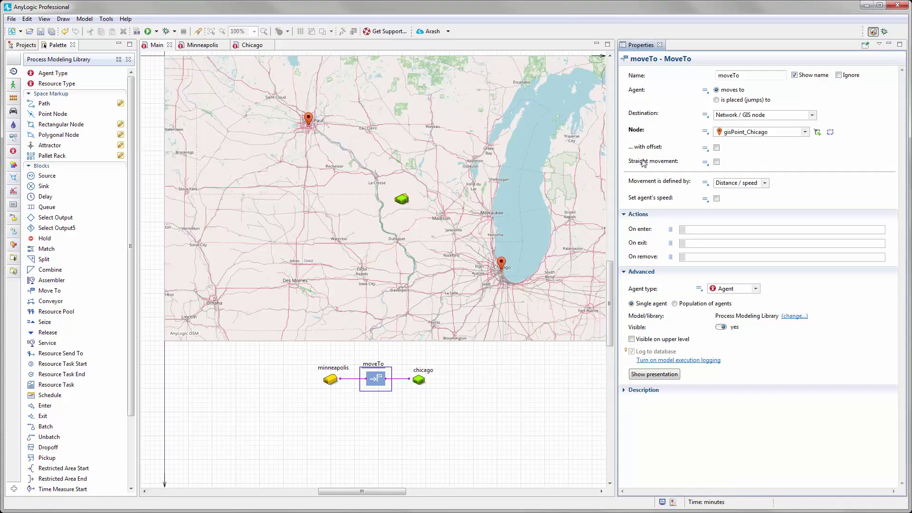
{"action": "left_click", "coordinate": [716, 198]}
{"action": "left_click", "coordinate": [728, 213]}
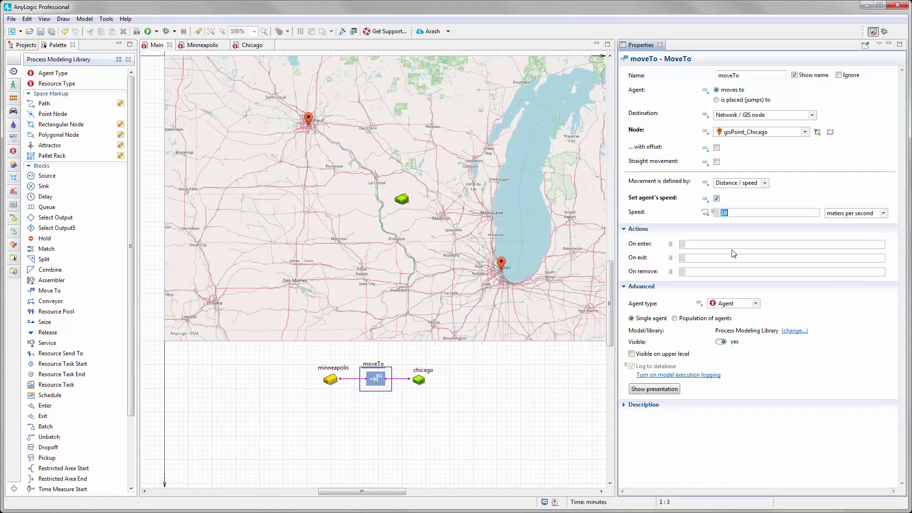
{"action": "type", "text": "50"}
{"action": "left_click", "coordinate": [884, 213]}
{"action": "left_click", "coordinate": [836, 270]}
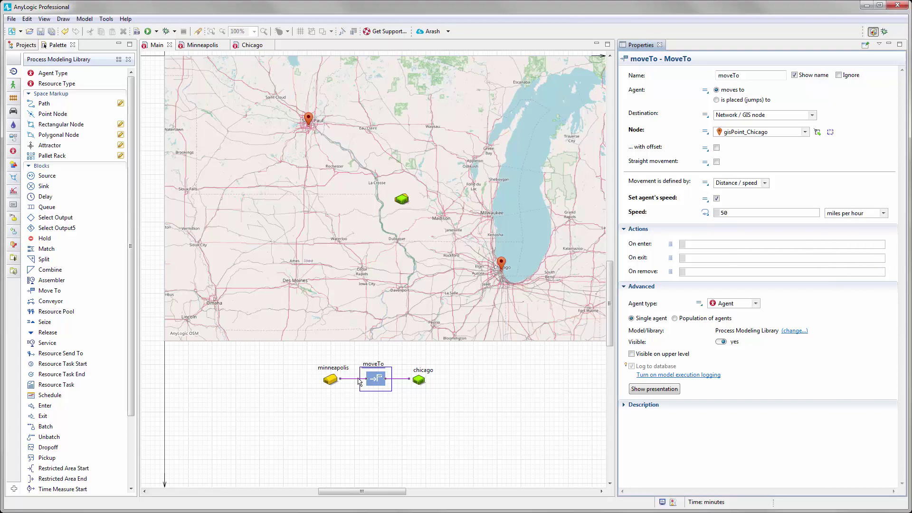
{"action": "left_click", "coordinate": [440, 407]}
{"action": "left_click_drag", "start_coordinate": [466, 378], "coordinate": [480, 410]}
{"action": "scroll", "coordinate": [426, 411], "scroll_direction": "down", "scroll_amount": 1}
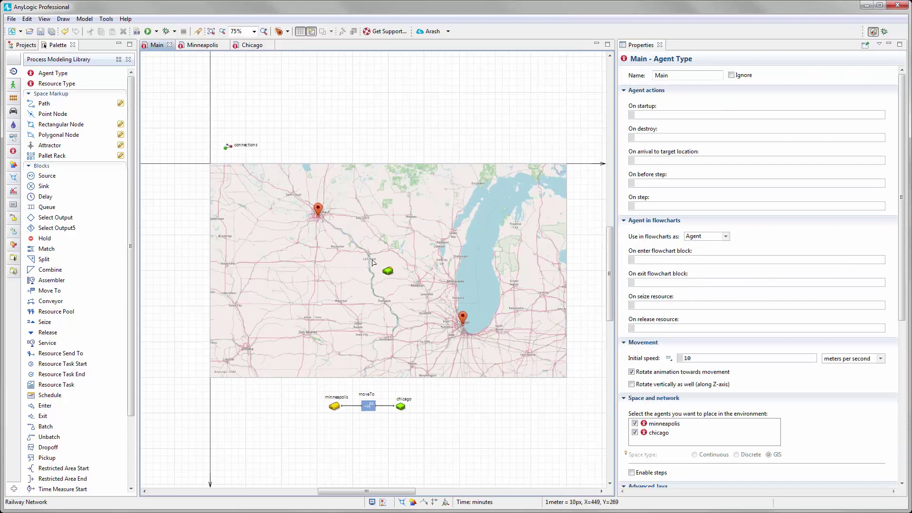
Set the GIS map's road type to Rail
{"action": "left_click", "coordinate": [426, 289]}
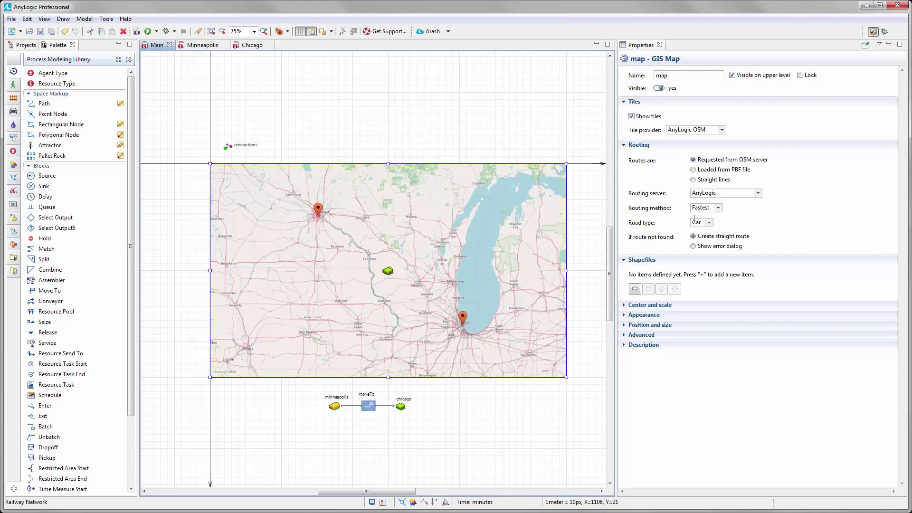
{"action": "left_click", "coordinate": [709, 223]}
{"action": "left_click", "coordinate": [698, 238]}
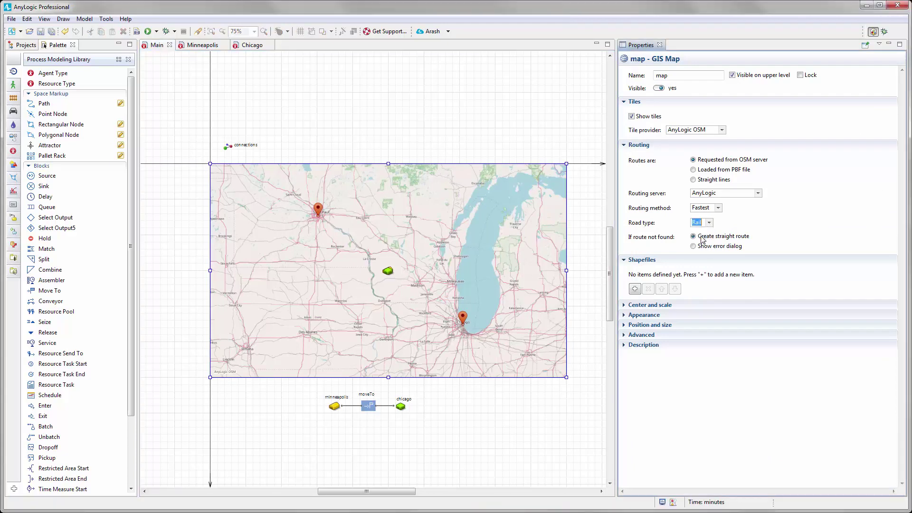
{"action": "left_click", "coordinate": [486, 403]}
{"action": "scroll", "coordinate": [323, 357], "scroll_direction": "up", "scroll_amount": 2}
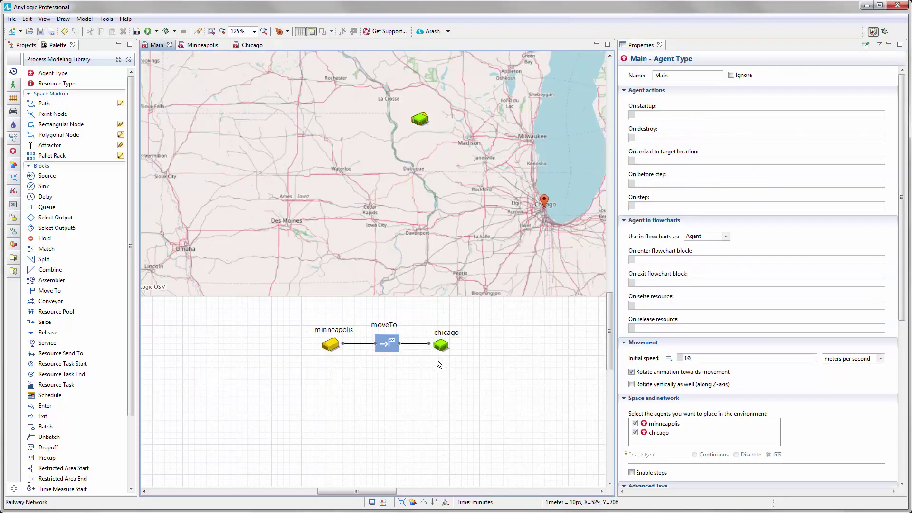
Copy the return true; On click code from Minneapolis's warehouse icon group
{"action": "left_click", "coordinate": [329, 345]}
{"action": "left_click", "coordinate": [441, 345]}
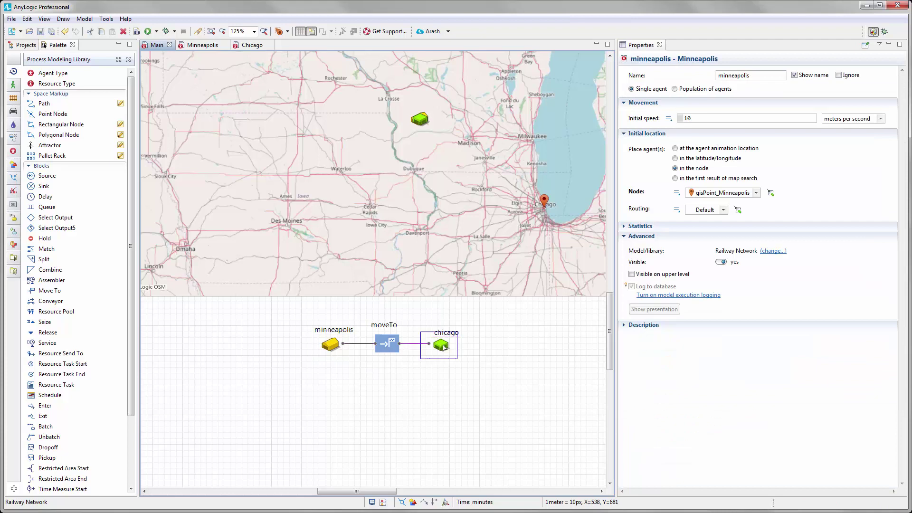
{"action": "scroll", "coordinate": [256, 122], "scroll_direction": "up", "scroll_amount": 2}
{"action": "left_click", "coordinate": [202, 46]}
{"action": "left_click_drag", "start_coordinate": [271, 288], "coordinate": [348, 295]}
{"action": "left_click_drag", "start_coordinate": [383, 330], "coordinate": [264, 272]}
{"action": "scroll", "coordinate": [375, 309], "scroll_direction": "up", "scroll_amount": 2}
{"action": "left_click", "coordinate": [417, 287]}
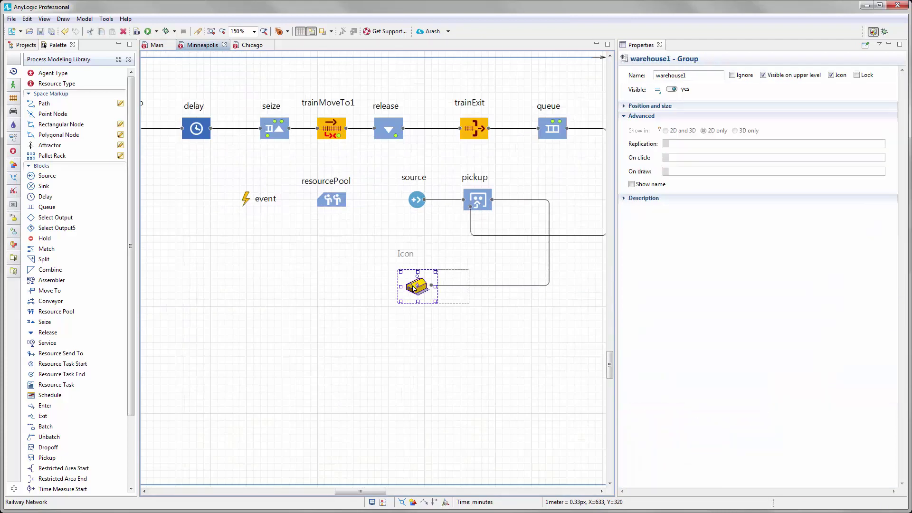
{"action": "left_click", "coordinate": [697, 158]}
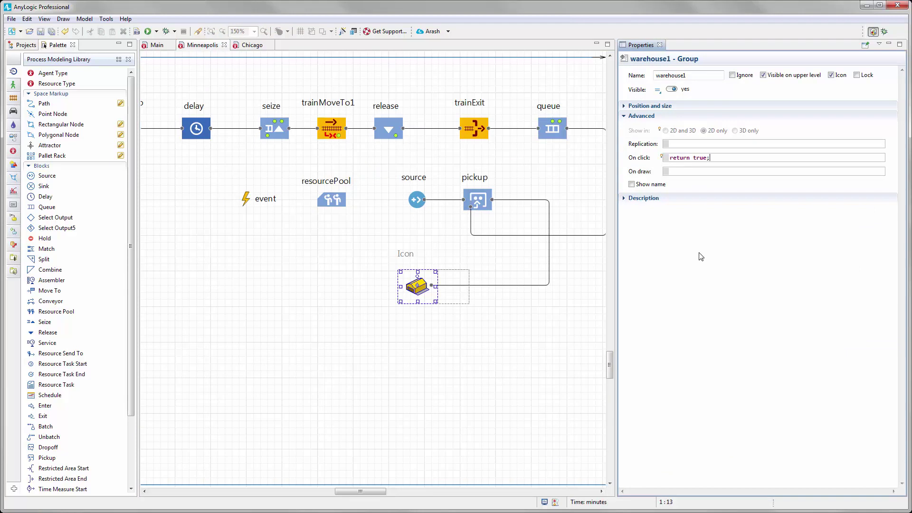
{"action": "triple_click", "coordinate": [685, 160]}
{"action": "key", "text": "ctrl+c"}
Paste return true; into the On click code of Chicago's store icon group
{"action": "left_click", "coordinate": [252, 45]}
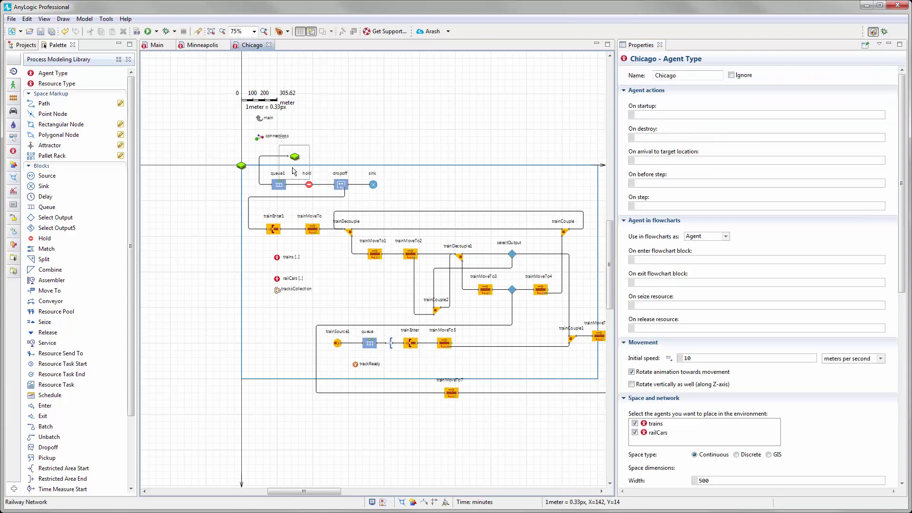
{"action": "left_click", "coordinate": [295, 159]}
{"action": "left_click", "coordinate": [672, 160]}
{"action": "key", "text": "ctrl+v"}
{"action": "left_click_drag", "start_coordinate": [190, 124], "coordinate": [198, 102]}
{"action": "left_click", "coordinate": [208, 146]}
{"action": "left_click_drag", "start_coordinate": [223, 232], "coordinate": [206, 219]}
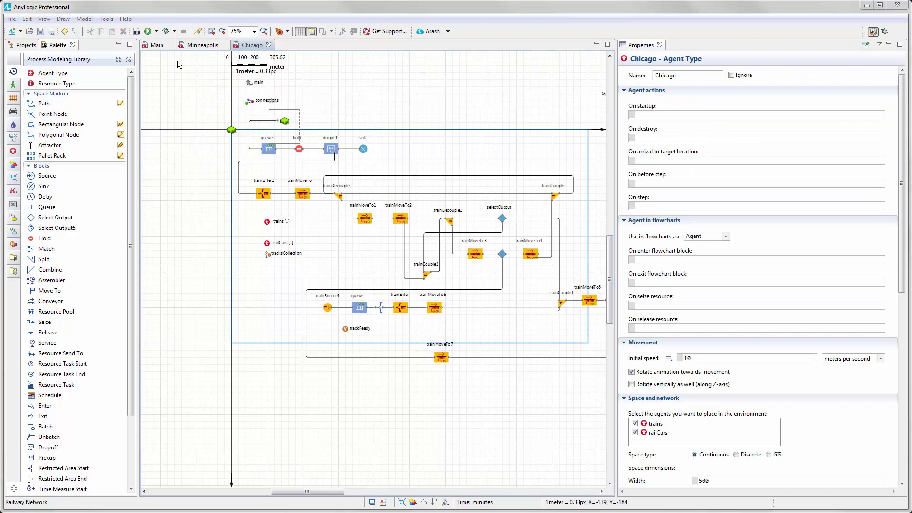
Launch the Railway Network : Simulation experiment from Main
{"action": "left_click", "coordinate": [157, 45]}
{"action": "left_click_drag", "start_coordinate": [417, 186], "coordinate": [401, 242]}
{"action": "scroll", "coordinate": [406, 214], "scroll_direction": "down", "scroll_amount": 2}
{"action": "left_click", "coordinate": [156, 31]}
{"action": "left_click", "coordinate": [204, 45]}
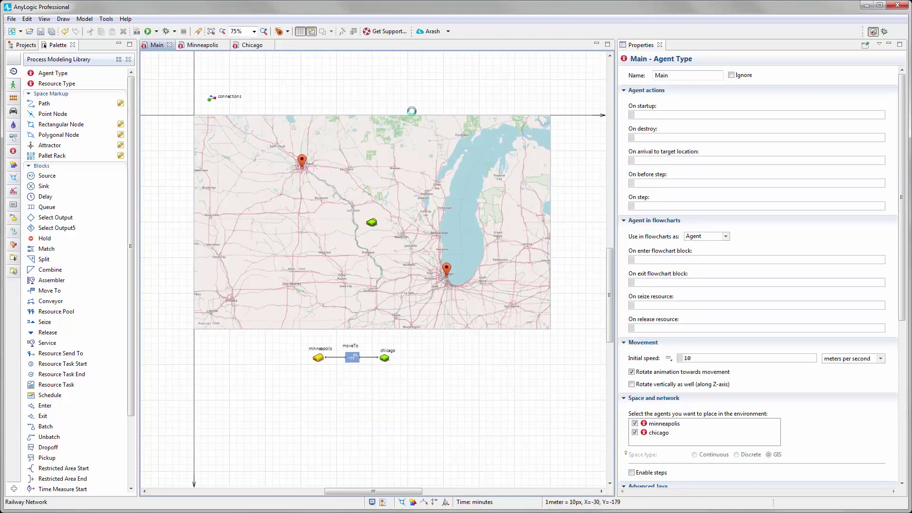
{"action": "left_click_drag", "start_coordinate": [386, 9], "coordinate": [485, 94]}
Start the run and drill into the minneapolis agent's yard flowchart and tracks
{"action": "left_click", "coordinate": [160, 158]}
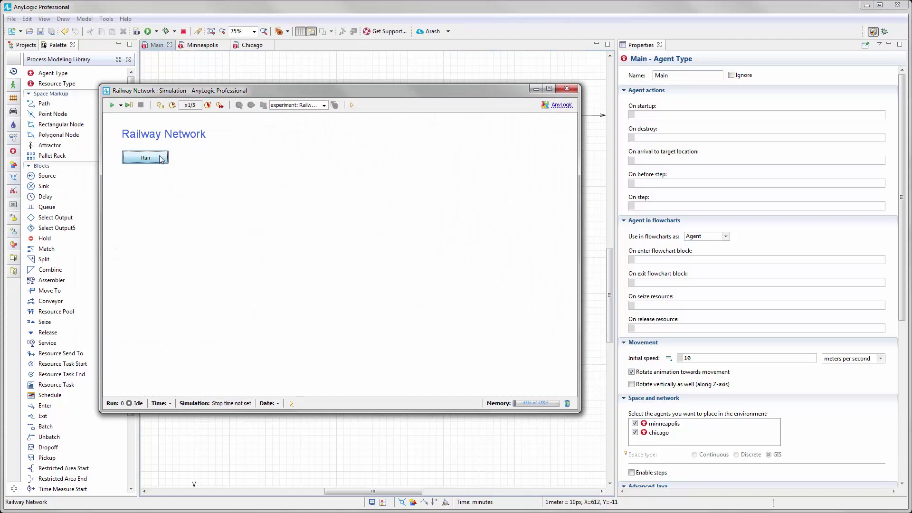
{"action": "scroll", "coordinate": [316, 273], "scroll_direction": "down", "scroll_amount": 3}
{"action": "scroll", "coordinate": [304, 253], "scroll_direction": "down", "scroll_amount": 2}
{"action": "left_click", "coordinate": [281, 360]}
{"action": "double_click", "coordinate": [282, 360]}
{"action": "left_click_drag", "start_coordinate": [378, 270], "coordinate": [304, 275]}
{"action": "scroll", "coordinate": [326, 300], "scroll_direction": "down", "scroll_amount": 1}
{"action": "left_click_drag", "start_coordinate": [446, 302], "coordinate": [421, 261]}
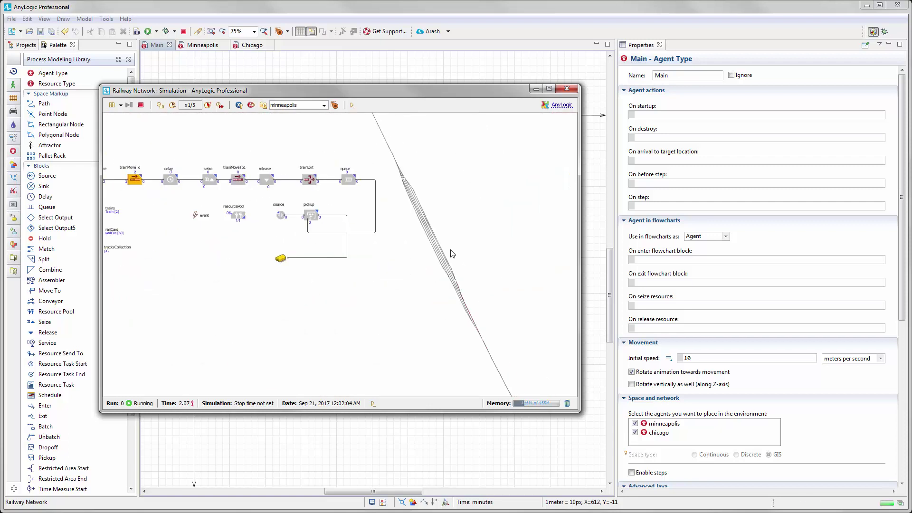
{"action": "scroll", "coordinate": [425, 270], "scroll_direction": "up", "scroll_amount": 4}
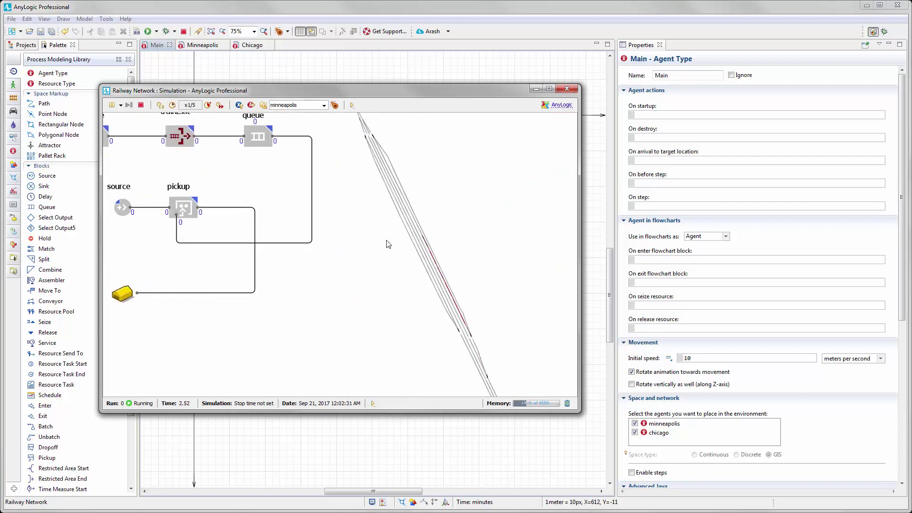
Run at x1/2 speed, follow trains to the delay block, then return to root:Main
{"action": "left_click", "coordinate": [208, 105]}
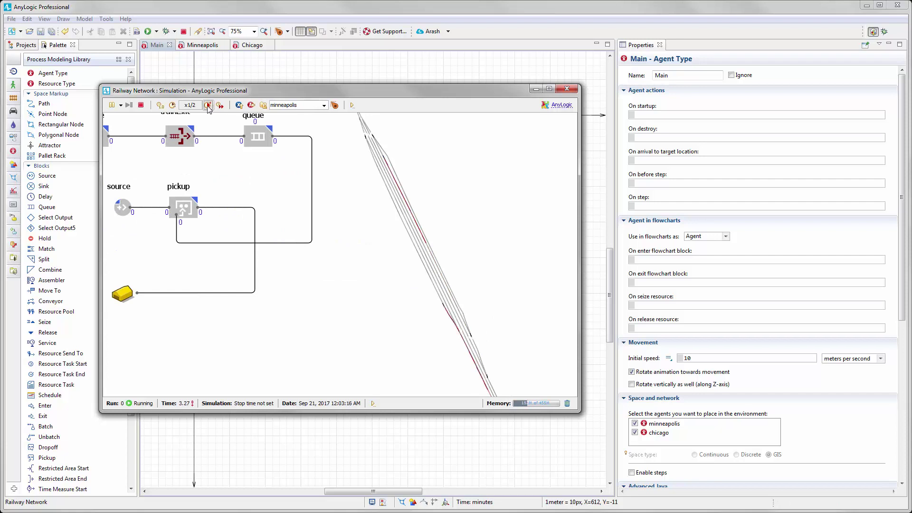
{"action": "left_click_drag", "start_coordinate": [323, 188], "coordinate": [375, 261]}
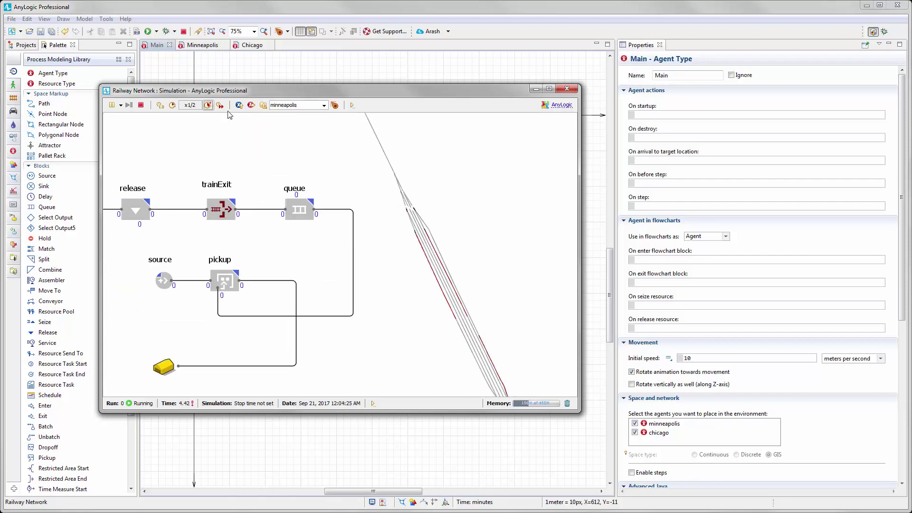
{"action": "scroll", "coordinate": [444, 243], "scroll_direction": "down", "scroll_amount": 2}
{"action": "scroll", "coordinate": [467, 244], "scroll_direction": "up", "scroll_amount": 2}
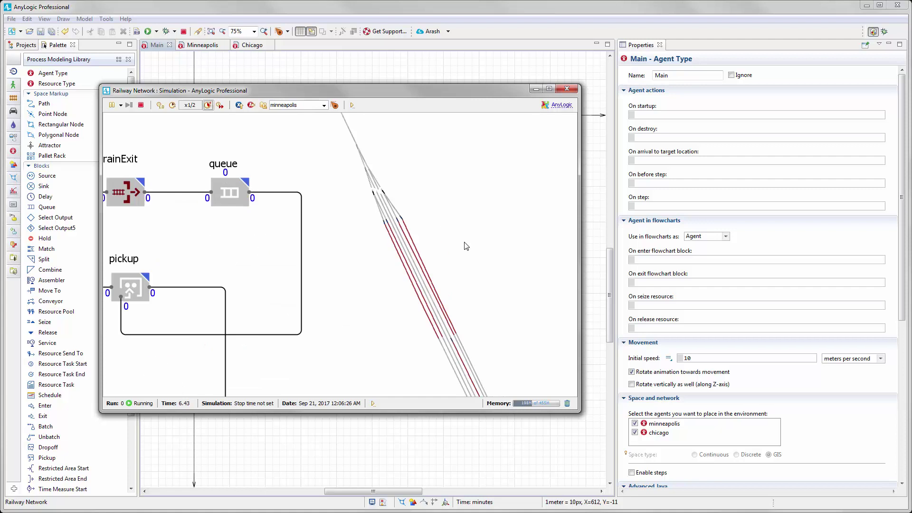
{"action": "scroll", "coordinate": [466, 245], "scroll_direction": "down", "scroll_amount": 1}
{"action": "scroll", "coordinate": [403, 219], "scroll_direction": "down", "scroll_amount": 2}
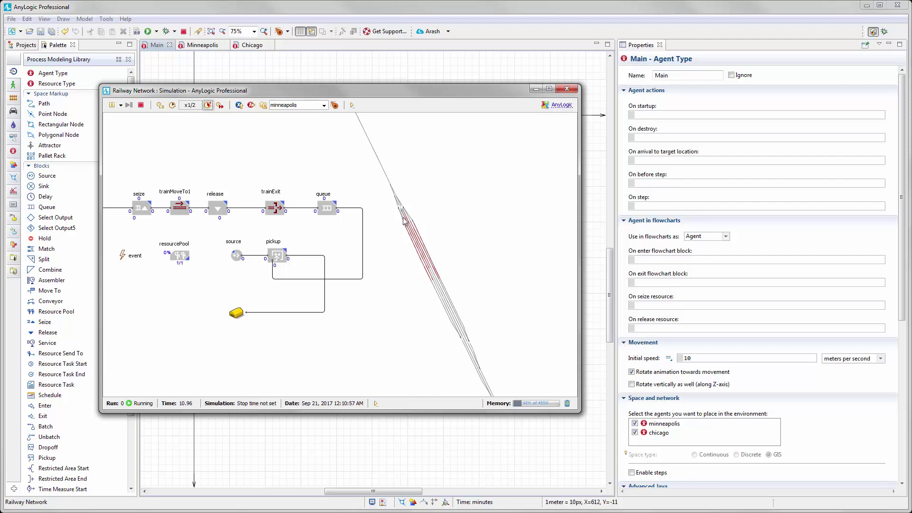
{"action": "left_click_drag", "start_coordinate": [347, 180], "coordinate": [370, 196]}
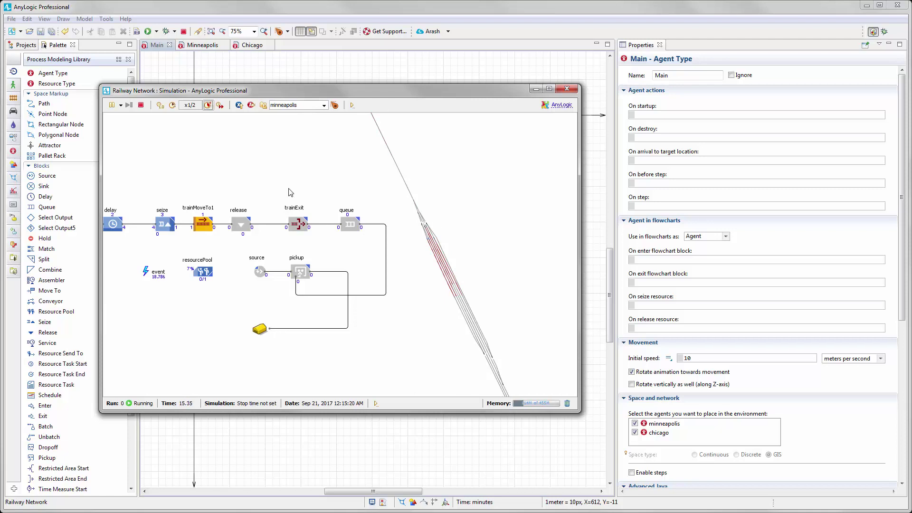
{"action": "left_click", "coordinate": [251, 106]}
{"action": "left_click_drag", "start_coordinate": [265, 253], "coordinate": [279, 191]}
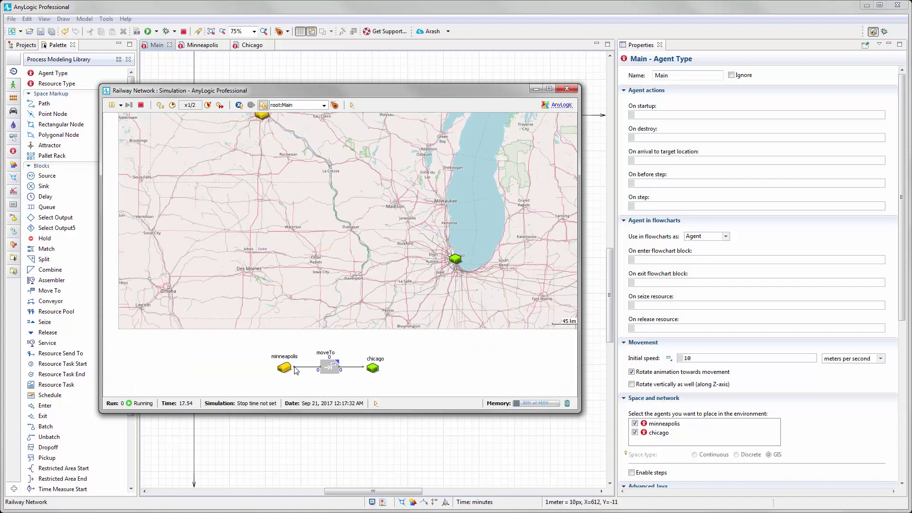
Speed the run up to x5 and open the chicago agent's flowchart from the map
{"action": "left_click_drag", "start_coordinate": [331, 230], "coordinate": [292, 273]}
{"action": "left_click", "coordinate": [208, 105]}
{"action": "left_click", "coordinate": [208, 105]}
{"action": "left_click", "coordinate": [208, 105]}
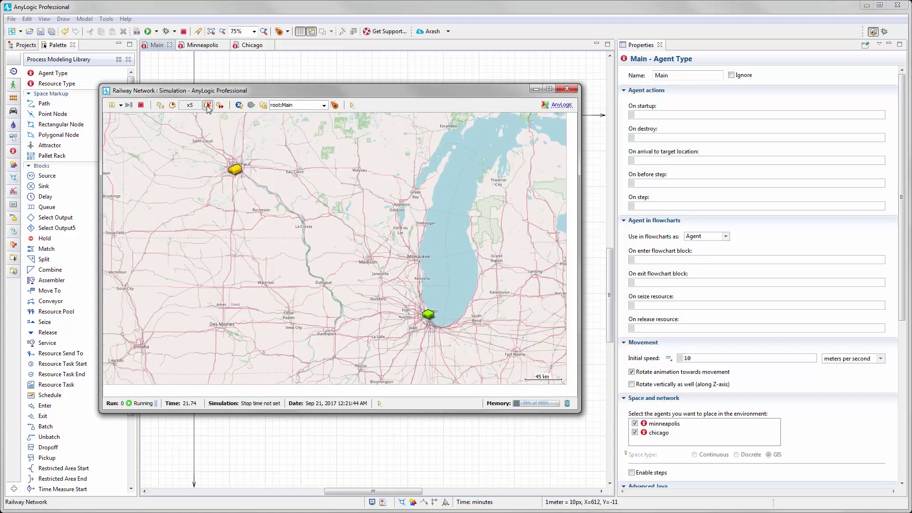
{"action": "left_click_drag", "start_coordinate": [240, 187], "coordinate": [242, 198]}
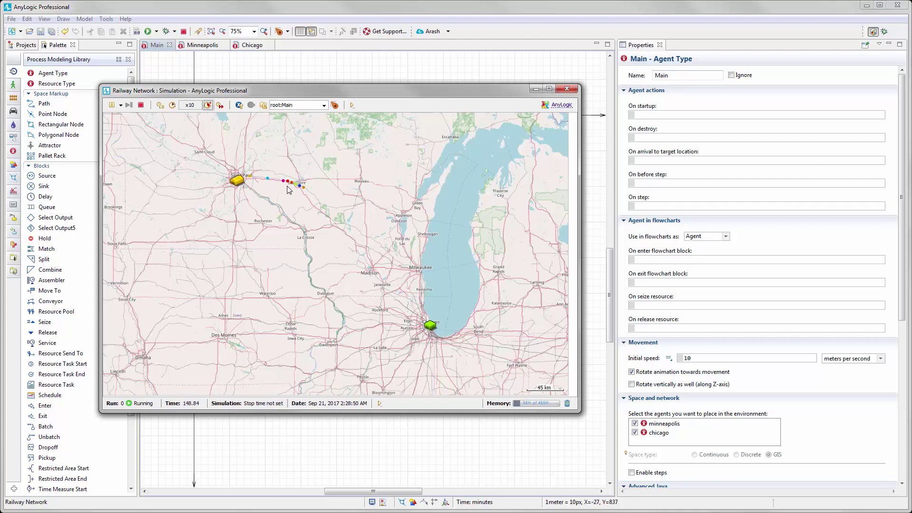
{"action": "scroll", "coordinate": [320, 211], "scroll_direction": "down", "scroll_amount": 3}
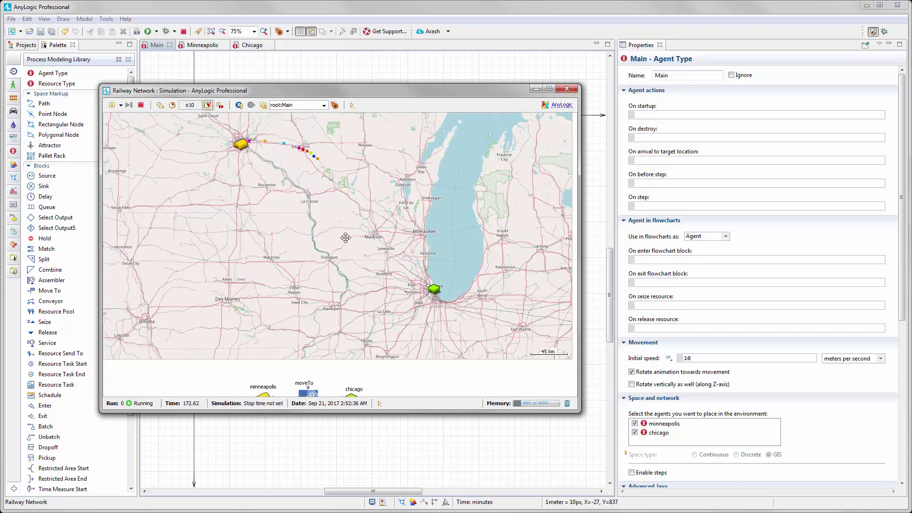
{"action": "double_click", "coordinate": [353, 381]}
Return to root:Main, raise the speed to x25 and zoom the GIS map around Chicago
{"action": "left_click", "coordinate": [250, 105]}
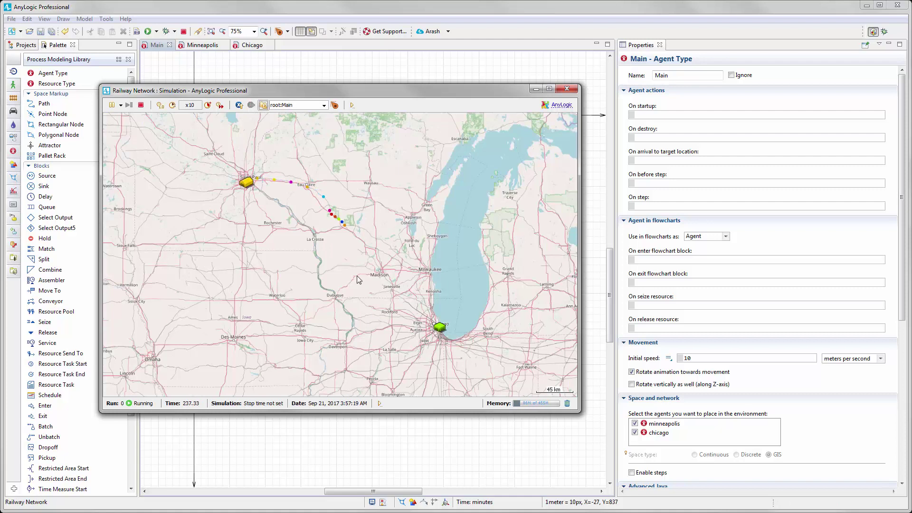
{"action": "left_click", "coordinate": [209, 106]}
{"action": "scroll", "coordinate": [416, 312], "scroll_direction": "up", "scroll_amount": 5}
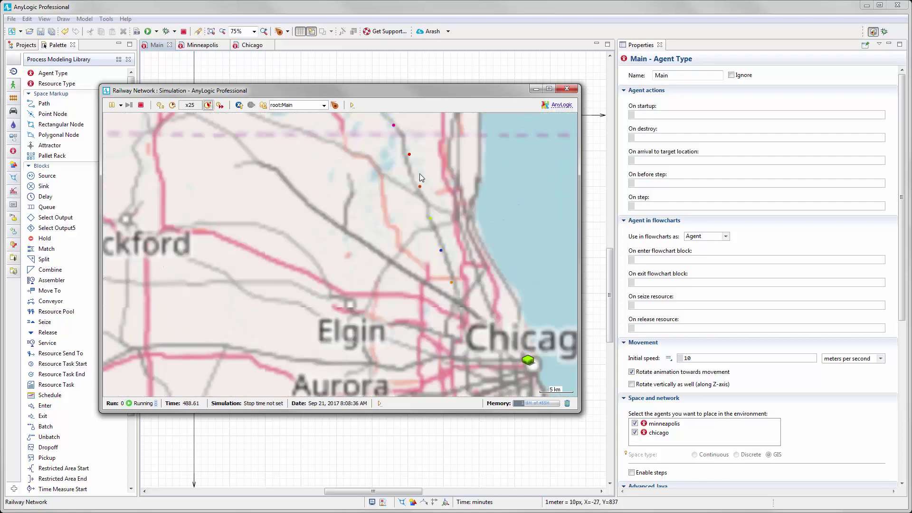
{"action": "scroll", "coordinate": [329, 212], "scroll_direction": "down", "scroll_amount": 2}
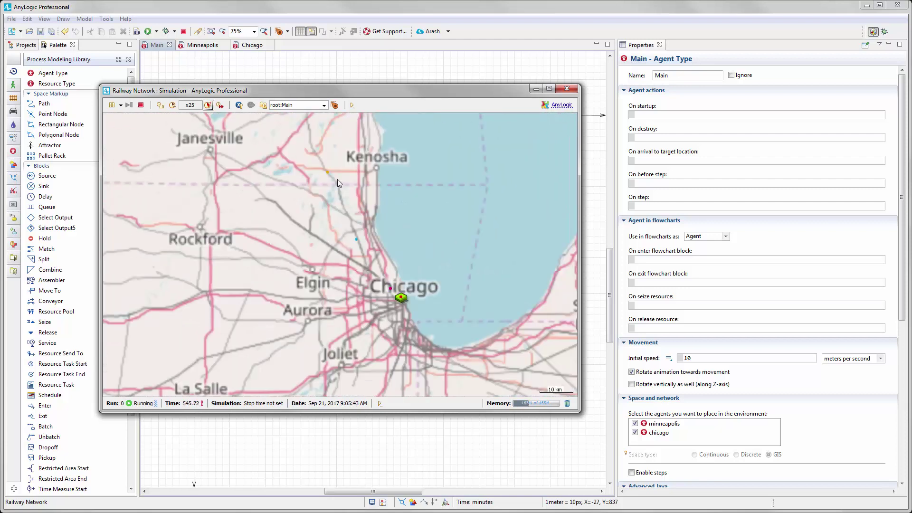
{"action": "scroll", "coordinate": [350, 217], "scroll_direction": "down", "scroll_amount": 2}
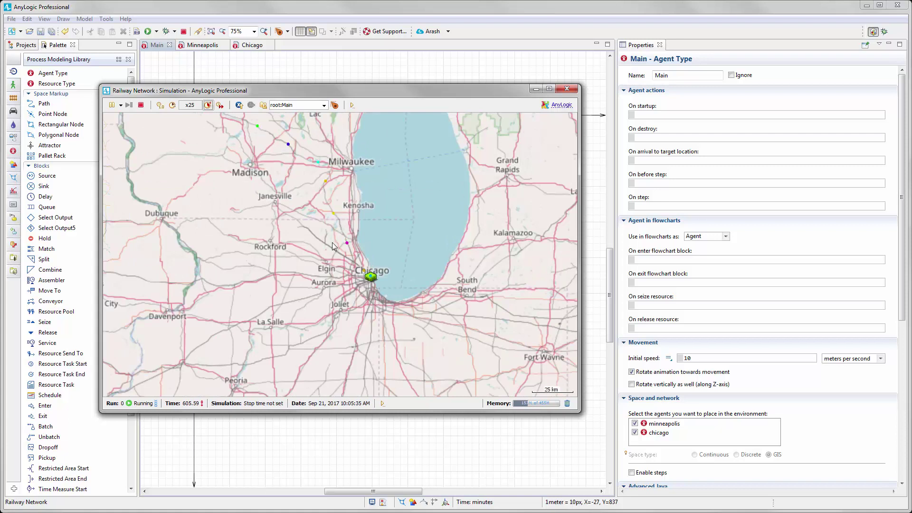
{"action": "scroll", "coordinate": [332, 243], "scroll_direction": "up", "scroll_amount": 2}
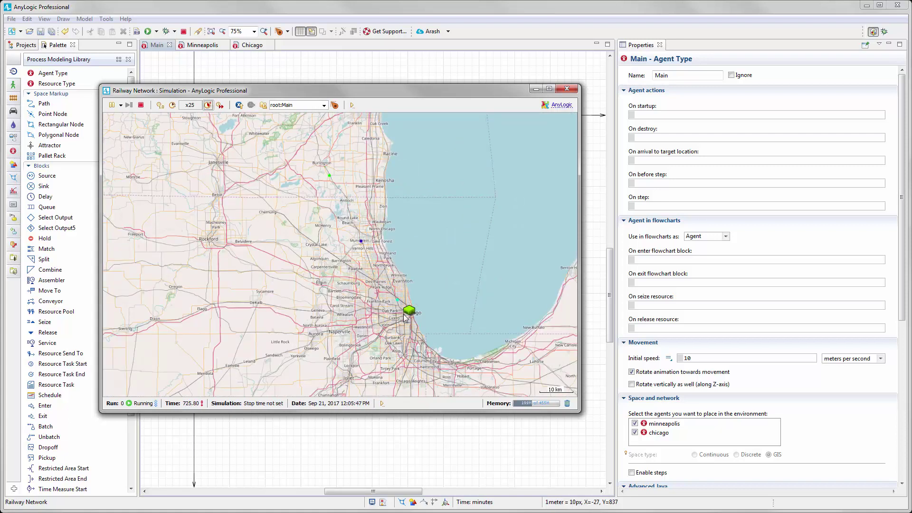
{"action": "scroll", "coordinate": [398, 260], "scroll_direction": "down", "scroll_amount": 3}
{"action": "scroll", "coordinate": [398, 258], "scroll_direction": "down", "scroll_amount": 1}
Reopen the chicago agent's rail-yard flowchart and pan toward its tracks
{"action": "left_click_drag", "start_coordinate": [366, 288], "coordinate": [374, 192]}
{"action": "double_click", "coordinate": [362, 340]}
{"action": "left_click_drag", "start_coordinate": [437, 299], "coordinate": [247, 281]}
Slow the run to x10, enlarge the simulation window and bring the rail yard tracks into view
{"action": "left_click_drag", "start_coordinate": [574, 243], "coordinate": [313, 270]}
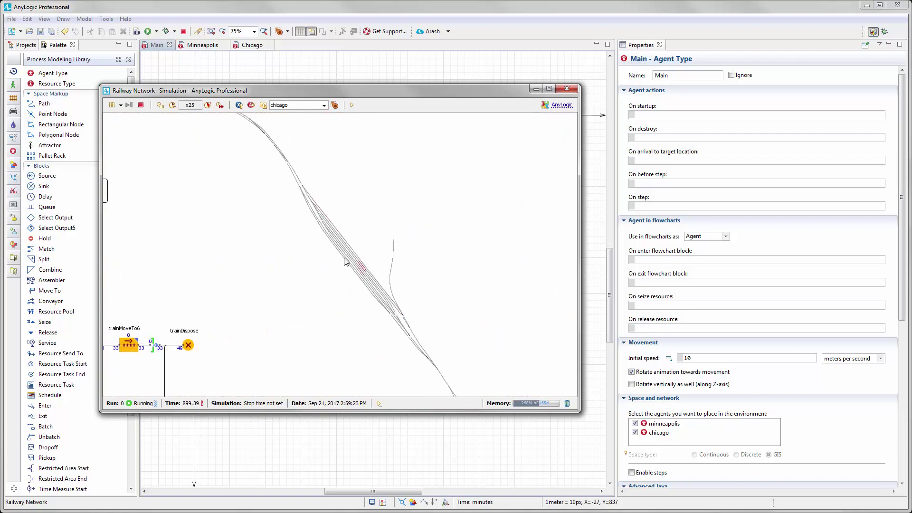
{"action": "left_click", "coordinate": [173, 105]}
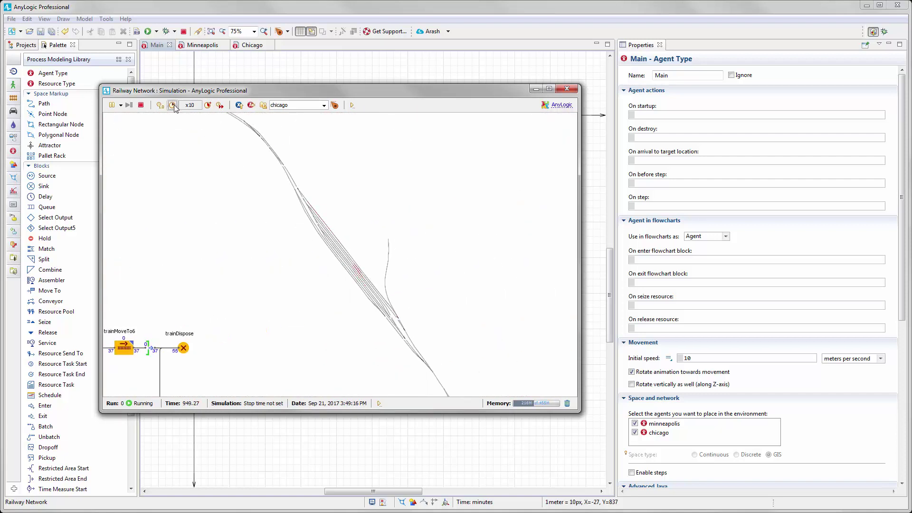
{"action": "scroll", "coordinate": [363, 266], "scroll_direction": "up", "scroll_amount": 2}
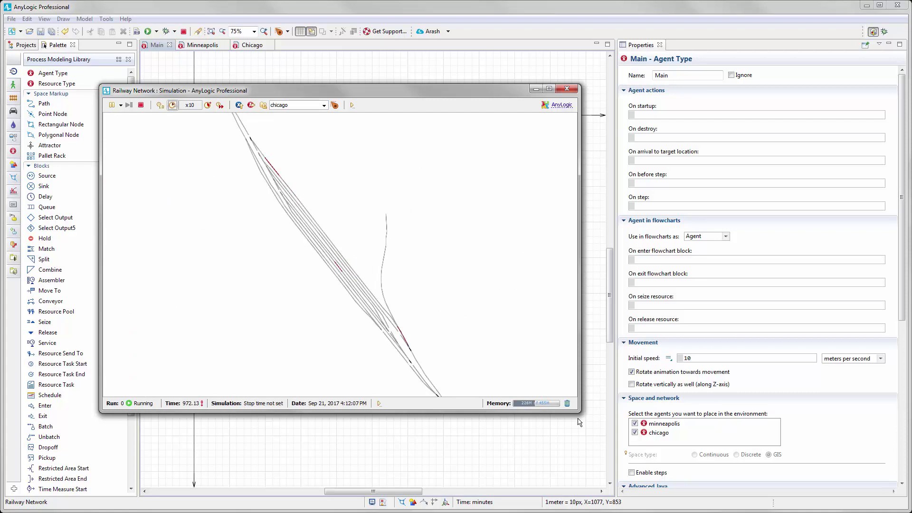
{"action": "left_click_drag", "start_coordinate": [580, 412], "coordinate": [731, 508]}
{"action": "left_click_drag", "start_coordinate": [513, 316], "coordinate": [461, 269]}
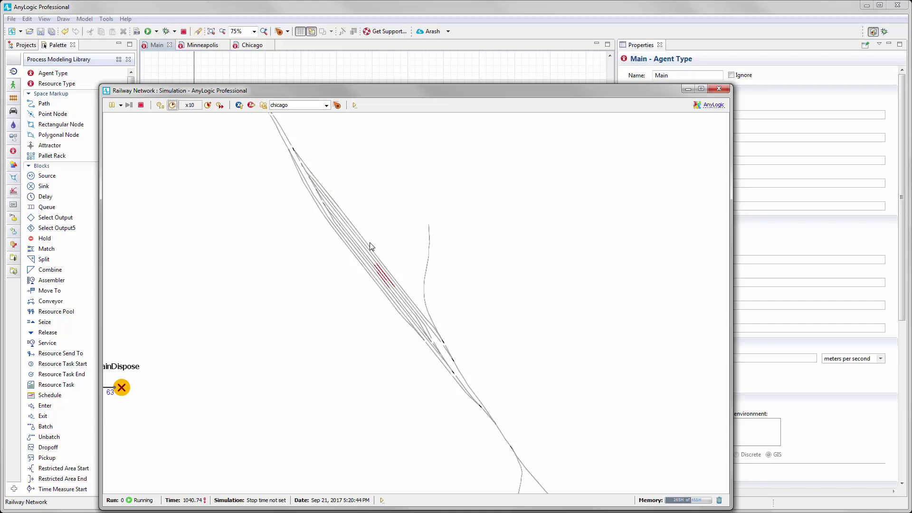
Slow the run further to x2 and zoom and pan around the chicago flowchart
{"action": "left_click", "coordinate": [173, 106]}
{"action": "left_click", "coordinate": [173, 106]}
{"action": "scroll", "coordinate": [306, 228], "scroll_direction": "down", "scroll_amount": 2}
{"action": "scroll", "coordinate": [294, 242], "scroll_direction": "down", "scroll_amount": 4}
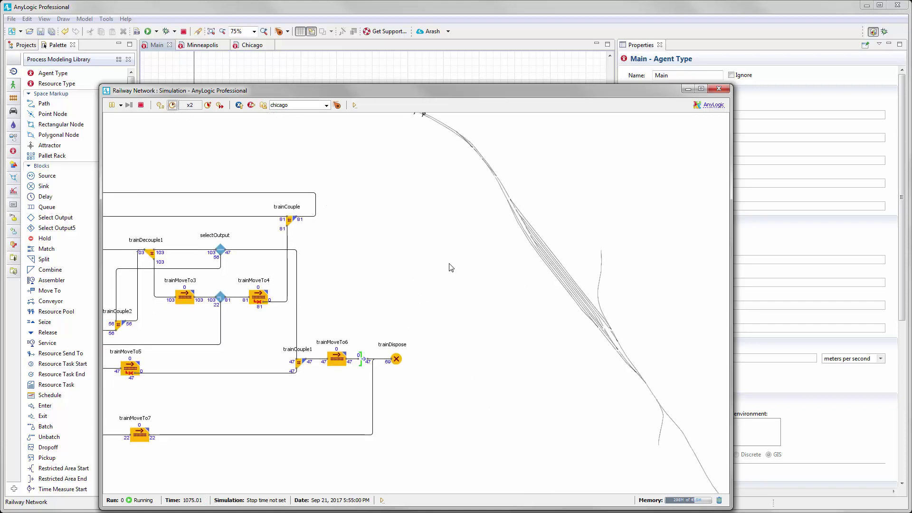
{"action": "scroll", "coordinate": [292, 244], "scroll_direction": "up", "scroll_amount": 3}
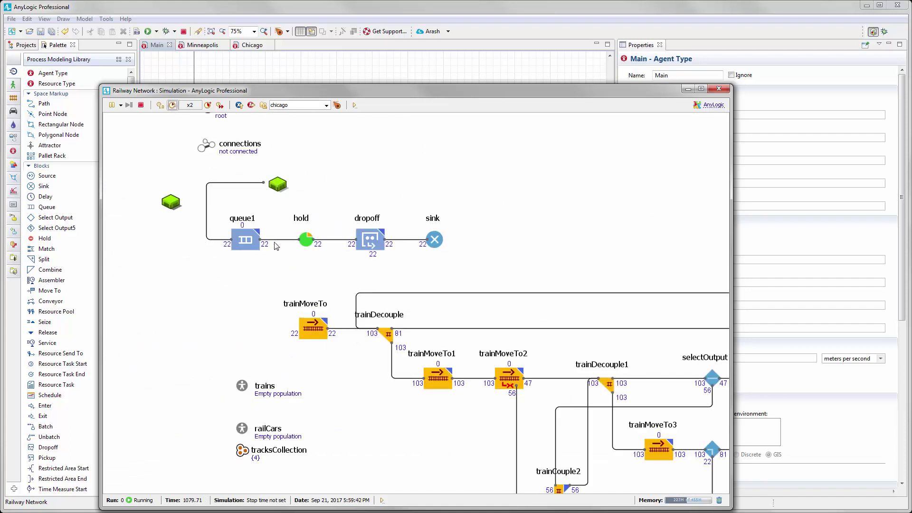
{"action": "left_click_drag", "start_coordinate": [304, 275], "coordinate": [277, 218]}
{"action": "scroll", "coordinate": [278, 220], "scroll_direction": "down", "scroll_amount": 3}
Go back to the main GIS map, speed up to x10 then x25, and pan to Minneapolis/Saint Paul
{"action": "left_click_drag", "start_coordinate": [476, 278], "coordinate": [424, 273]}
{"action": "left_click", "coordinate": [251, 105]}
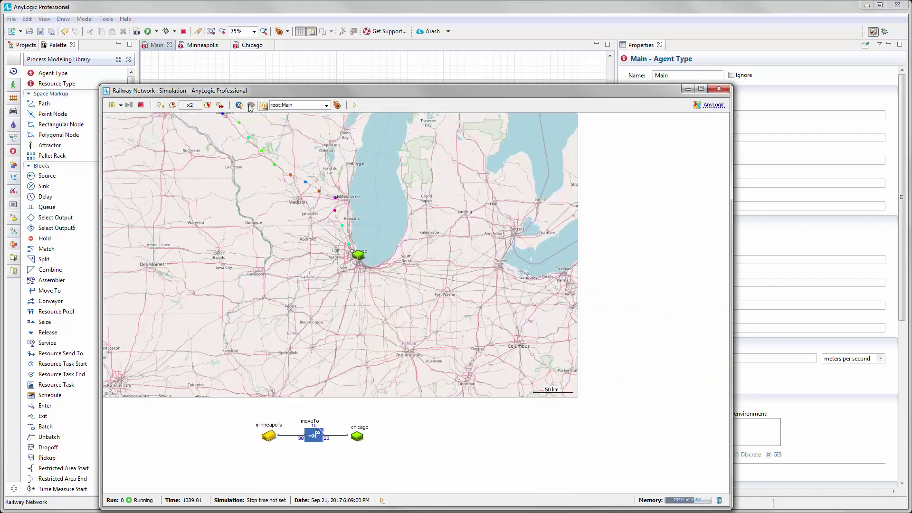
{"action": "left_click", "coordinate": [208, 105]}
{"action": "left_click", "coordinate": [208, 105]}
{"action": "left_click_drag", "start_coordinate": [260, 182], "coordinate": [323, 220]}
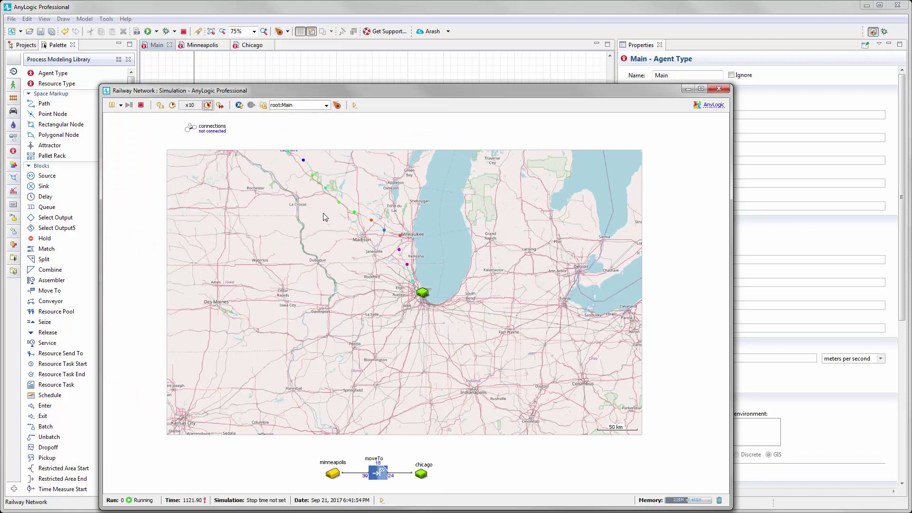
{"action": "left_click", "coordinate": [208, 105]}
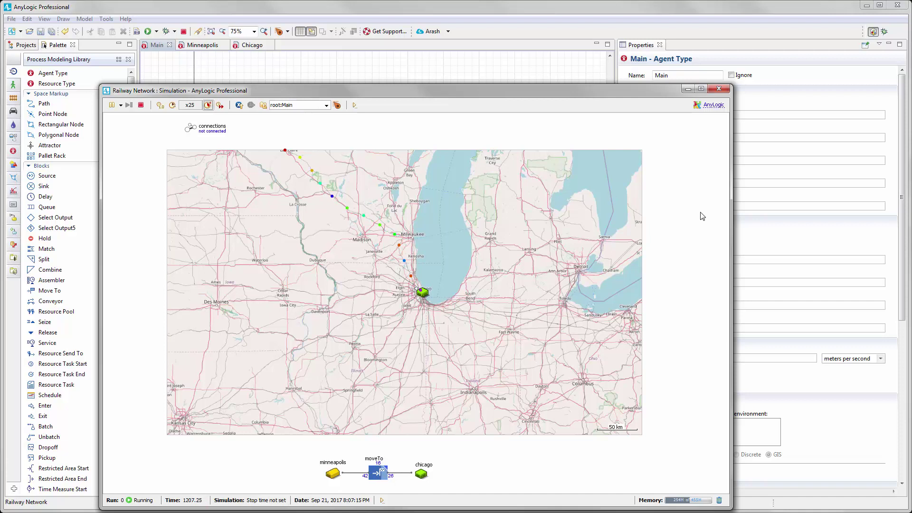
{"action": "left_click_drag", "start_coordinate": [577, 217], "coordinate": [606, 260]}
{"action": "left_click_drag", "start_coordinate": [519, 252], "coordinate": [547, 260]}
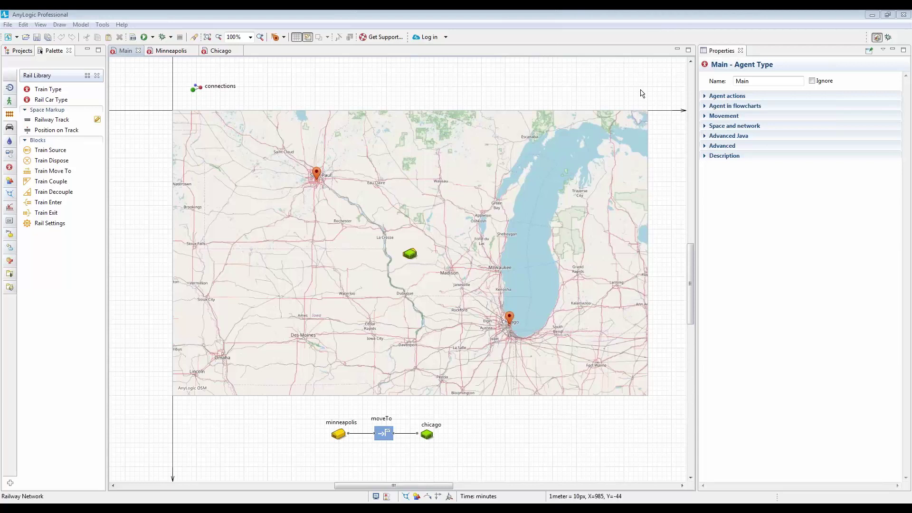
Open the Minneapolis agent's diagram and zoom in on its flowchart
{"action": "left_click", "coordinate": [172, 50]}
{"action": "mouse_move", "coordinate": [401, 233]}
{"action": "left_mouse_down"}
{"action": "mouse_move", "coordinate": [372, 240]}
{"action": "mouse_move", "coordinate": [400, 244]}
{"action": "mouse_move", "coordinate": [401, 230]}
{"action": "mouse_move", "coordinate": [420, 227]}
{"action": "mouse_move", "coordinate": [404, 223]}
{"action": "left_mouse_up"}
{"action": "scroll", "coordinate": [394, 240], "scroll_direction": "up", "scroll_amount": 1}
{"action": "scroll", "coordinate": [404, 223], "scroll_direction": "up", "scroll_amount": 1}
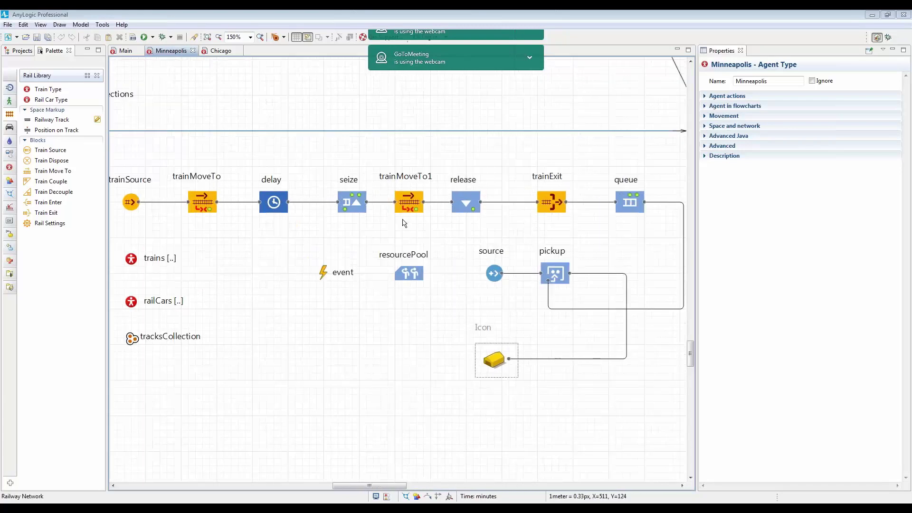
Inspect the Properties of the seize, release and resourcePool blocks
{"action": "left_click", "coordinate": [351, 201]}
{"action": "left_click", "coordinate": [464, 209]}
{"action": "left_click_drag", "start_coordinate": [456, 243], "coordinate": [461, 229]}
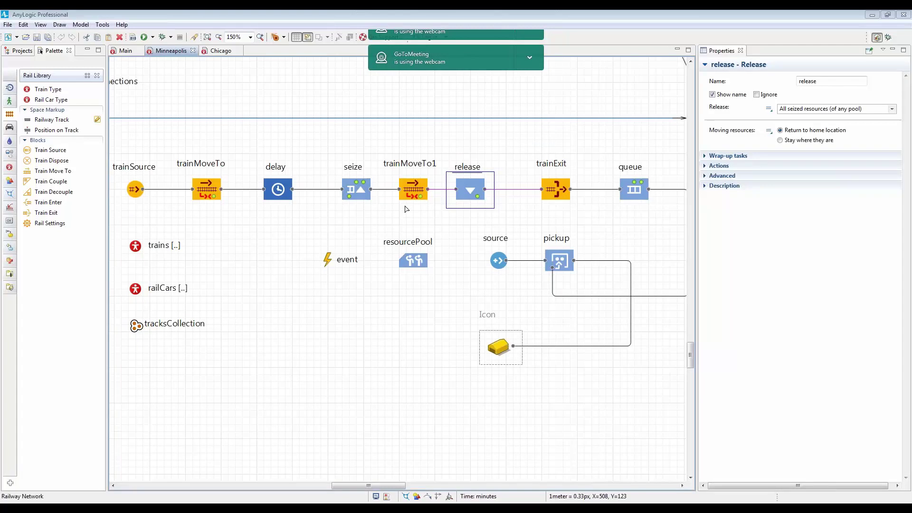
{"action": "left_click", "coordinate": [409, 262]}
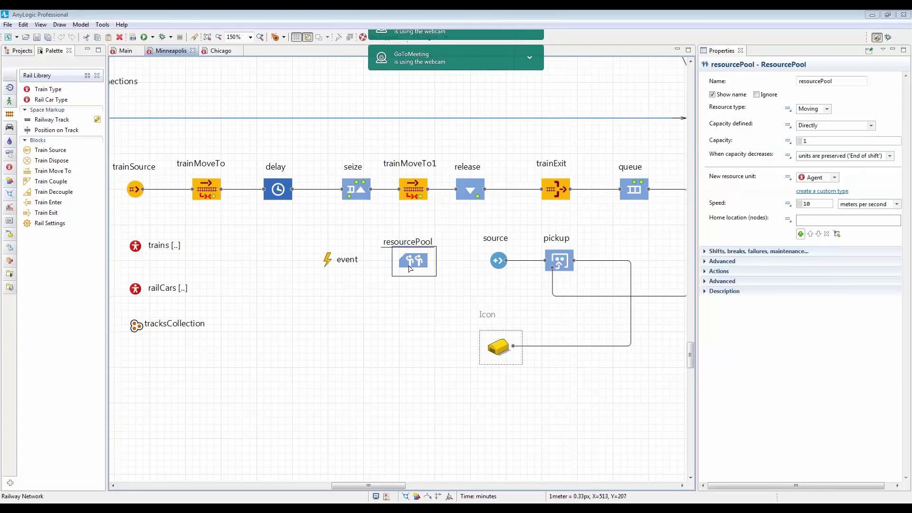
{"action": "left_click_drag", "start_coordinate": [417, 288], "coordinate": [402, 281]}
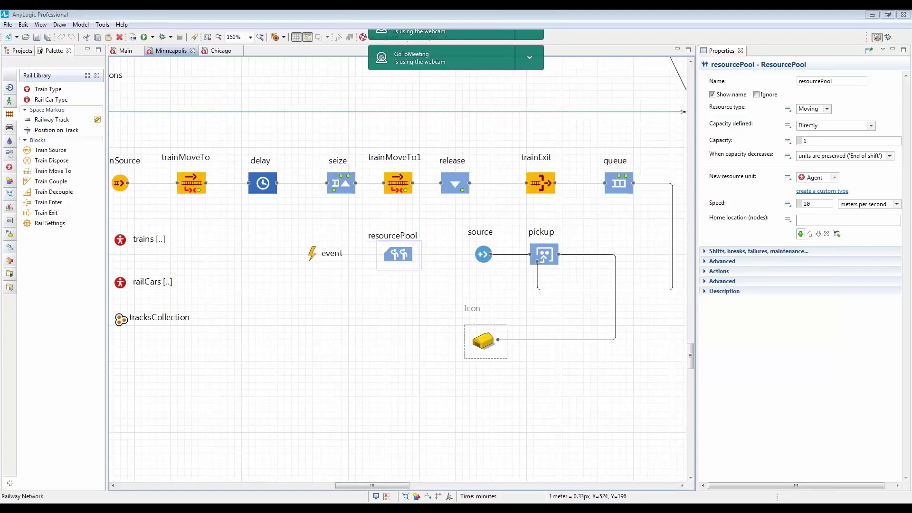
{"action": "left_click_drag", "start_coordinate": [439, 281], "coordinate": [420, 289]}
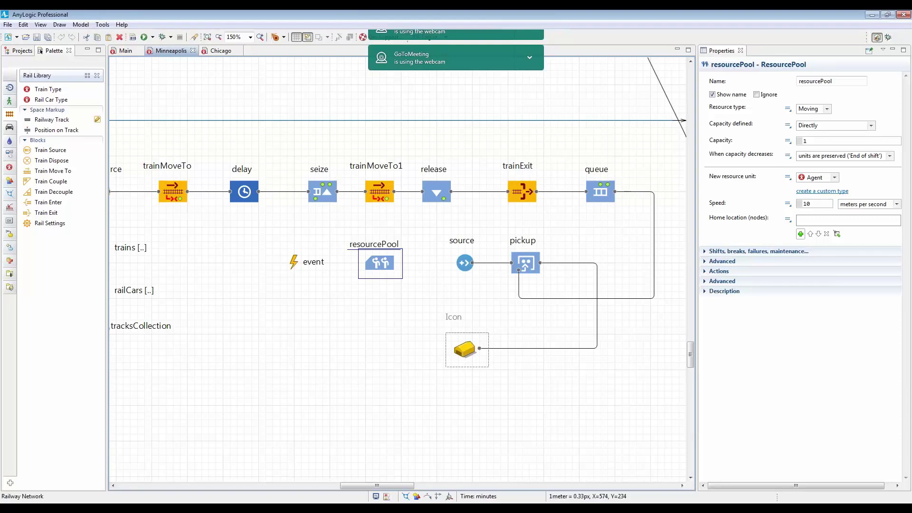
{"action": "left_click", "coordinate": [221, 52]}
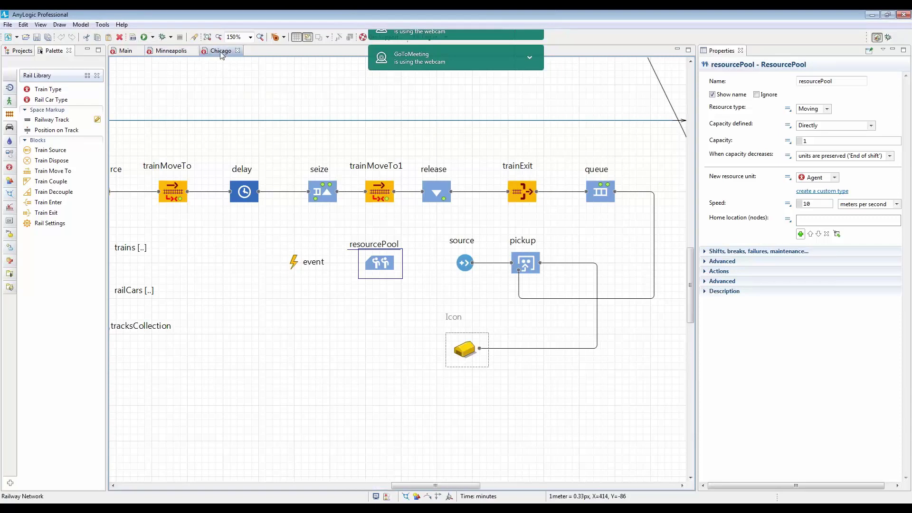
{"action": "left_click_drag", "start_coordinate": [392, 194], "coordinate": [522, 273]}
{"action": "left_click_drag", "start_coordinate": [167, 195], "coordinate": [554, 297]}
{"action": "scroll", "coordinate": [314, 202], "scroll_direction": "up", "scroll_amount": 5}
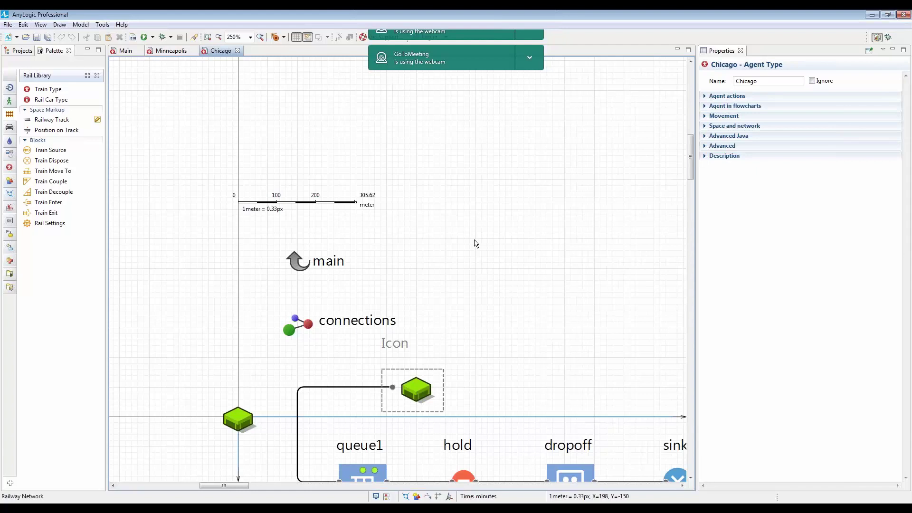
{"action": "left_click_drag", "start_coordinate": [502, 279], "coordinate": [442, 195]}
{"action": "scroll", "coordinate": [442, 193], "scroll_direction": "down", "scroll_amount": 4}
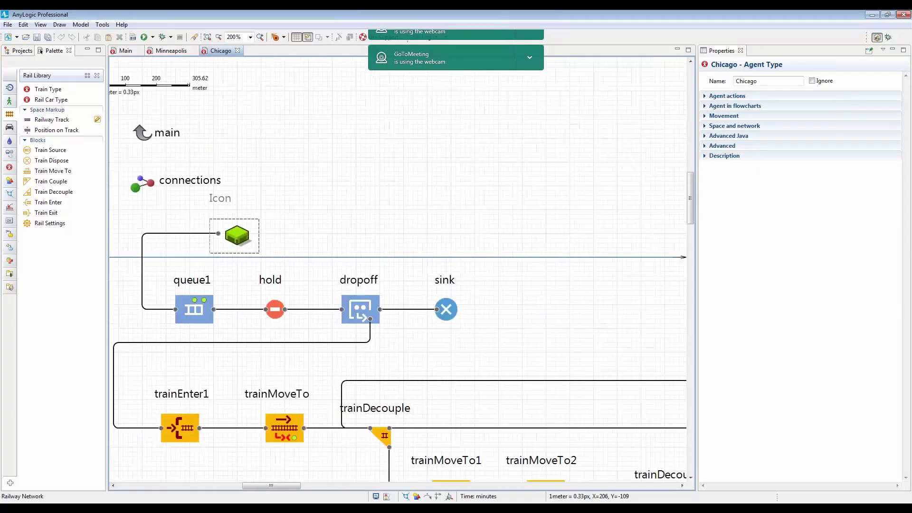
{"action": "left_click_drag", "start_coordinate": [628, 264], "coordinate": [269, 245]}
{"action": "scroll", "coordinate": [397, 271], "scroll_direction": "right", "scroll_amount": 3}
{"action": "scroll", "coordinate": [398, 270], "scroll_direction": "down", "scroll_amount": 2}
{"action": "scroll", "coordinate": [398, 271], "scroll_direction": "right", "scroll_amount": 1}
{"action": "scroll", "coordinate": [393, 271], "scroll_direction": "down", "scroll_amount": 2}
{"action": "left_click_drag", "start_coordinate": [420, 250], "coordinate": [407, 243]}
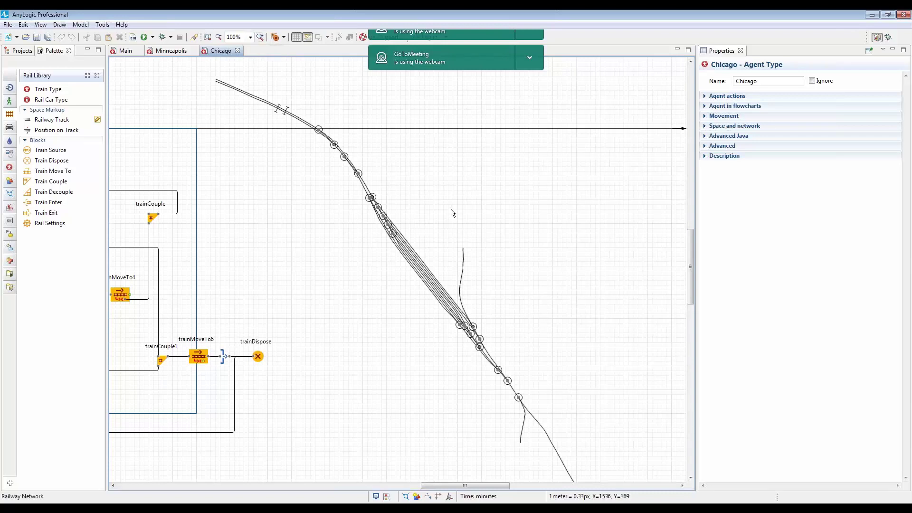
{"action": "left_click_drag", "start_coordinate": [451, 209], "coordinate": [442, 230]}
{"action": "scroll", "coordinate": [426, 245], "scroll_direction": "up", "scroll_amount": 1}
{"action": "scroll", "coordinate": [426, 244], "scroll_direction": "up", "scroll_amount": 2}
{"action": "scroll", "coordinate": [426, 244], "scroll_direction": "down", "scroll_amount": 2}
{"action": "scroll", "coordinate": [426, 244], "scroll_direction": "down", "scroll_amount": 3}
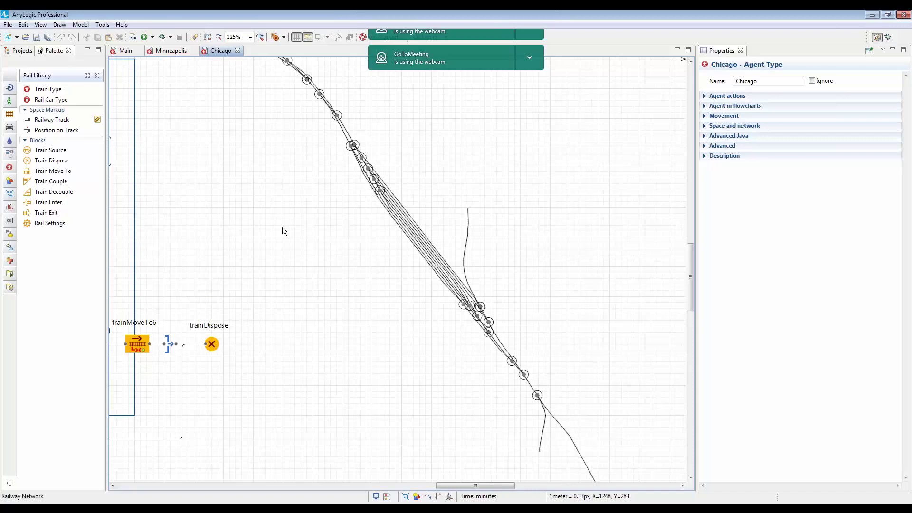
{"action": "left_click_drag", "start_coordinate": [282, 229], "coordinate": [384, 236]}
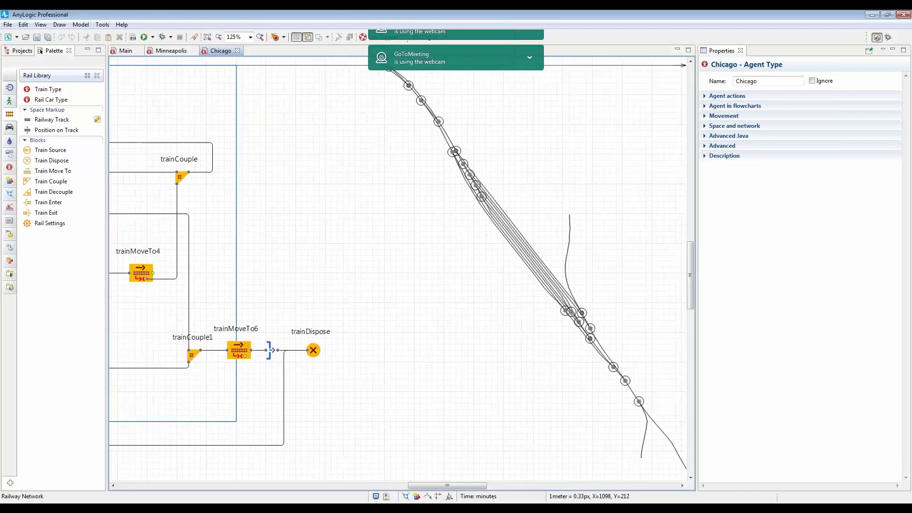
Switch the palette from Rail Library to the Presentation shapes
{"action": "left_click", "coordinate": [10, 182]}
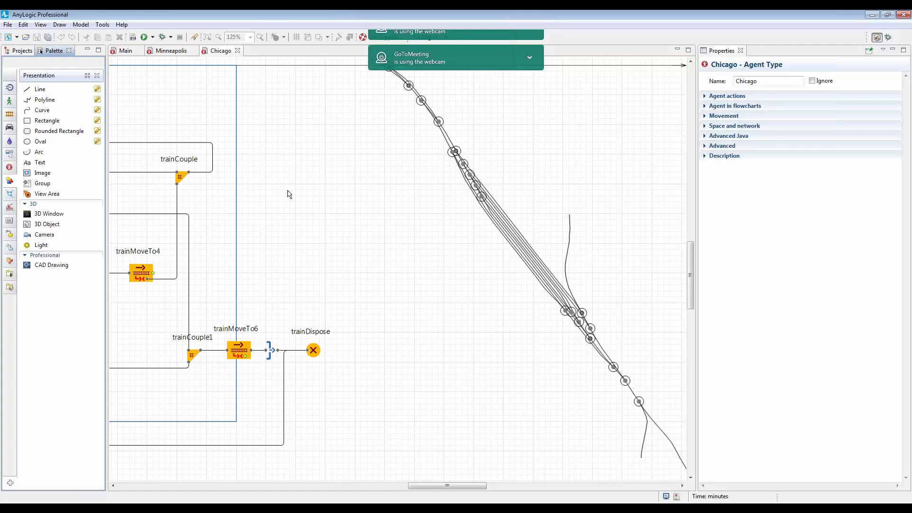
{"action": "left_click_drag", "start_coordinate": [287, 191], "coordinate": [470, 217]}
{"action": "left_click_drag", "start_coordinate": [334, 350], "coordinate": [426, 269]}
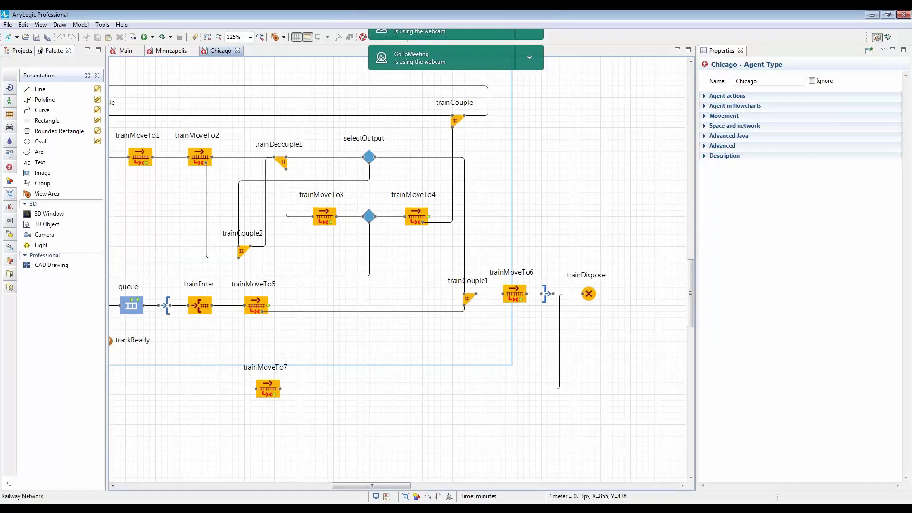
{"action": "left_click_drag", "start_coordinate": [426, 269], "coordinate": [437, 260]}
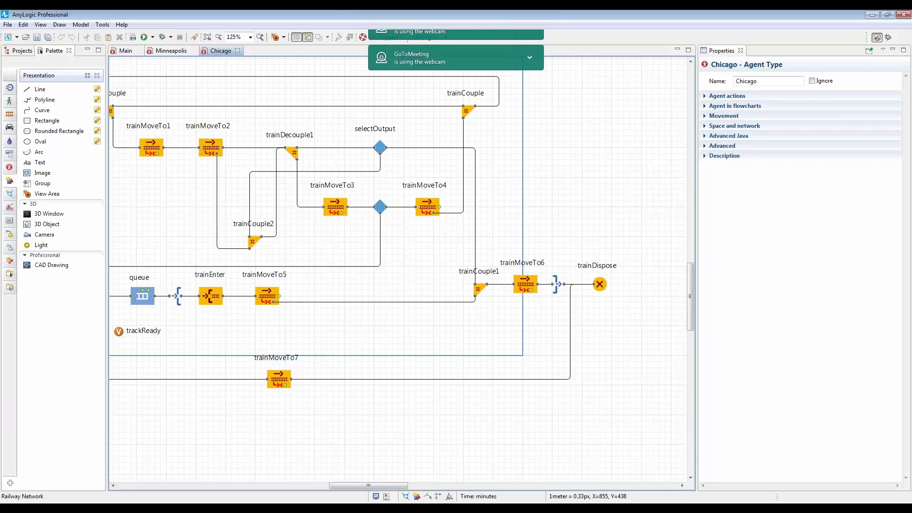
{"action": "left_click_drag", "start_coordinate": [435, 261], "coordinate": [457, 260]}
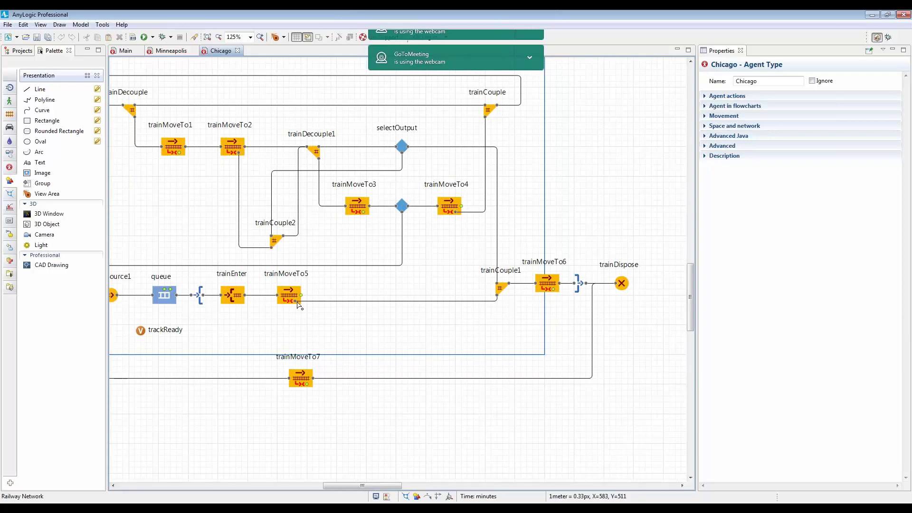
{"action": "left_click_drag", "start_coordinate": [302, 313], "coordinate": [313, 317]}
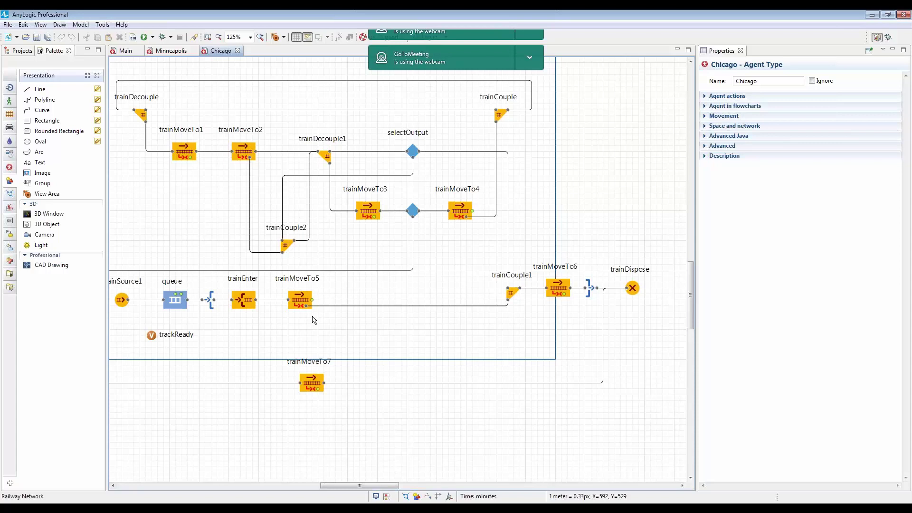
{"action": "scroll", "coordinate": [314, 319], "scroll_direction": "down", "scroll_amount": 1}
Select the restrictedAreaEnd block after trainMoveTo6 to view its Properties
{"action": "left_click", "coordinate": [590, 270]}
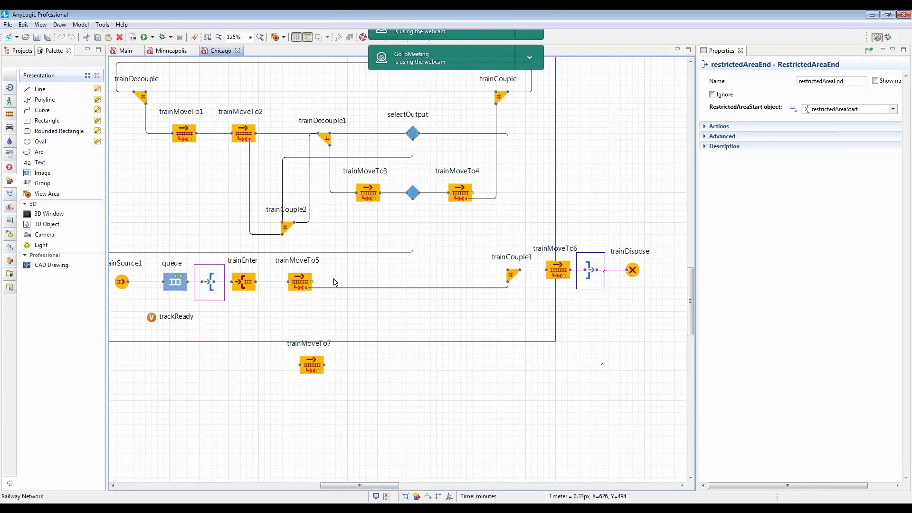
{"action": "left_click_drag", "start_coordinate": [334, 279], "coordinate": [363, 309]}
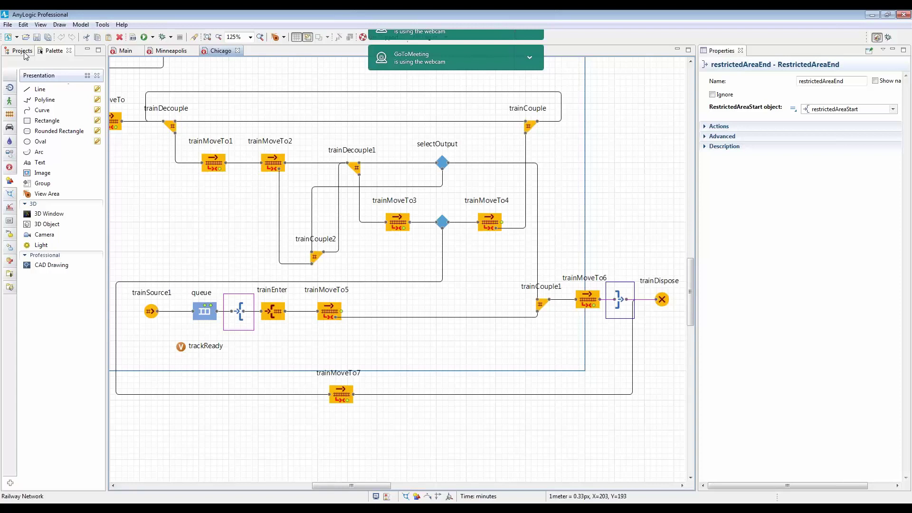
Open the RailCar agent type from the Projects tree
{"action": "left_click", "coordinate": [23, 50]}
{"action": "double_click", "coordinate": [42, 107]}
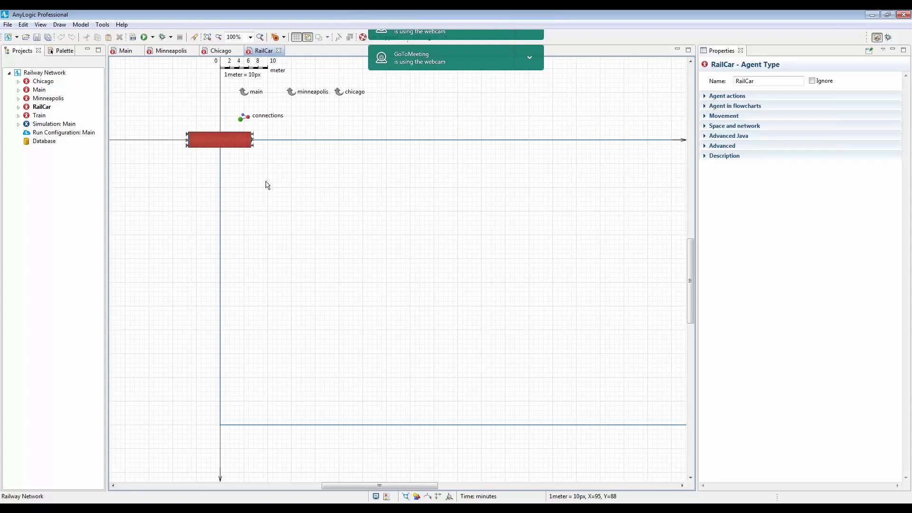
Show the Rail Library palette and bring up the Train Source description card
{"action": "left_click", "coordinate": [52, 51]}
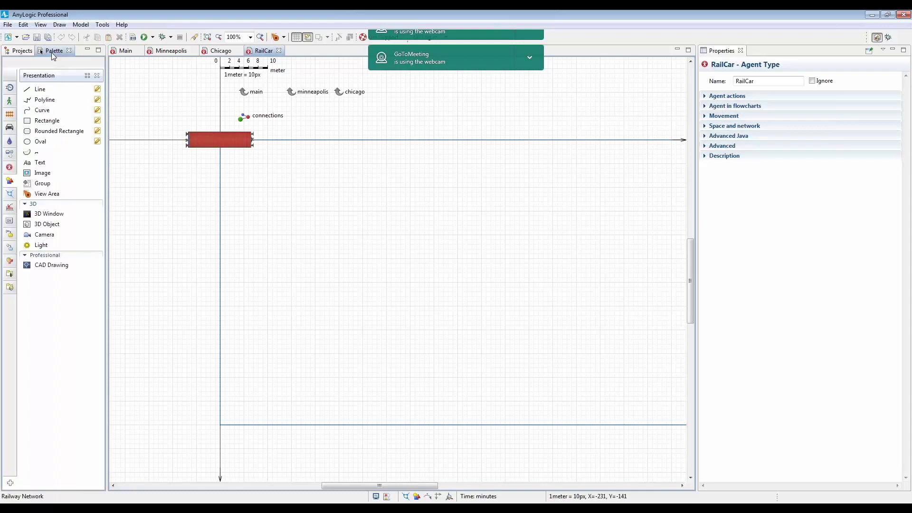
{"action": "left_click", "coordinate": [10, 114]}
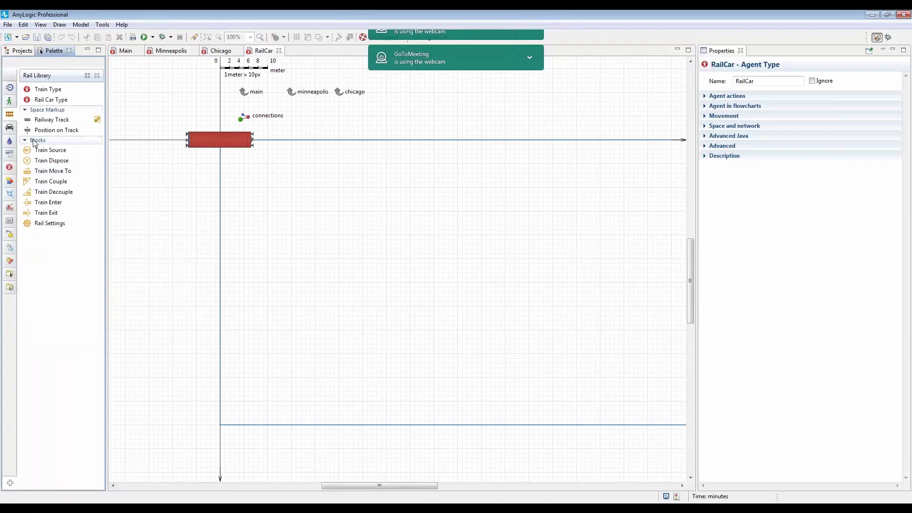
{"action": "mouse_move", "coordinate": [44, 165]}
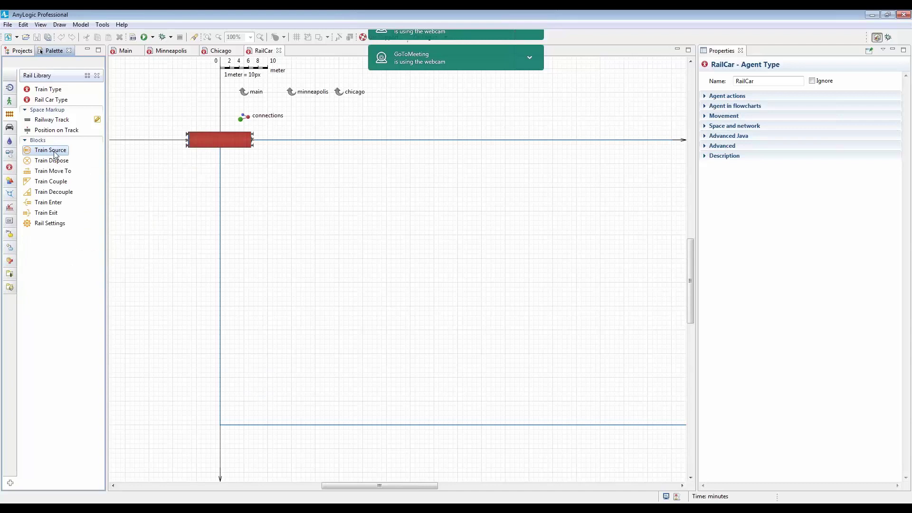
{"action": "mouse_move", "coordinate": [56, 155]}
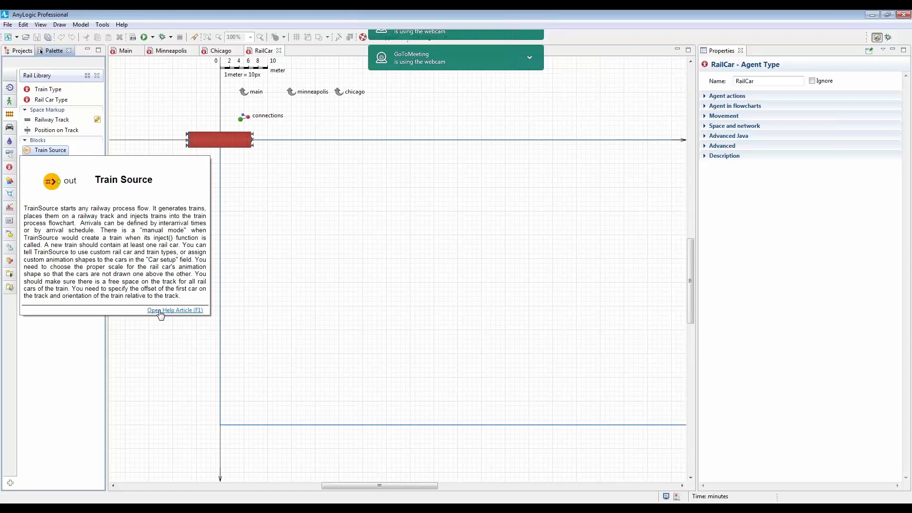
Open the TrainSource help article and read down to its Functions section
{"action": "left_click", "coordinate": [161, 310]}
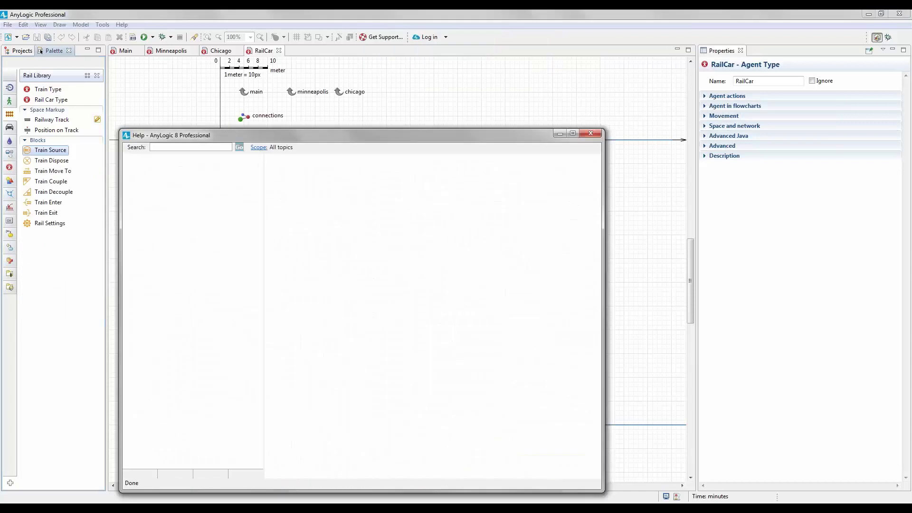
{"action": "left_click_drag", "start_coordinate": [344, 77], "coordinate": [344, 76]}
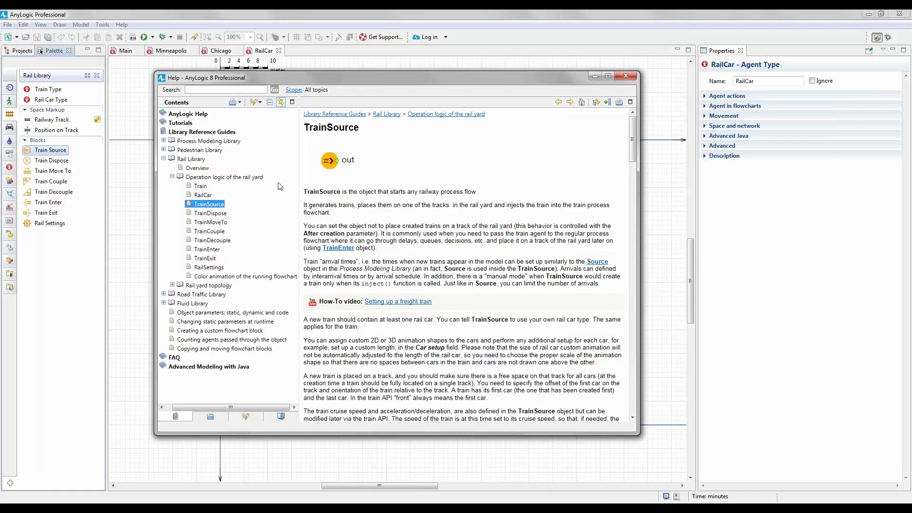
{"action": "left_click_drag", "start_coordinate": [304, 192], "coordinate": [600, 284]}
{"action": "left_click", "coordinate": [459, 223]}
{"action": "scroll", "coordinate": [459, 223], "scroll_direction": "down", "scroll_amount": 15}
{"action": "scroll", "coordinate": [371, 331], "scroll_direction": "down", "scroll_amount": 10}
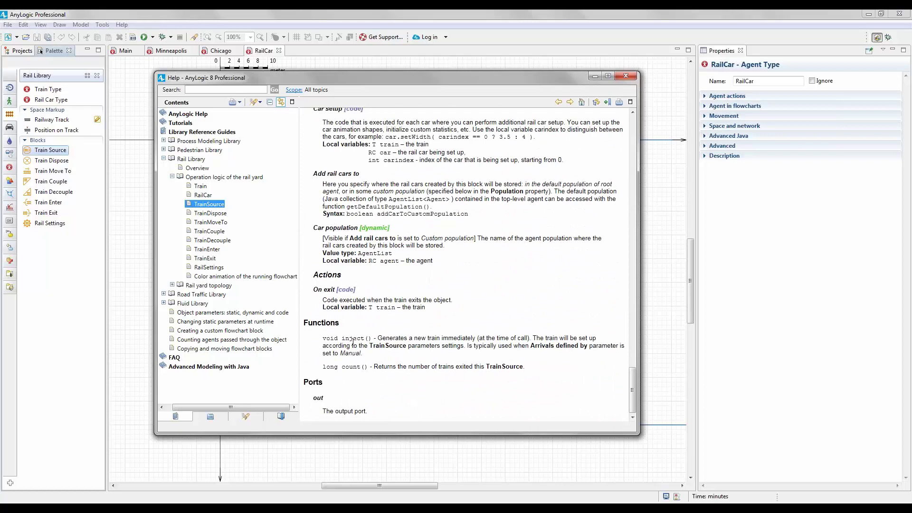
{"action": "double_click", "coordinate": [322, 323]}
{"action": "left_click", "coordinate": [359, 339]}
Close the TrainSource article and open the main AnyLogic Help contents
{"action": "left_click", "coordinate": [620, 79]}
{"action": "left_click", "coordinate": [122, 25]}
{"action": "left_click", "coordinate": [146, 38]}
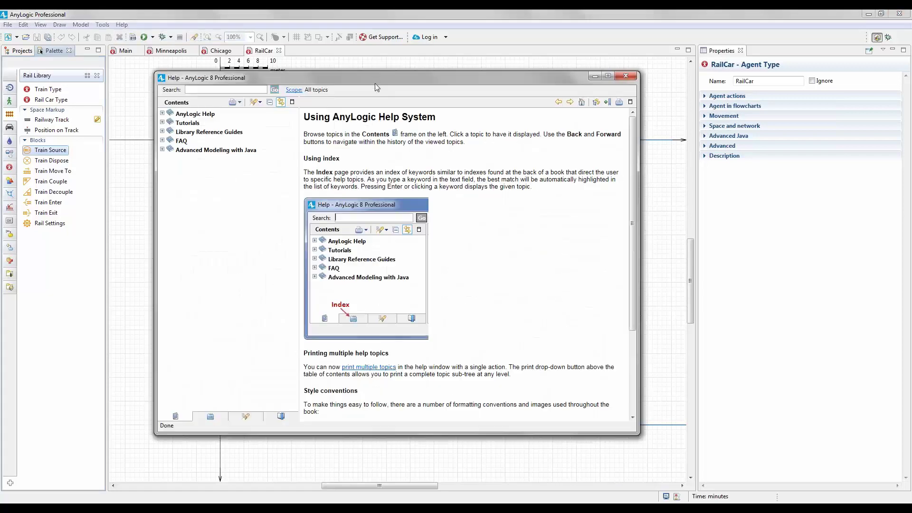
{"action": "left_click_drag", "start_coordinate": [374, 79], "coordinate": [394, 63]}
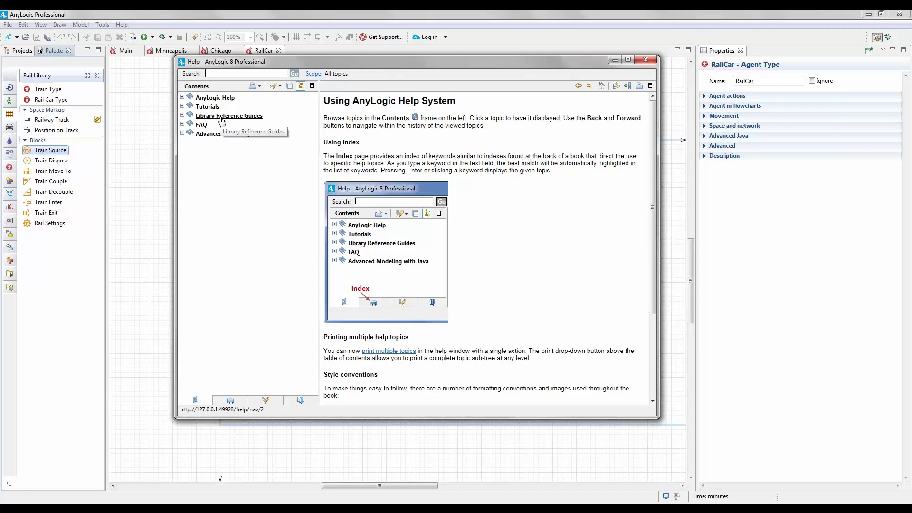
Browse Rail Library Overview, Operation logic and Rail yard topology topics, then close Help
{"action": "left_click", "coordinate": [182, 117]}
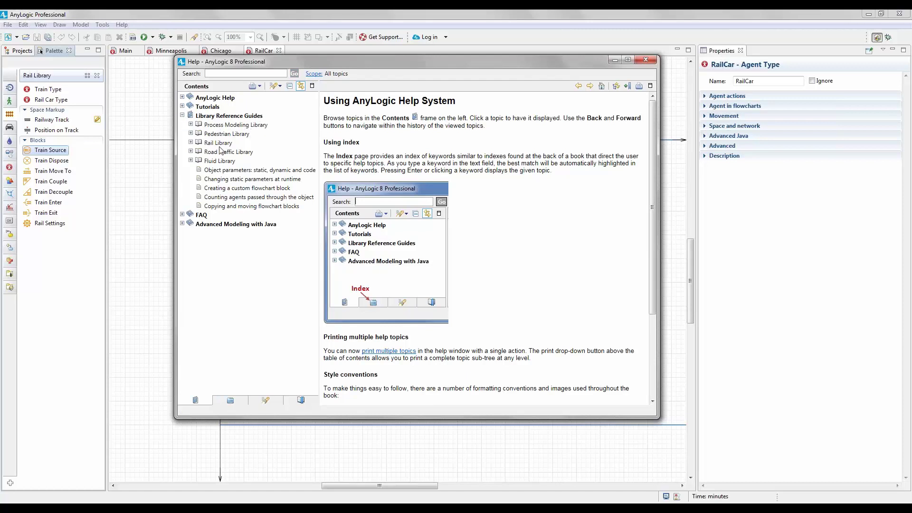
{"action": "left_click", "coordinate": [218, 143]}
{"action": "left_click", "coordinate": [224, 152]}
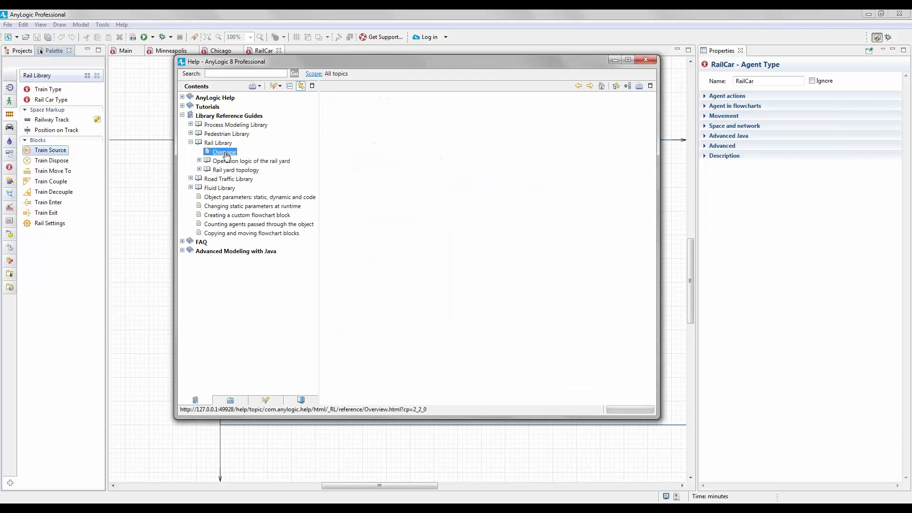
{"action": "left_click", "coordinate": [199, 161]}
{"action": "left_click", "coordinate": [237, 161]}
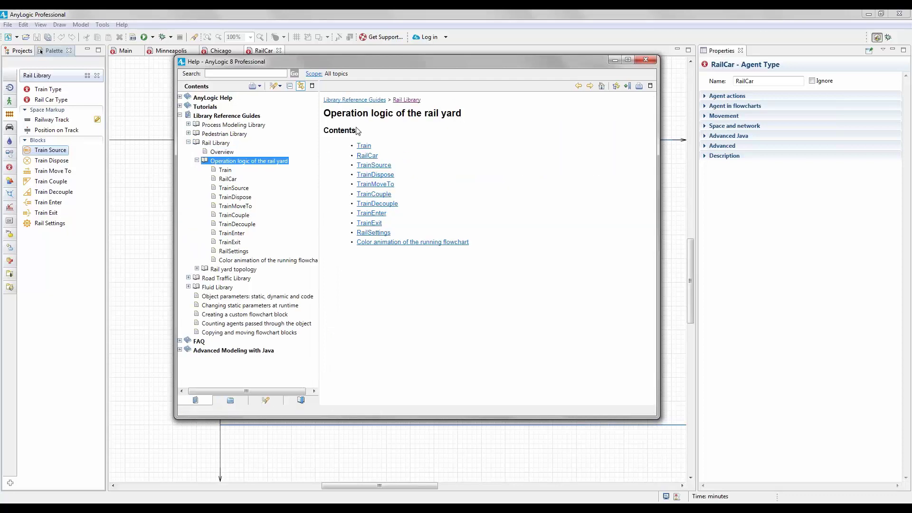
{"action": "left_click", "coordinate": [222, 152]}
{"action": "scroll", "coordinate": [476, 158], "scroll_direction": "down", "scroll_amount": 15}
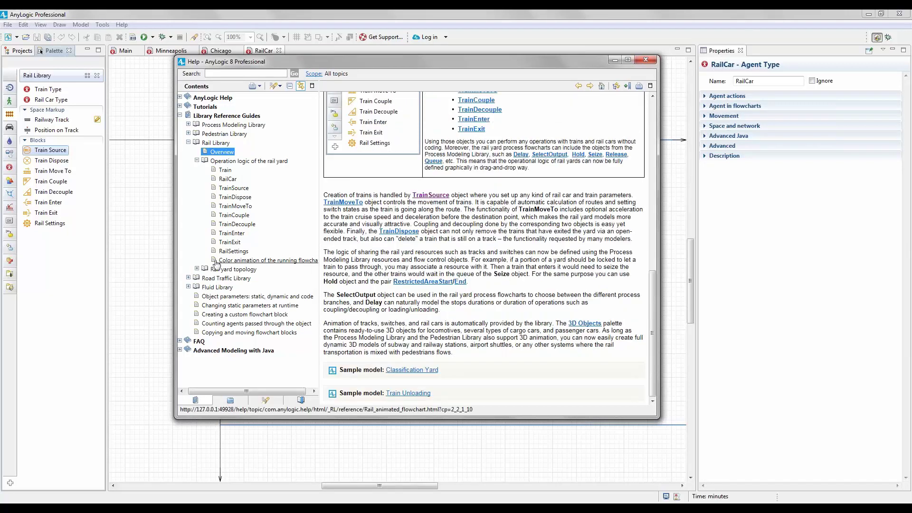
{"action": "left_click", "coordinate": [196, 269]}
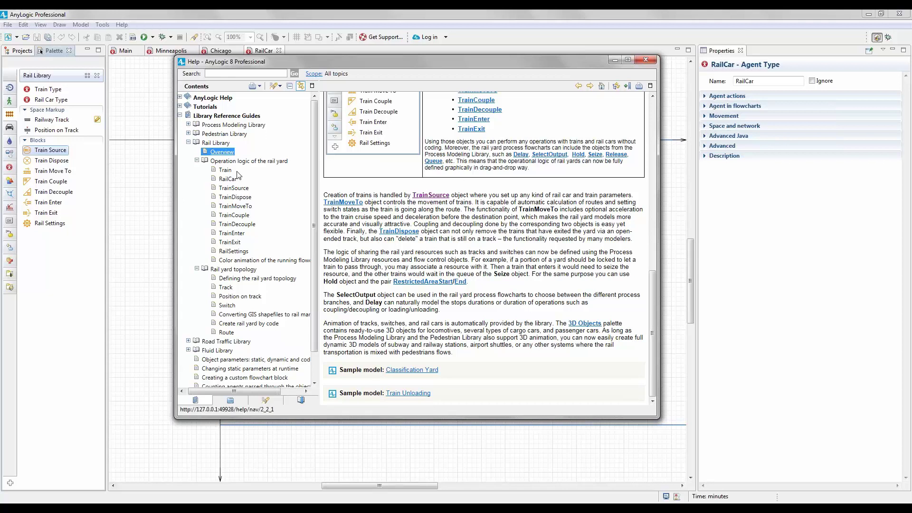
{"action": "left_click", "coordinate": [652, 63]}
{"action": "scroll", "coordinate": [470, 205], "scroll_direction": "down", "scroll_amount": 1}
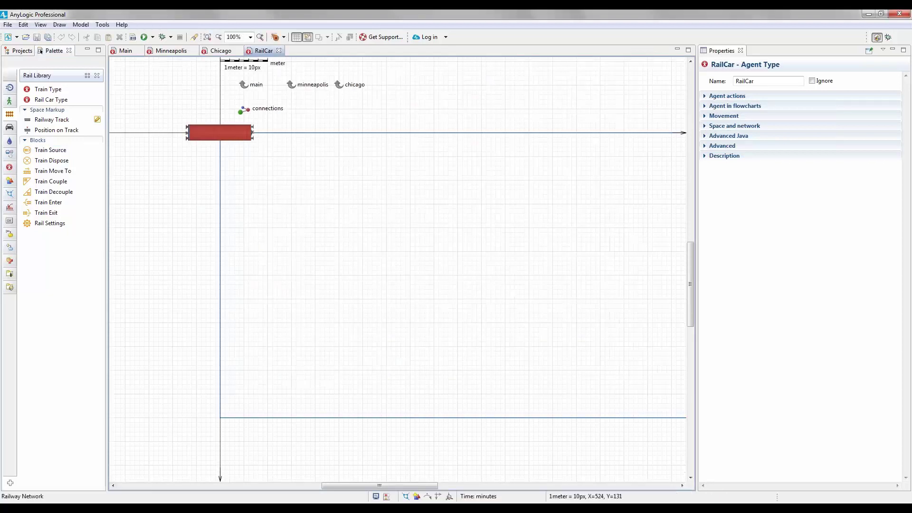